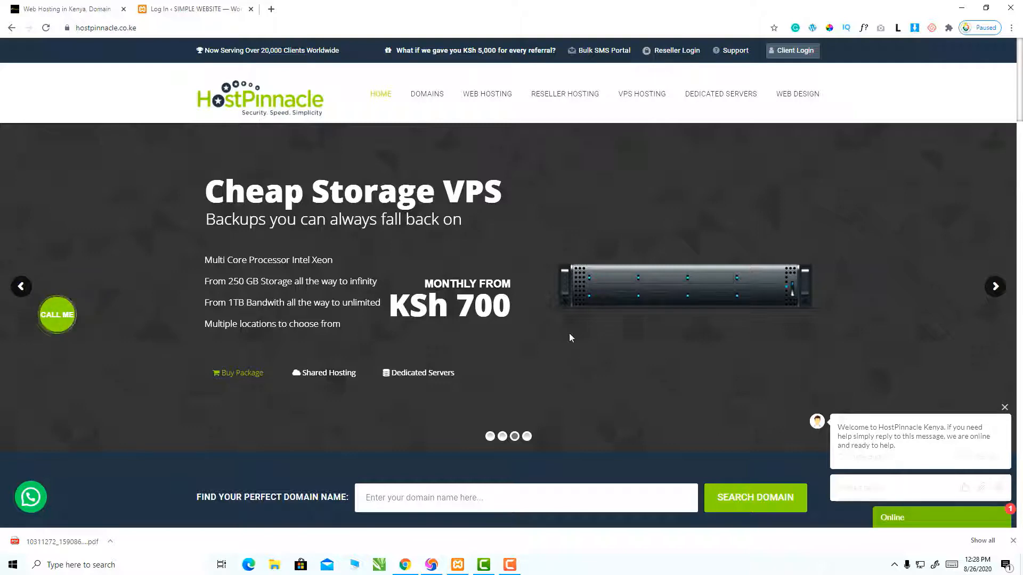
# Step: Scroll through HostPinnacle's pricing, payment options and testimonials, then back up to the package prices
pyautogui.scroll(-6, 475, 228)
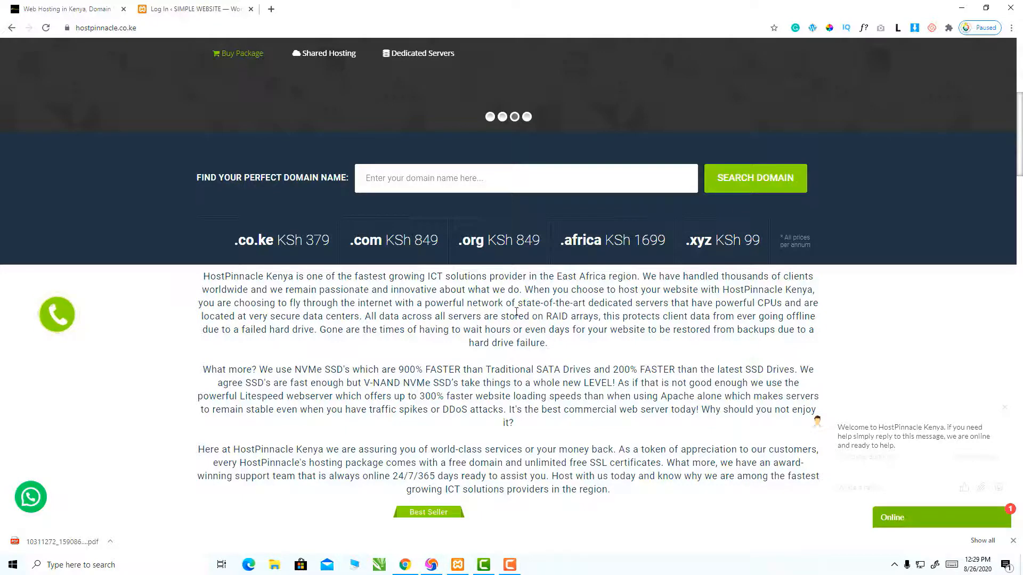
pyautogui.scroll(-5, 516, 312)
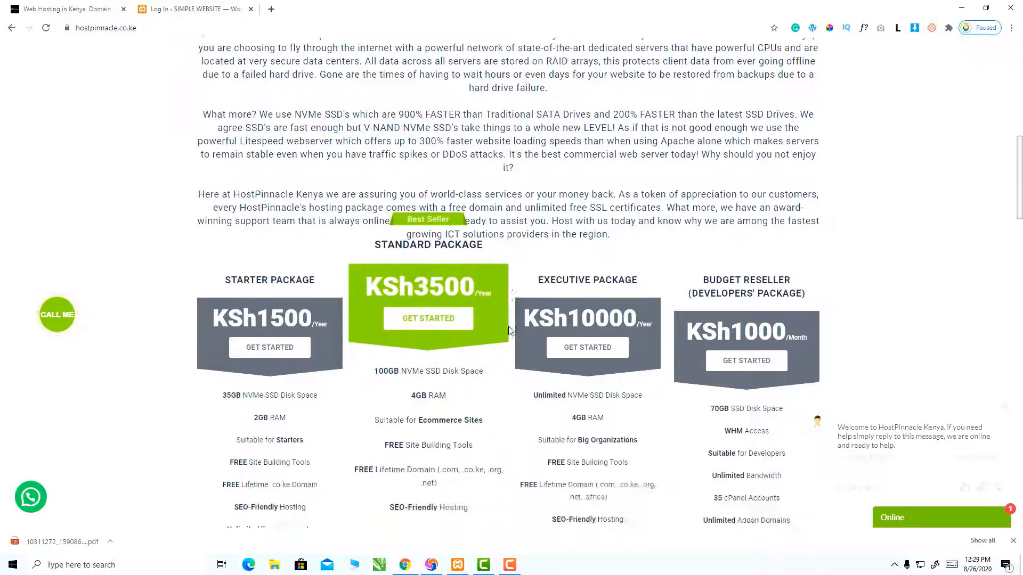
pyautogui.scroll(-3, 509, 331)
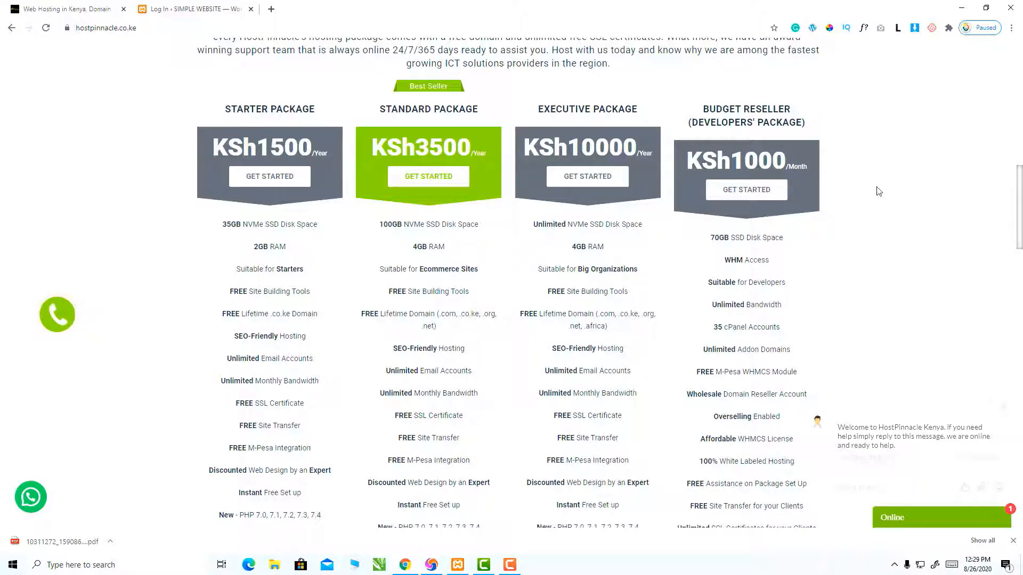
pyautogui.scroll(-10, 856, 233)
pyautogui.scroll(6, 819, 270)
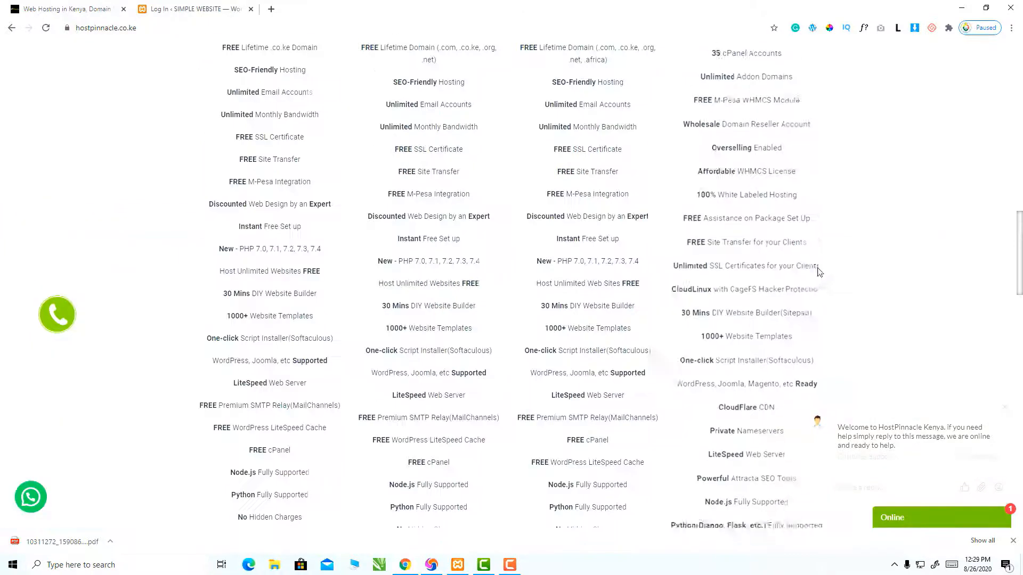
pyautogui.scroll(5, 817, 267)
pyautogui.scroll(-15, 817, 268)
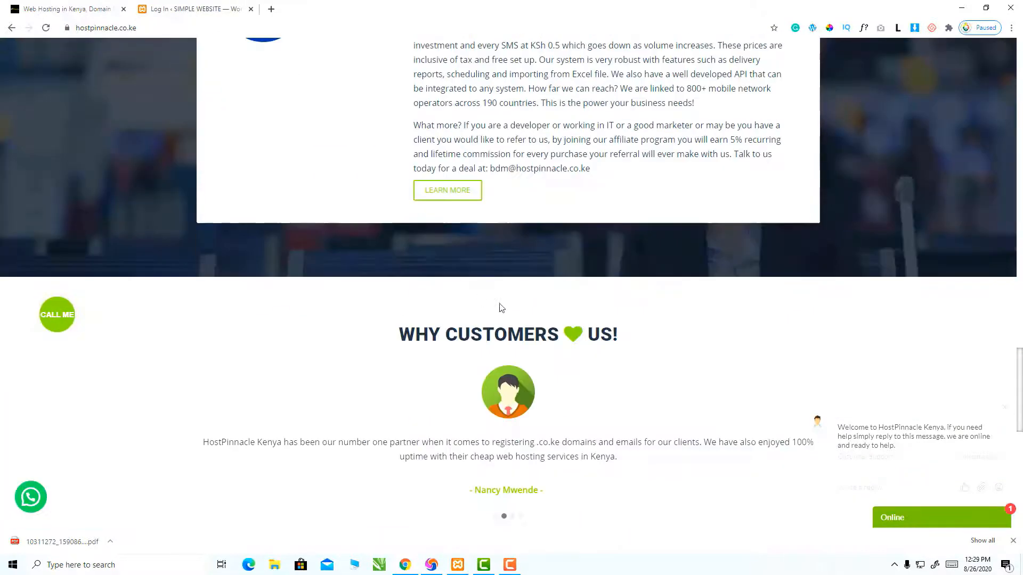
pyautogui.scroll(-5, 629, 301)
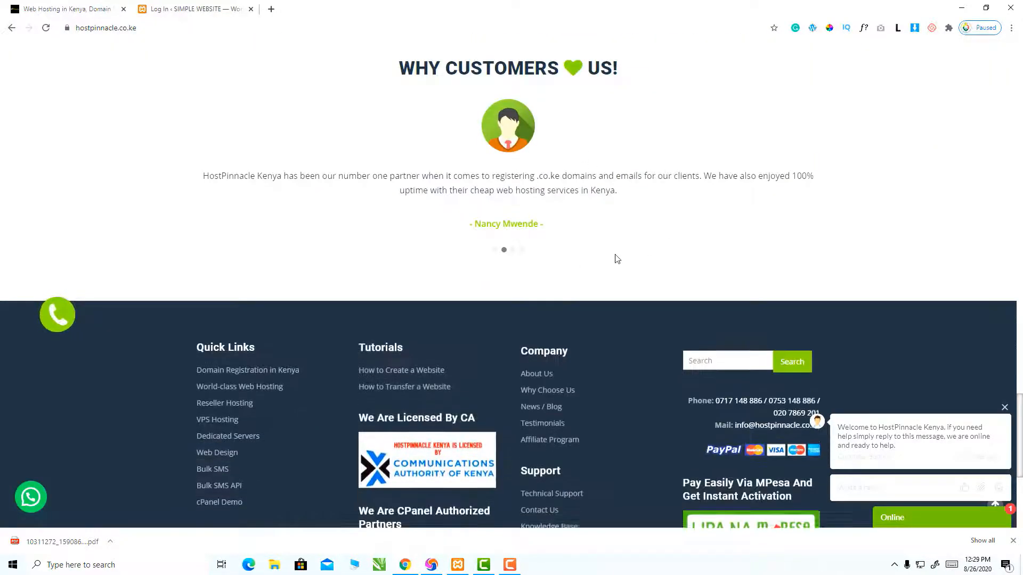
pyautogui.scroll(-3, 615, 259)
pyautogui.scroll(-1, 615, 259)
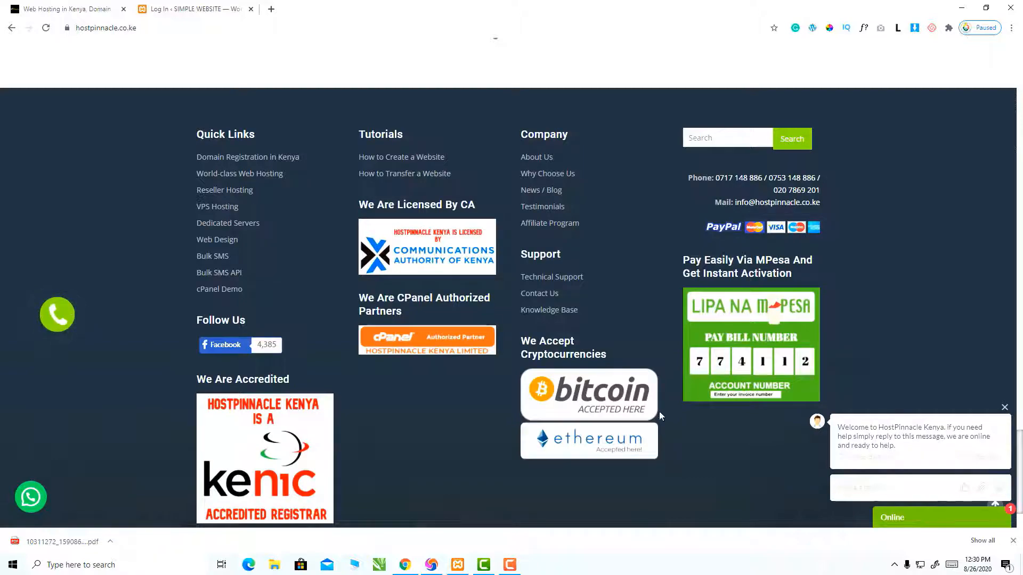
pyautogui.scroll(7, 808, 282)
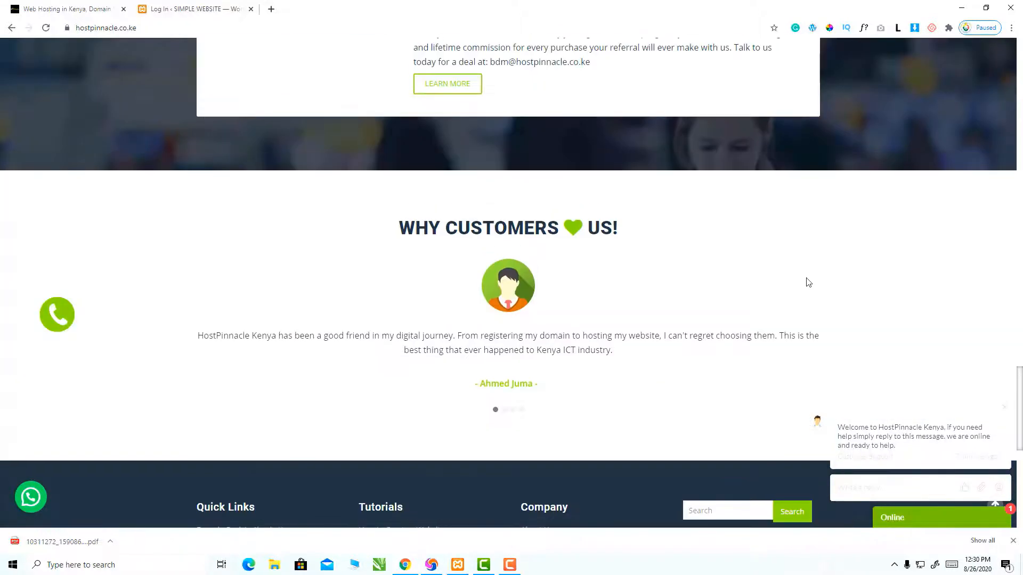
pyautogui.scroll(18, 808, 282)
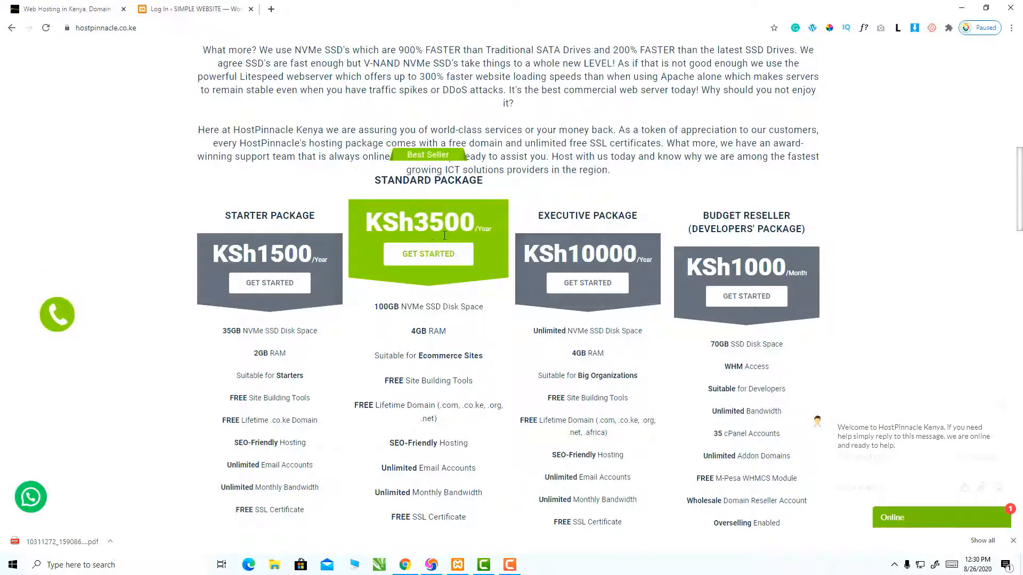
# Step: Review the package features and order the KSh3500 Standard hosting package
pyautogui.scroll(-3, 452, 292)
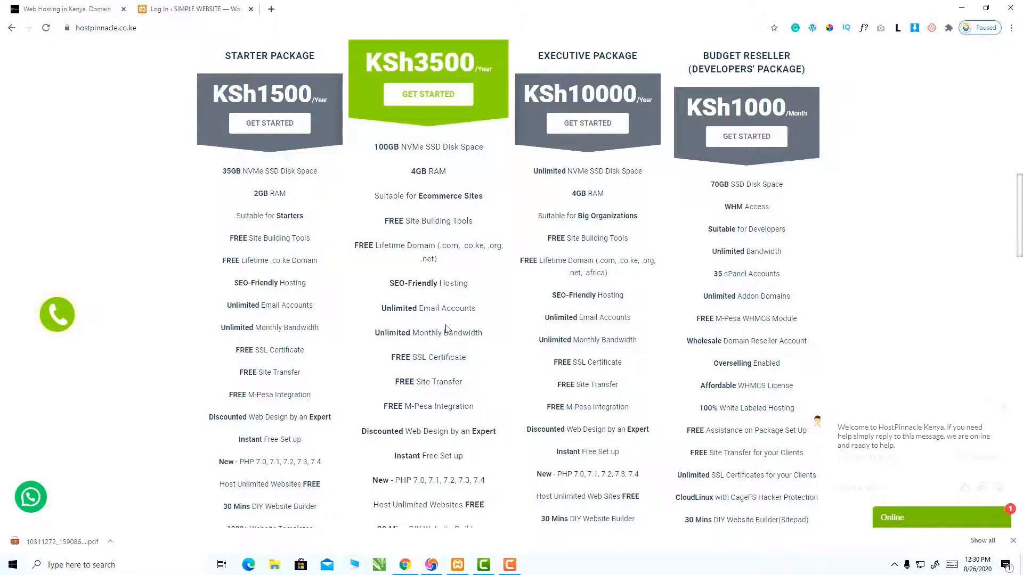
pyautogui.scroll(-2, 447, 252)
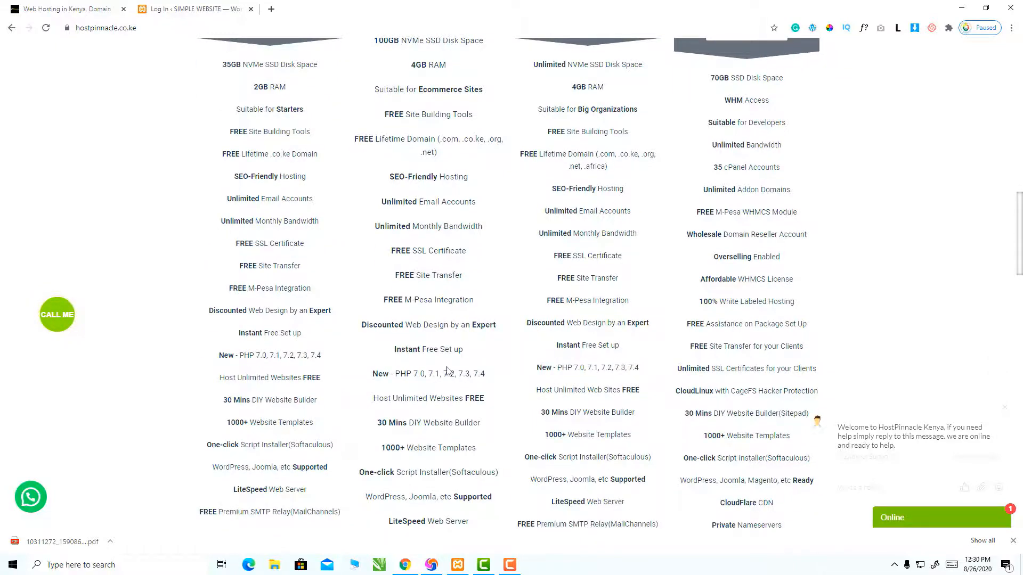
pyautogui.scroll(-6, 447, 371)
pyautogui.scroll(5, 426, 272)
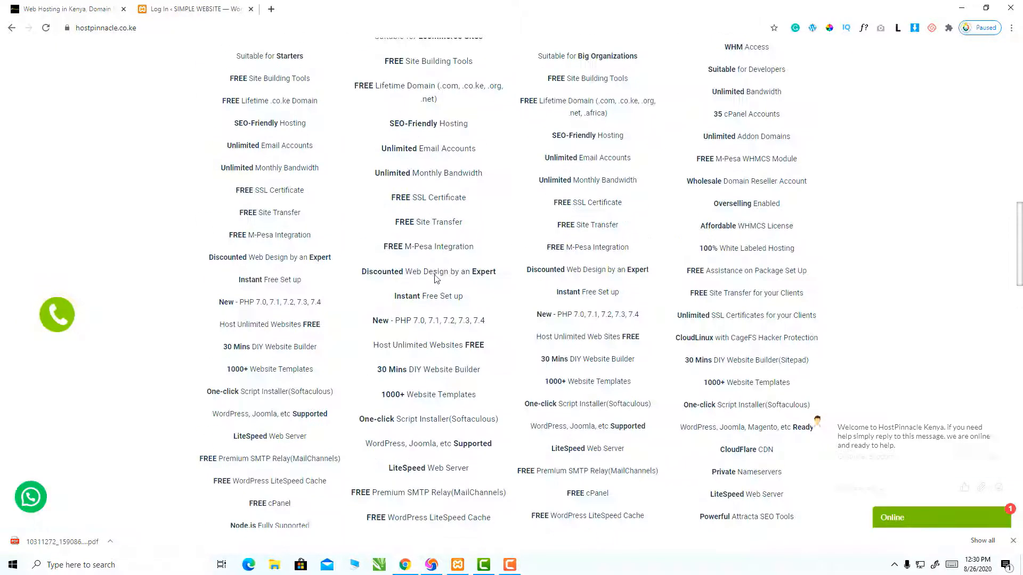
pyautogui.scroll(6, 435, 277)
pyautogui.click(430, 257)
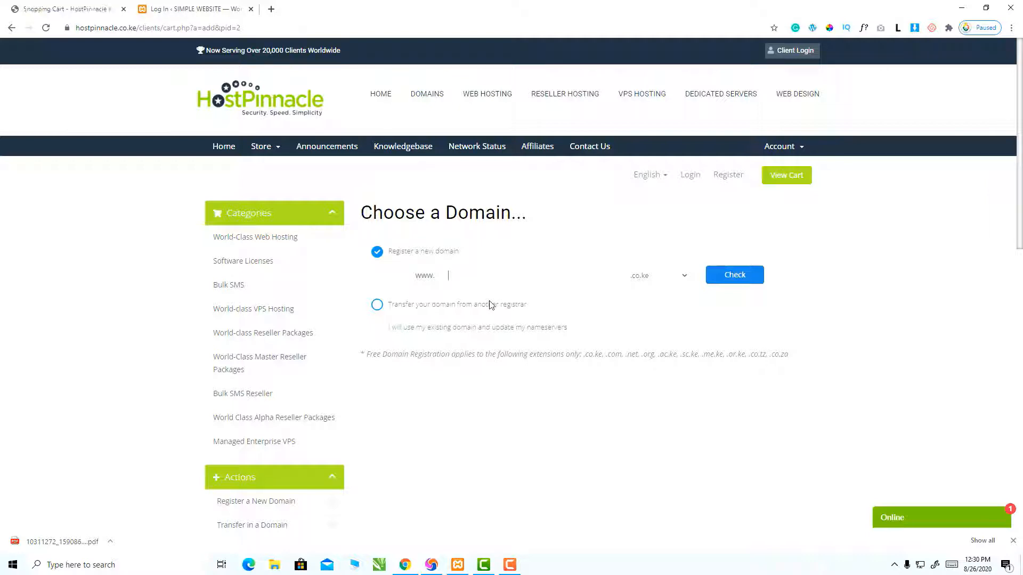
# Step: Check whether simplewebsite is available with the .co.ke and then .com extensions
pyautogui.write('simplewebsite')
pyautogui.click(684, 278)
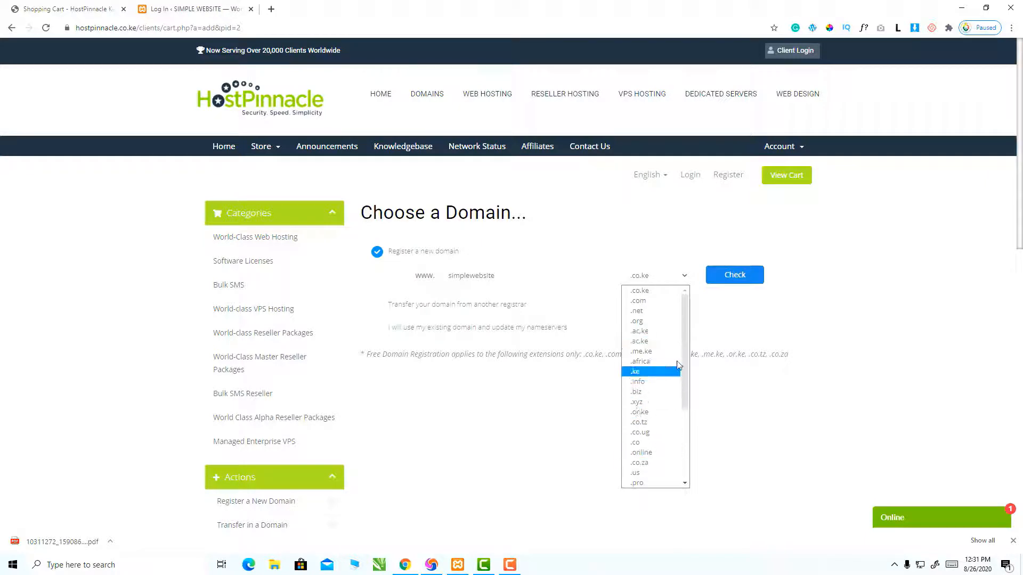
pyautogui.moveTo(684, 354)
pyautogui.mouseDown()
pyautogui.moveTo(685, 446)
pyautogui.moveTo(689, 344)
pyautogui.mouseUp()
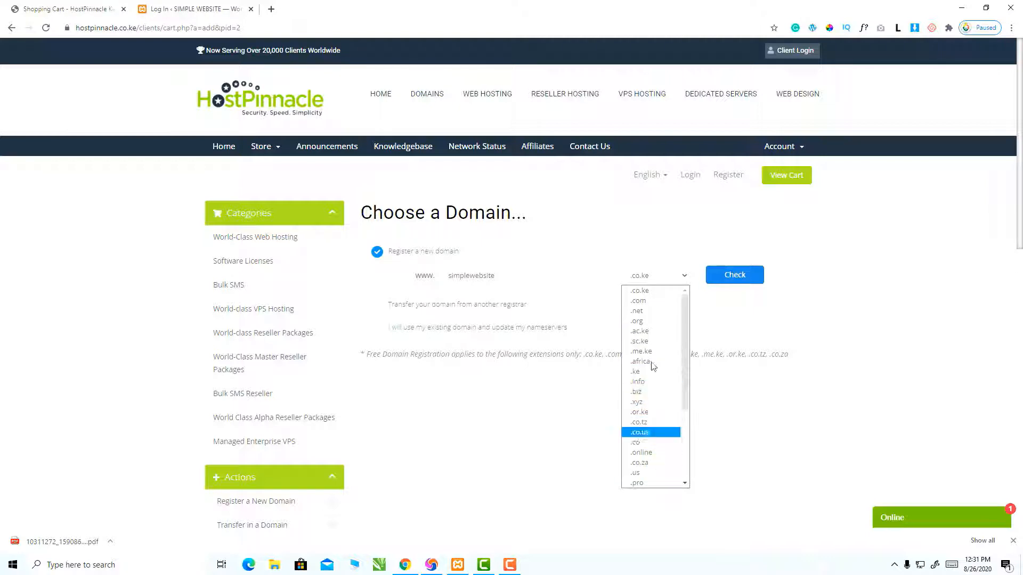
pyautogui.click(739, 279)
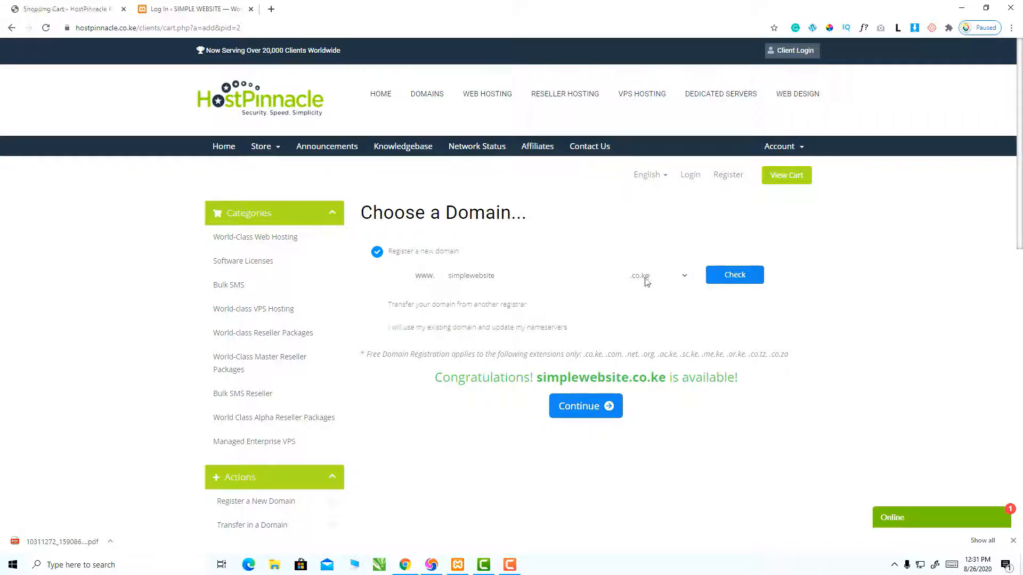
pyautogui.click(687, 281)
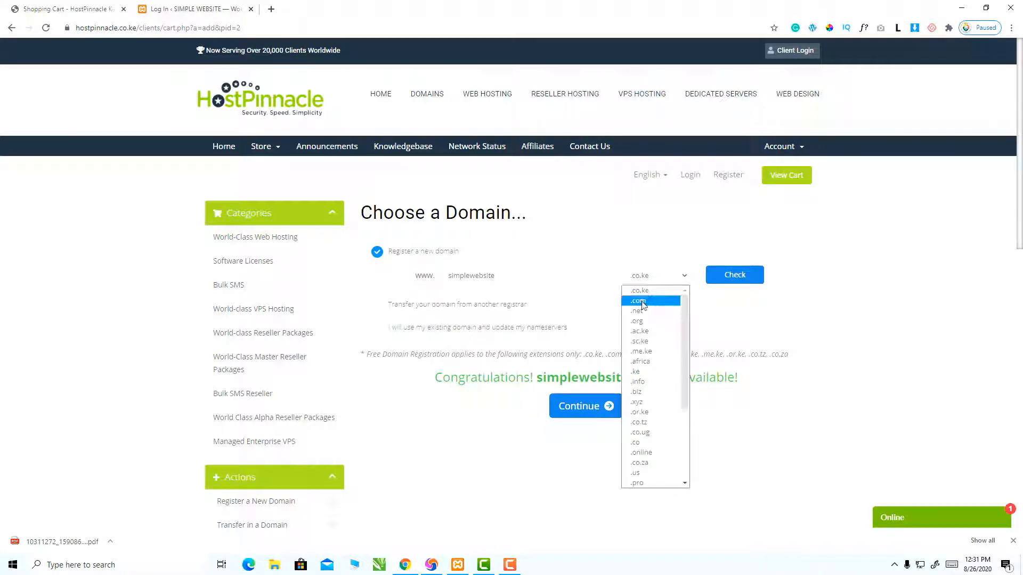
pyautogui.click(647, 299)
pyautogui.click(735, 277)
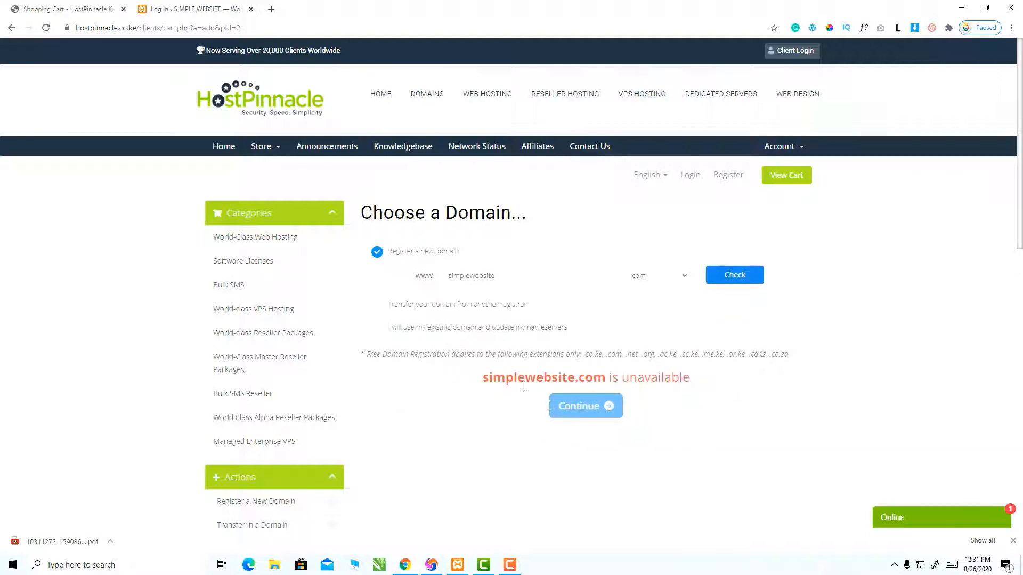
pyautogui.scroll(-1, 521, 265)
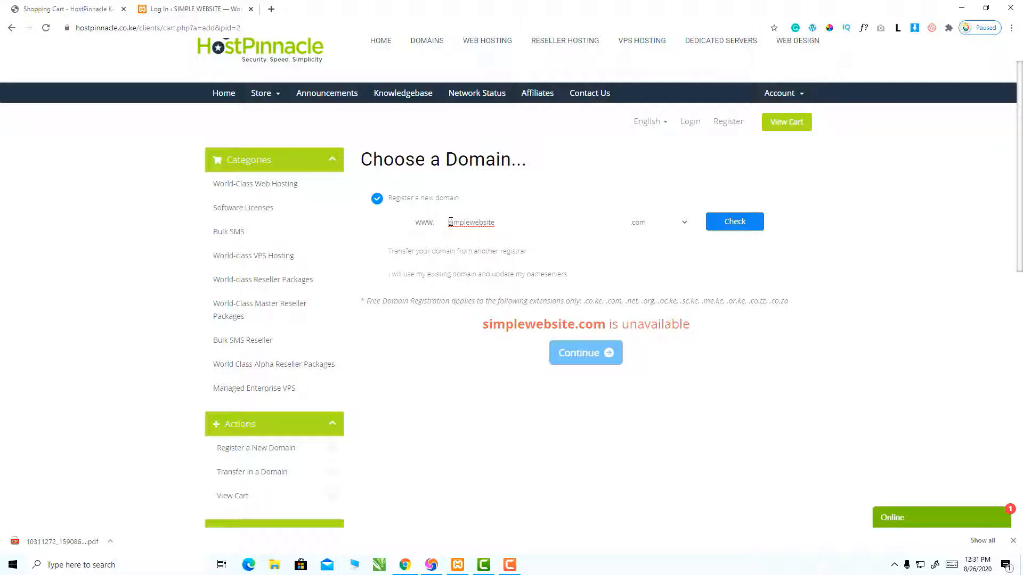
# Step: Check wpsimplewebsite.com and continue with it once it shows as available
pyautogui.write('my')
pyautogui.click(740, 223)
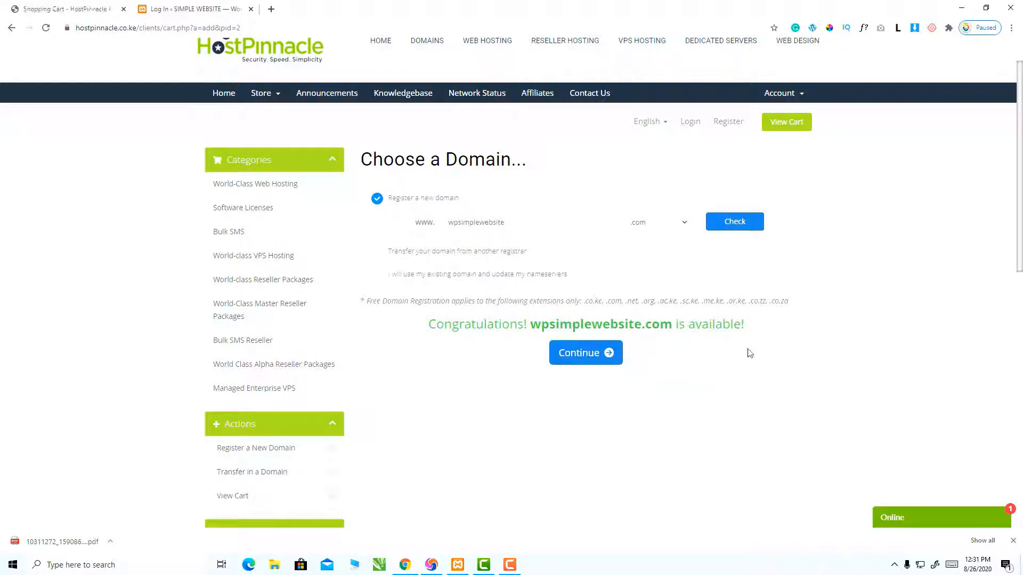
pyautogui.scroll(-2, 747, 352)
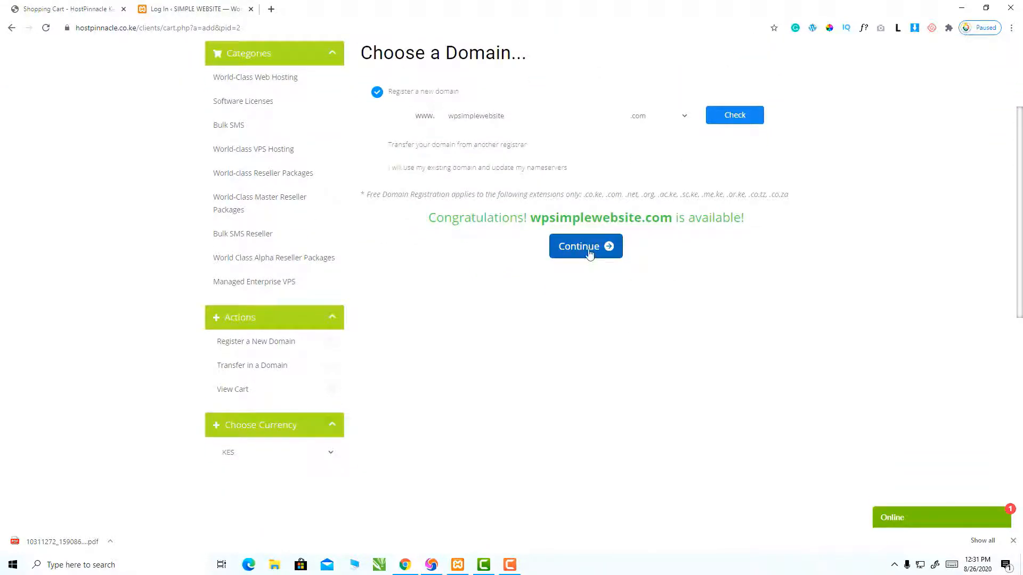
pyautogui.click(589, 253)
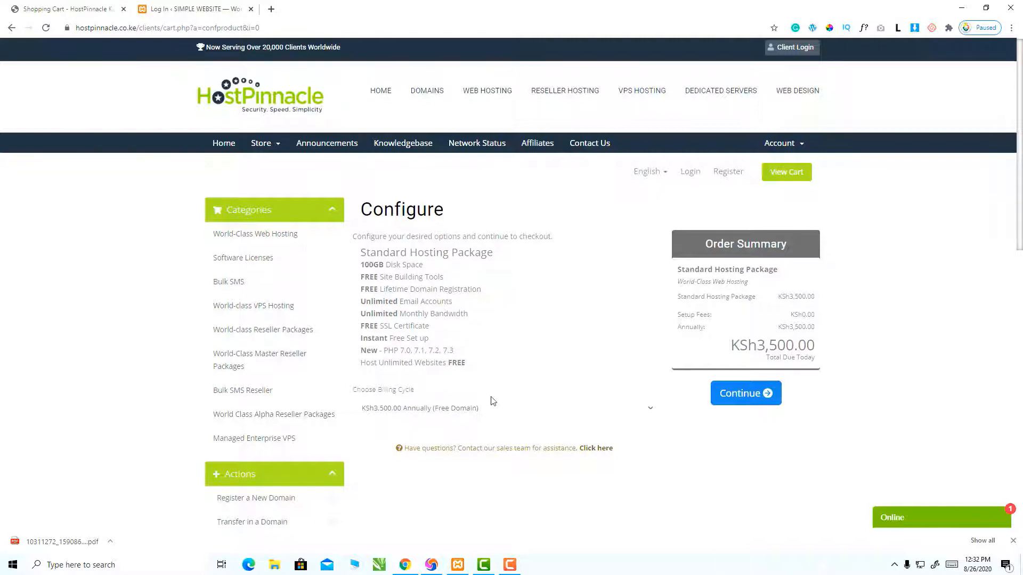
# Step: Accept annual billing and the default domain settings to reach checkout totalling KSh3,500.00
pyautogui.scroll(-1, 458, 397)
pyautogui.click(745, 347)
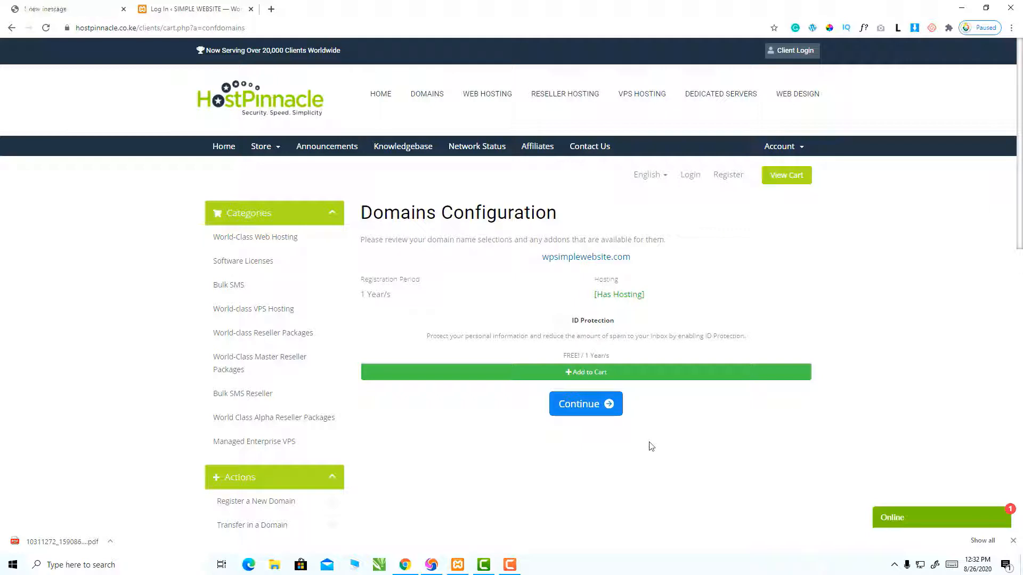
pyautogui.click(588, 413)
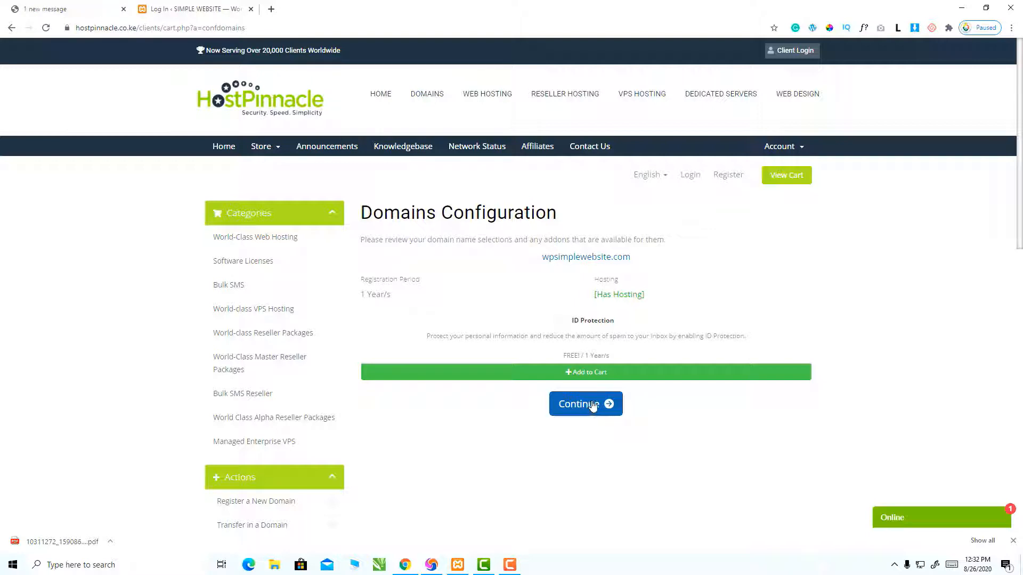
pyautogui.click(593, 407)
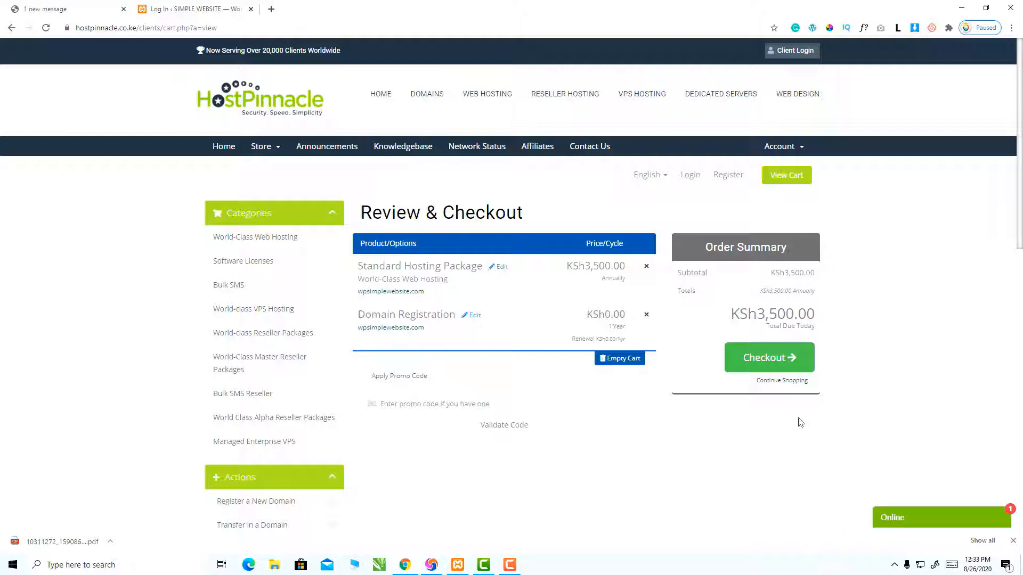
pyautogui.click(776, 360)
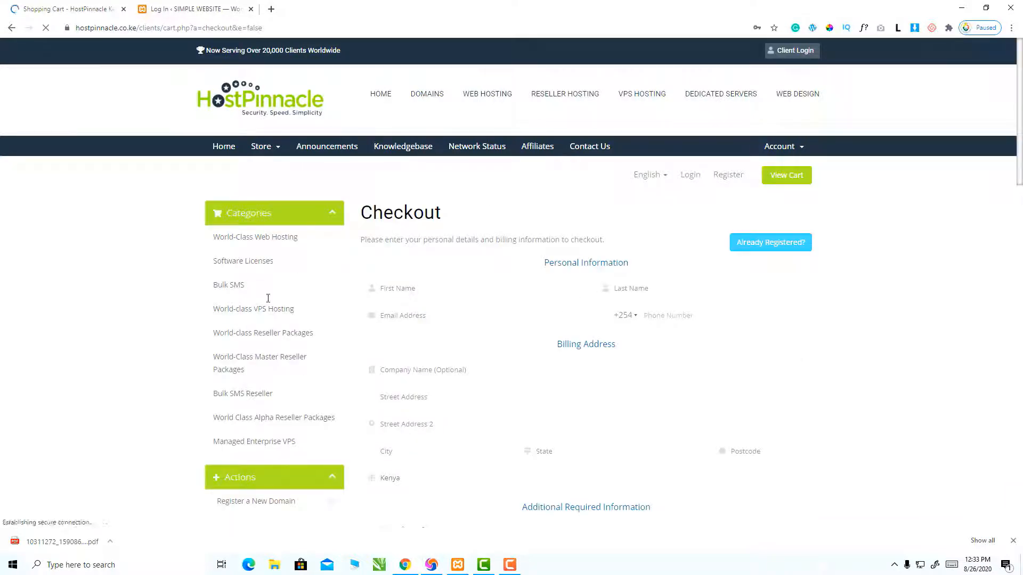
pyautogui.scroll(-3, 520, 319)
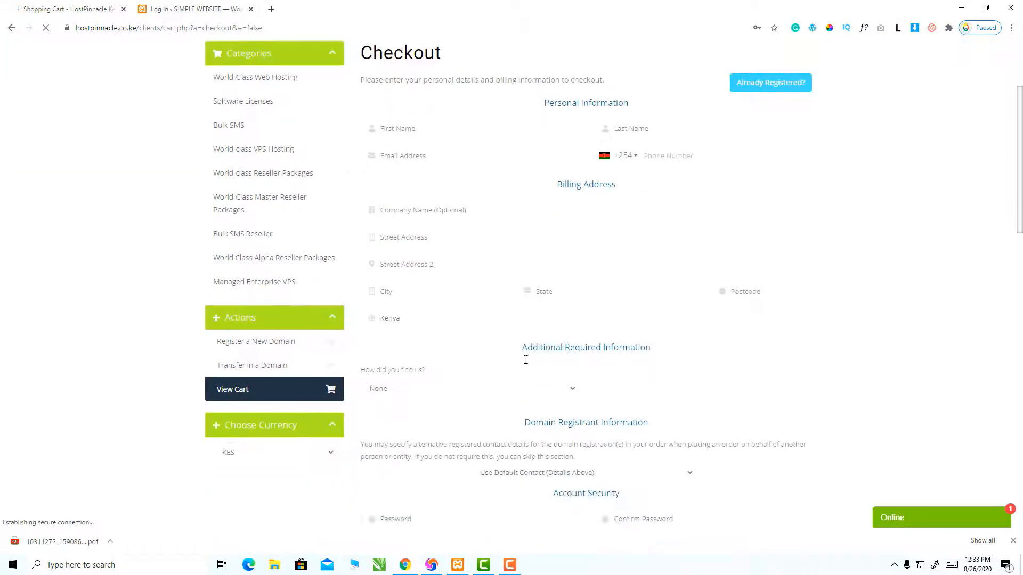
pyautogui.scroll(-2, 610, 365)
pyautogui.scroll(5, 610, 365)
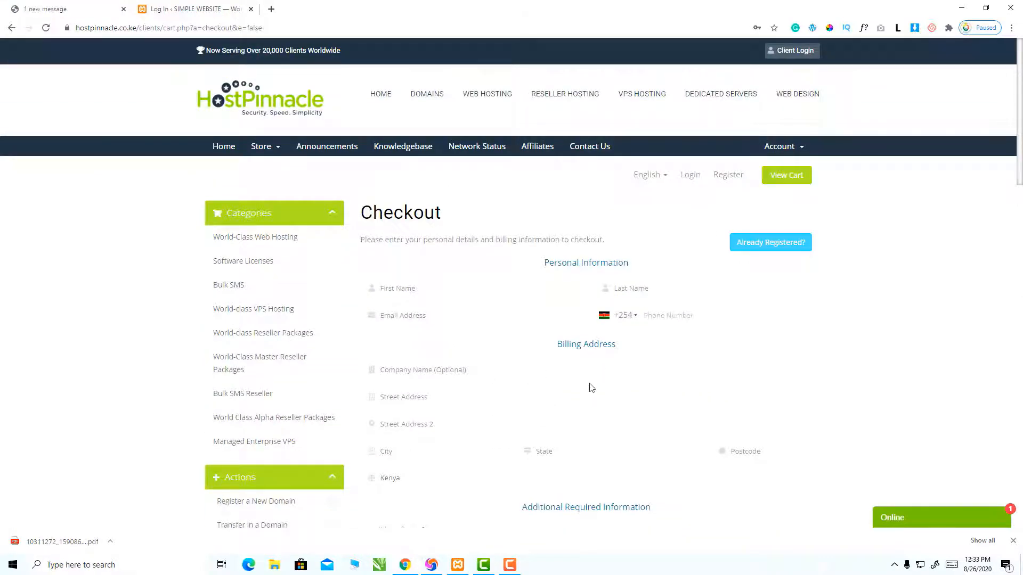
pyautogui.scroll(-4, 612, 349)
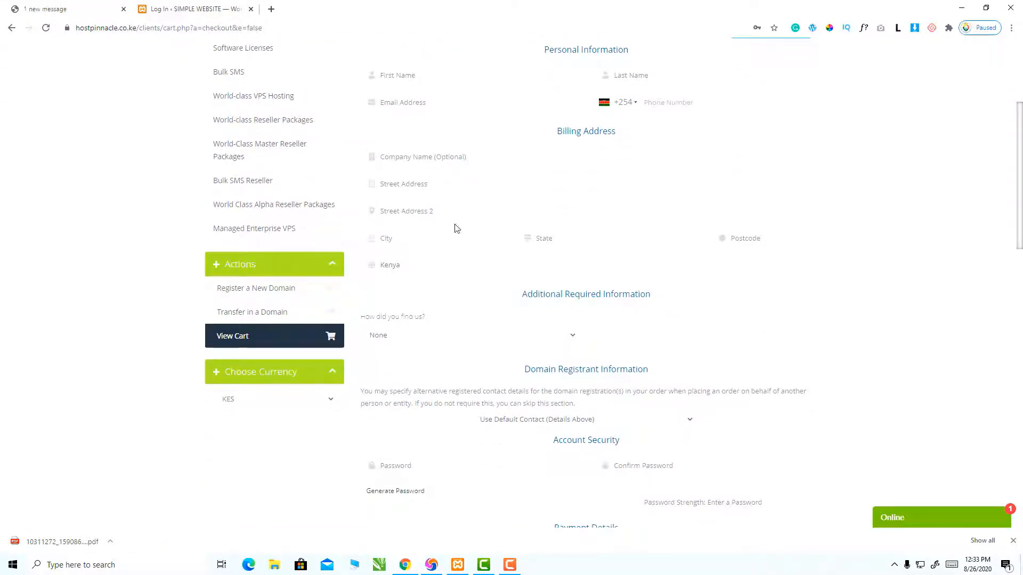
pyautogui.scroll(-2, 472, 298)
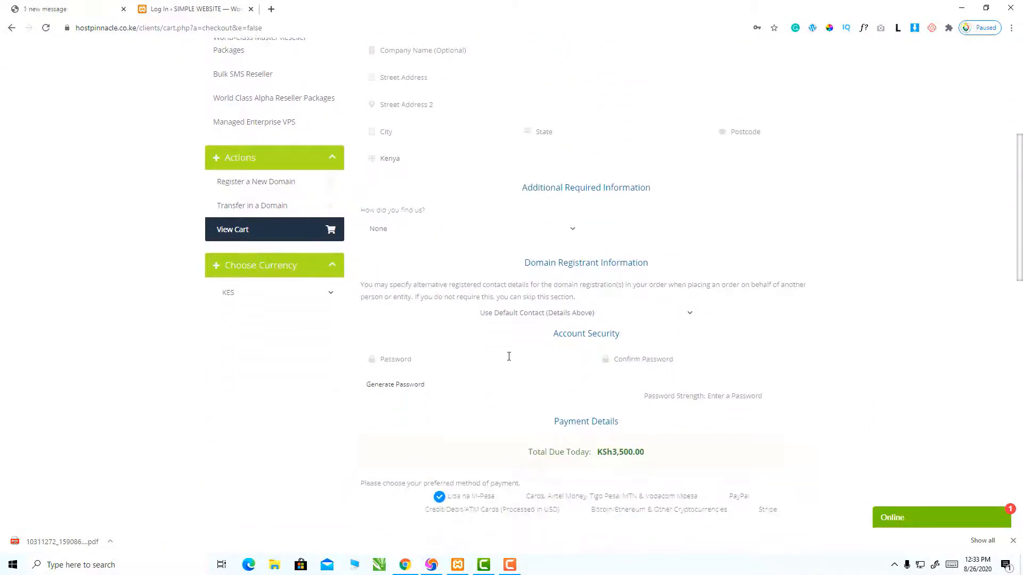
pyautogui.scroll(-2, 651, 257)
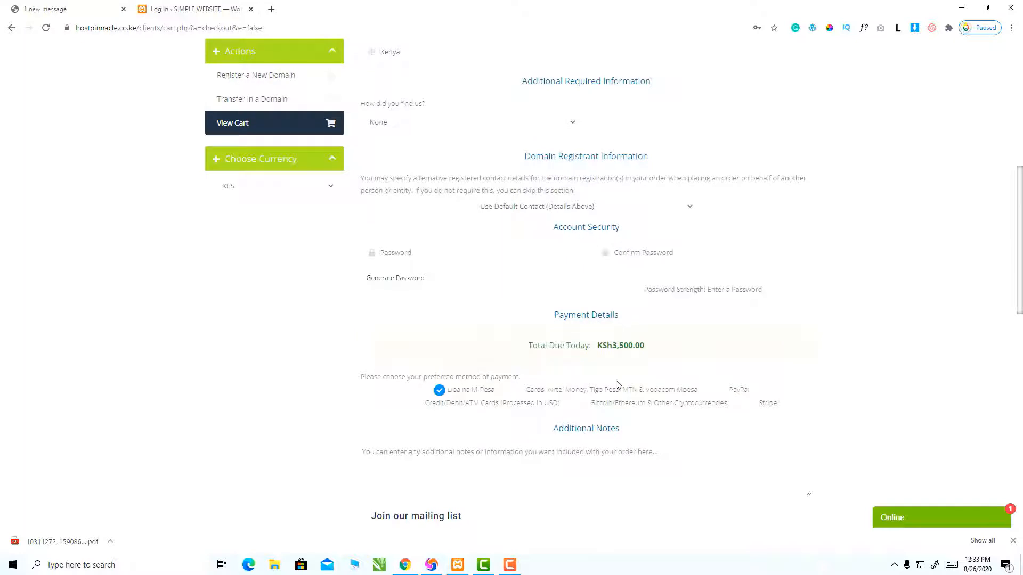
pyautogui.scroll(3, 666, 291)
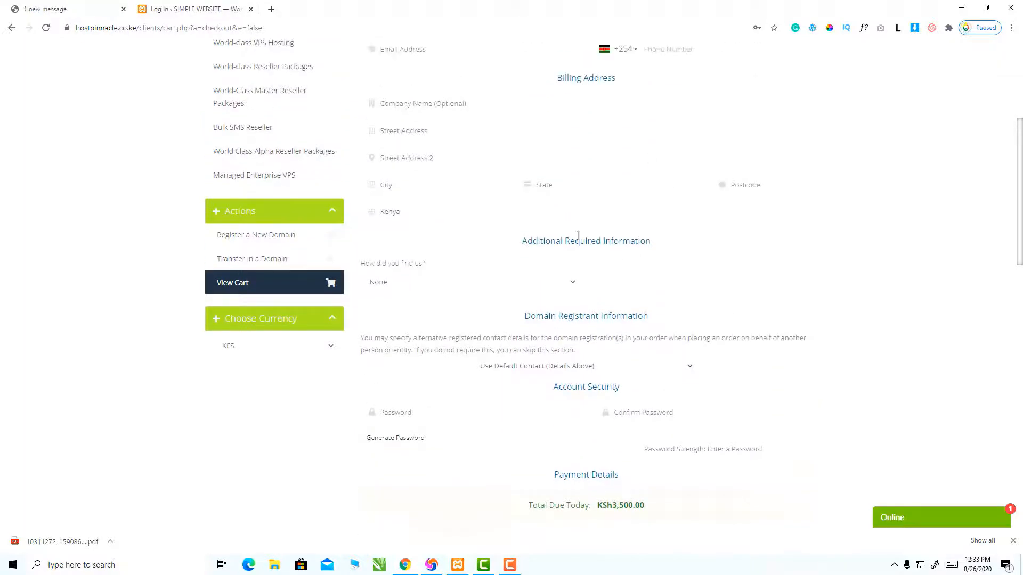
pyautogui.scroll(3, 626, 326)
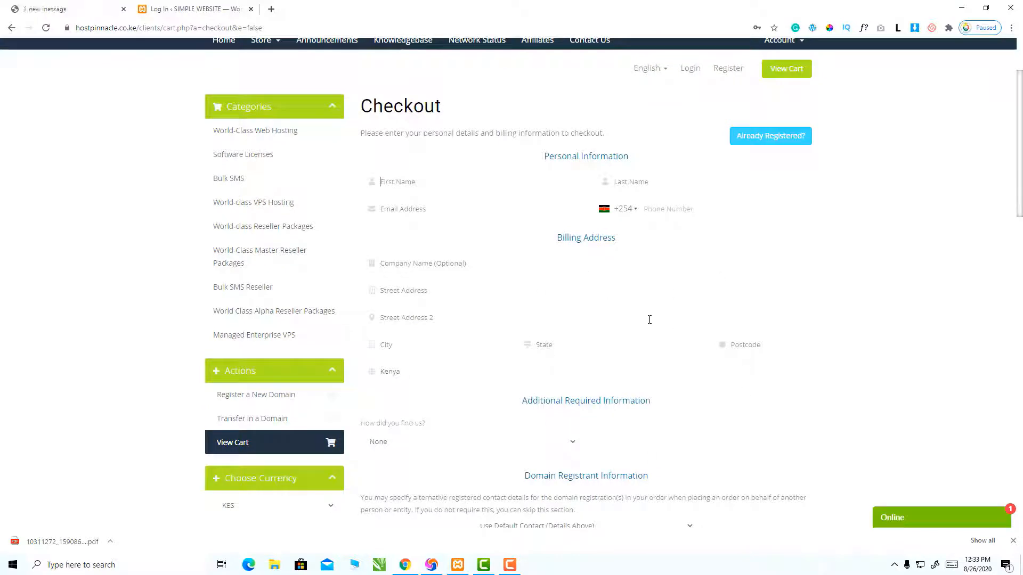
pyautogui.scroll(-9, 663, 322)
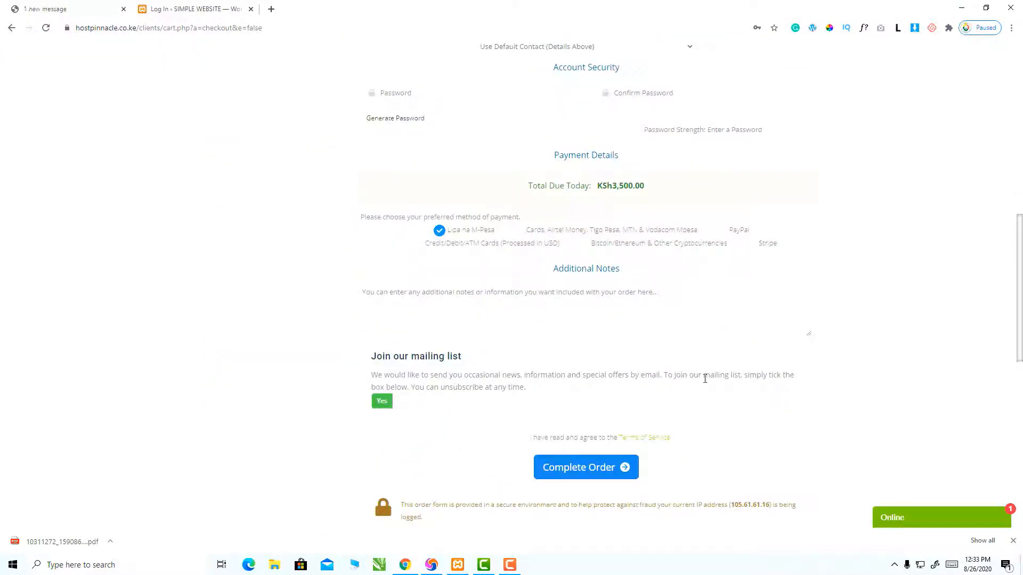
pyautogui.scroll(-2, 738, 404)
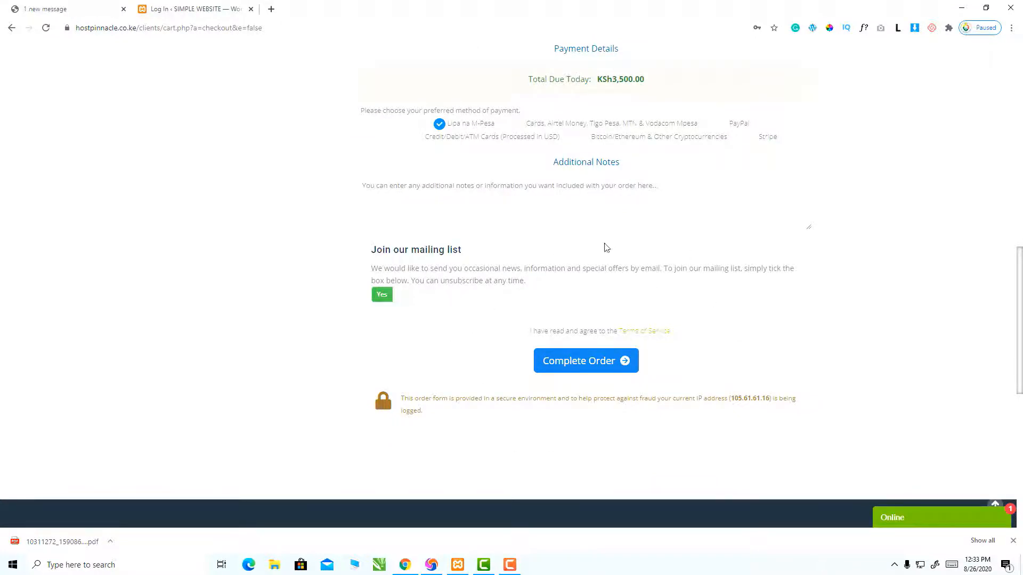
pyautogui.scroll(4, 701, 290)
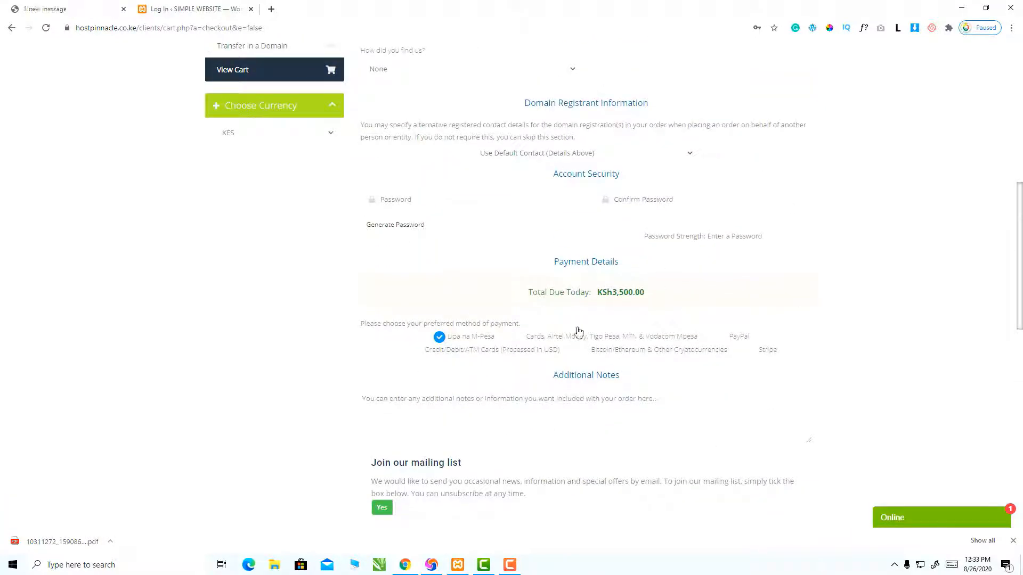
pyautogui.scroll(3, 633, 306)
pyautogui.scroll(3, 562, 296)
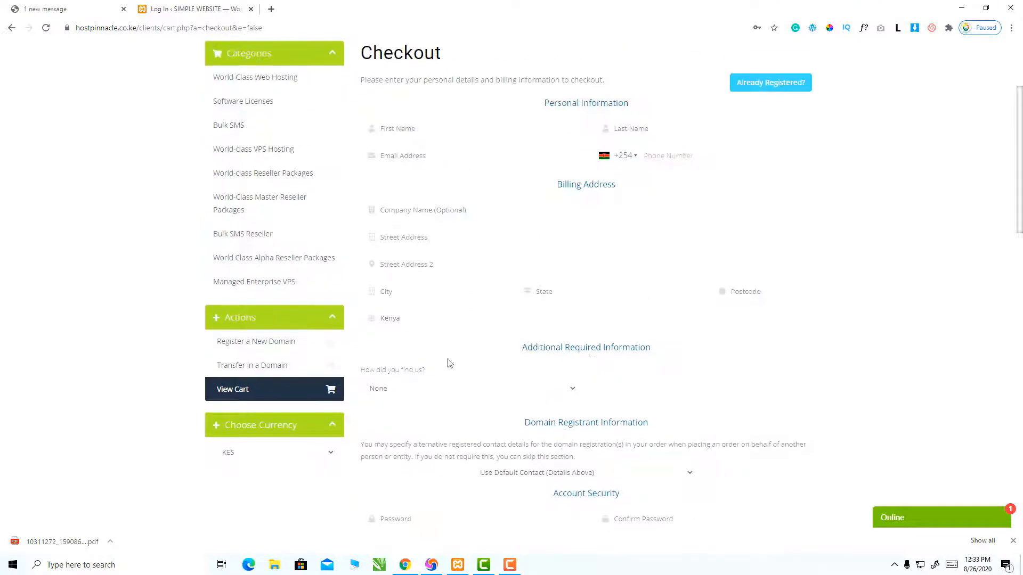
pyautogui.scroll(-4, 596, 311)
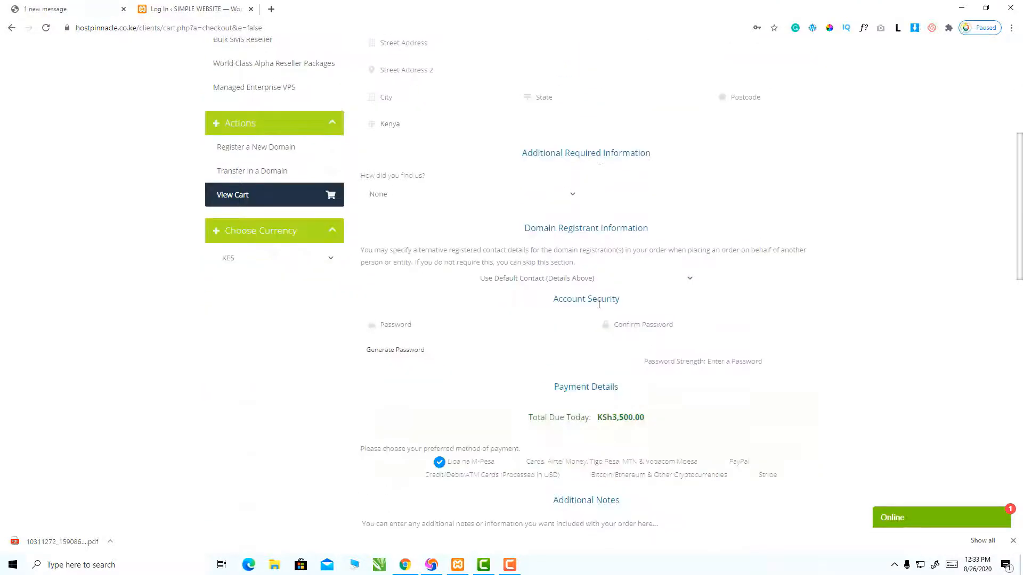
pyautogui.scroll(-2, 672, 259)
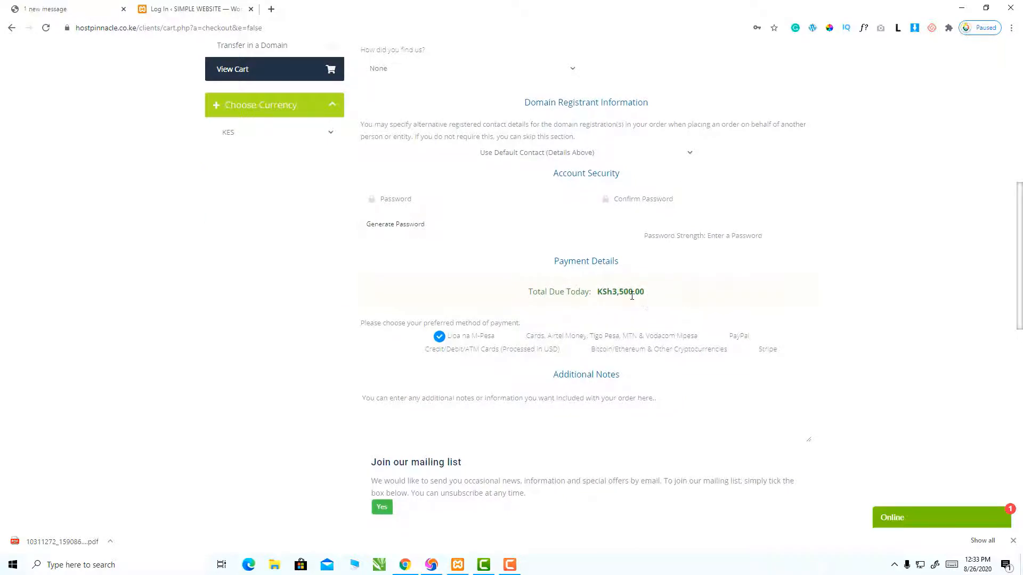
pyautogui.scroll(-1, 631, 295)
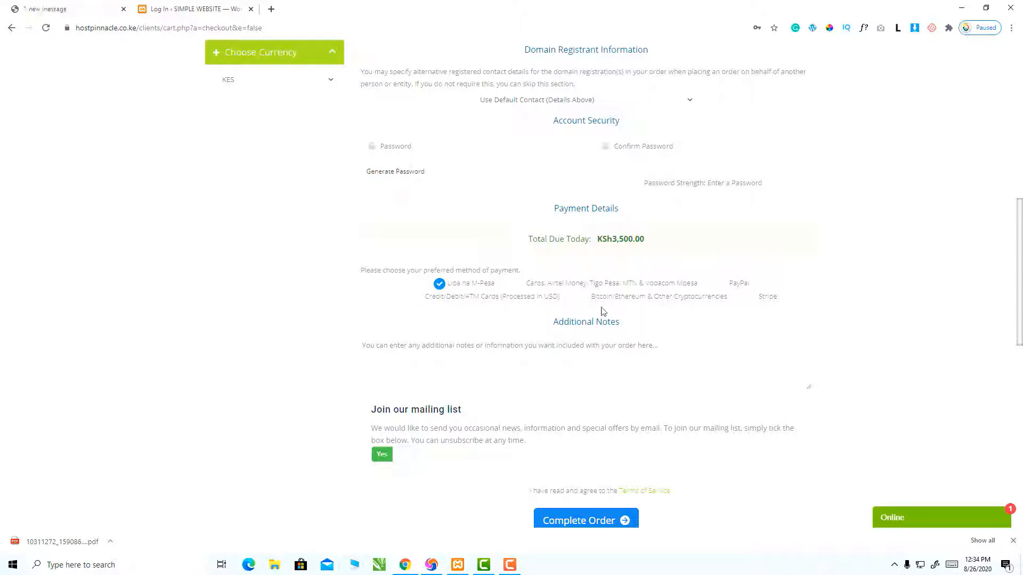
pyautogui.scroll(-4, 678, 358)
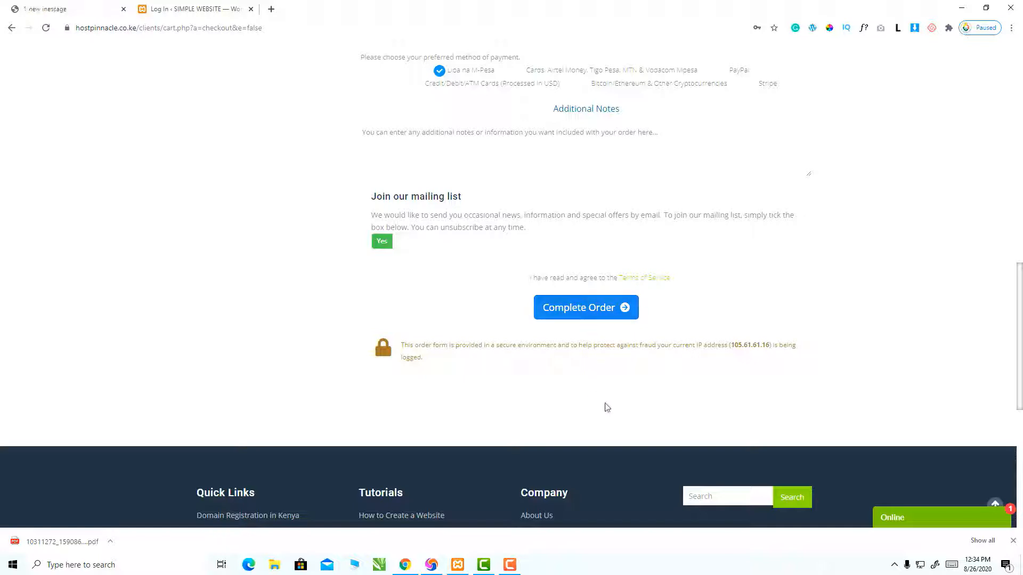
pyautogui.scroll(-5, 607, 410)
pyautogui.scroll(6, 609, 417)
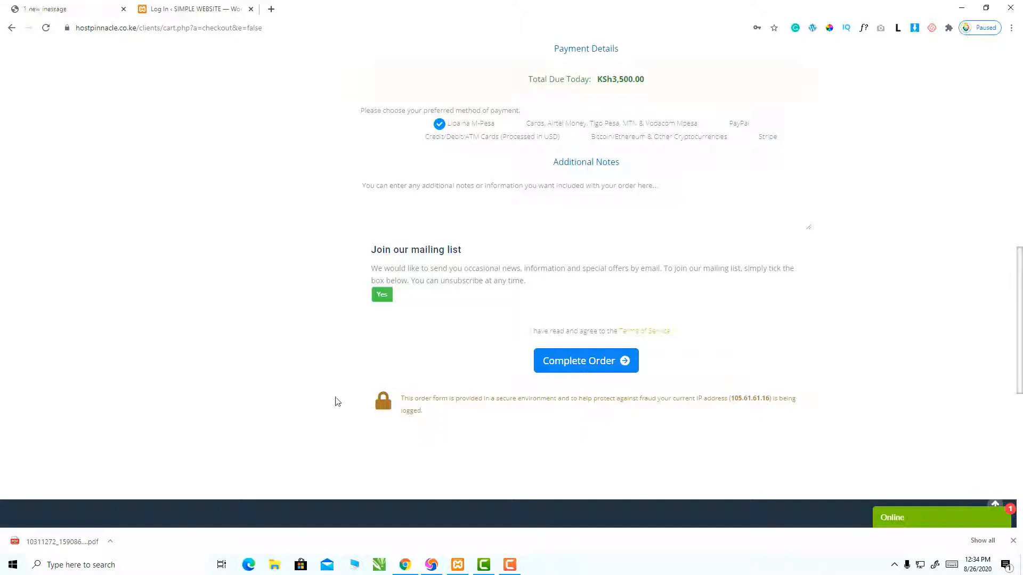
# Step: Close the HostPinnacle tab and submit the prefilled local WordPress login
pyautogui.click(123, 9)
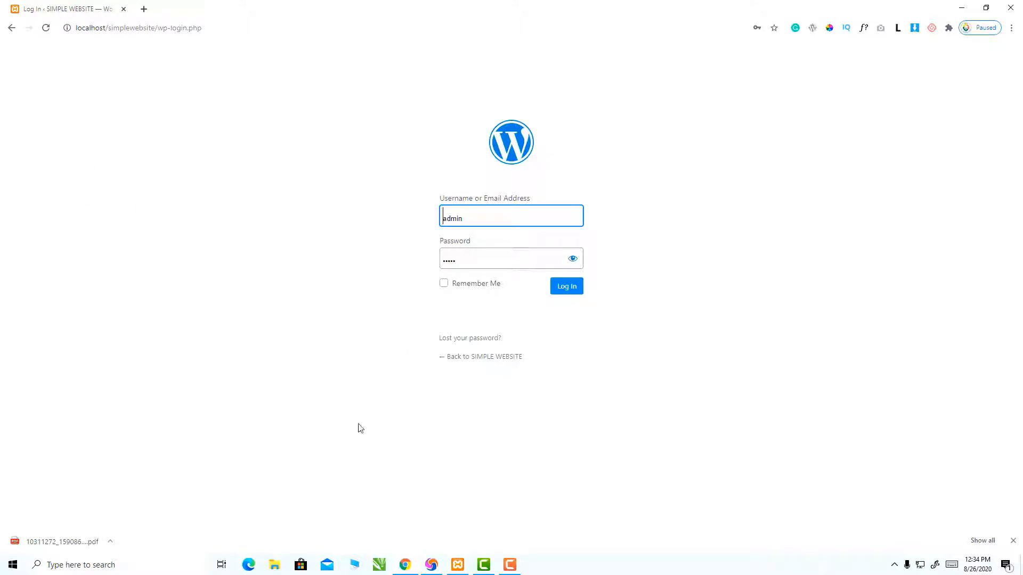
pyautogui.click(569, 288)
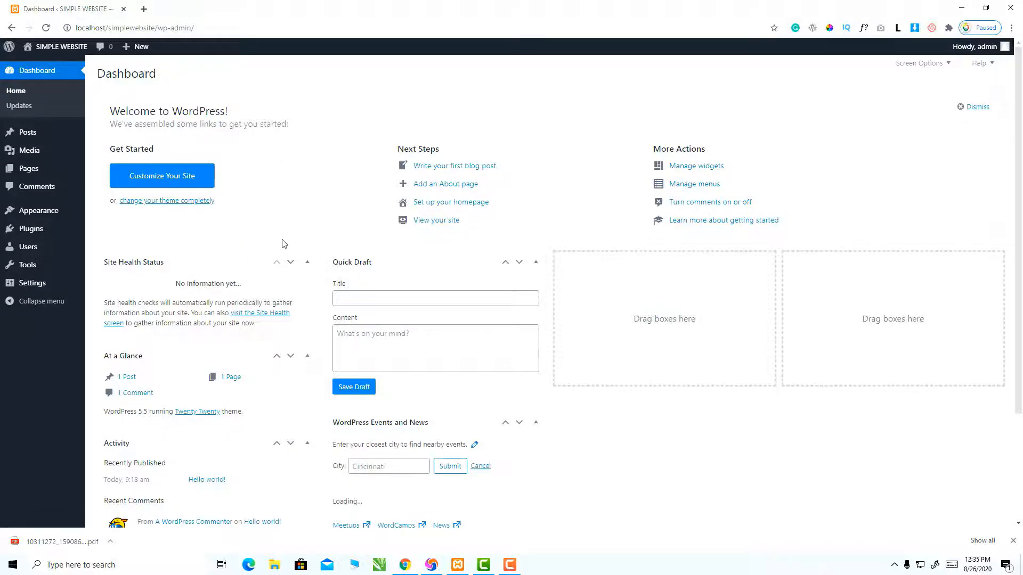
# Step: Dismiss the welcome panel and move Quick Draft below WordPress Events and News
pyautogui.scroll(-3, 298, 240)
pyautogui.scroll(3, 330, 234)
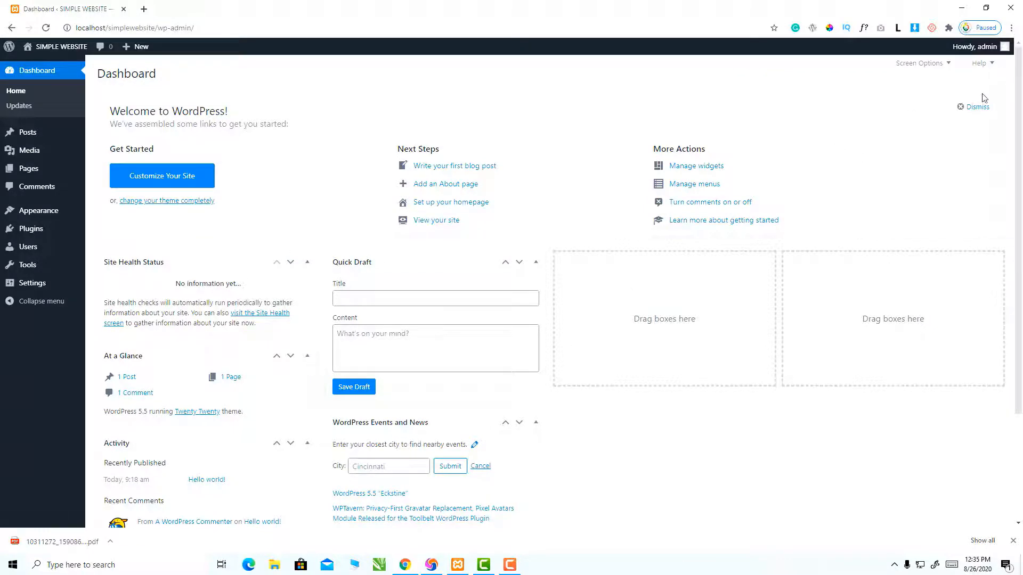
pyautogui.click(978, 107)
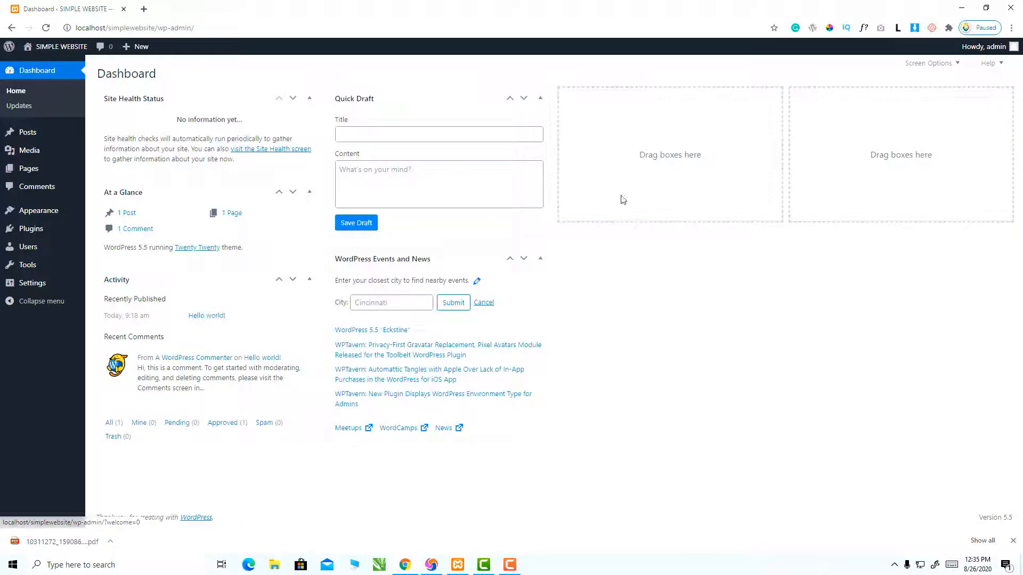
pyautogui.click(524, 99)
pyautogui.click(292, 98)
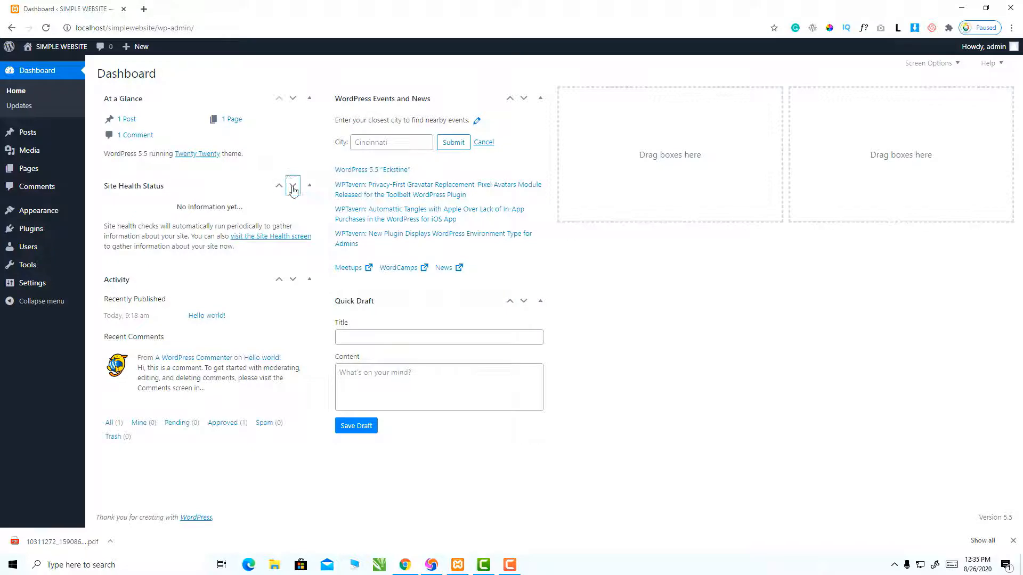
pyautogui.click(292, 185)
pyautogui.click(278, 375)
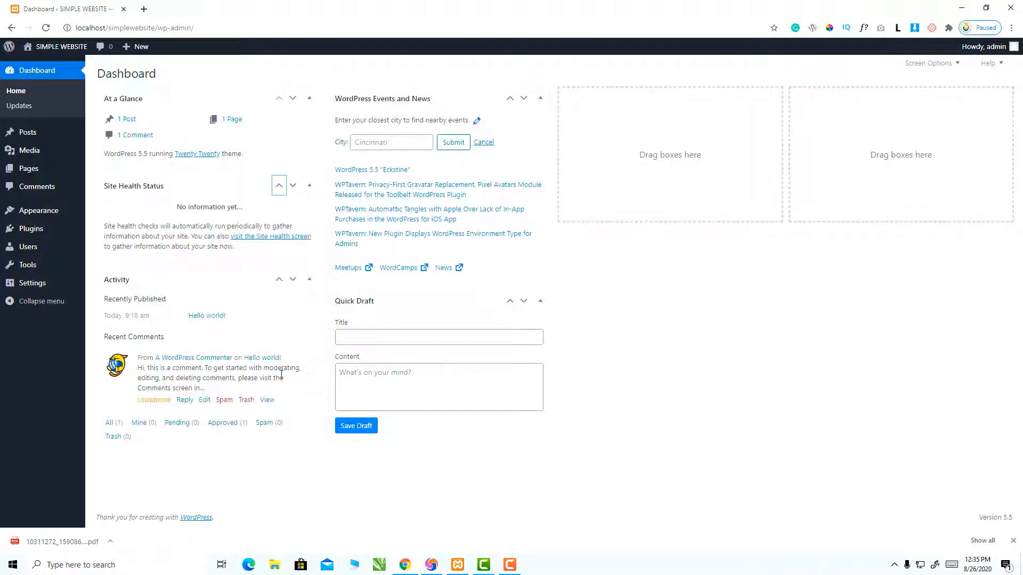
pyautogui.click(278, 279)
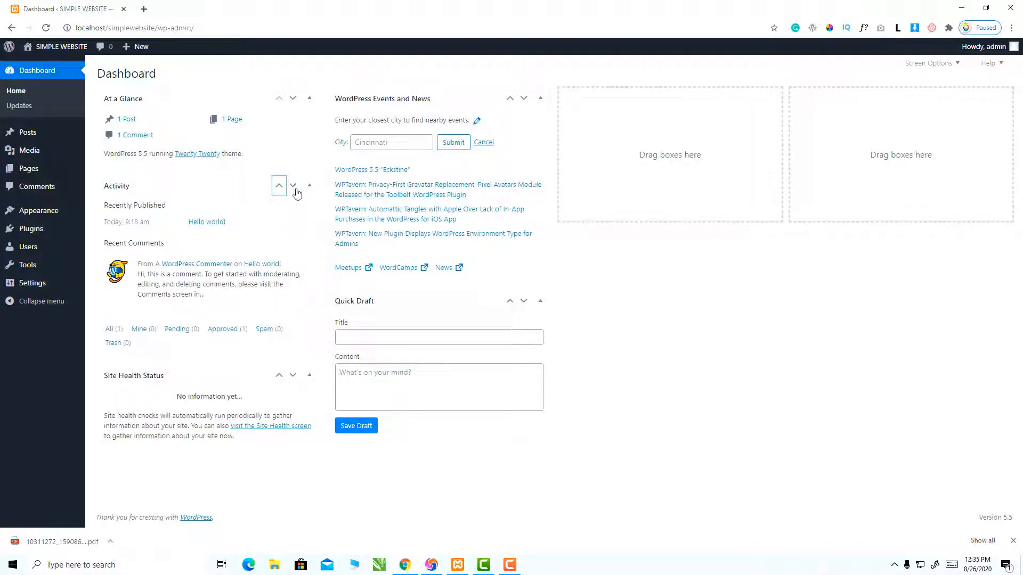
pyautogui.click(292, 185)
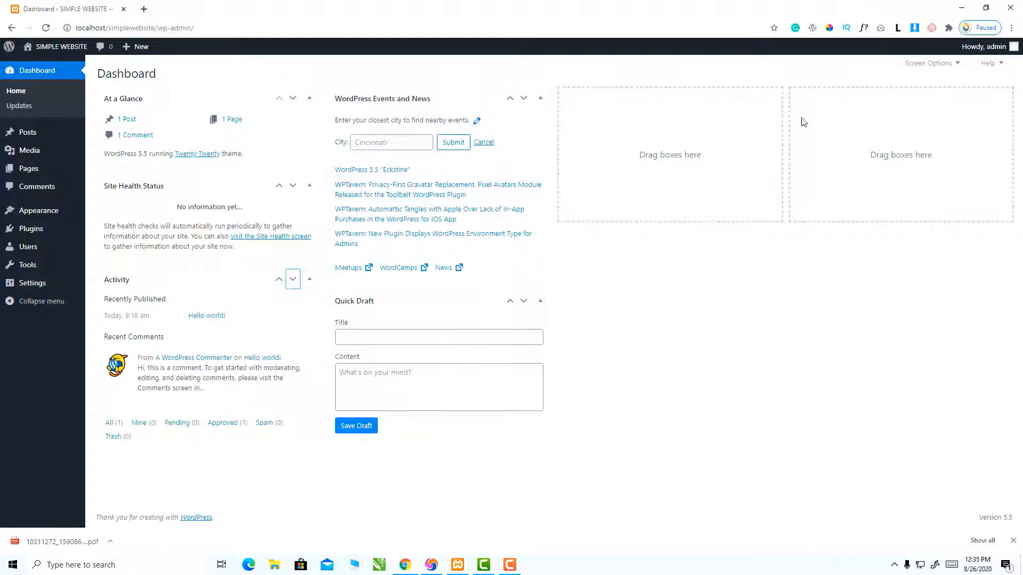
# Step: Collapse the Events and News, At a Glance and Activity boxes
pyautogui.click(540, 98)
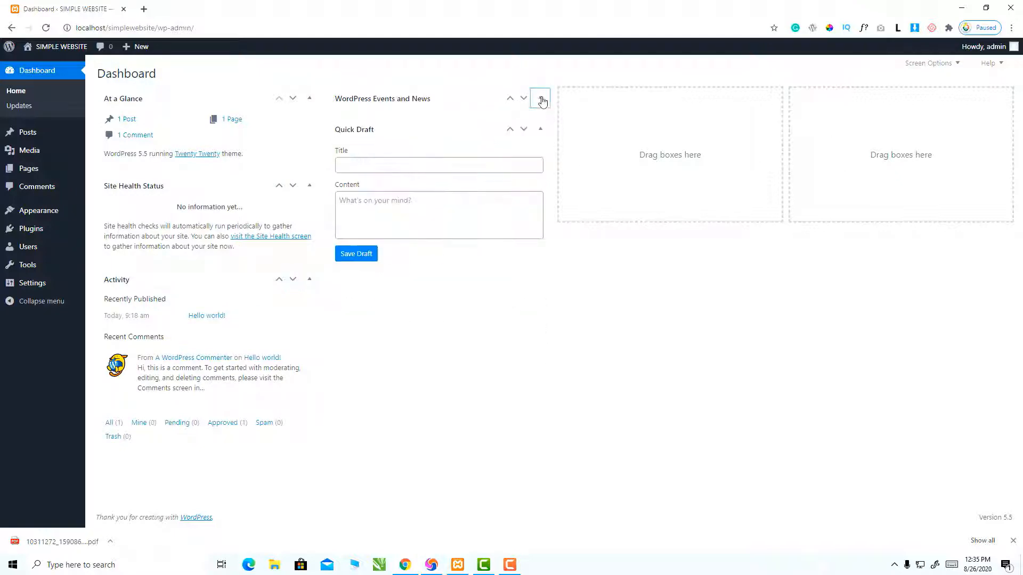
pyautogui.click(309, 99)
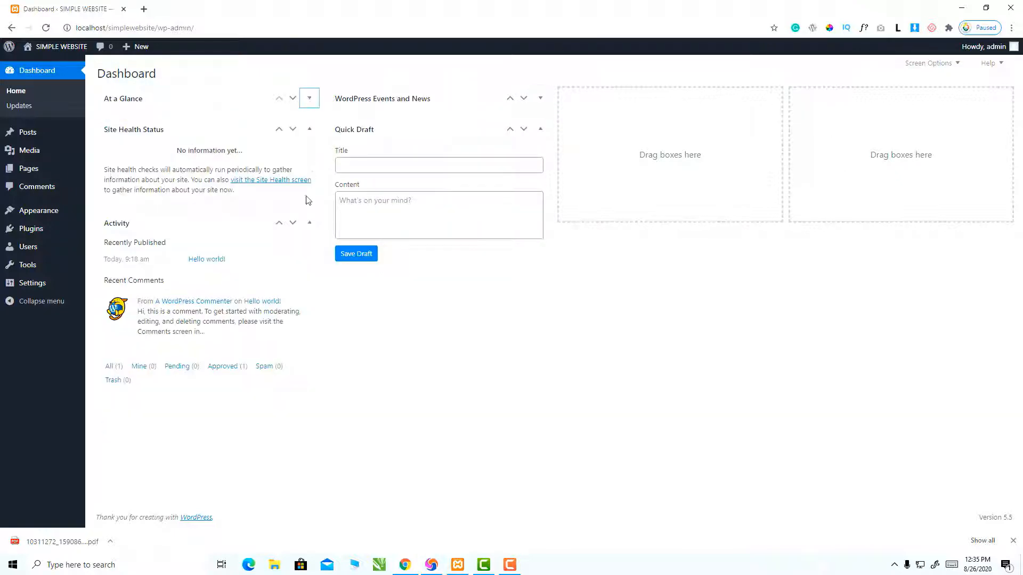
pyautogui.click(310, 223)
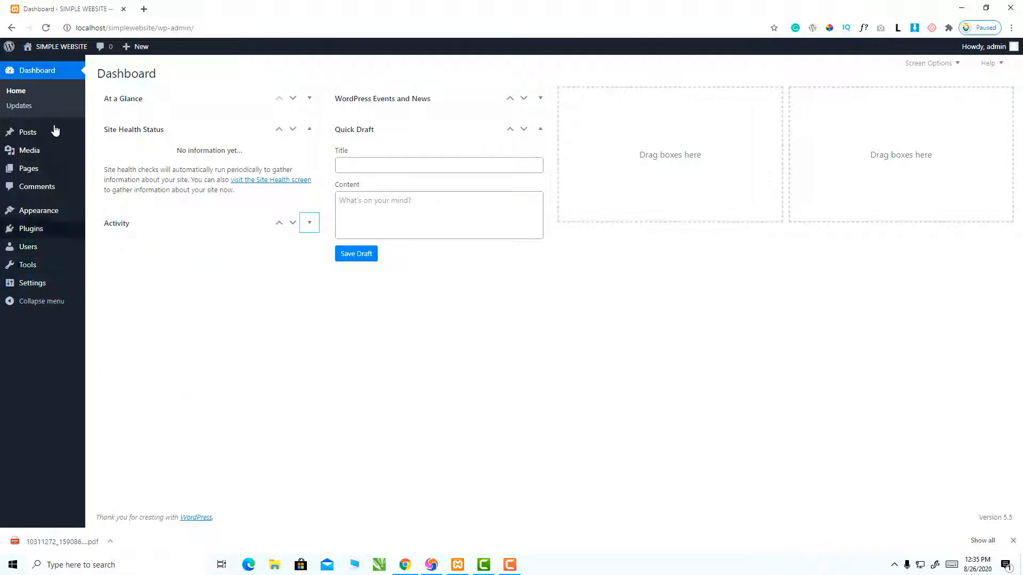
# Step: View the live site's Hello world! page in a new tab, then return to the Dashboard tab
pyautogui.moveTo(61, 49)
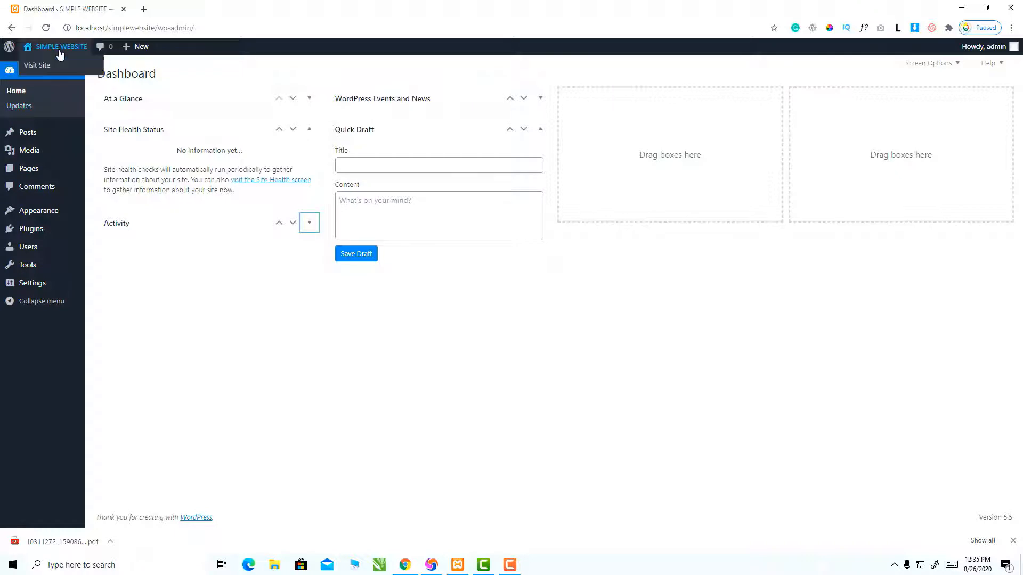
pyautogui.rightClick(45, 66)
pyautogui.click(86, 74)
pyautogui.click(199, 10)
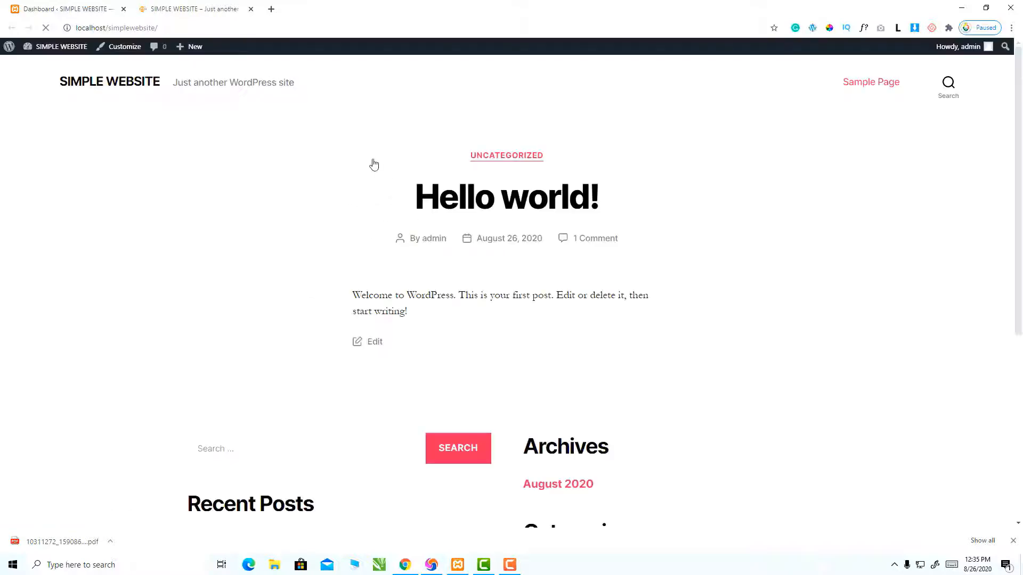
pyautogui.scroll(-6, 485, 206)
pyautogui.scroll(6, 589, 322)
pyautogui.scroll(-6, 394, 252)
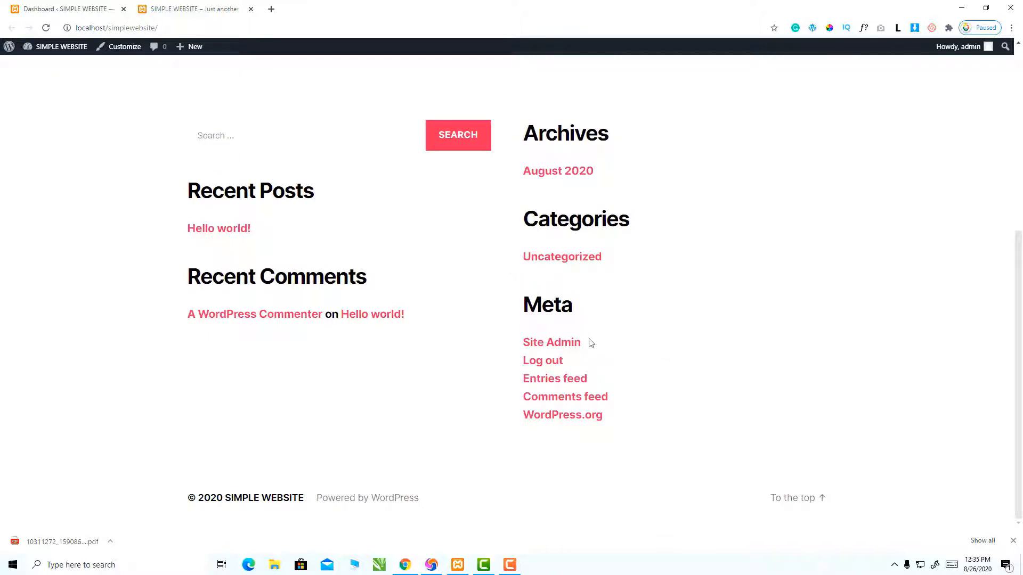
pyautogui.scroll(5, 592, 339)
pyautogui.scroll(1, 515, 294)
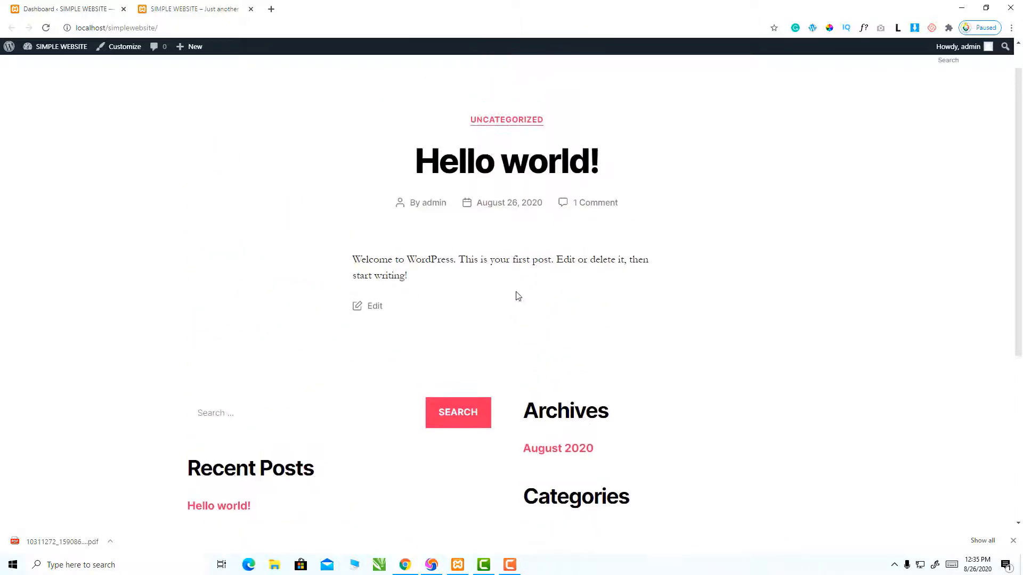
pyautogui.click(63, 9)
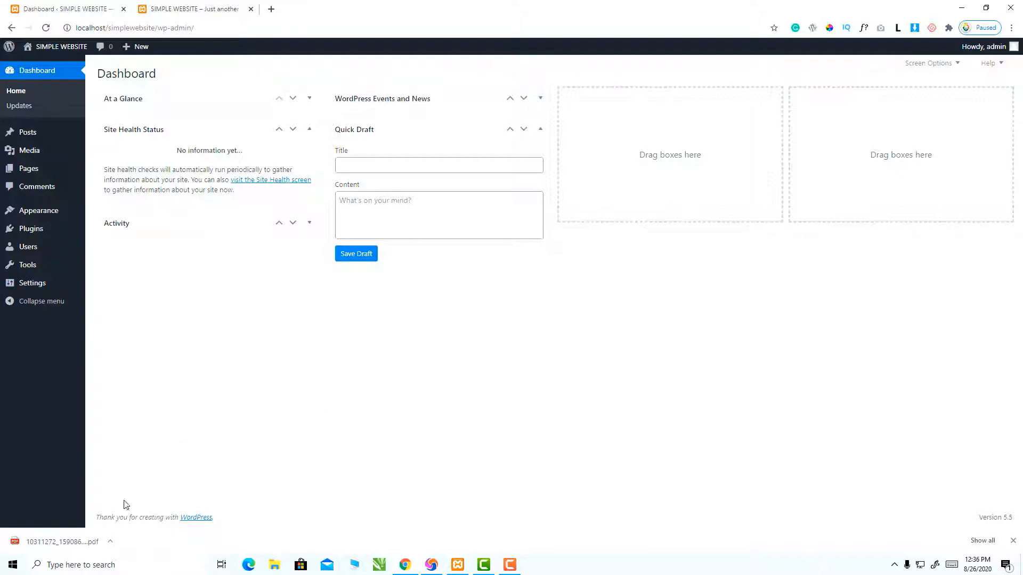
# Step: Bulk-delete Akismet Anti-Spam and Hello Dolly from Installed Plugins, then go to Add New
pyautogui.moveTo(34, 231)
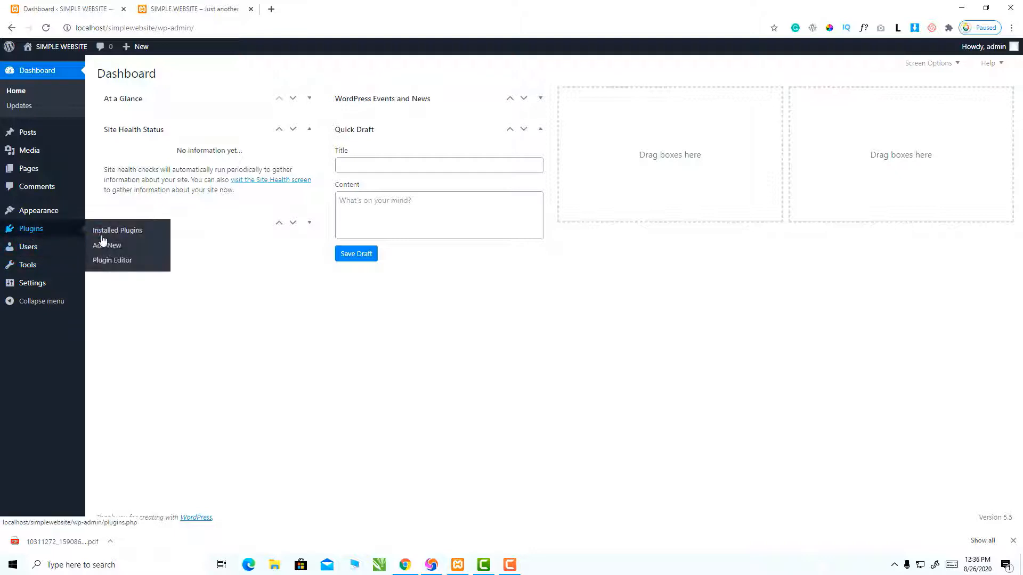
pyautogui.click(130, 235)
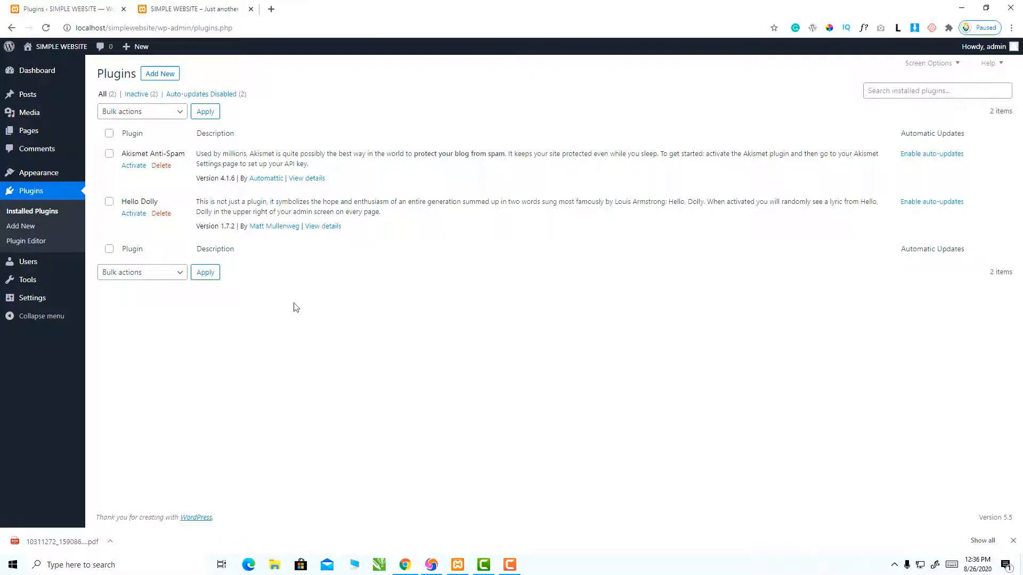
pyautogui.click(109, 134)
pyautogui.click(180, 112)
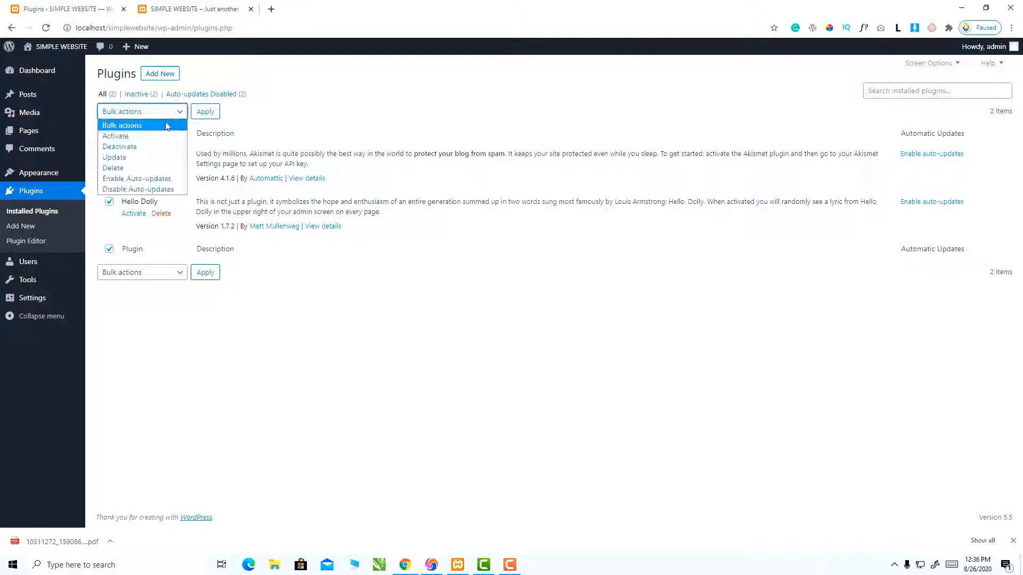
pyautogui.click(126, 168)
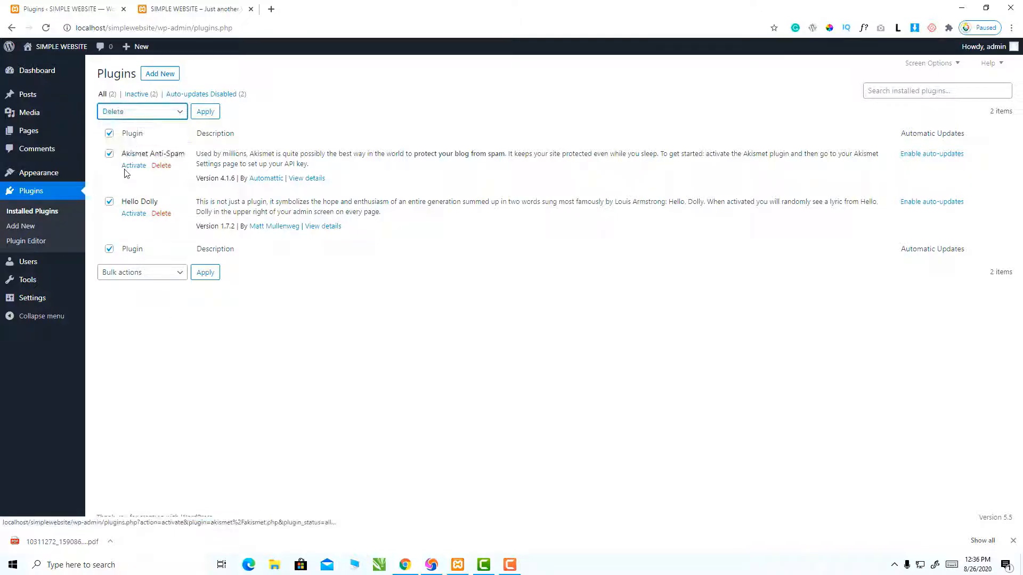
pyautogui.click(205, 118)
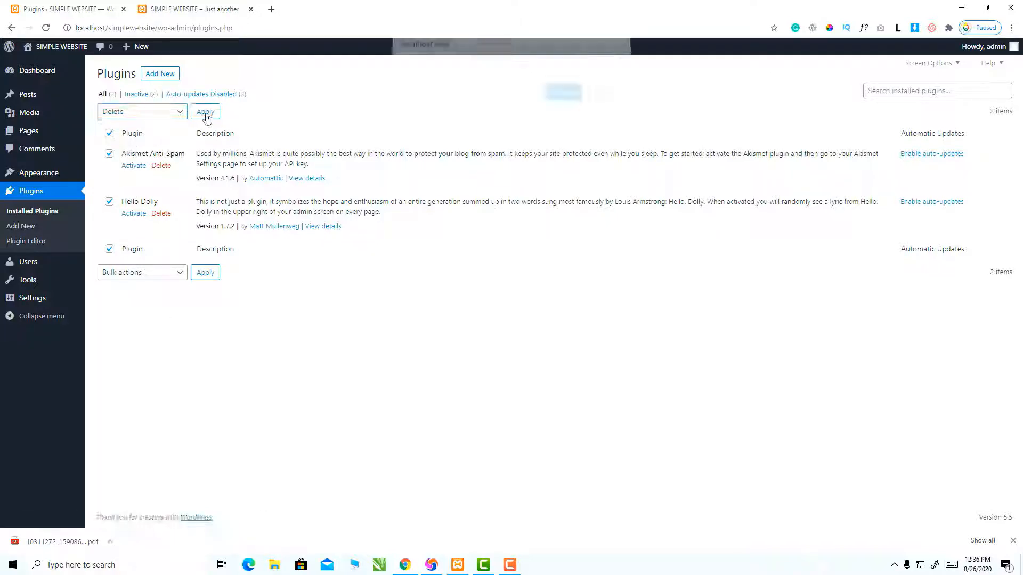
pyautogui.click(565, 100)
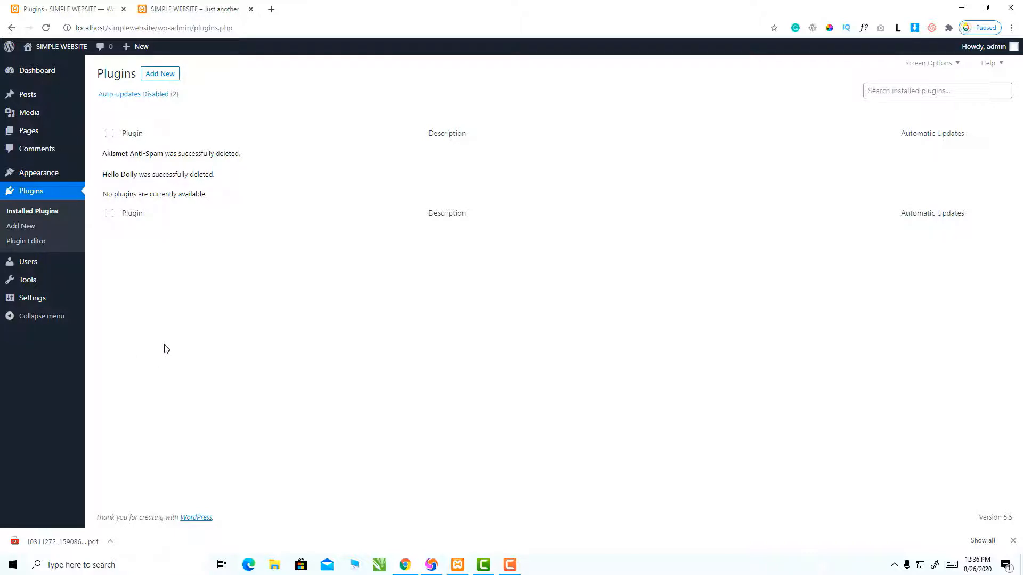
pyautogui.click(164, 77)
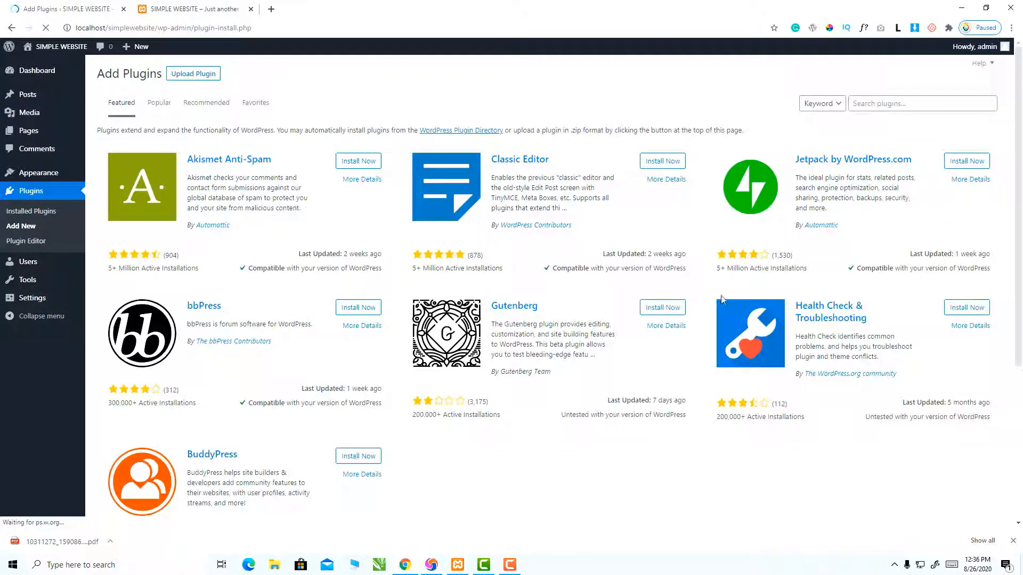
# Step: Search plugins for 'elementor' and install Elementor Page Builder, Essential Addons and ElementsKit
pyautogui.click(879, 103)
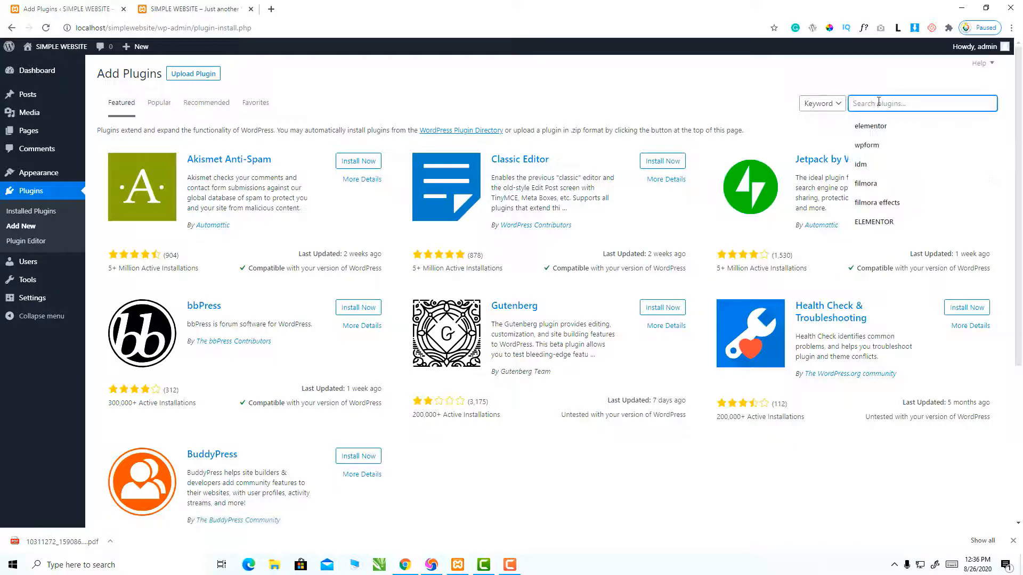
pyautogui.click(882, 128)
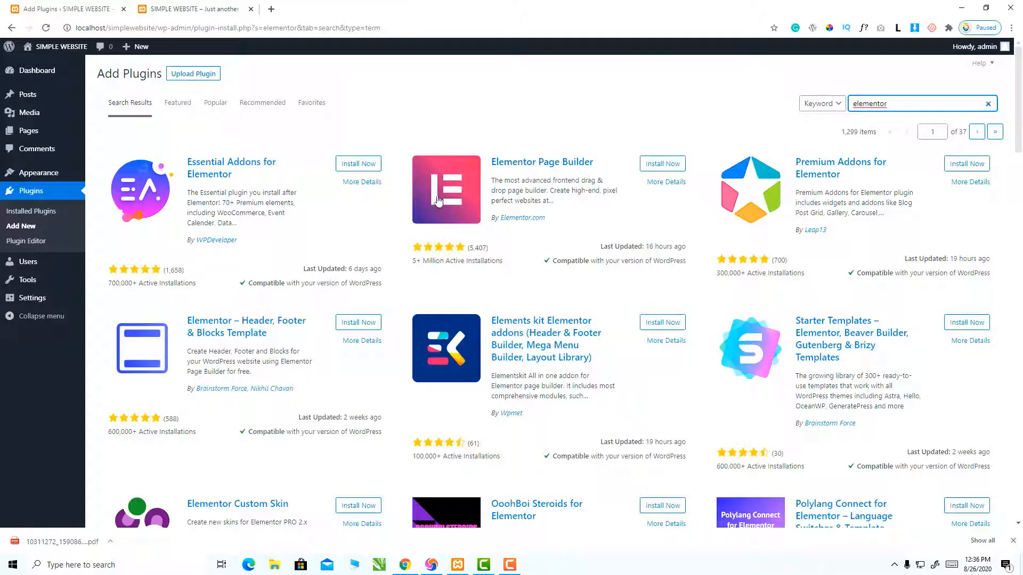
pyautogui.click(664, 166)
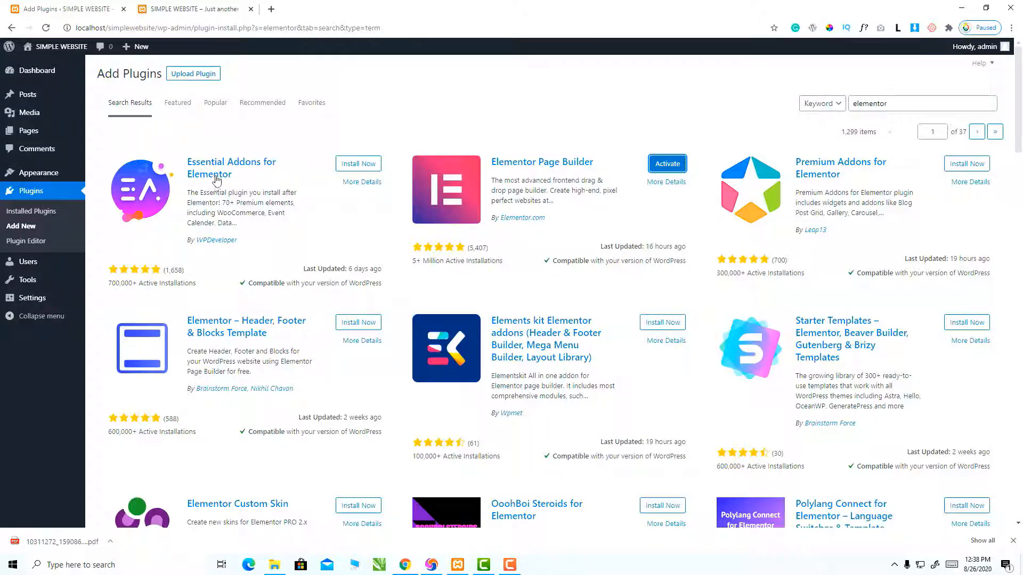
pyautogui.click(358, 165)
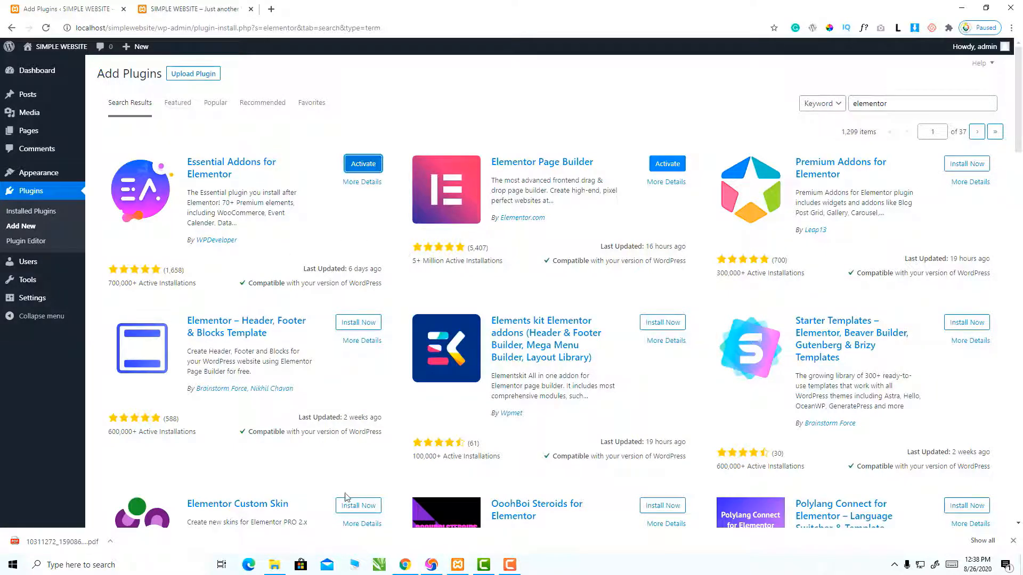
pyautogui.scroll(-2, 724, 421)
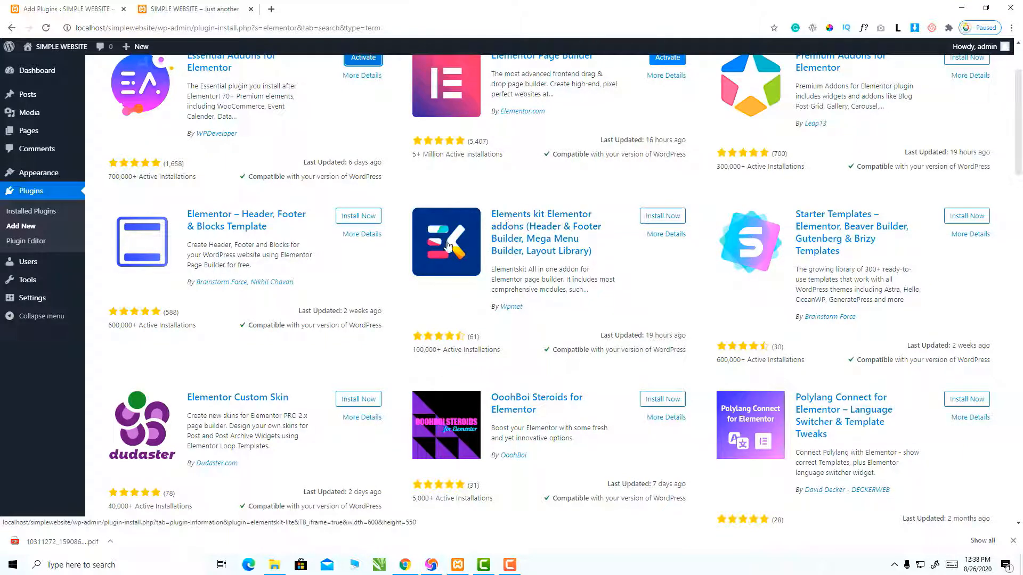
pyautogui.click(661, 217)
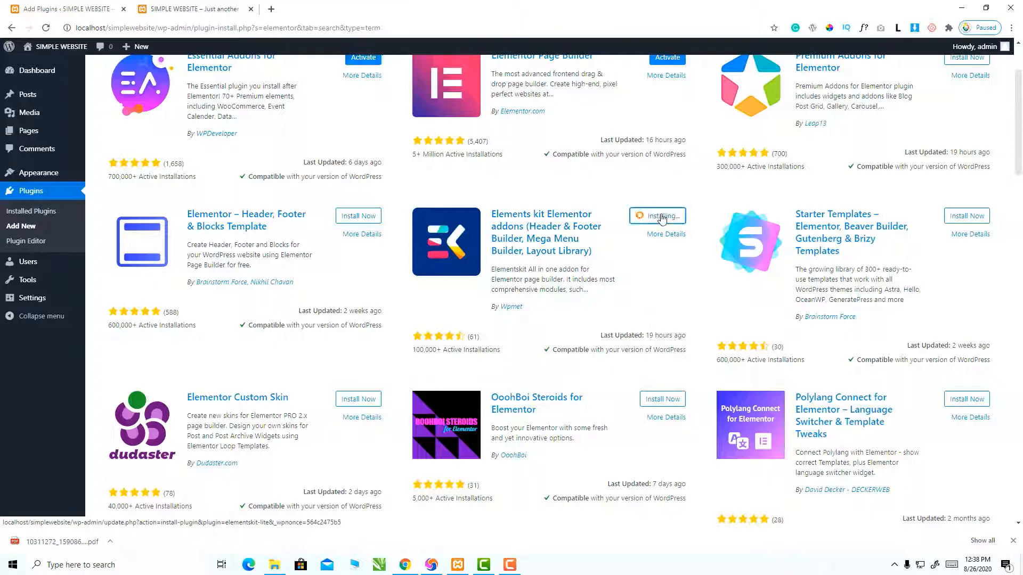
pyautogui.scroll(2, 620, 381)
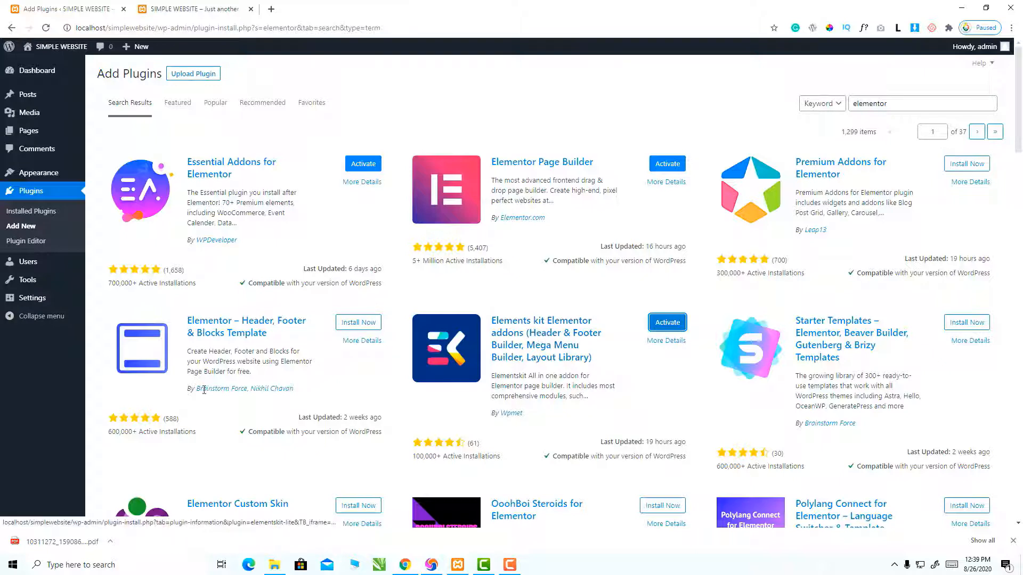
# Step: Search plugins for 'env' and install Envato Elements
pyautogui.click(880, 103)
pyautogui.doubleClick(880, 103)
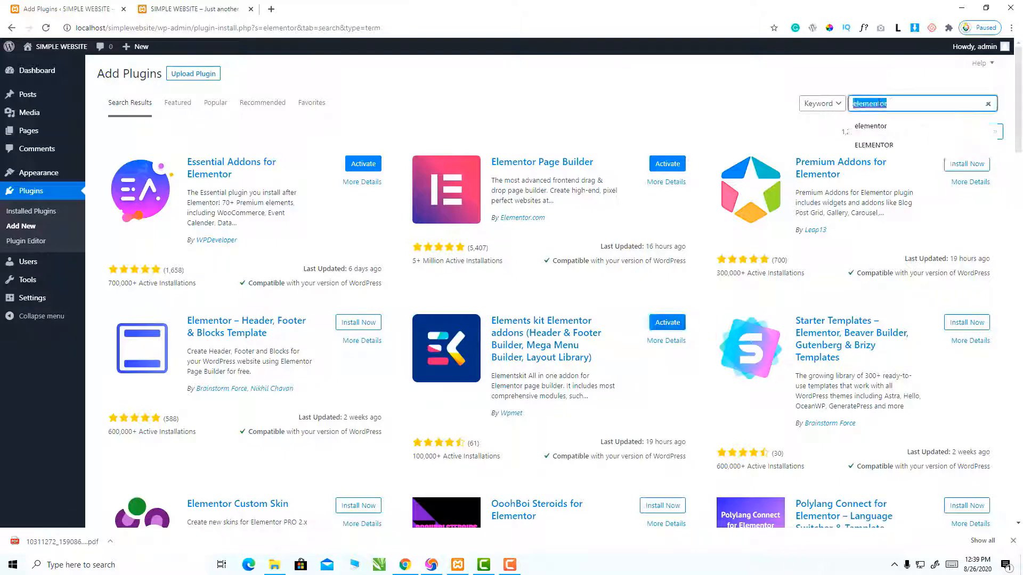
pyautogui.write('envato')
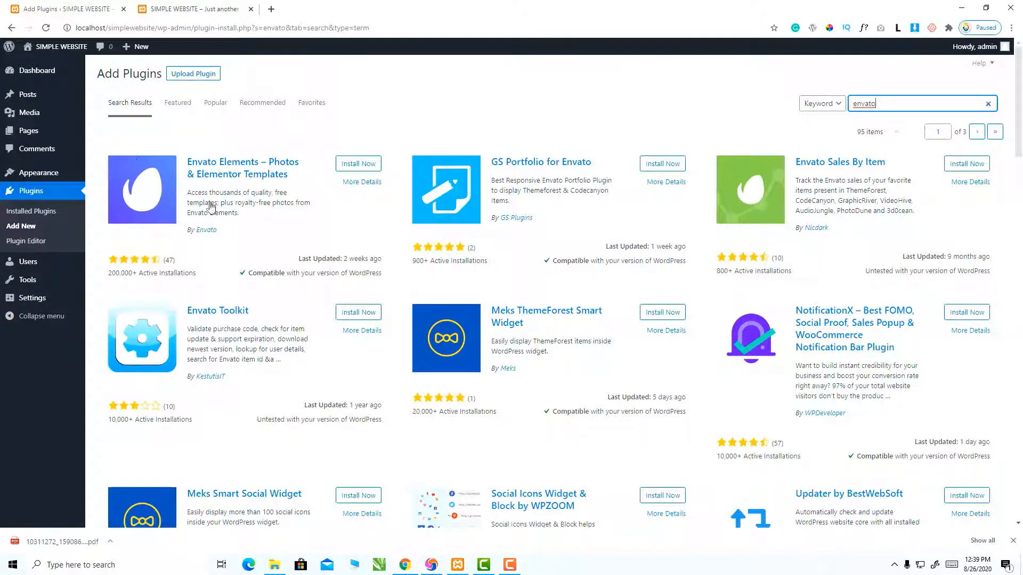
pyautogui.click(366, 166)
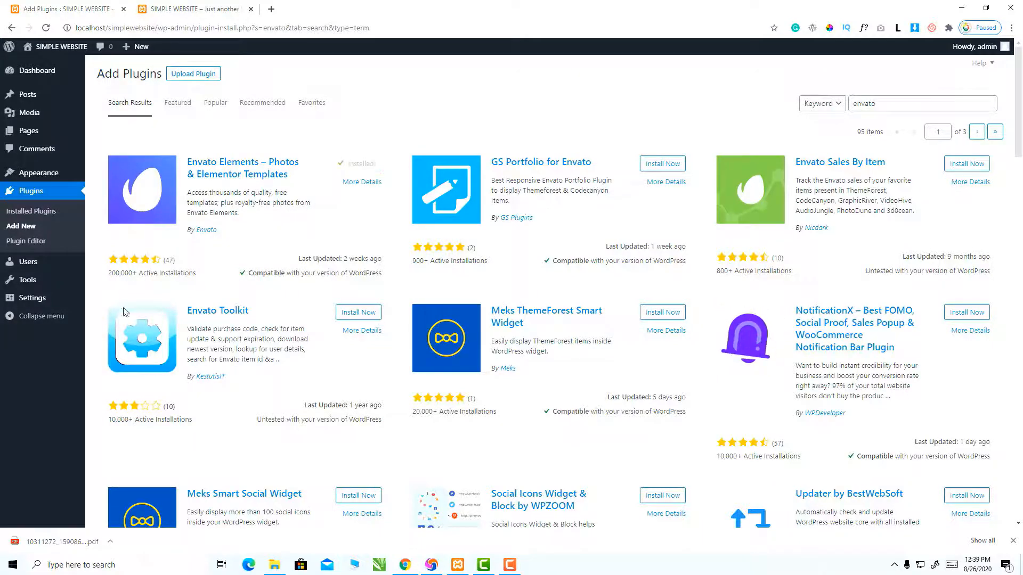
pyautogui.scroll(-5, 472, 310)
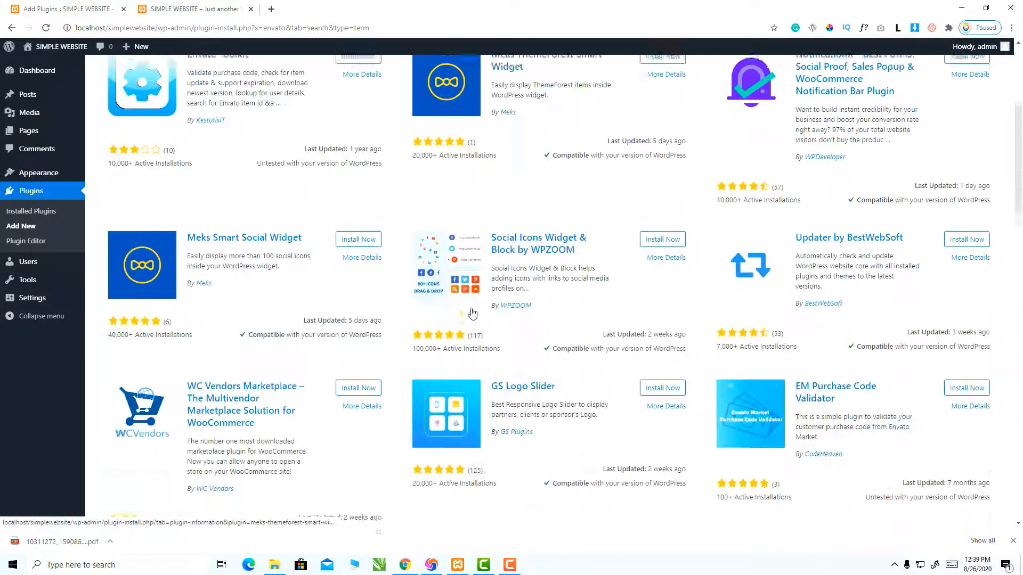
pyautogui.scroll(5, 472, 310)
# Step: Search plugins for 'contactfor' and install Contact Form by WPForms
pyautogui.click(866, 105)
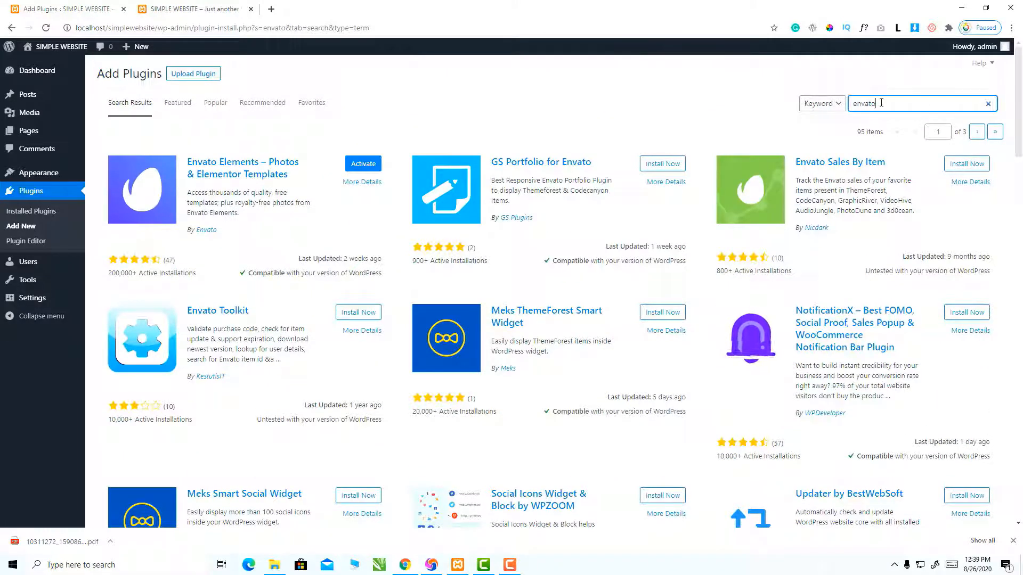
pyautogui.doubleClick(855, 106)
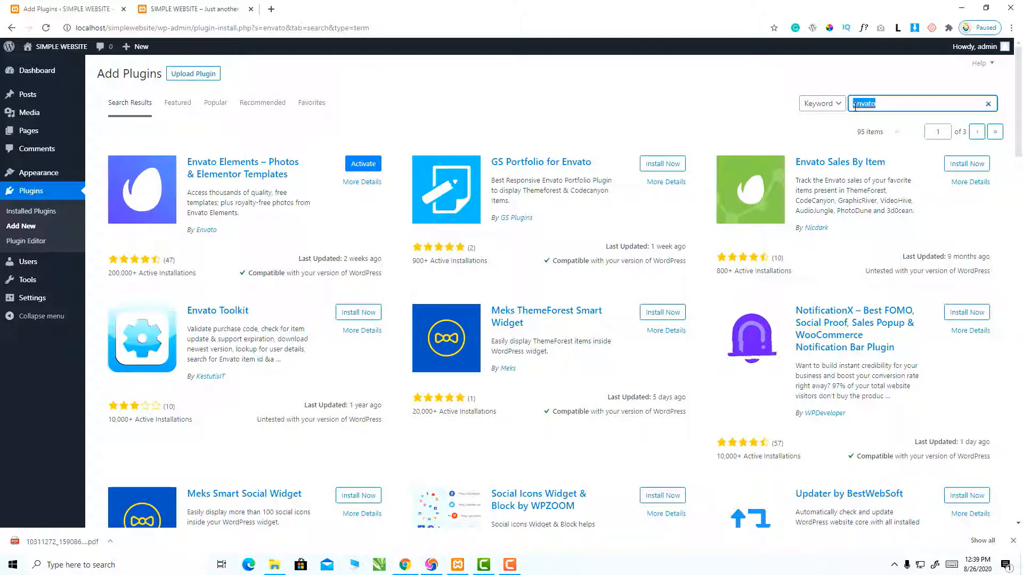
pyautogui.write('contac')
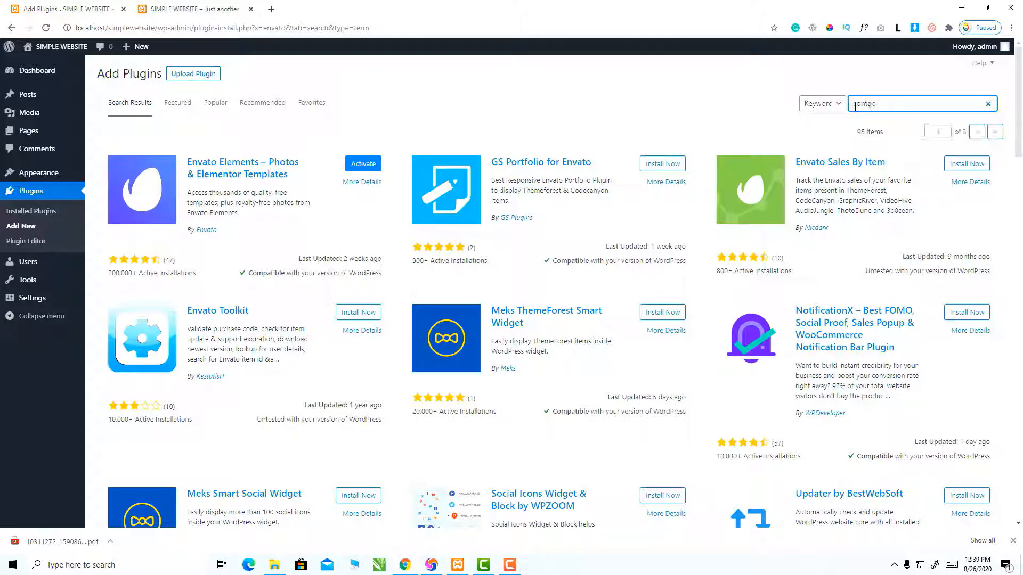
pyautogui.write('tfor')
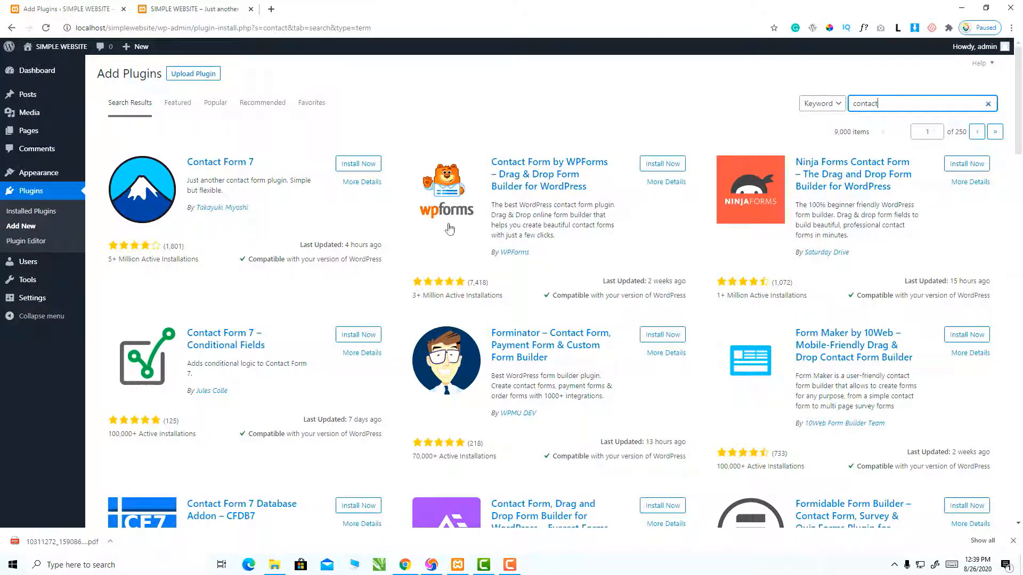
pyautogui.click(662, 166)
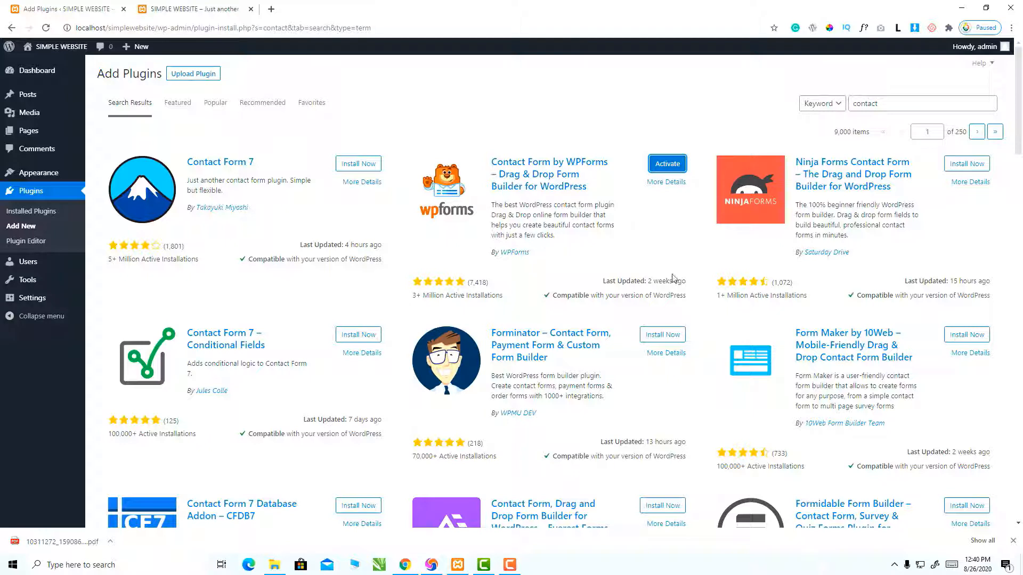
pyautogui.moveTo(878, 103); pyautogui.dragTo(853, 104)
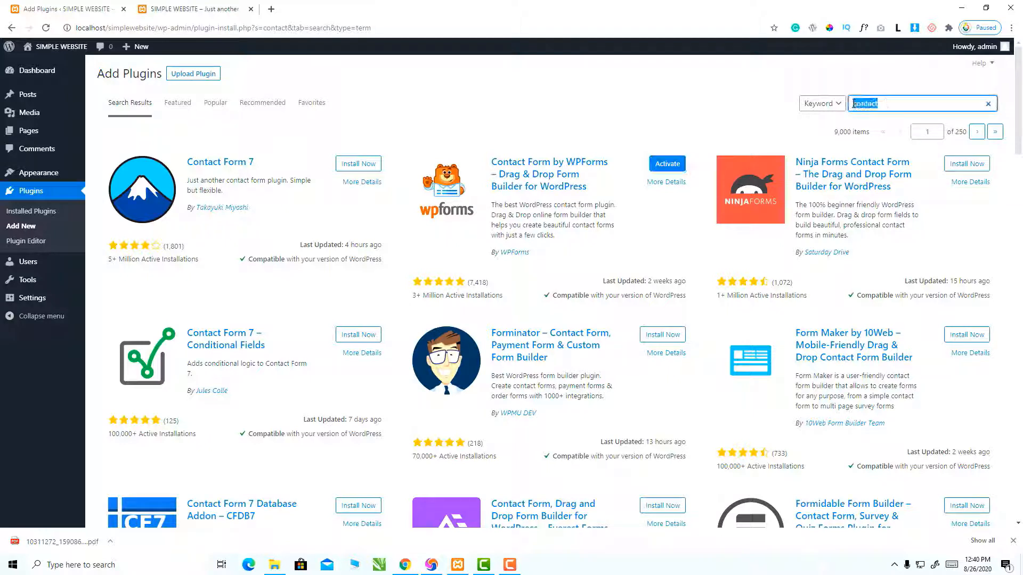
# Step: Search 'classic', install the Classic Editor plugin, and go to the Installed Plugins list
pyautogui.write('cla')
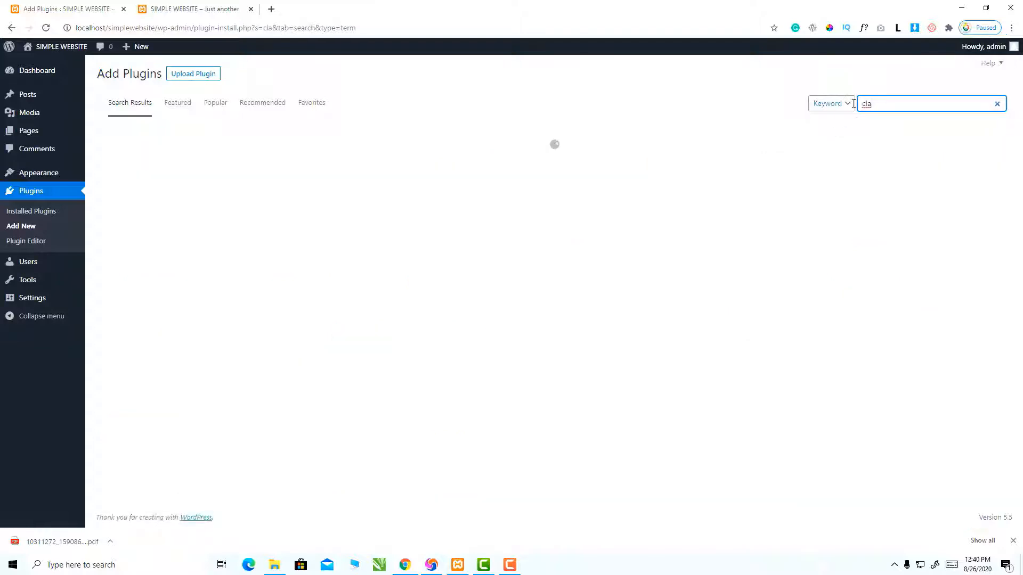
pyautogui.write('ssic')
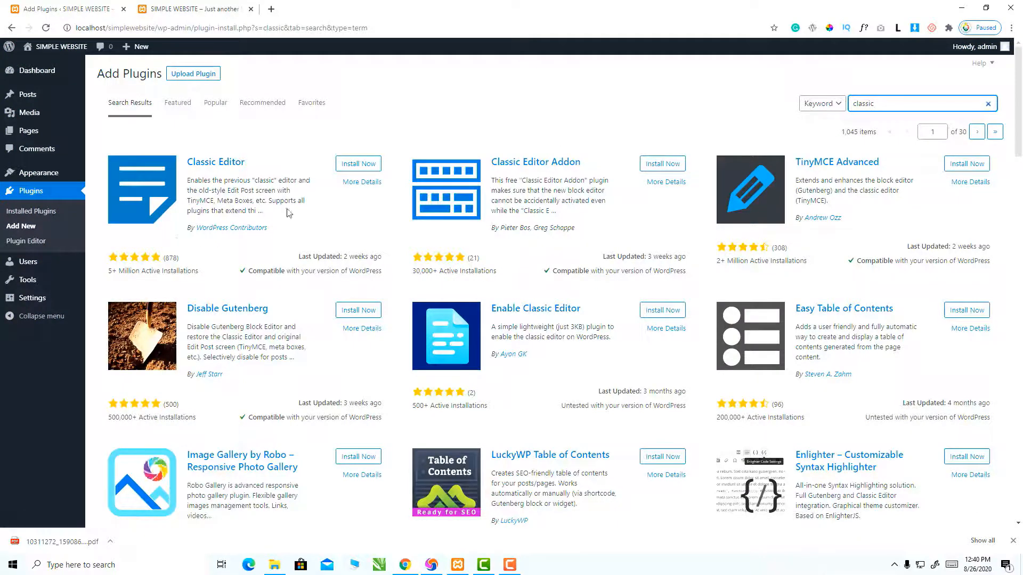
pyautogui.click(361, 166)
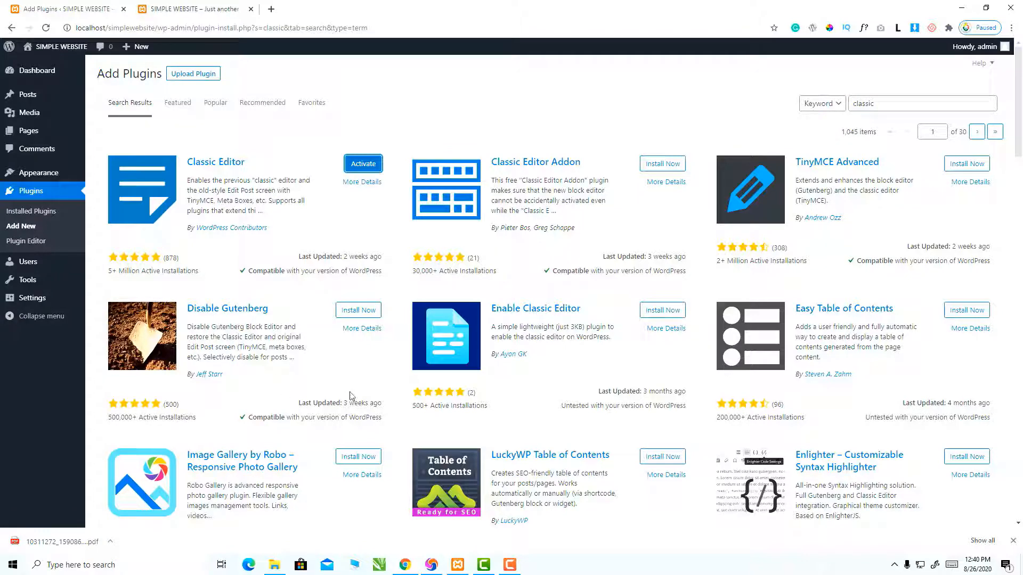
pyautogui.scroll(-4, 519, 368)
pyautogui.scroll(4, 518, 366)
pyautogui.click(33, 214)
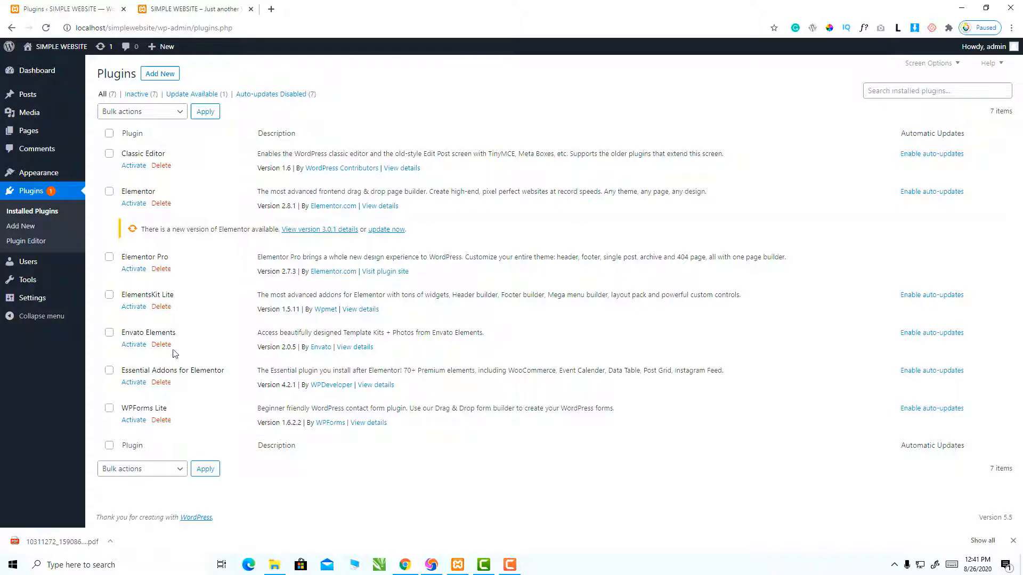
# Step: Select all seven plugins and bulk-activate them
pyautogui.click(109, 133)
pyautogui.click(179, 115)
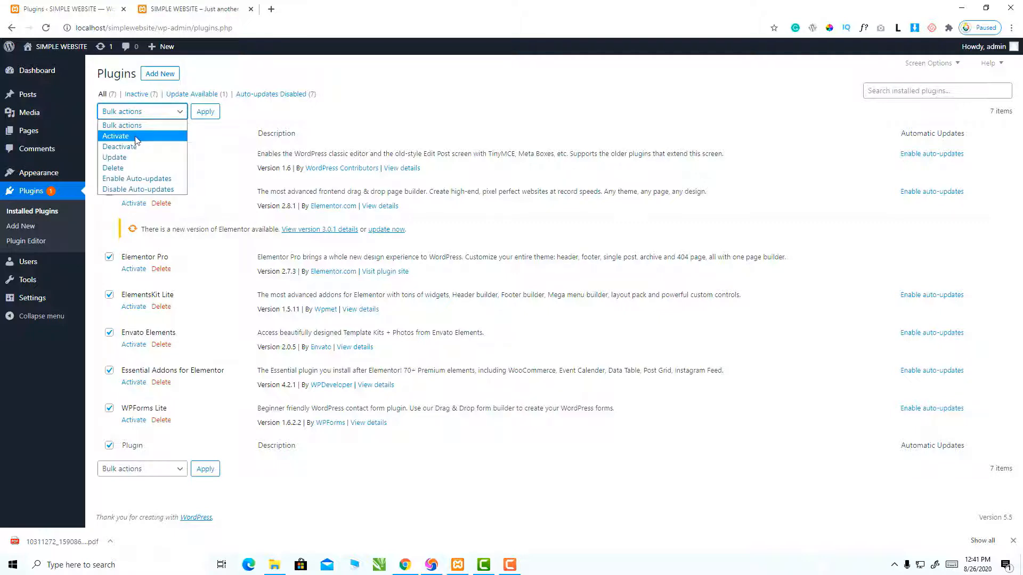
pyautogui.click(137, 136)
pyautogui.click(205, 111)
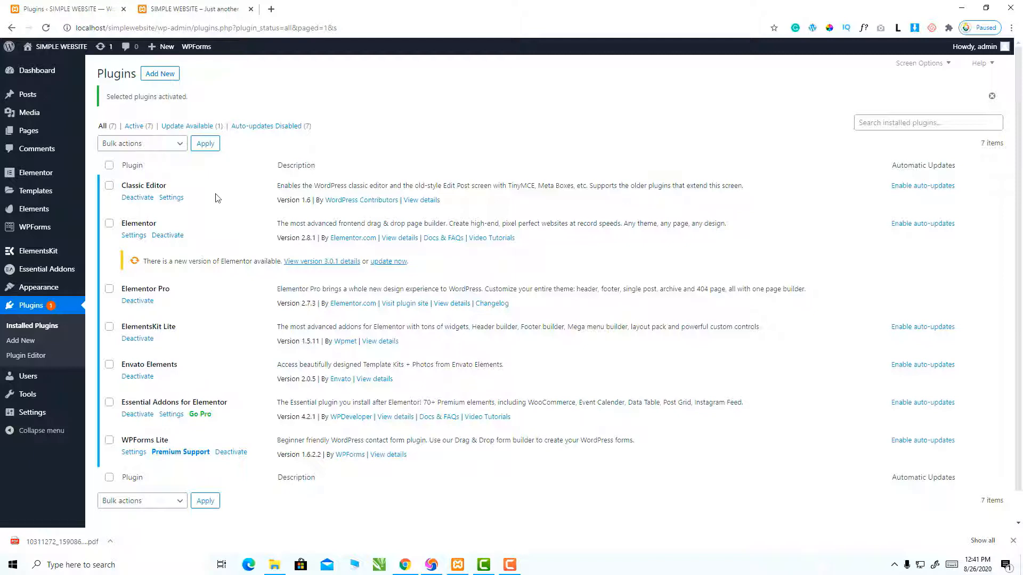
# Step: Try updating Elementor to the newer version, which fails with a download timeout
pyautogui.scroll(-1, 217, 390)
pyautogui.scroll(1, 217, 405)
pyautogui.click(389, 262)
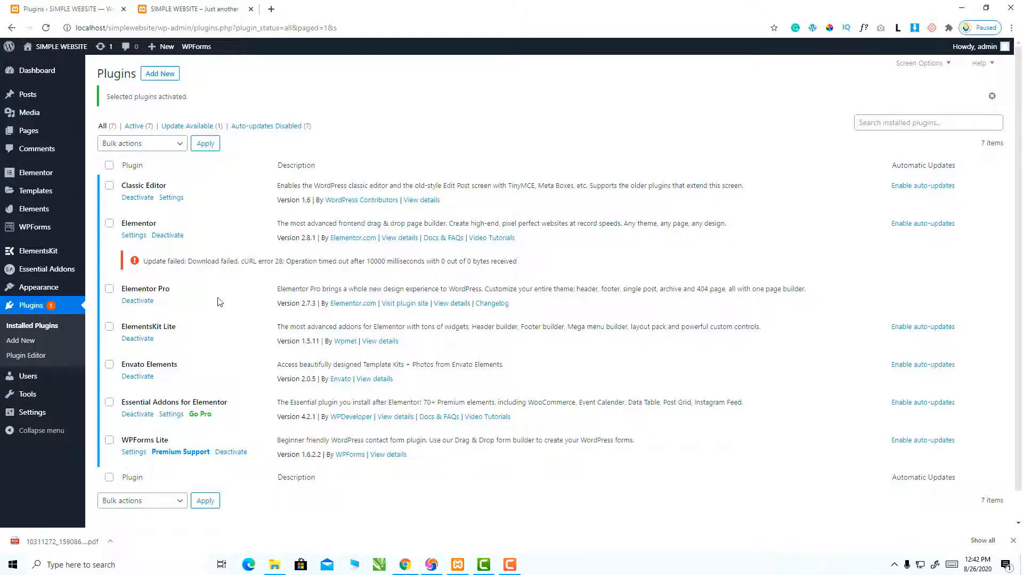
# Step: Deactivate and reactivate Elementor, then close the Welcome to Elementor screen
pyautogui.click(169, 236)
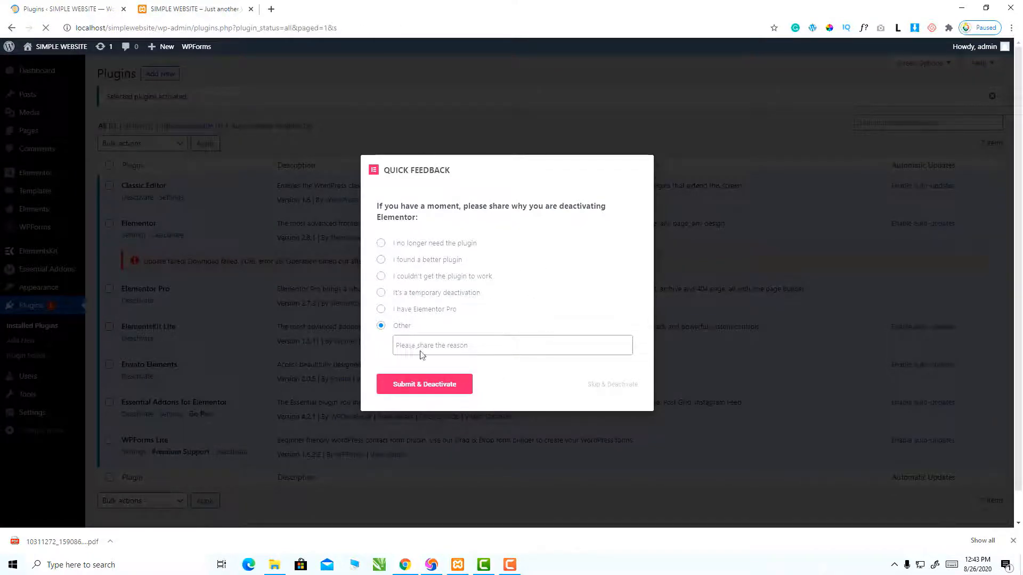
pyautogui.scroll(-3, 283, 319)
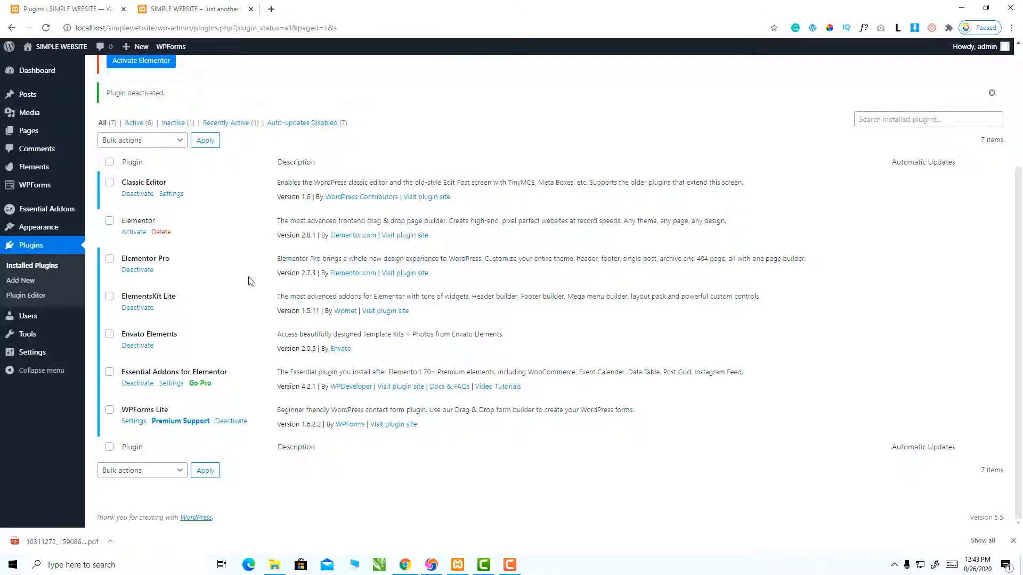
pyautogui.click(136, 232)
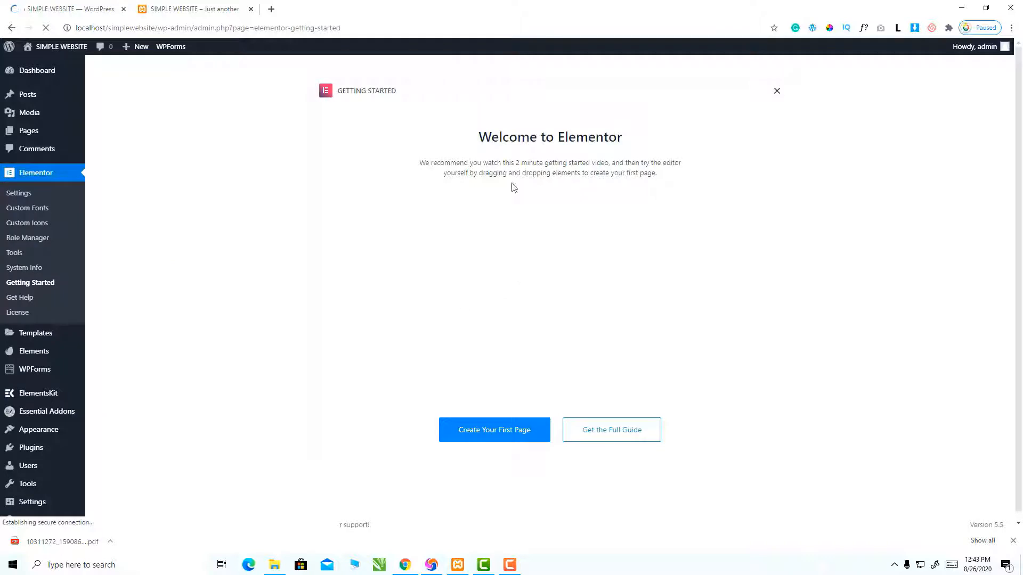
pyautogui.click(777, 94)
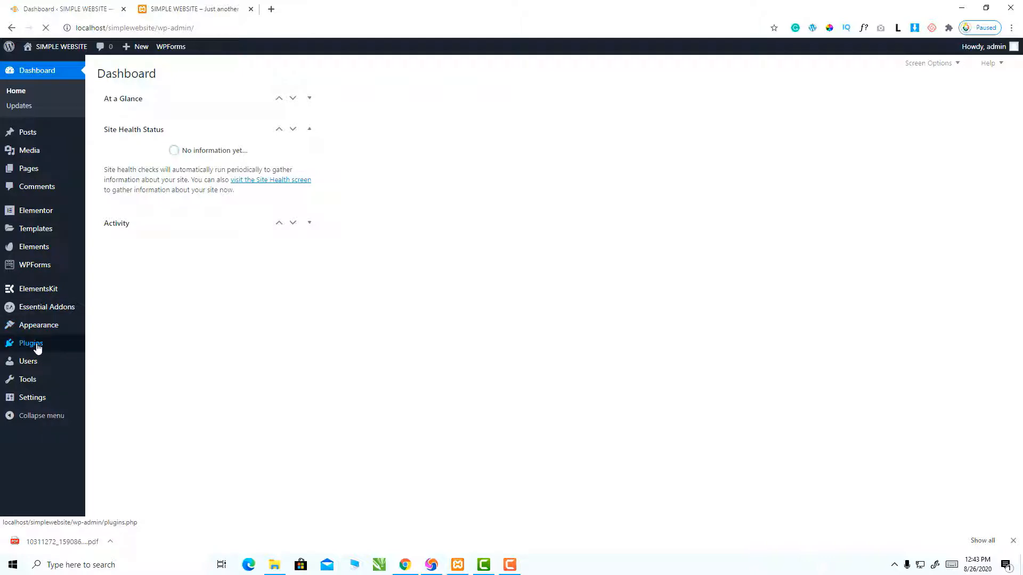
# Step: Go to Plugins > Installed Plugins to confirm all seven plugins are active
pyautogui.moveTo(38, 349)
pyautogui.click(133, 349)
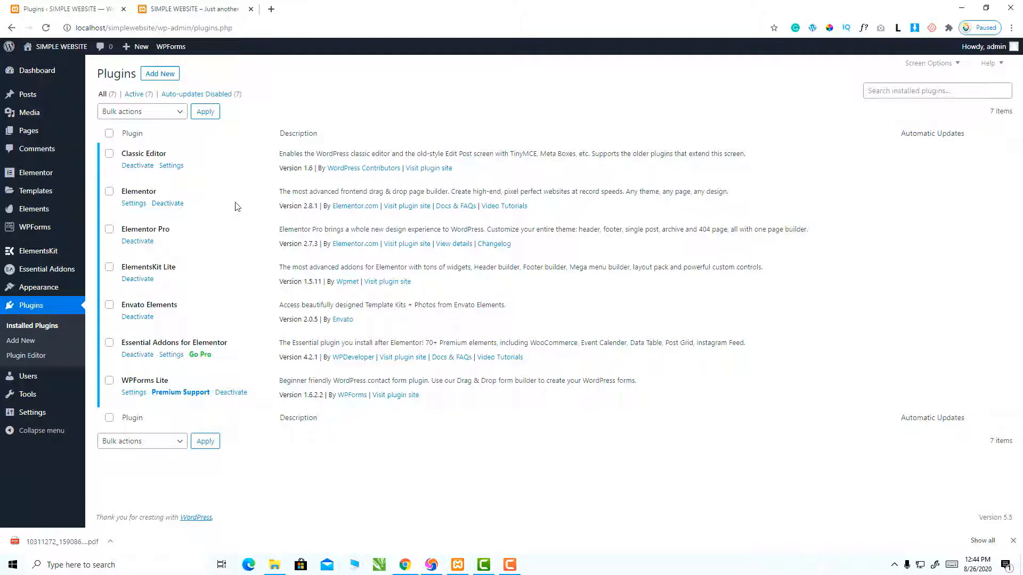
# Step: Open Appearance > Themes > Add New and, after the WordPress.org connection error, try the Popular tab
pyautogui.moveTo(43, 292)
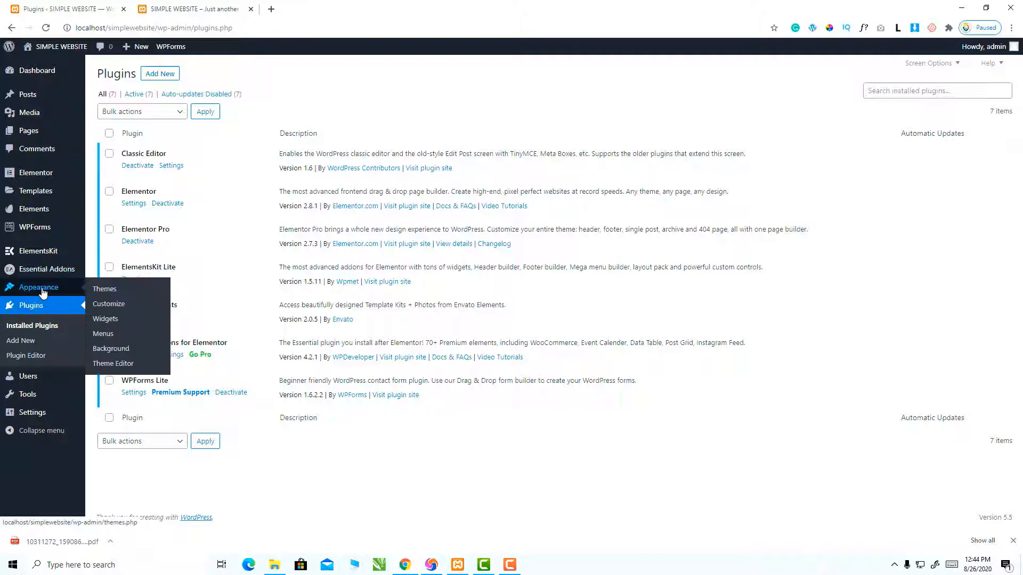
pyautogui.click(105, 292)
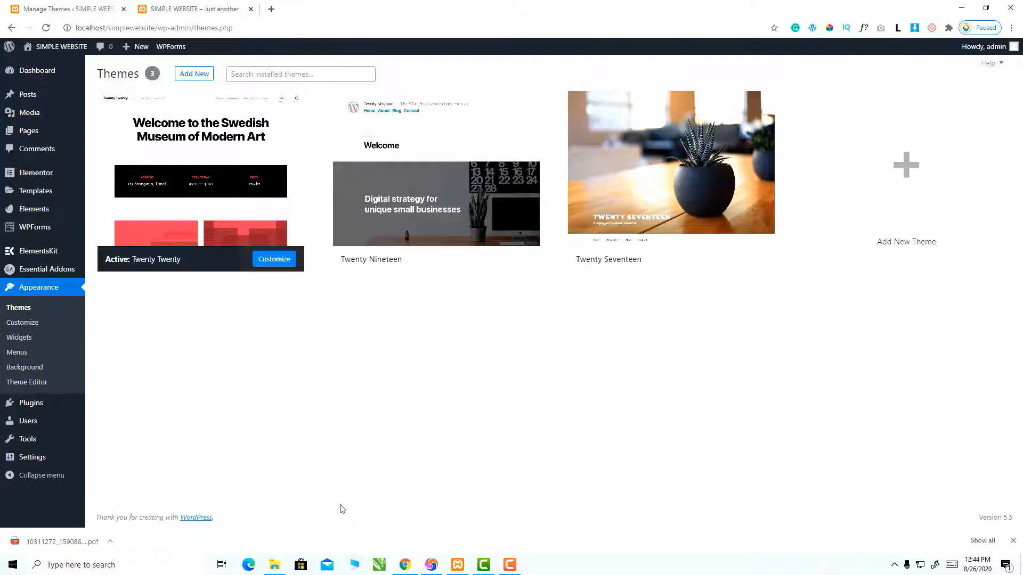
pyautogui.click(194, 74)
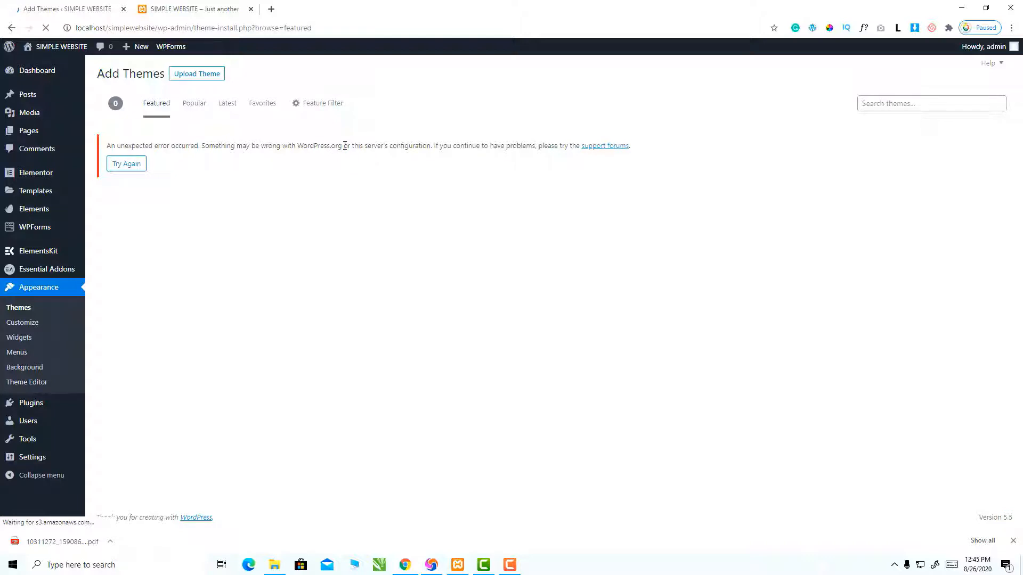
pyautogui.moveTo(345, 145); pyautogui.dragTo(304, 143)
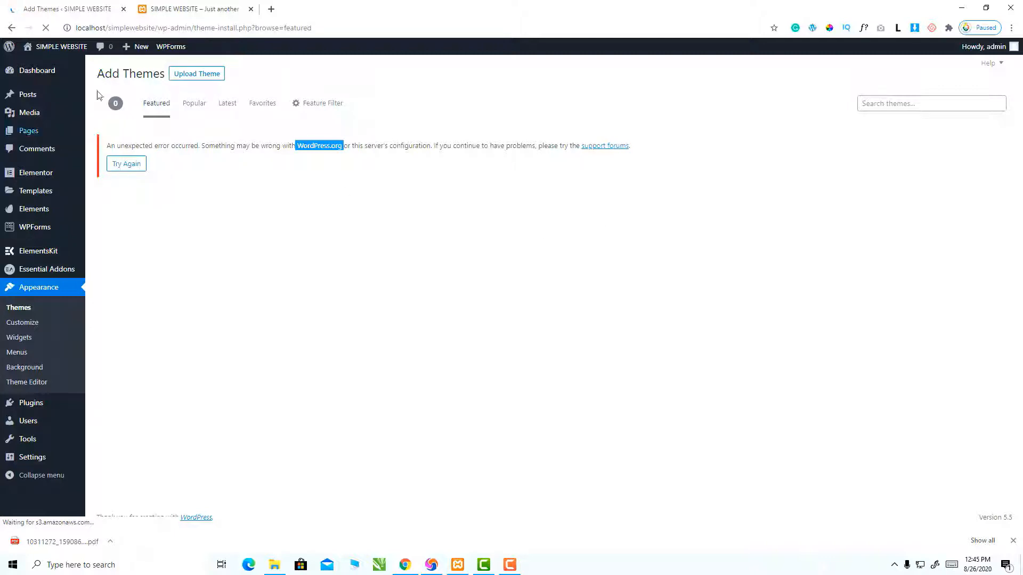
pyautogui.click(195, 105)
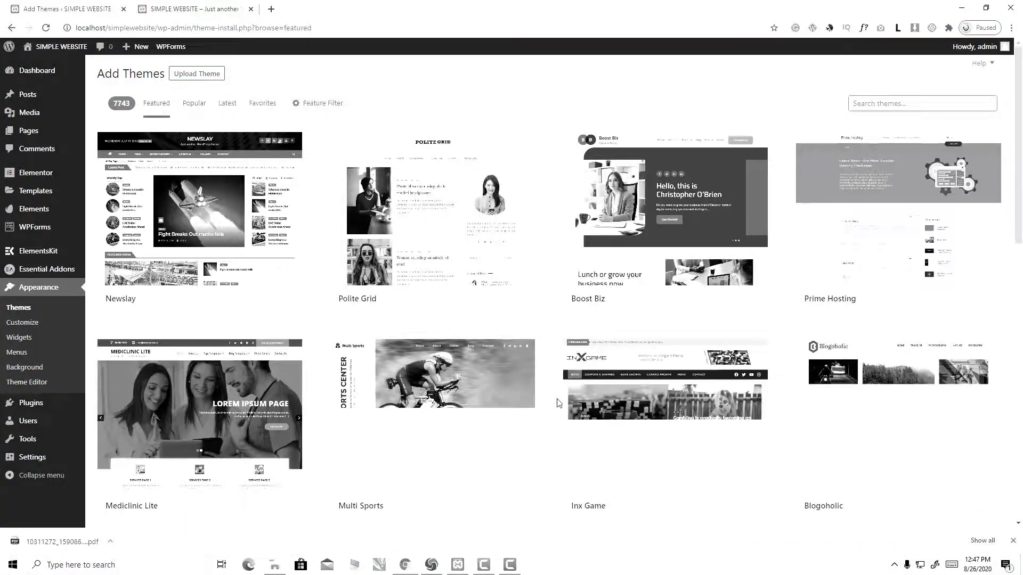
# Step: Browse the loaded Featured themes grid, then switch to the Popular themes listing
pyautogui.scroll(-5, 588, 298)
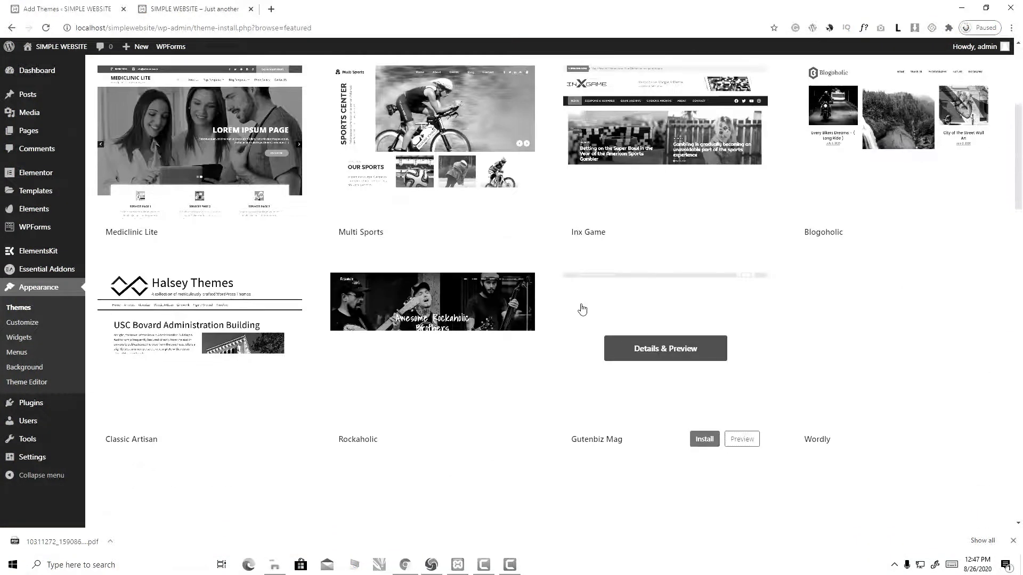
pyautogui.scroll(-5, 583, 310)
pyautogui.scroll(9, 582, 309)
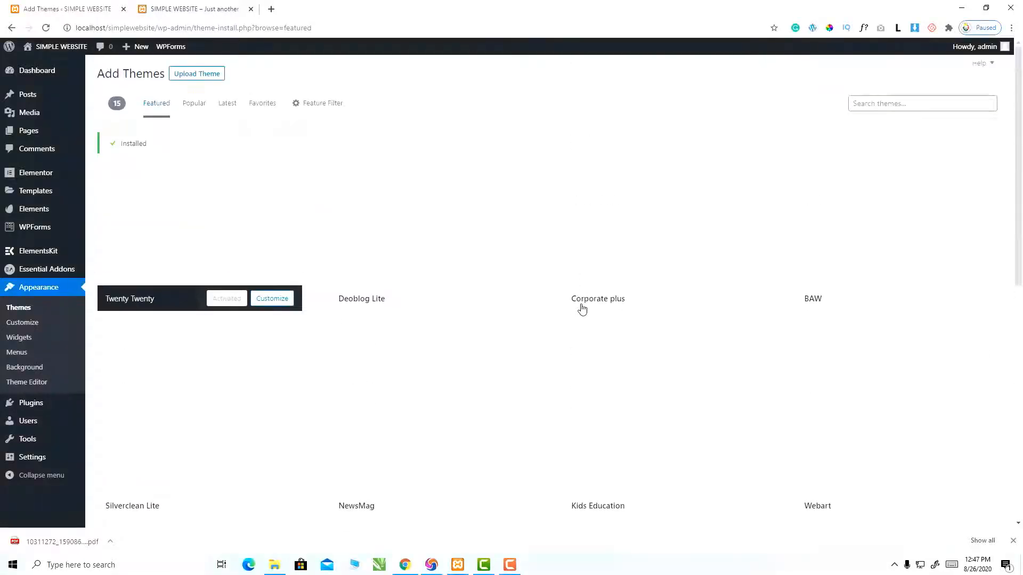
pyautogui.moveTo(582, 309)
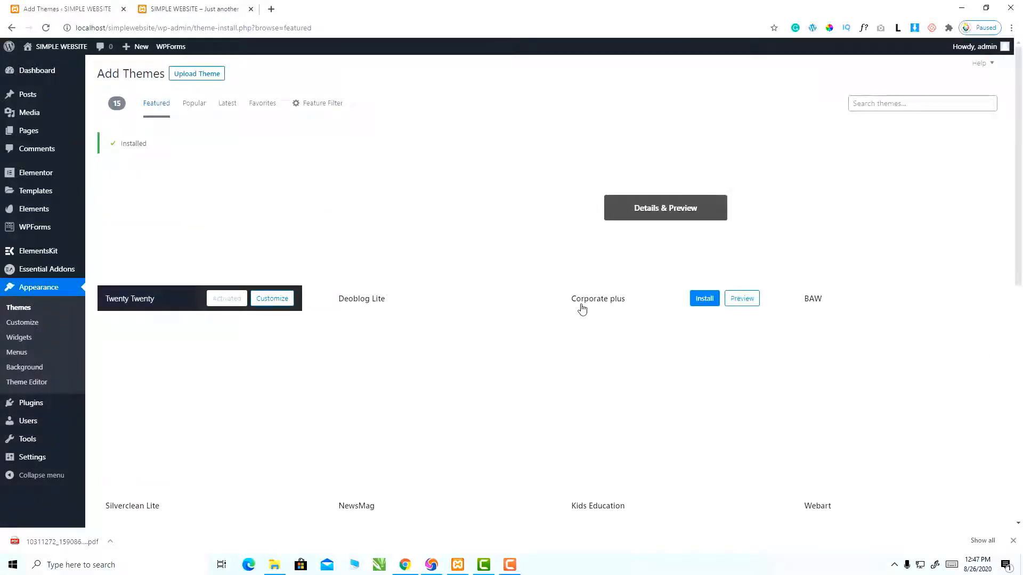
pyautogui.scroll(-9, 463, 281)
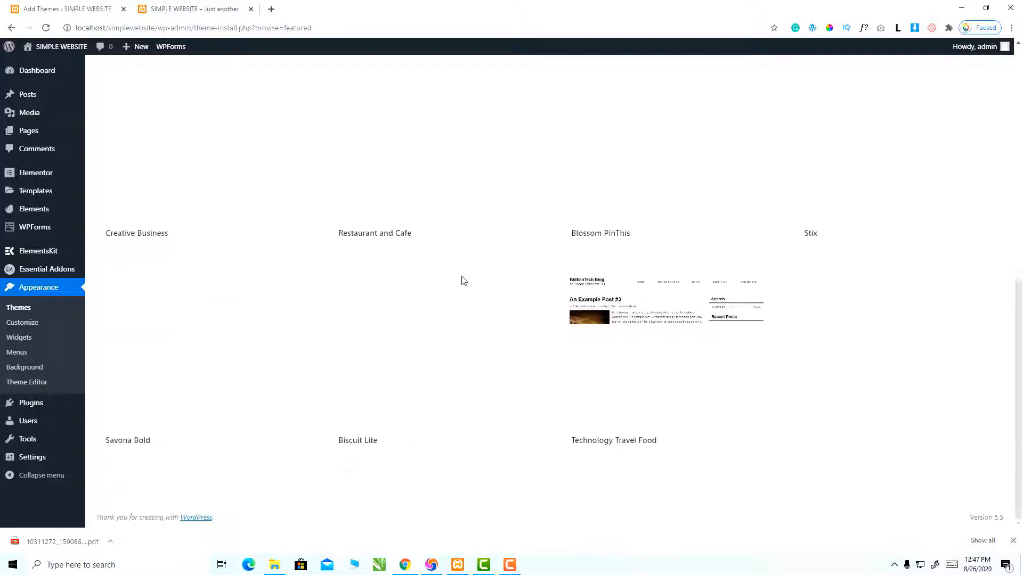
pyautogui.scroll(6, 462, 281)
pyautogui.scroll(3, 463, 281)
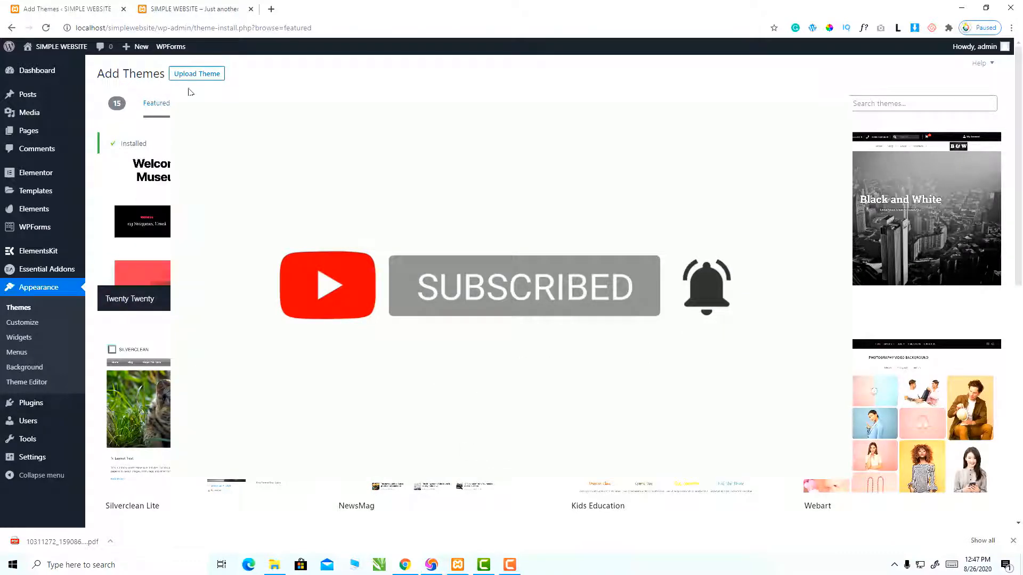
pyautogui.click(195, 105)
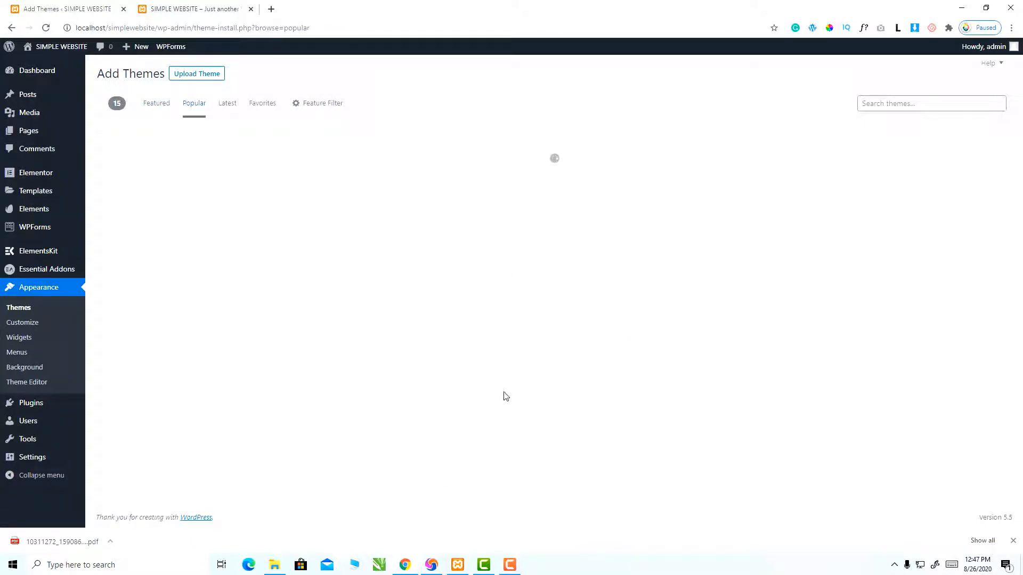
# Step: Find Hello Elementor in the Popular themes, install it, and activate it
pyautogui.scroll(-5, 595, 293)
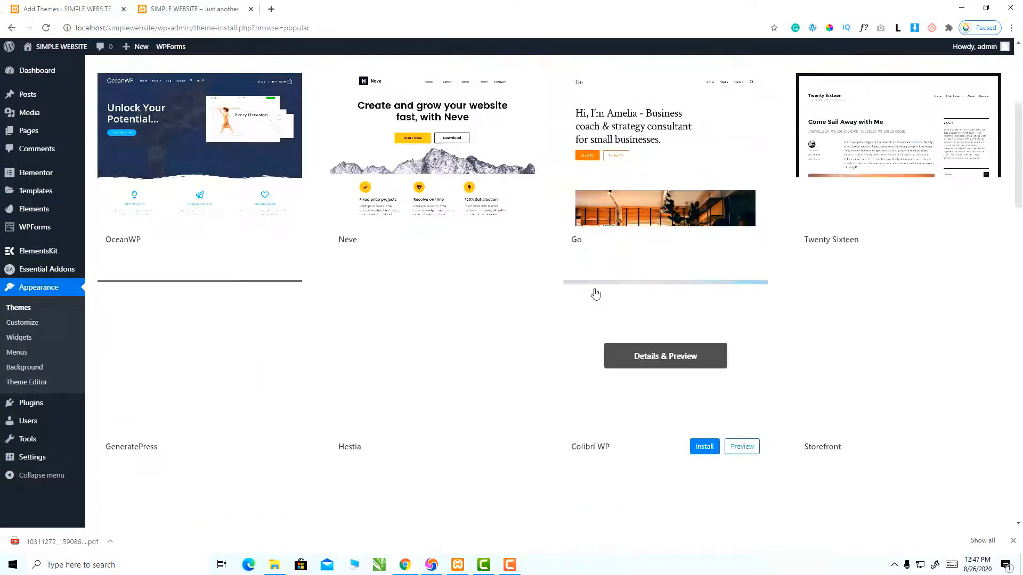
pyautogui.scroll(5, 595, 293)
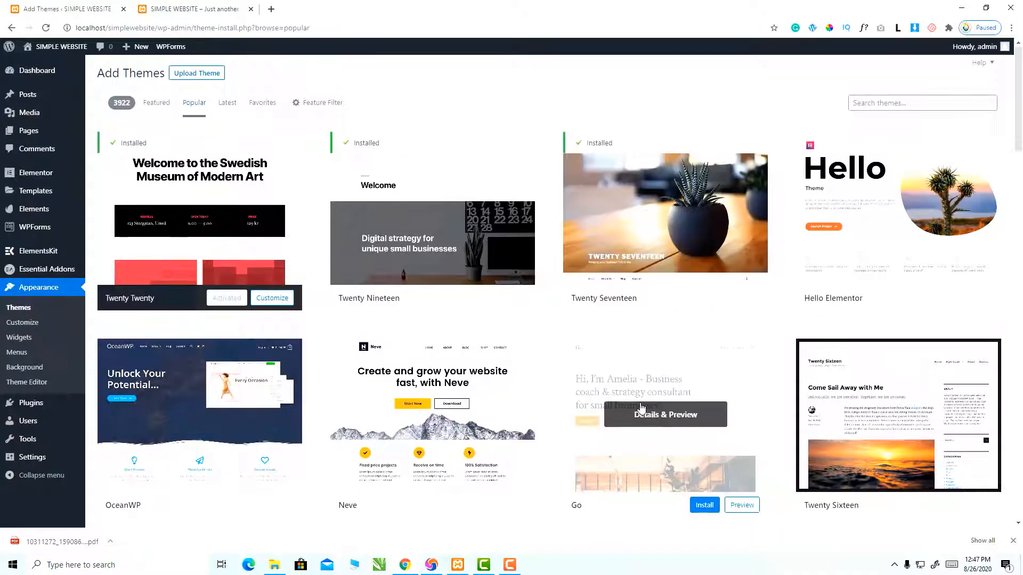
pyautogui.scroll(-5, 666, 319)
pyautogui.scroll(-5, 666, 319)
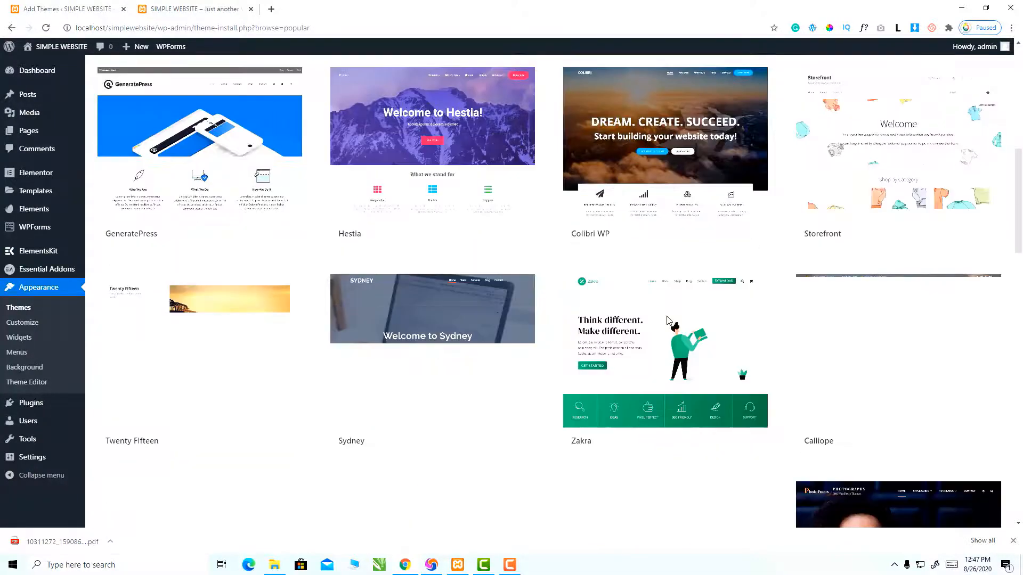
pyautogui.scroll(5, 667, 320)
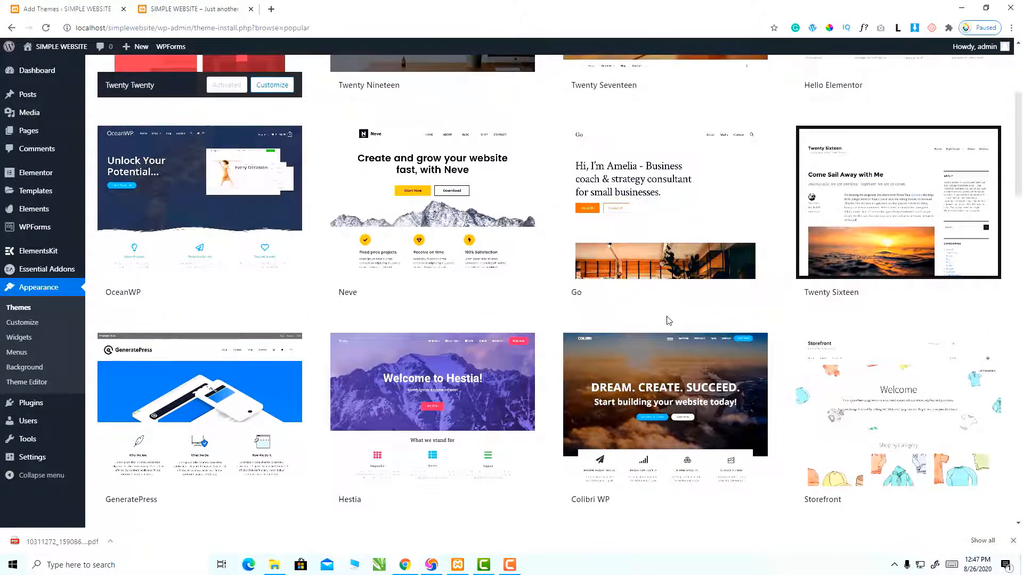
pyautogui.scroll(5, 668, 321)
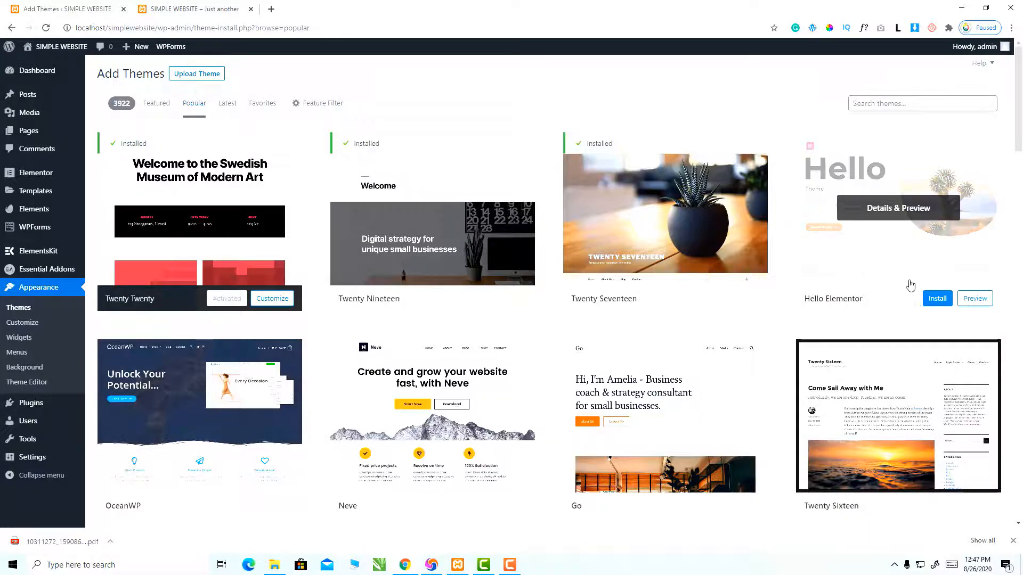
pyautogui.click(938, 301)
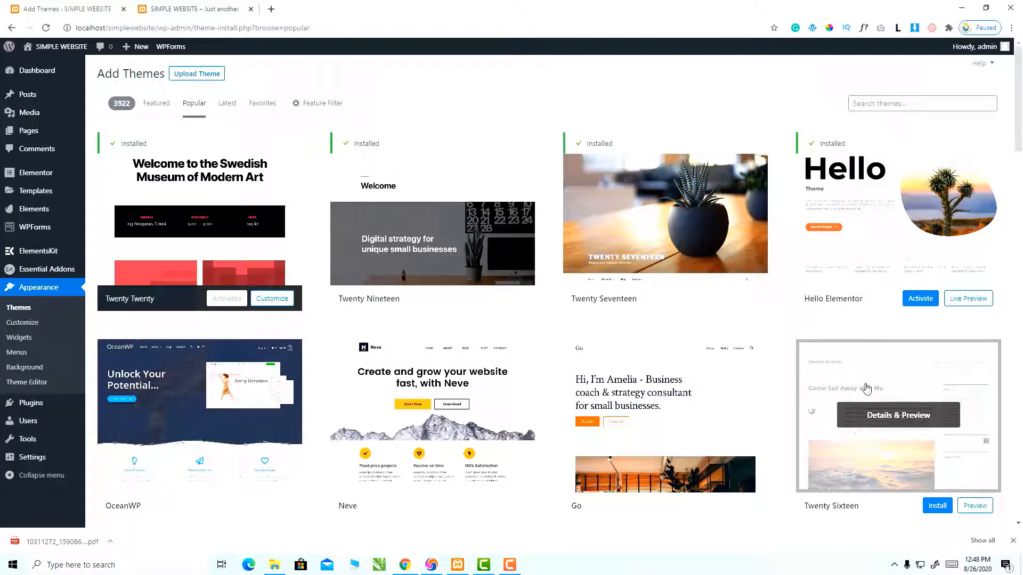
pyautogui.click(920, 299)
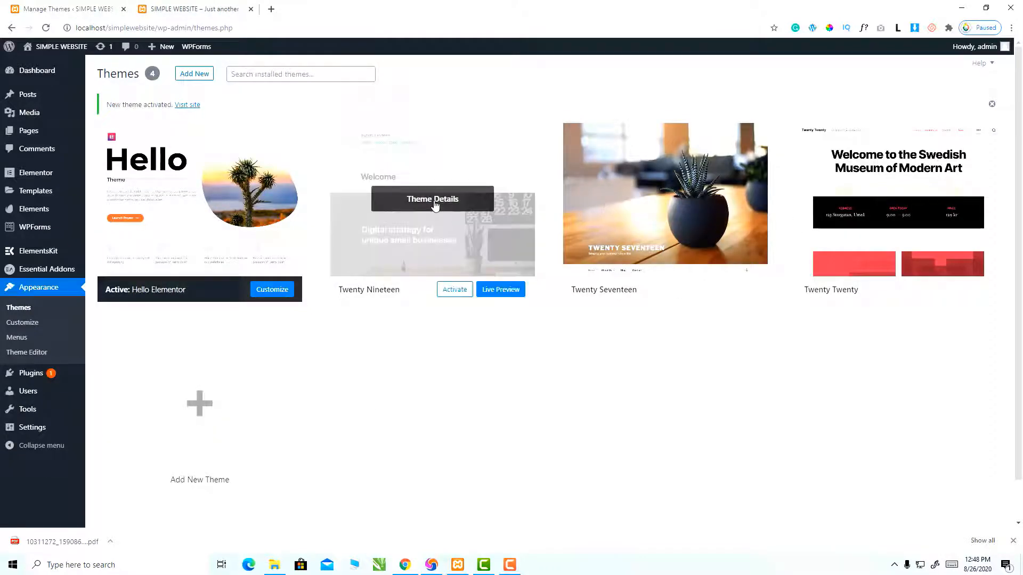
# Step: Delete the Twenty Nineteen, Twenty Seventeen and Twenty Twenty themes, confirming each deletion
pyautogui.click(434, 205)
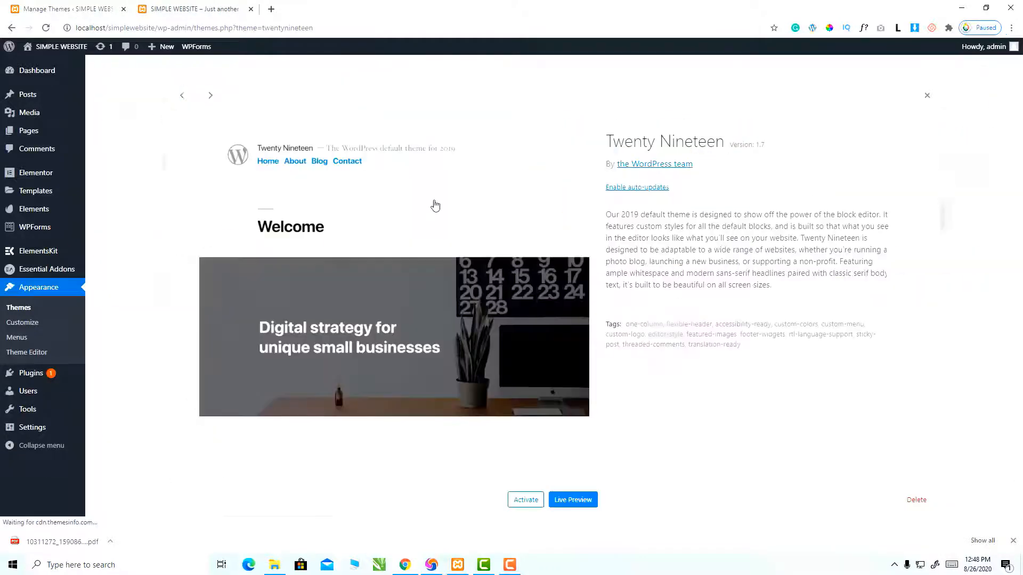
pyautogui.click(916, 501)
pyautogui.click(564, 109)
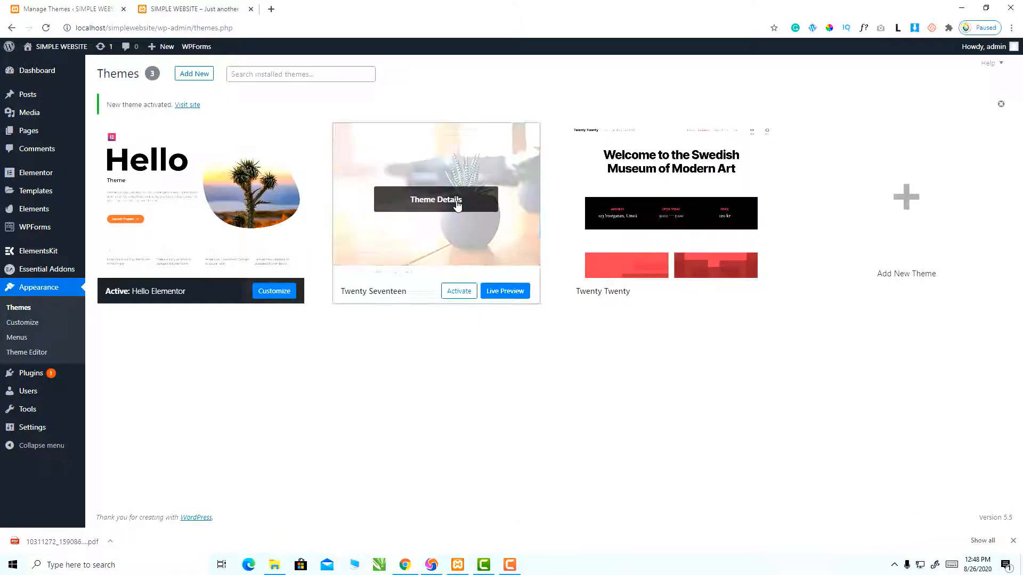
pyautogui.click(460, 202)
pyautogui.click(916, 501)
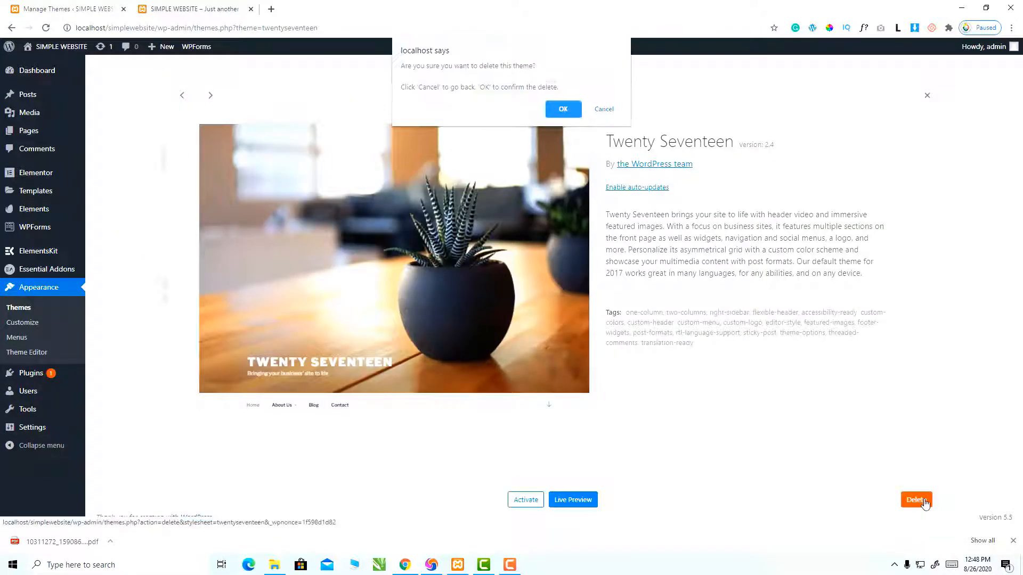
pyautogui.click(564, 108)
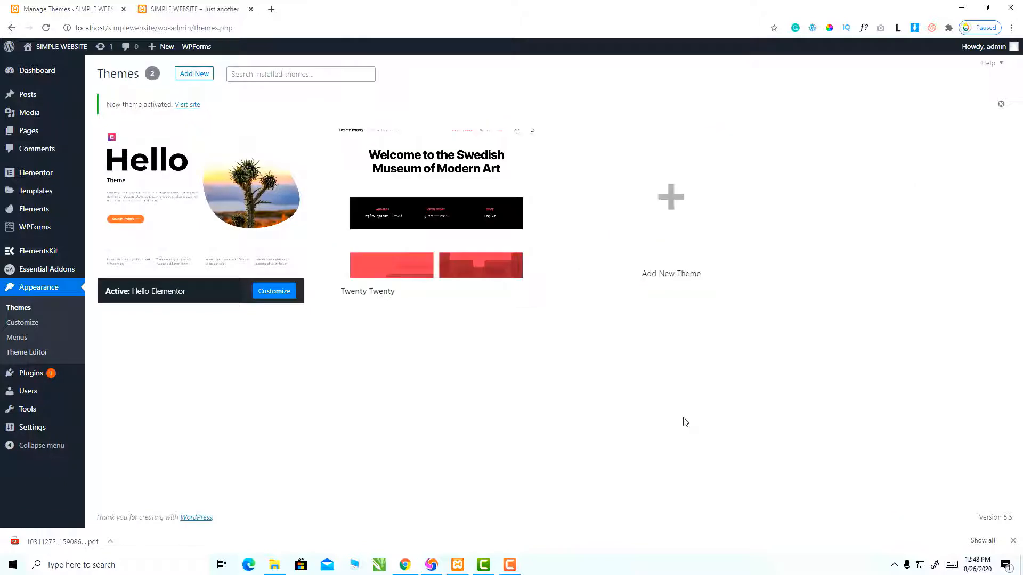
pyautogui.click(451, 205)
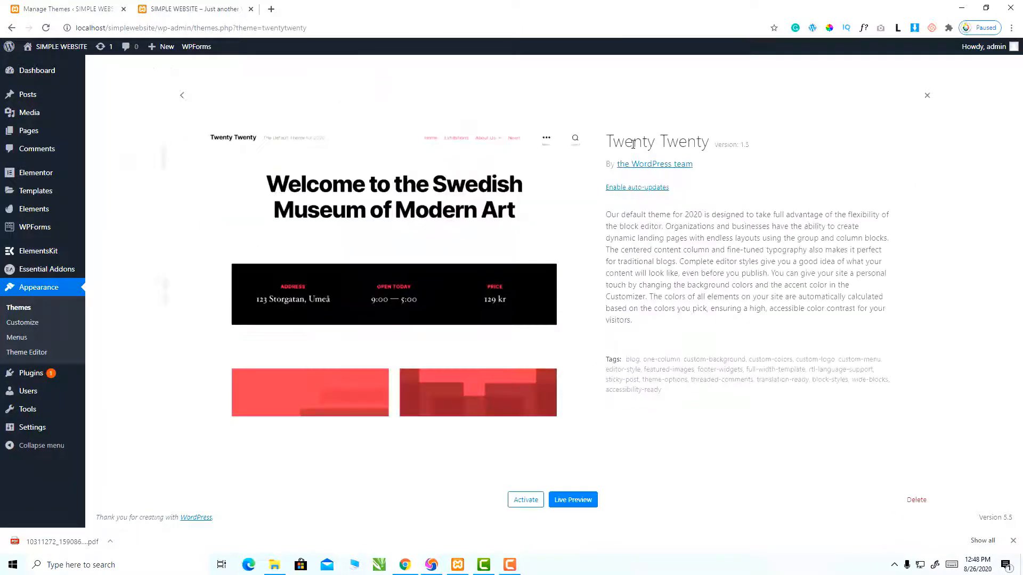
pyautogui.click(916, 499)
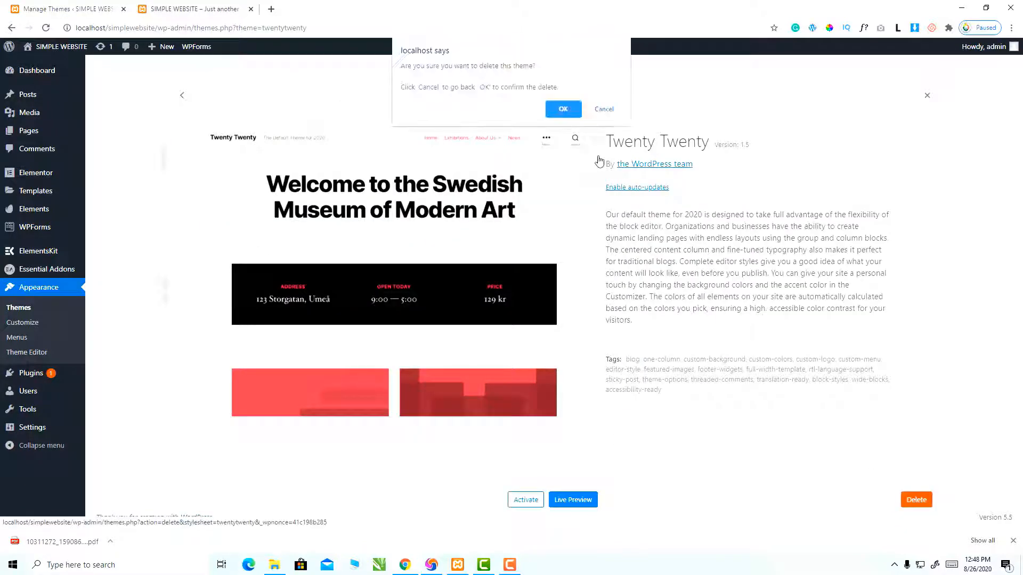
pyautogui.click(564, 109)
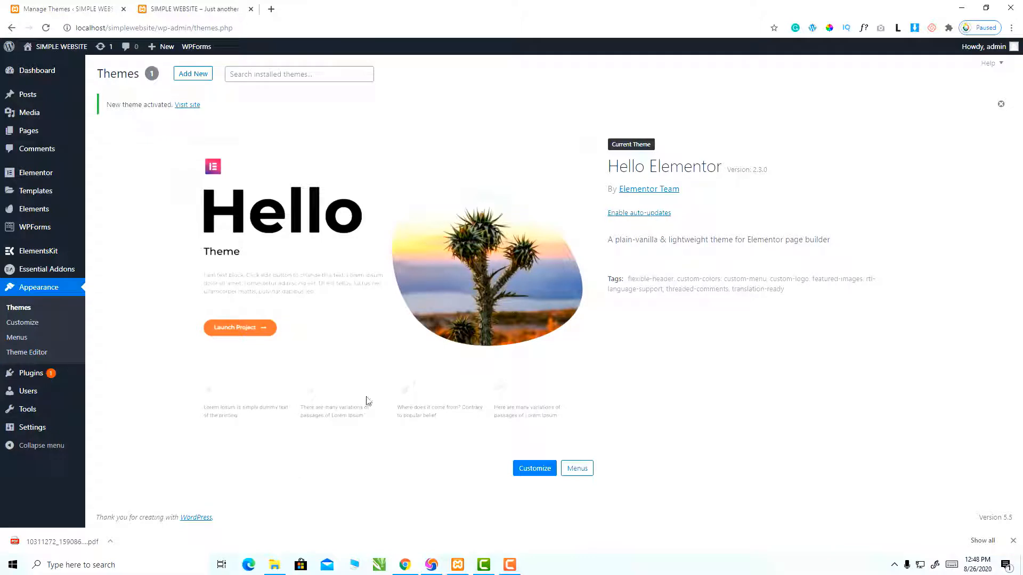
pyautogui.click(204, 7)
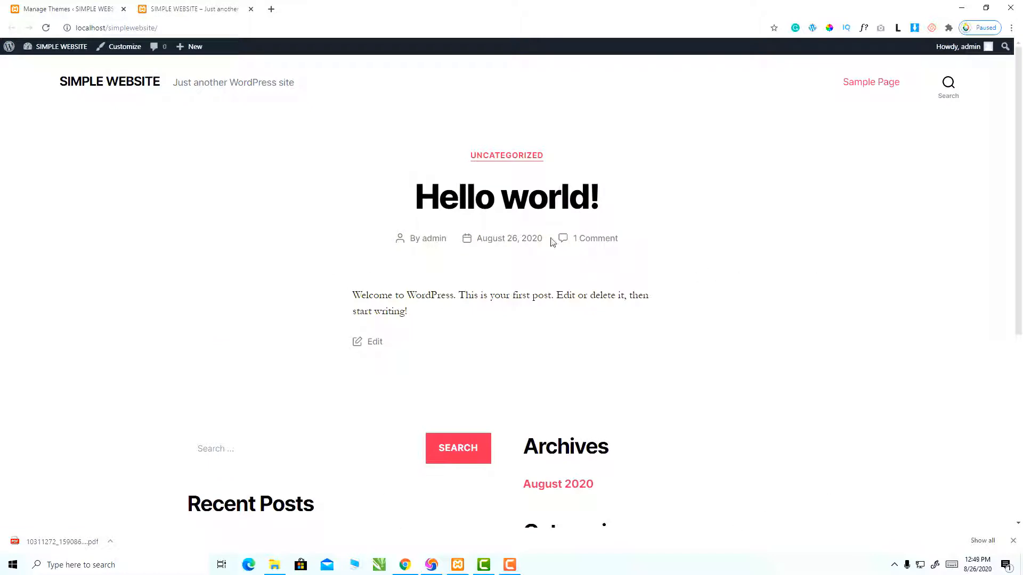
pyautogui.scroll(-7, 550, 248)
pyautogui.scroll(7, 557, 267)
pyautogui.scroll(-6, 555, 275)
pyautogui.scroll(6, 555, 274)
pyautogui.click(46, 28)
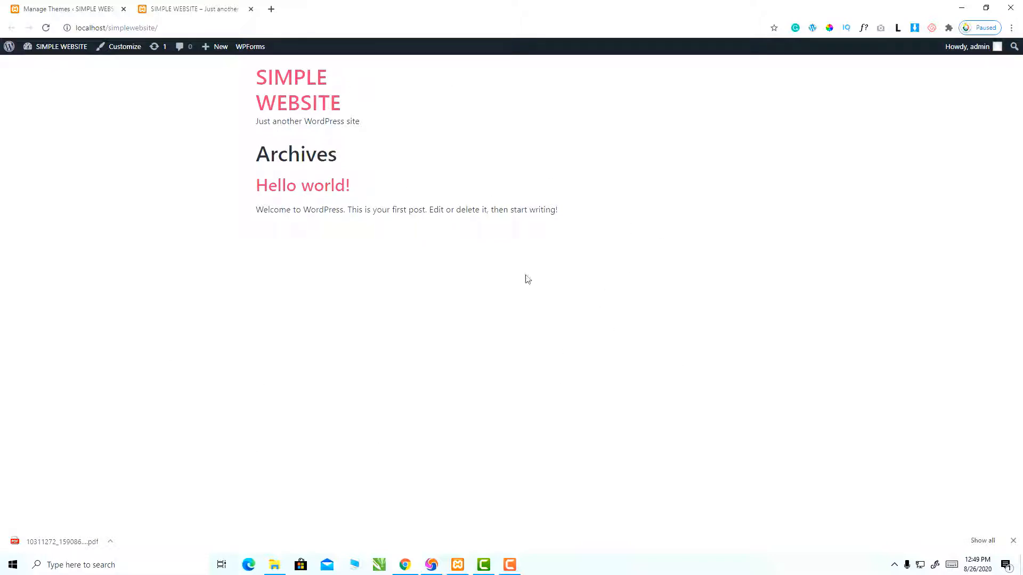
pyautogui.click(72, 9)
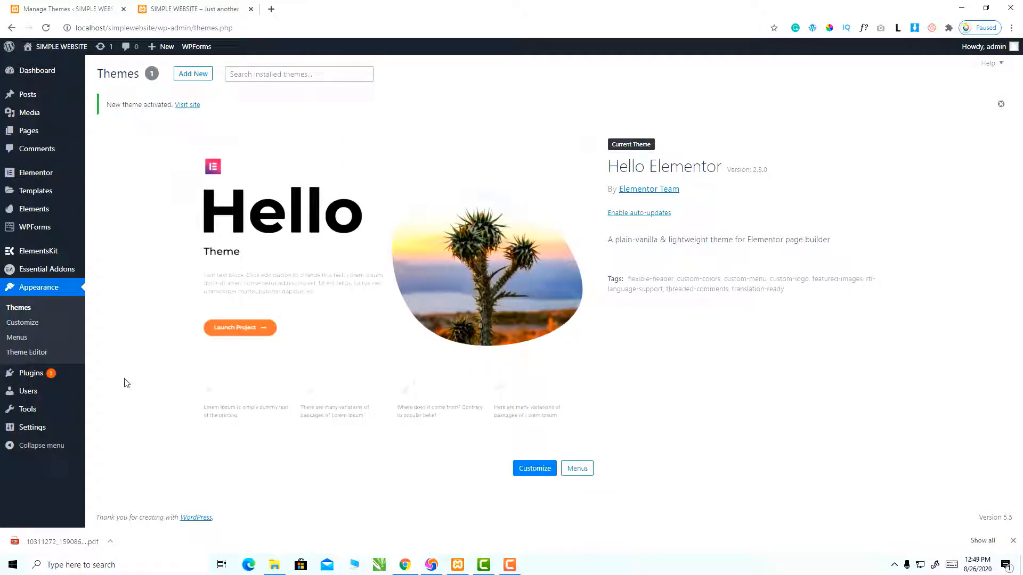
# Step: Dismiss the theme notice and move all pages, Privacy Policy and Sample Page, to Trash
pyautogui.click(1000, 104)
pyautogui.moveTo(42, 140)
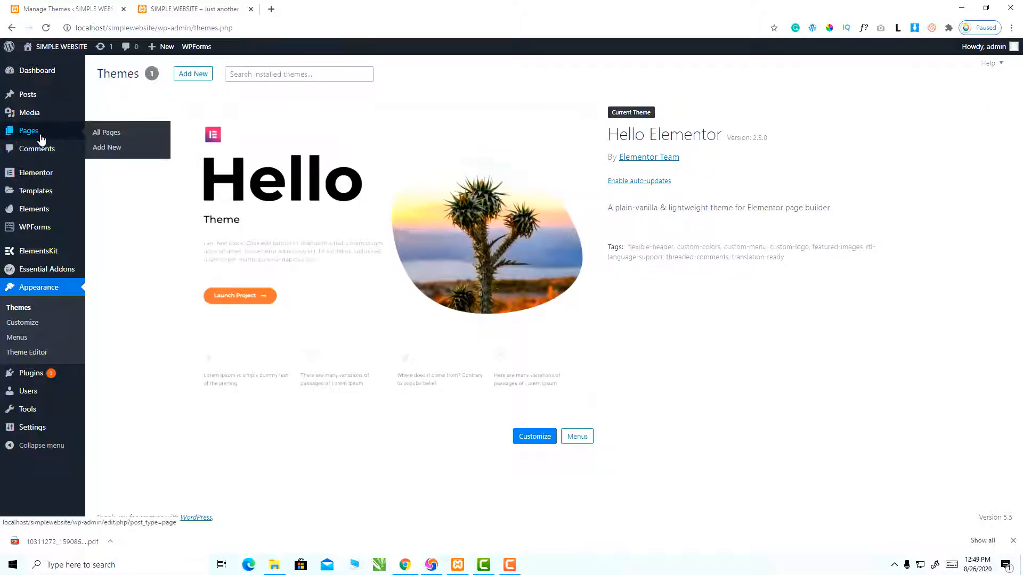
pyautogui.click(109, 137)
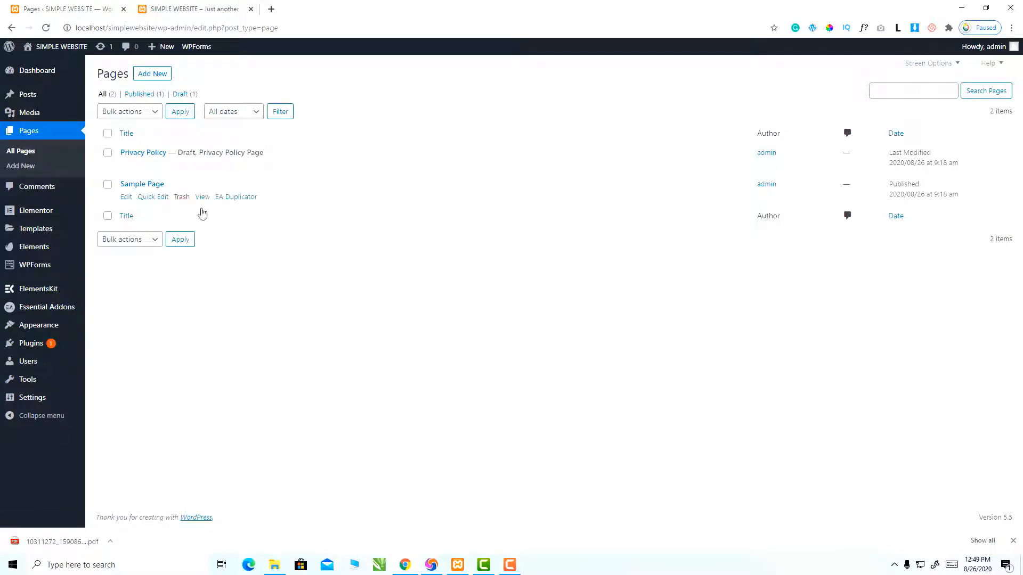
pyautogui.click(107, 133)
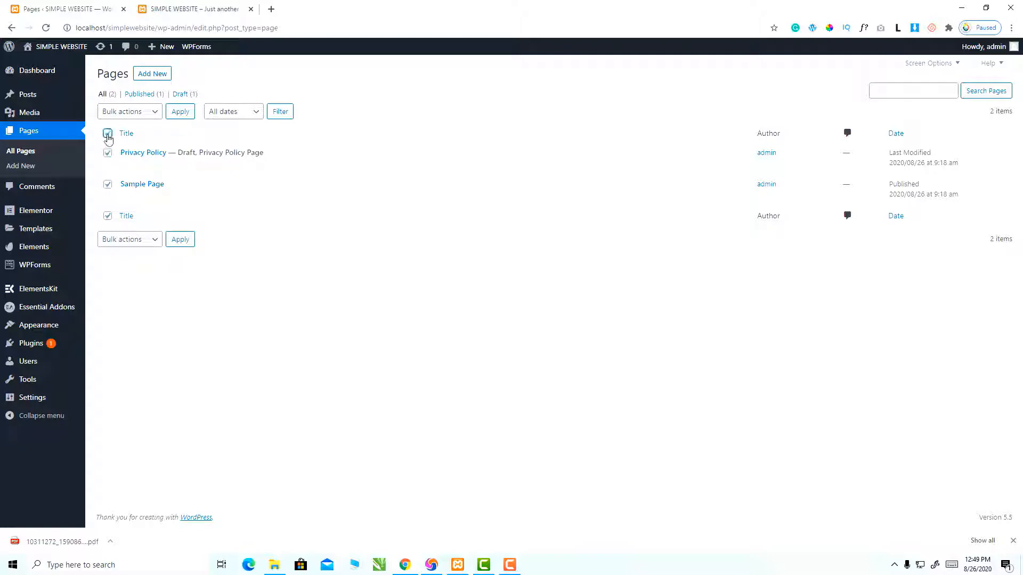
pyautogui.click(153, 115)
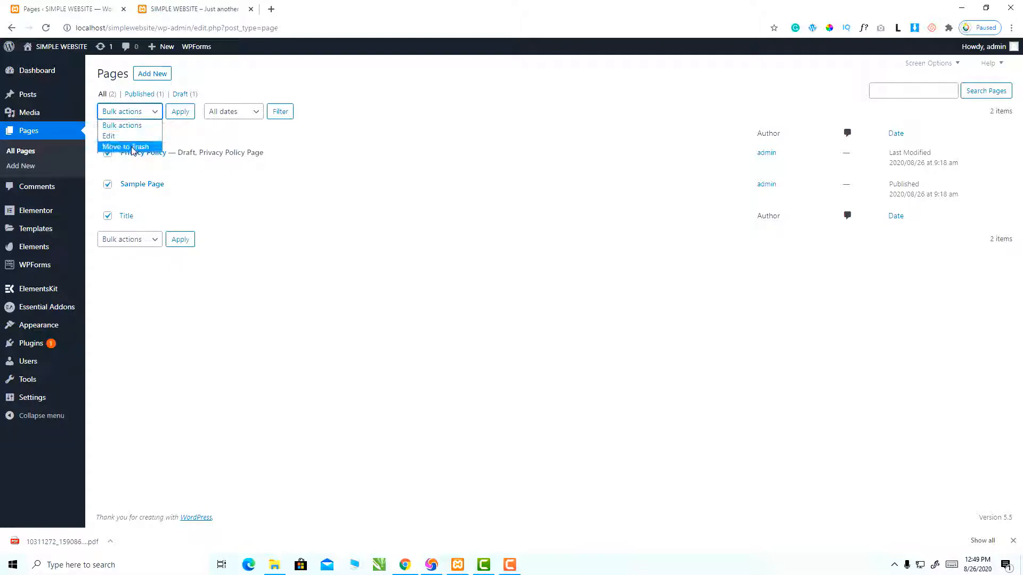
pyautogui.click(129, 147)
pyautogui.click(181, 112)
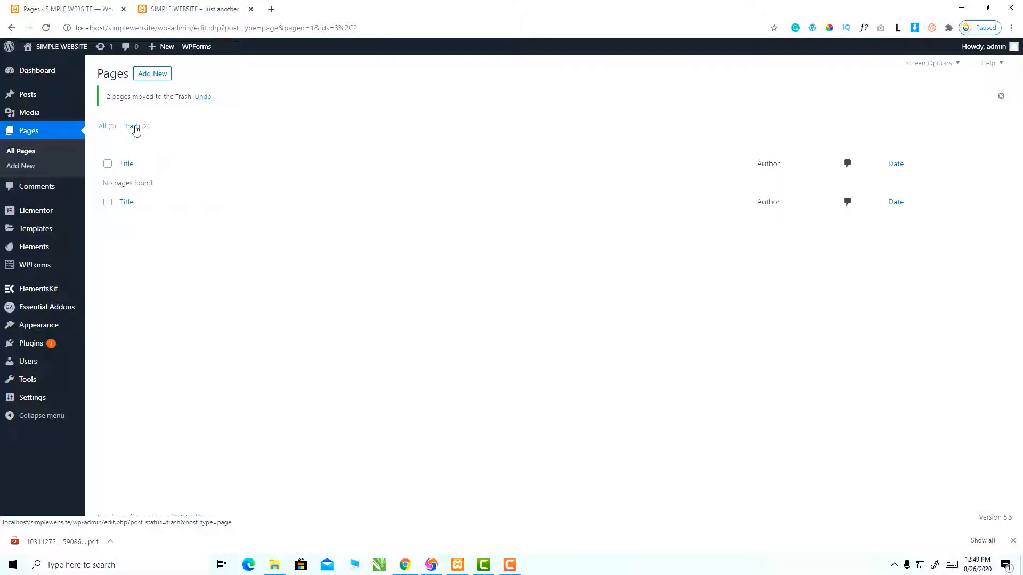
# Step: Permanently delete both trashed pages from the Trash view
pyautogui.click(135, 128)
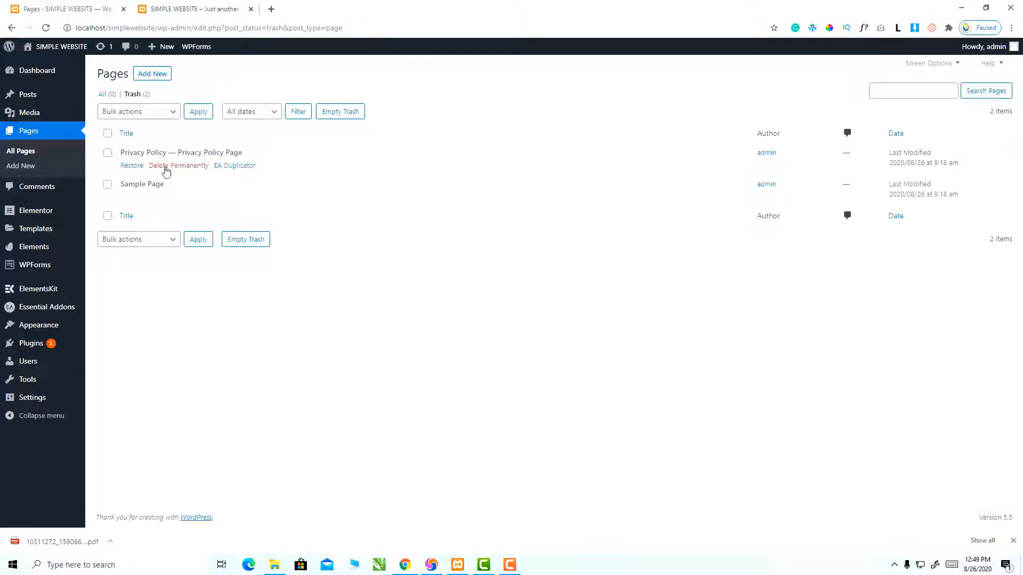
pyautogui.click(108, 153)
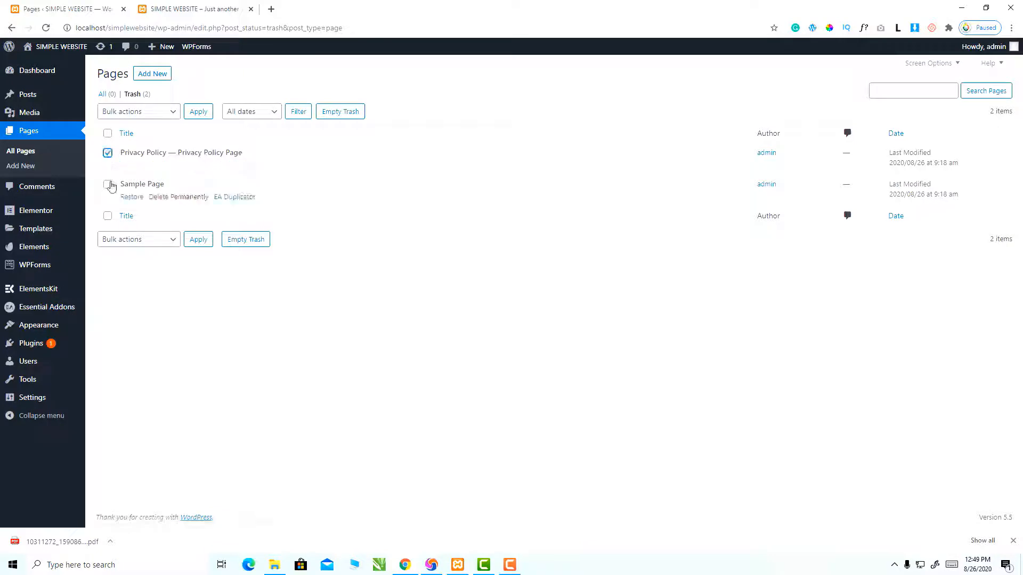
pyautogui.click(107, 133)
pyautogui.click(173, 111)
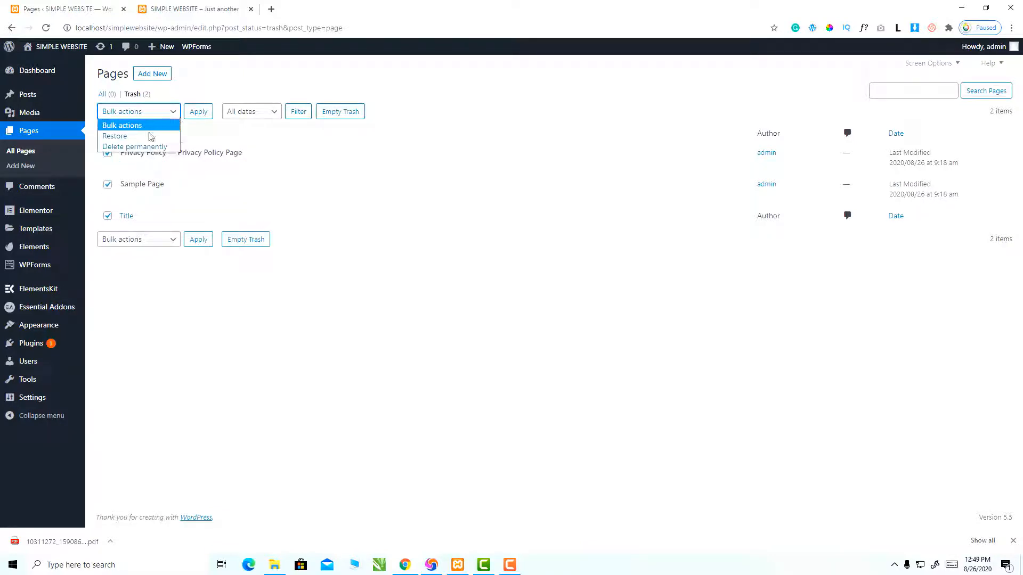
pyautogui.click(135, 147)
pyautogui.click(198, 111)
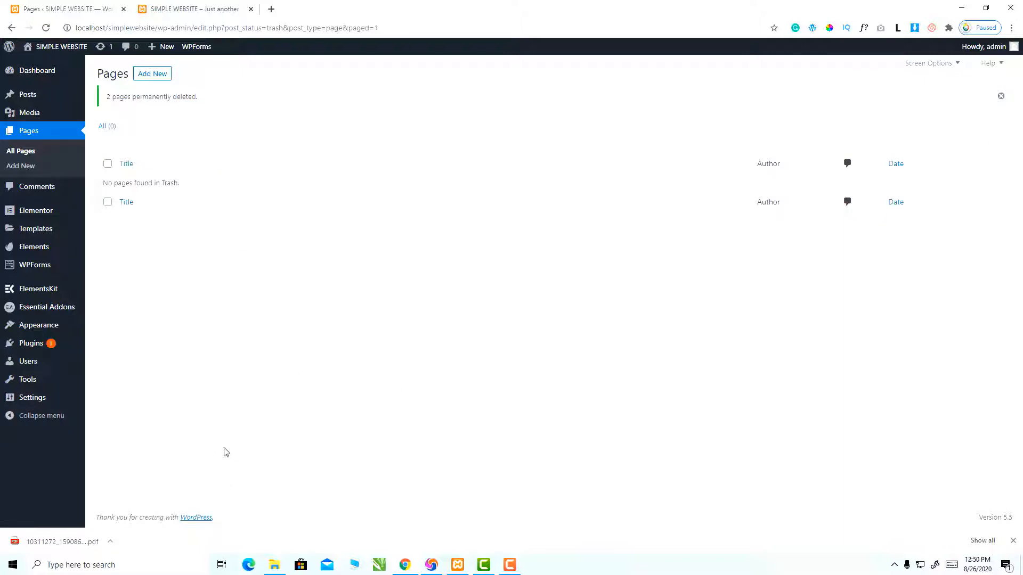
# Step: Create and publish the HOME and ABOUT pages
pyautogui.click(156, 75)
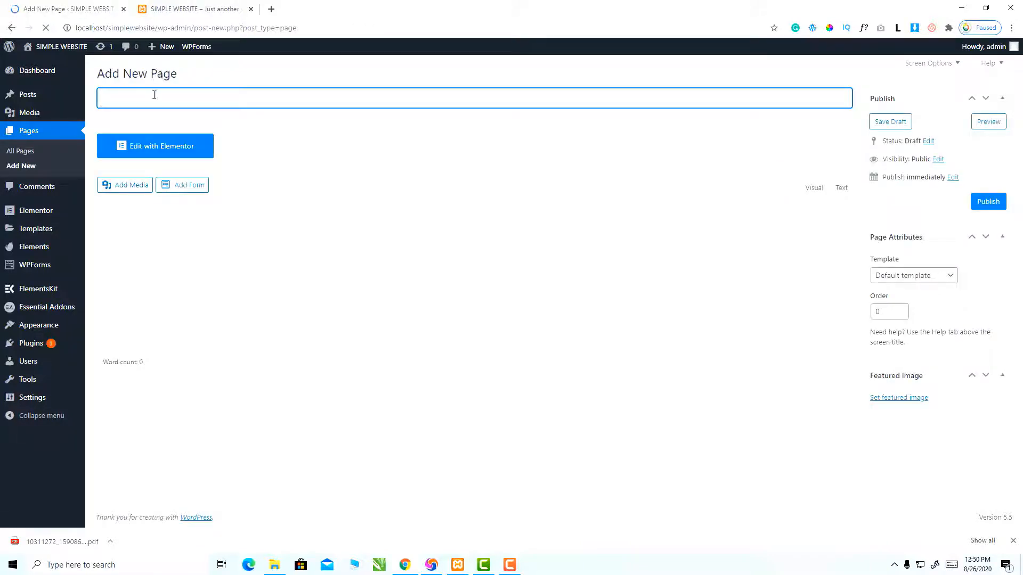
pyautogui.write('ho')
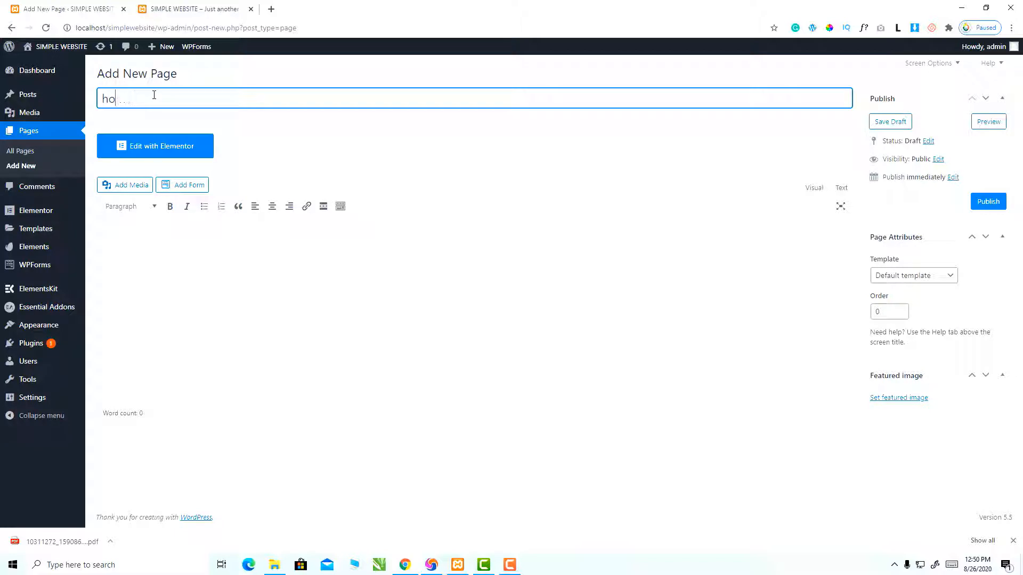
pyautogui.press('BackSpace')
pyautogui.press('BackSpace')
pyautogui.write('HOME')
pyautogui.click(988, 202)
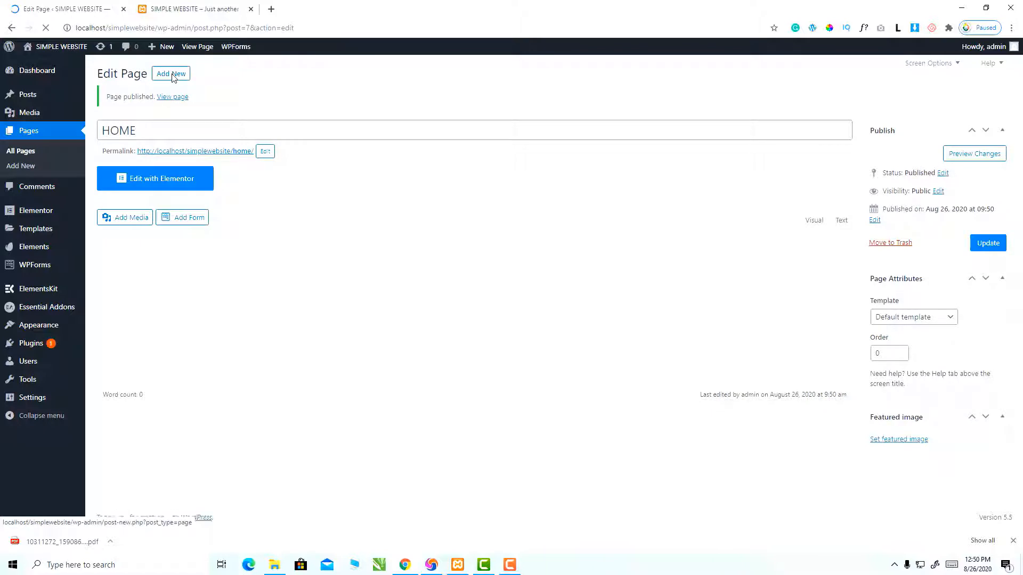
pyautogui.click(172, 74)
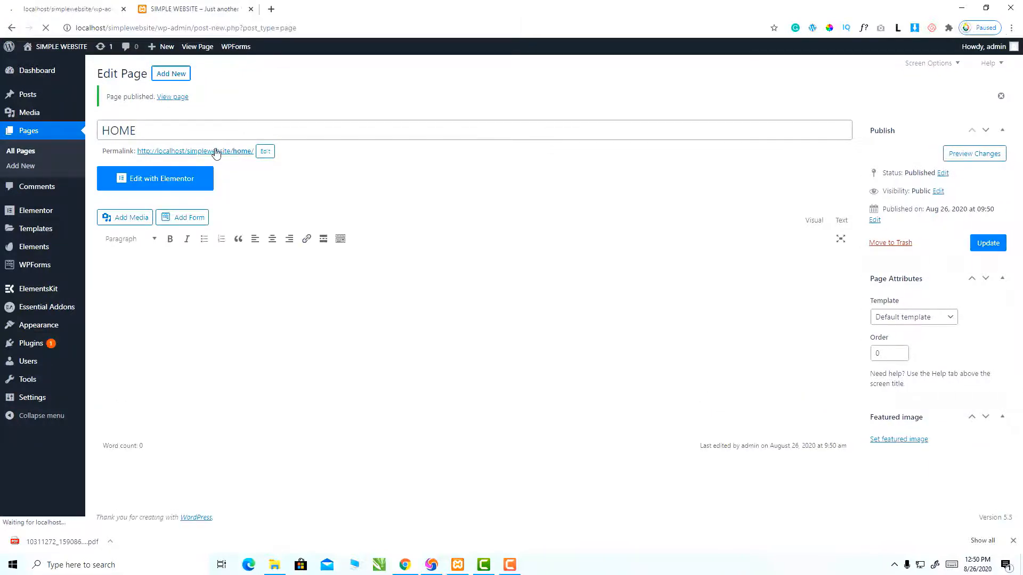
pyautogui.write('ABOUT')
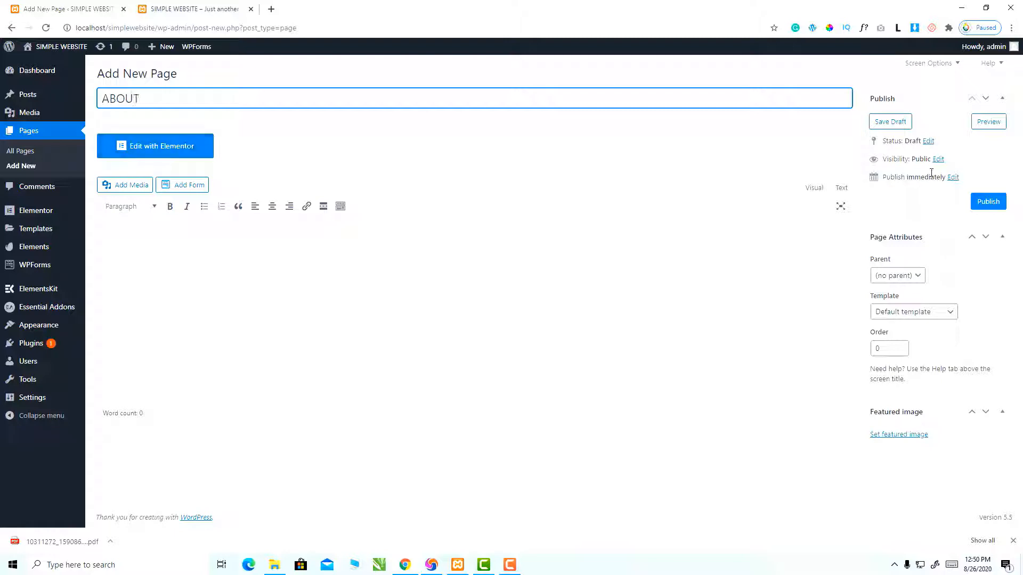
pyautogui.click(991, 202)
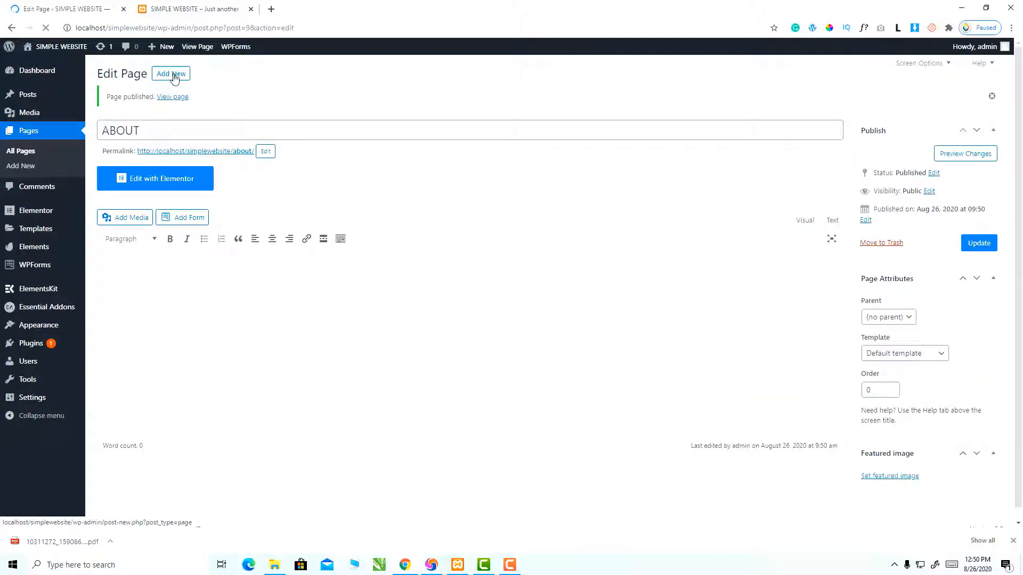
# Step: Create and publish the SERVICES and CONTACT pages
pyautogui.click(174, 78)
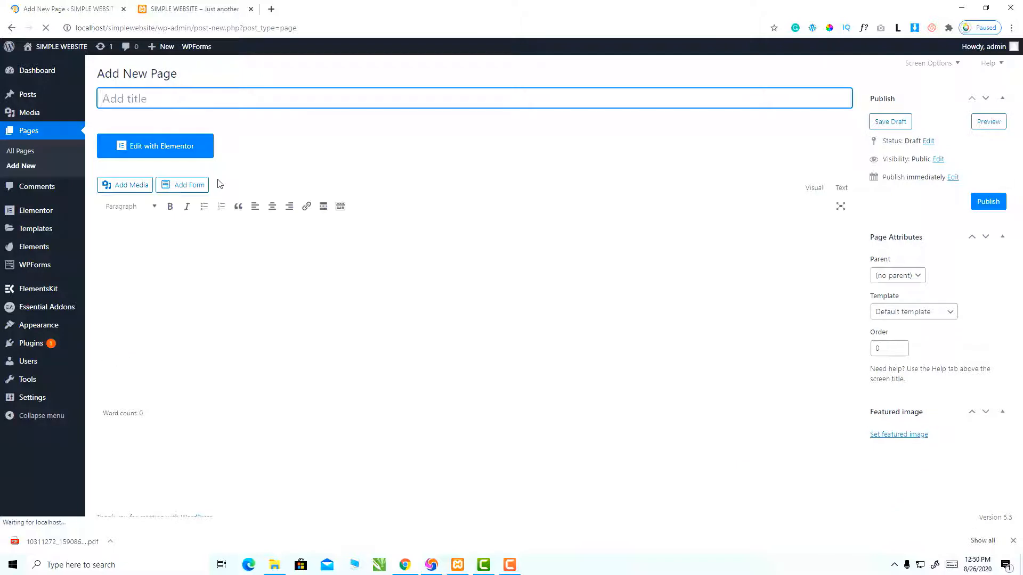
pyautogui.write('SERVICES')
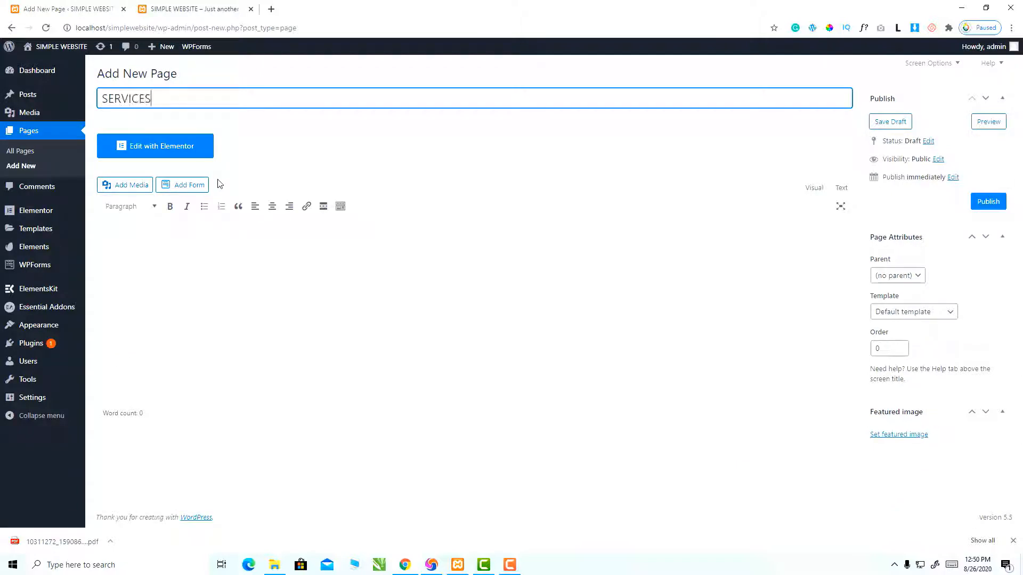
pyautogui.click(994, 204)
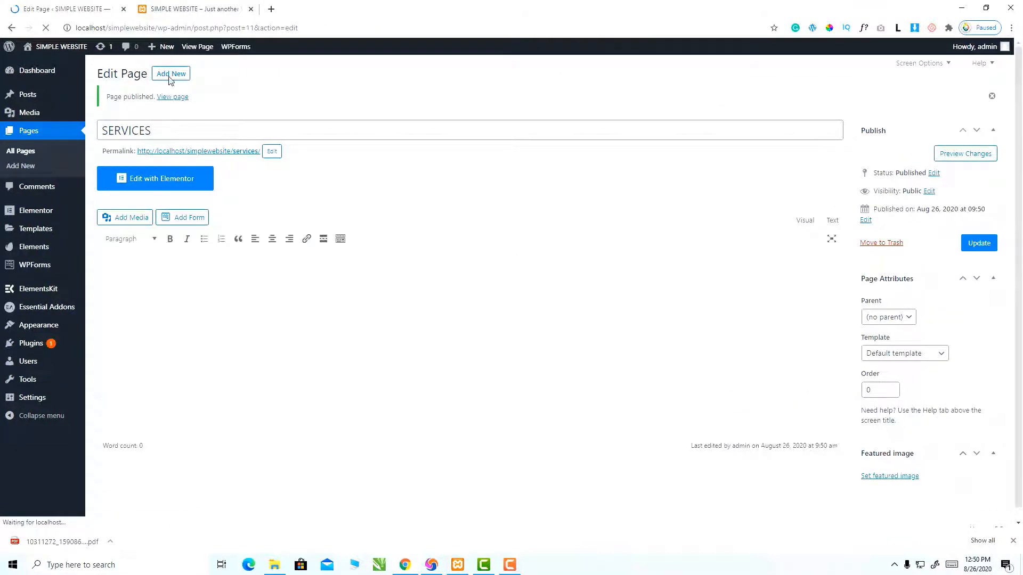
pyautogui.click(171, 76)
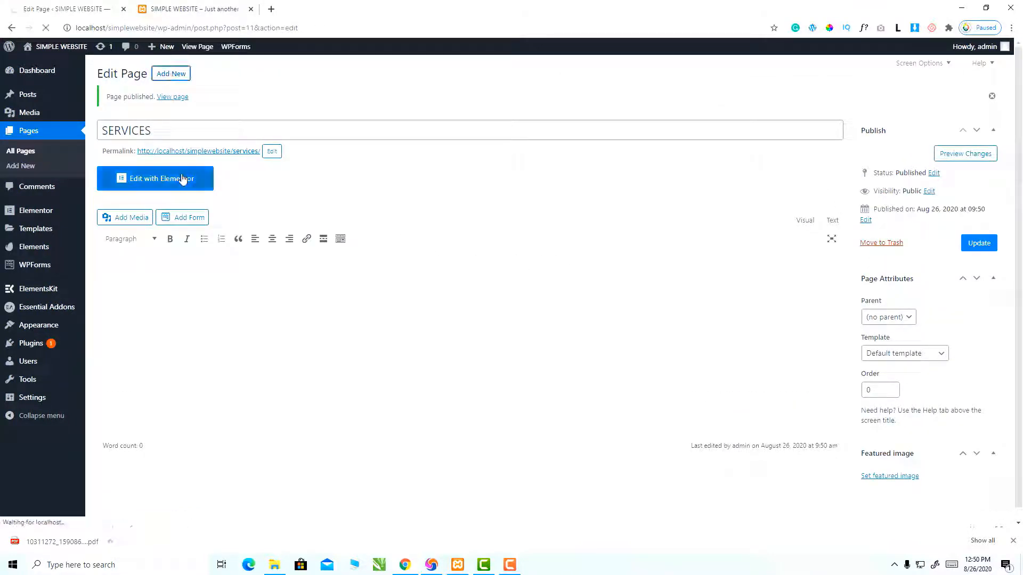
pyautogui.write('CONTACT')
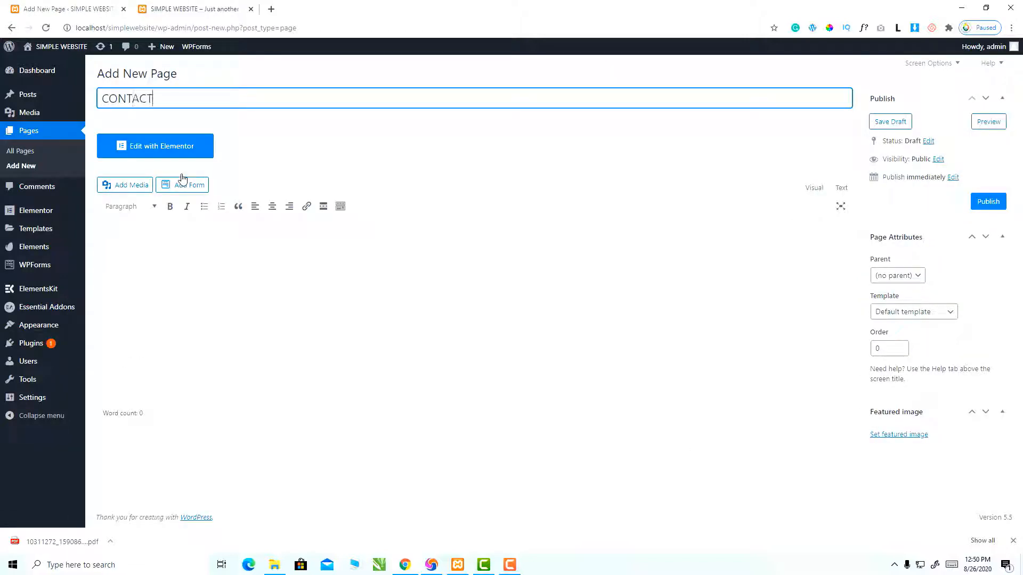
pyautogui.click(991, 202)
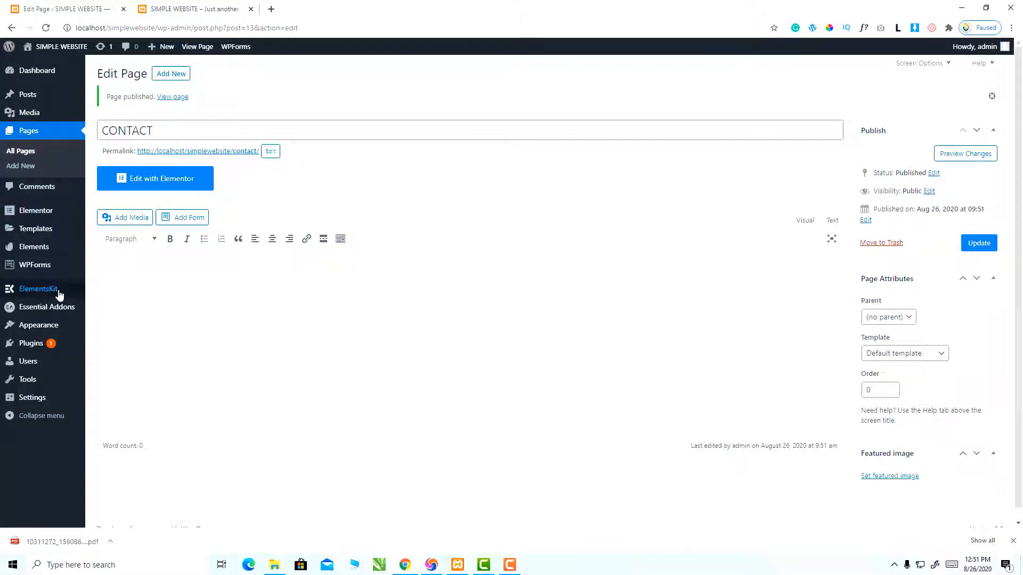
pyautogui.moveTo(29, 400)
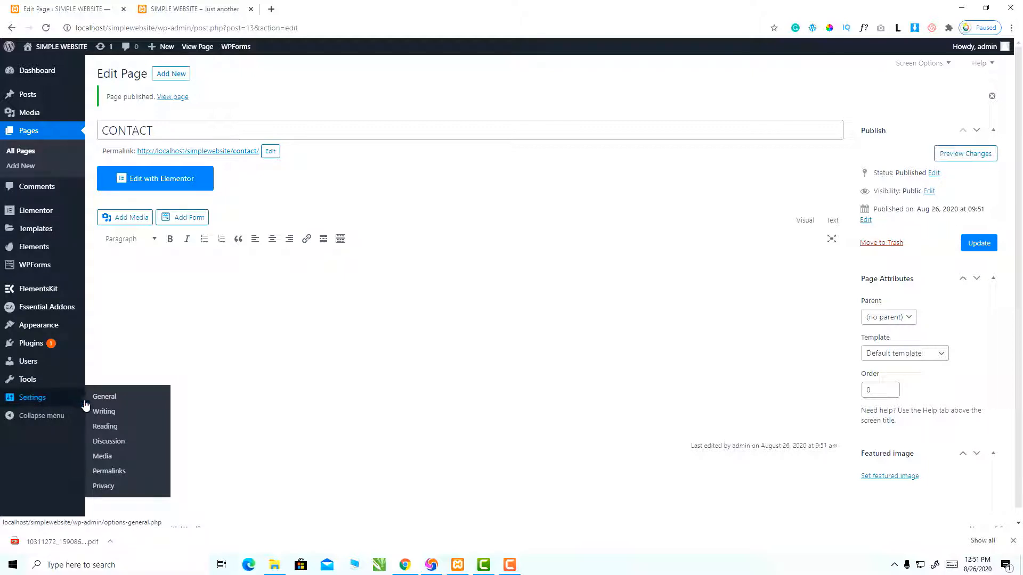
# Step: Open Reading settings and reload the front end to see the current homepage
pyautogui.click(107, 428)
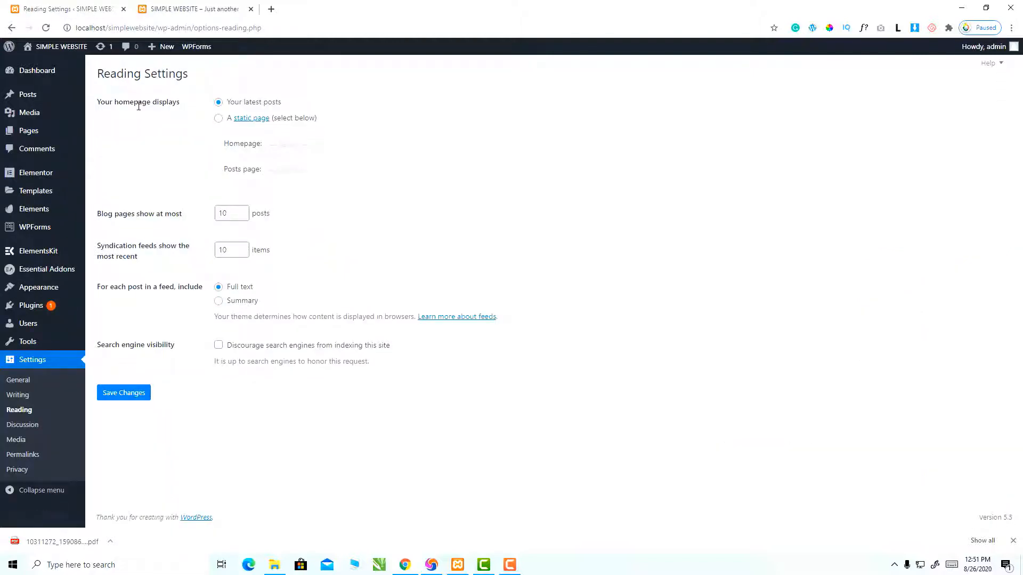
pyautogui.click(215, 9)
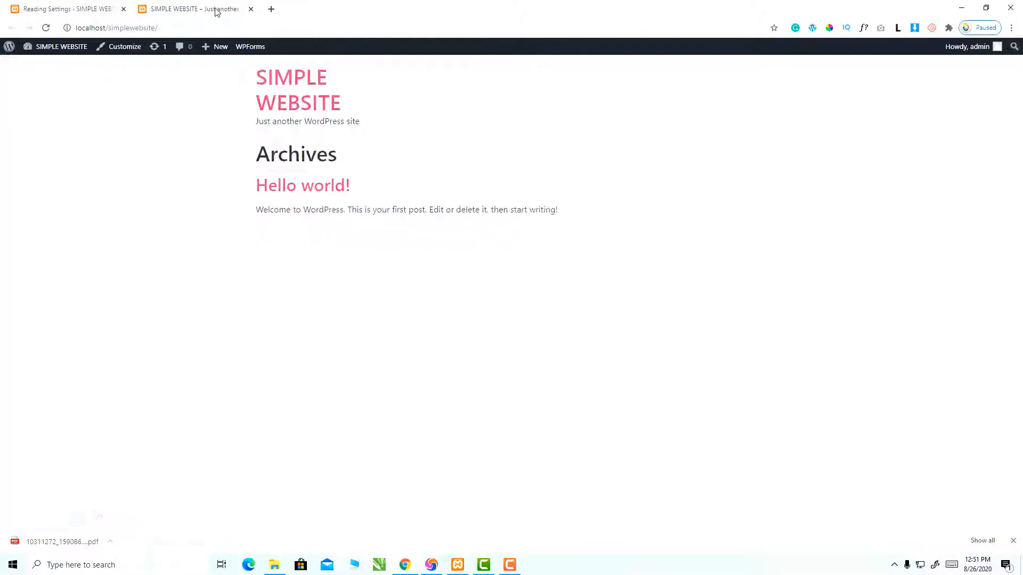
pyautogui.click(48, 30)
# Step: Set the homepage to the static page HOME, save, and confirm it on the front end
pyautogui.click(73, 11)
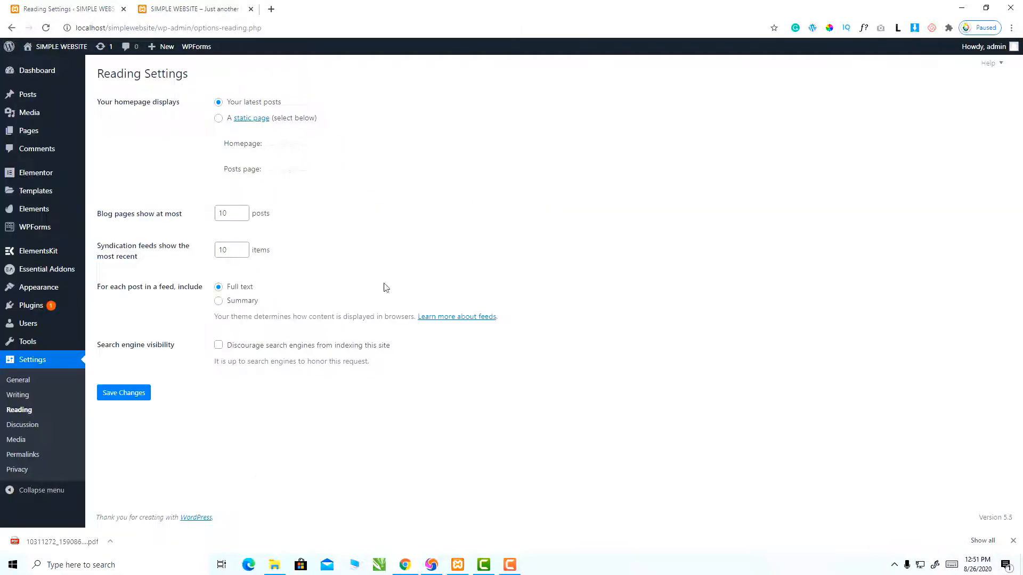
pyautogui.click(220, 120)
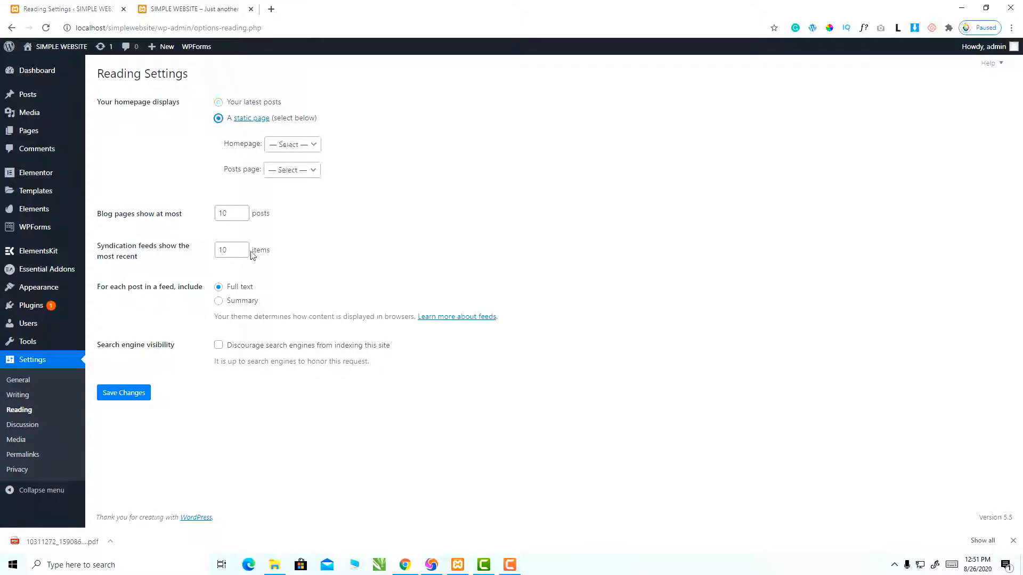
pyautogui.click(314, 146)
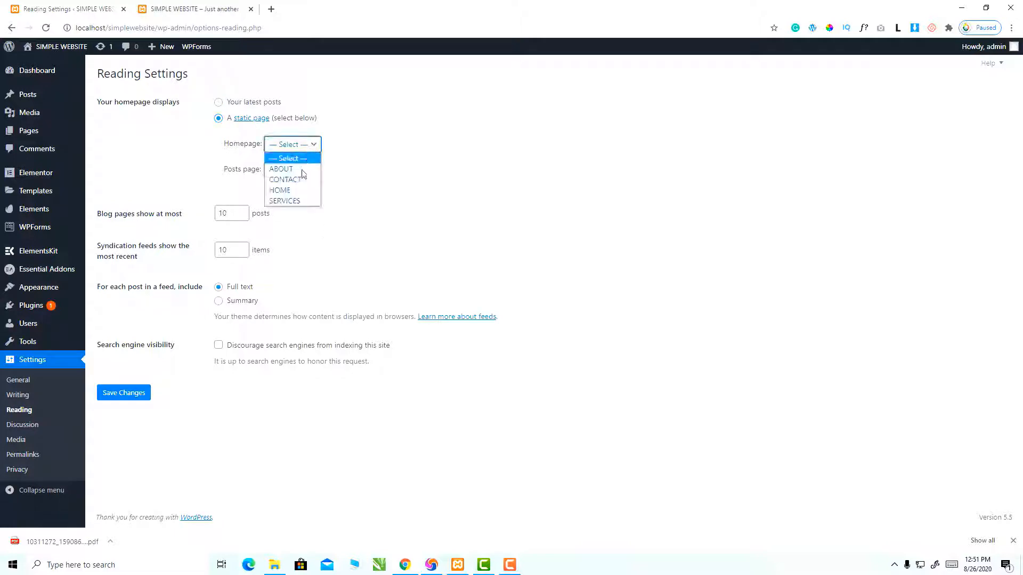
pyautogui.click(290, 191)
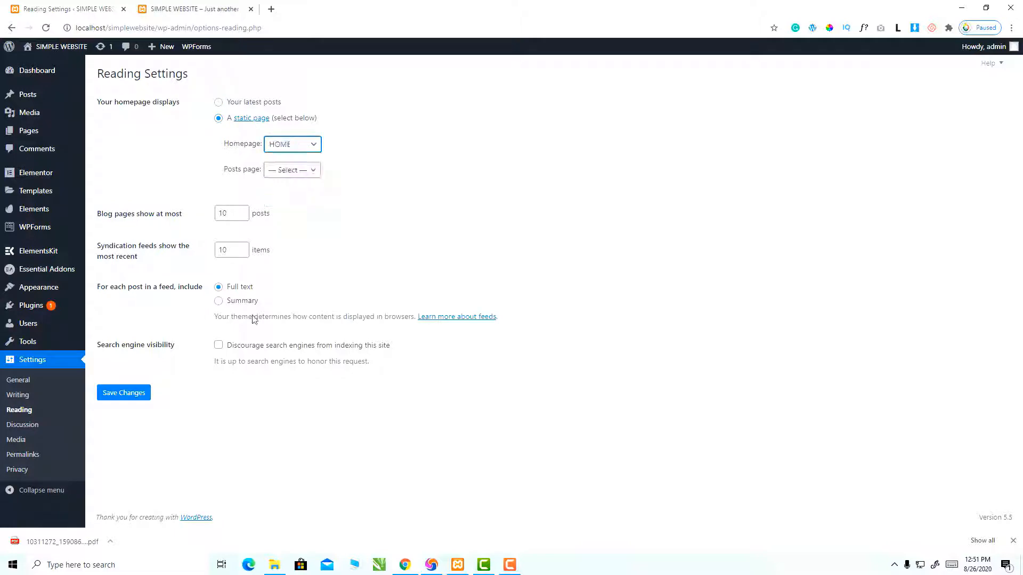
pyautogui.click(124, 396)
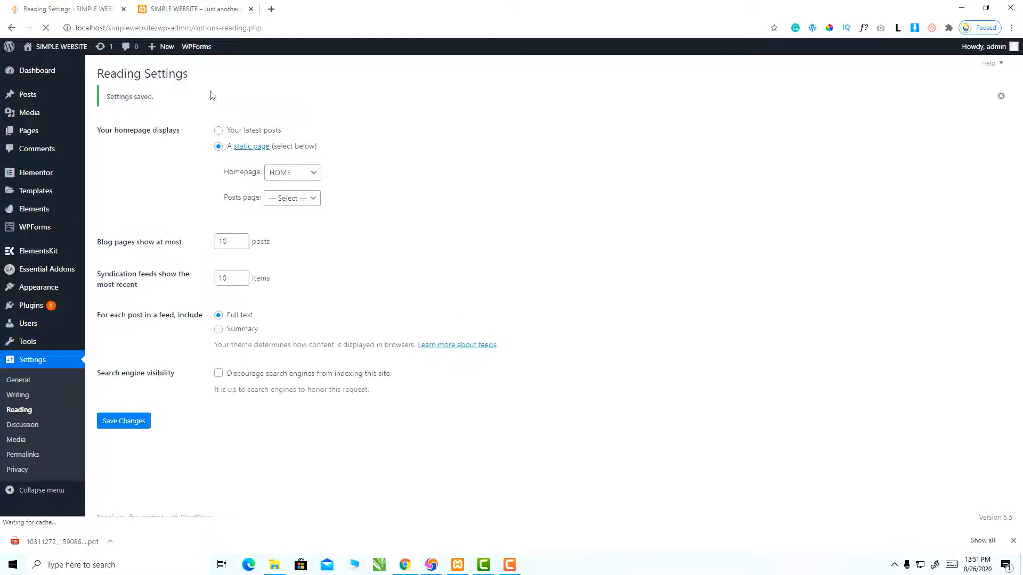
pyautogui.click(204, 10)
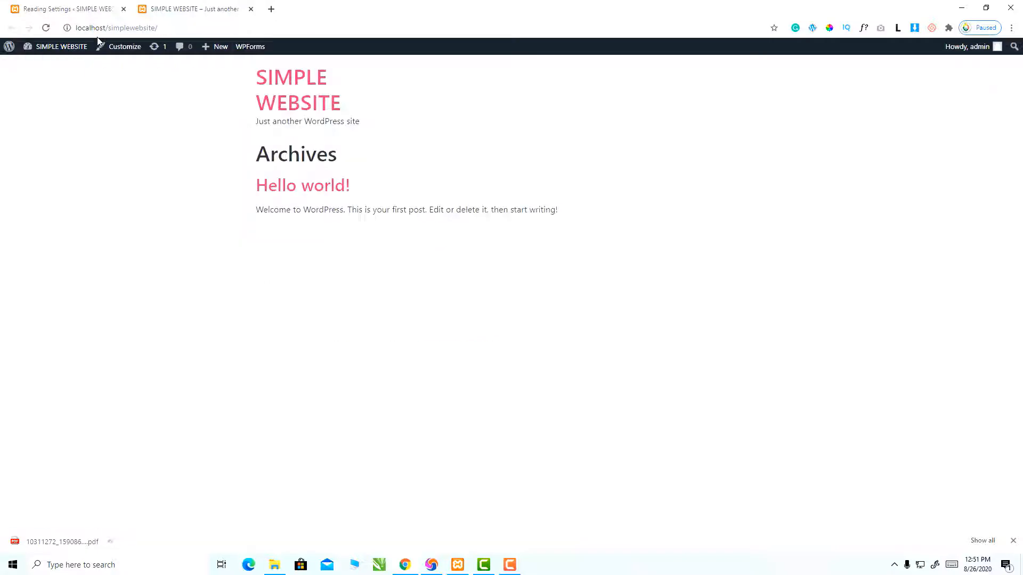
pyautogui.click(44, 28)
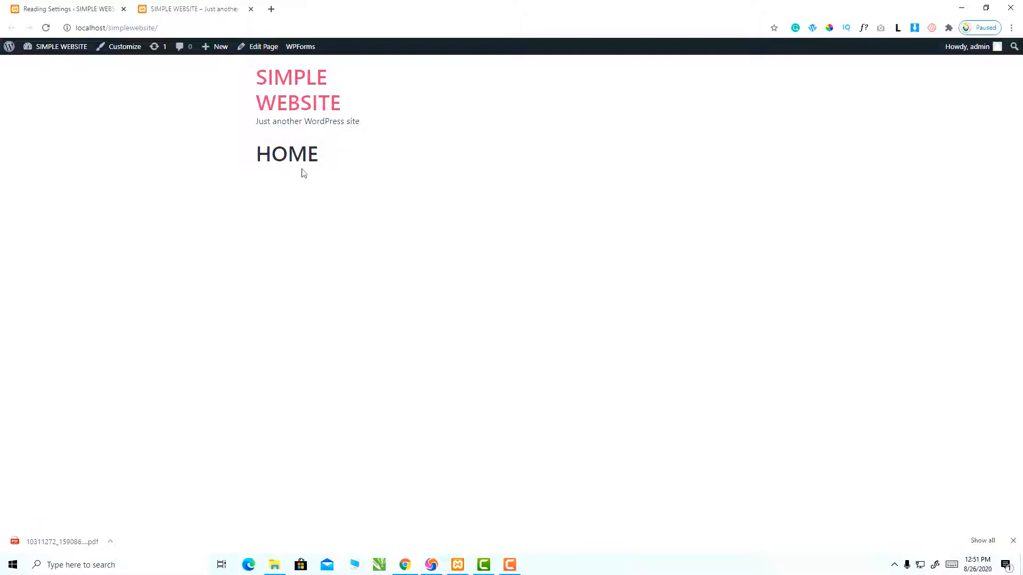
pyautogui.click(61, 9)
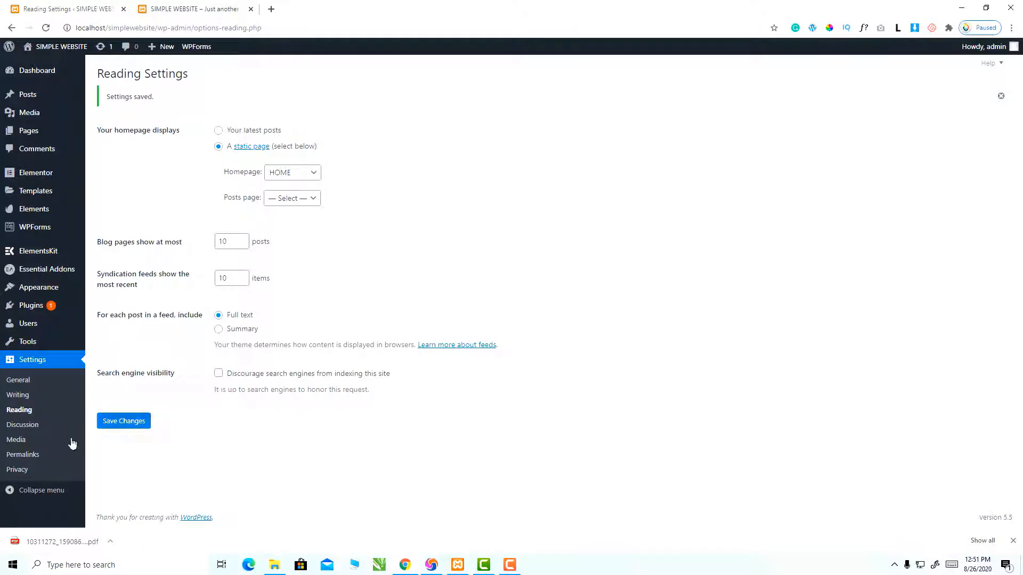
pyautogui.click(39, 457)
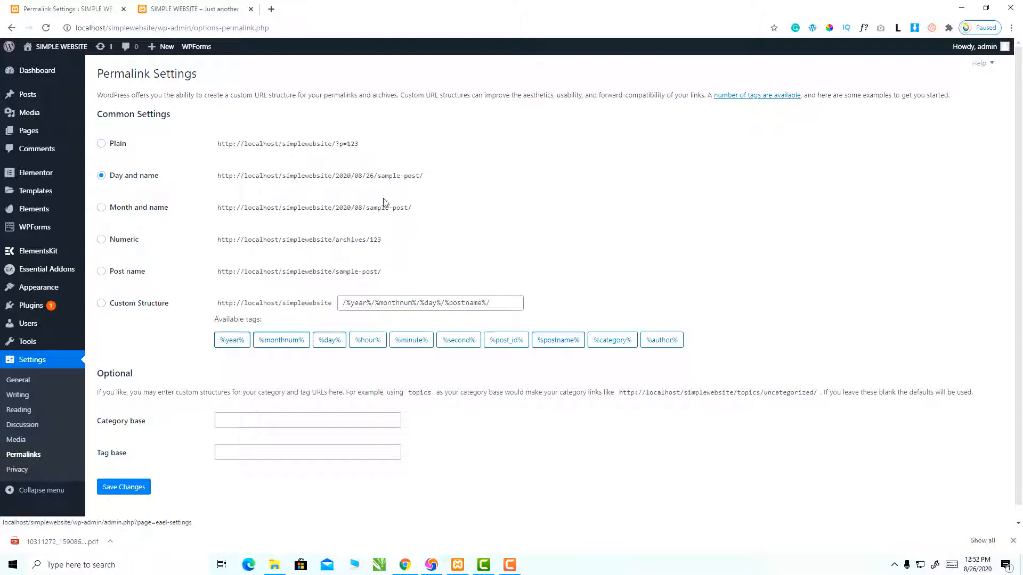
# Step: Switch permalinks to Post name, save, and reload the front end to check HOME
pyautogui.click(102, 272)
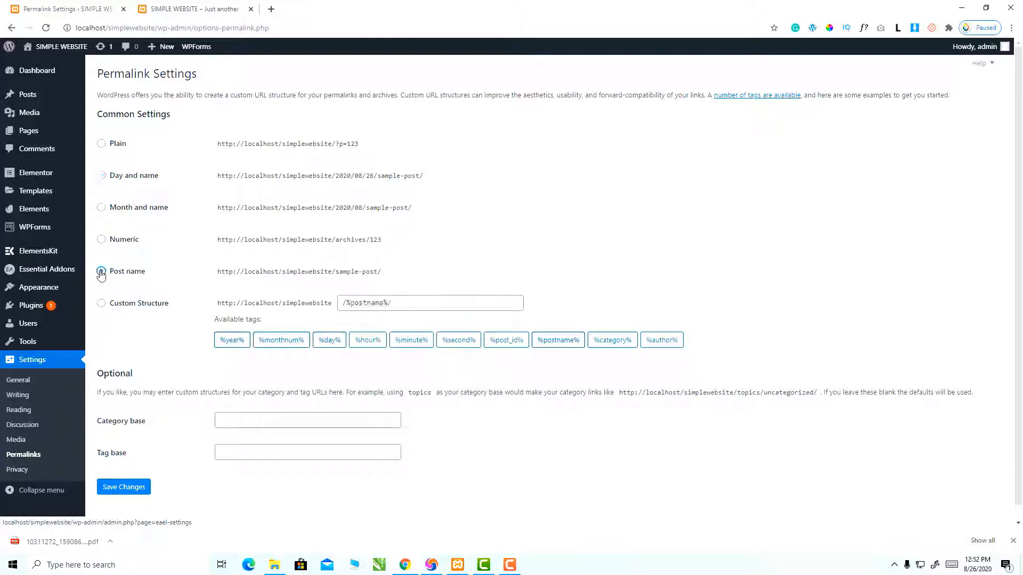
pyautogui.click(121, 488)
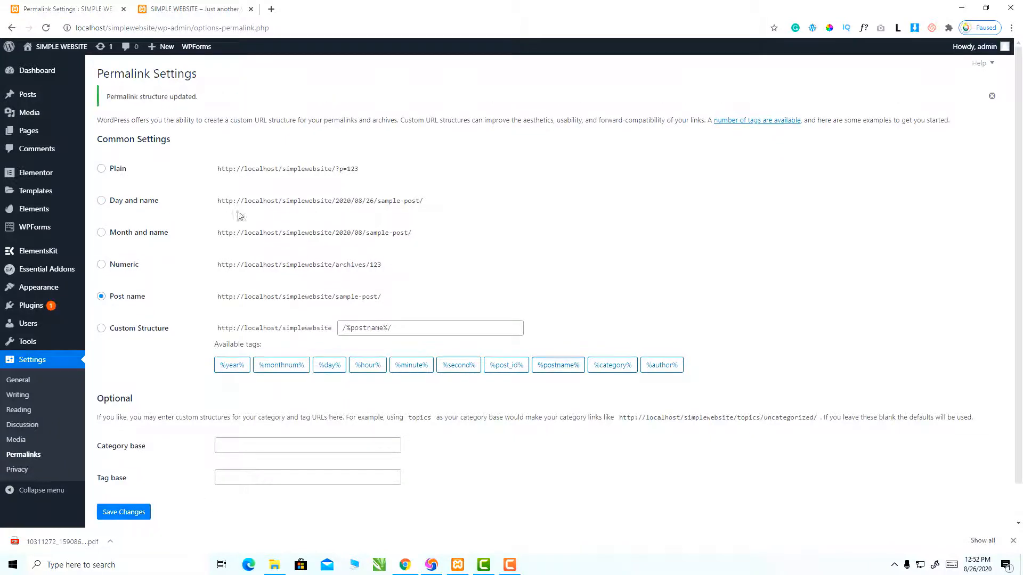
pyautogui.click(213, 6)
pyautogui.click(45, 28)
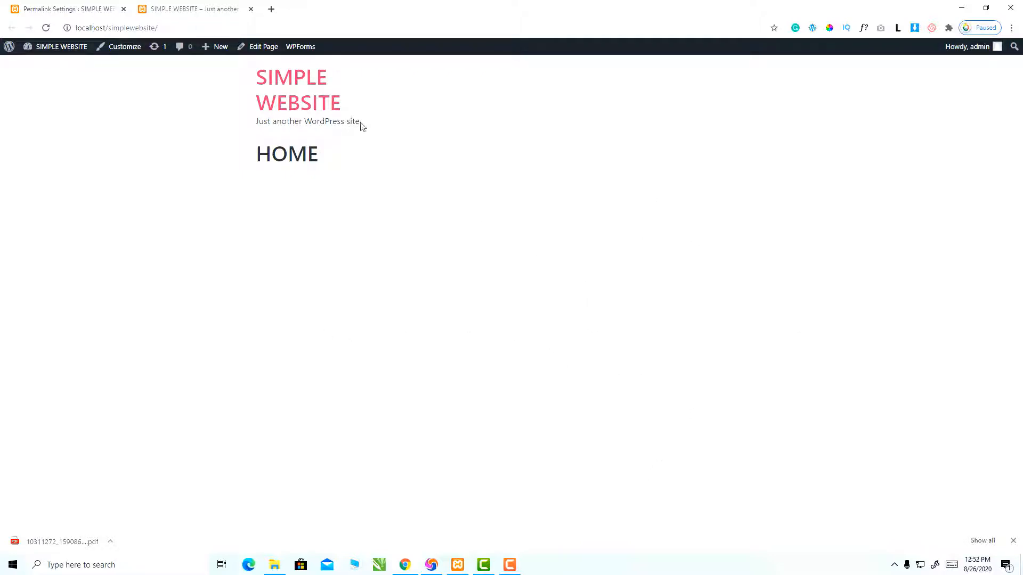
pyautogui.click(74, 10)
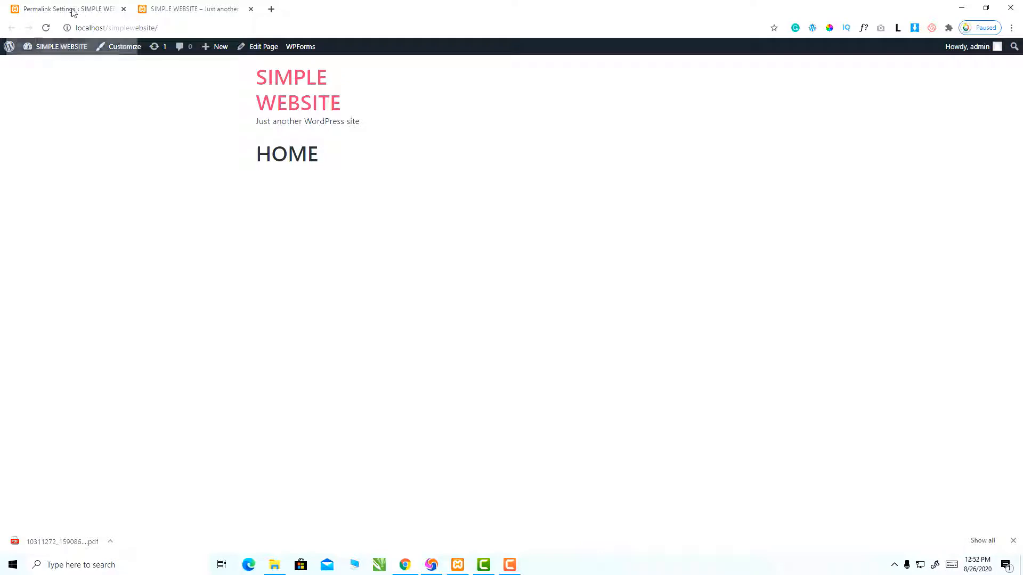
# Step: In the Menus editor, rename the new menu to 'menu'
pyautogui.moveTo(40, 289)
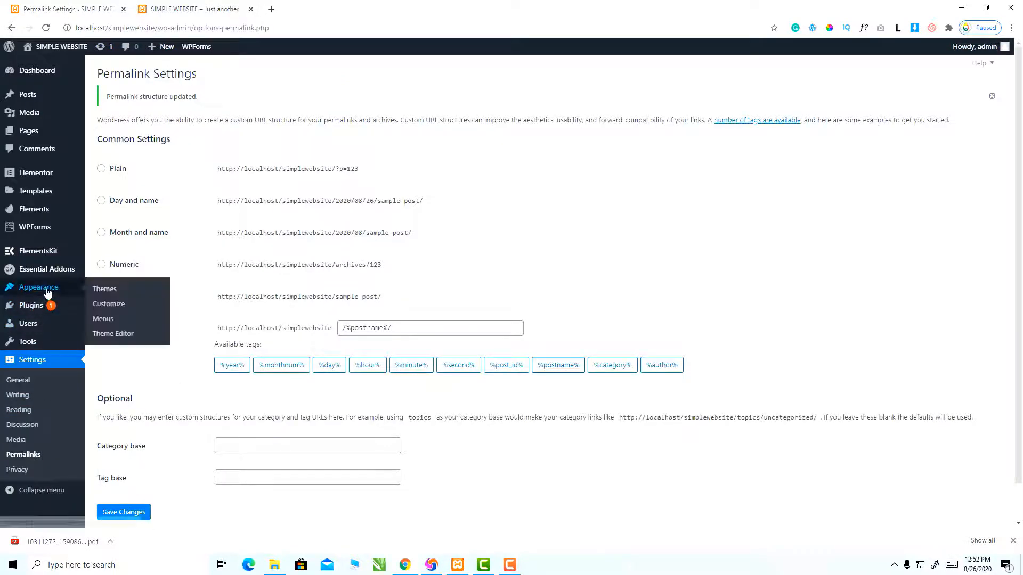
pyautogui.click(103, 322)
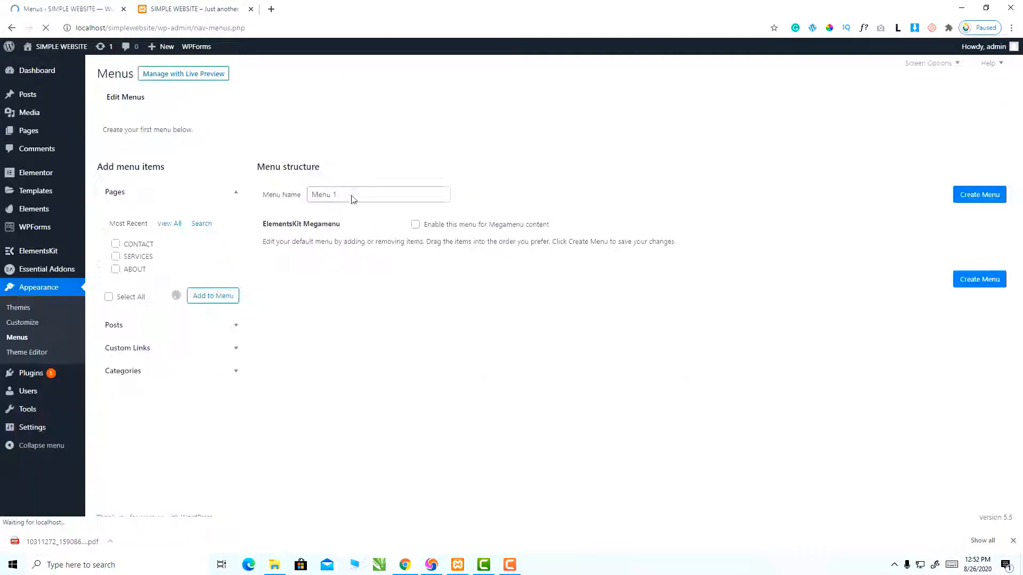
pyautogui.click(343, 194)
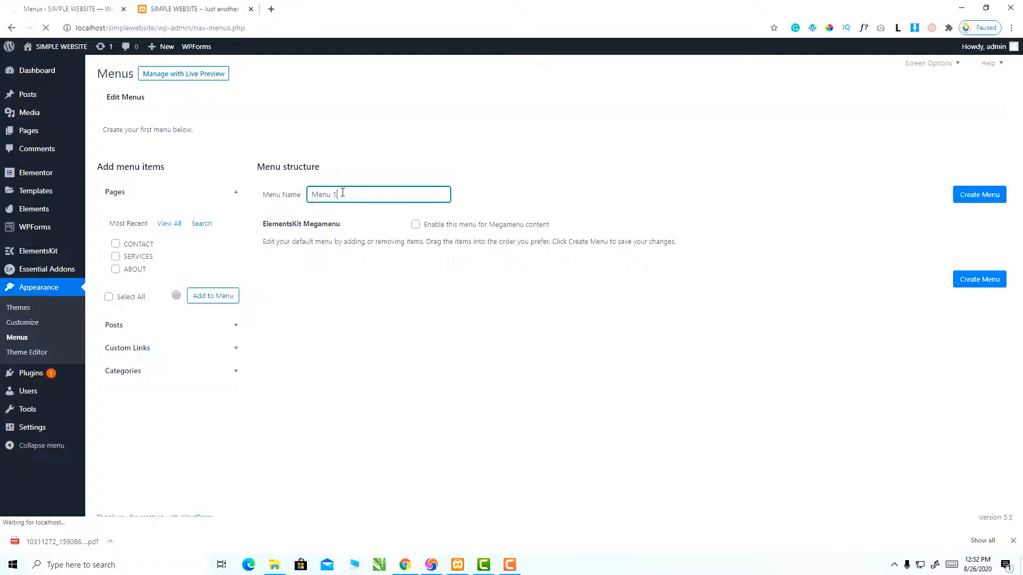
pyautogui.moveTo(299, 191); pyautogui.dragTo(292, 195)
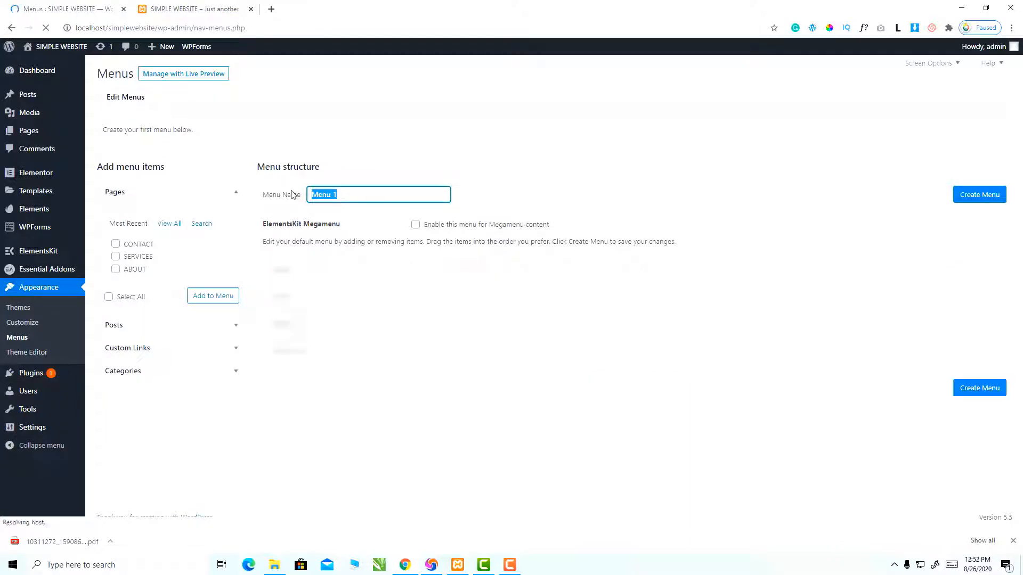
pyautogui.write('menu')
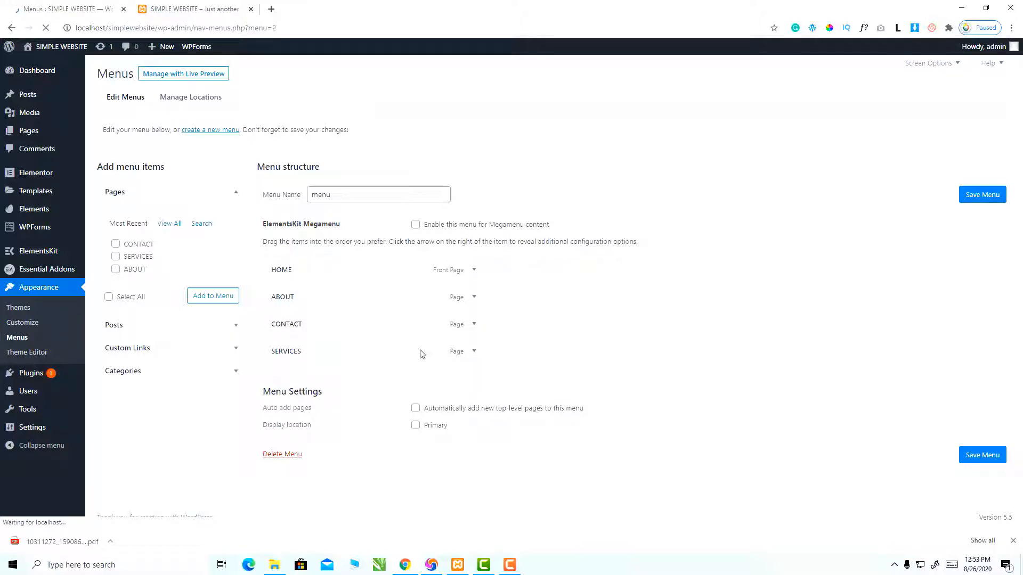
# Step: Move SERVICES above CONTACT, save the menu, and check the front end
pyautogui.moveTo(451, 323); pyautogui.dragTo(452, 322)
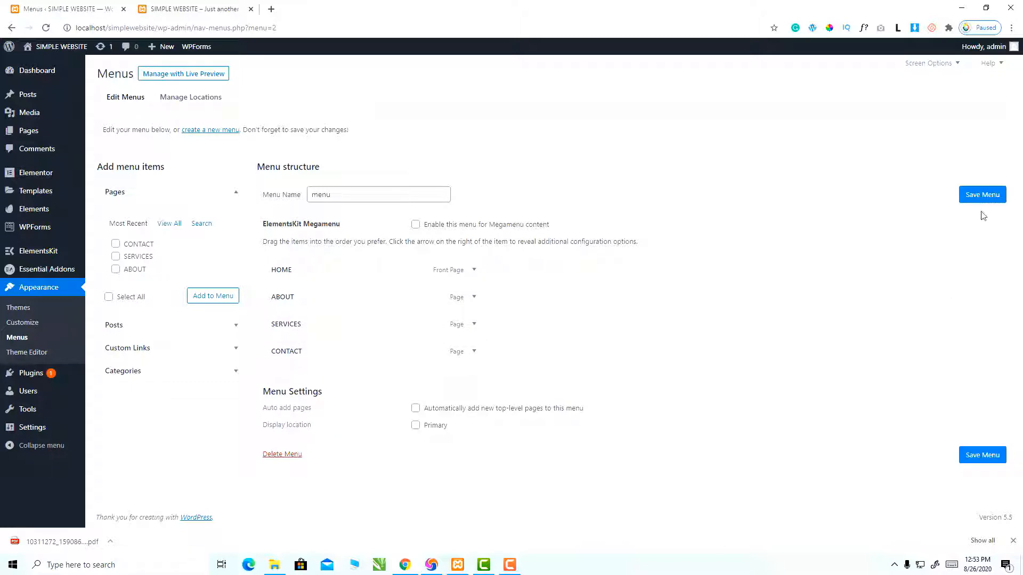
pyautogui.click(982, 195)
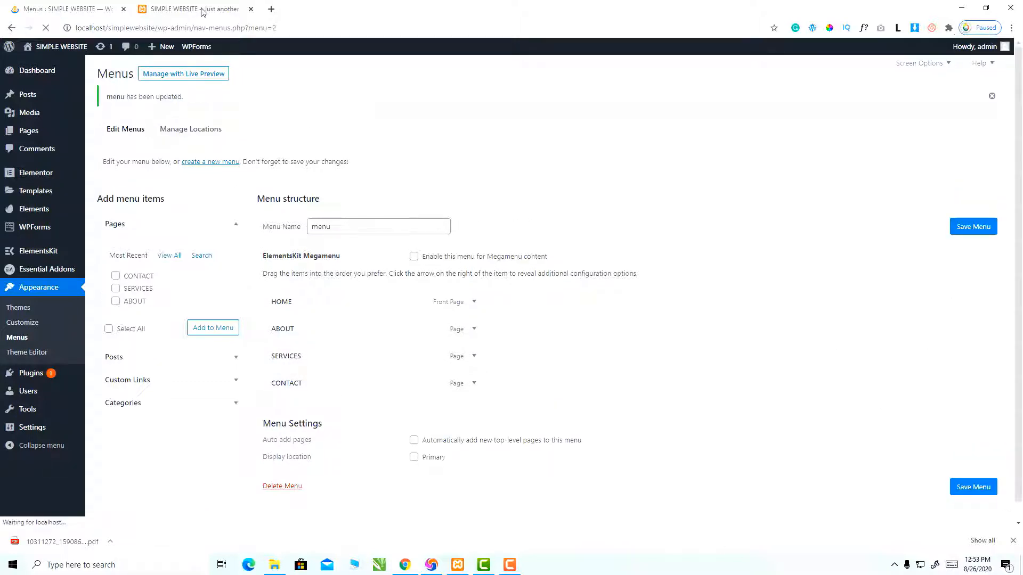
pyautogui.click(59, 46)
pyautogui.click(46, 28)
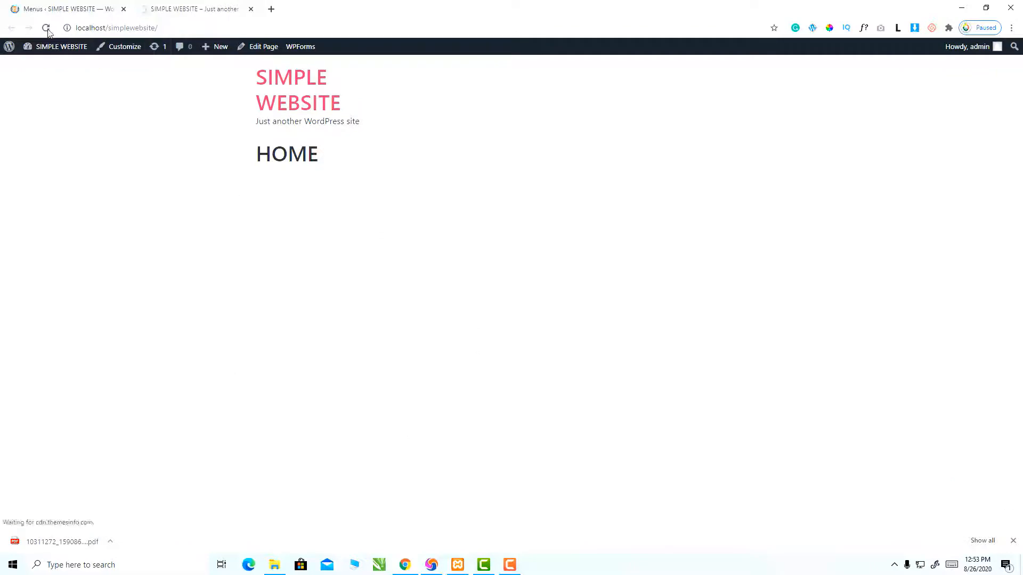
pyautogui.moveTo(59, 48)
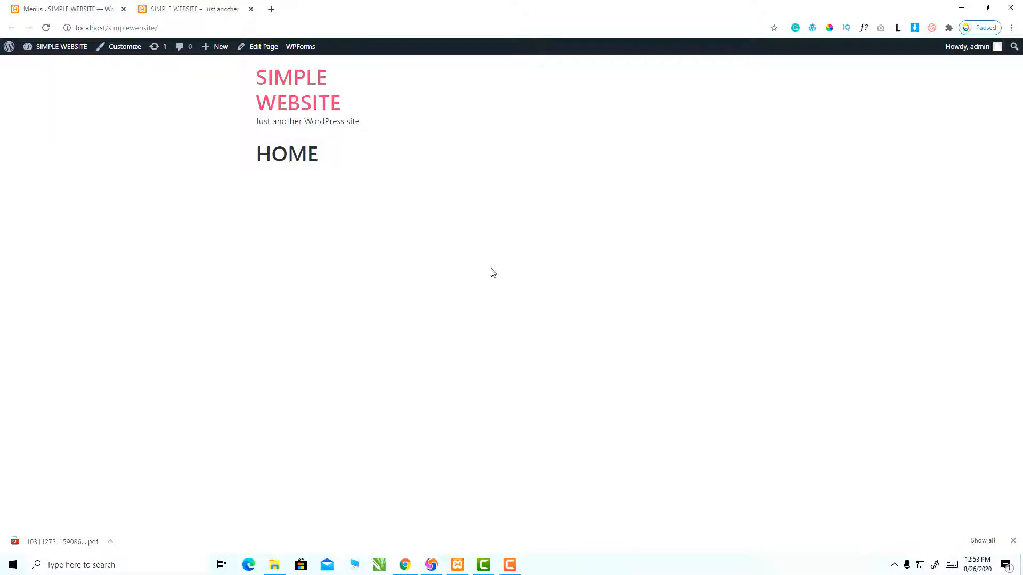
pyautogui.click(66, 11)
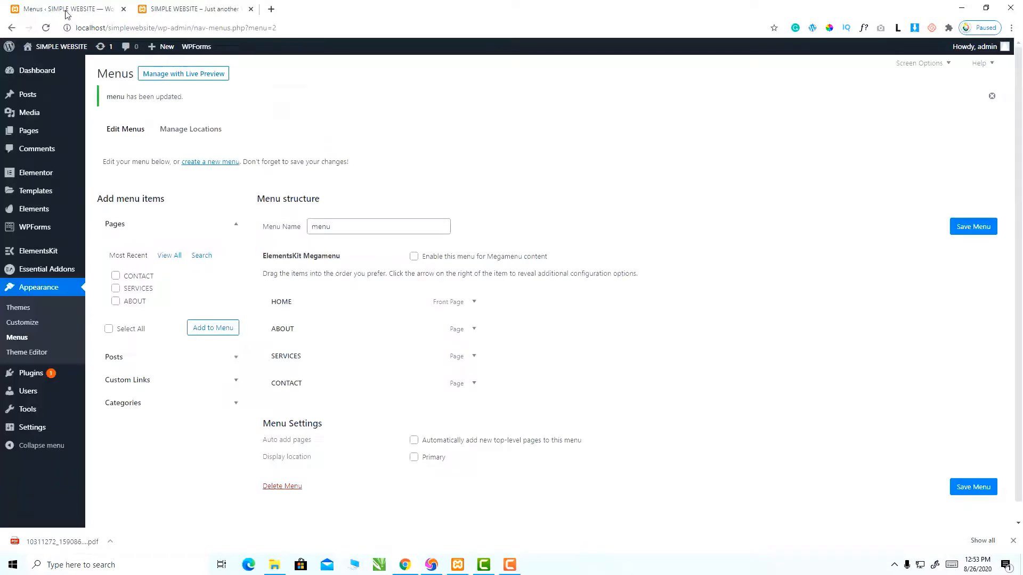
# Step: Open the HOME page from All Pages in Elementor and scroll through the widget panel
pyautogui.moveTo(33, 138)
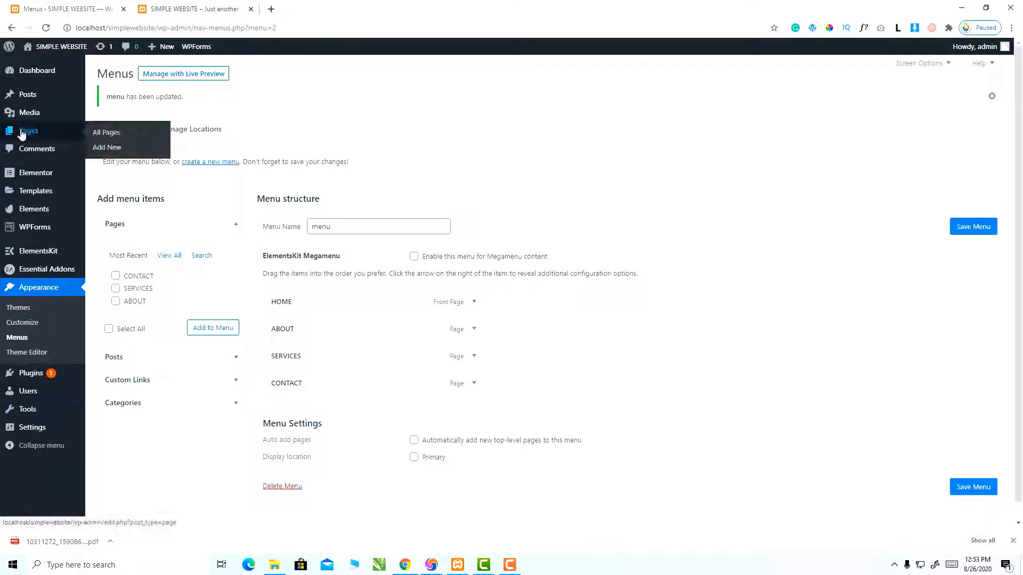
pyautogui.click(112, 137)
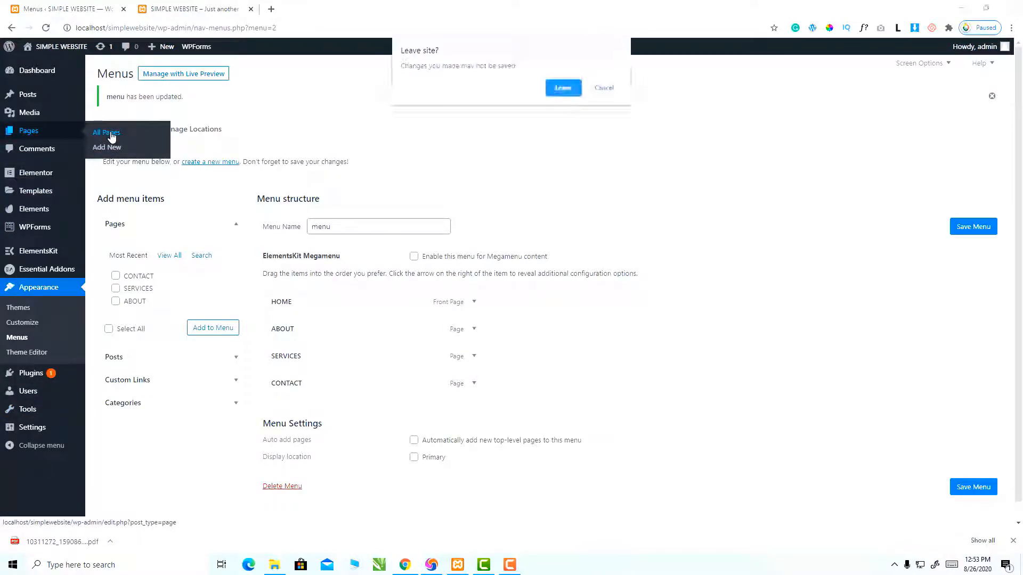
pyautogui.click(566, 90)
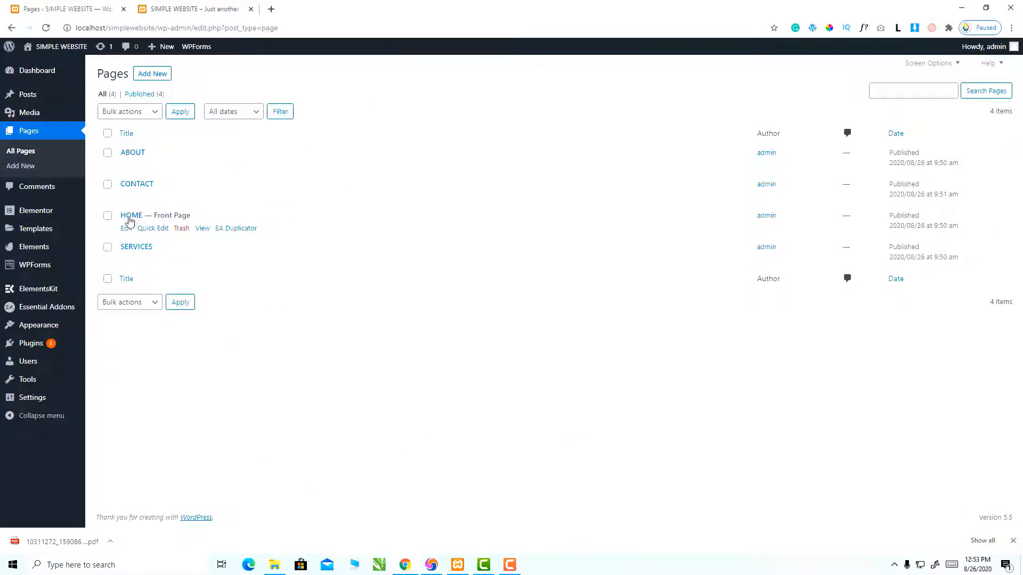
pyautogui.click(132, 216)
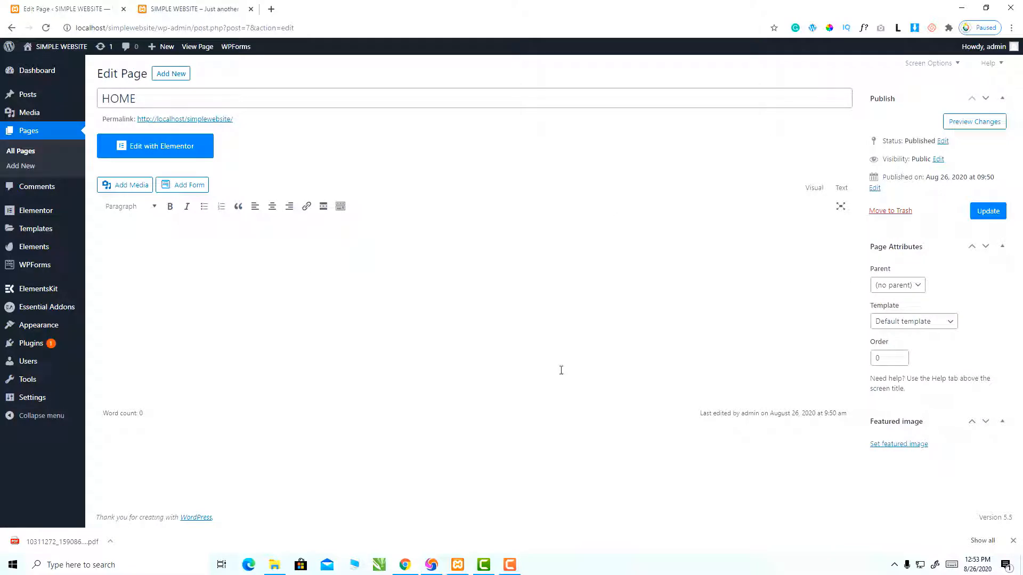
pyautogui.click(159, 152)
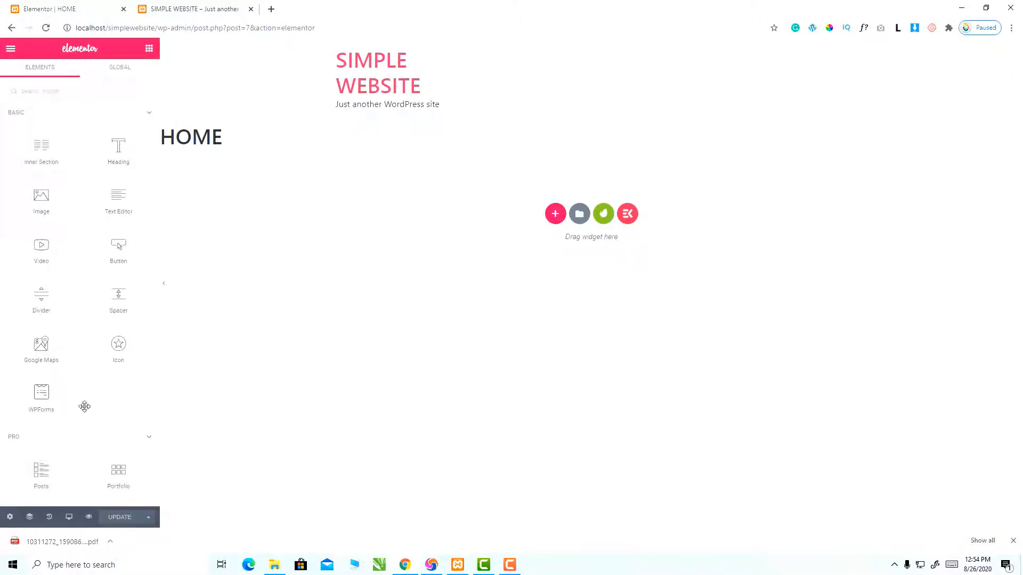
pyautogui.scroll(-5, 135, 357)
pyautogui.scroll(-8, 135, 358)
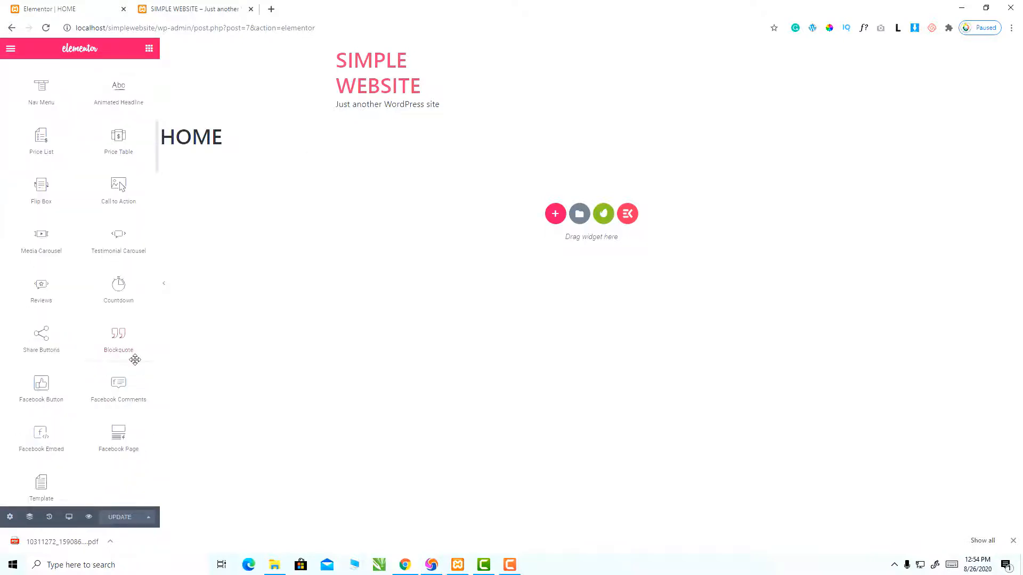
pyautogui.scroll(15, 136, 336)
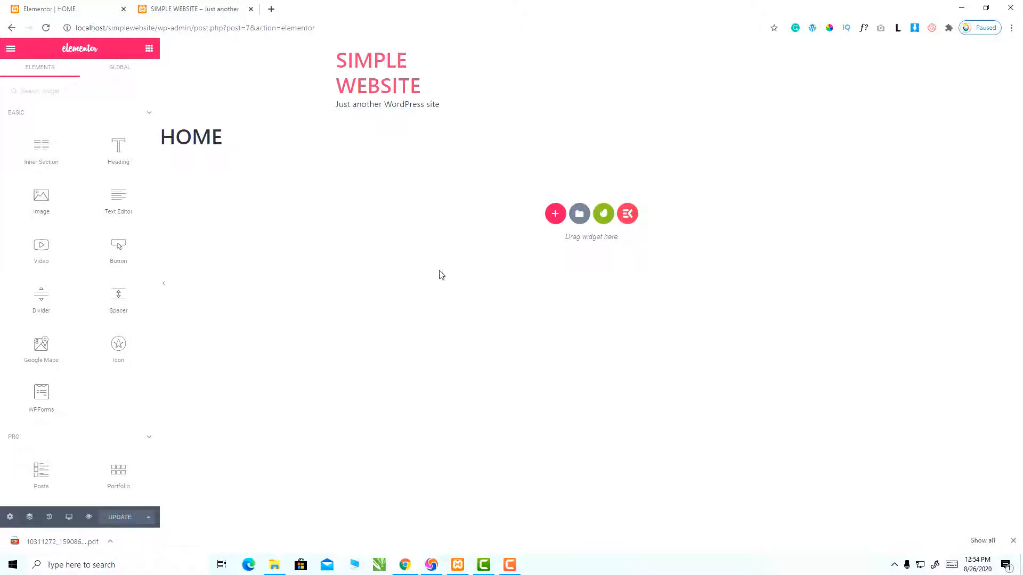
pyautogui.click(555, 216)
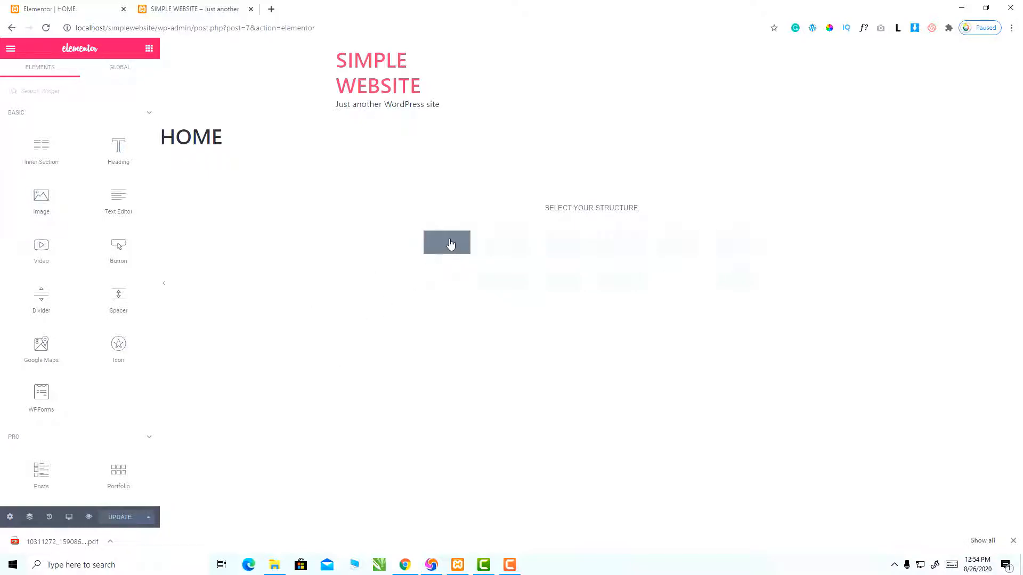
pyautogui.click(450, 244)
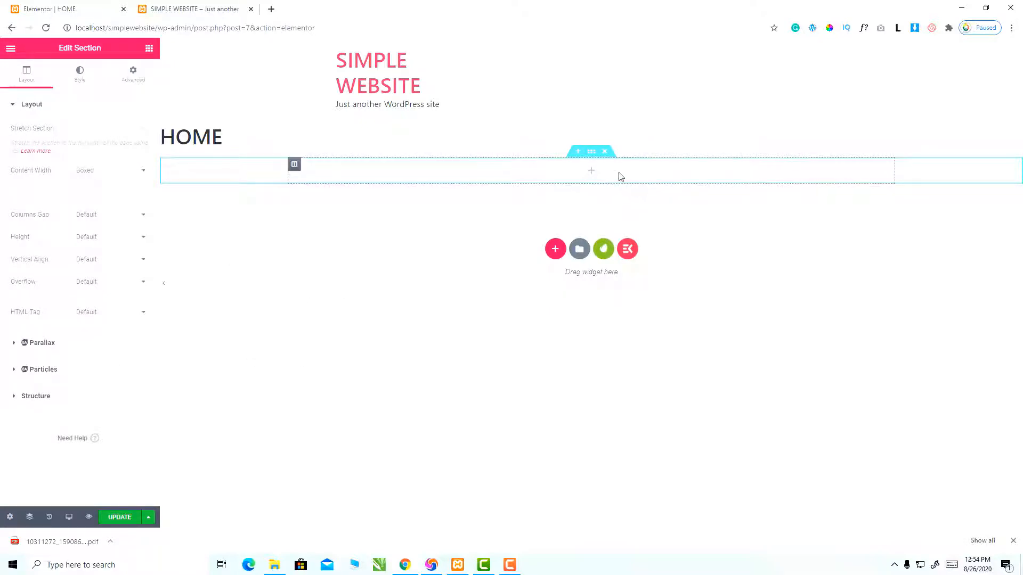
pyautogui.click(149, 48)
pyautogui.moveTo(116, 151); pyautogui.dragTo(510, 172)
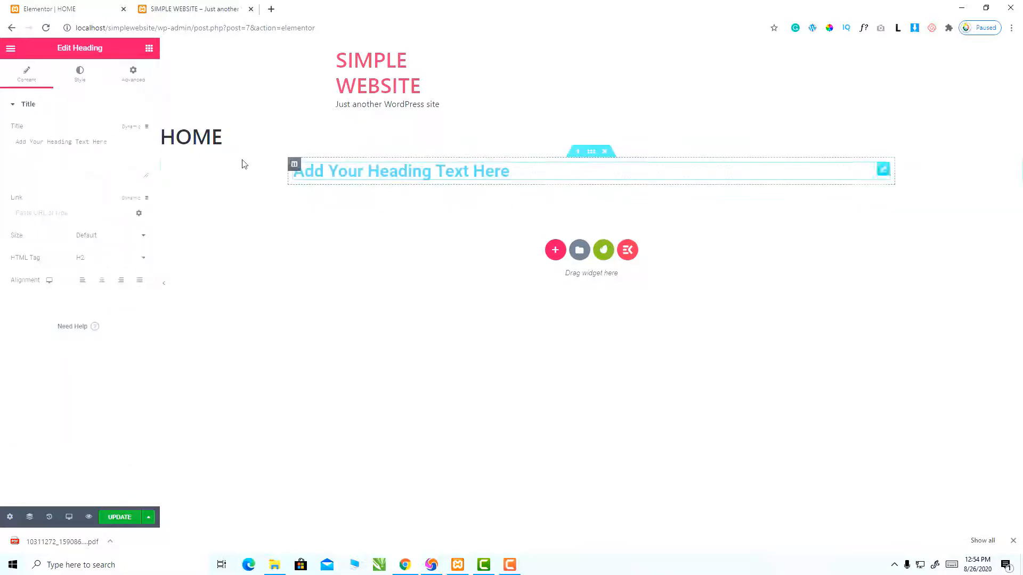
pyautogui.moveTo(111, 144); pyautogui.dragTo(2, 142)
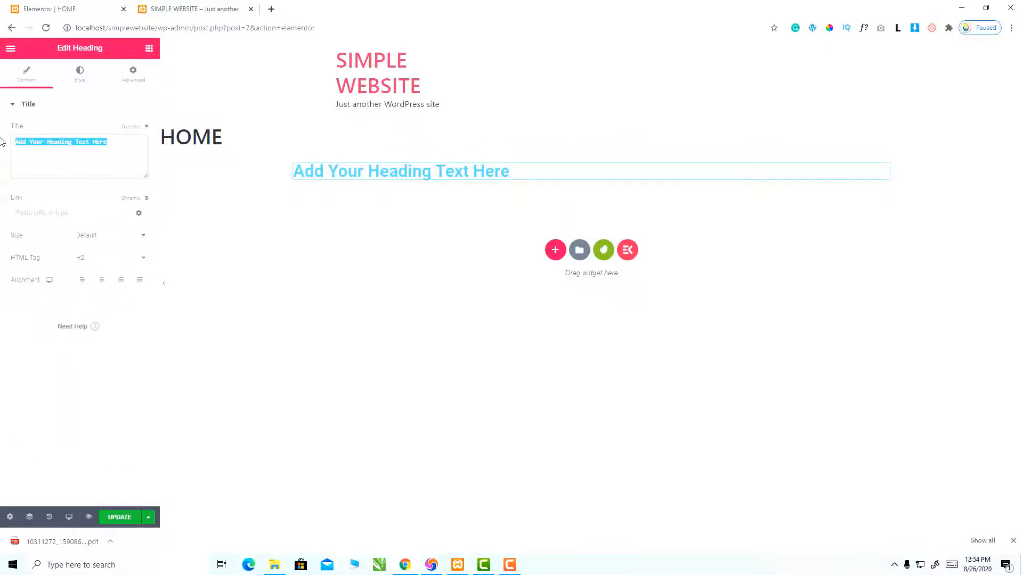
pyautogui.write('amazing we')
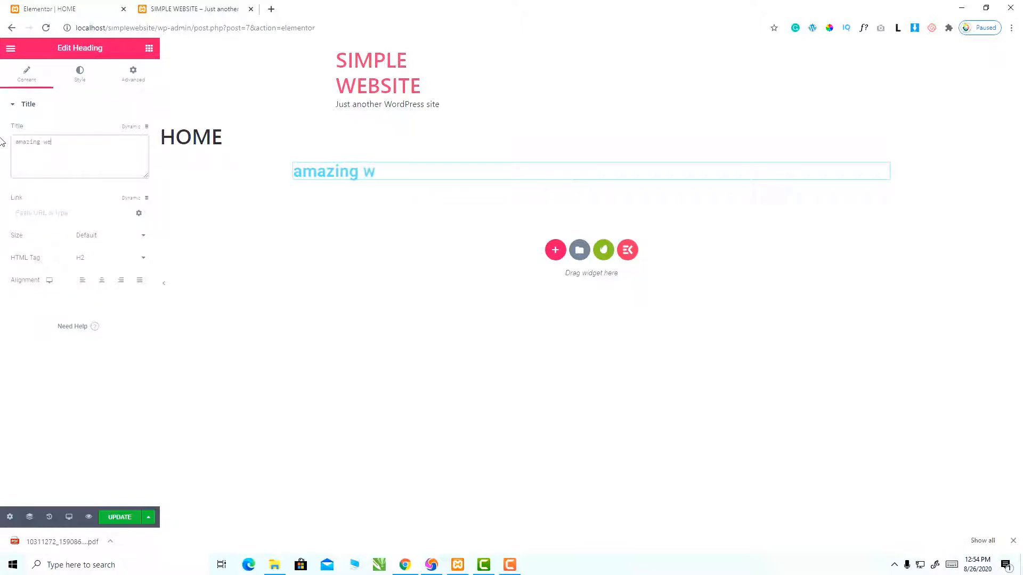
pyautogui.write('bdesign com')
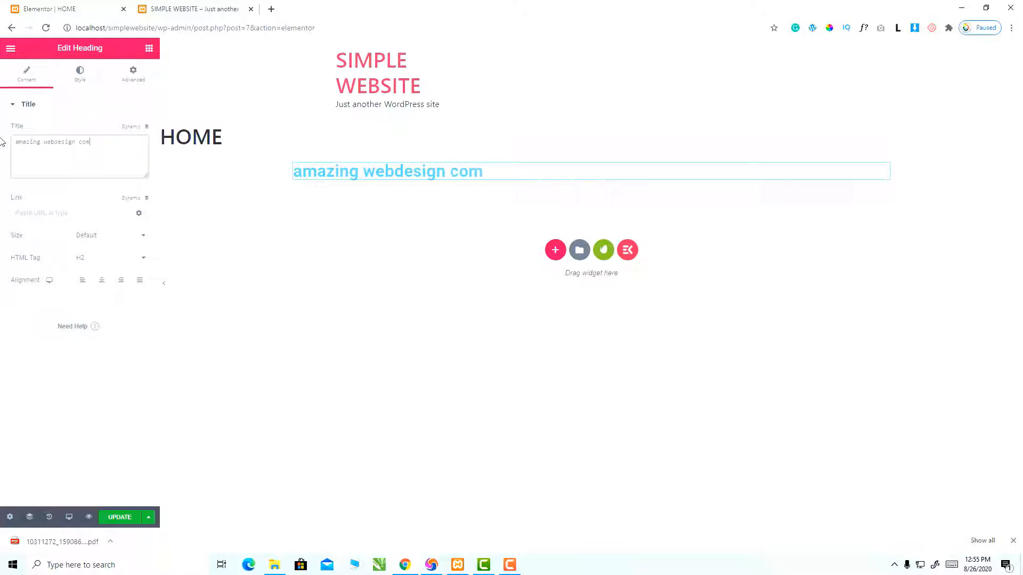
pyautogui.press('BackSpace')
pyautogui.write('ncept')
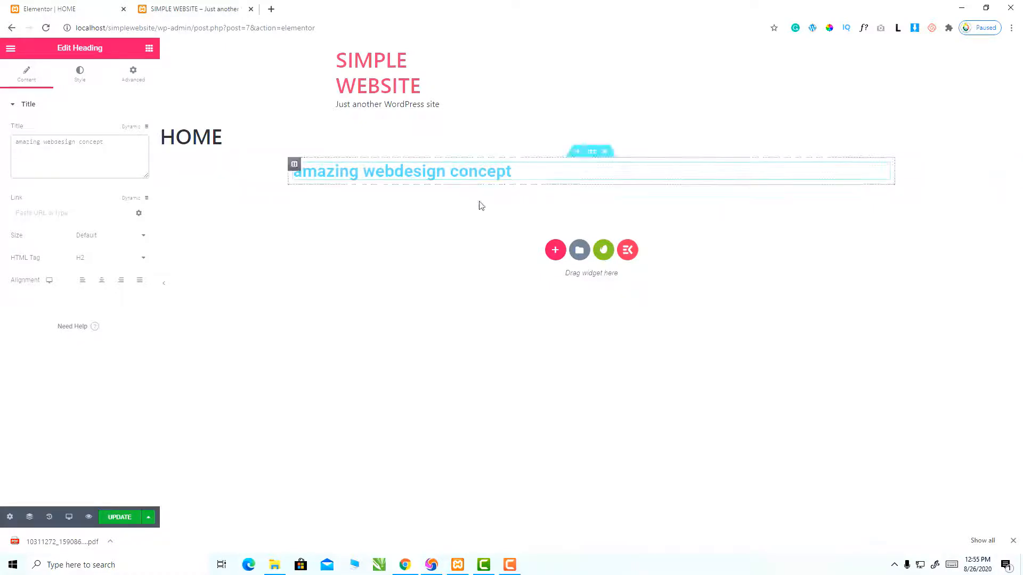
pyautogui.click(80, 75)
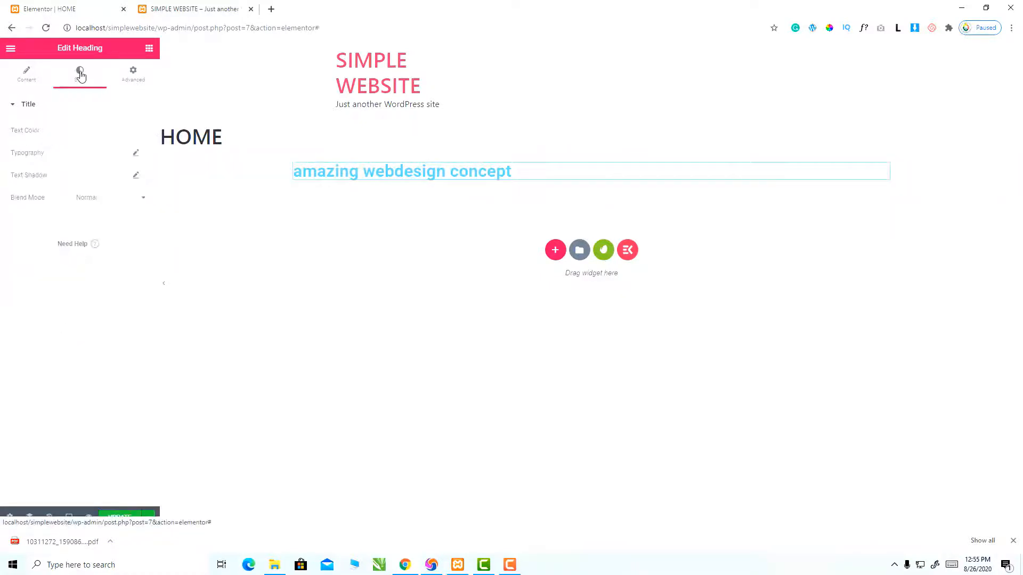
pyautogui.click(139, 133)
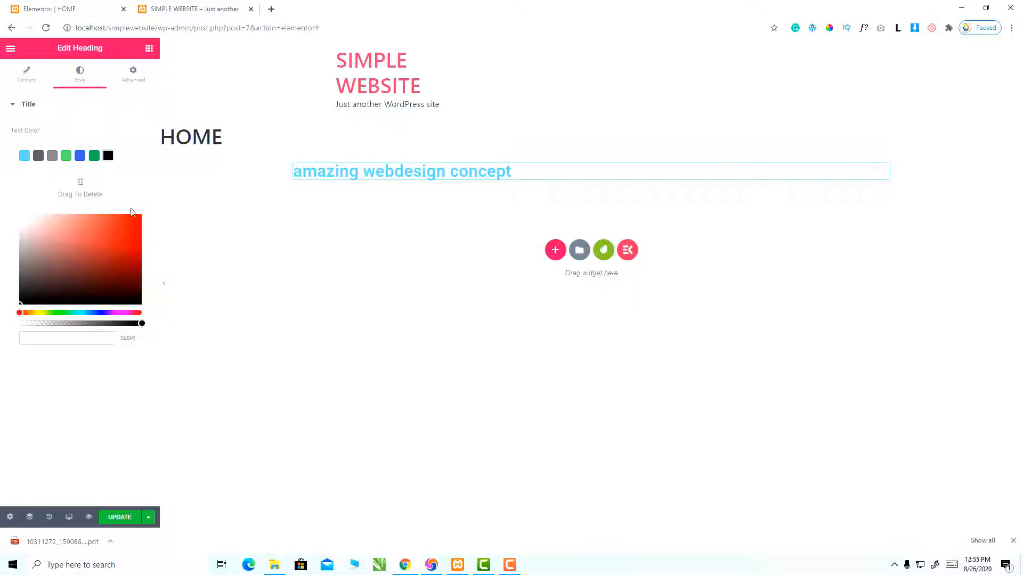
pyautogui.moveTo(133, 224); pyautogui.dragTo(149, 217)
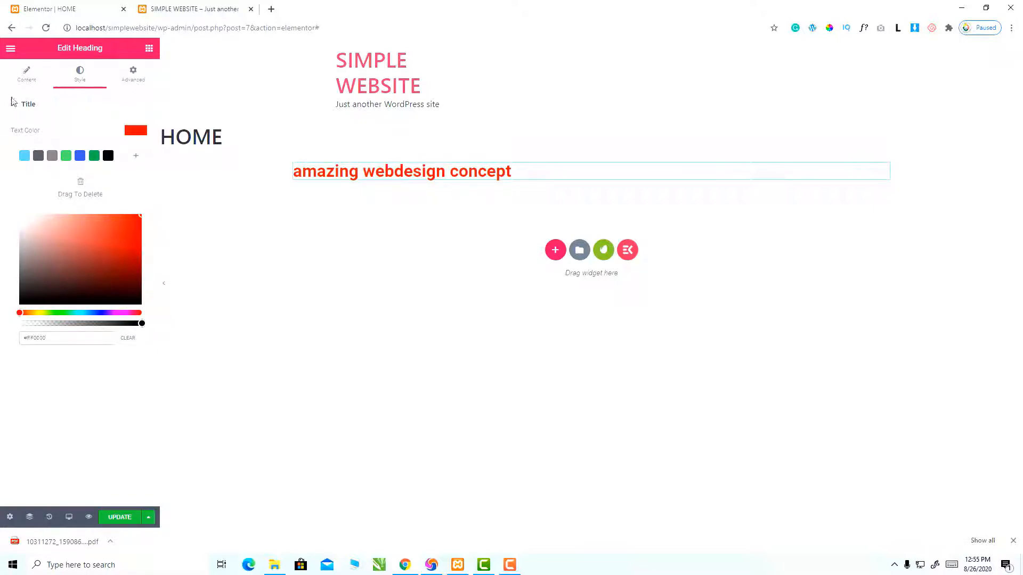
pyautogui.click(124, 393)
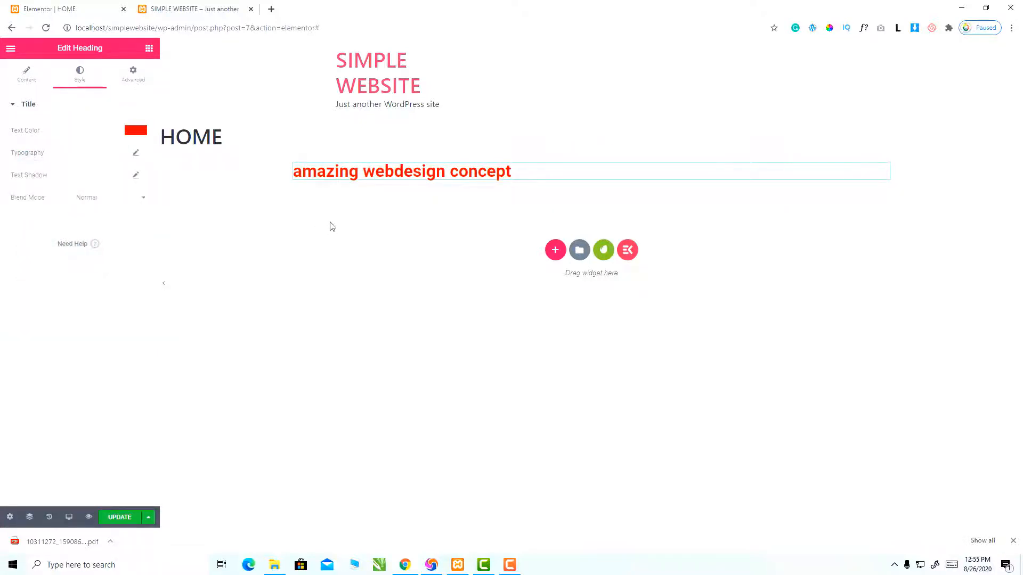
pyautogui.click(136, 156)
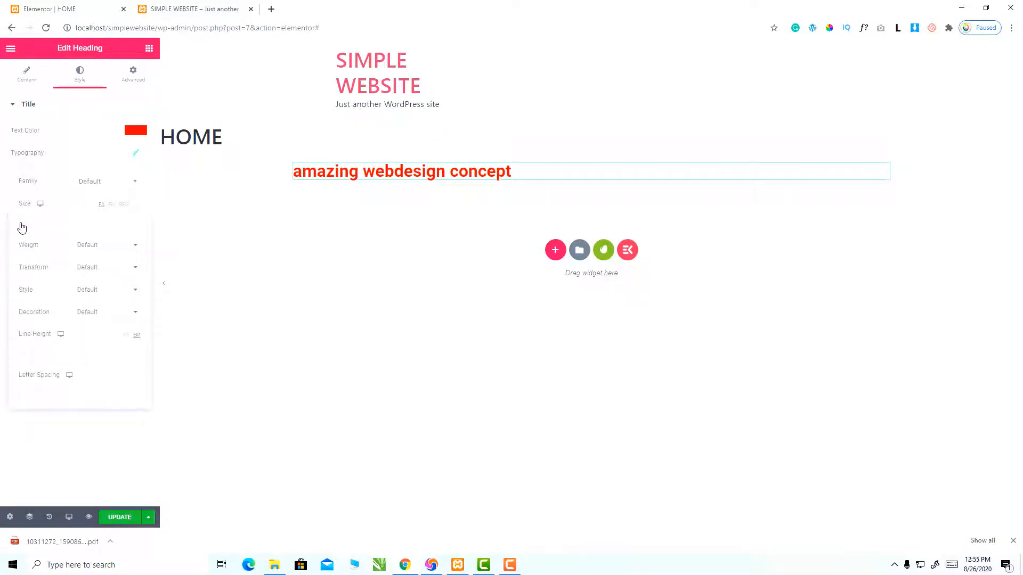
pyautogui.click(55, 226)
pyautogui.moveTo(55, 225)
pyautogui.mouseDown()
pyautogui.moveTo(86, 229)
pyautogui.moveTo(52, 233)
pyautogui.mouseUp()
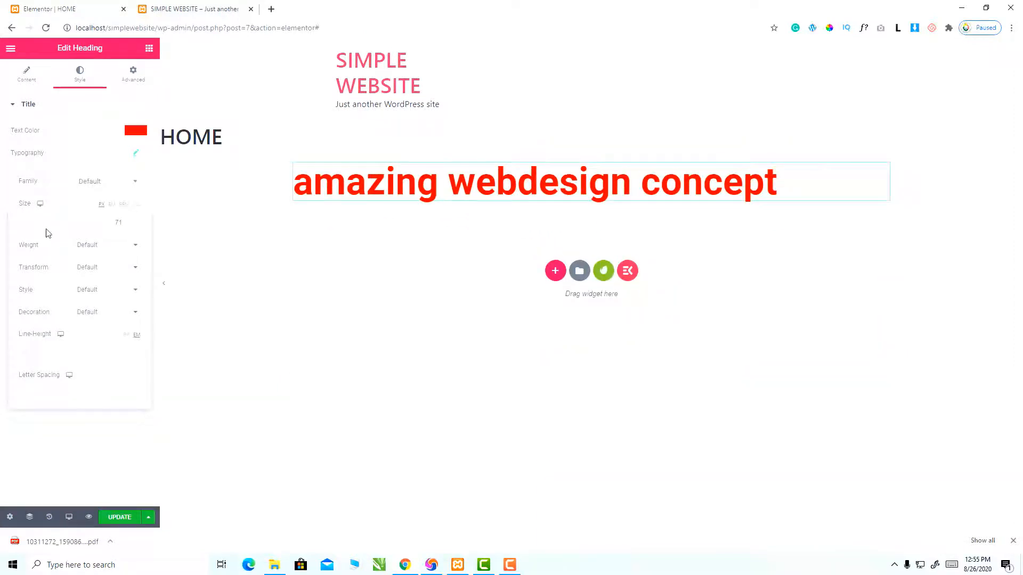
pyautogui.click(135, 246)
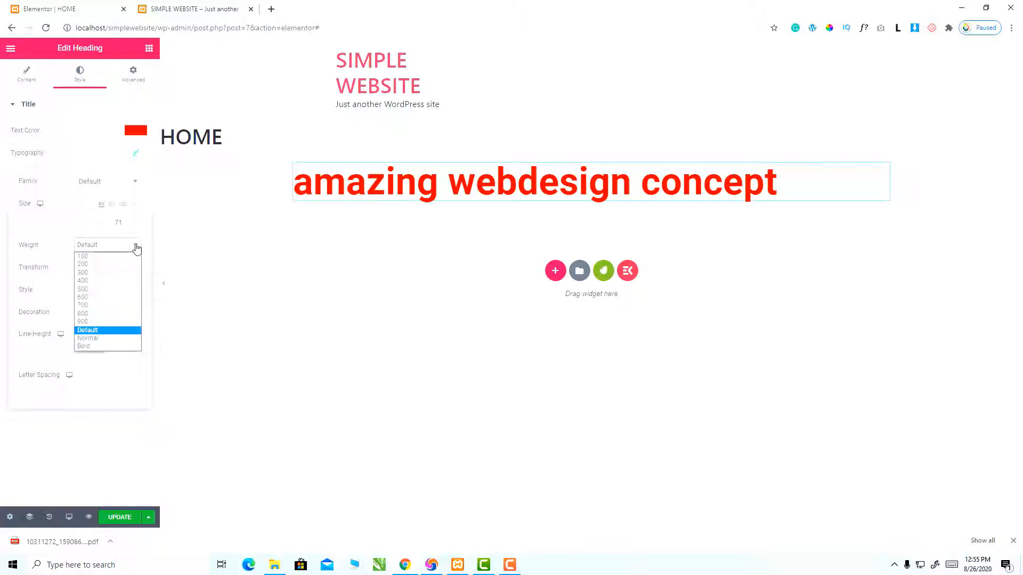
pyautogui.click(90, 322)
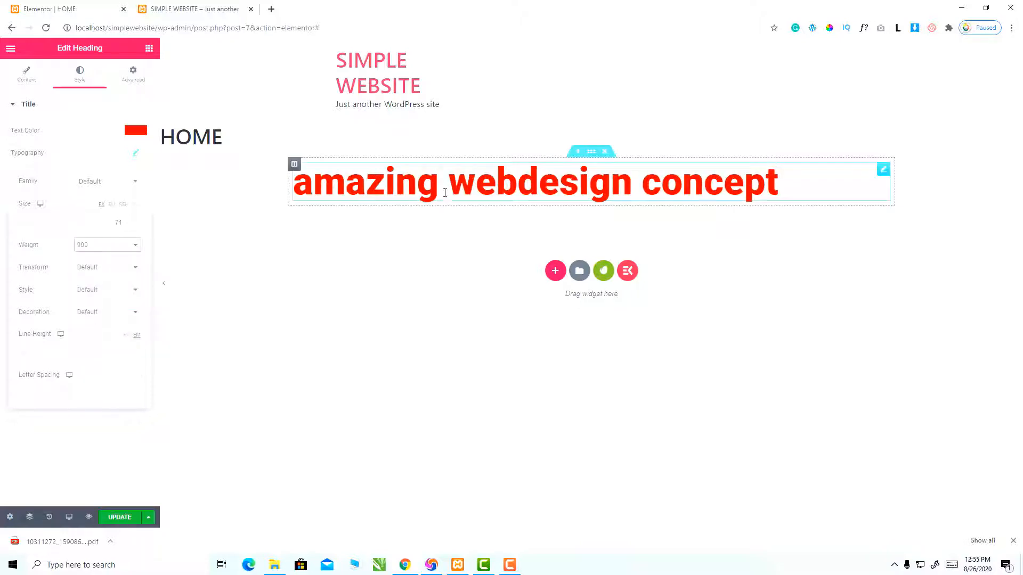
pyautogui.click(135, 271)
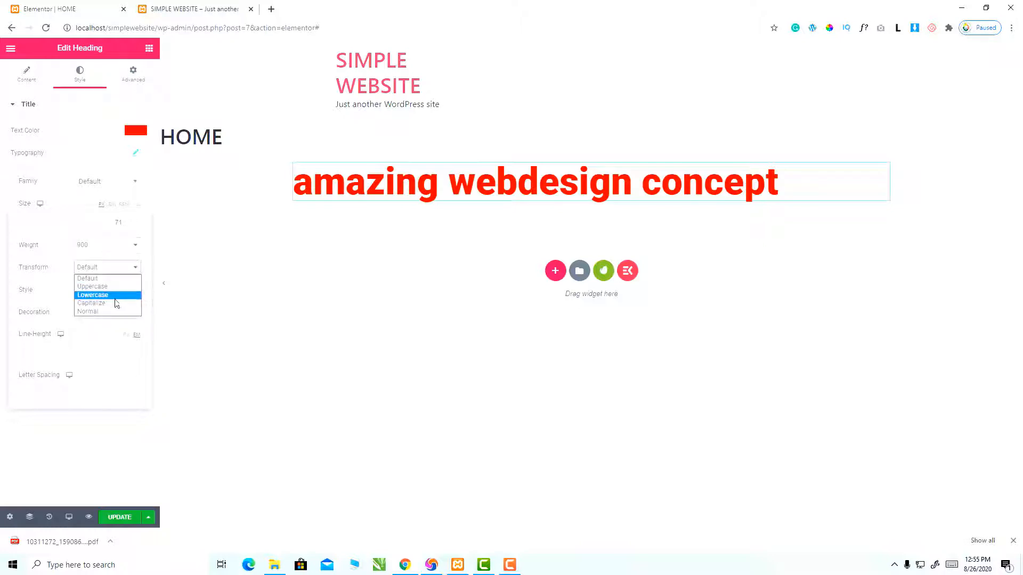
pyautogui.click(102, 303)
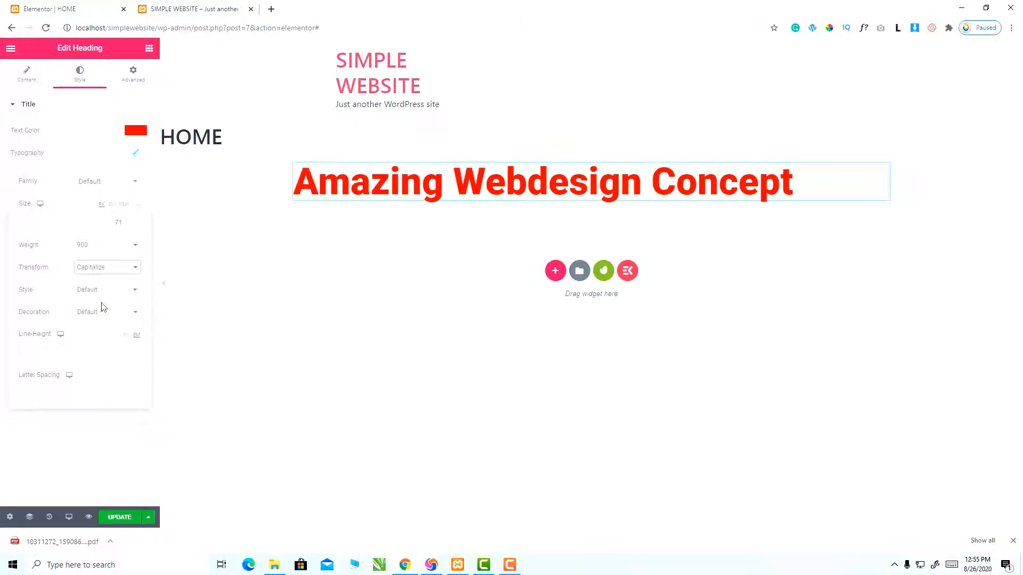
pyautogui.click(132, 270)
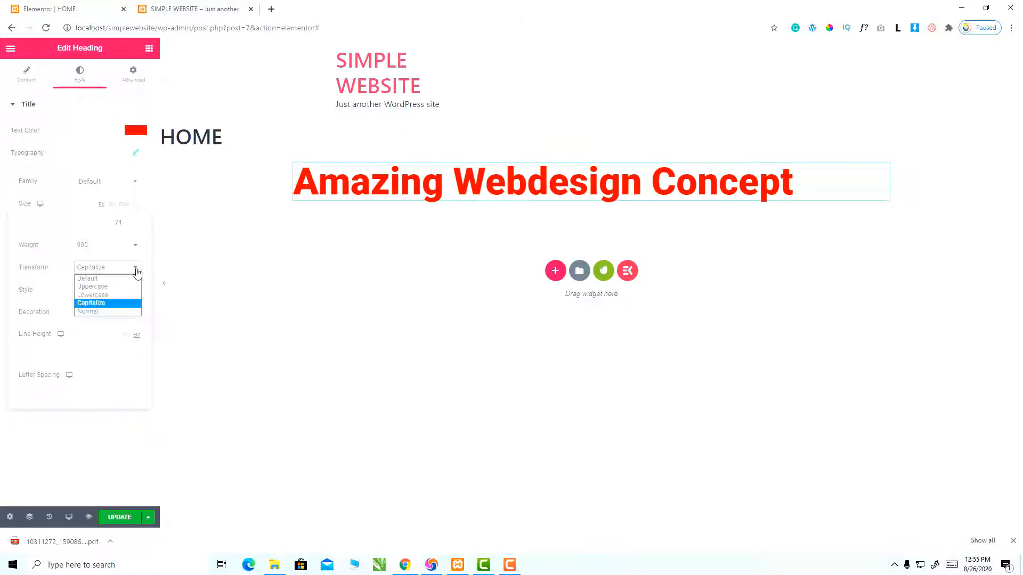
pyautogui.click(107, 286)
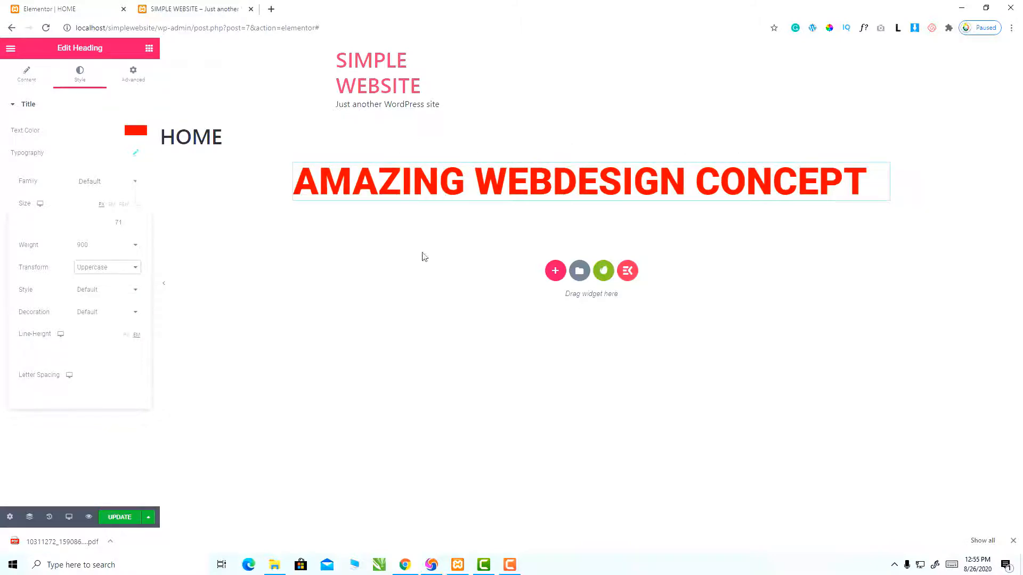
pyautogui.click(129, 475)
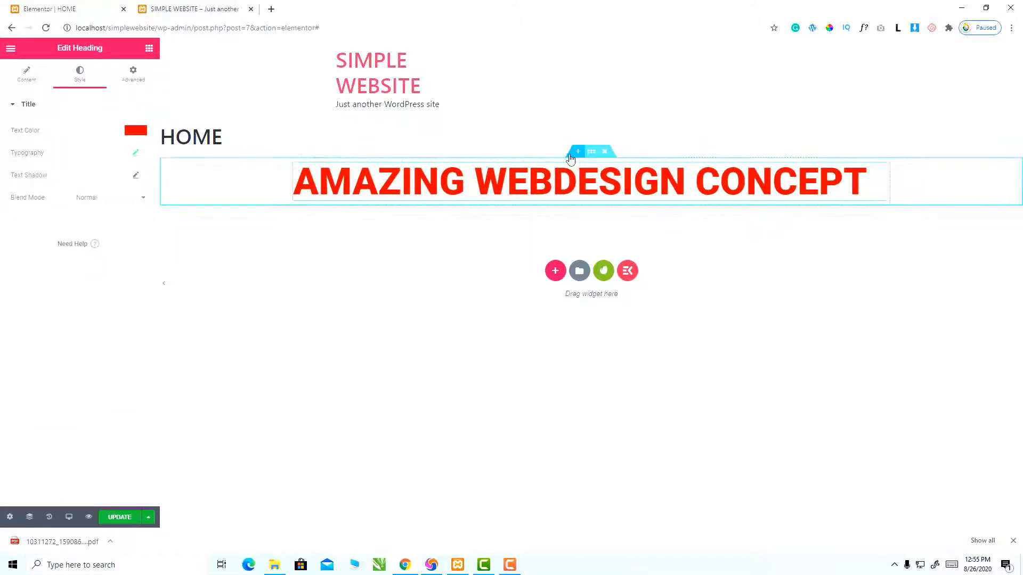
pyautogui.click(604, 152)
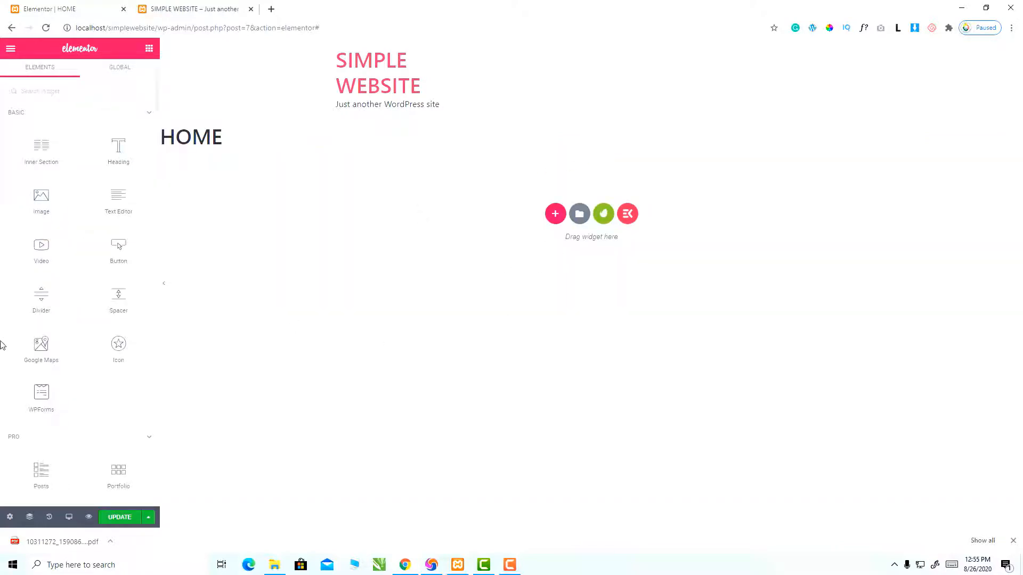
# Step: Add an Image widget and fill it with the uploaded wp-wtyczki-wordpress picture
pyautogui.moveTo(41, 198); pyautogui.dragTo(532, 209)
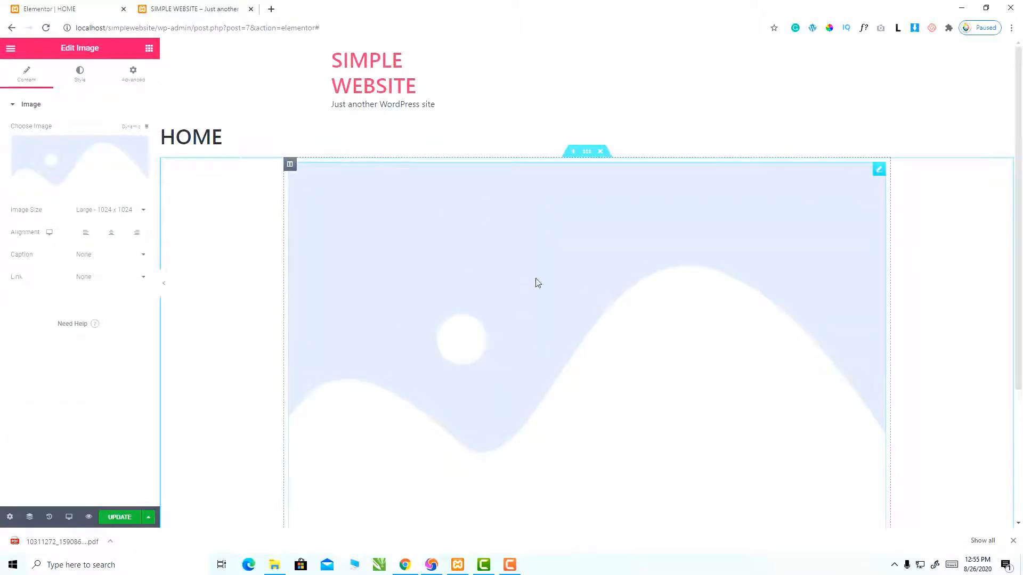
pyautogui.scroll(-3, 568, 285)
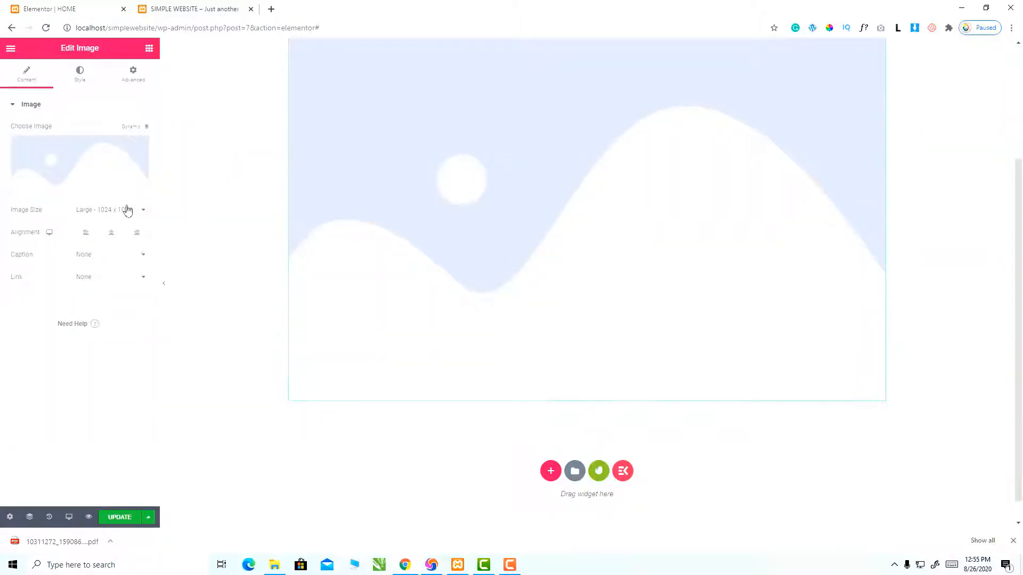
pyautogui.click(58, 168)
pyautogui.click(526, 276)
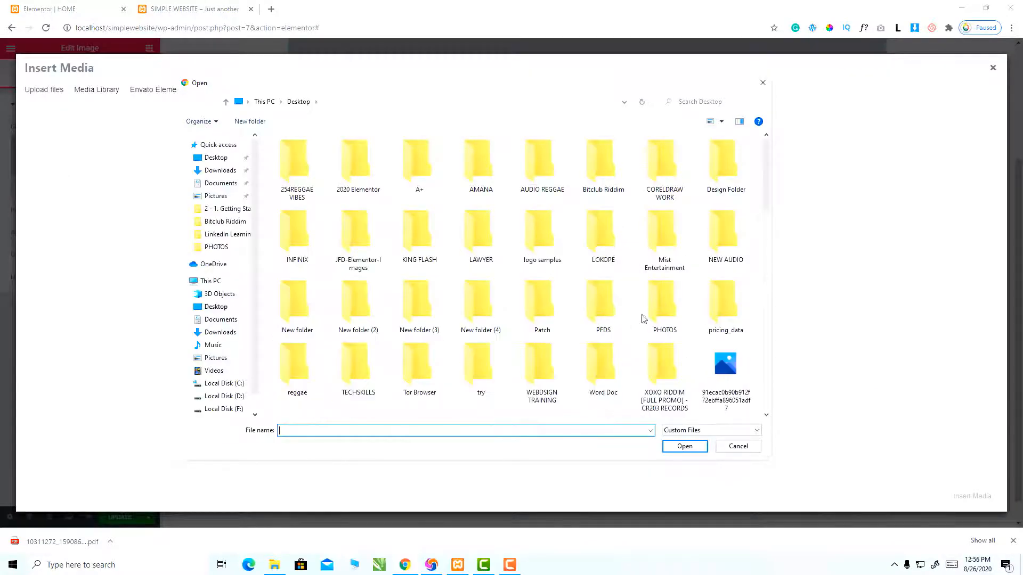
pyautogui.scroll(-5, 586, 351)
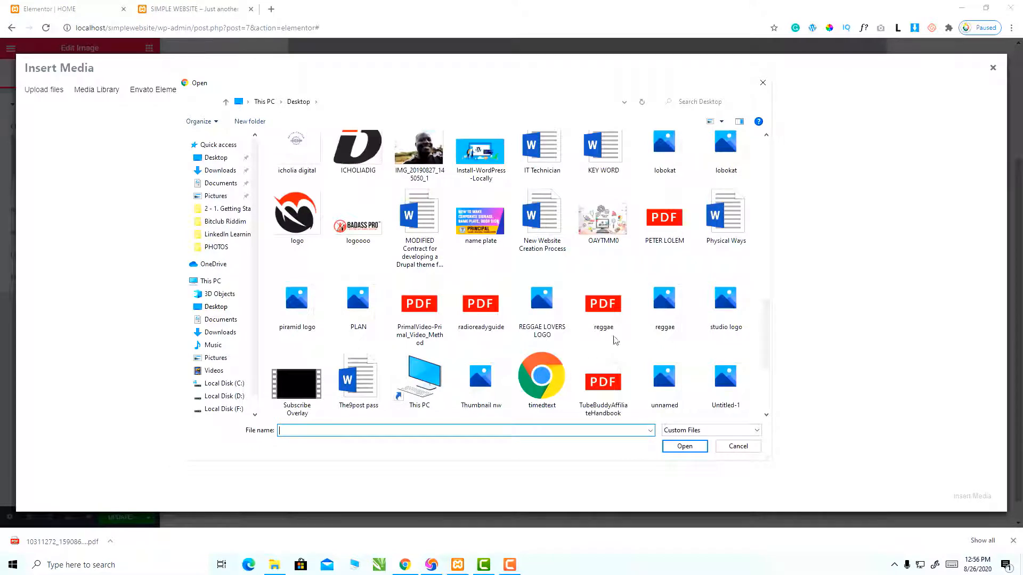
pyautogui.scroll(-3, 522, 379)
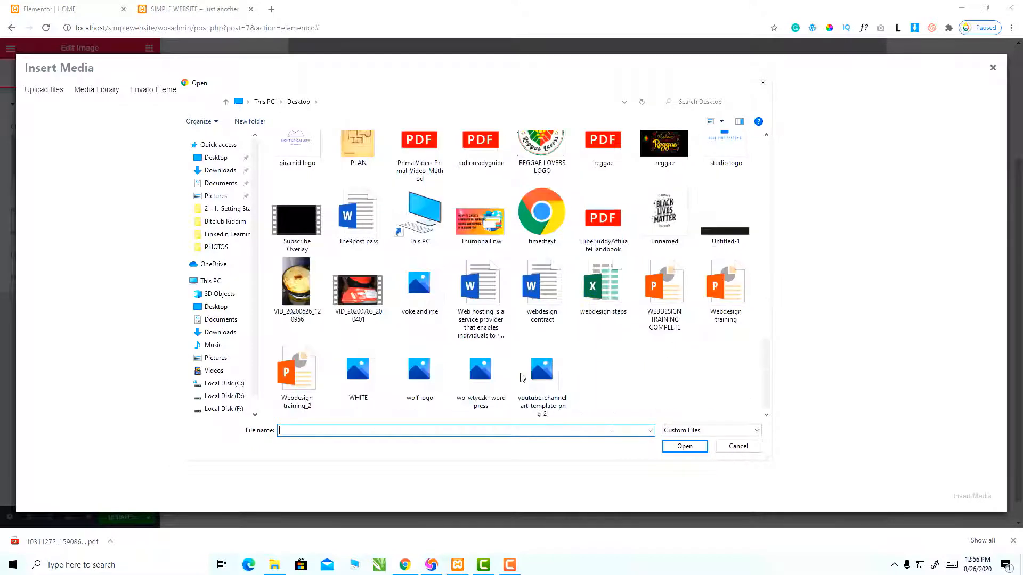
pyautogui.click(498, 394)
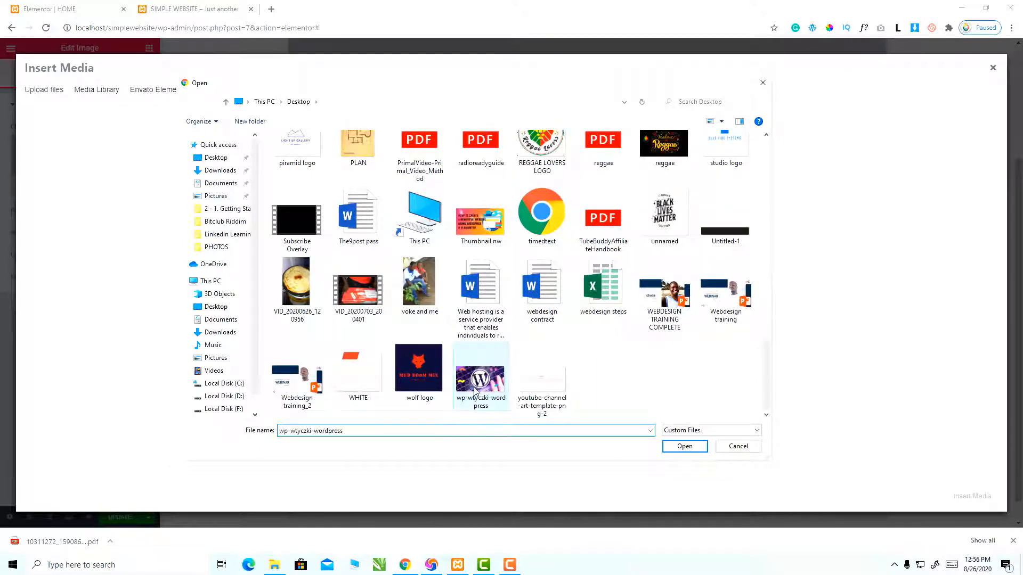
pyautogui.click(684, 446)
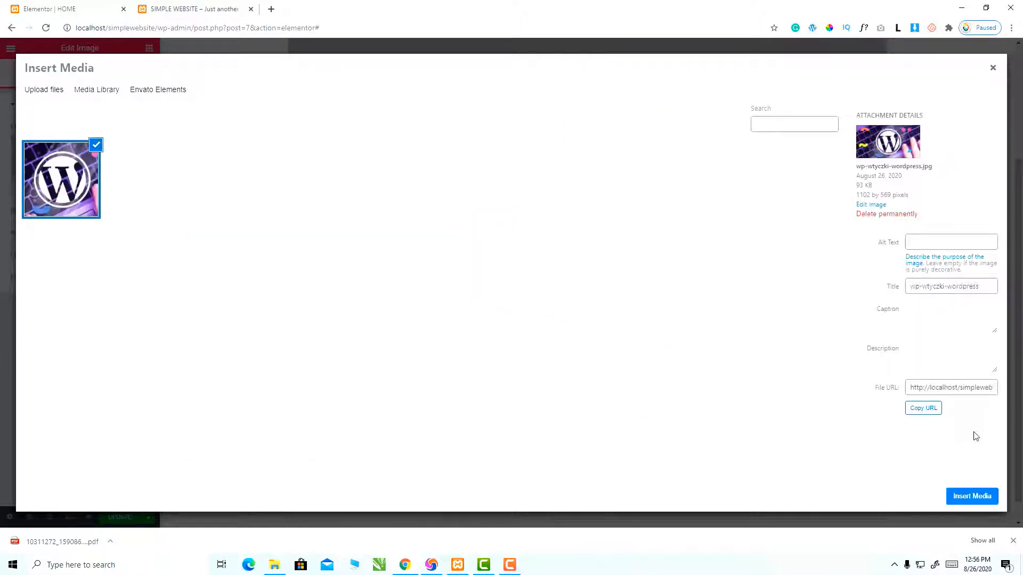
pyautogui.click(971, 497)
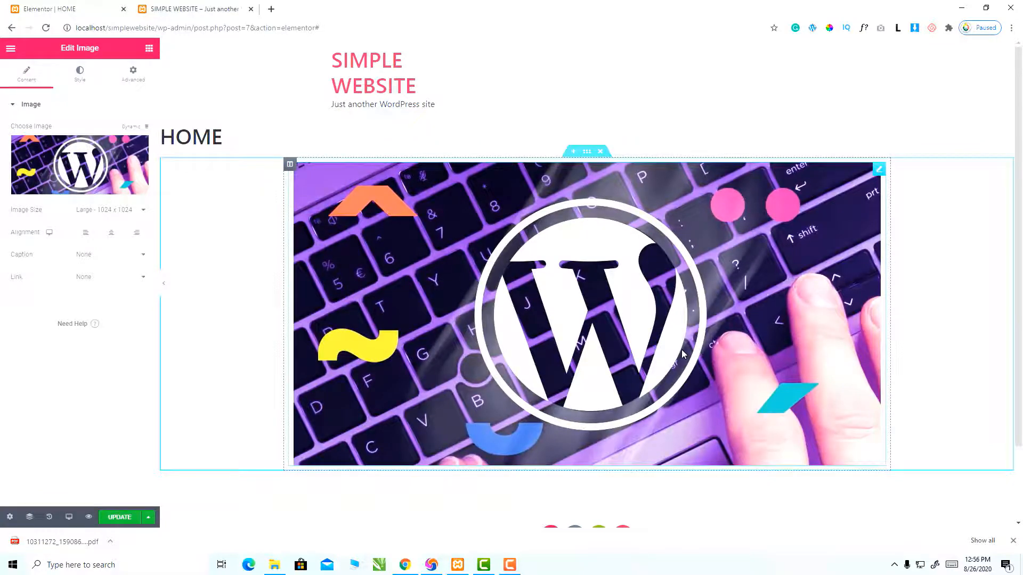
pyautogui.scroll(-2, 681, 349)
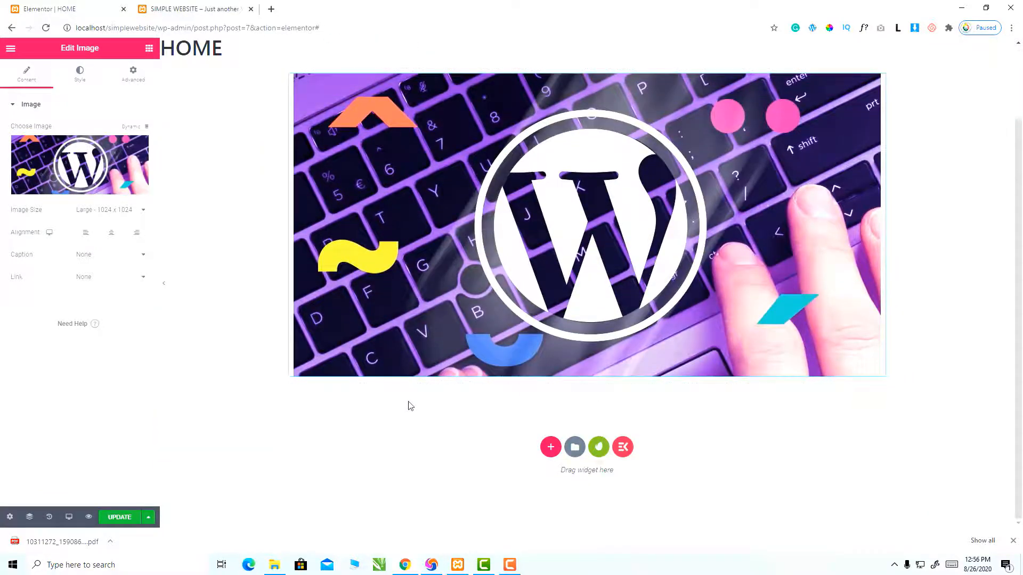
# Step: Add a Button widget below the image, then delete the section holding both
pyautogui.click(149, 49)
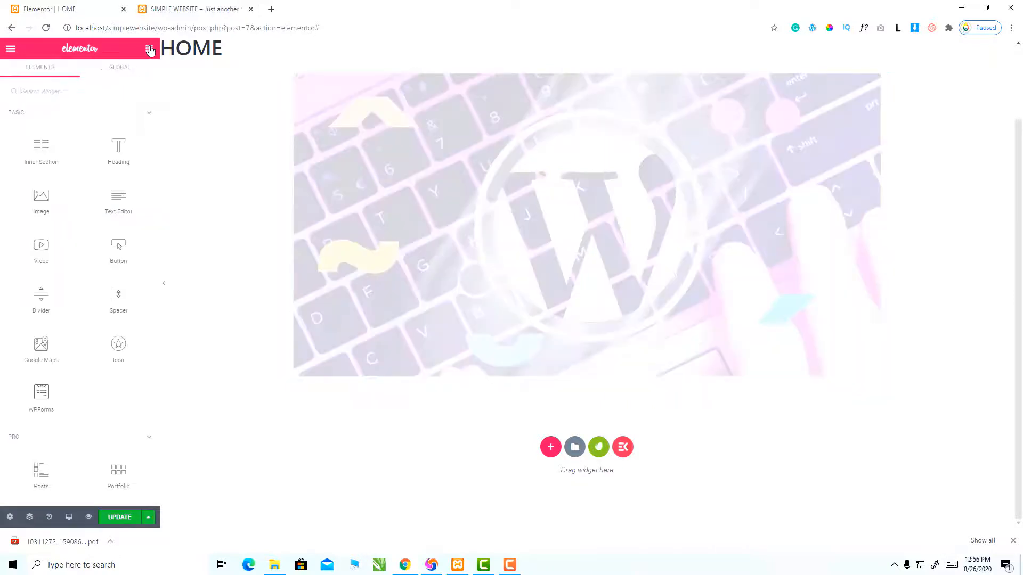
pyautogui.moveTo(120, 250); pyautogui.dragTo(457, 368)
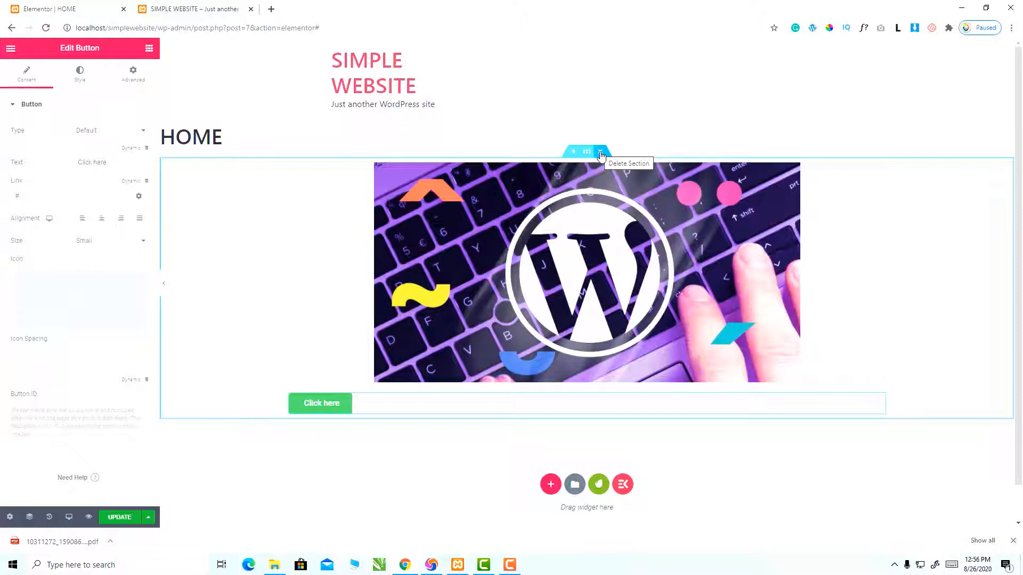
pyautogui.click(600, 152)
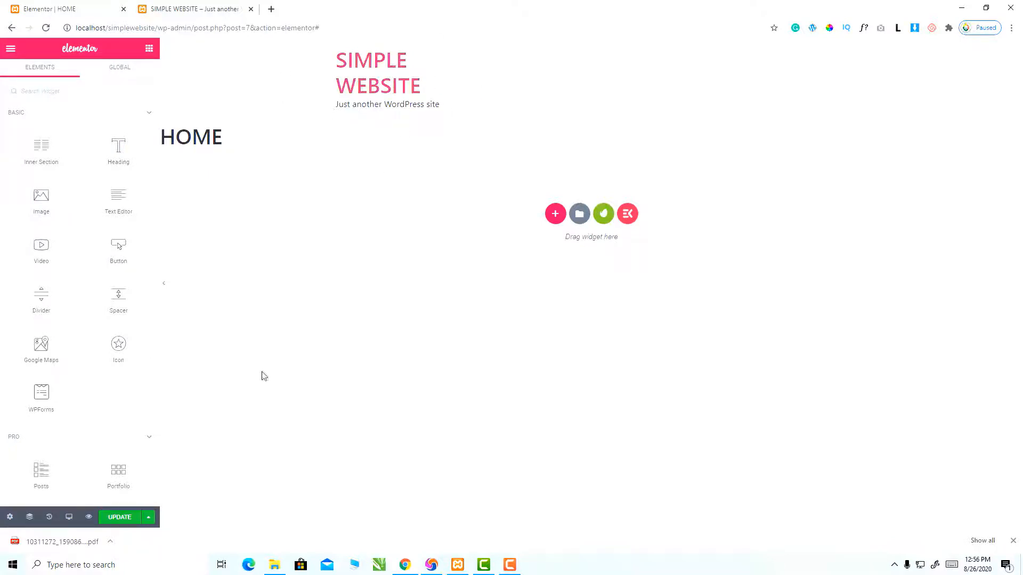
pyautogui.scroll(-1, 116, 461)
pyautogui.scroll(-5, 117, 462)
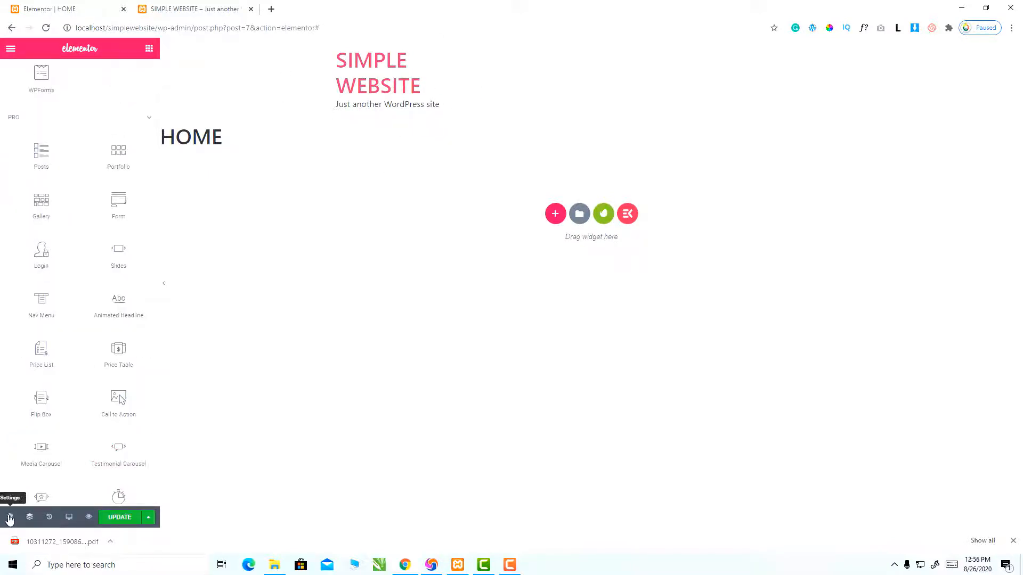
# Step: Set the HOME page's Page Layout to Elementor Canvas in page settings
pyautogui.click(9, 517)
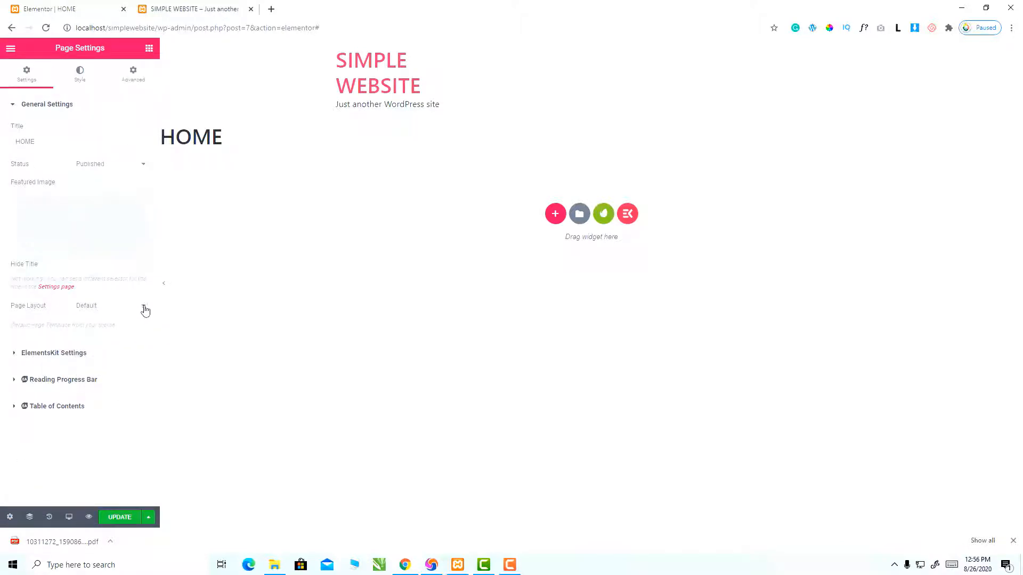
pyautogui.click(144, 307)
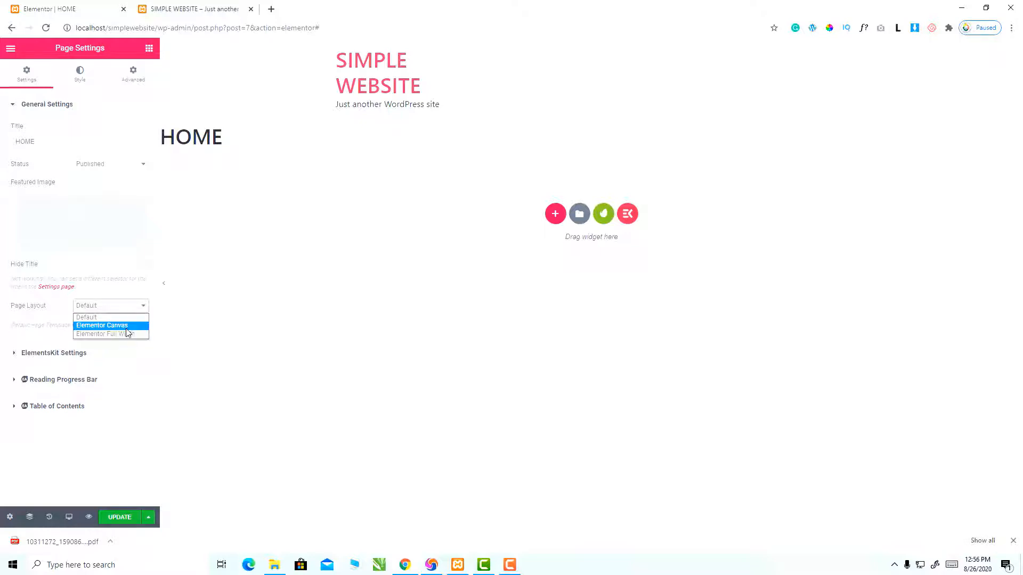
pyautogui.click(127, 327)
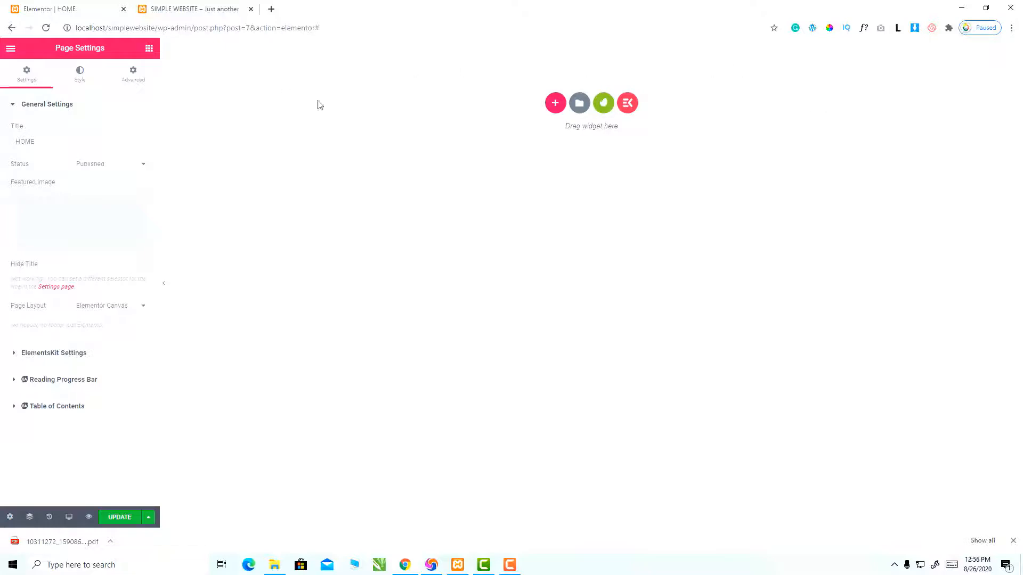
# Step: Update the HOME page and reload the live site to confirm the blank canvas
pyautogui.click(189, 9)
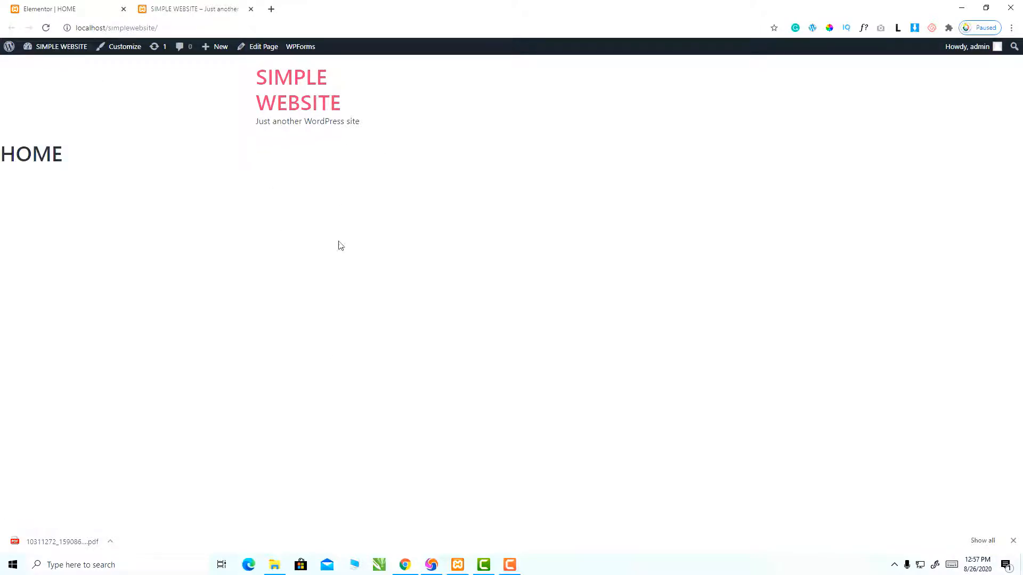
pyautogui.click(79, 13)
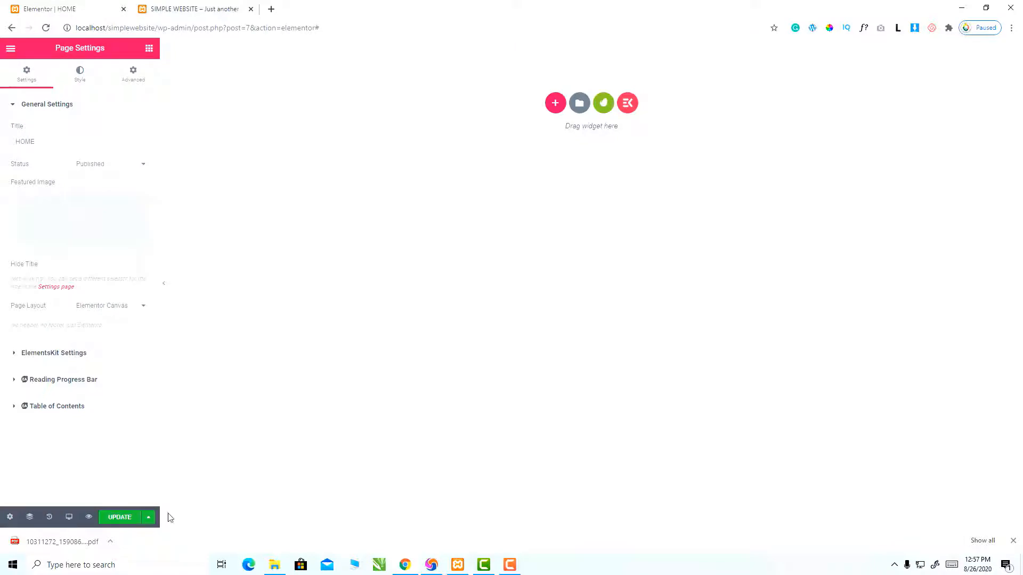
pyautogui.click(128, 522)
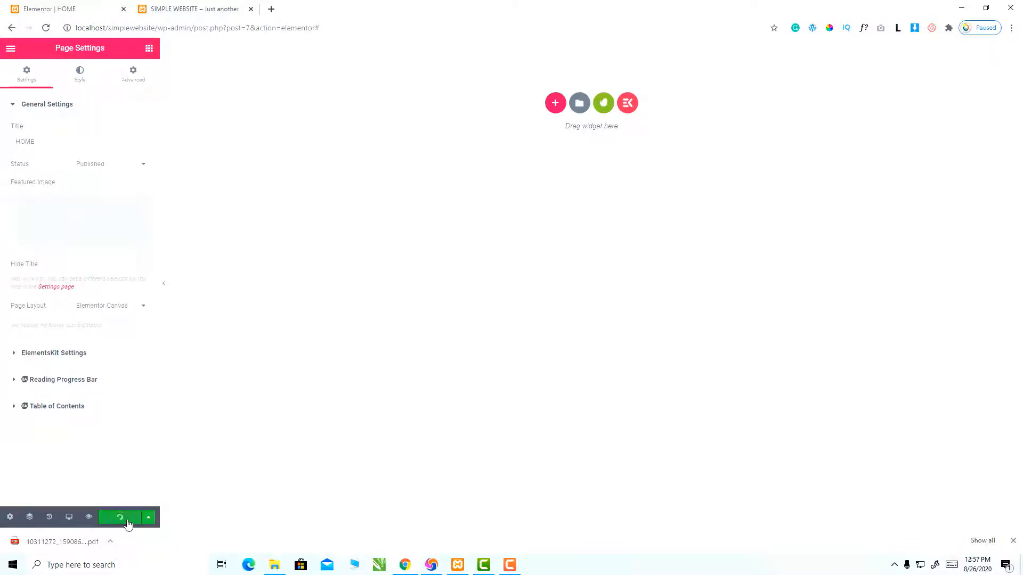
pyautogui.click(220, 12)
pyautogui.click(46, 28)
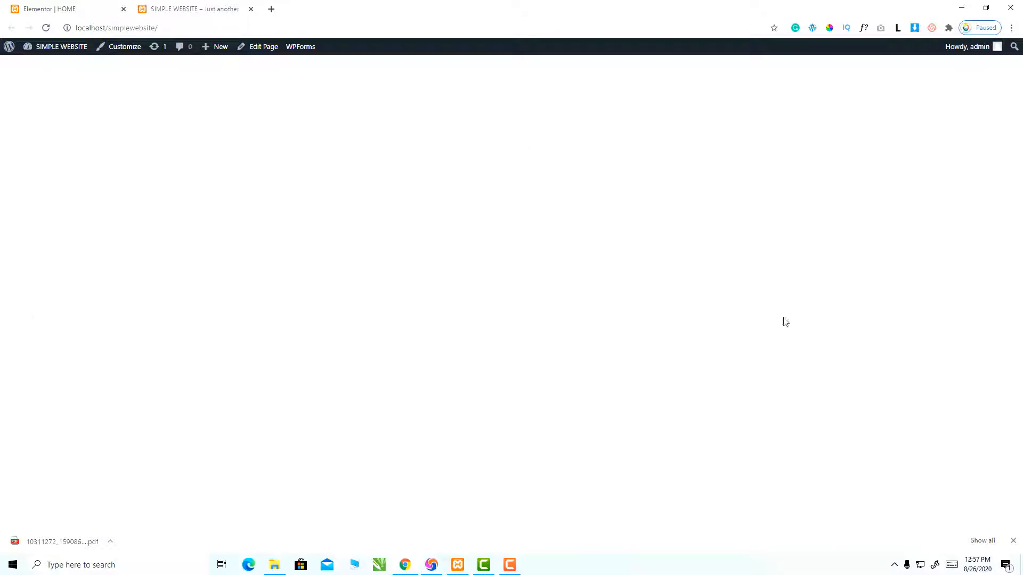
pyautogui.click(69, 6)
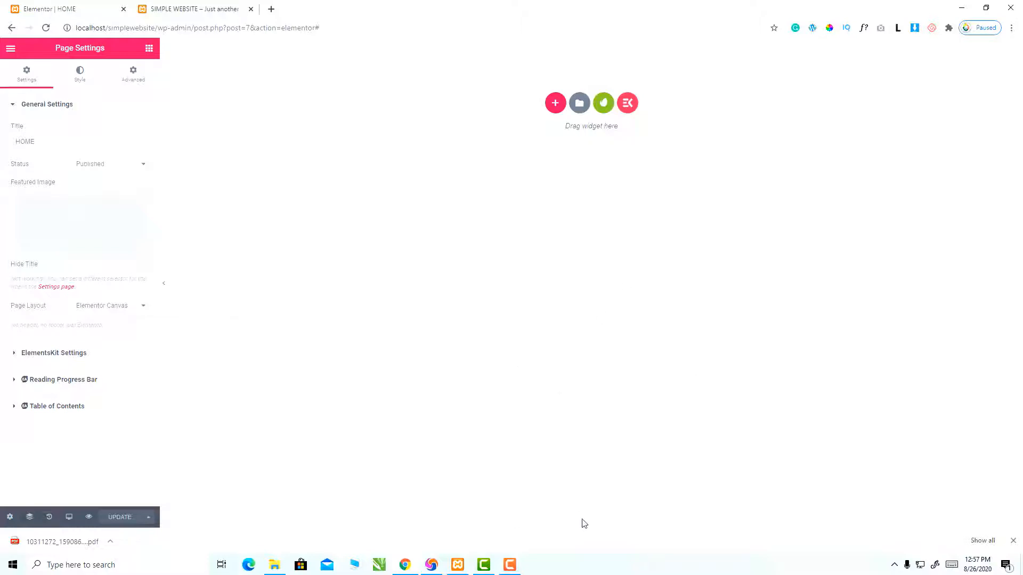
# Step: Open the ElementsKit template library on its Headers category and browse the templates
pyautogui.click(629, 109)
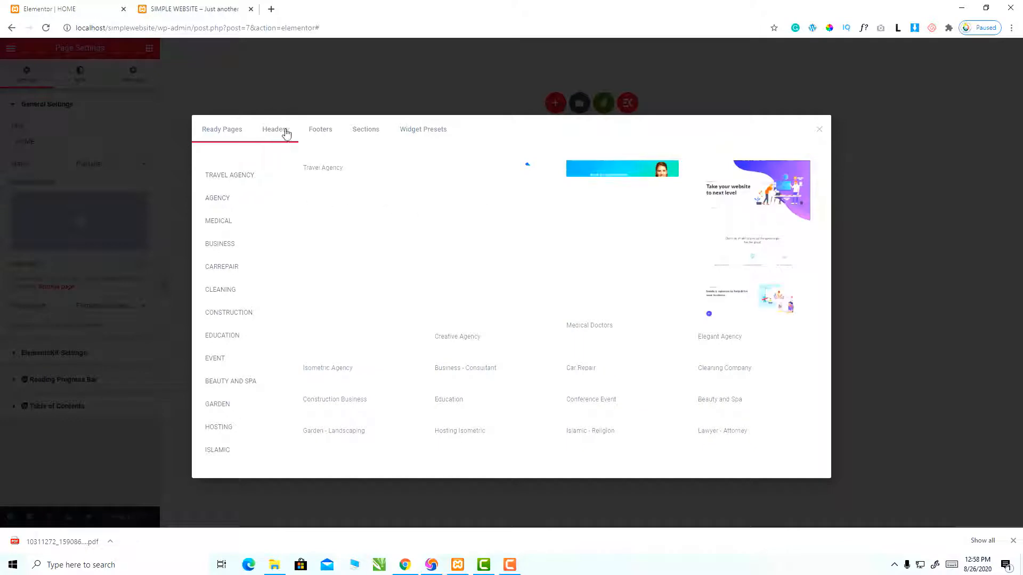
pyautogui.click(261, 136)
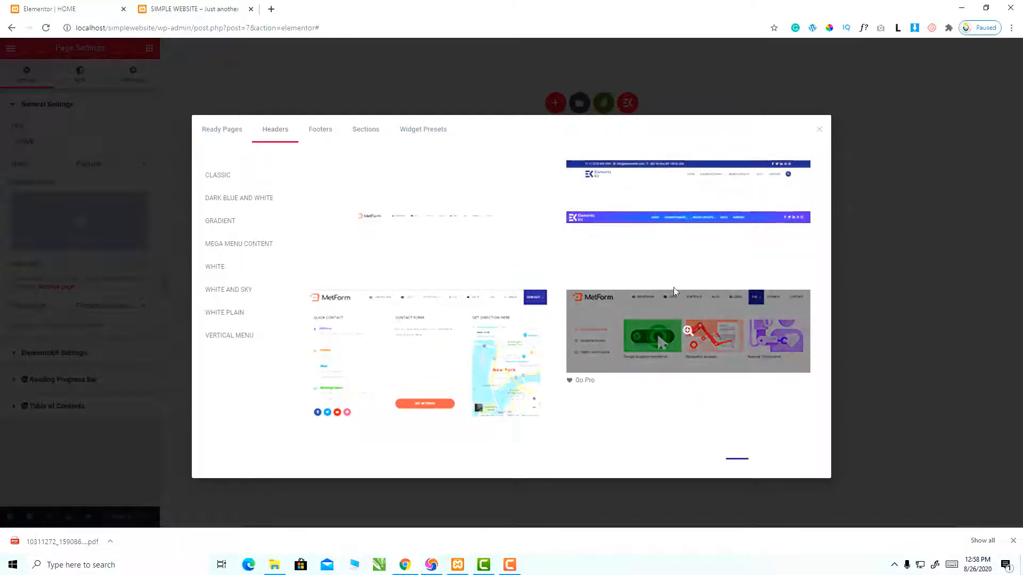
pyautogui.scroll(-5, 653, 416)
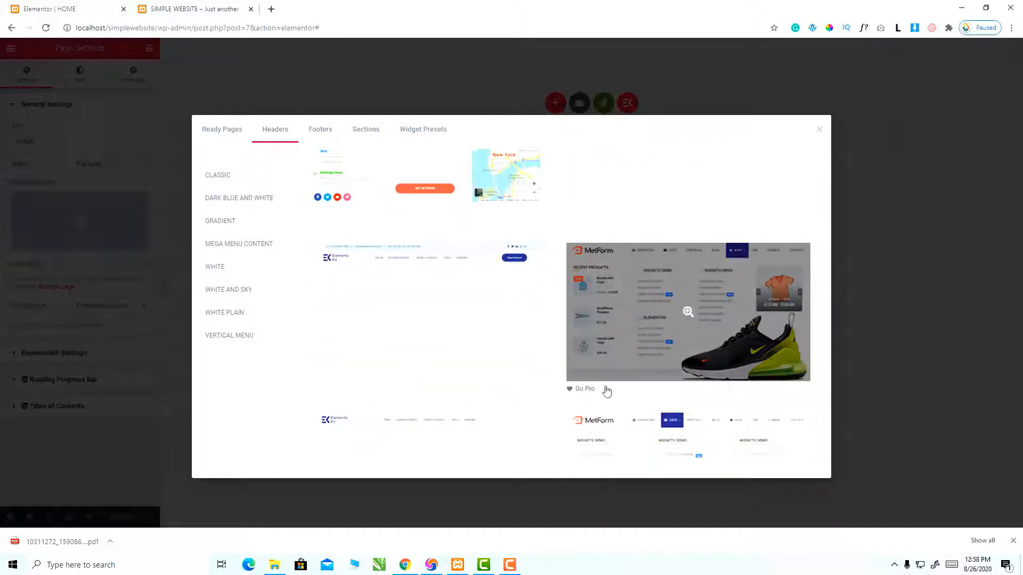
pyautogui.scroll(-8, 562, 382)
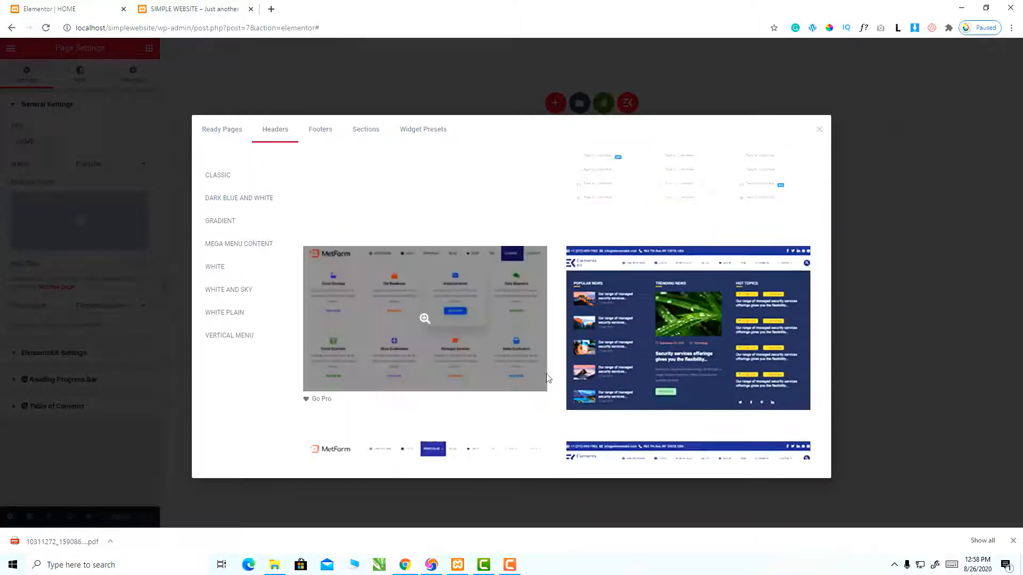
pyautogui.scroll(-10, 549, 378)
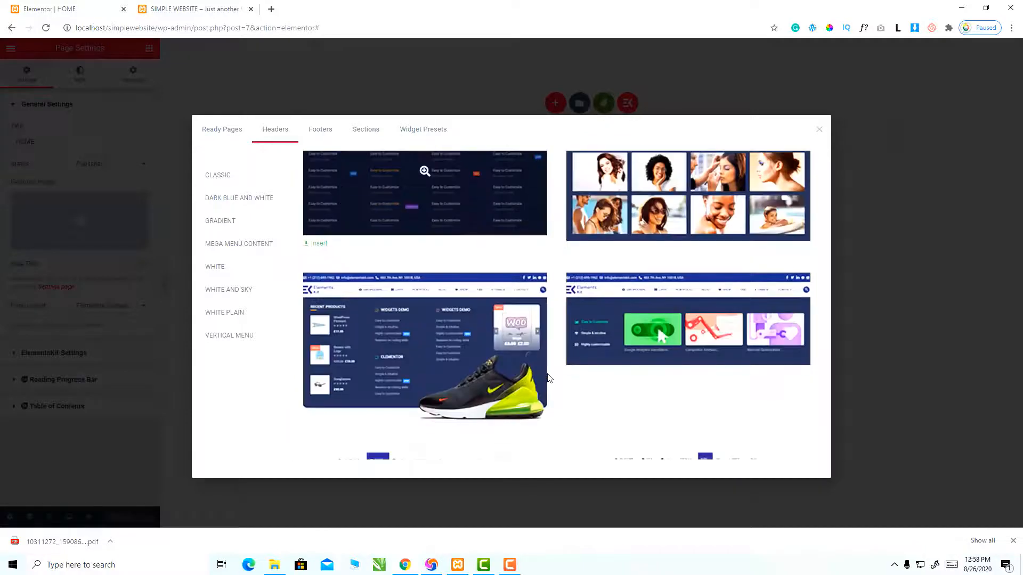
pyautogui.scroll(-10, 549, 378)
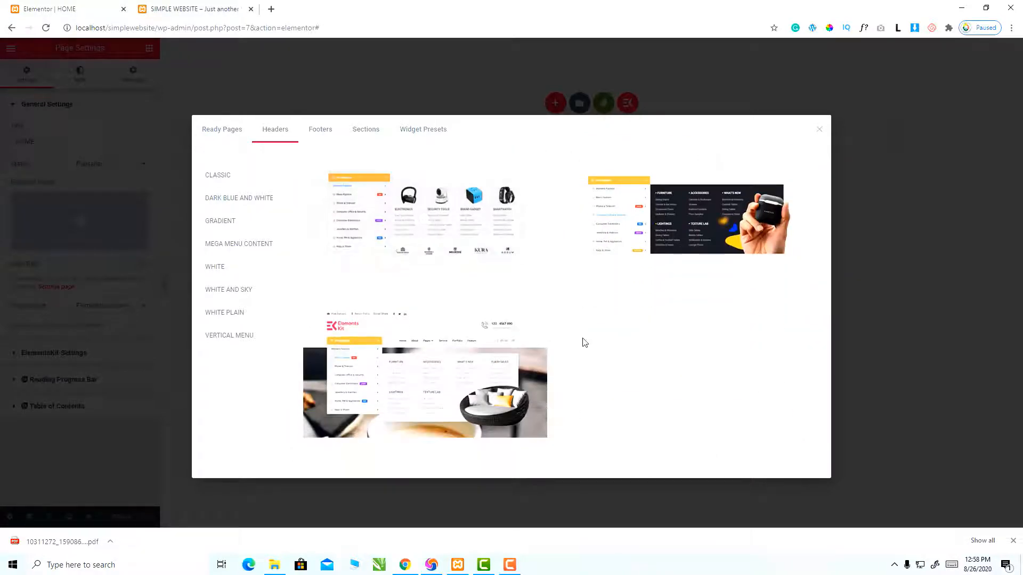
pyautogui.scroll(10, 582, 342)
pyautogui.scroll(15, 585, 342)
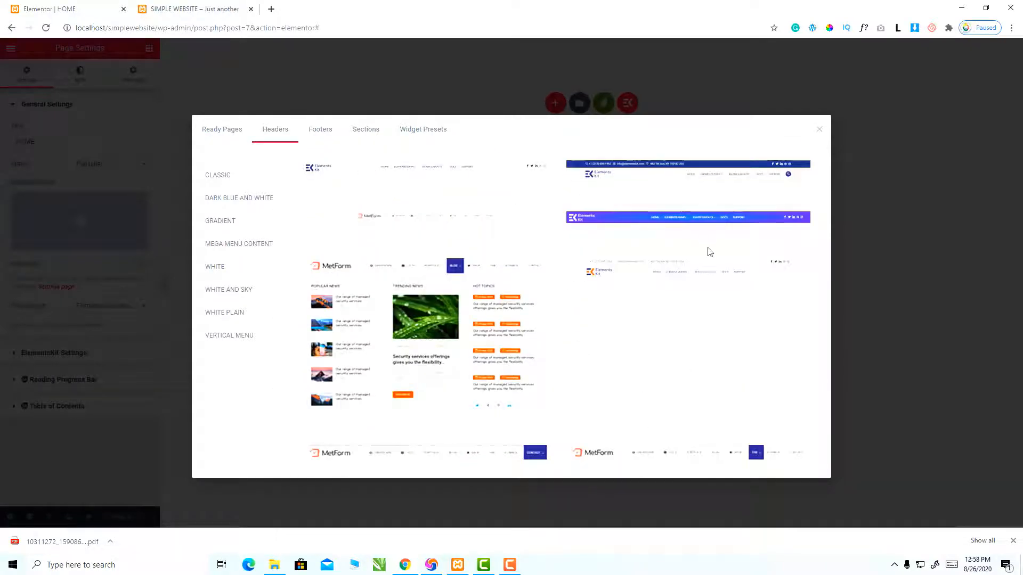
# Step: Insert an ElementsKit header template at the top of the HOME page
pyautogui.moveTo(688, 281)
pyautogui.moveTo(415, 222)
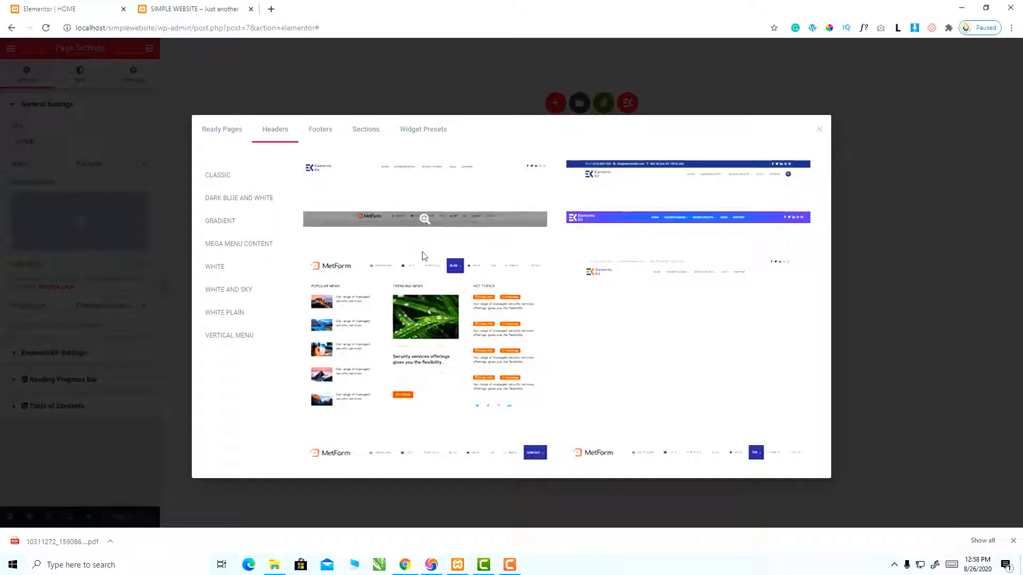
pyautogui.scroll(-5, 421, 222)
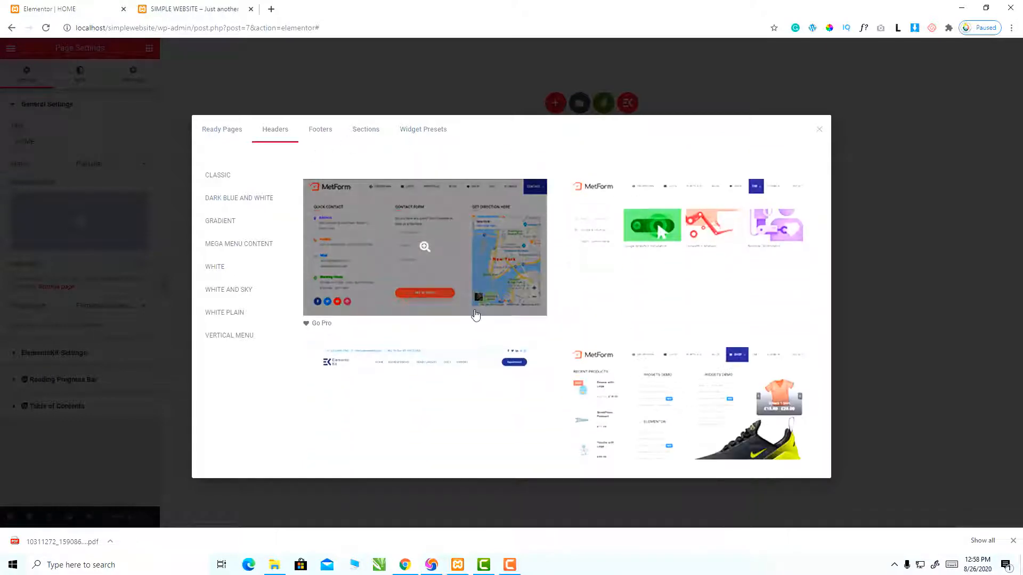
pyautogui.scroll(-3, 469, 266)
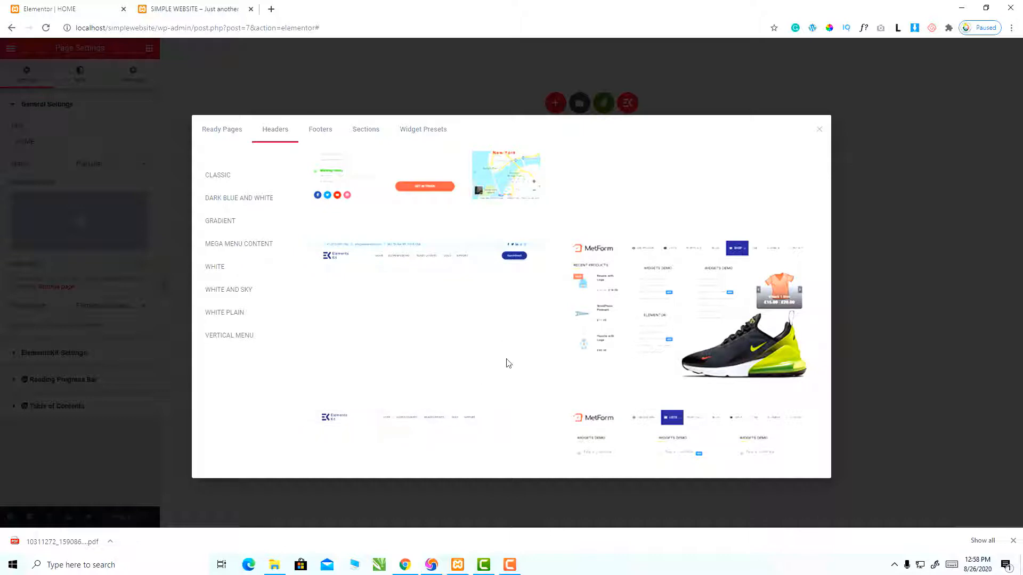
pyautogui.scroll(-4, 514, 389)
pyautogui.scroll(7, 530, 340)
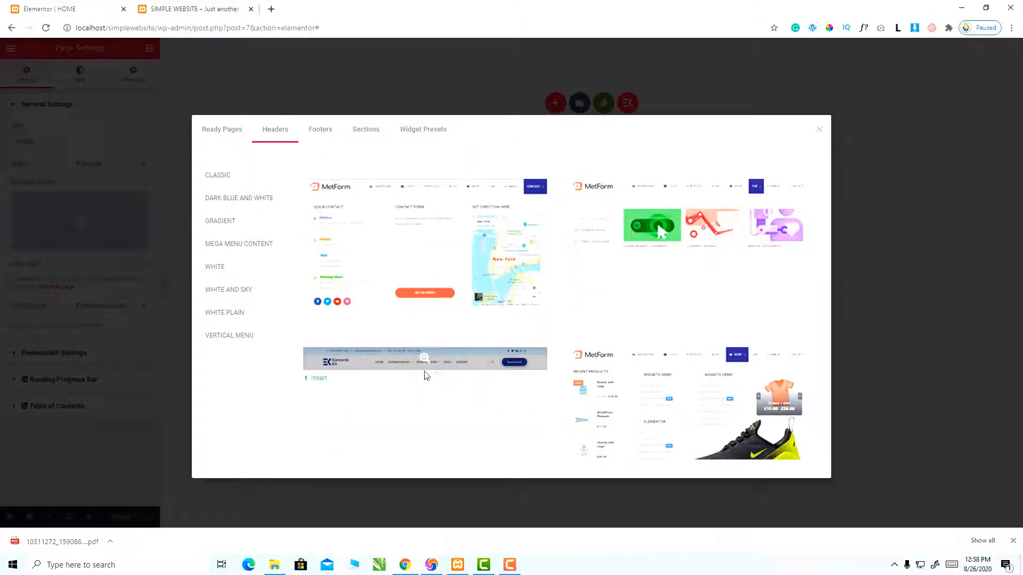
pyautogui.click(318, 378)
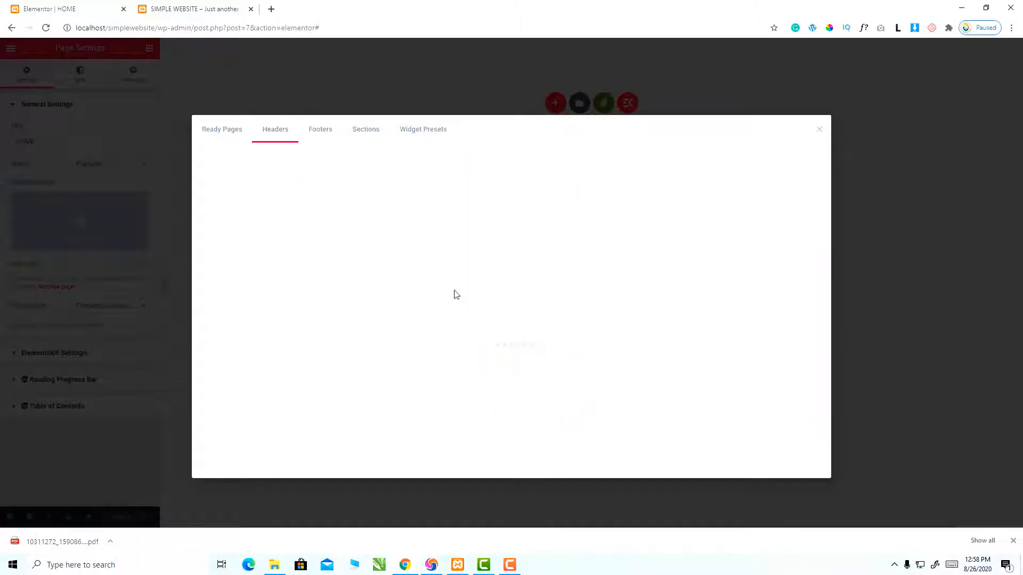
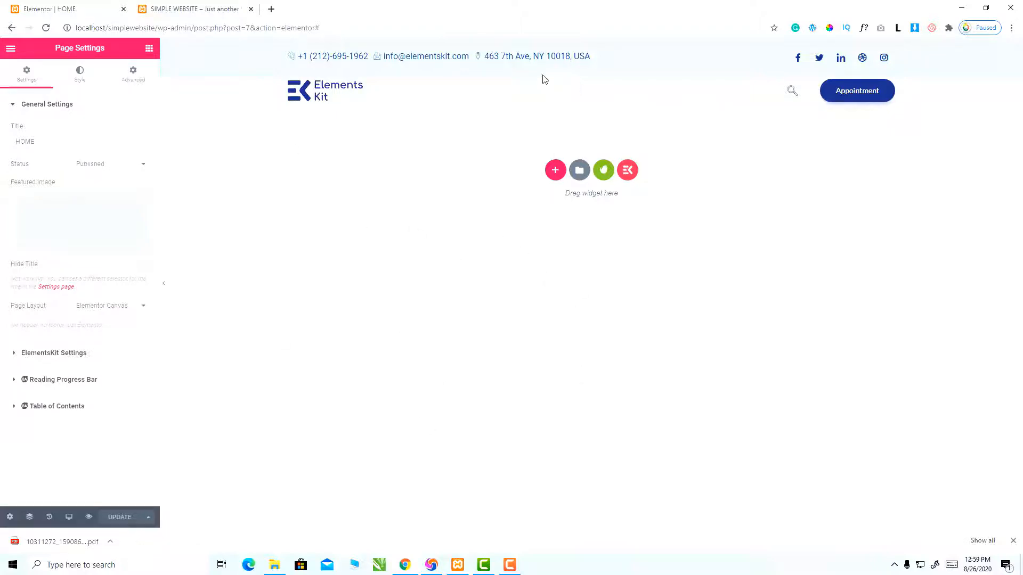
# Step: Give the top contact bar a #082B3F navy background, darken it slightly, and save it as a preset
pyautogui.click(592, 45)
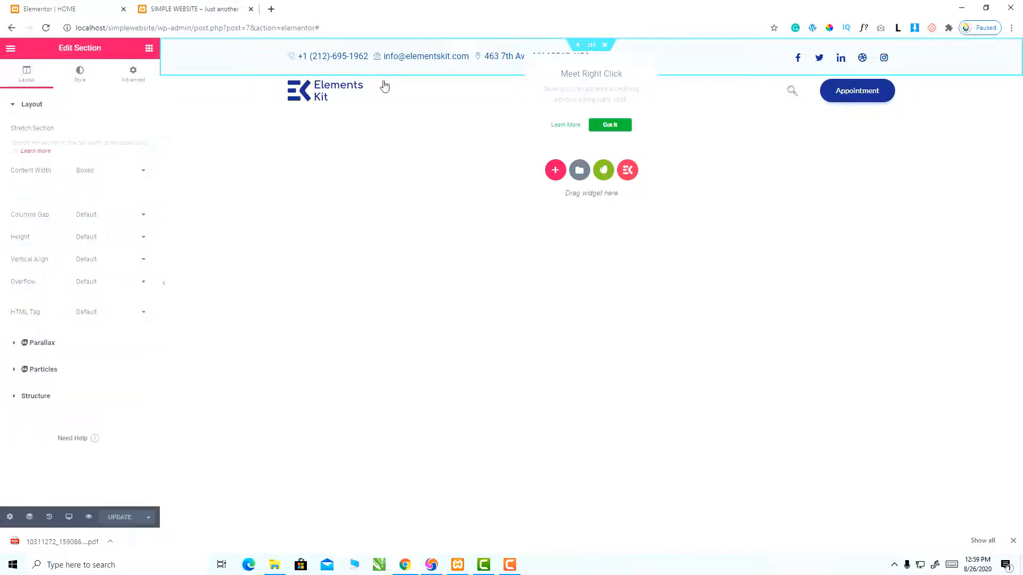
pyautogui.click(80, 75)
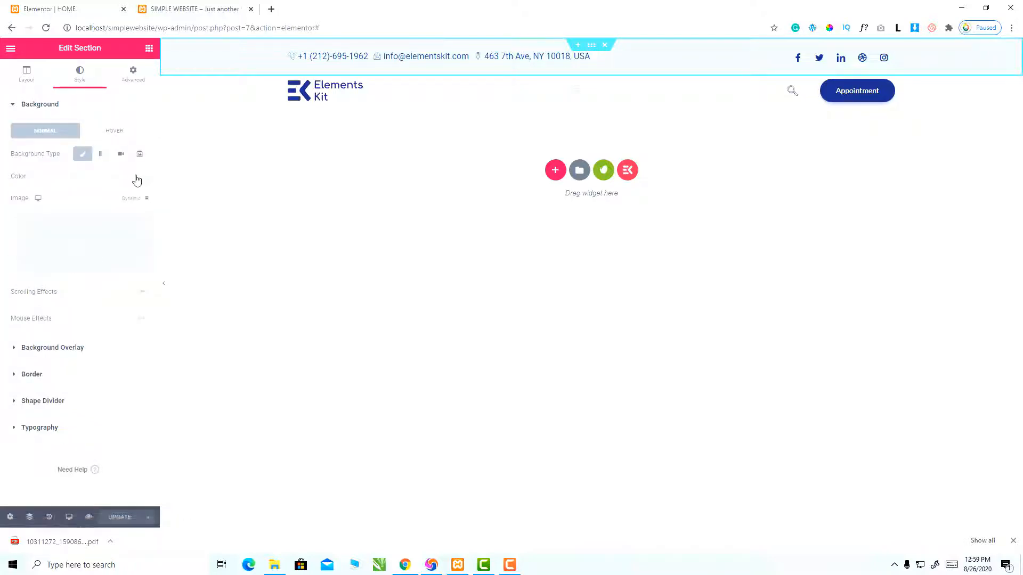
pyautogui.click(137, 180)
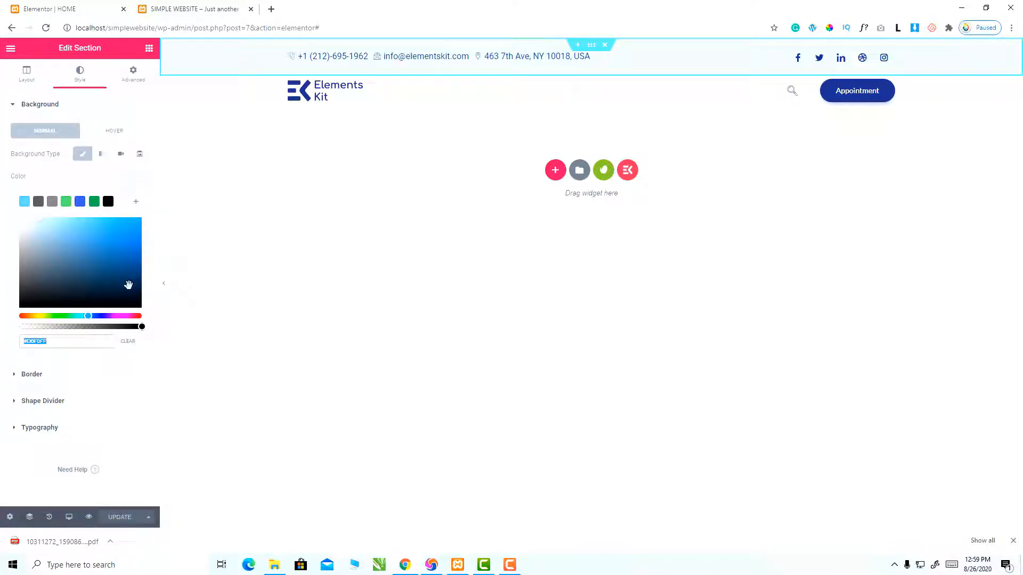
pyautogui.write('#082B3F')
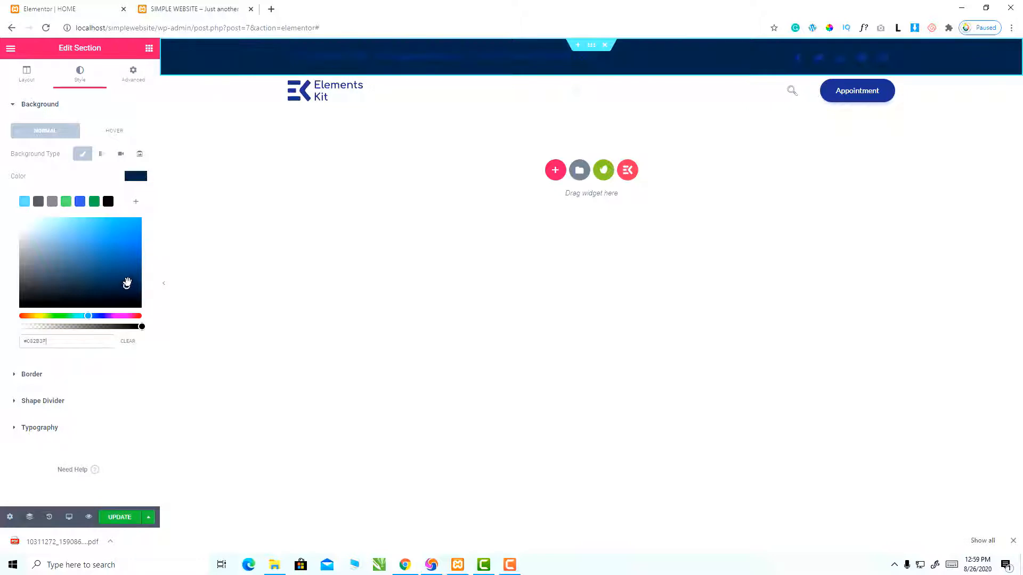
pyautogui.moveTo(120, 289)
pyautogui.mouseDown()
pyautogui.moveTo(100, 289)
pyautogui.moveTo(128, 289)
pyautogui.mouseUp()
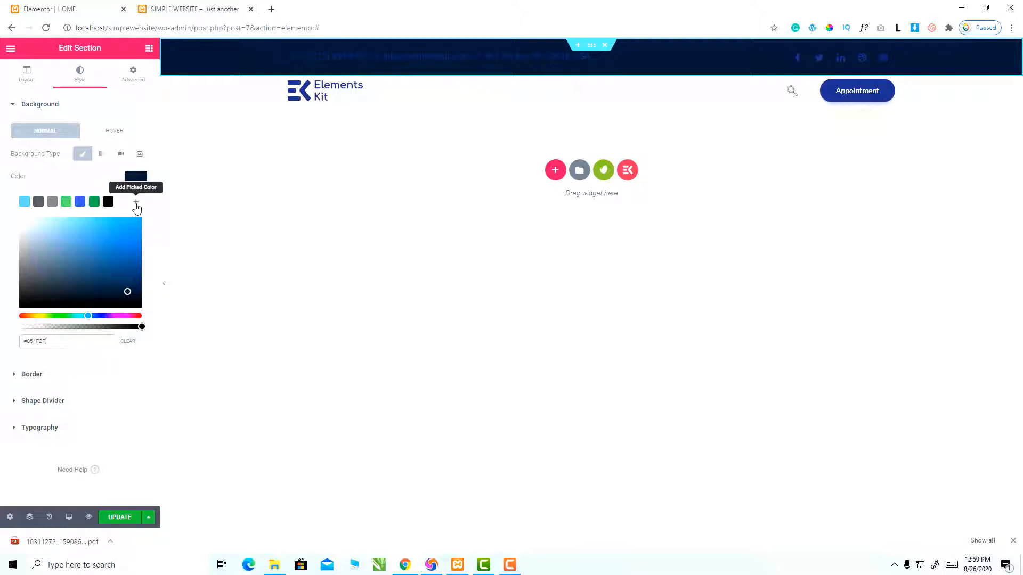
pyautogui.click(136, 203)
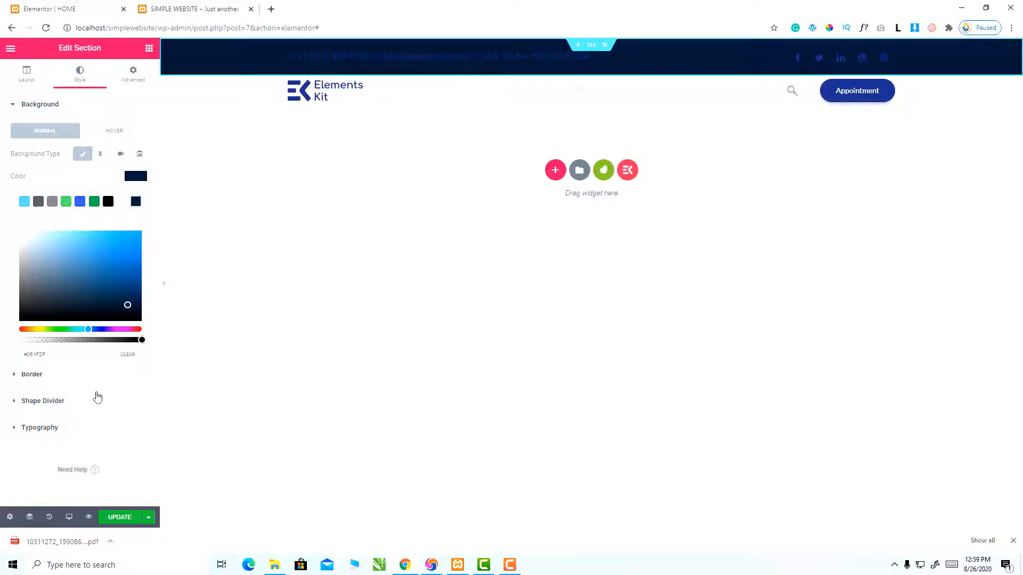
pyautogui.click(140, 379)
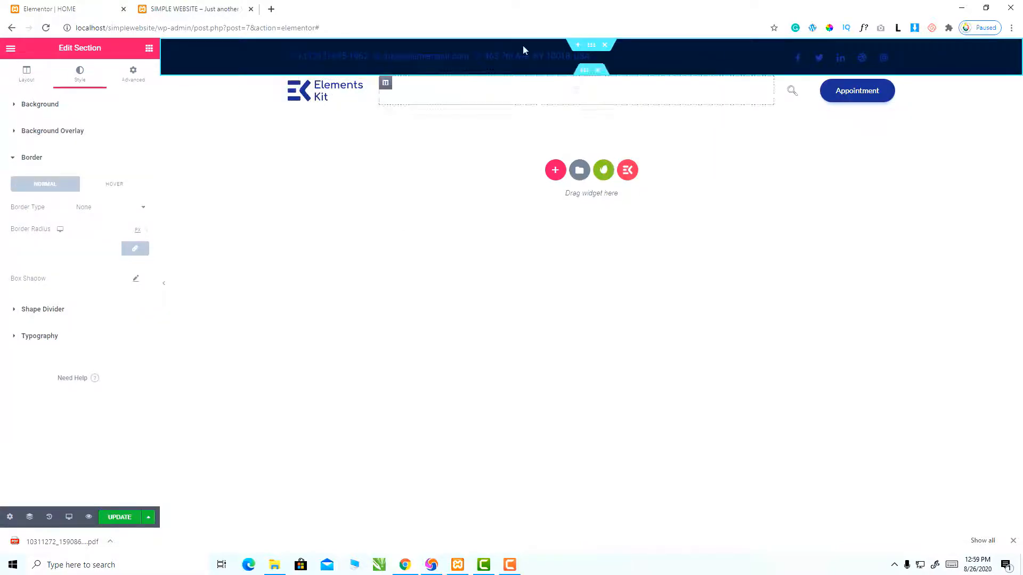
pyautogui.click(731, 59)
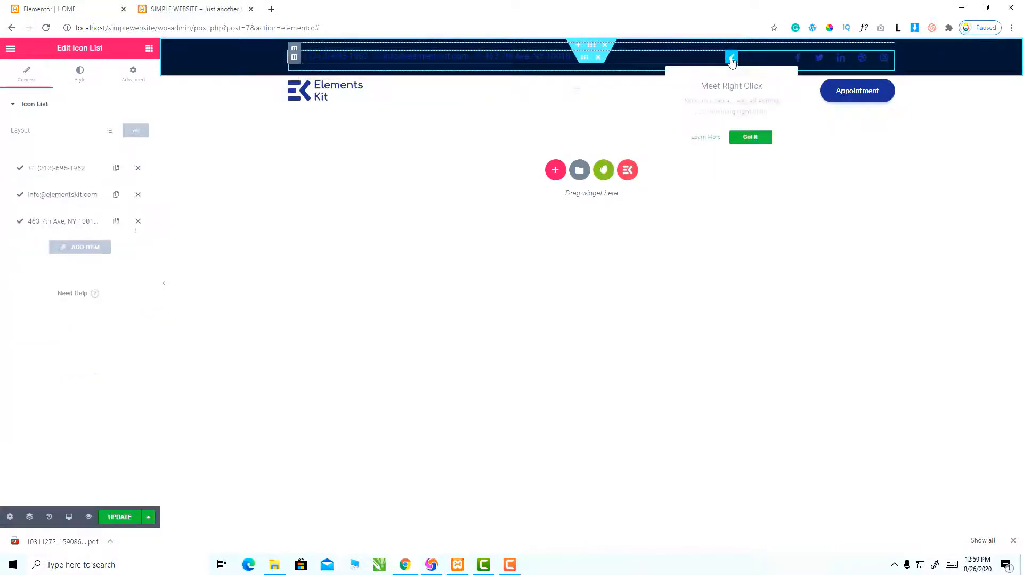
# Step: Make the contact list icons white using the white preset
pyautogui.click(81, 75)
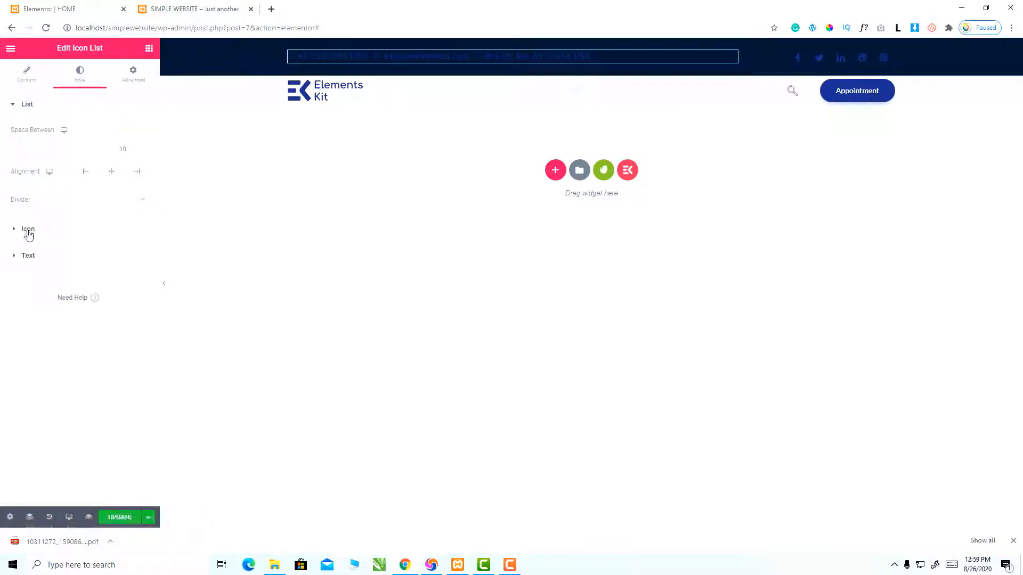
pyautogui.click(28, 231)
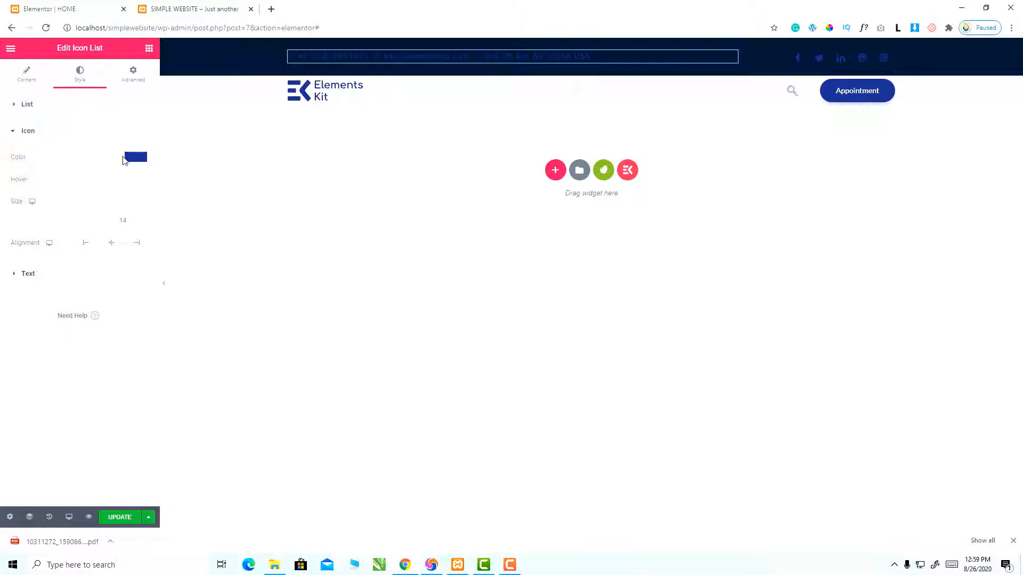
pyautogui.click(136, 161)
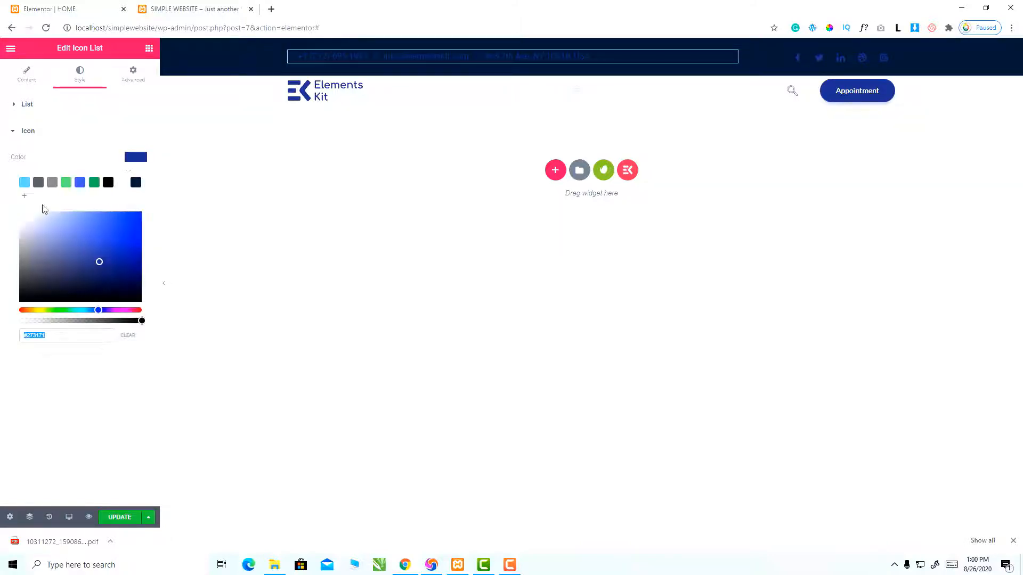
pyautogui.click(123, 184)
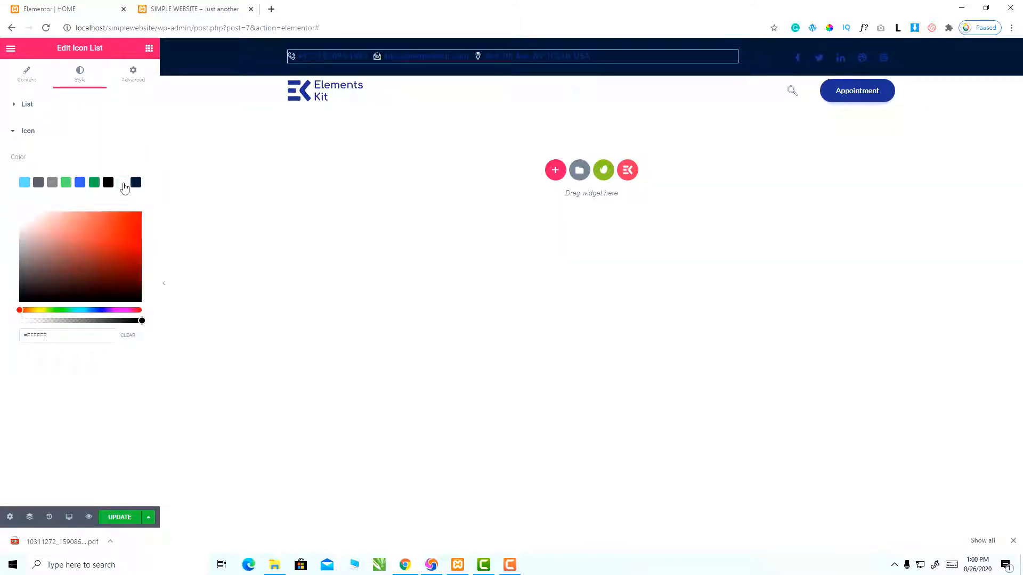
pyautogui.click(82, 400)
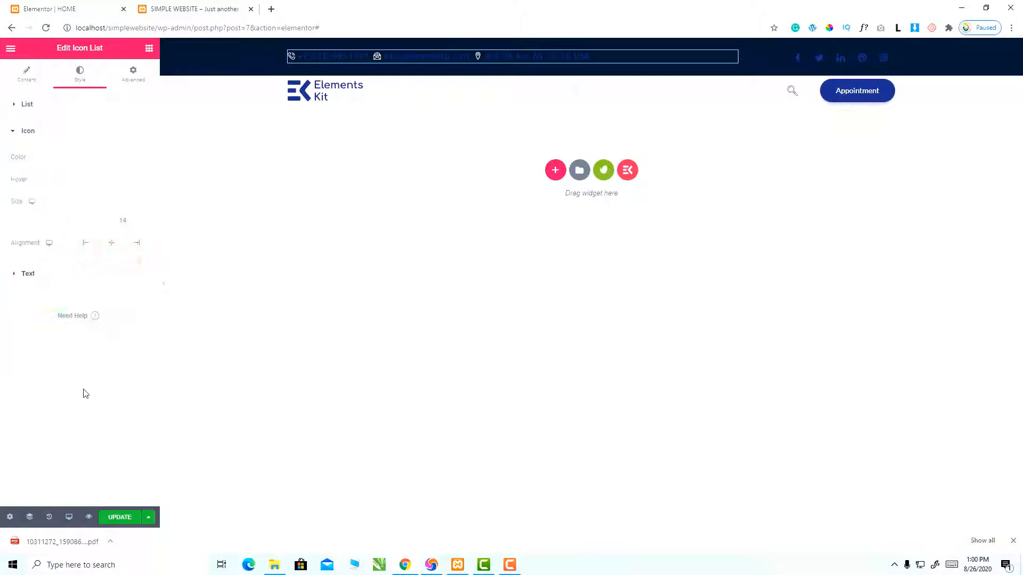
# Step: Make the contact list text white using the white preset
pyautogui.click(30, 275)
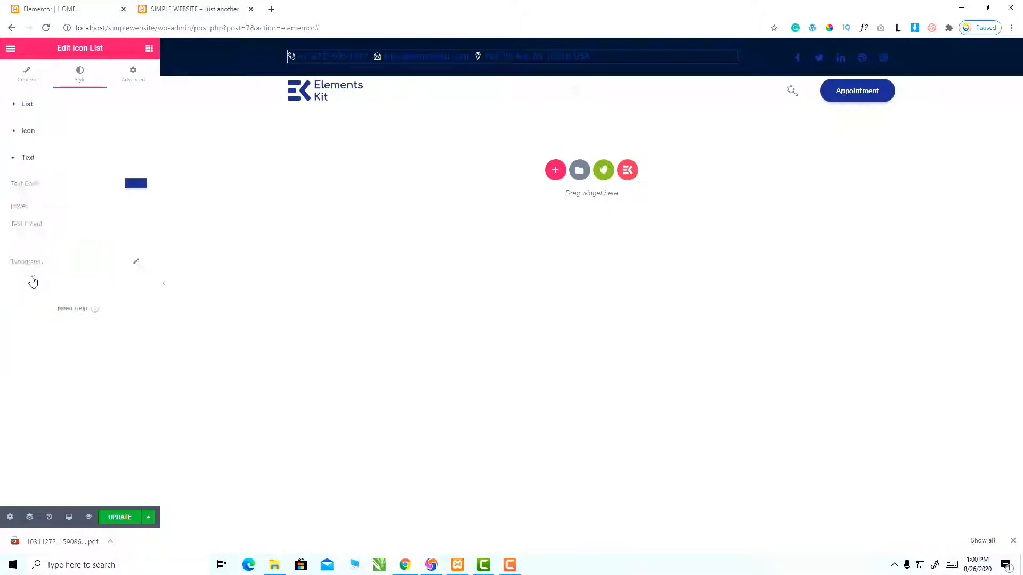
pyautogui.click(137, 187)
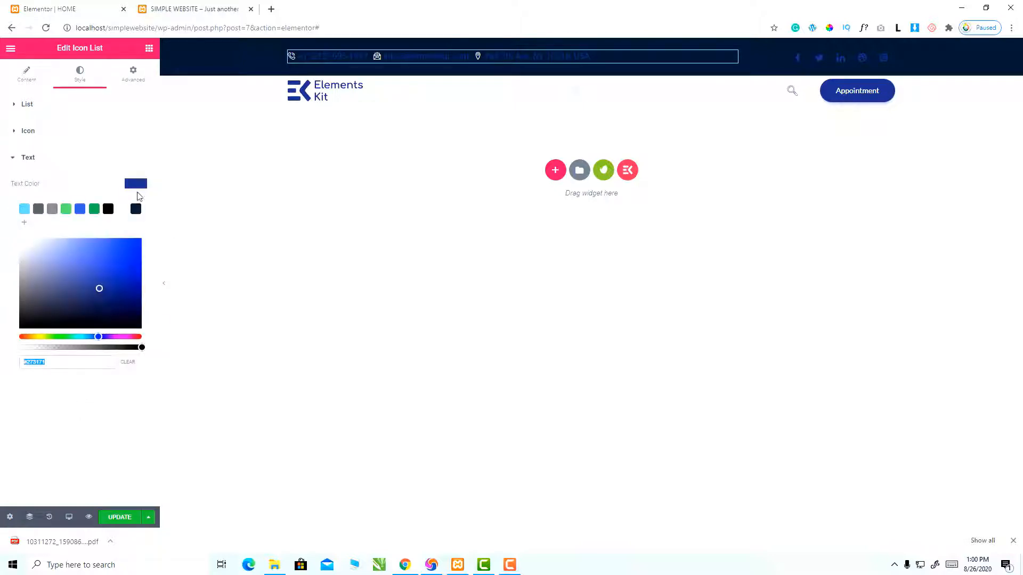
pyautogui.click(122, 210)
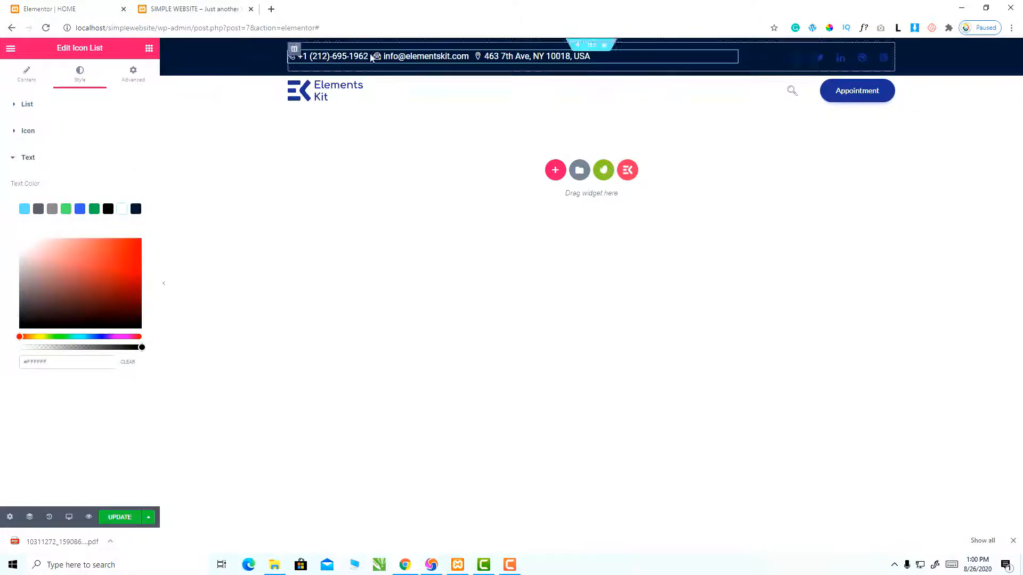
pyautogui.click(125, 518)
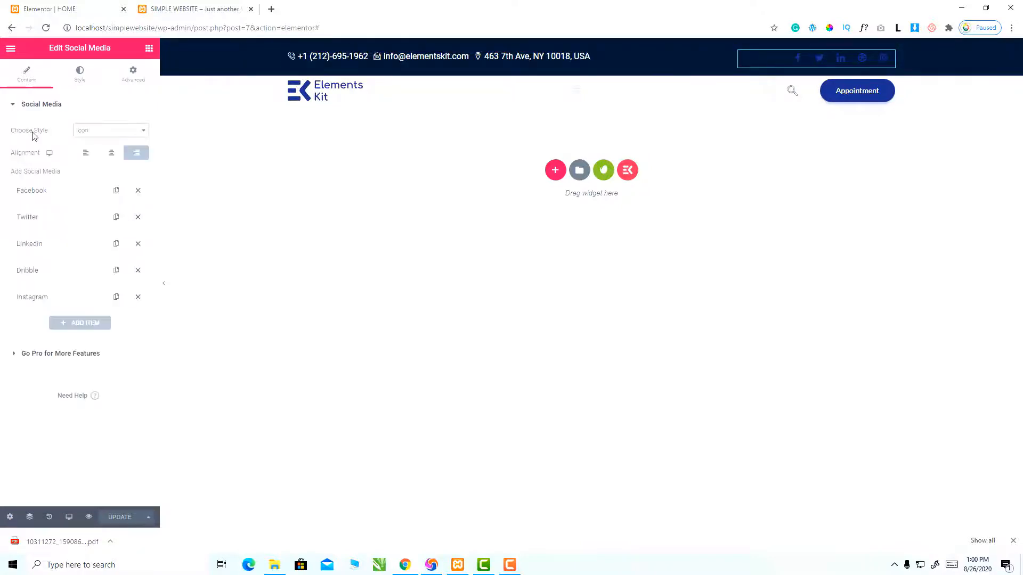
# Step: Set the Facebook social icon colour to the white preset
pyautogui.click(80, 75)
pyautogui.scroll(-2, 112, 358)
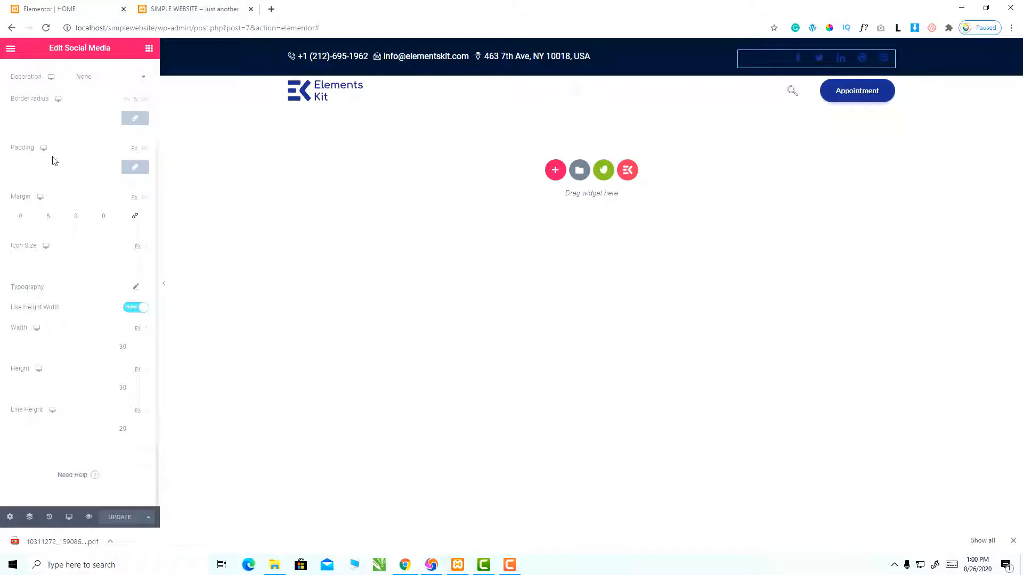
pyautogui.scroll(3, 78, 230)
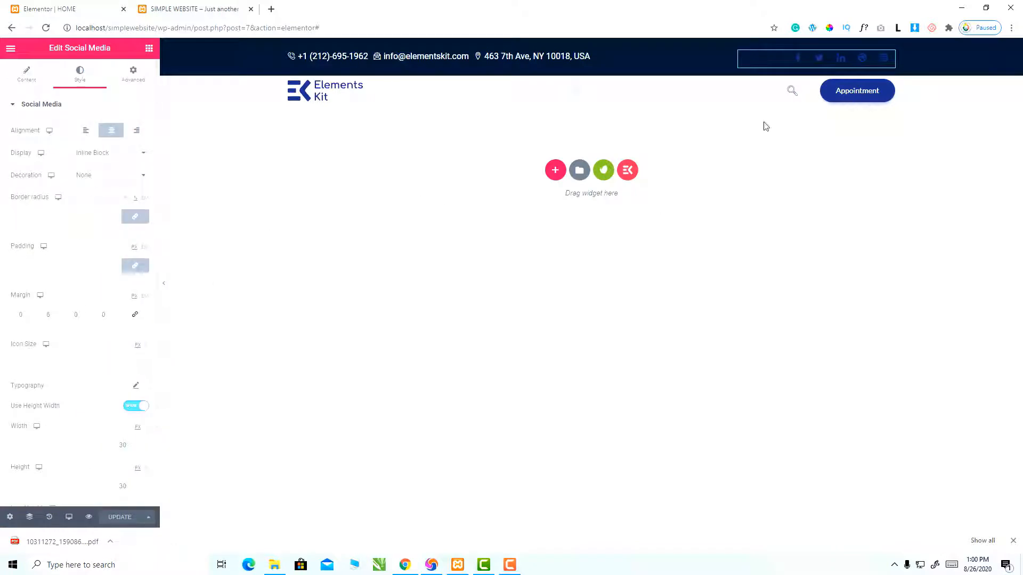
pyautogui.click(24, 80)
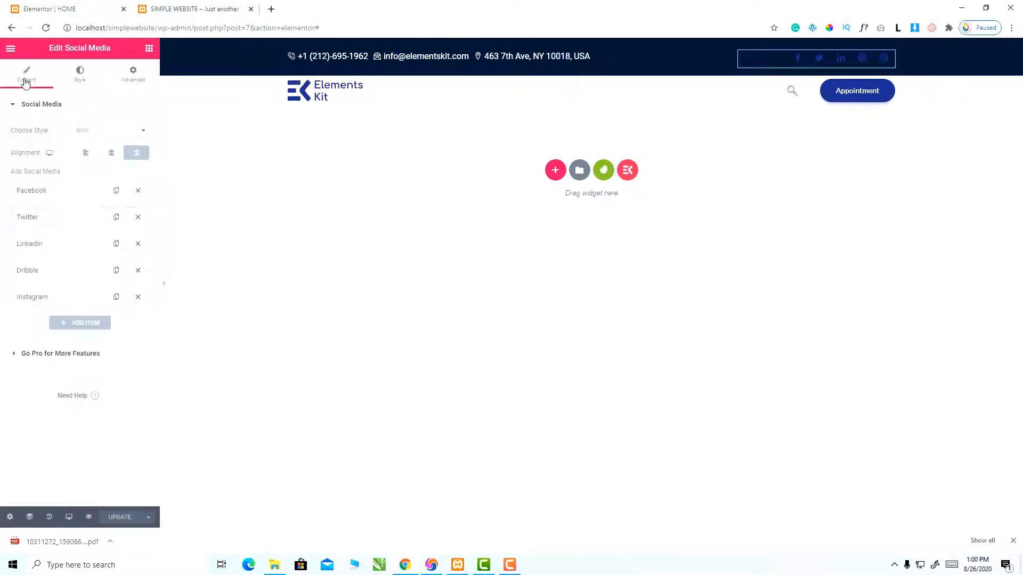
pyautogui.click(51, 197)
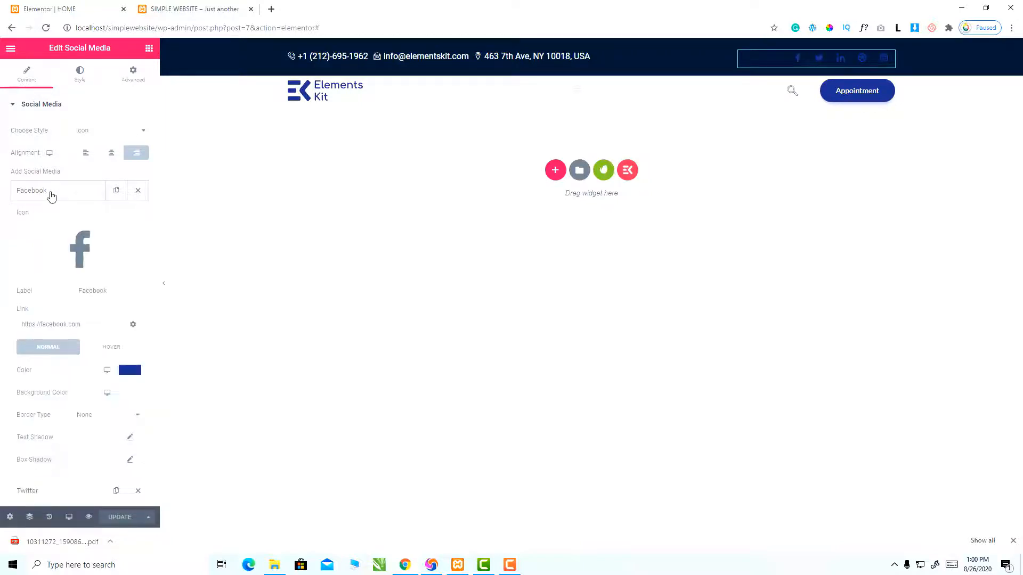
pyautogui.scroll(-1, 123, 343)
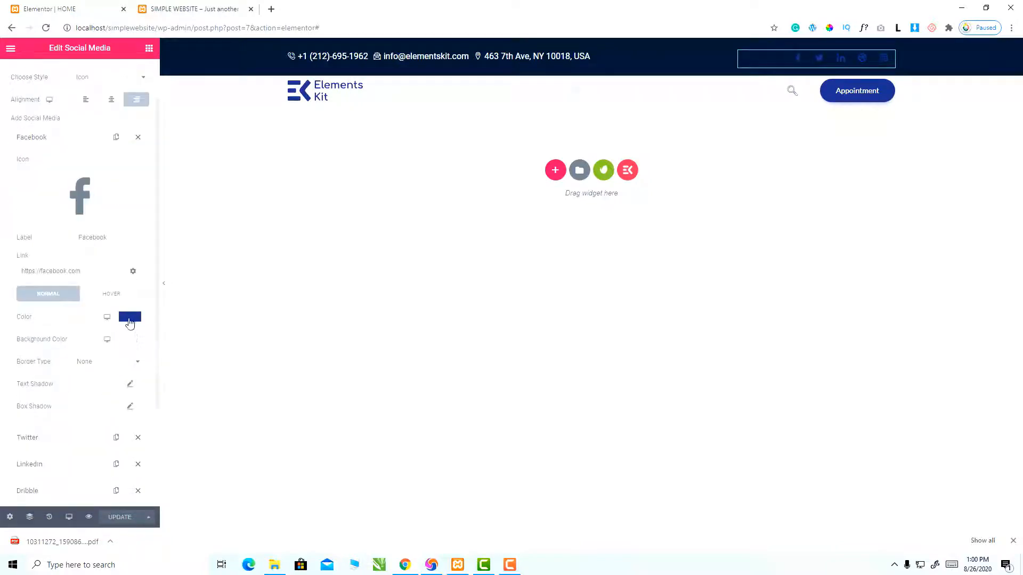
pyautogui.click(130, 318)
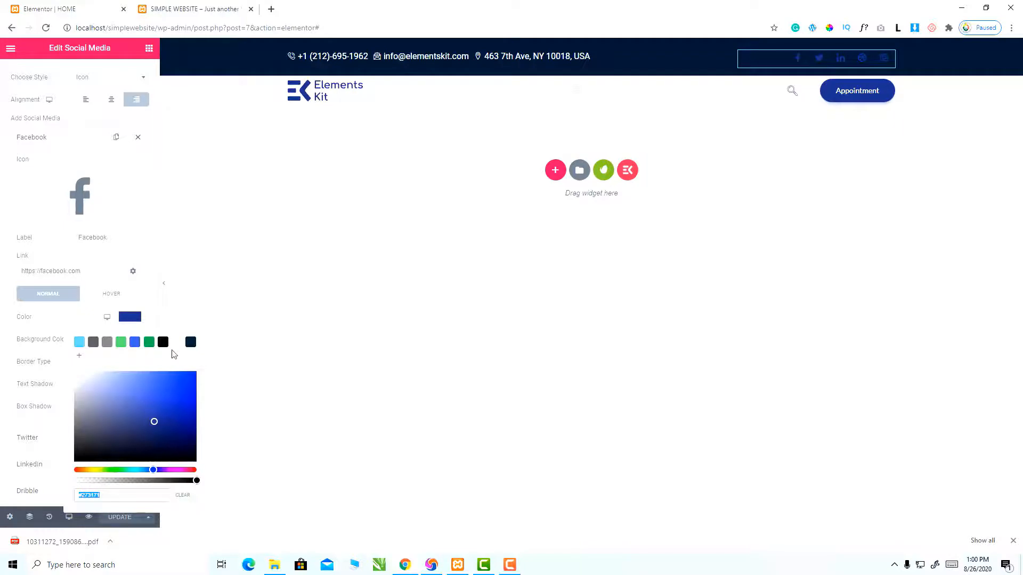
pyautogui.click(177, 343)
pyautogui.scroll(-3, 25, 214)
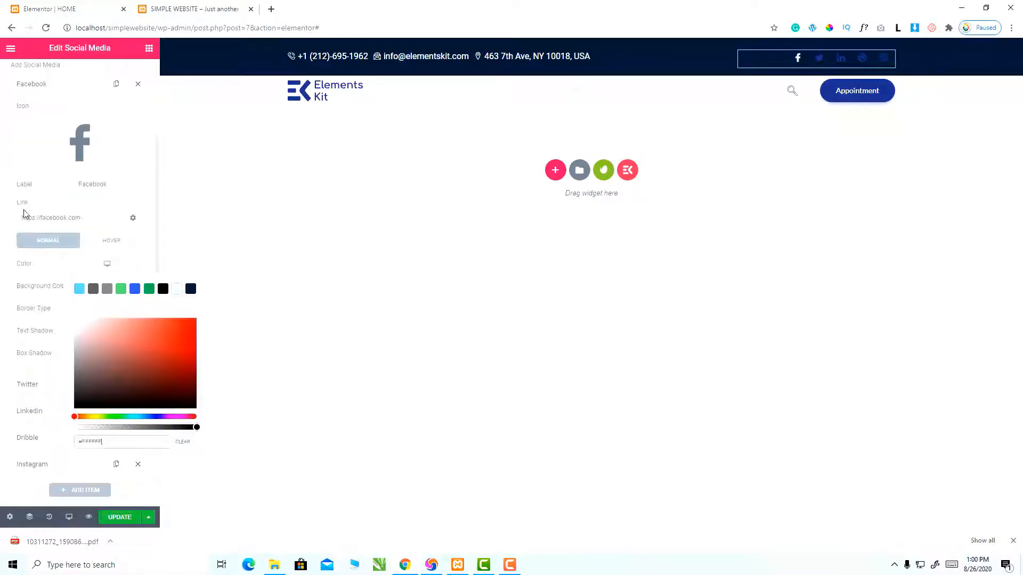
pyautogui.click(25, 405)
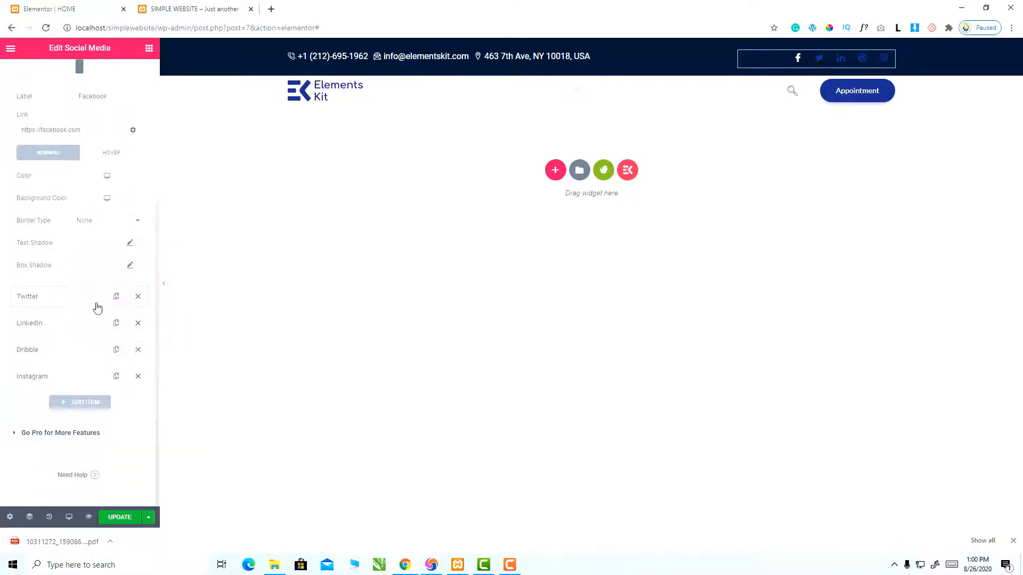
# Step: Set the Twitter and LinkedIn icon colours to white
pyautogui.click(86, 301)
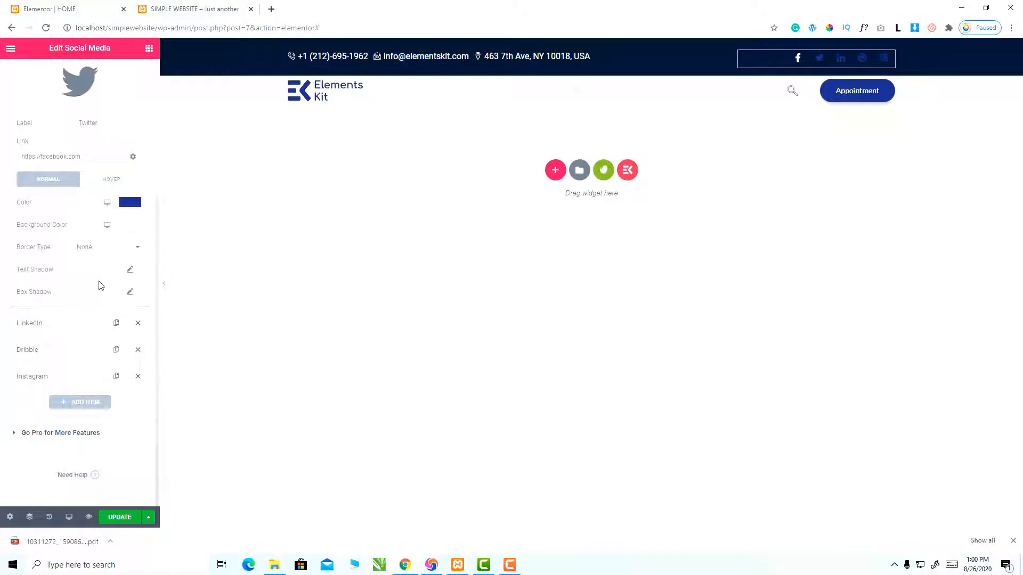
pyautogui.click(130, 202)
pyautogui.click(175, 230)
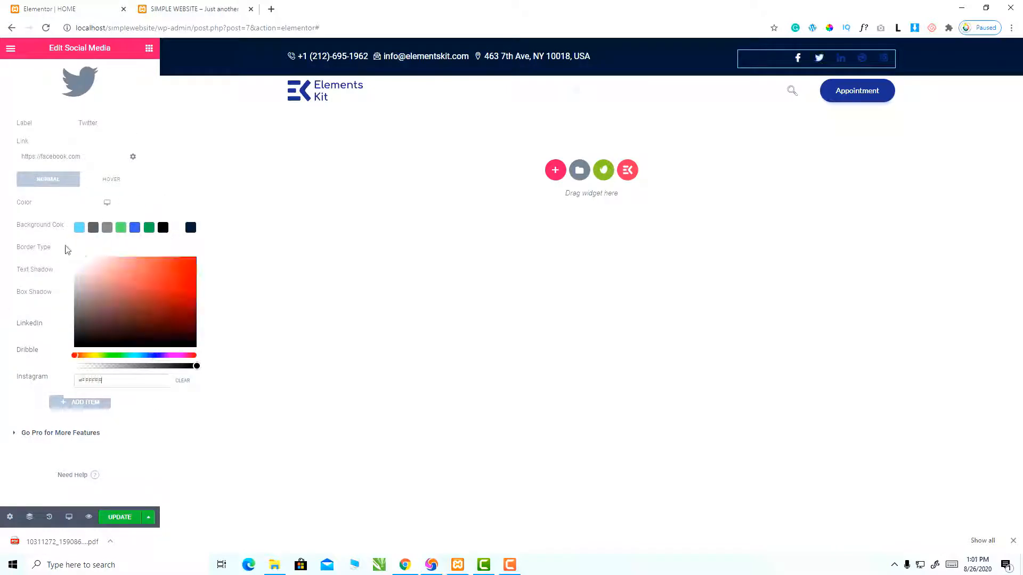
pyautogui.click(18, 401)
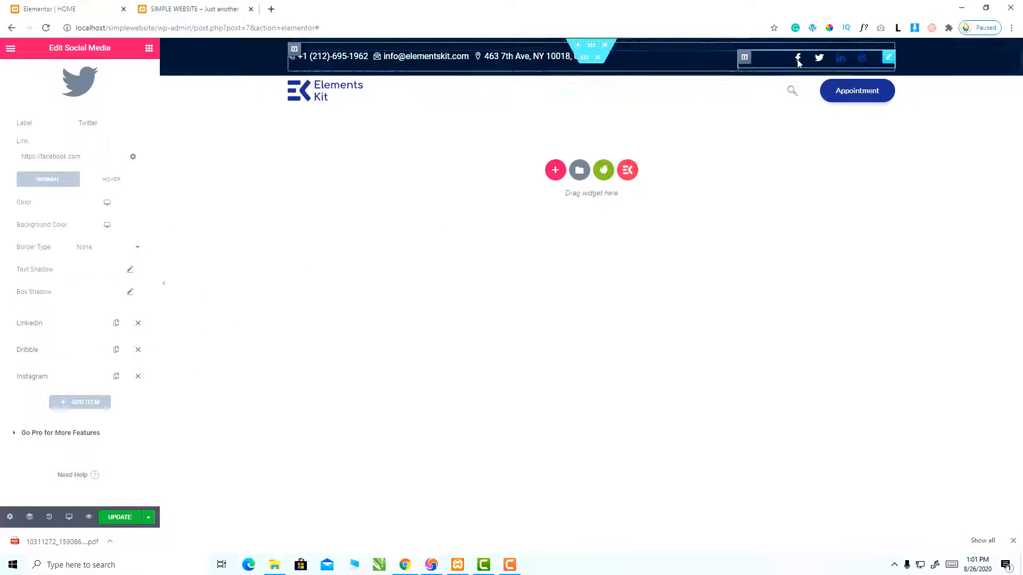
pyautogui.click(66, 326)
pyautogui.click(133, 231)
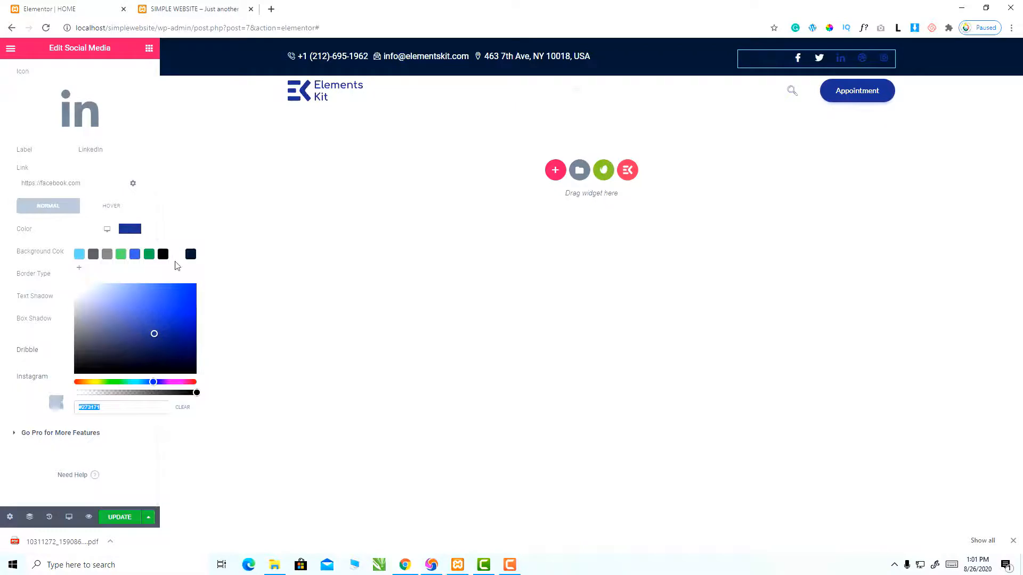
pyautogui.click(176, 255)
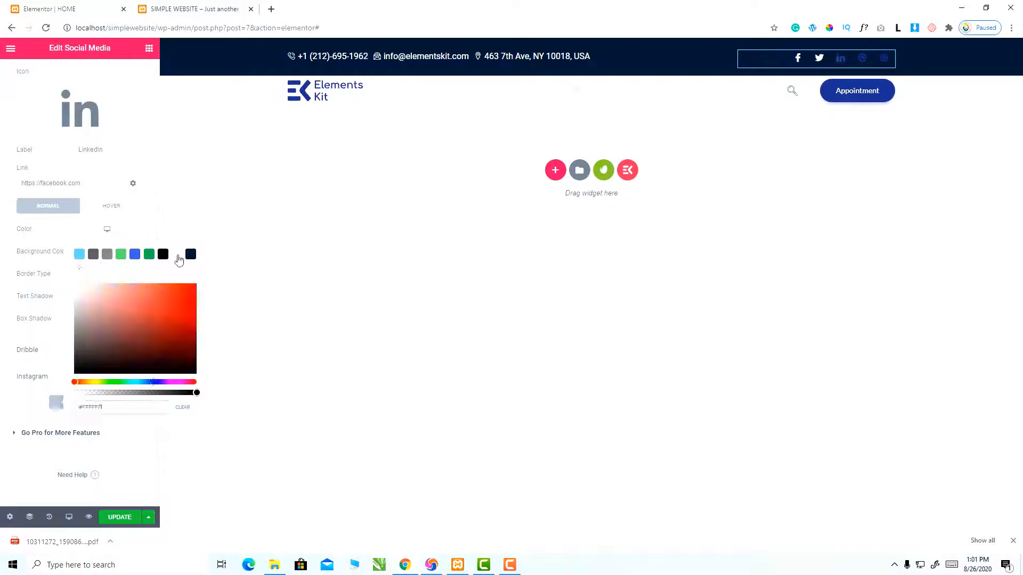
# Step: Set the Dribble and Instagram icon colours to white and update the page
pyautogui.click(45, 354)
pyautogui.click(136, 257)
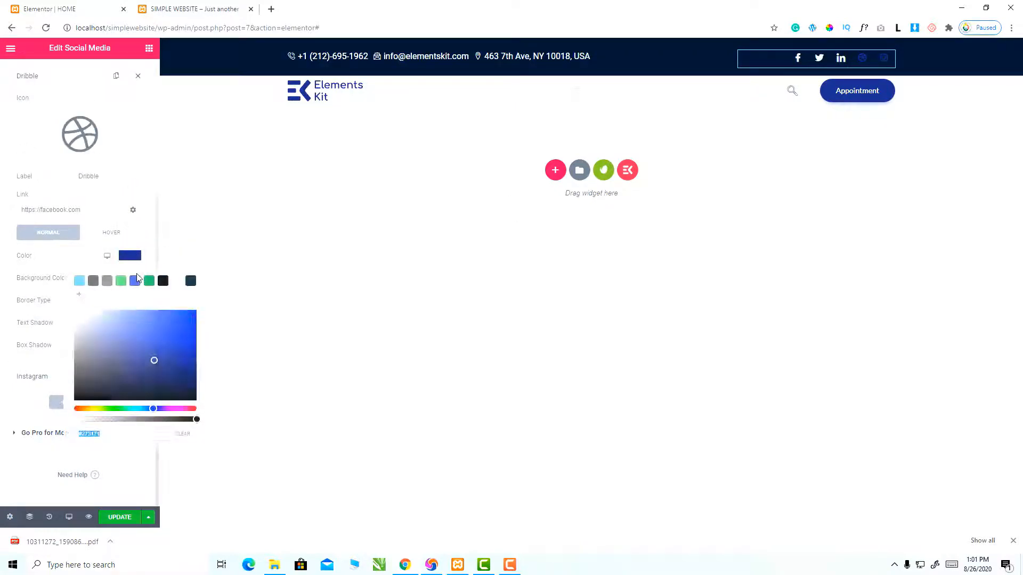
pyautogui.click(176, 281)
pyautogui.click(42, 376)
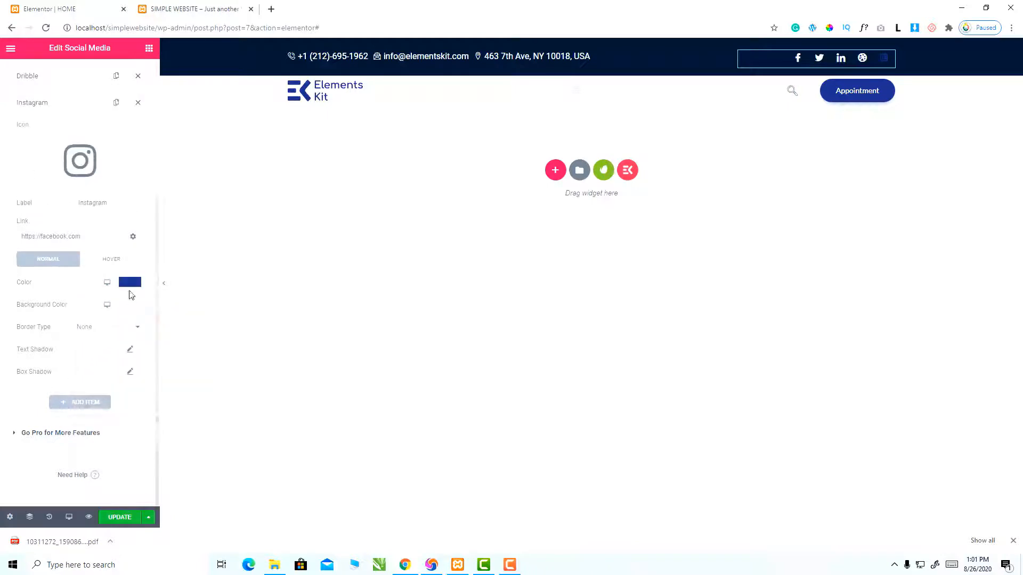
pyautogui.click(130, 284)
pyautogui.click(180, 307)
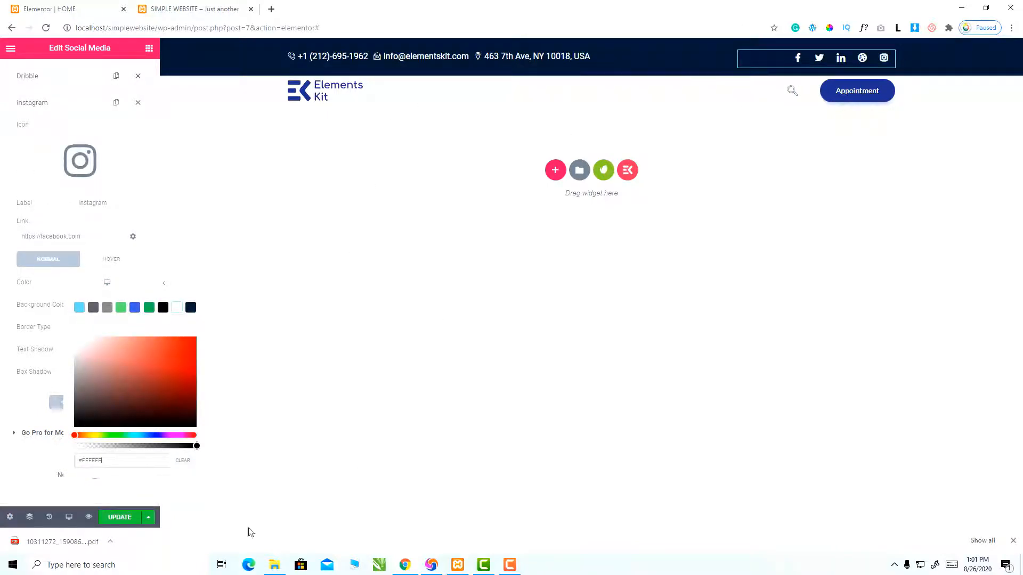
pyautogui.click(128, 518)
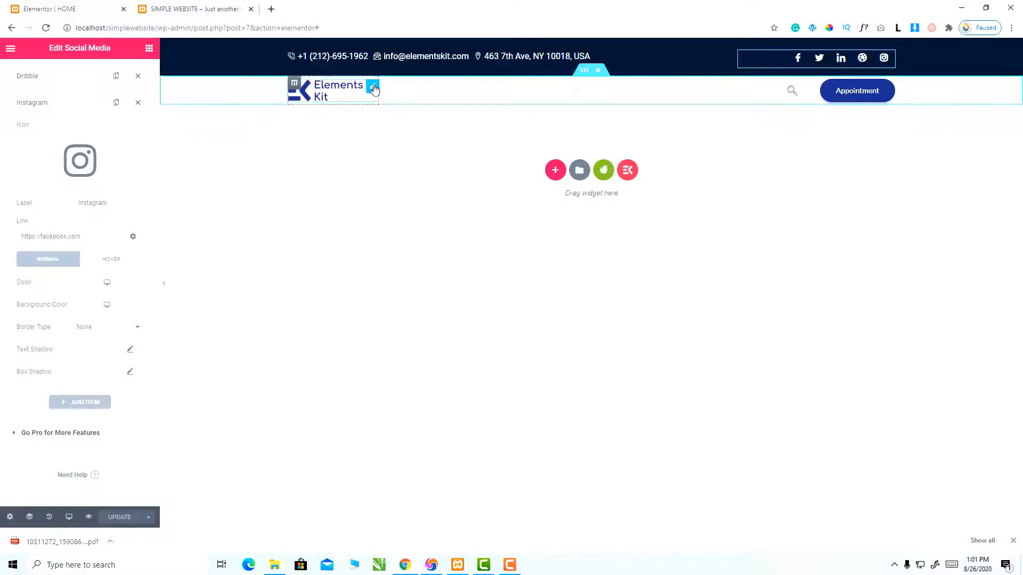
# Step: Upload gichoo.png from the Desktop and insert it as the header logo image
pyautogui.click(372, 87)
pyautogui.click(98, 167)
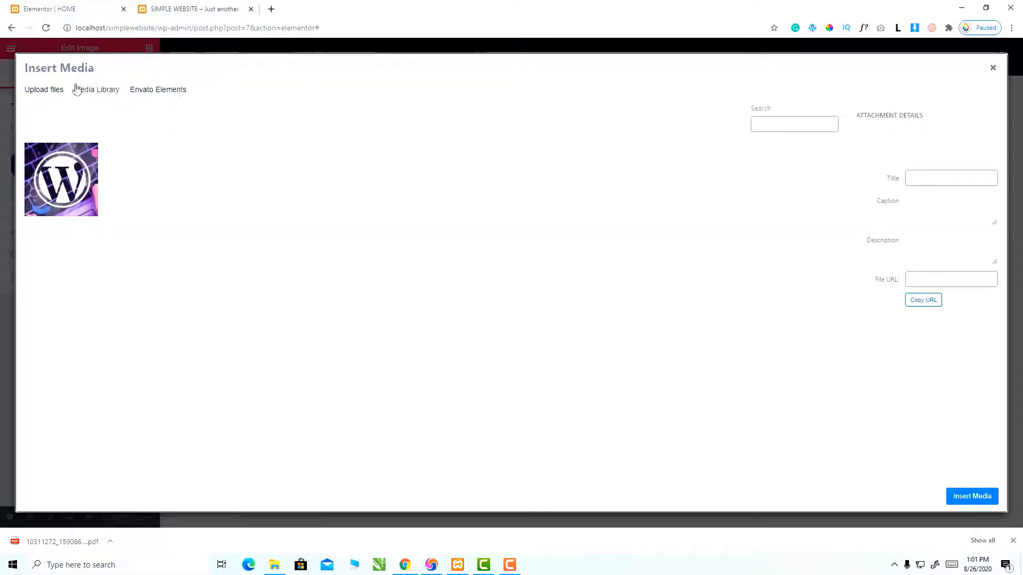
pyautogui.click(52, 93)
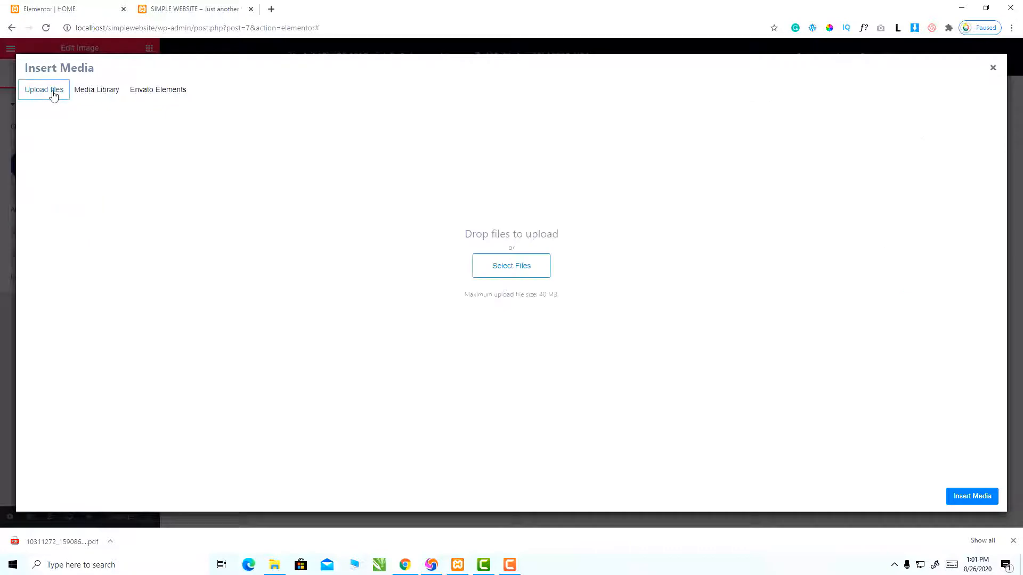
pyautogui.click(517, 269)
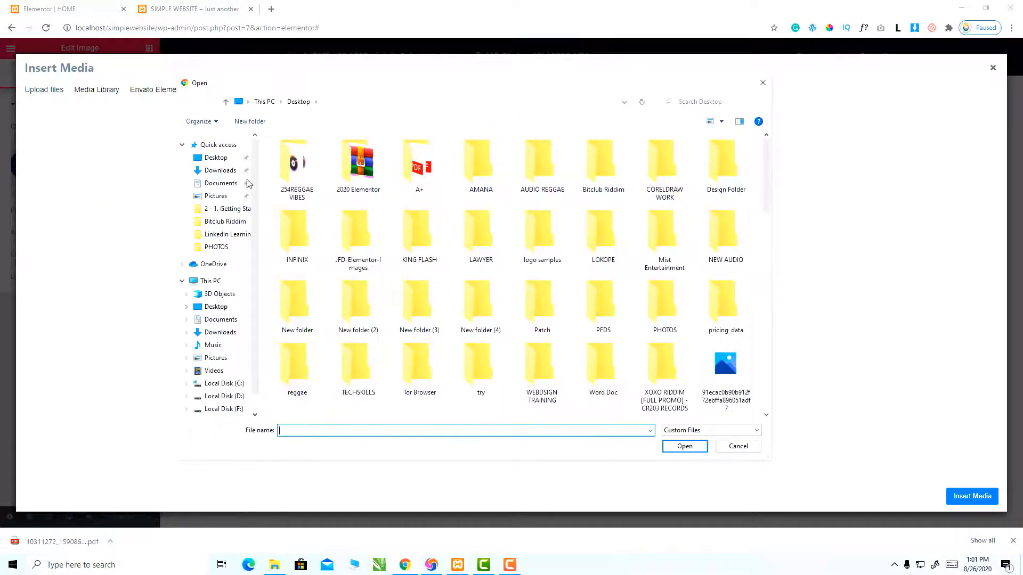
pyautogui.click(221, 159)
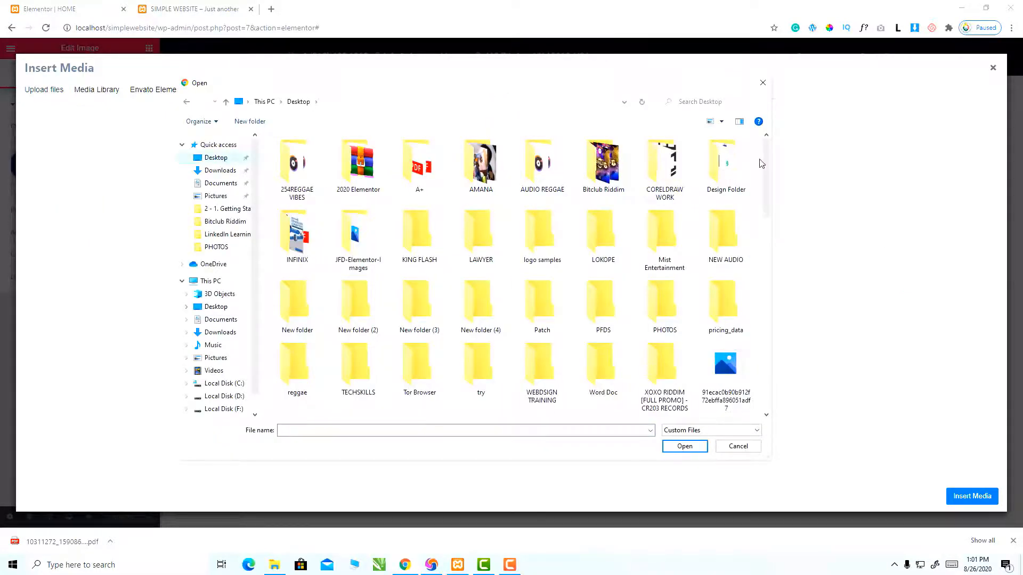
pyautogui.moveTo(766, 160); pyautogui.dragTo(776, 274)
pyautogui.click(666, 291)
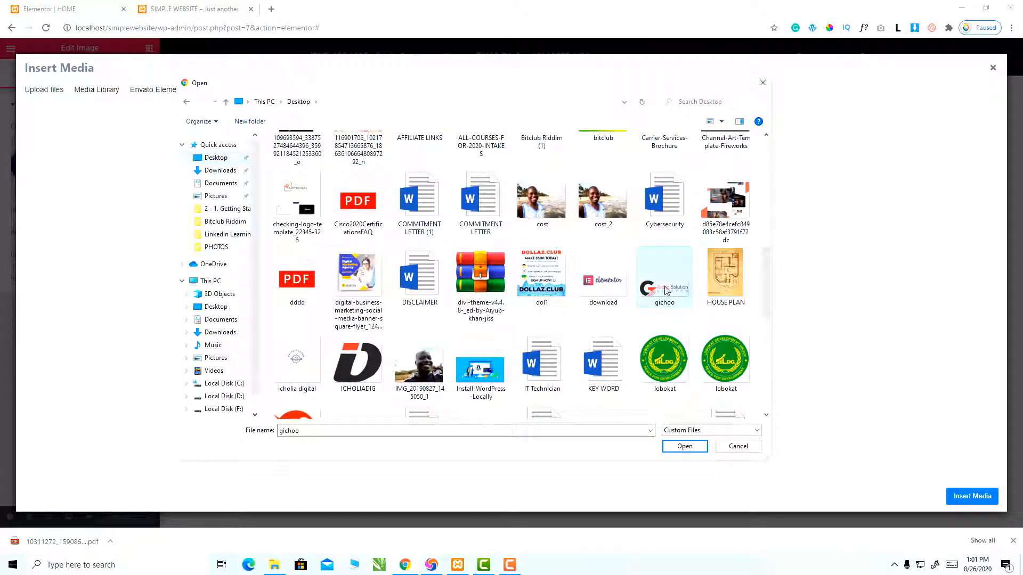
pyautogui.click(686, 447)
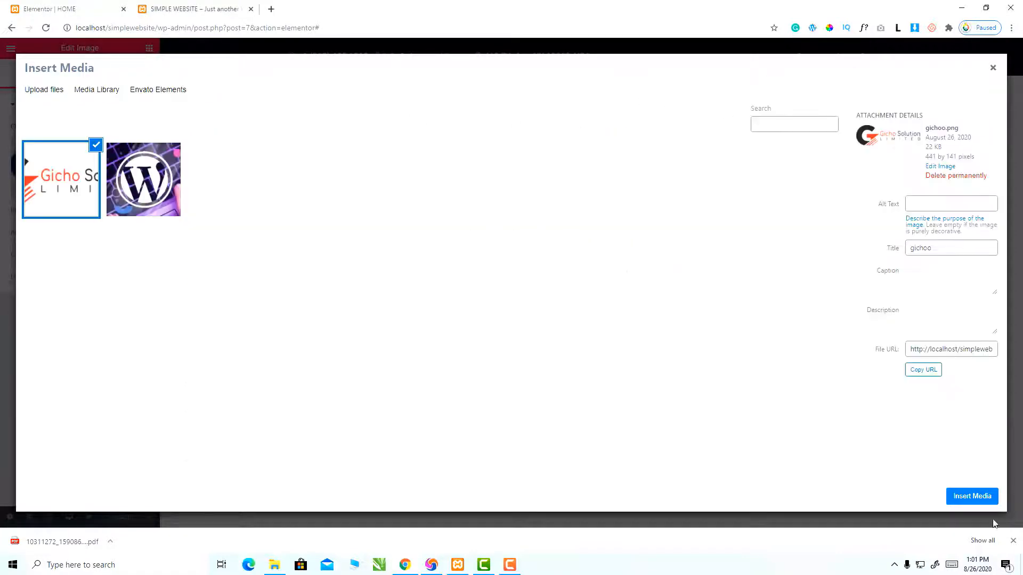
pyautogui.click(971, 496)
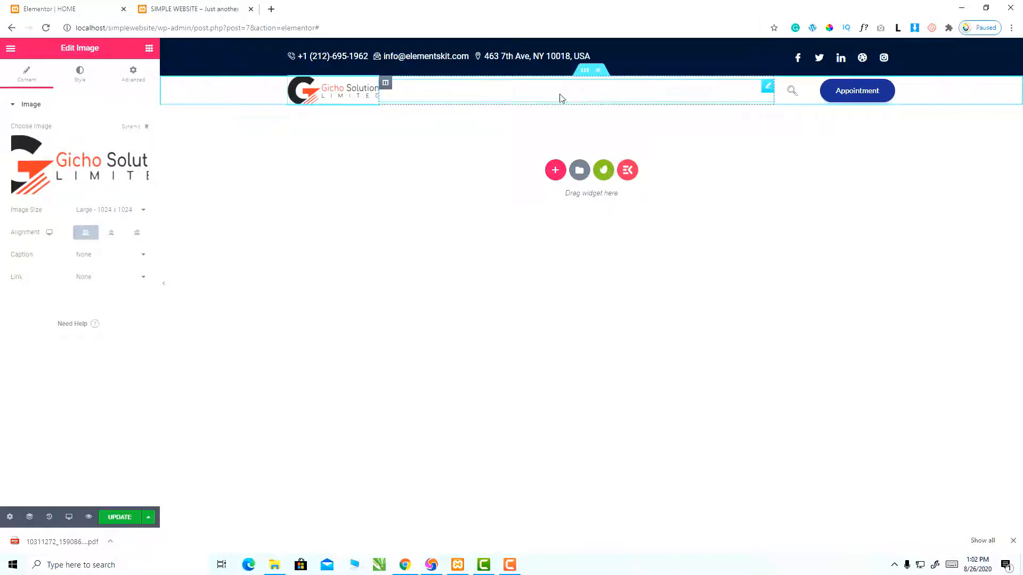
# Step: Assign the menu named 'menu' to the header Nav menu, update, and check the live site
pyautogui.click(767, 89)
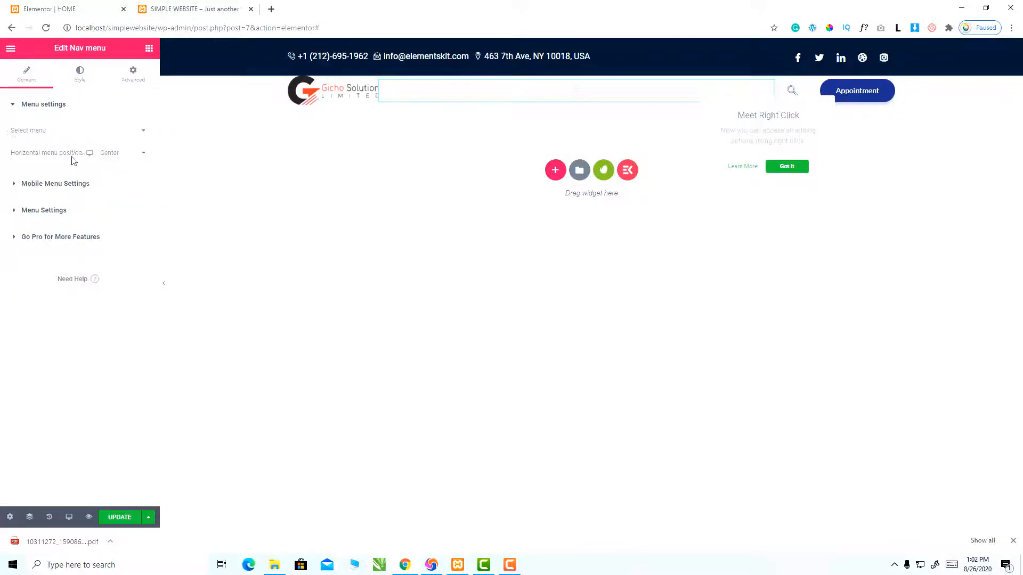
pyautogui.click(143, 132)
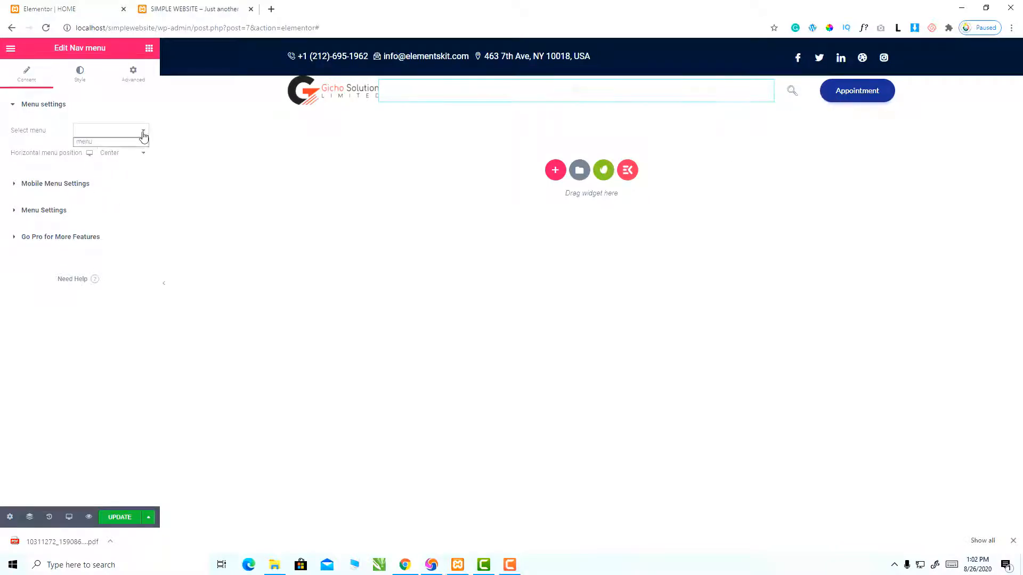
pyautogui.click(110, 142)
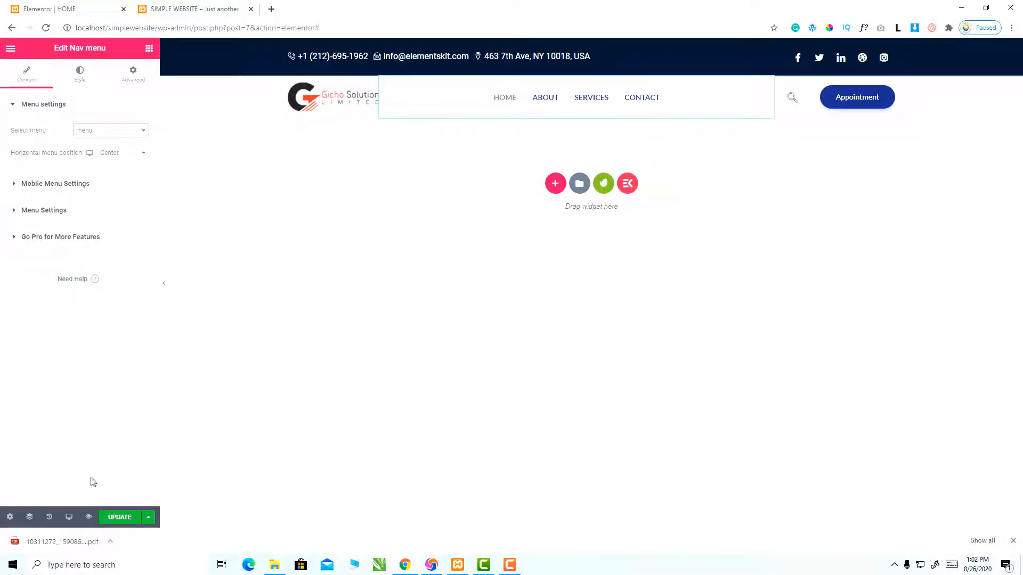
pyautogui.click(120, 517)
pyautogui.click(207, 11)
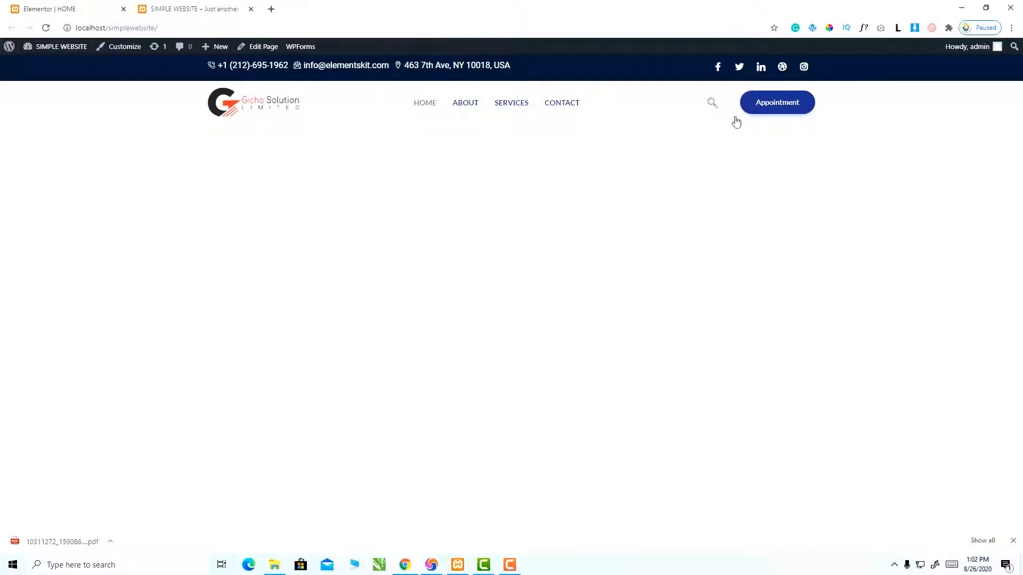
pyautogui.click(76, 6)
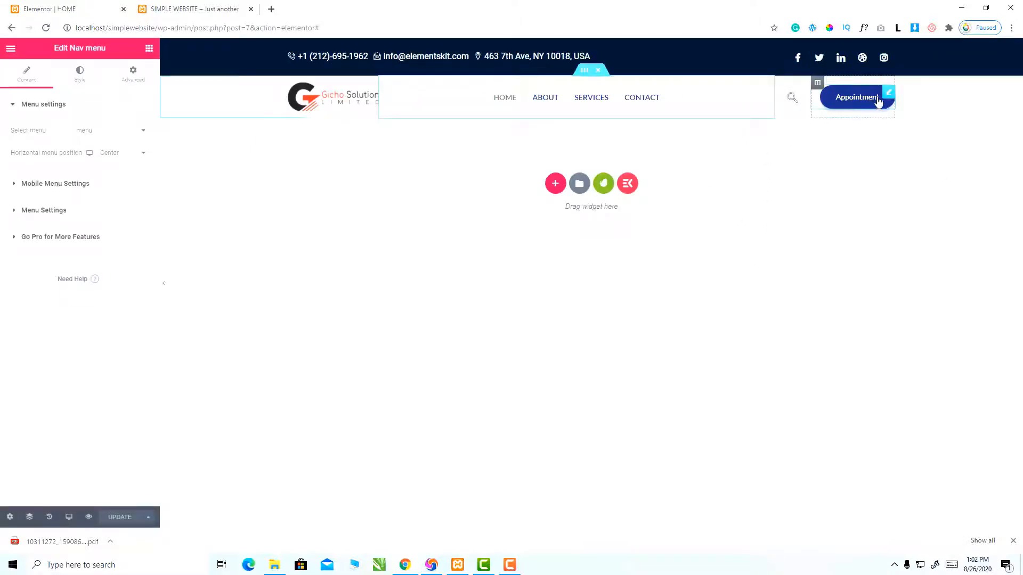
# Step: Give the Appointment button a cyan #0AC8F0 background and save that cyan as a preset
pyautogui.click(862, 98)
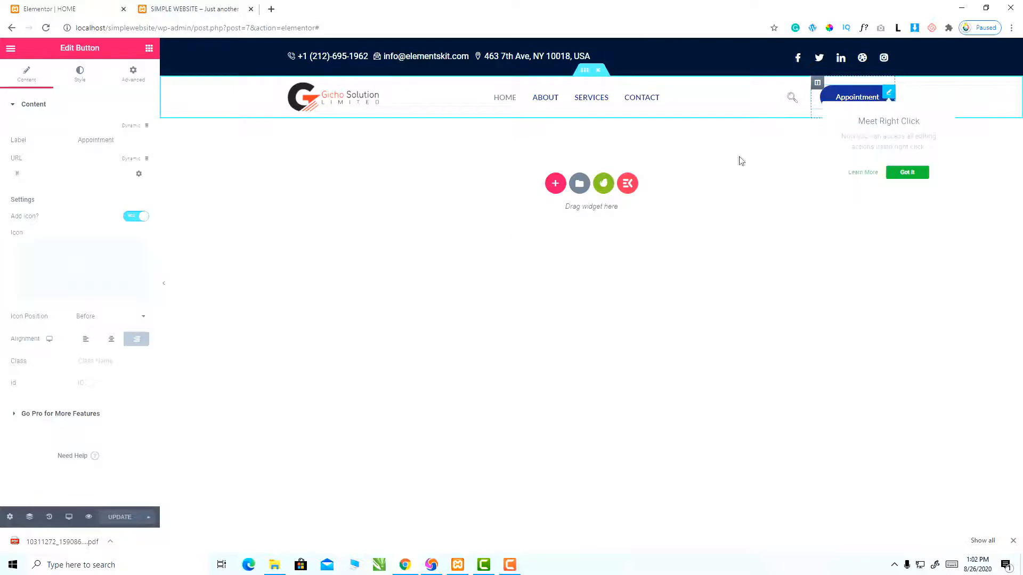
pyautogui.click(77, 75)
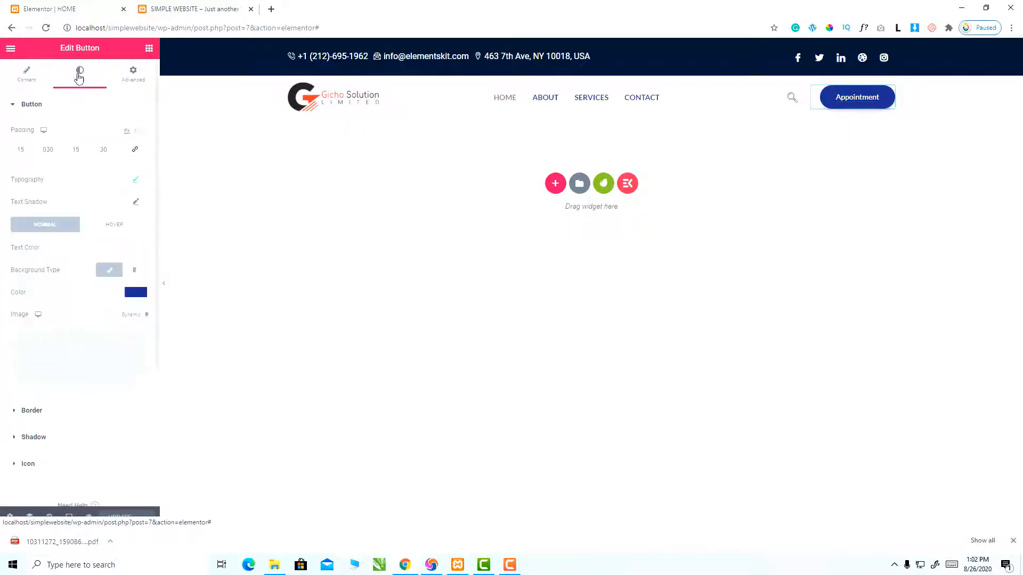
pyautogui.click(140, 297)
pyautogui.click(135, 318)
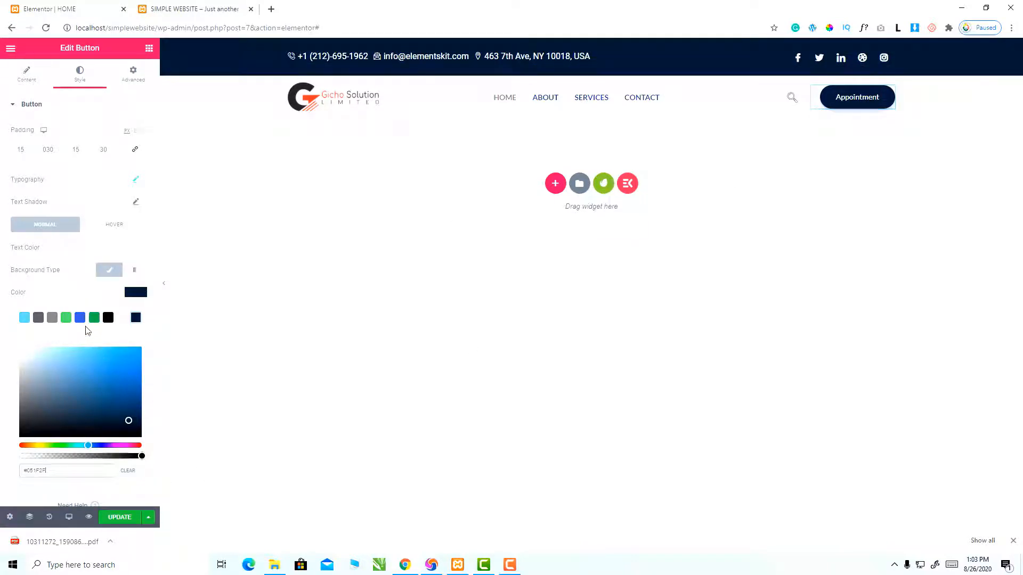
pyautogui.moveTo(88, 446); pyautogui.dragTo(84, 446)
pyautogui.click(136, 353)
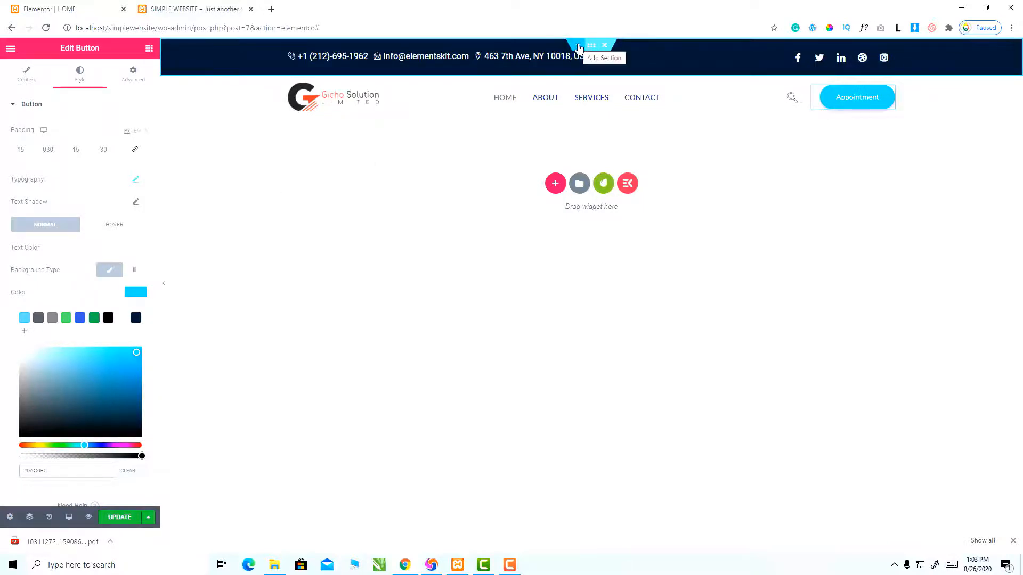
pyautogui.click(25, 336)
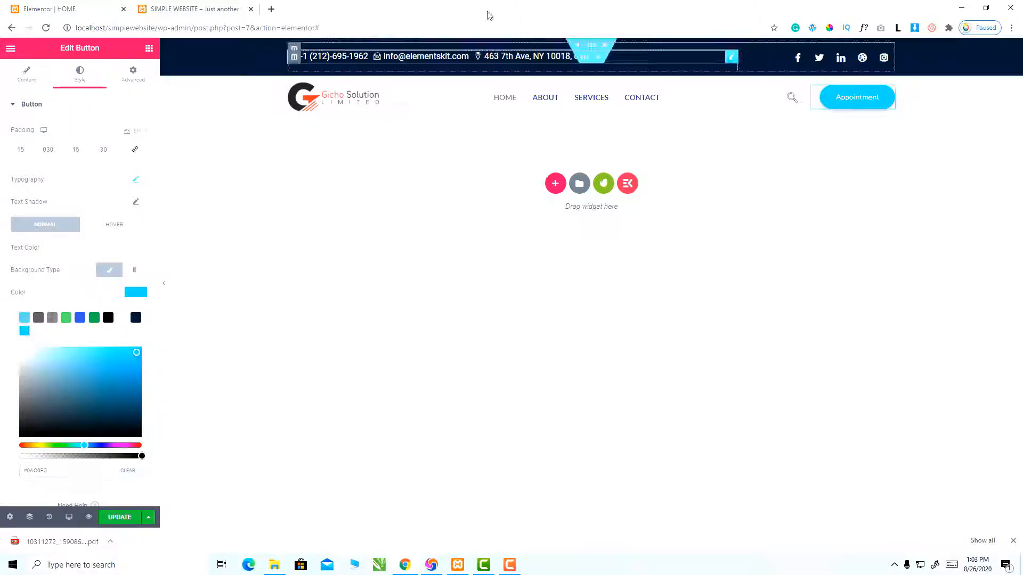
# Step: Apply the saved cyan swatch to the top bar background, update, and switch to the live site
pyautogui.click(595, 47)
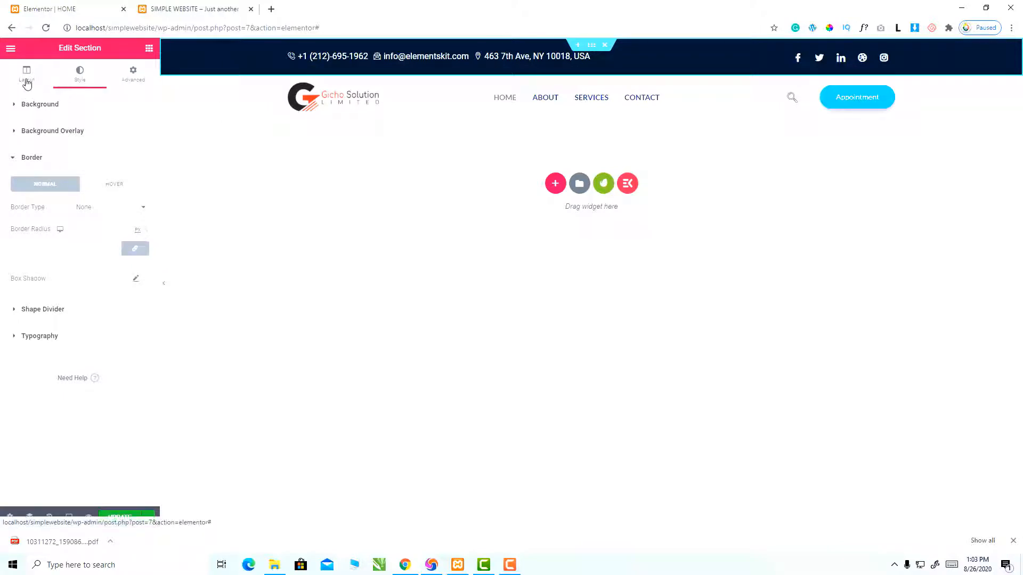
pyautogui.click(27, 77)
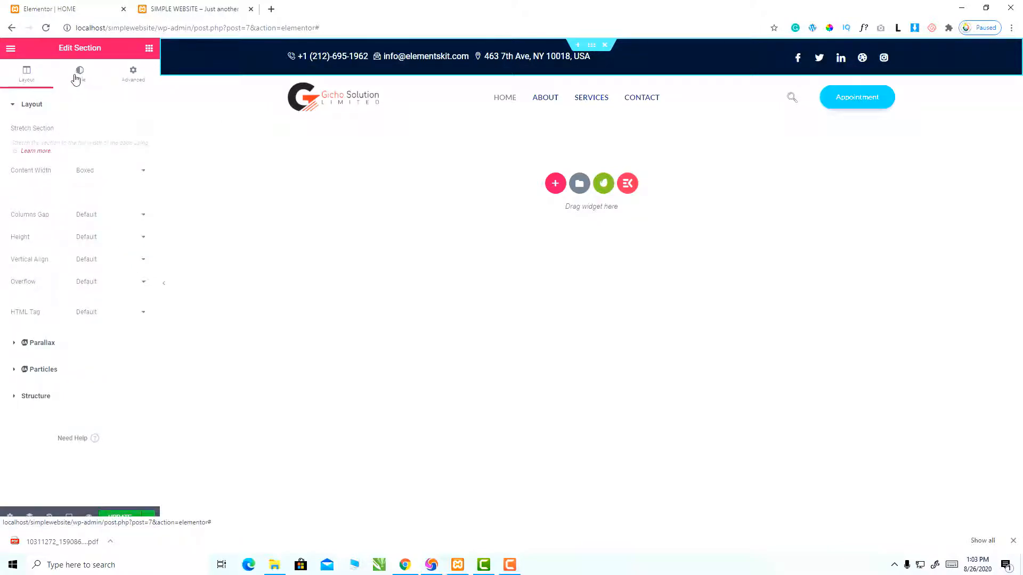
pyautogui.click(75, 78)
pyautogui.click(136, 175)
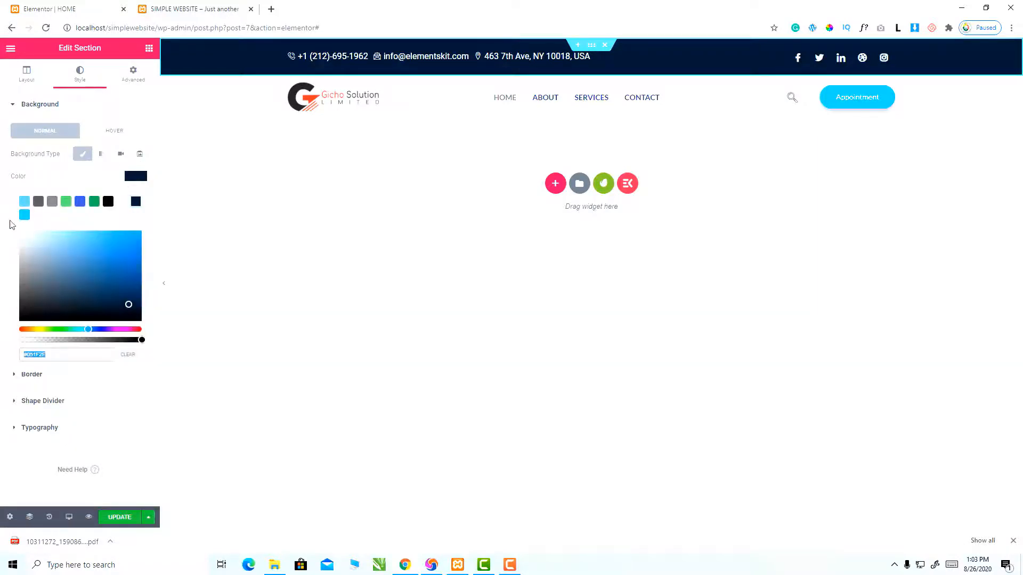
pyautogui.click(24, 214)
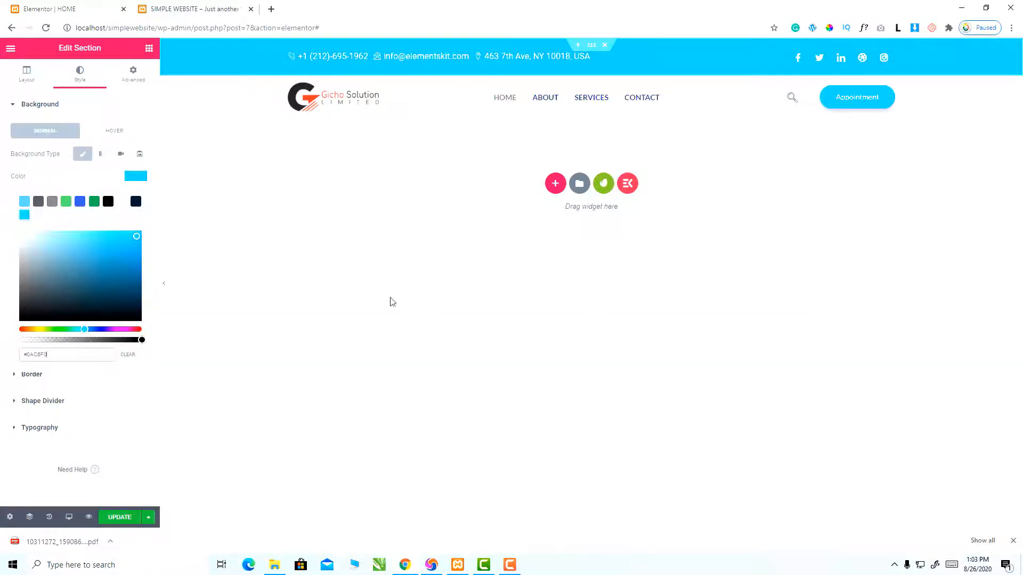
pyautogui.click(113, 519)
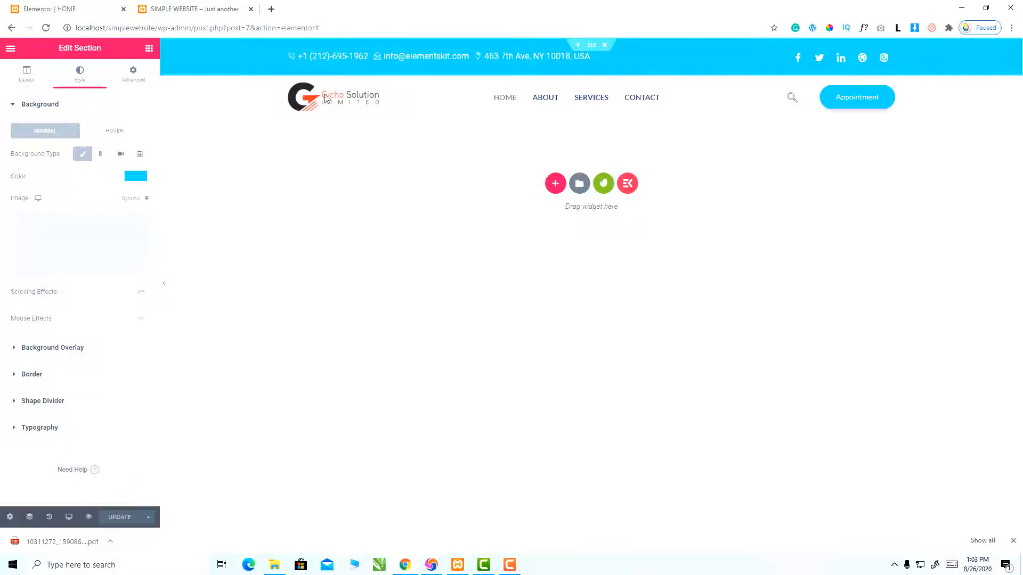
pyautogui.click(220, 13)
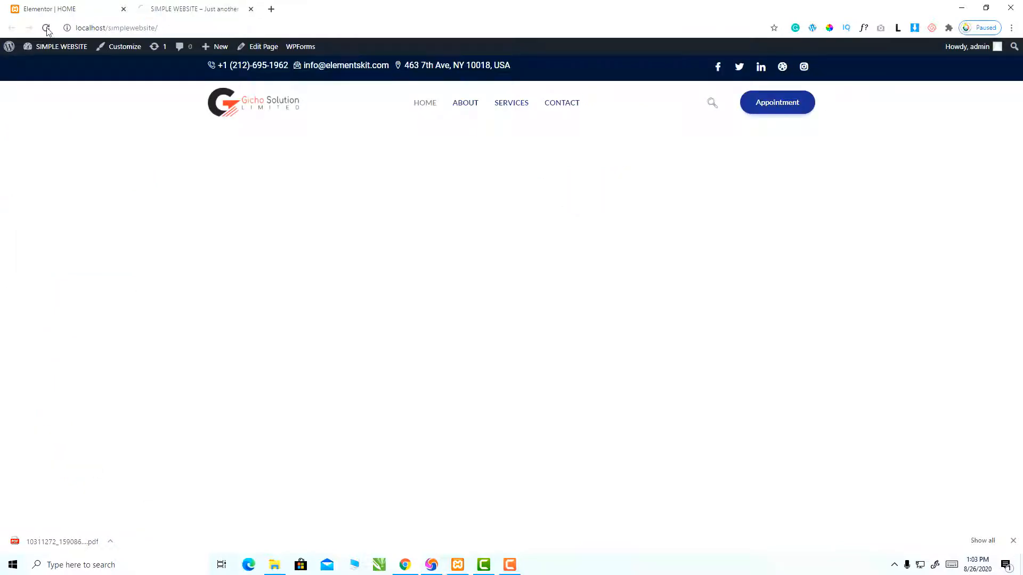
# Step: Reload the live site to check the cyan header, then return to the editor
pyautogui.click(46, 28)
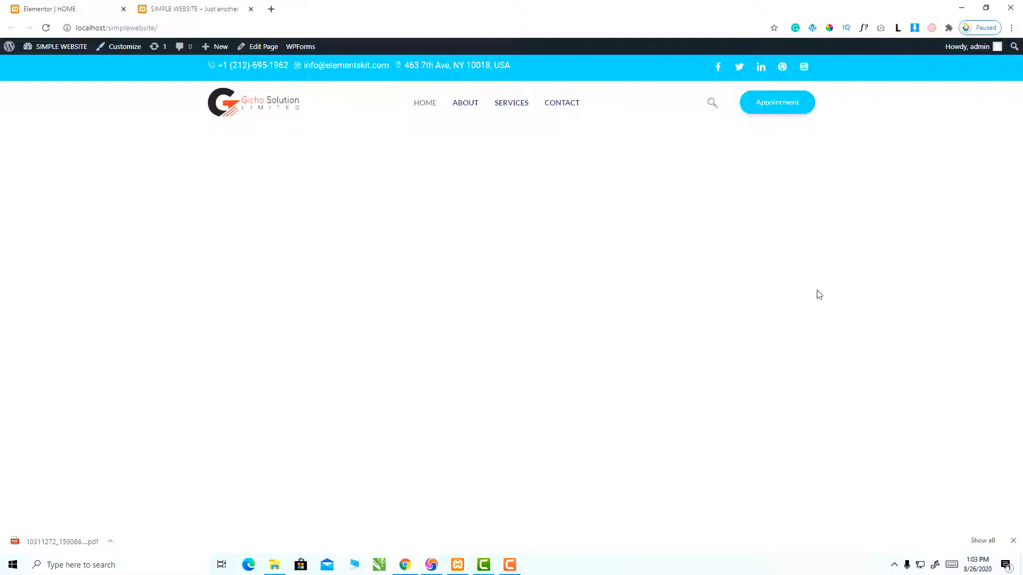
pyautogui.click(62, 12)
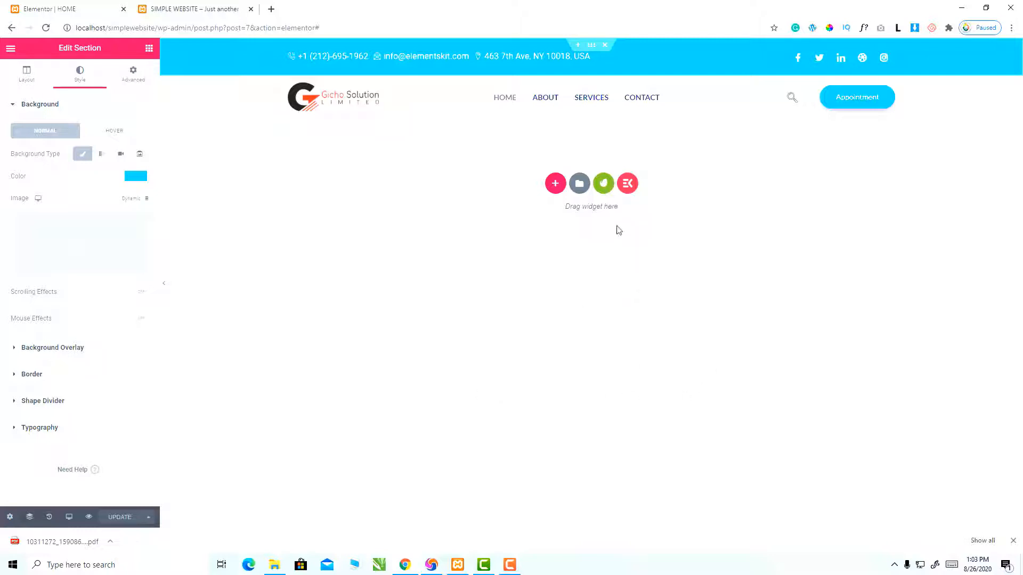
# Step: Open the template library's Free Kits and go to page 4
pyautogui.click(604, 185)
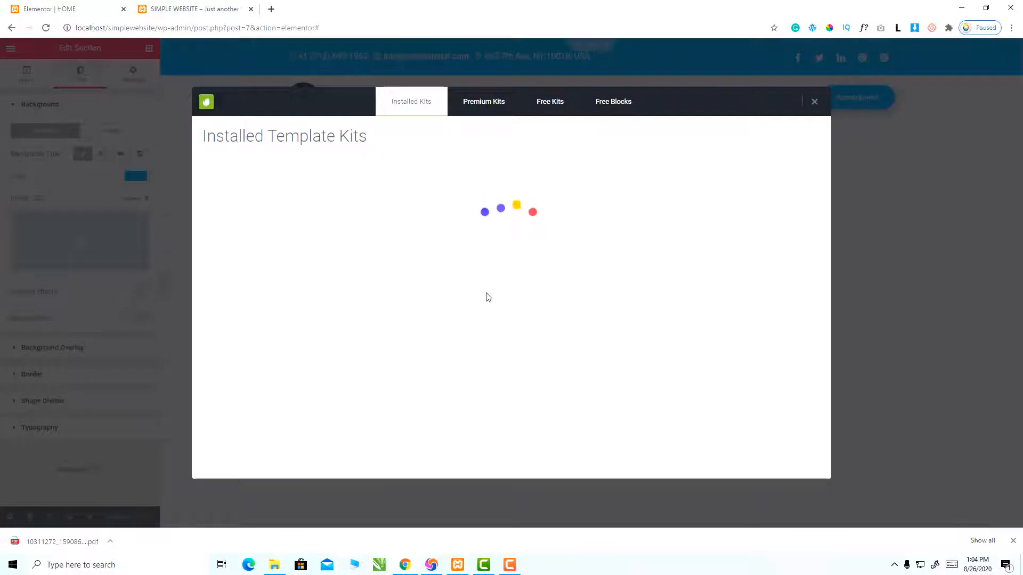
pyautogui.click(553, 110)
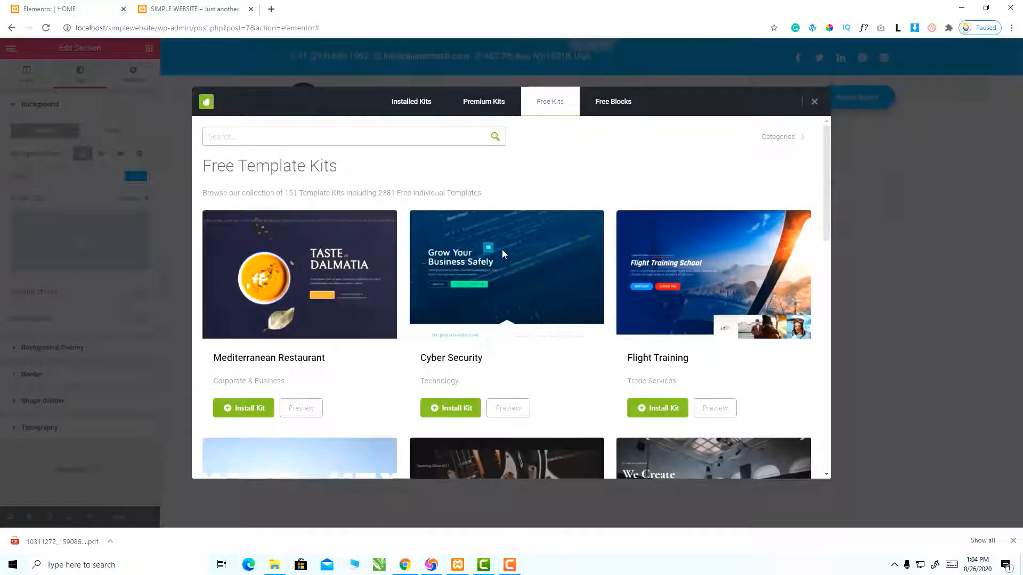
pyautogui.scroll(-9, 501, 249)
pyautogui.scroll(-5, 568, 255)
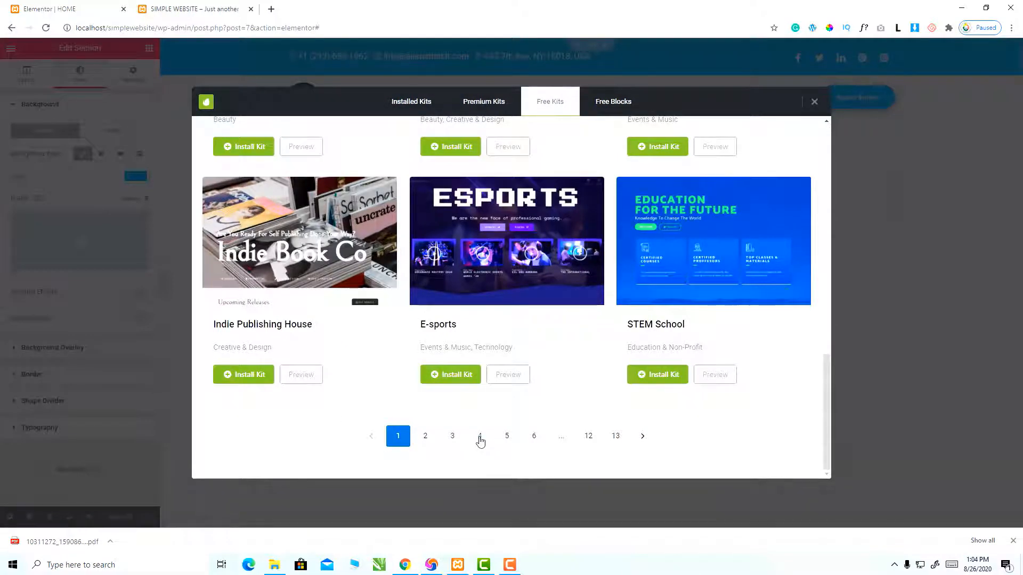
pyautogui.click(480, 437)
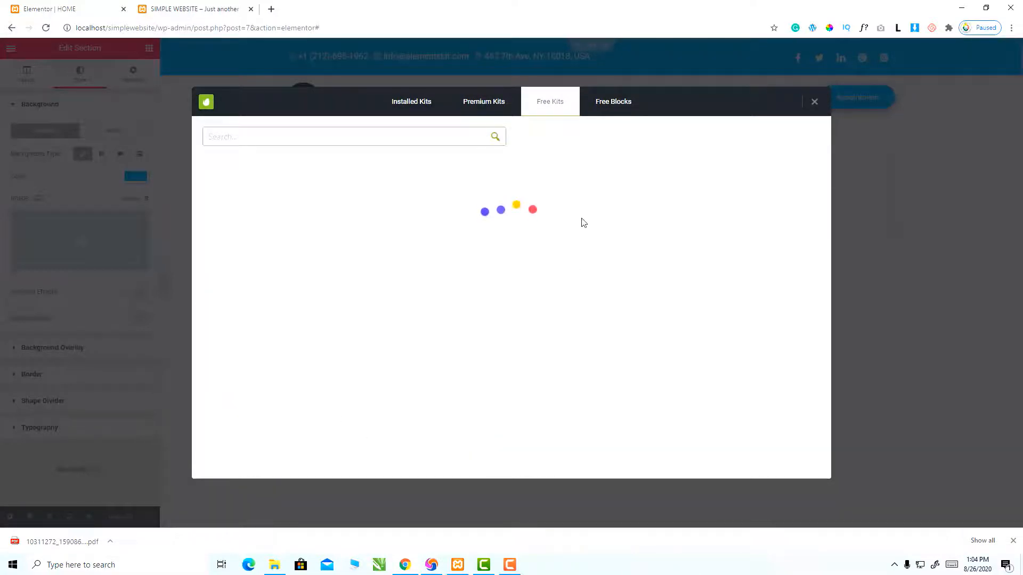
# Step: Install the Startup Business kit and view it among the installed kits
pyautogui.scroll(-3, 753, 264)
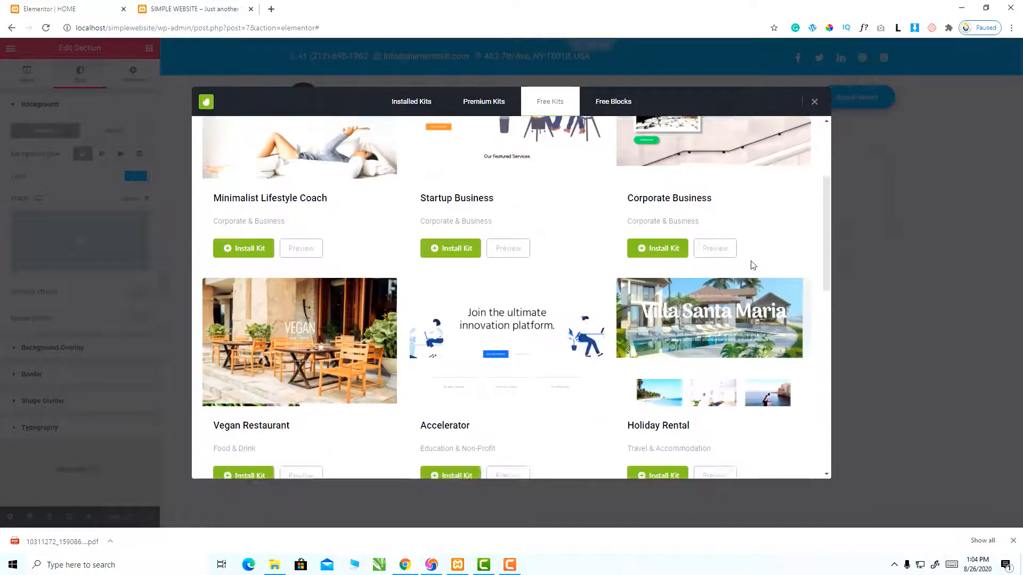
pyautogui.scroll(3, 752, 264)
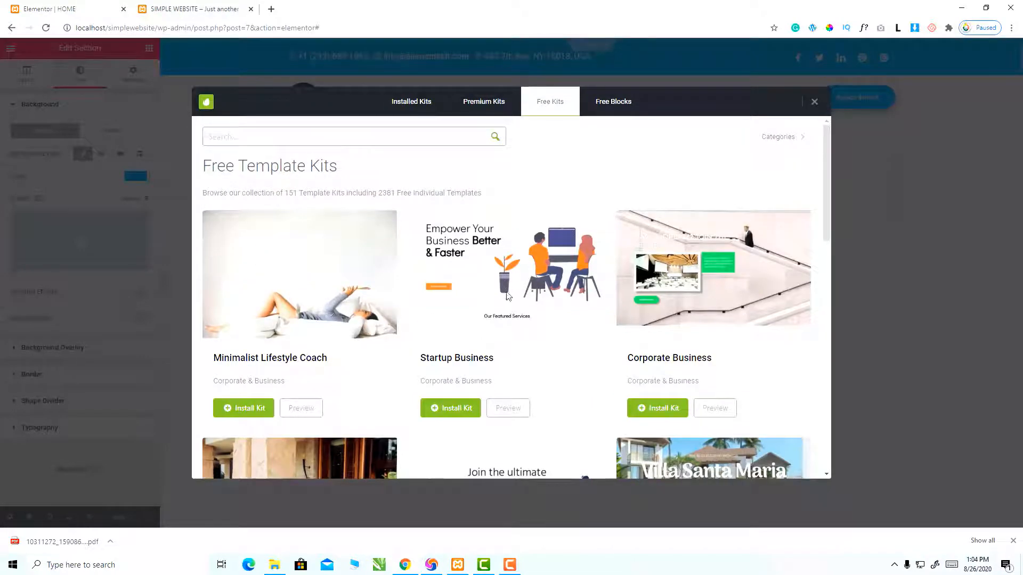
pyautogui.scroll(-1, 538, 290)
pyautogui.scroll(-4, 538, 291)
pyautogui.scroll(2, 542, 206)
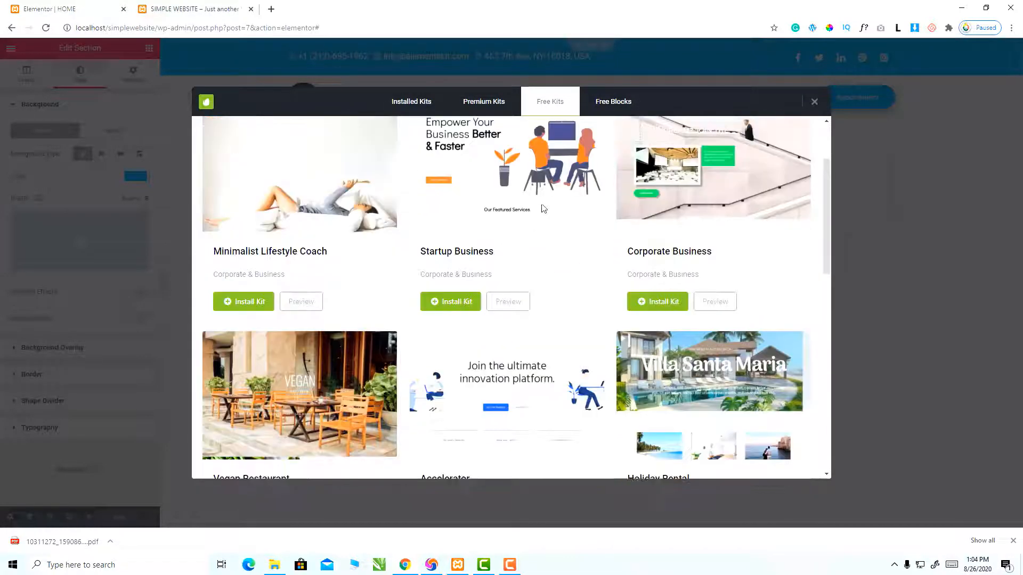
pyautogui.scroll(-4, 542, 208)
pyautogui.scroll(-5, 592, 290)
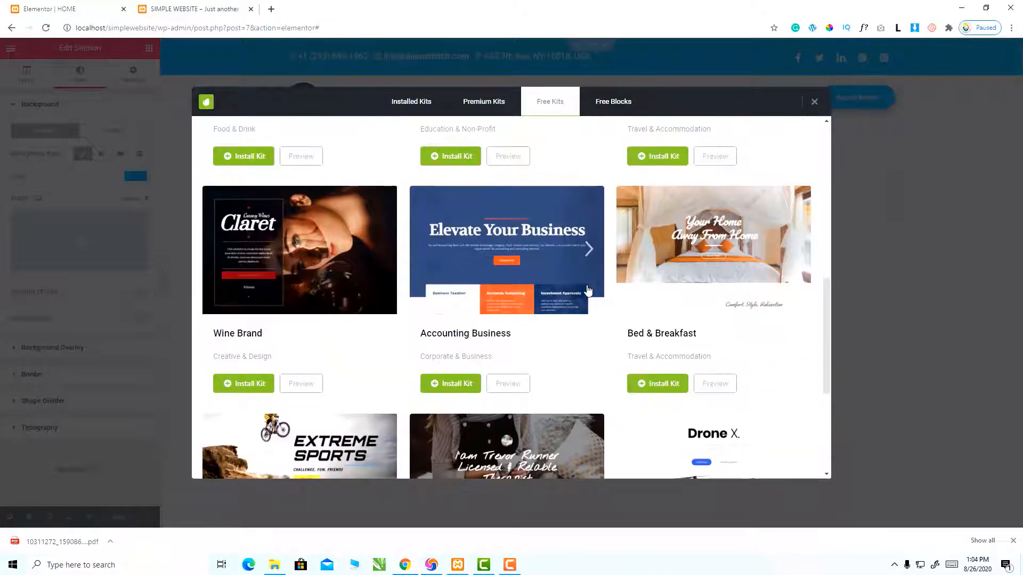
pyautogui.scroll(-3, 590, 294)
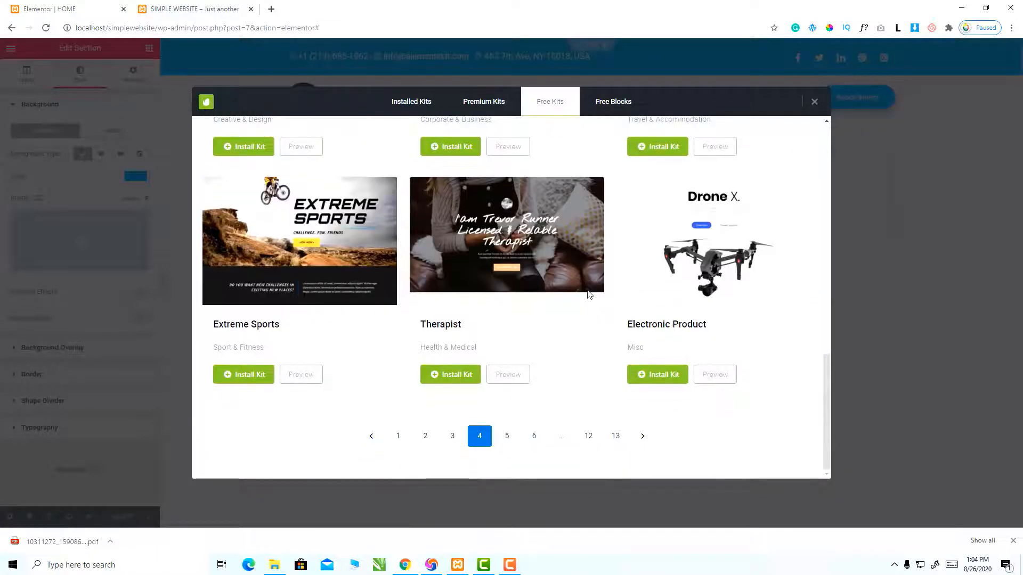
pyautogui.scroll(3, 590, 296)
pyautogui.scroll(2, 589, 296)
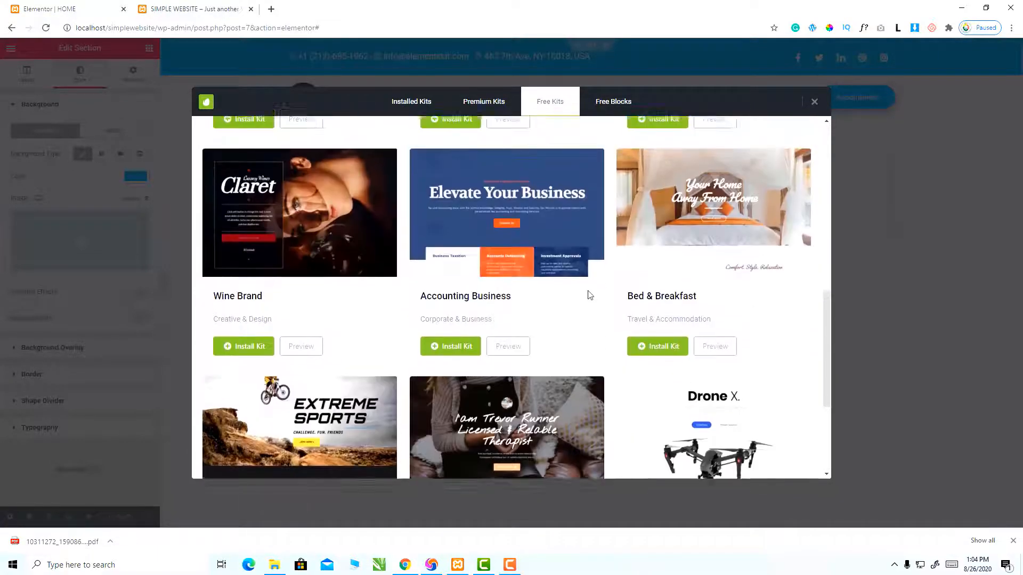
pyautogui.scroll(8, 589, 296)
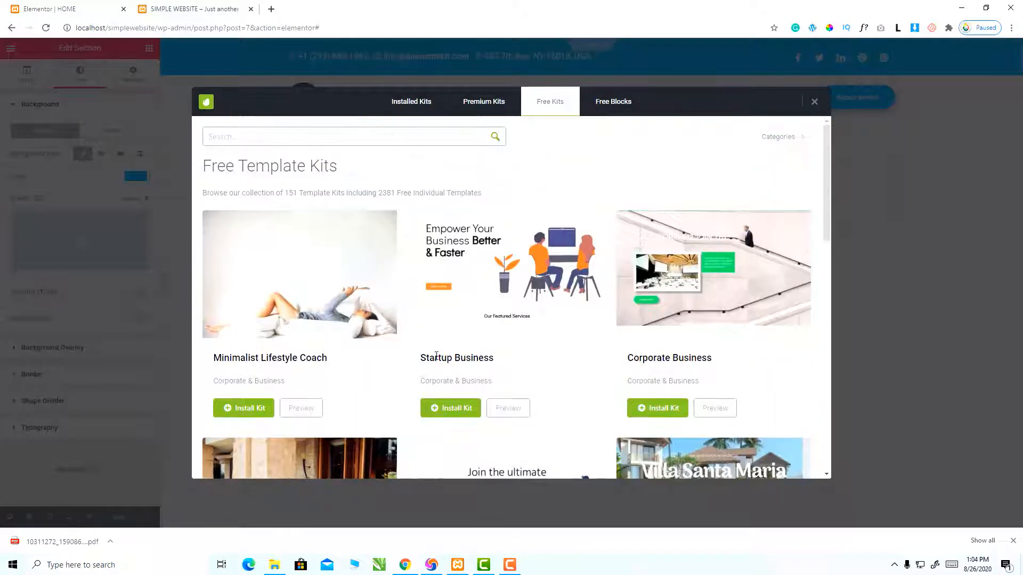
pyautogui.scroll(-1, 532, 319)
pyautogui.click(456, 356)
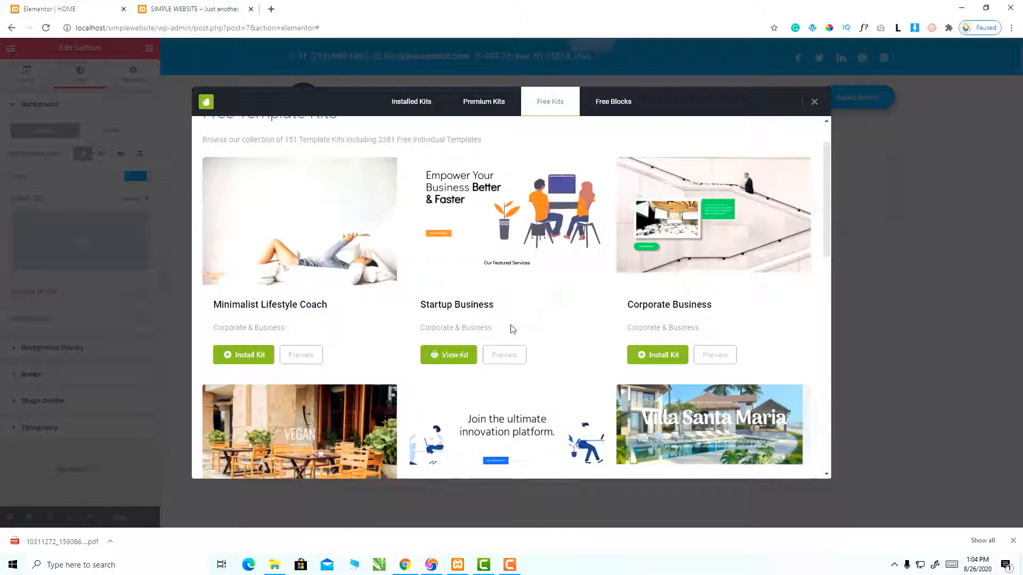
pyautogui.click(451, 355)
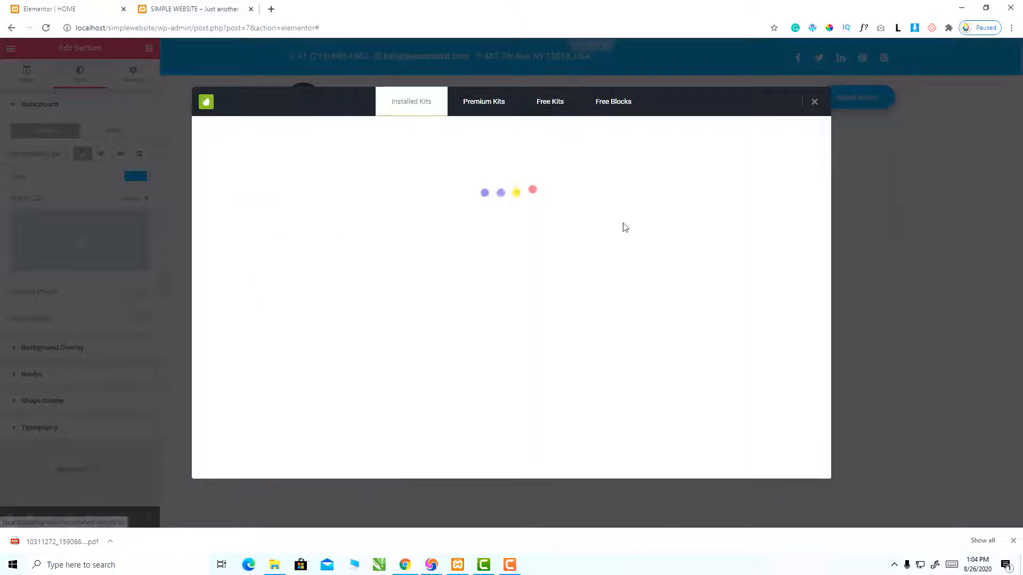
# Step: Insert the Startup Business Home-1 template into the HOME page
pyautogui.scroll(-4, 613, 256)
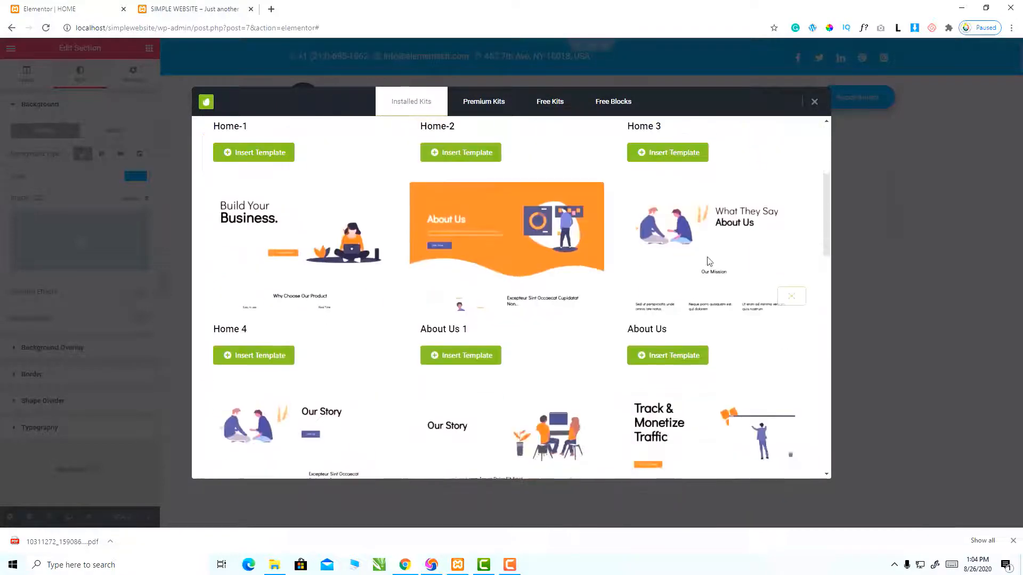
pyautogui.scroll(4, 626, 272)
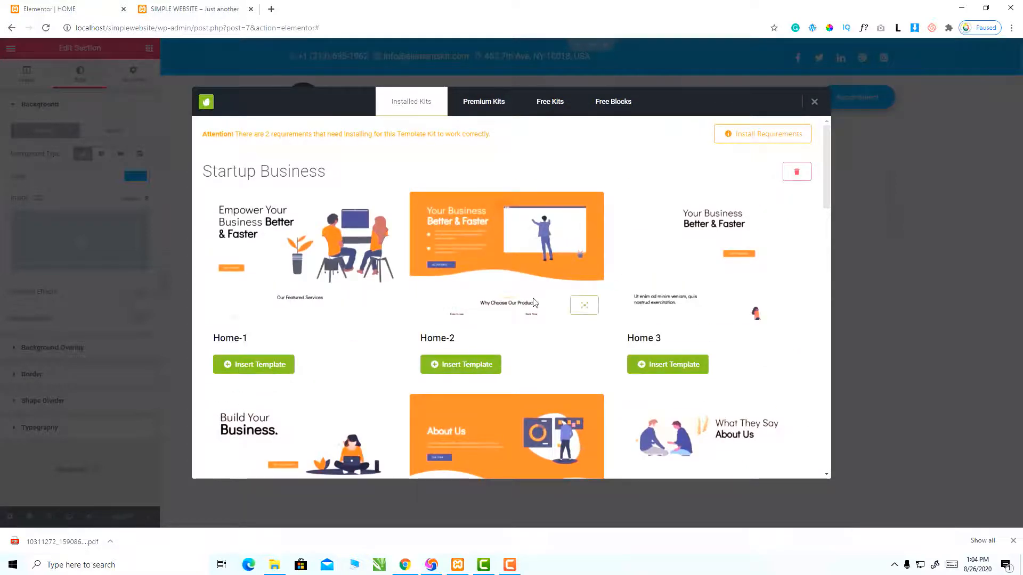
pyautogui.scroll(-2, 497, 290)
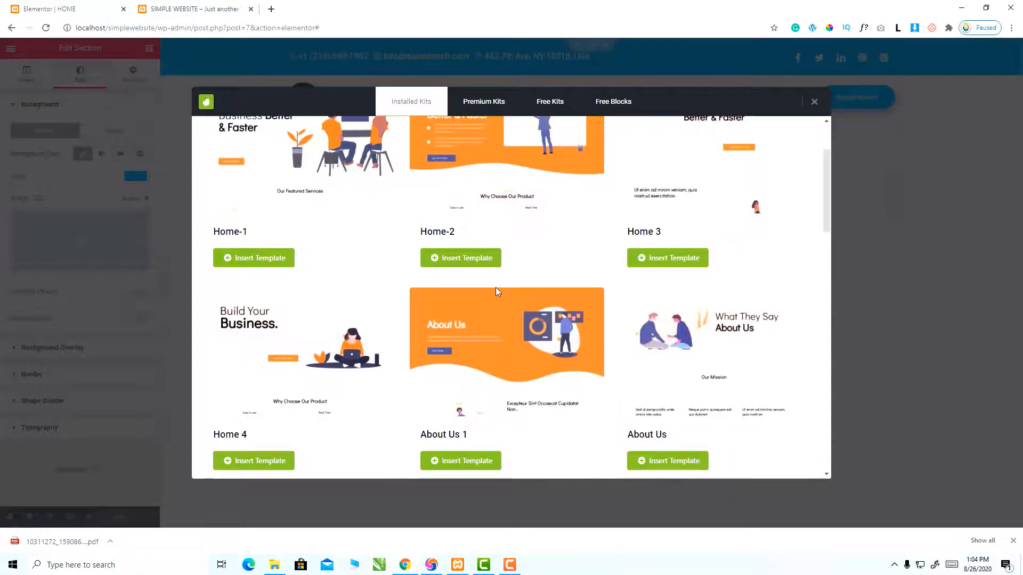
pyautogui.scroll(2, 495, 288)
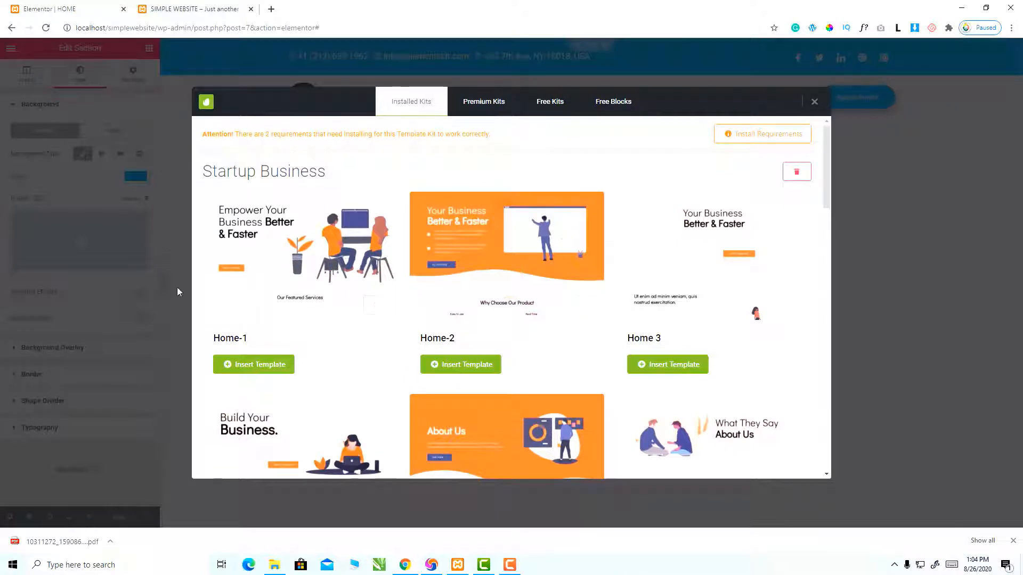
pyautogui.click(265, 368)
pyautogui.scroll(-2, 745, 349)
pyautogui.scroll(-1, 743, 349)
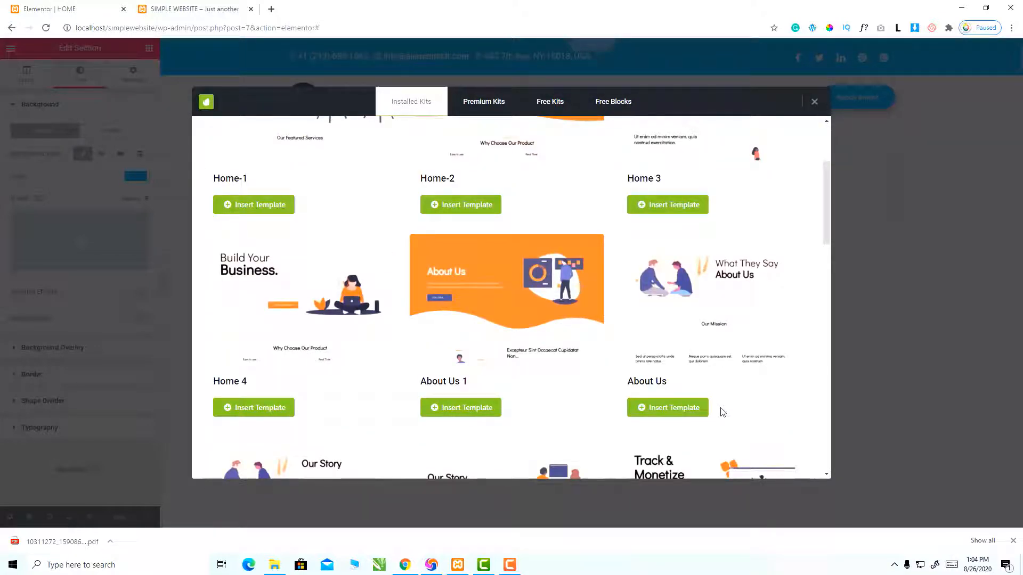
pyautogui.scroll(3, 722, 413)
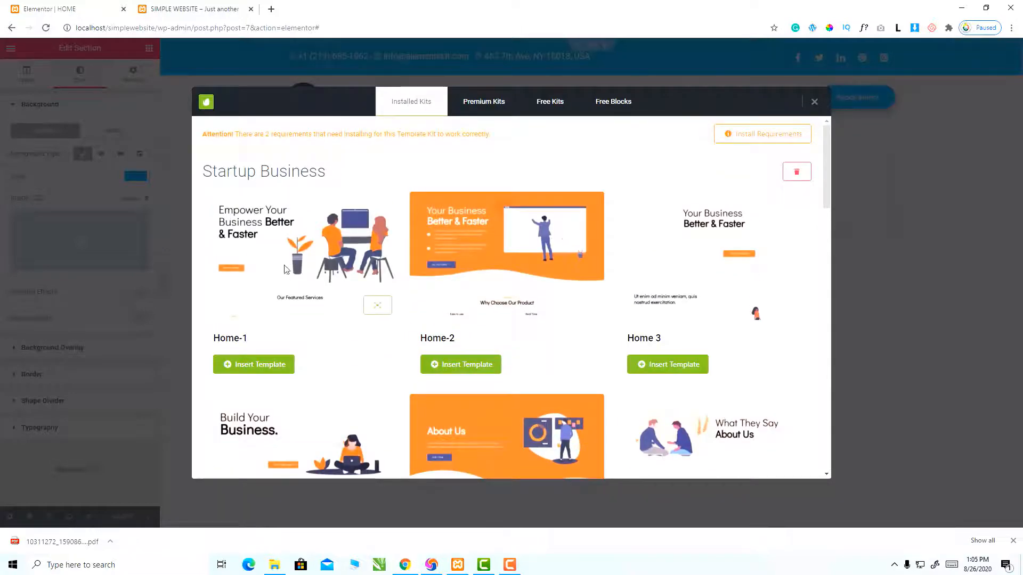
pyautogui.scroll(-5, 561, 298)
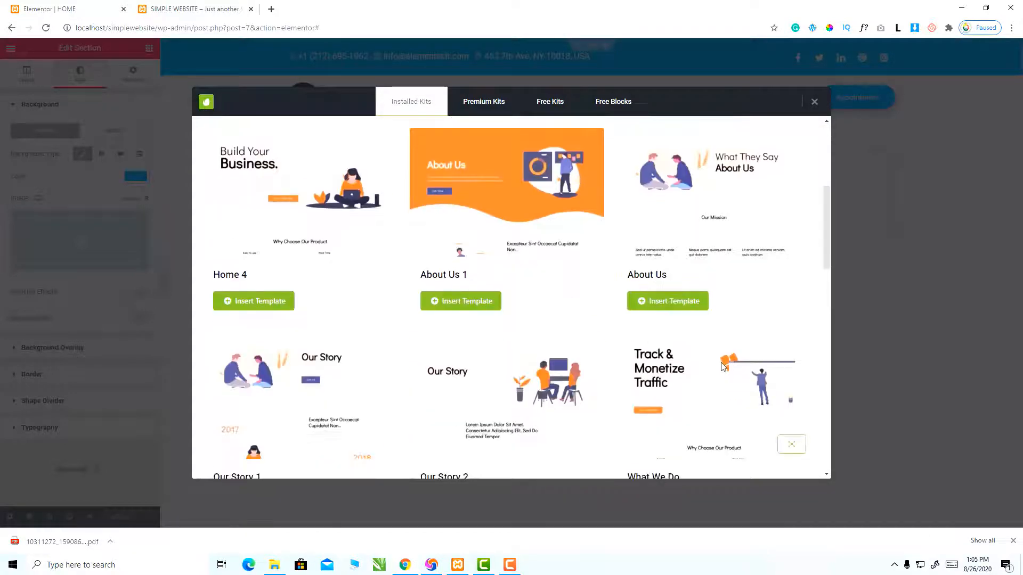
pyautogui.scroll(5, 408, 318)
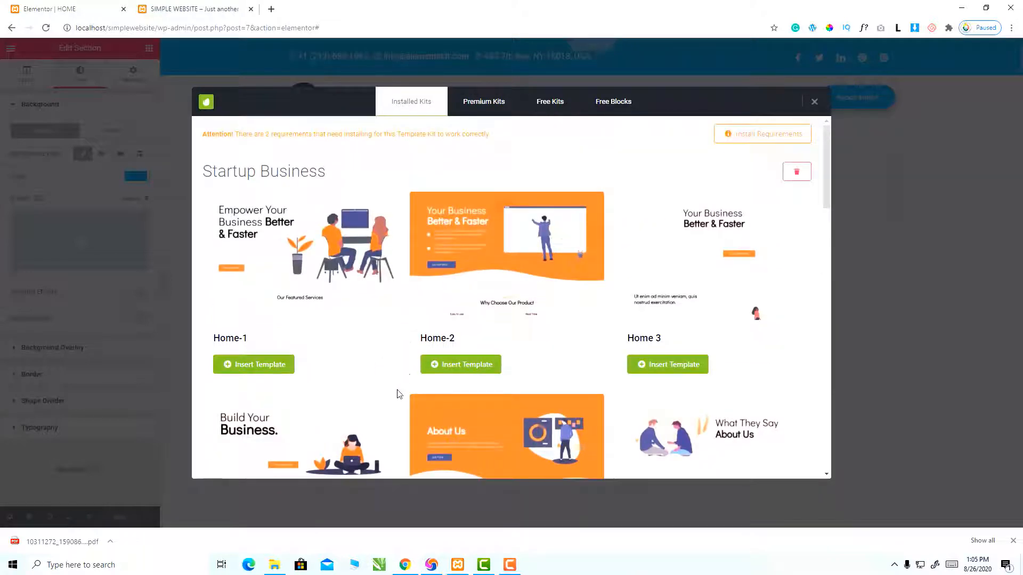
pyautogui.scroll(-1, 389, 389)
pyautogui.scroll(1, 389, 389)
pyautogui.moveTo(319, 277)
pyautogui.click(261, 366)
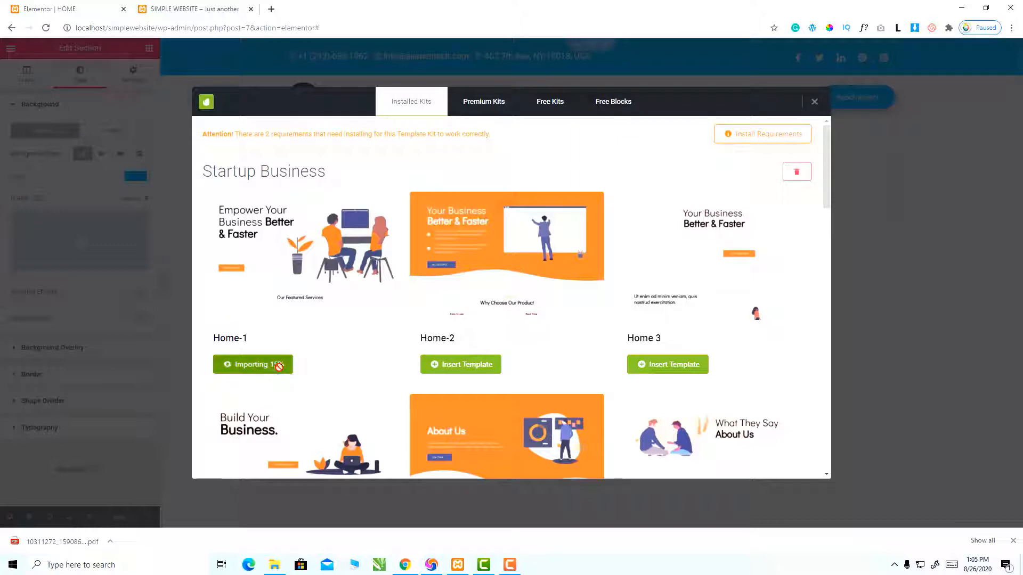
# Step: Look over the imported Home-1 content, then switch to the live site's front page
pyautogui.scroll(-10, 543, 343)
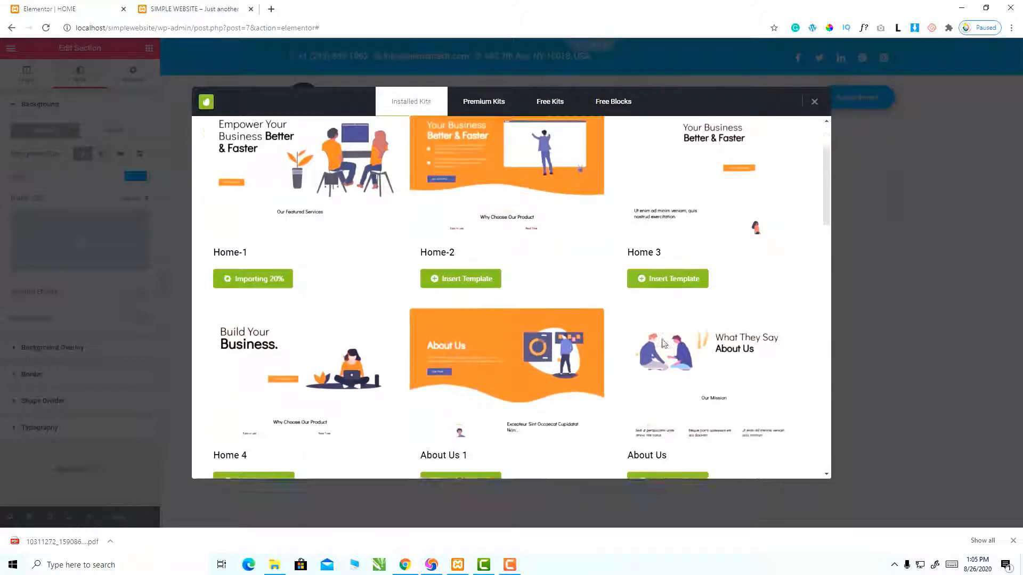
pyautogui.scroll(-9, 580, 343)
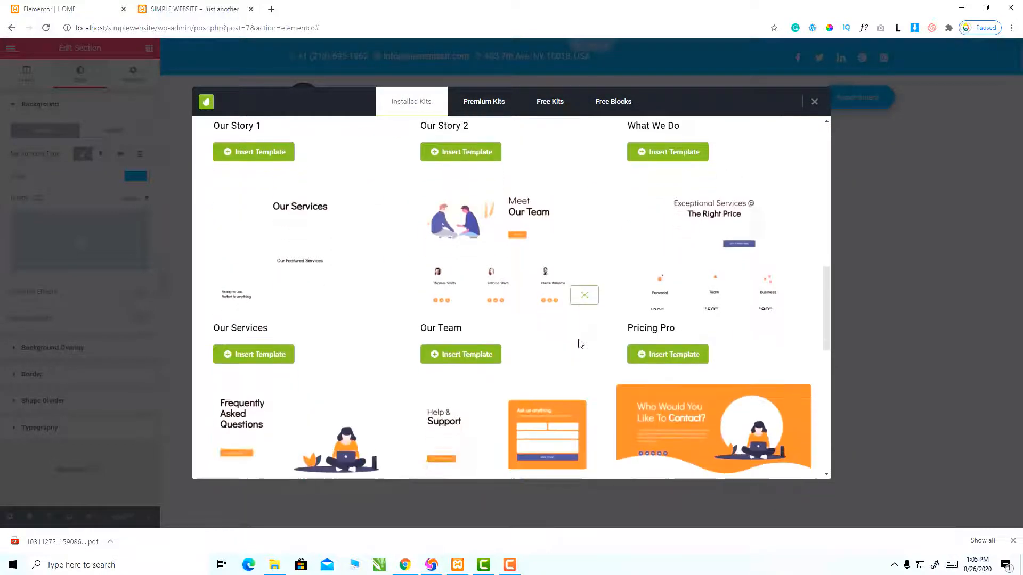
pyautogui.scroll(-3, 569, 355)
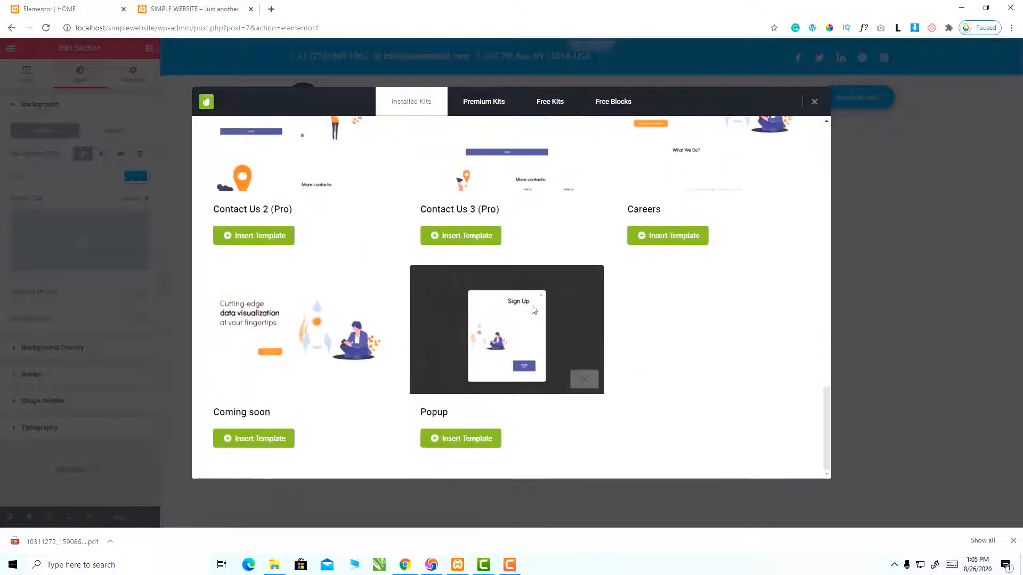
pyautogui.scroll(7, 717, 357)
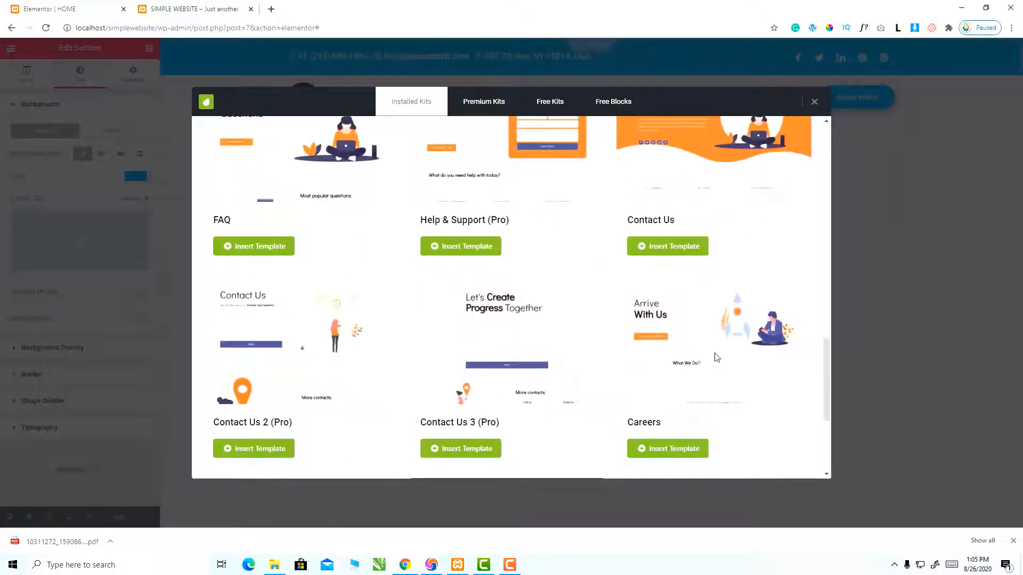
pyautogui.scroll(3, 714, 356)
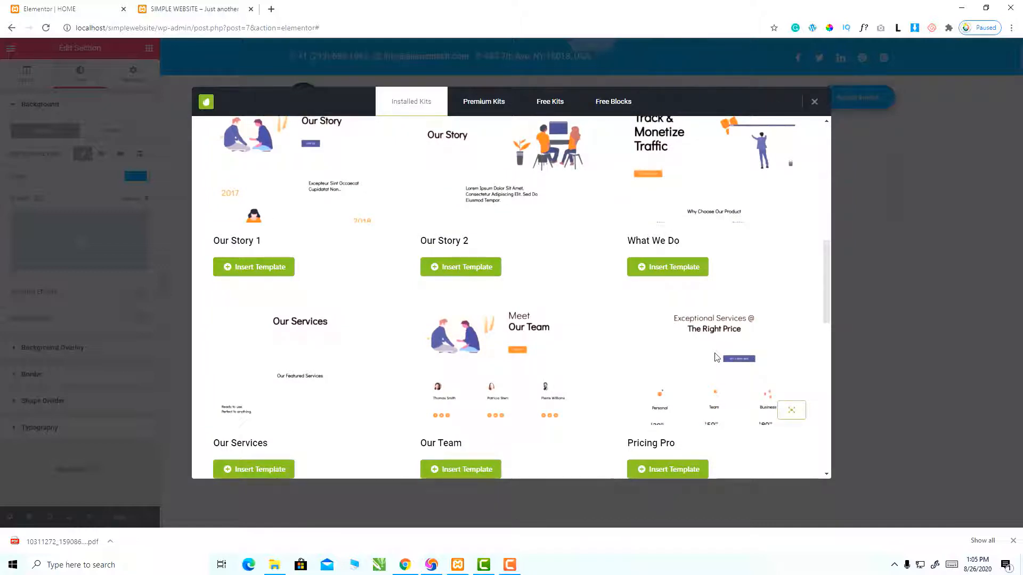
pyautogui.scroll(6, 479, 303)
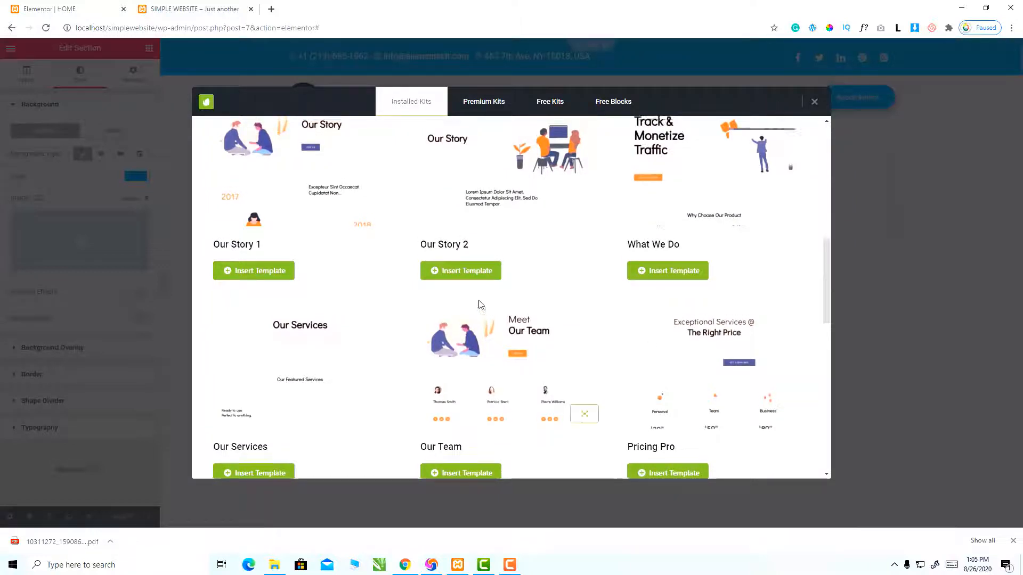
pyautogui.scroll(3, 440, 288)
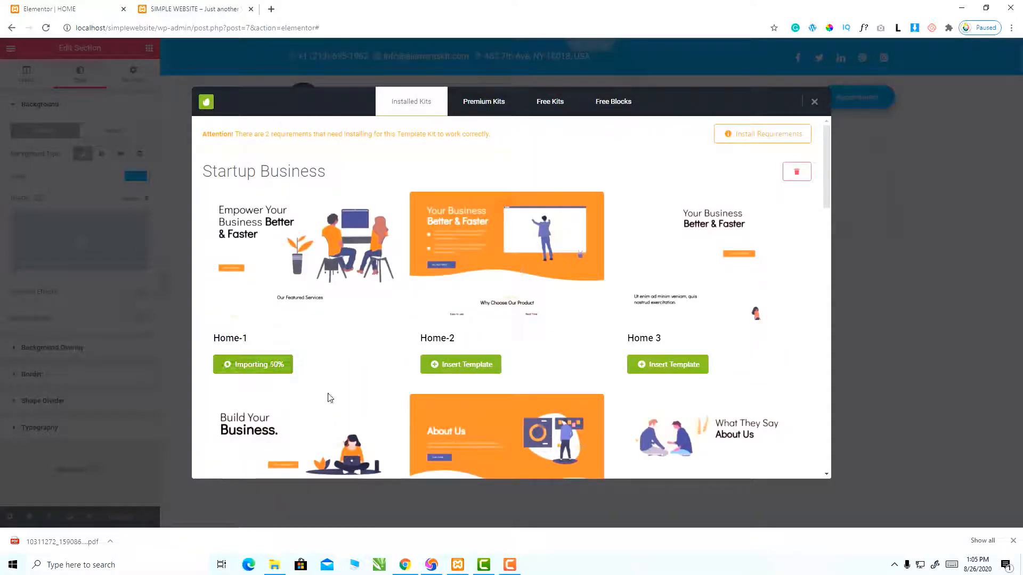
pyautogui.click(201, 11)
# Step: Reload the live home page to check it, then return to the Elementor HOME editor
pyautogui.click(45, 28)
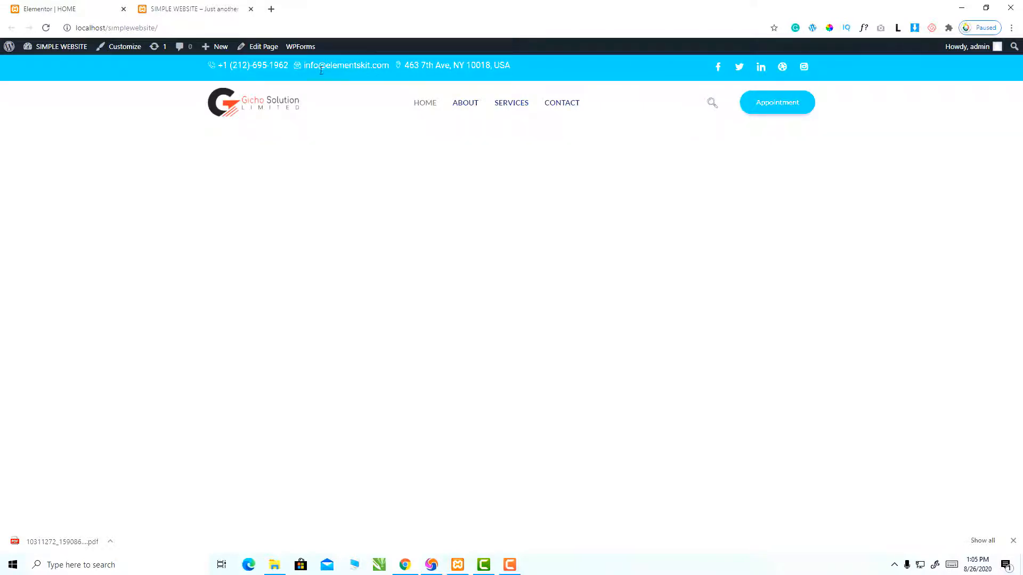
pyautogui.click(49, 11)
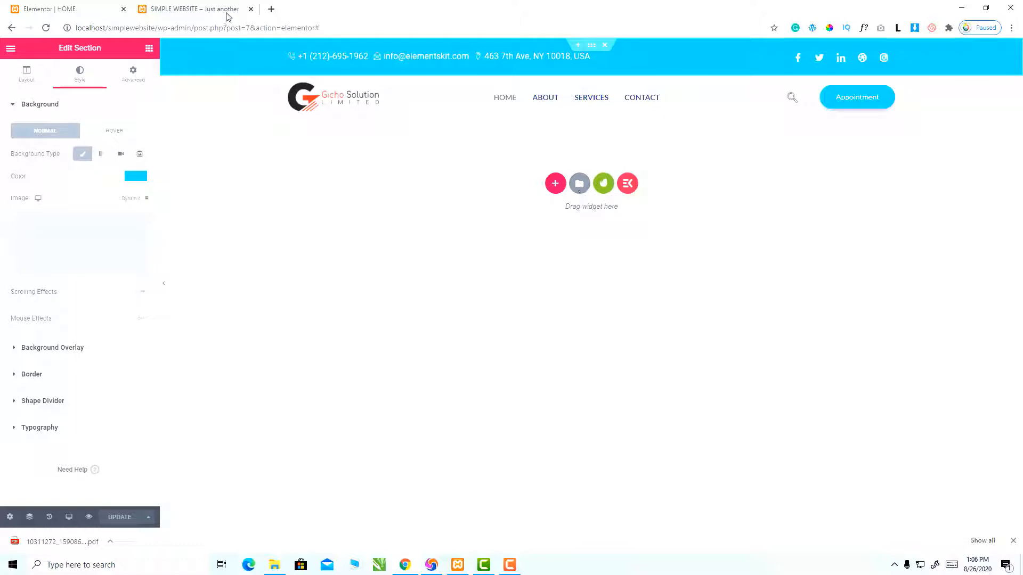
pyautogui.click(203, 8)
pyautogui.click(46, 28)
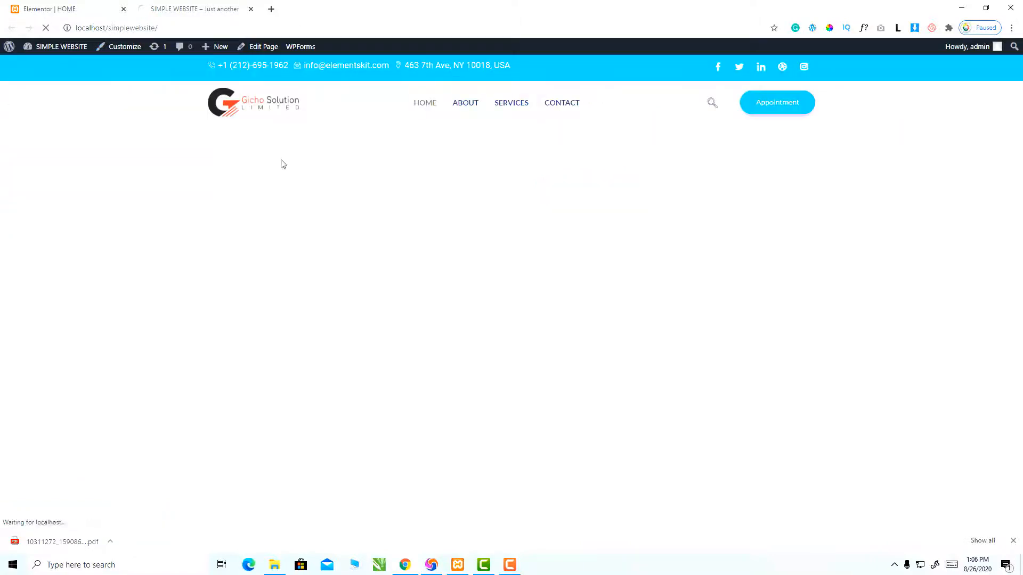
pyautogui.click(79, 9)
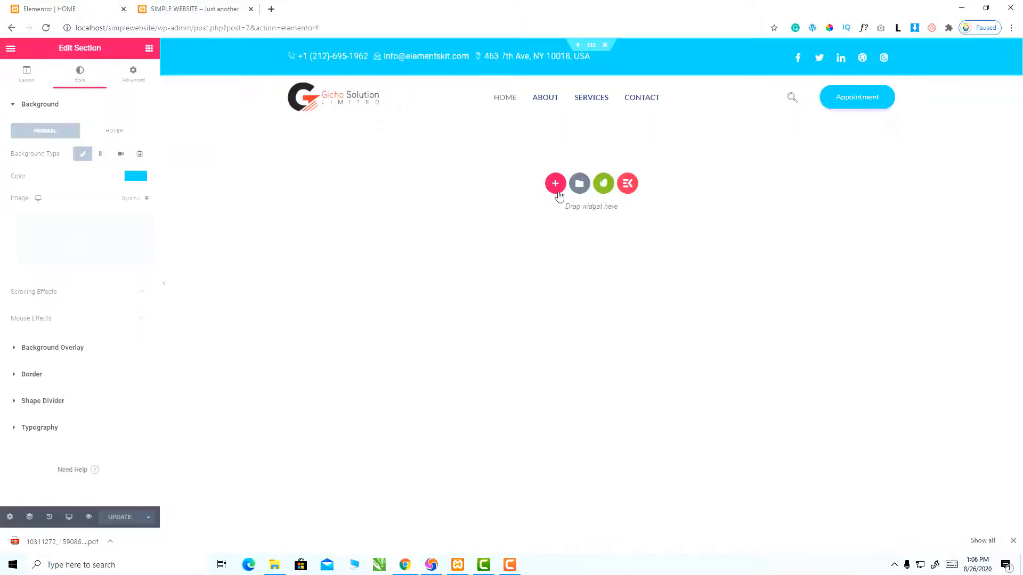
# Step: Insert the saved Home-1 template from My Templates, importing its document settings too
pyautogui.click(579, 183)
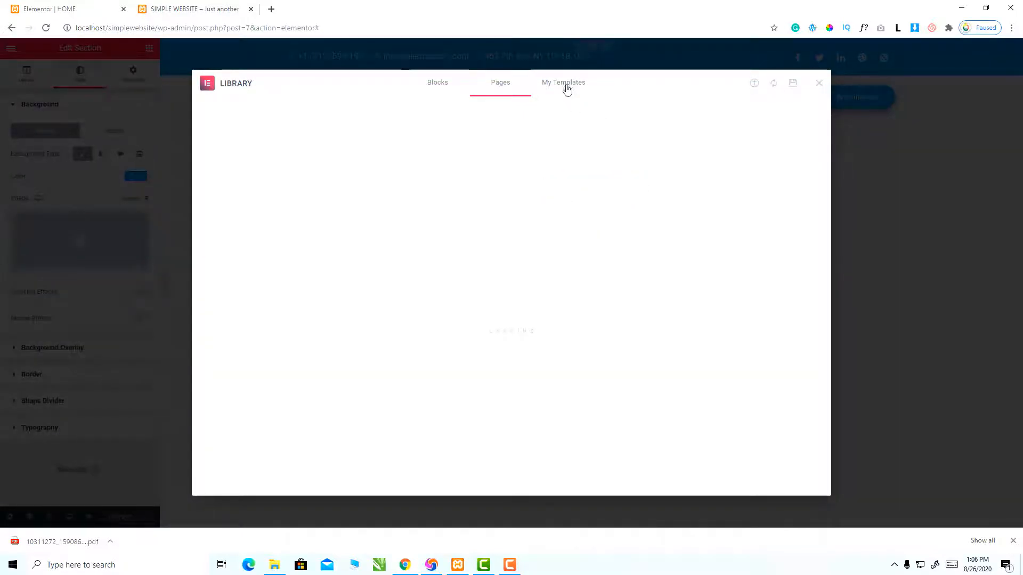
pyautogui.click(566, 86)
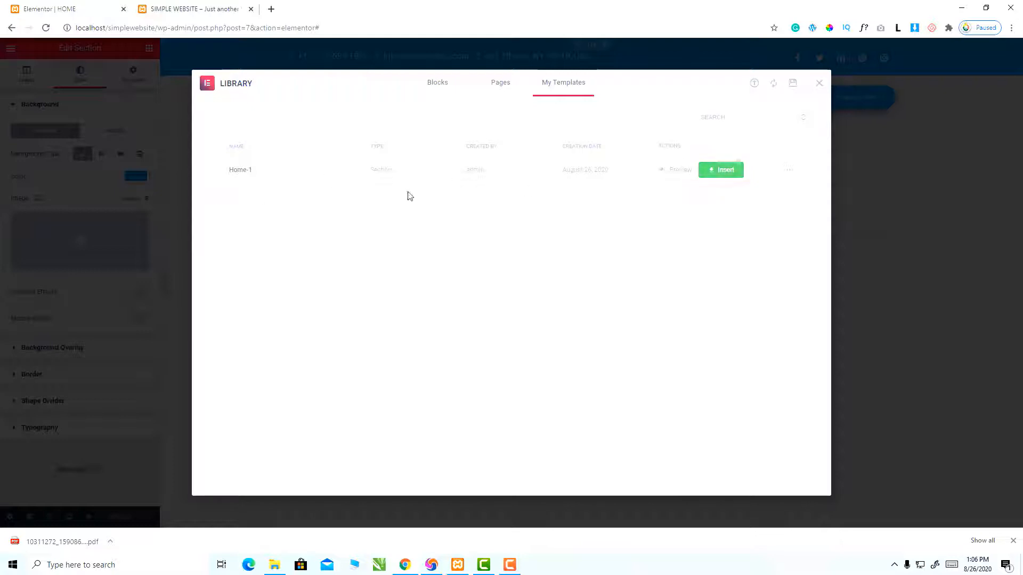
pyautogui.click(723, 171)
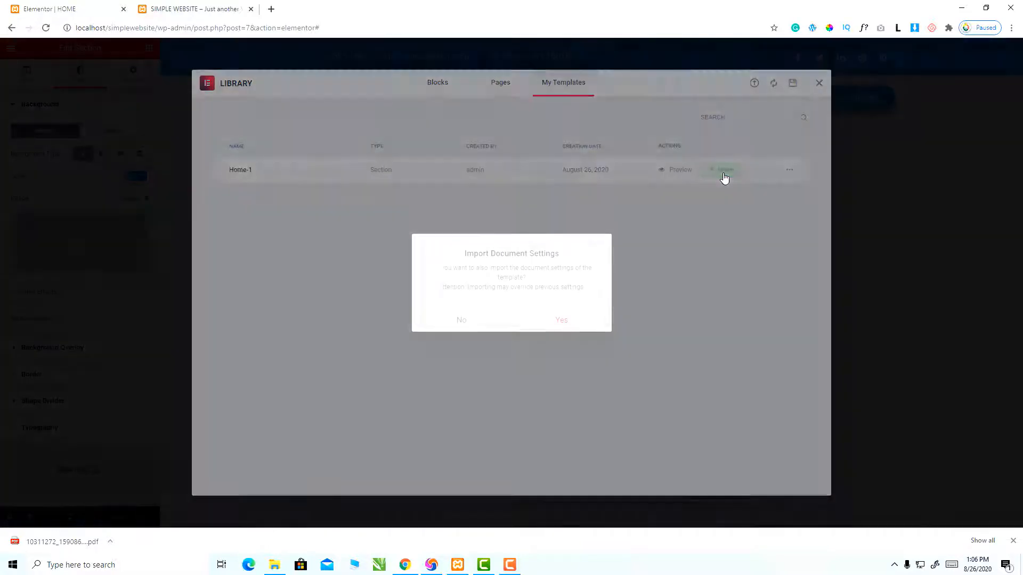
pyautogui.click(563, 322)
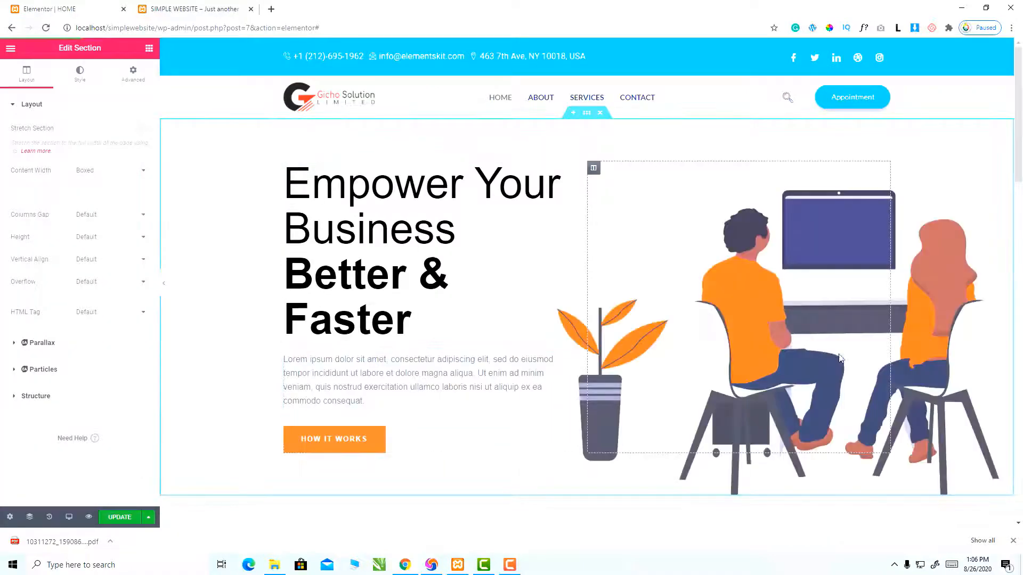
# Step: Scroll down through the inserted Home-1 sections, then back up to the site title and HOME heading
pyautogui.scroll(-9, 575, 289)
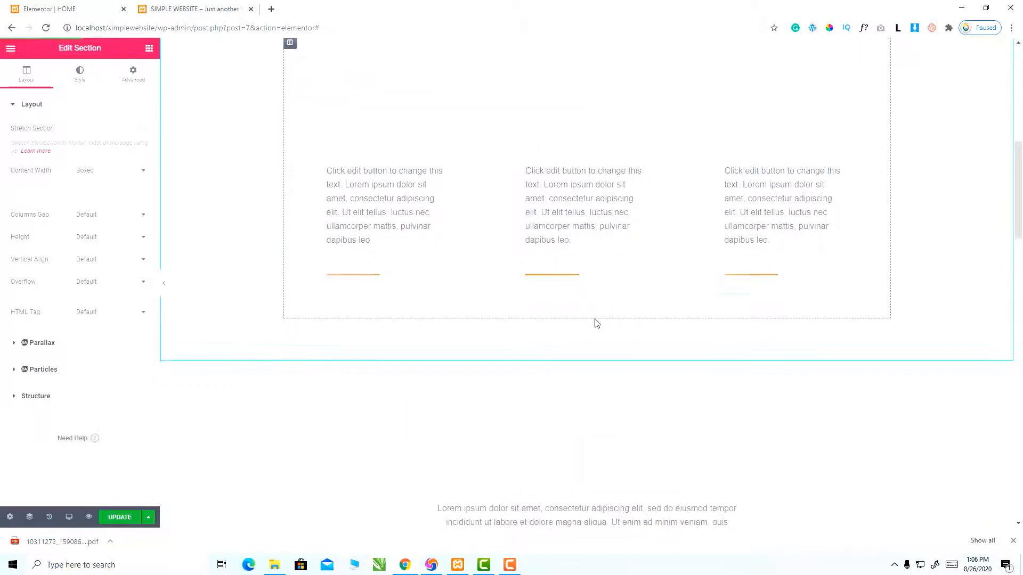
pyautogui.scroll(-9, 597, 324)
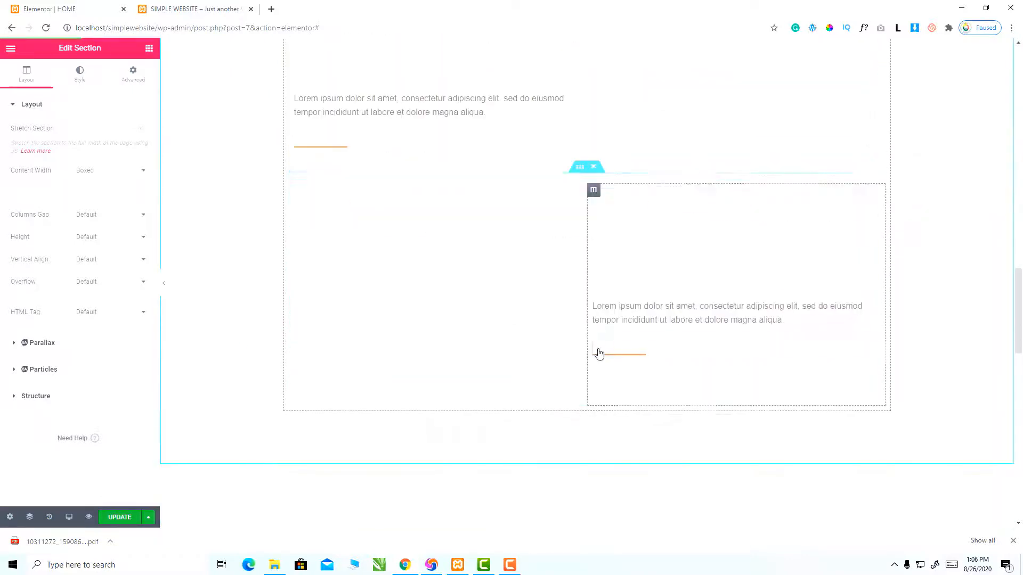
pyautogui.scroll(-11, 598, 356)
pyautogui.scroll(12, 593, 363)
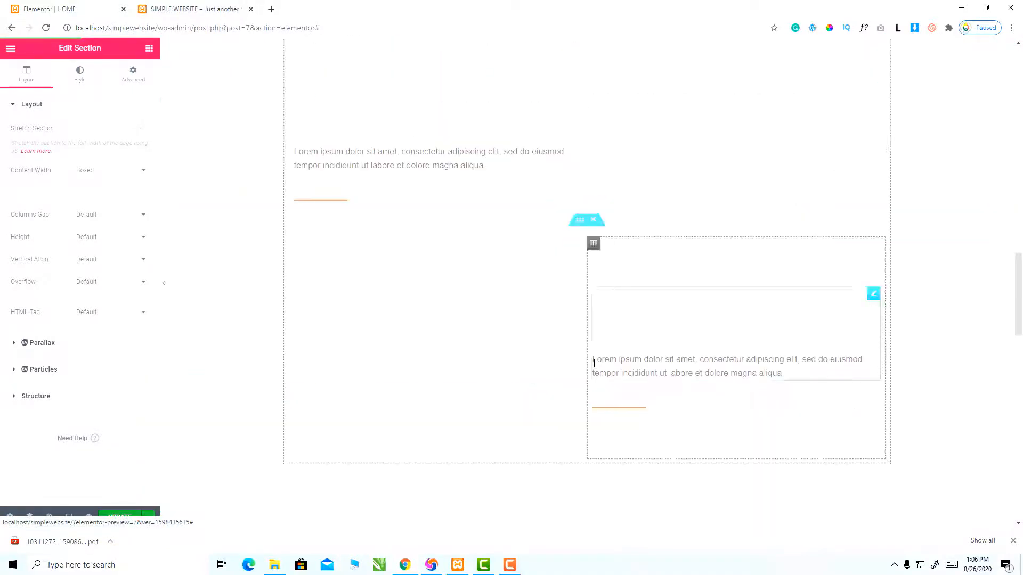
pyautogui.scroll(5, 593, 363)
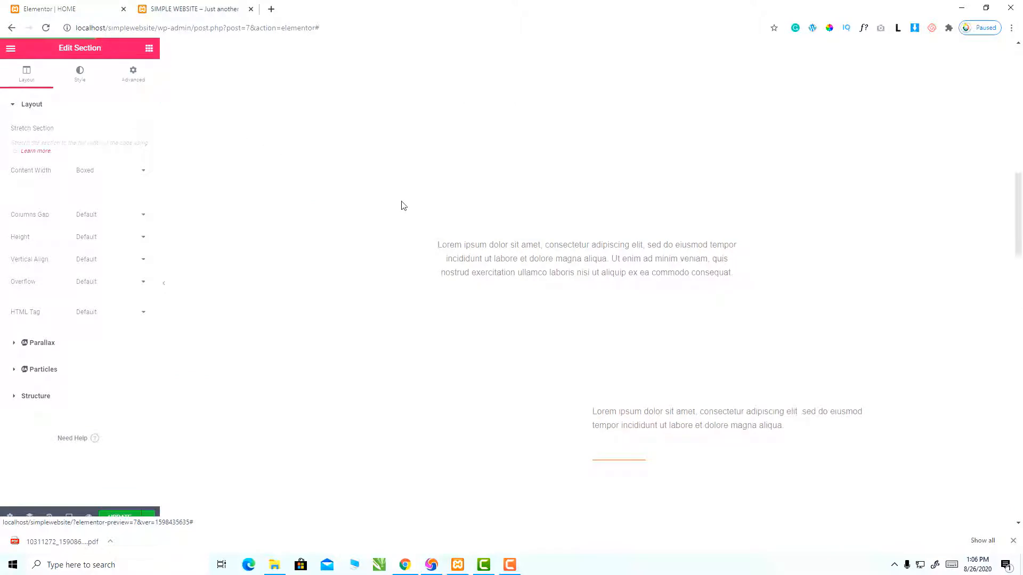
pyautogui.scroll(6, 414, 237)
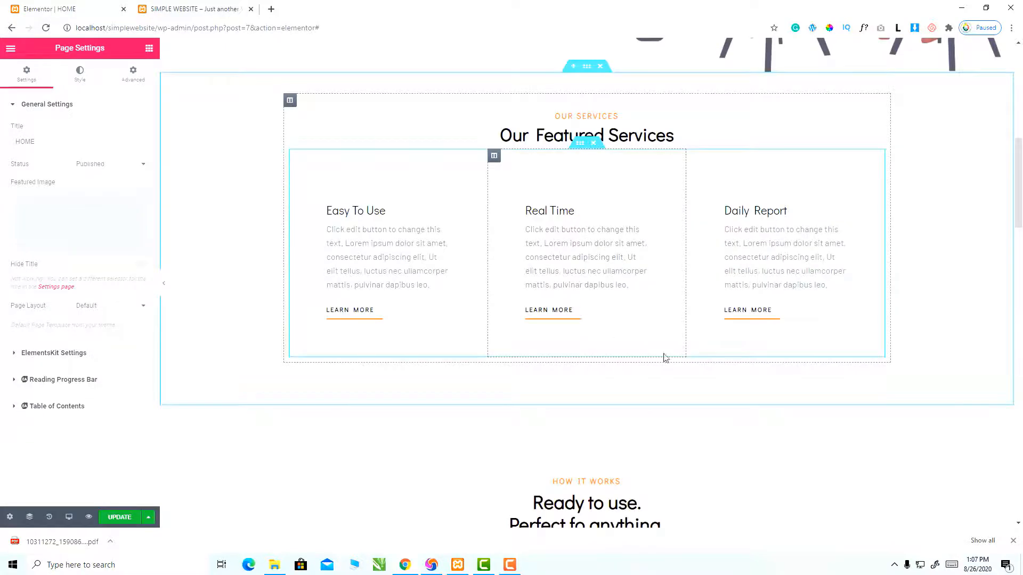
pyautogui.scroll(5, 684, 360)
pyautogui.scroll(4, 686, 362)
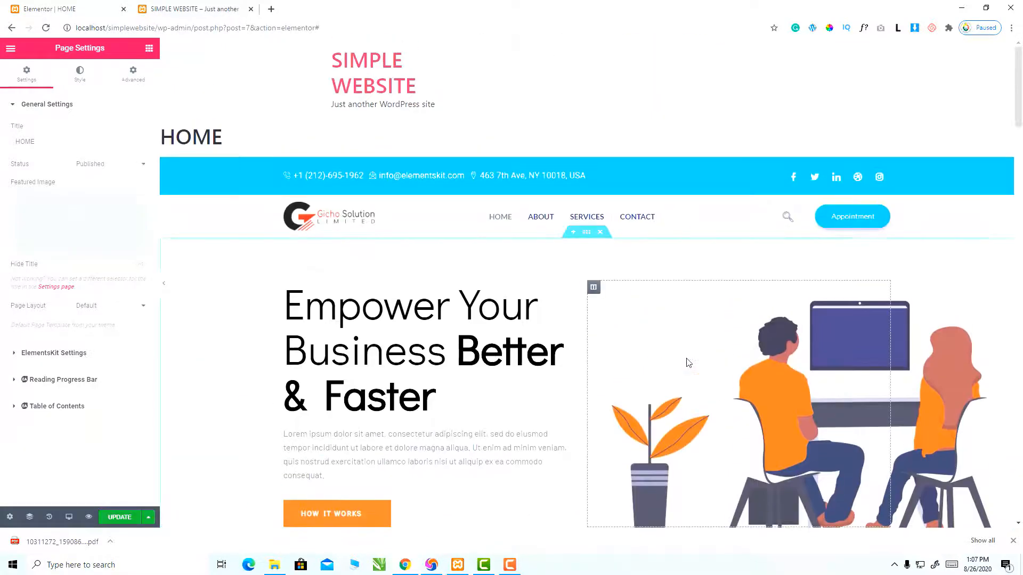
pyautogui.scroll(-2, 685, 362)
pyautogui.scroll(2, 687, 362)
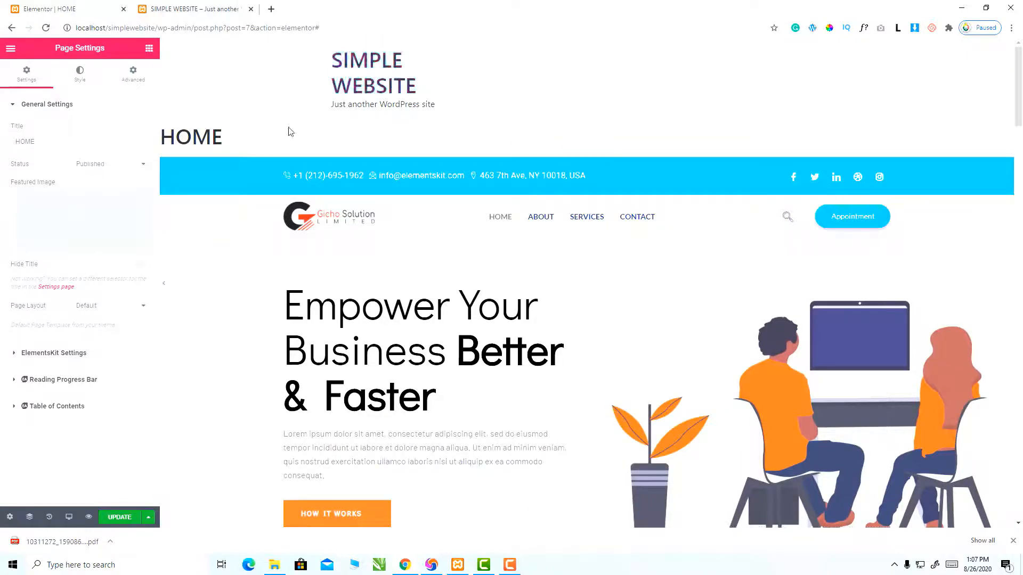
pyautogui.scroll(-4, 417, 290)
pyautogui.scroll(4, 417, 291)
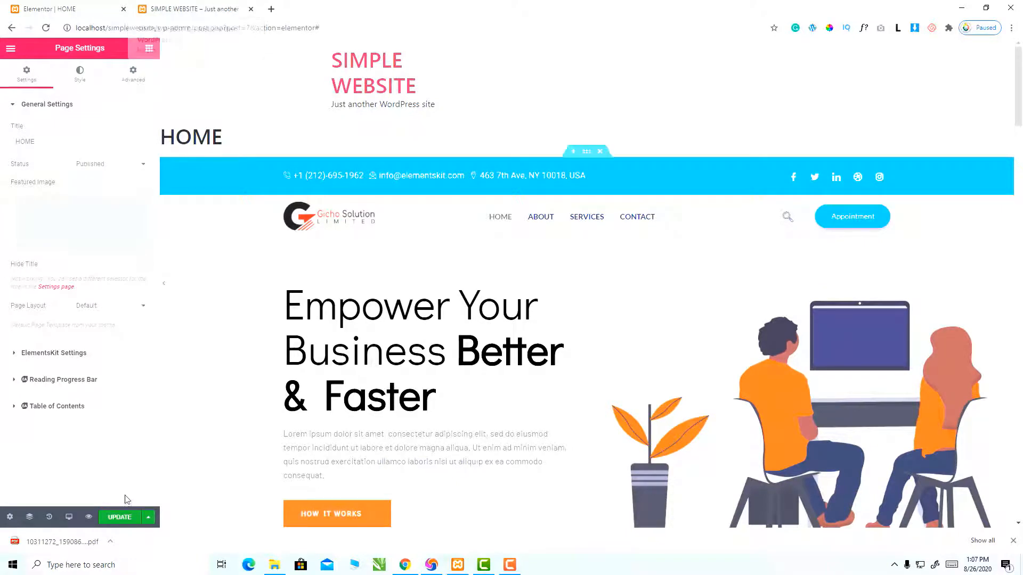
# Step: Update the HOME page and scroll through the live page from top to bottom
pyautogui.click(112, 517)
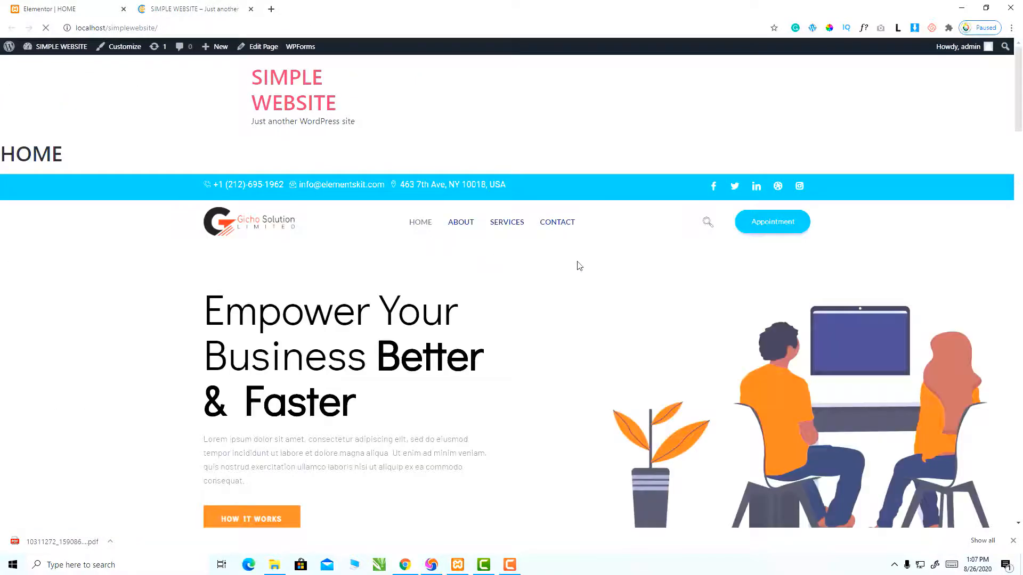
pyautogui.scroll(-20, 580, 266)
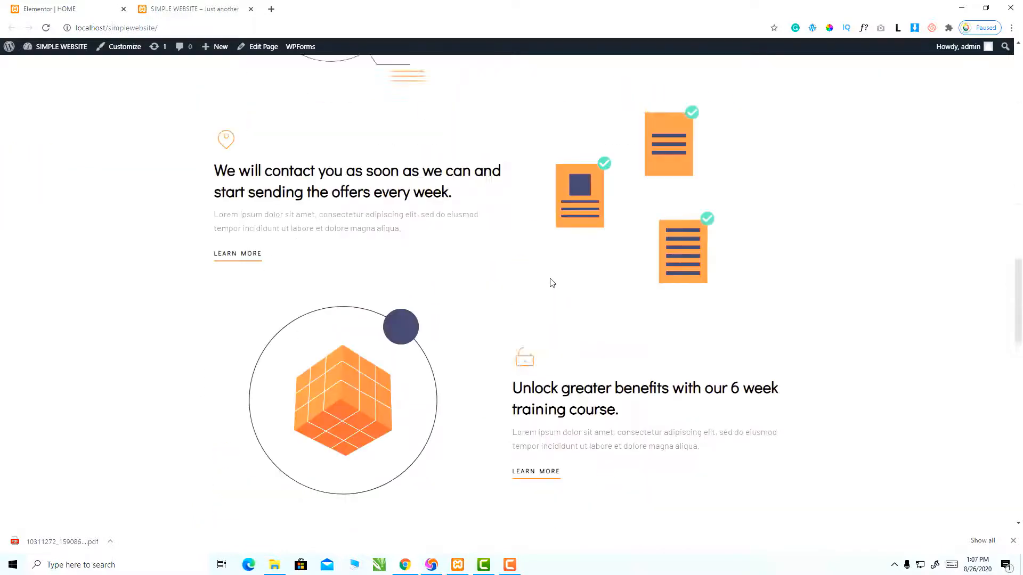
pyautogui.scroll(-20, 552, 282)
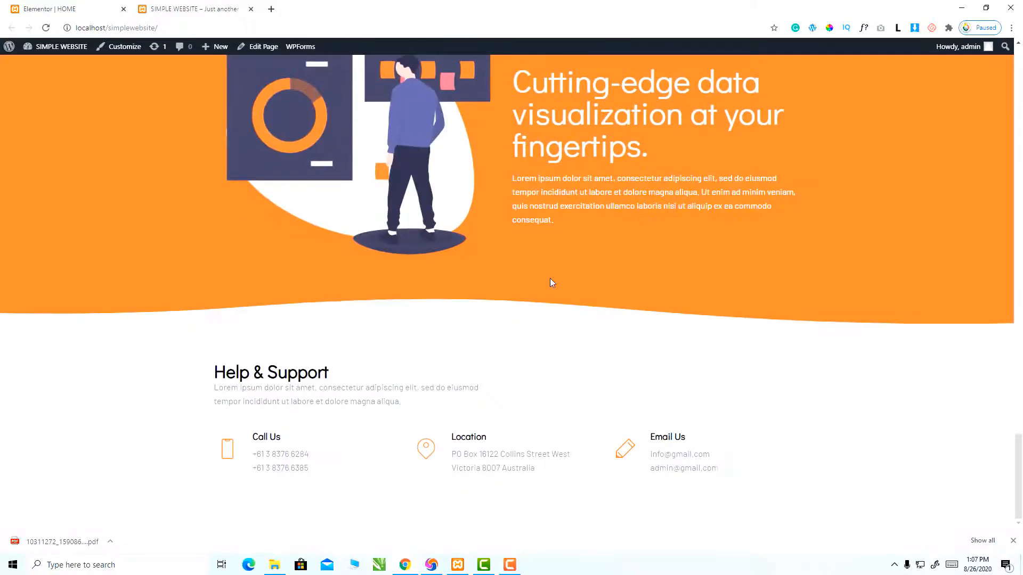
pyautogui.scroll(20, 552, 283)
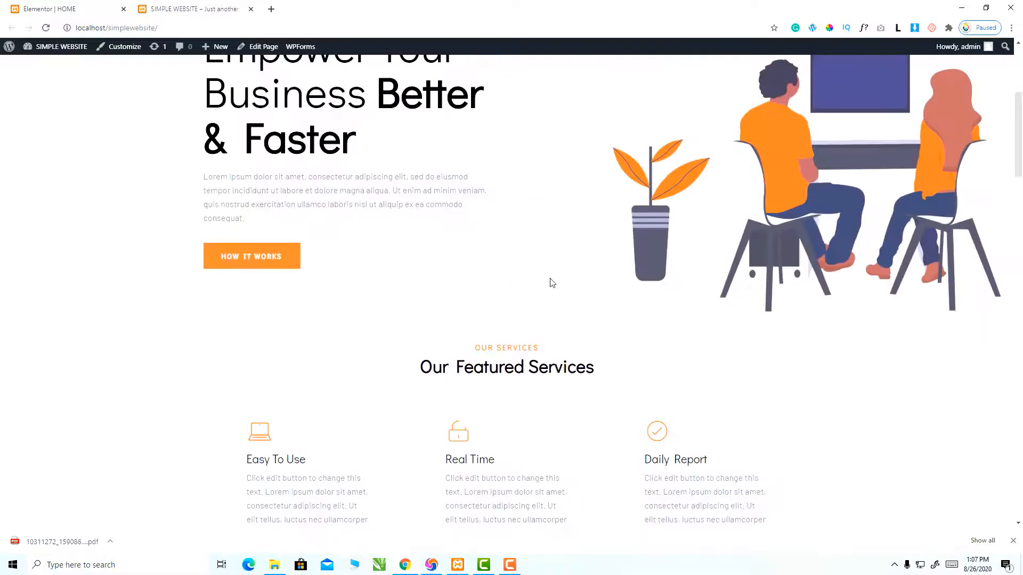
pyautogui.scroll(5, 552, 283)
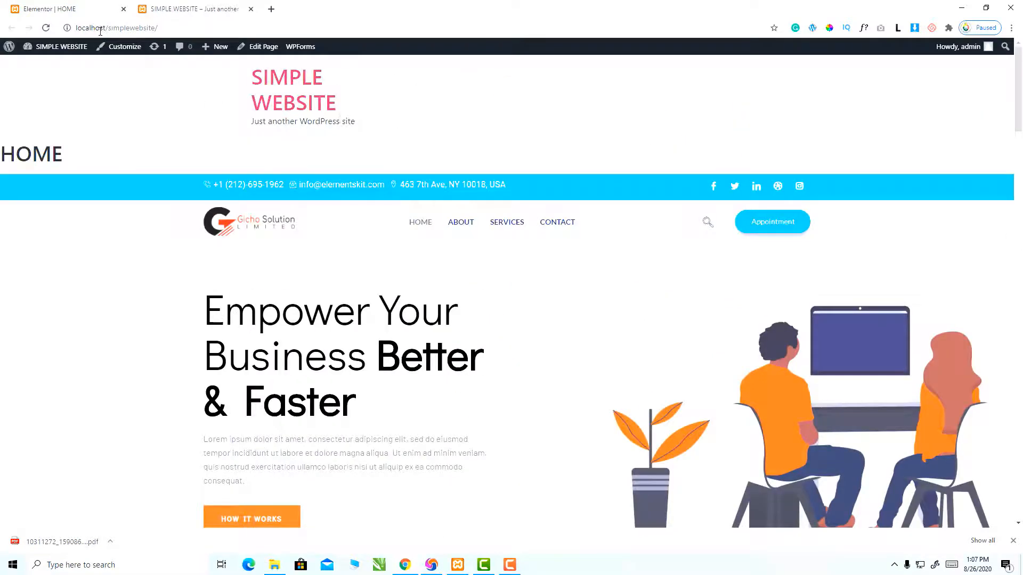
# Step: Back in the Elementor editor, review the page and bring up the editor's main menu
pyautogui.click(64, 14)
pyautogui.scroll(-4, 192, 383)
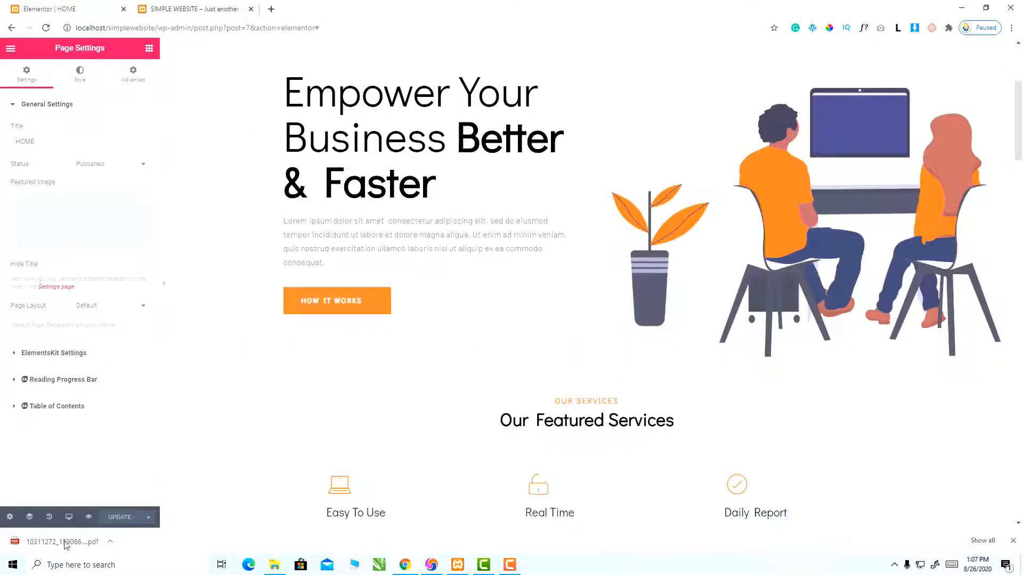
pyautogui.scroll(4, 213, 486)
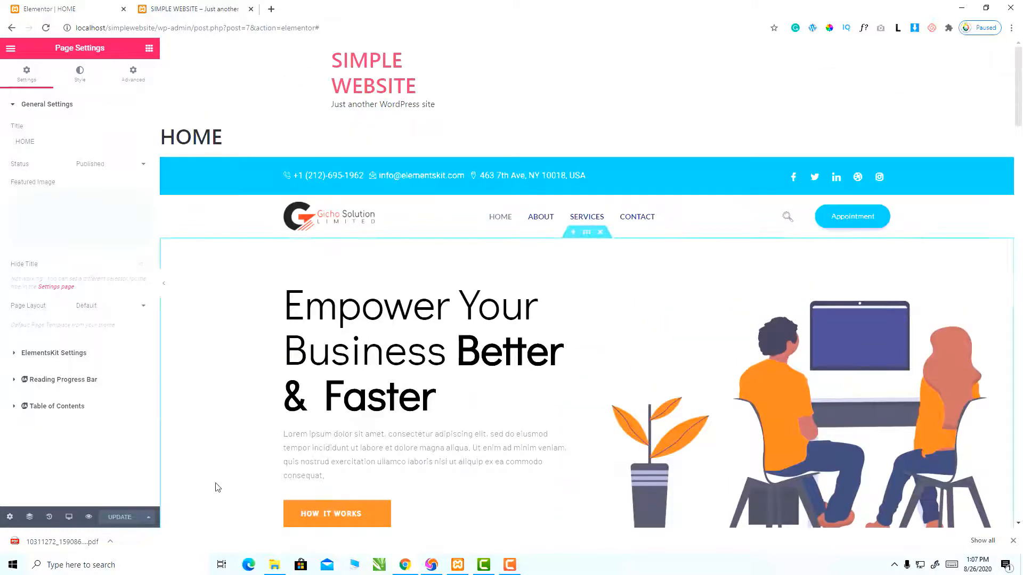
pyautogui.scroll(-2, 226, 425)
pyautogui.scroll(2, 226, 425)
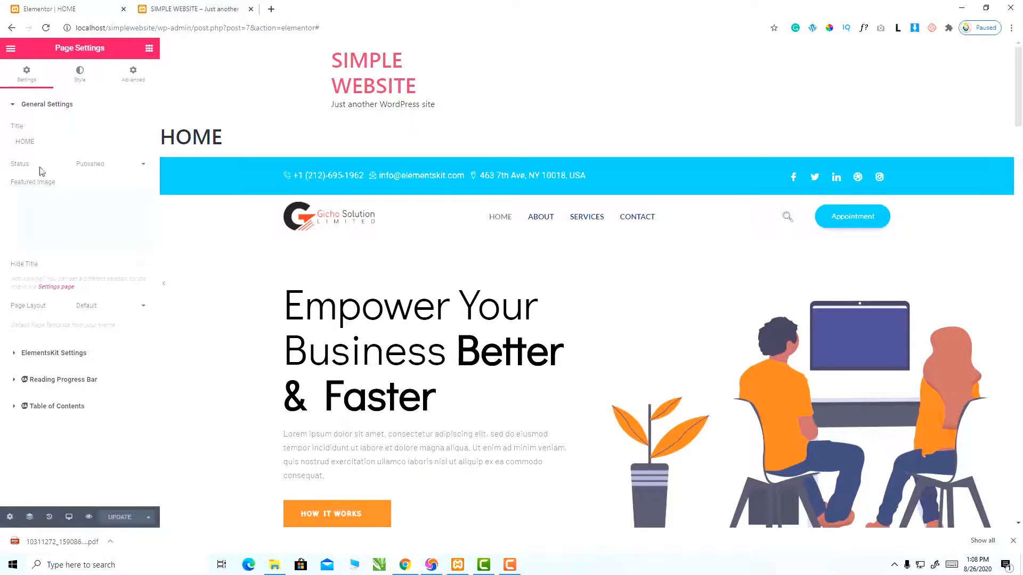
pyautogui.click(10, 49)
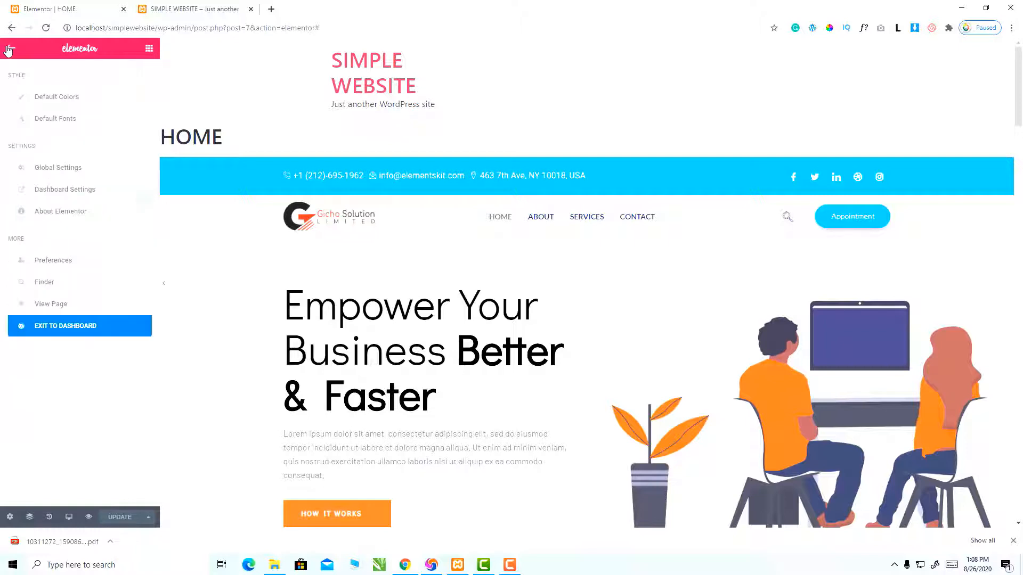
# Step: Leave Elementor for the dashboard and open the Customizer, glancing at Homepage Settings
pyautogui.click(77, 327)
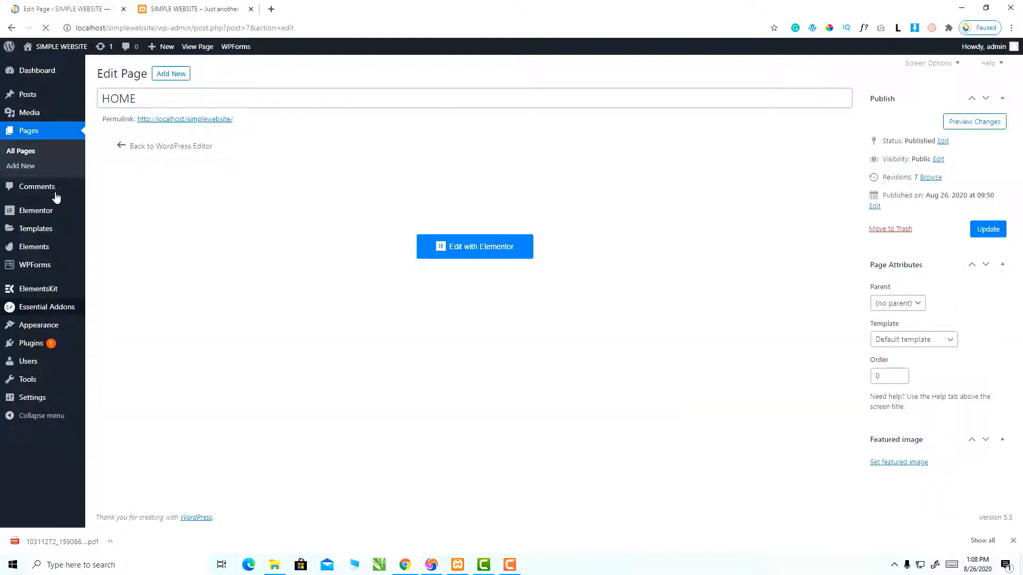
pyautogui.moveTo(48, 332)
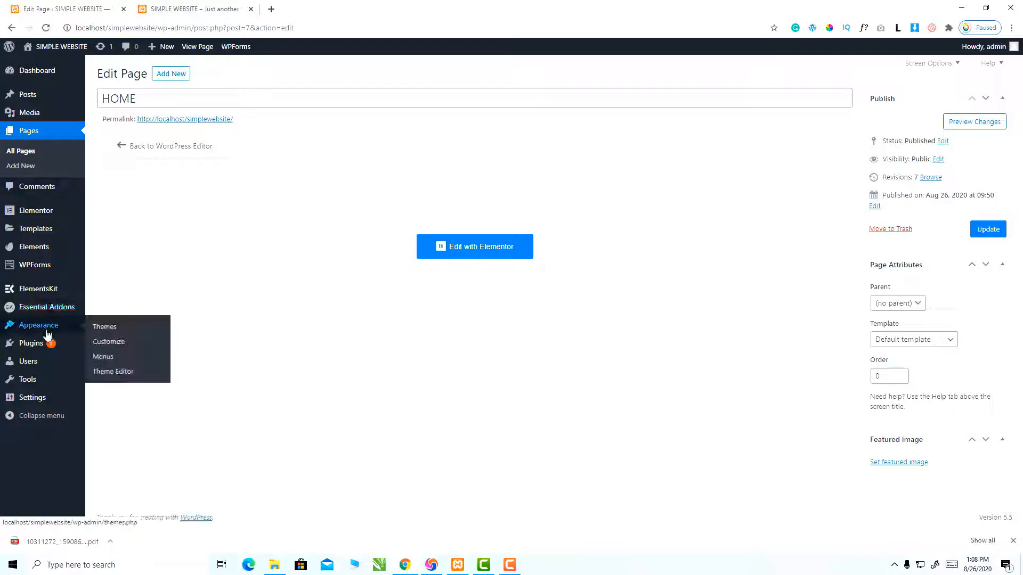
pyautogui.click(110, 344)
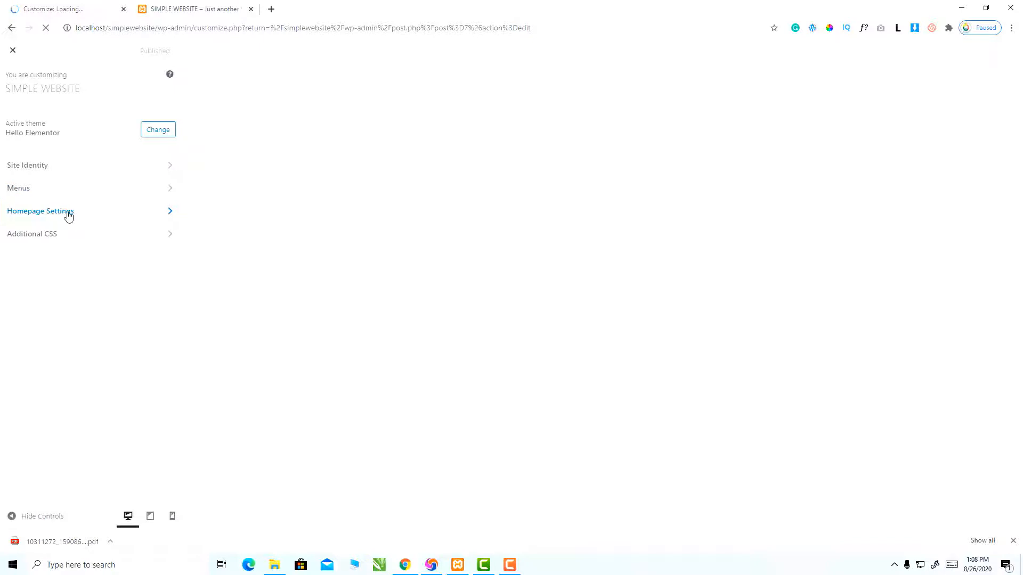
pyautogui.click(68, 213)
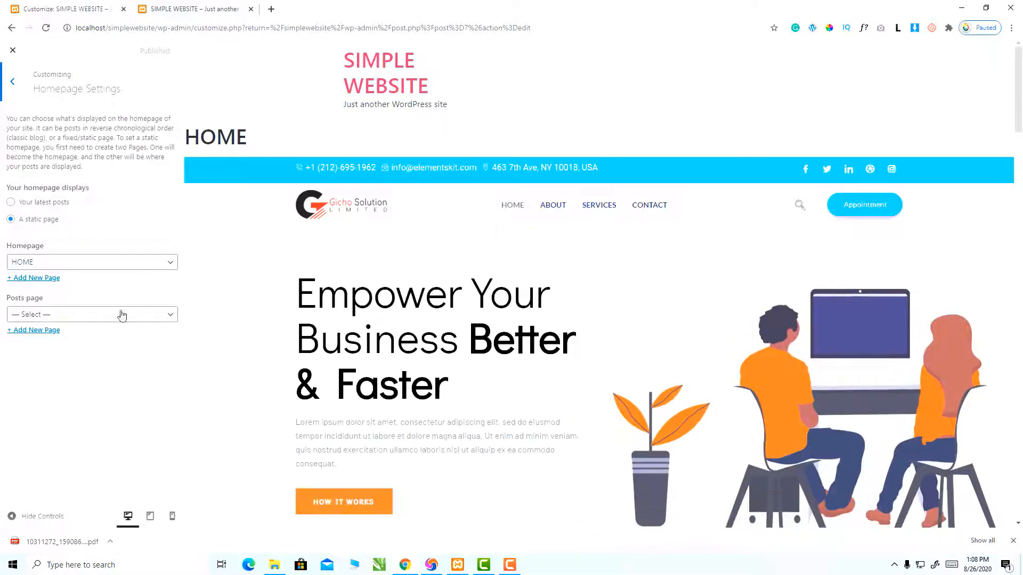
pyautogui.click(13, 84)
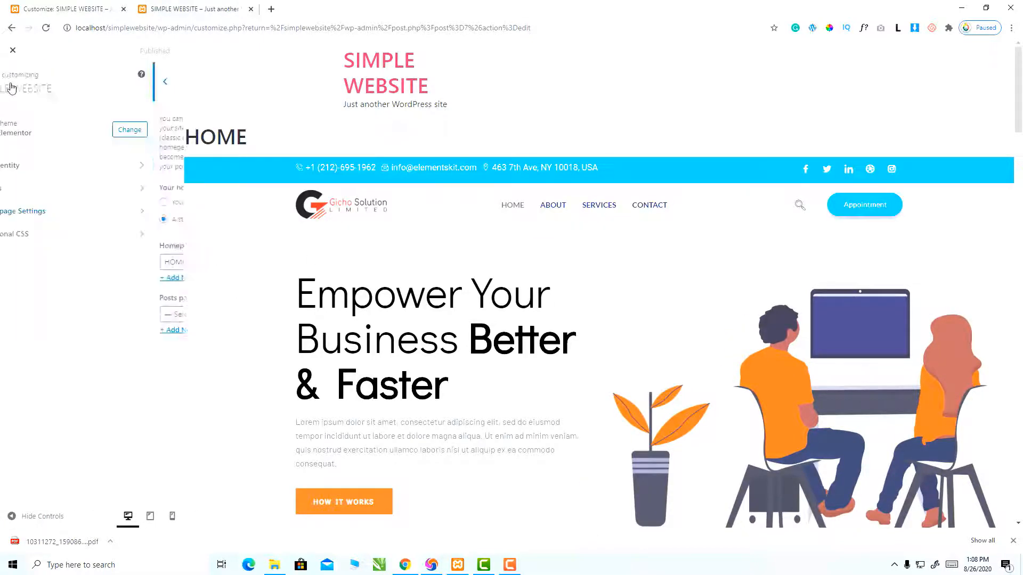
# Step: In Site Identity, clear both the Site Title and Tagline fields
pyautogui.click(47, 170)
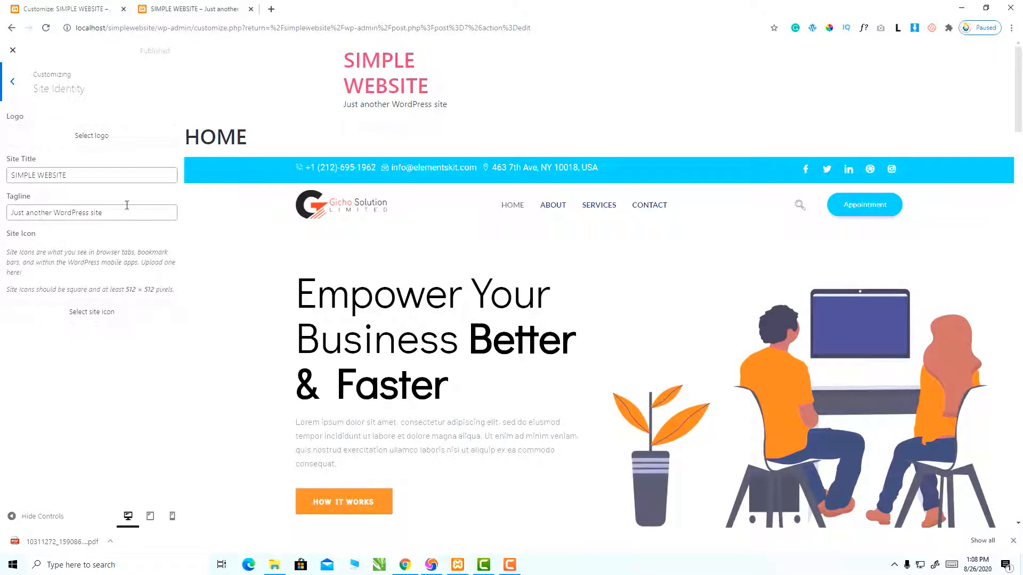
pyautogui.moveTo(77, 175); pyautogui.dragTo(2, 178)
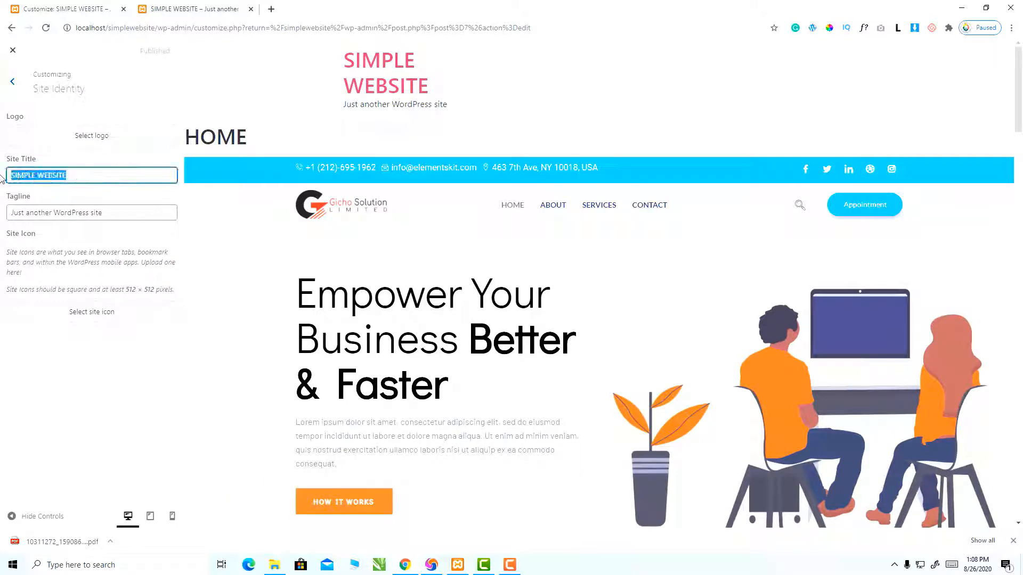
pyautogui.press('BackSpace')
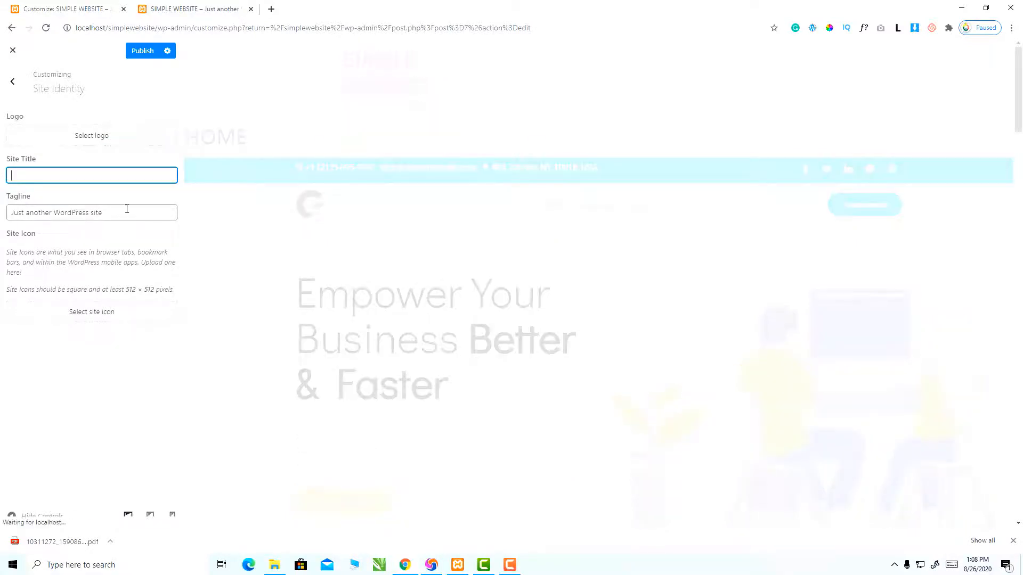
pyautogui.moveTo(126, 209); pyautogui.dragTo(2, 224)
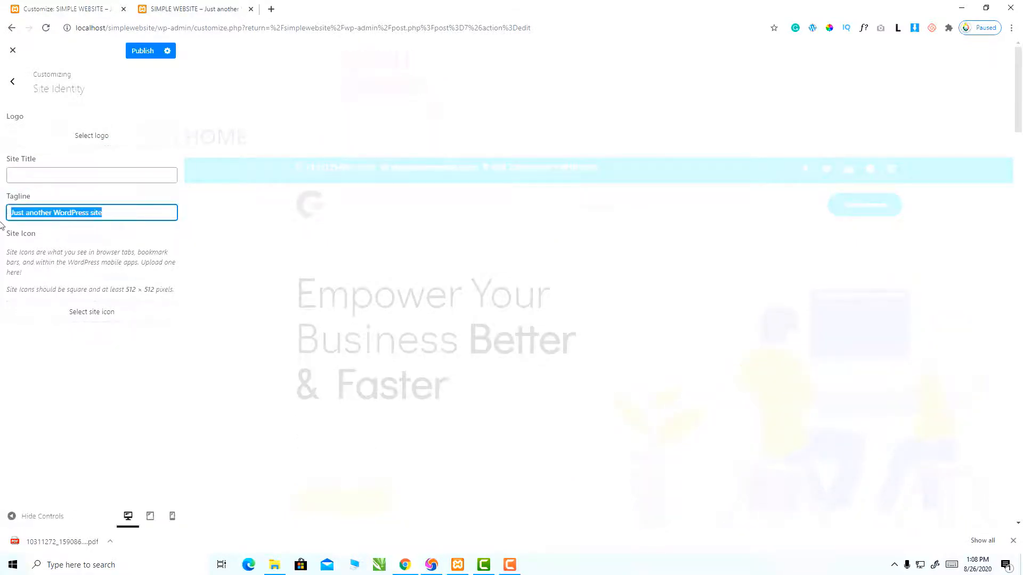
pyautogui.press('BackSpace')
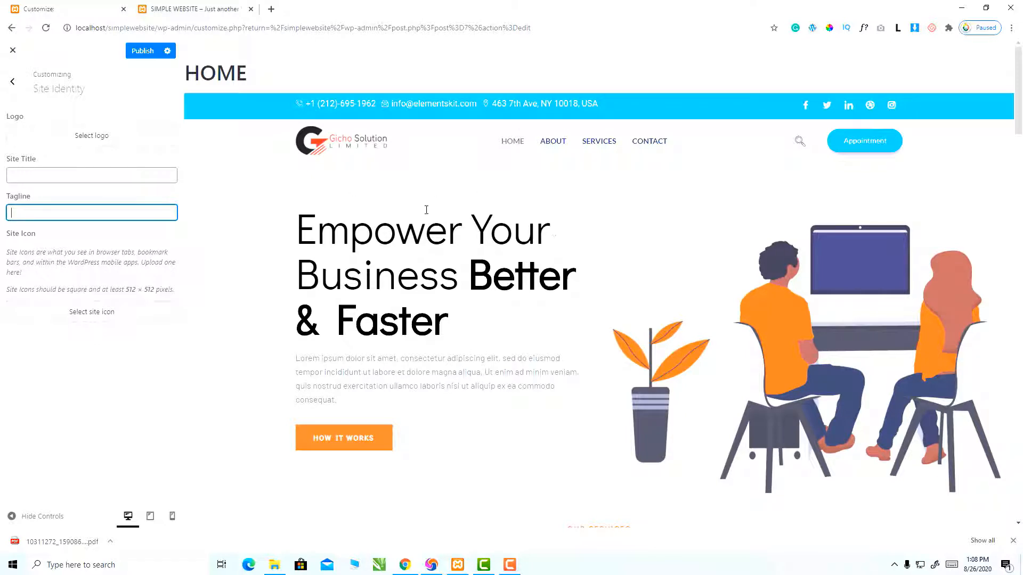
# Step: Set the site icon to the G mark cropped from the Gicho logo and publish
pyautogui.click(108, 315)
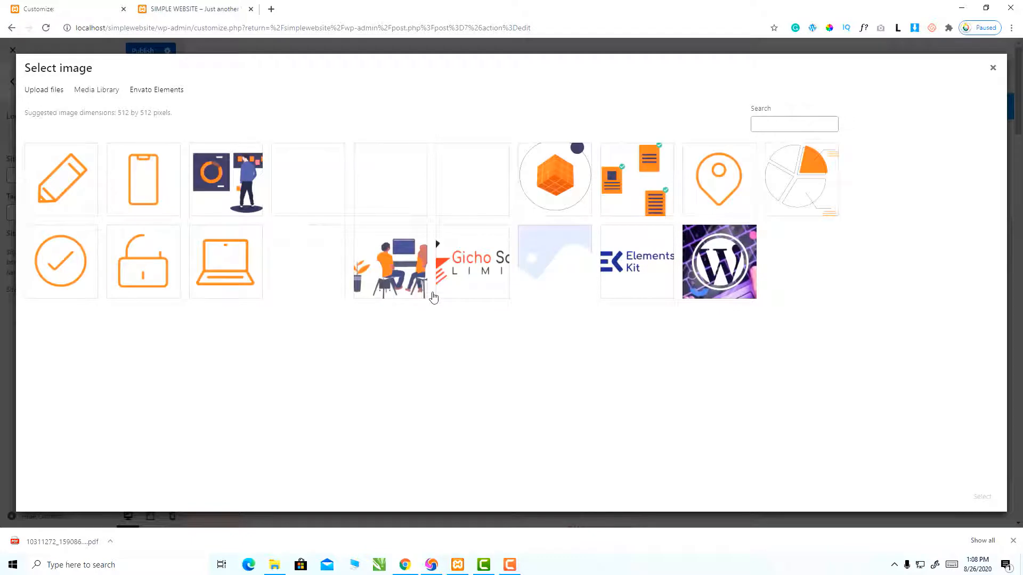
pyautogui.click(468, 263)
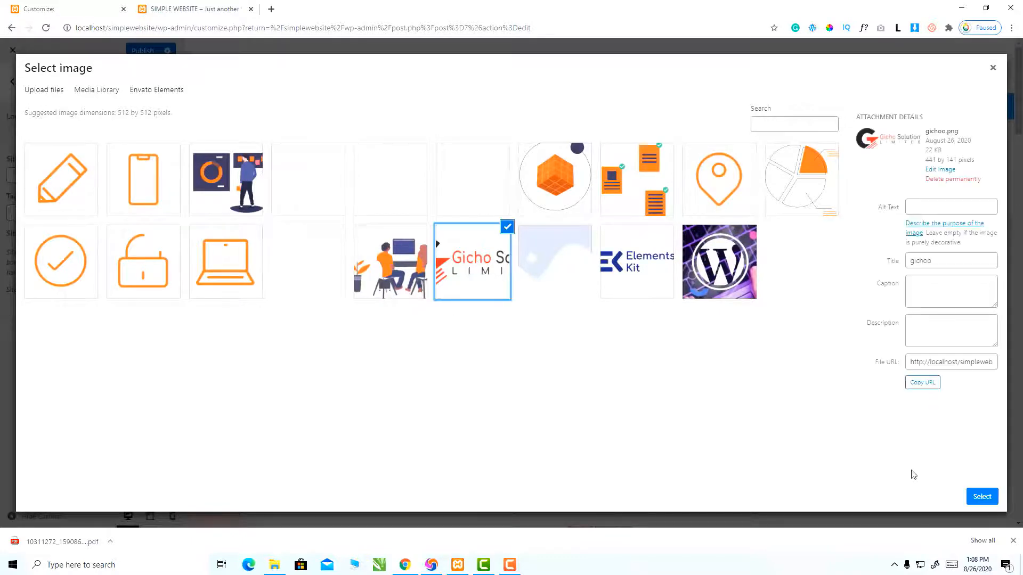
pyautogui.click(980, 496)
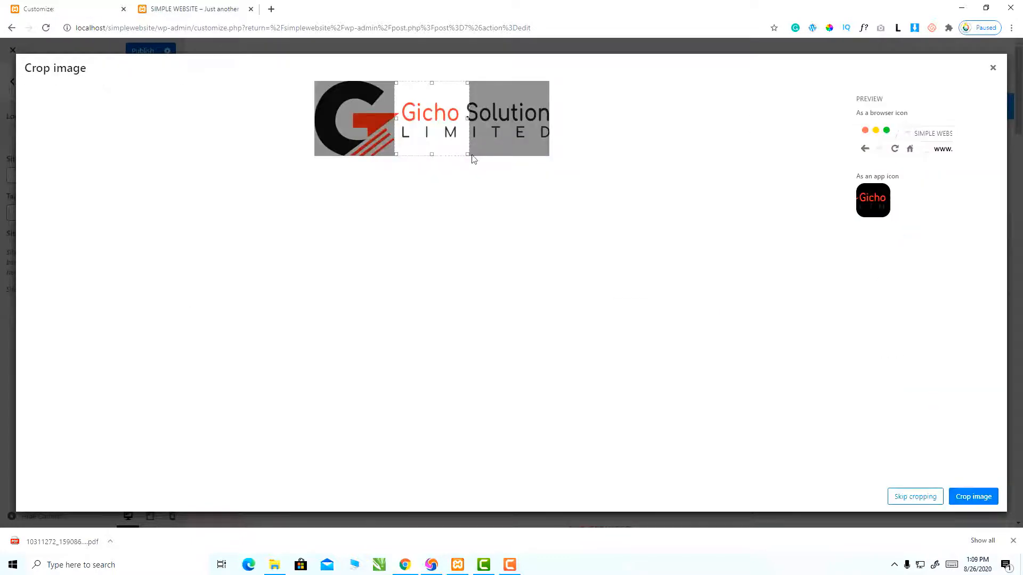
pyautogui.moveTo(440, 117); pyautogui.dragTo(379, 115)
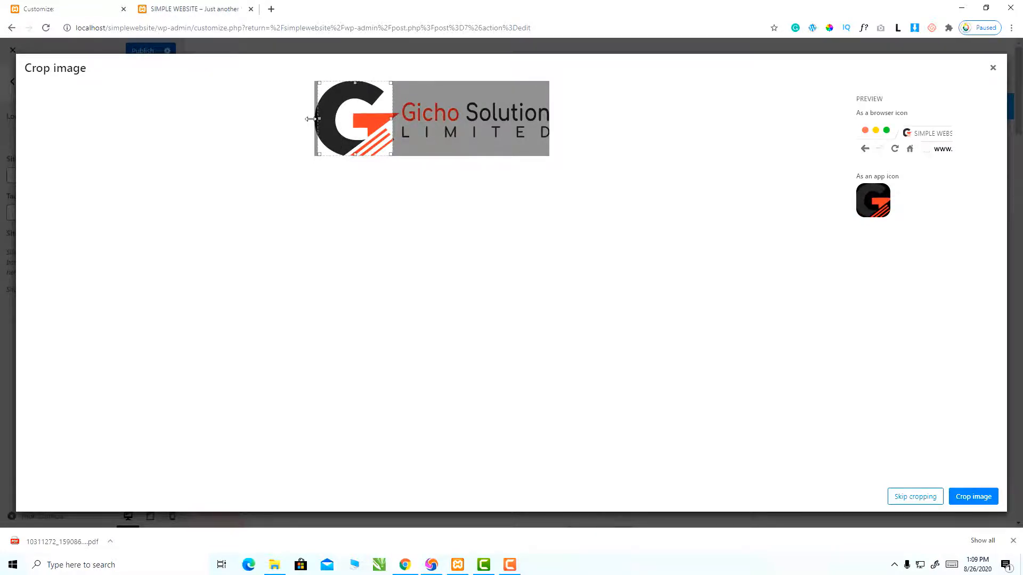
pyautogui.click(971, 498)
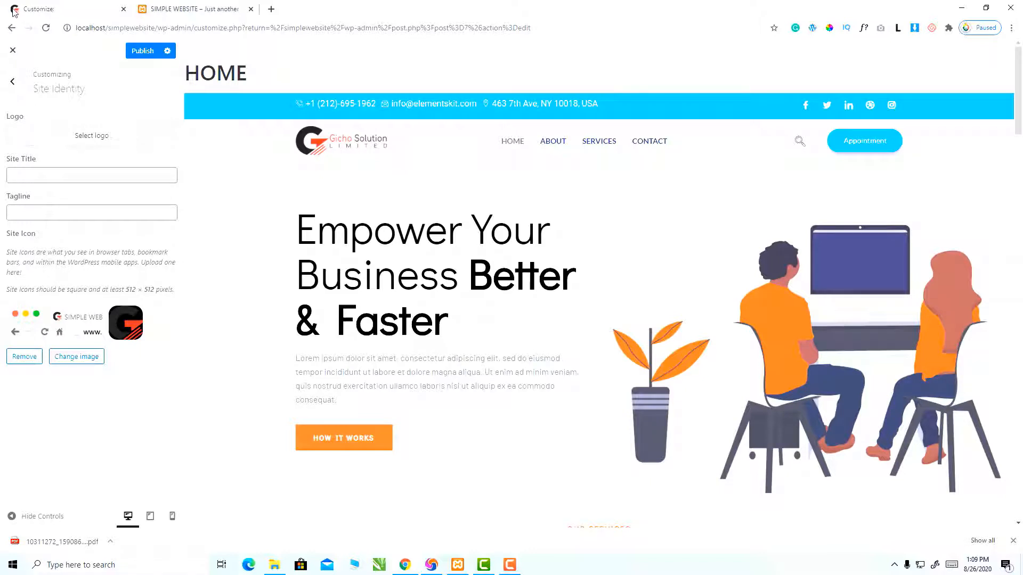
pyautogui.click(144, 51)
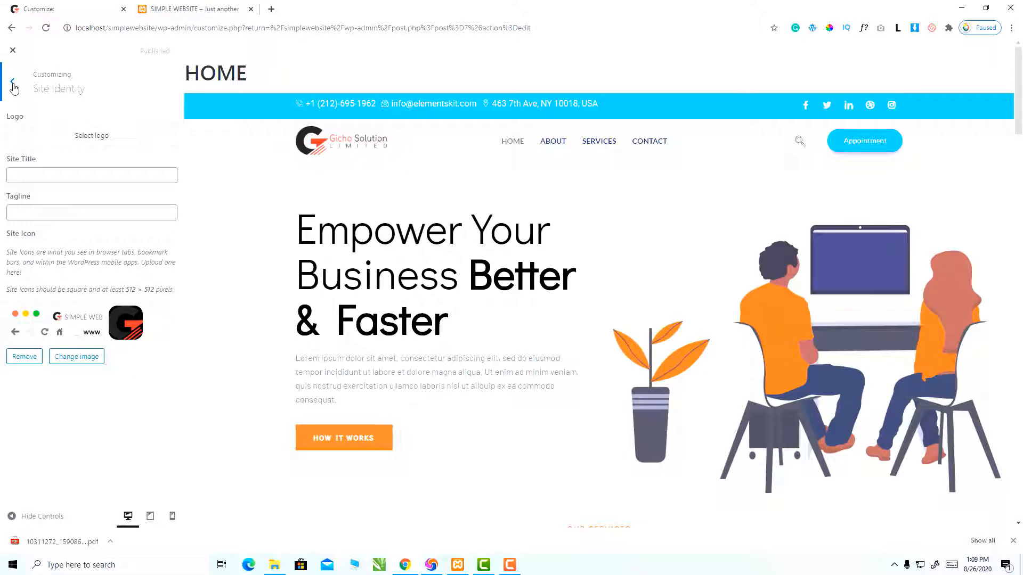
# Step: Open the Customizer's Menus section and inspect the menu named 'menu'
pyautogui.click(13, 85)
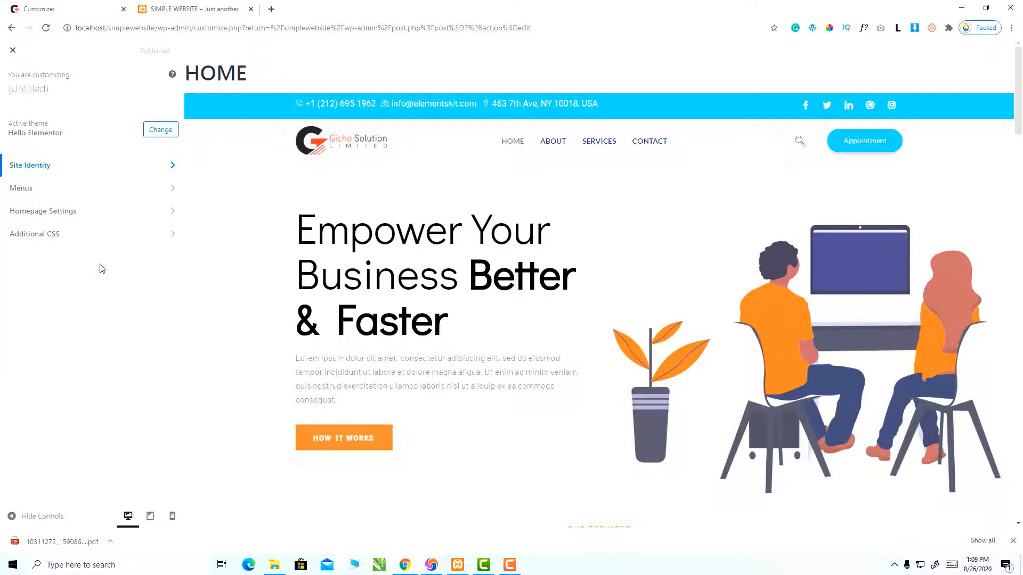
pyautogui.click(58, 191)
pyautogui.click(58, 140)
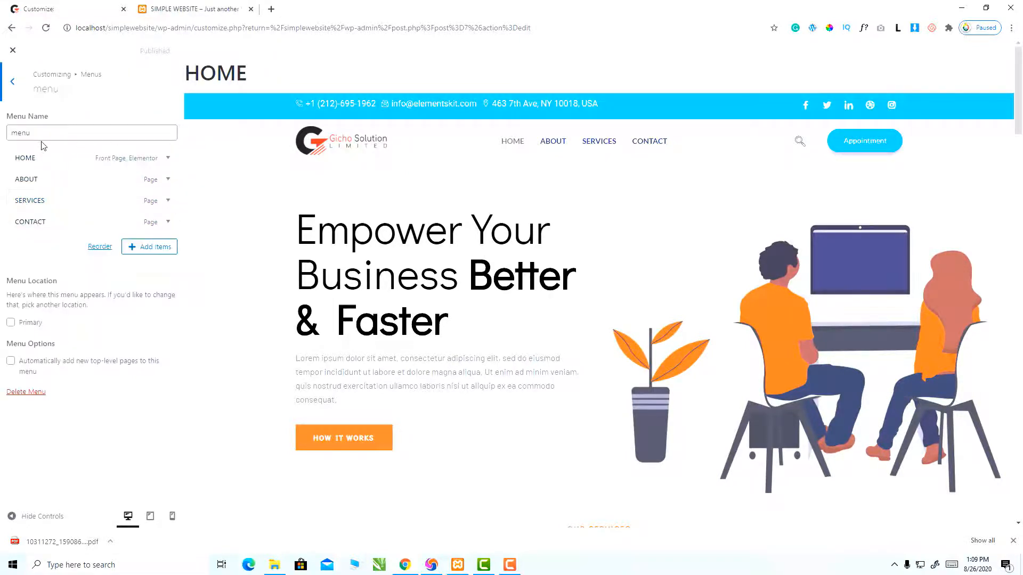
pyautogui.click(13, 82)
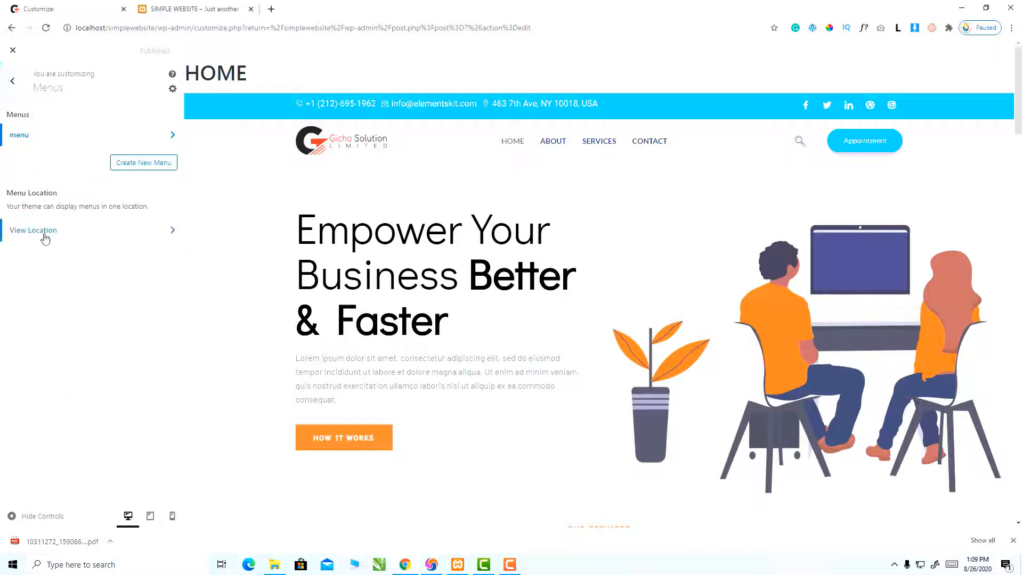
# Step: Check which menus can fill the Primary location, then back out and close the Customizer
pyautogui.click(47, 234)
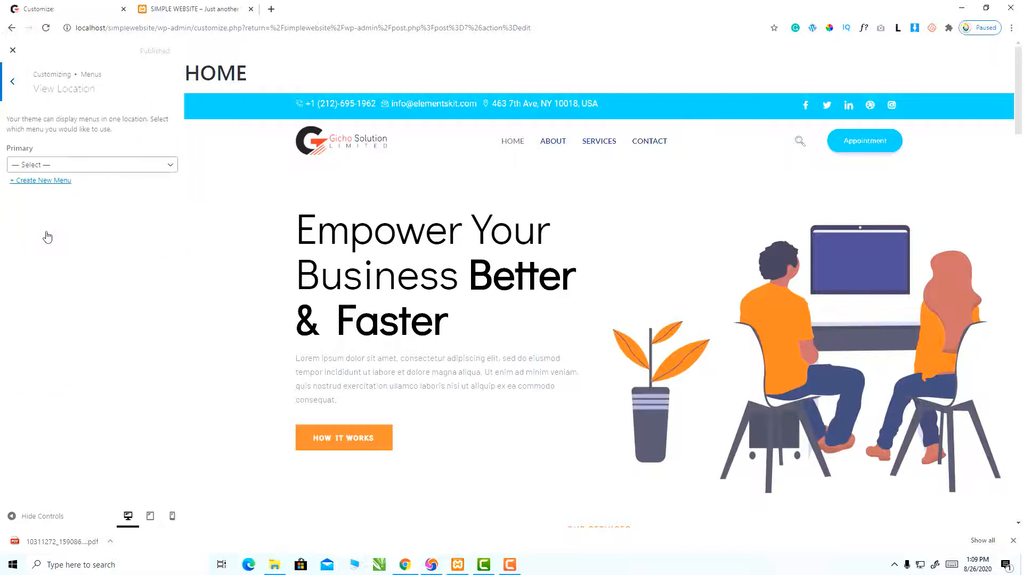
pyautogui.click(174, 166)
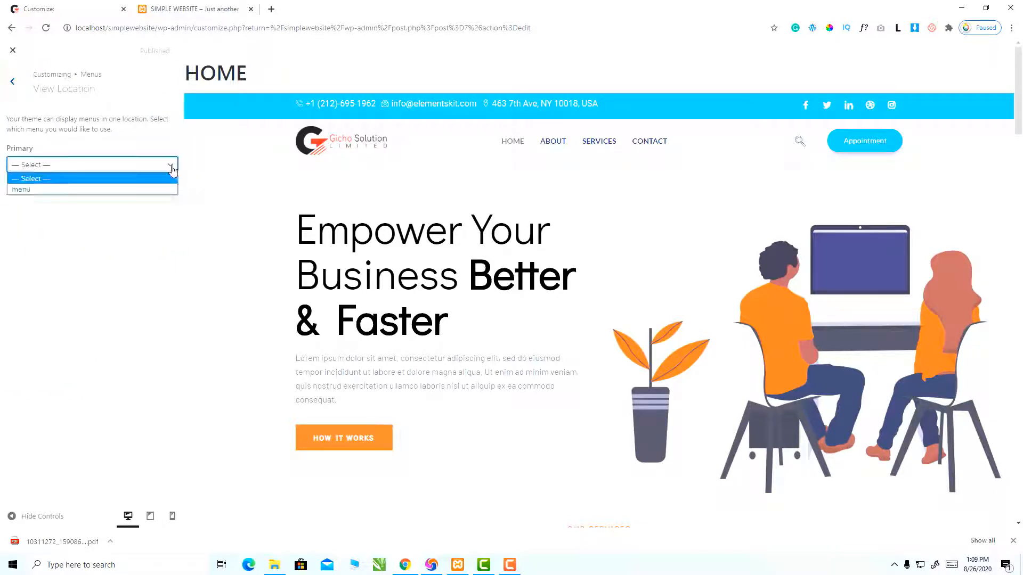
pyautogui.click(13, 85)
pyautogui.click(13, 84)
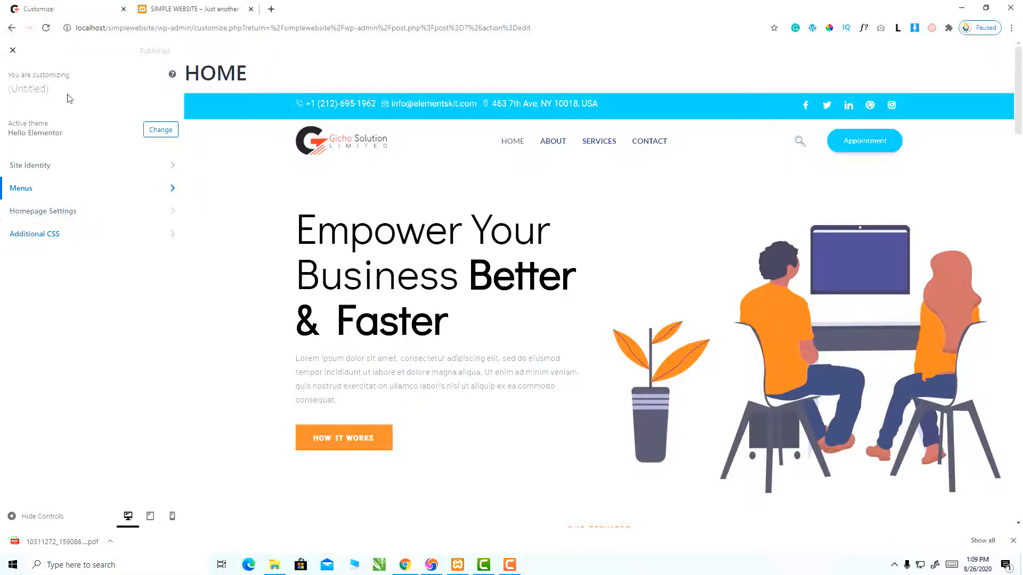
pyautogui.click(13, 51)
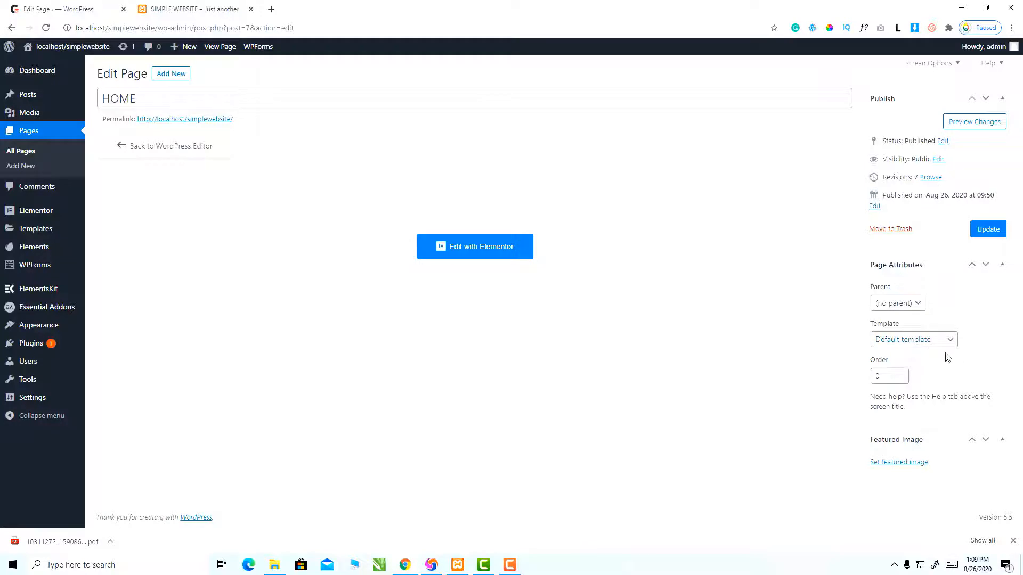
# Step: Set the HOME page template to Elementor Full Width and update the page
pyautogui.click(944, 396)
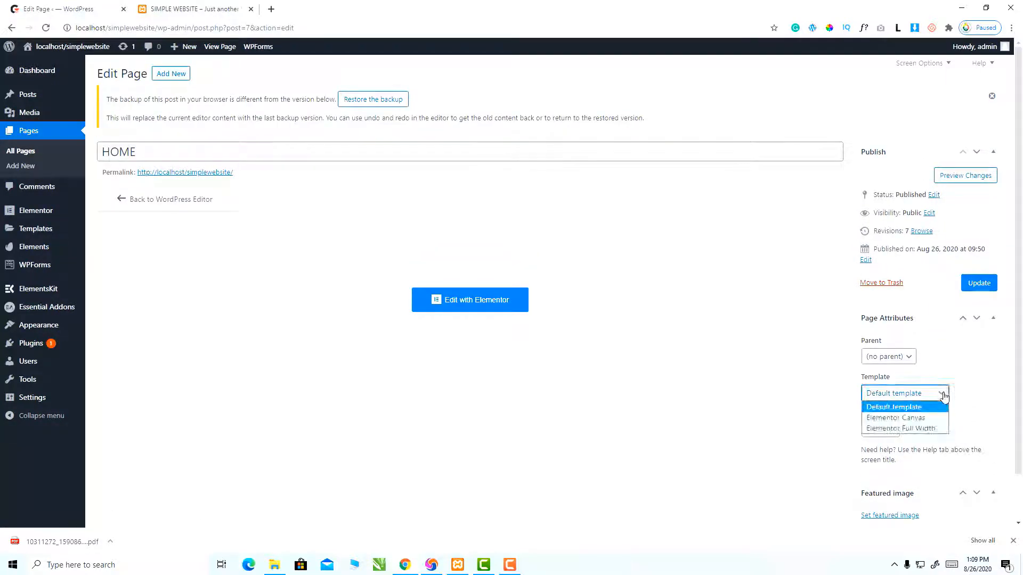
pyautogui.scroll(-1, 948, 390)
pyautogui.click(944, 349)
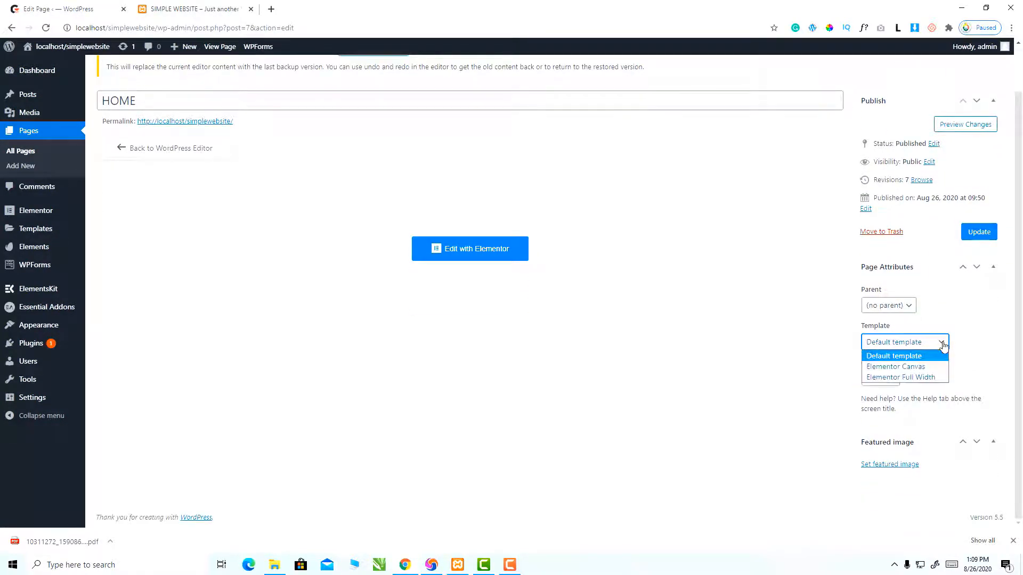
pyautogui.click(919, 378)
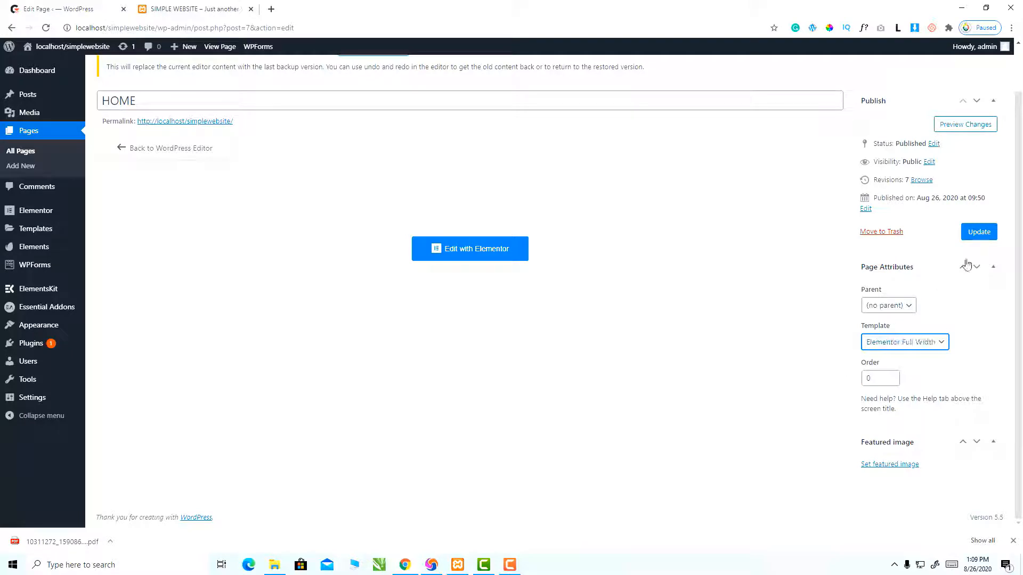
pyautogui.click(979, 231)
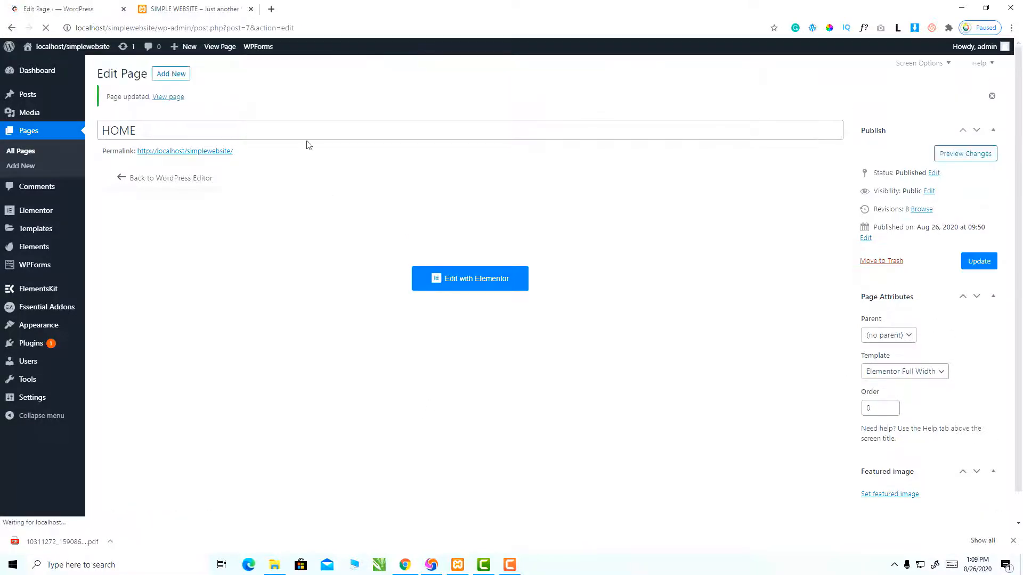
# Step: Reload the live site to see the homepage under the Full Width template
pyautogui.click(212, 10)
pyautogui.click(47, 29)
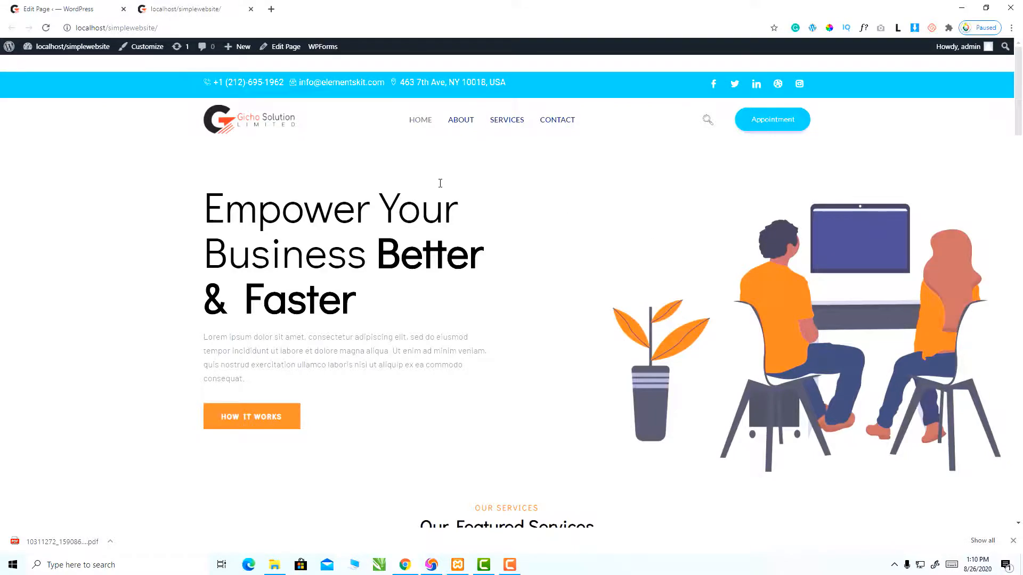
pyautogui.scroll(-5, 491, 215)
pyautogui.scroll(5, 492, 215)
# Step: Switch the HOME page template to Elementor Canvas and update the page
pyautogui.click(62, 12)
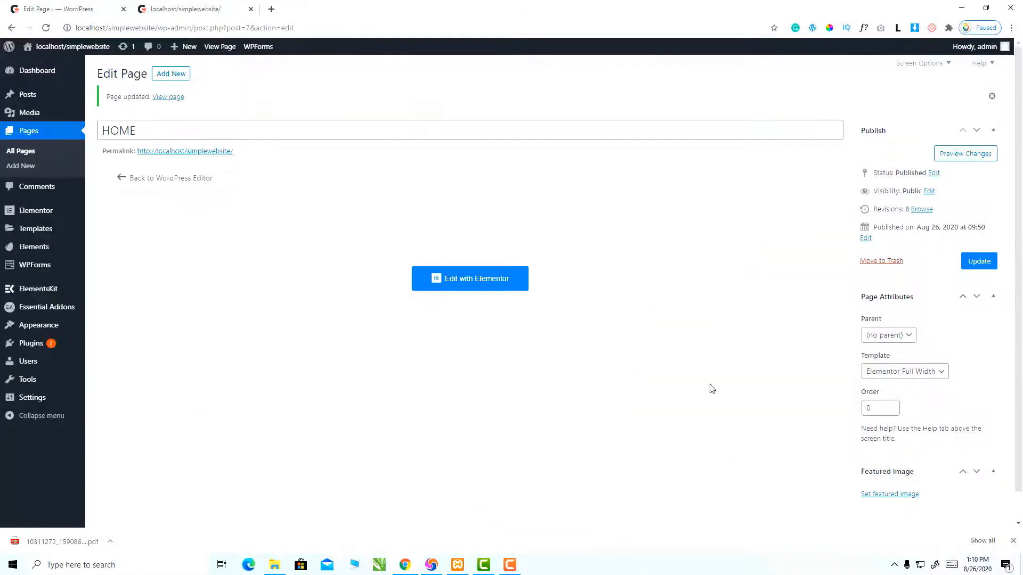
pyautogui.click(943, 369)
pyautogui.click(927, 397)
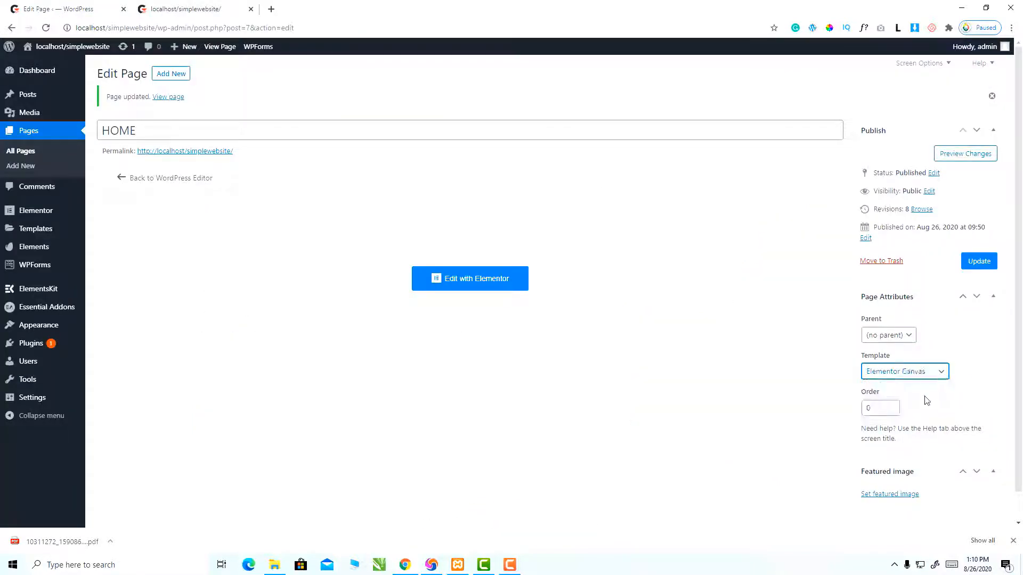
pyautogui.click(980, 262)
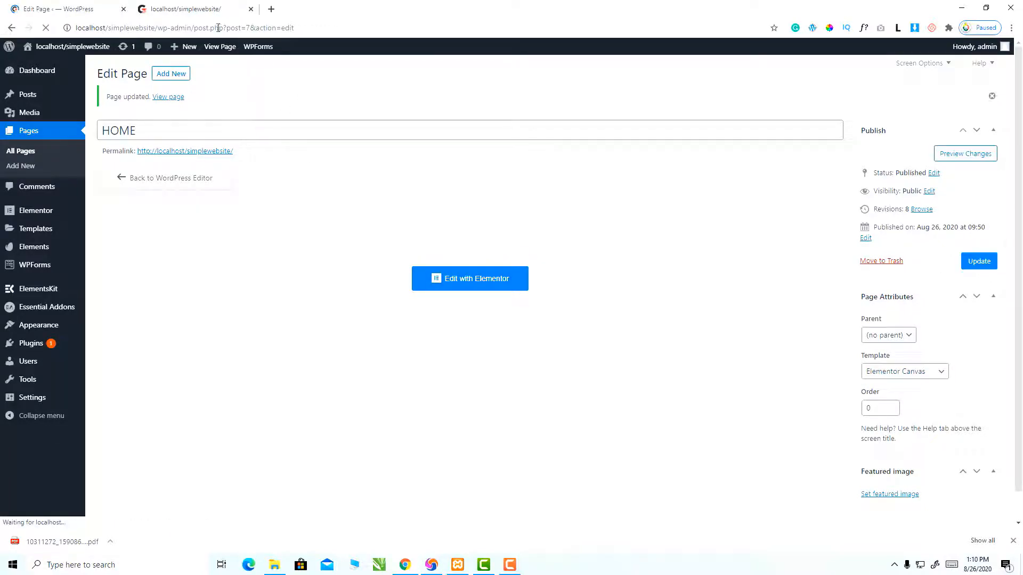
# Step: Reload and scroll the live site to check the Canvas template, then return to Edit Page
pyautogui.click(157, 15)
pyautogui.click(46, 29)
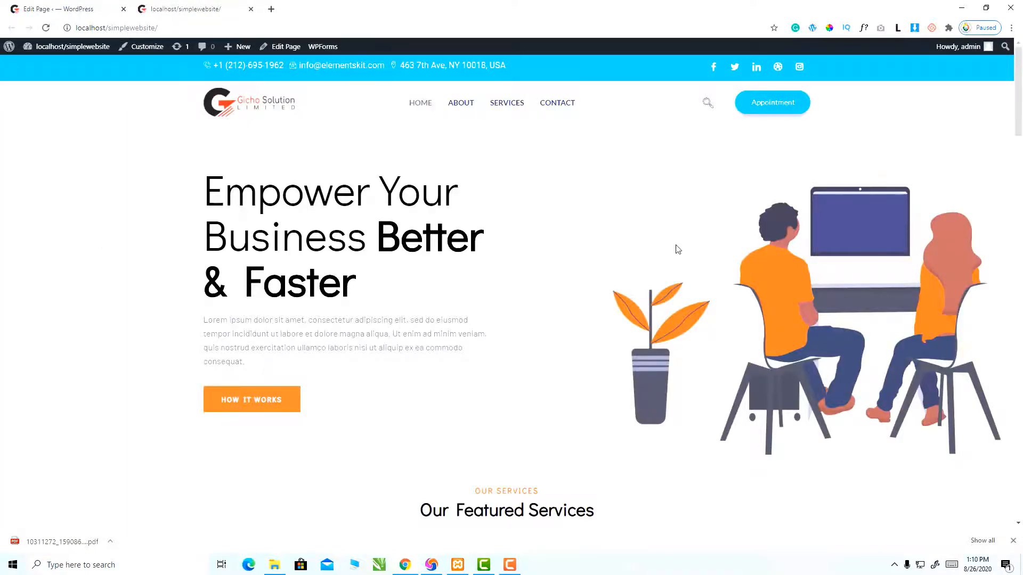
pyautogui.scroll(-12, 695, 274)
pyautogui.scroll(-5, 695, 274)
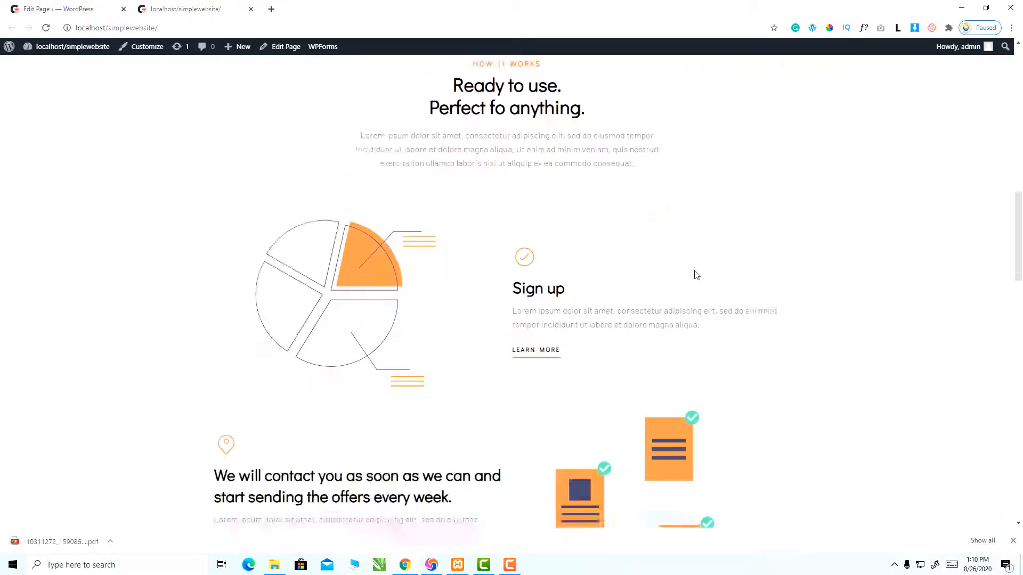
pyautogui.scroll(9, 695, 275)
pyautogui.scroll(8, 696, 275)
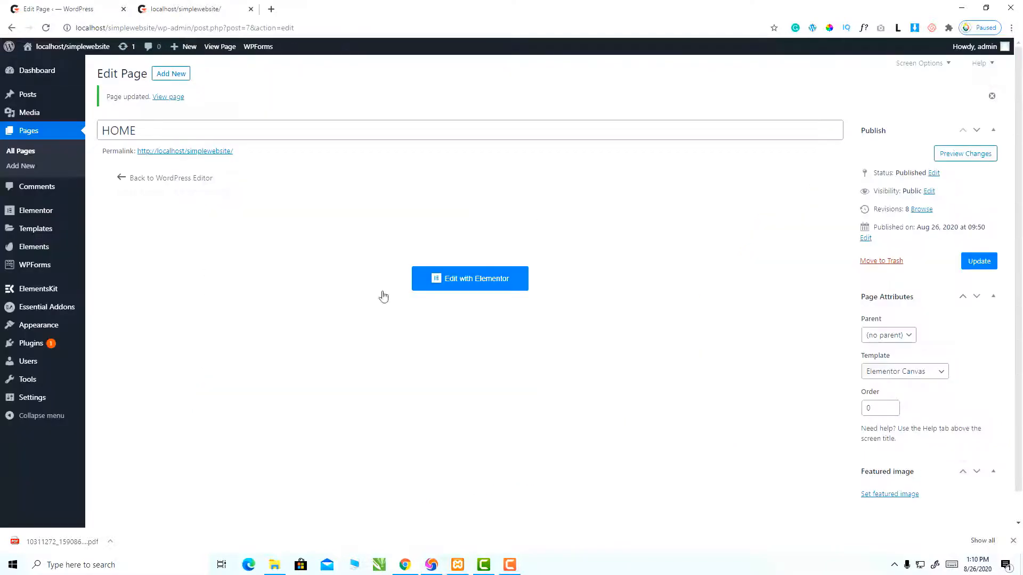
pyautogui.hotkey('ctrl', 'Tab')
# Step: Open HOME in Elementor and show the hero section's Style tab background settings
pyautogui.click(467, 278)
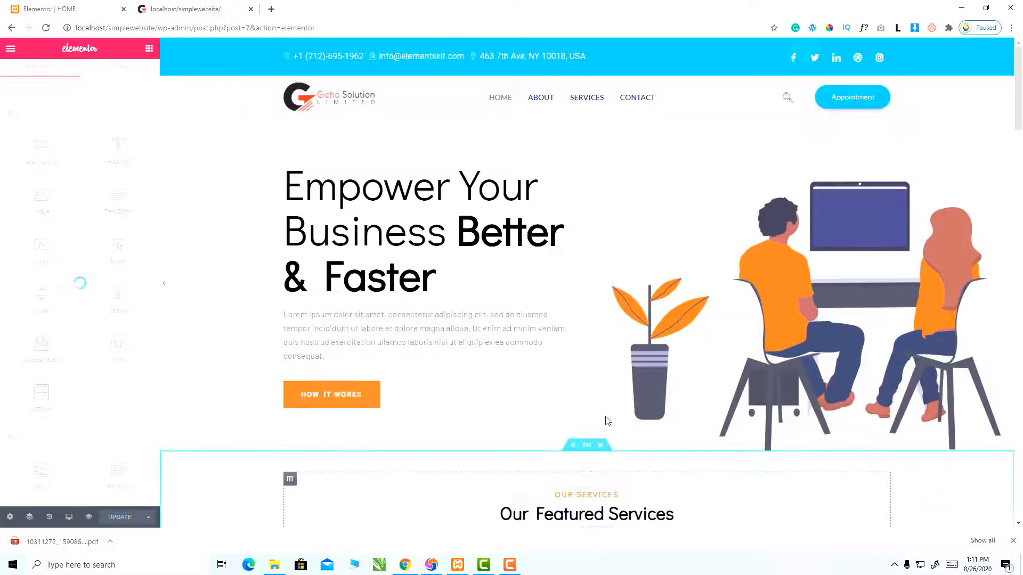
pyautogui.scroll(-12, 607, 418)
pyautogui.scroll(12, 647, 463)
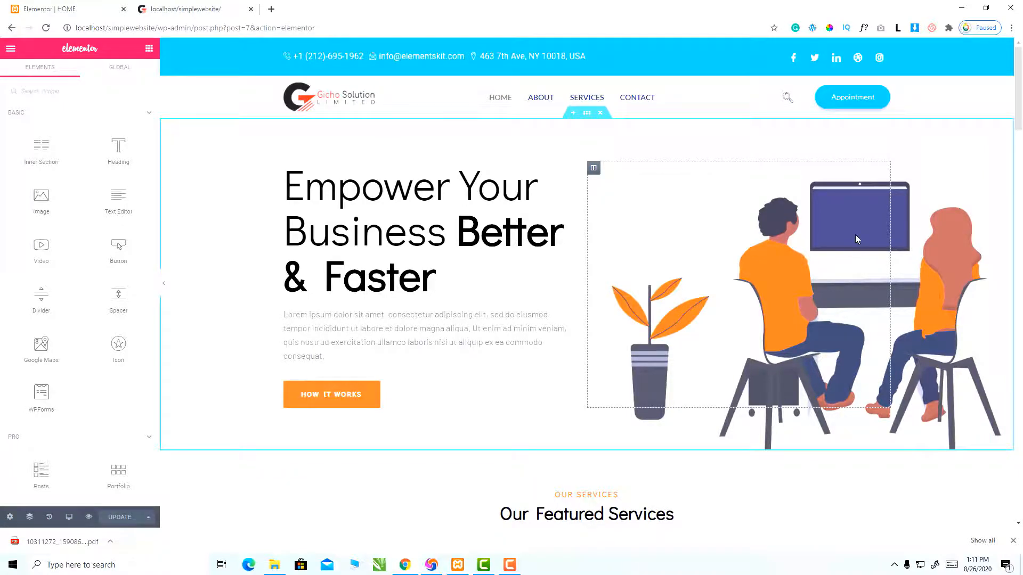
pyautogui.click(587, 113)
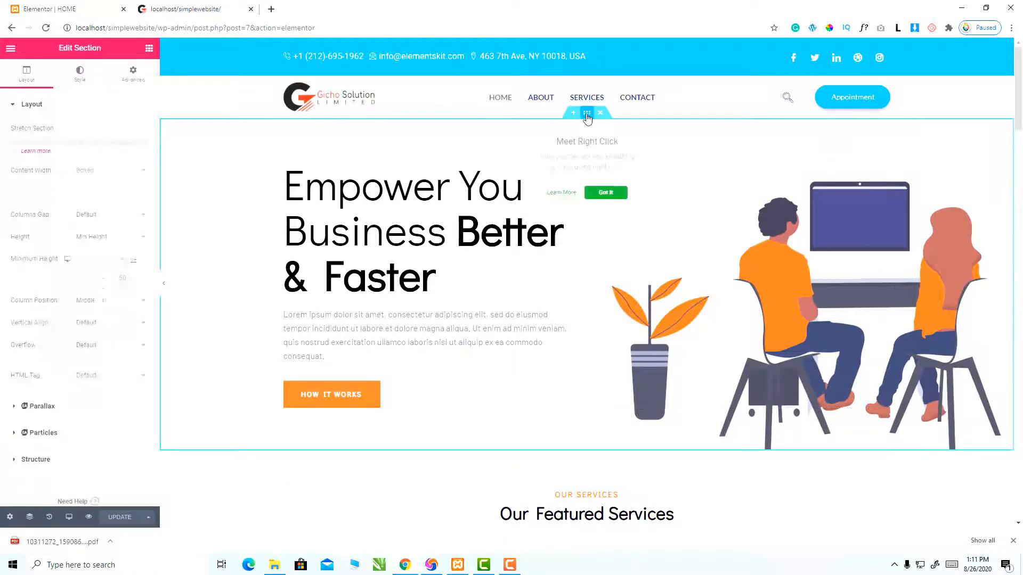
pyautogui.click(84, 82)
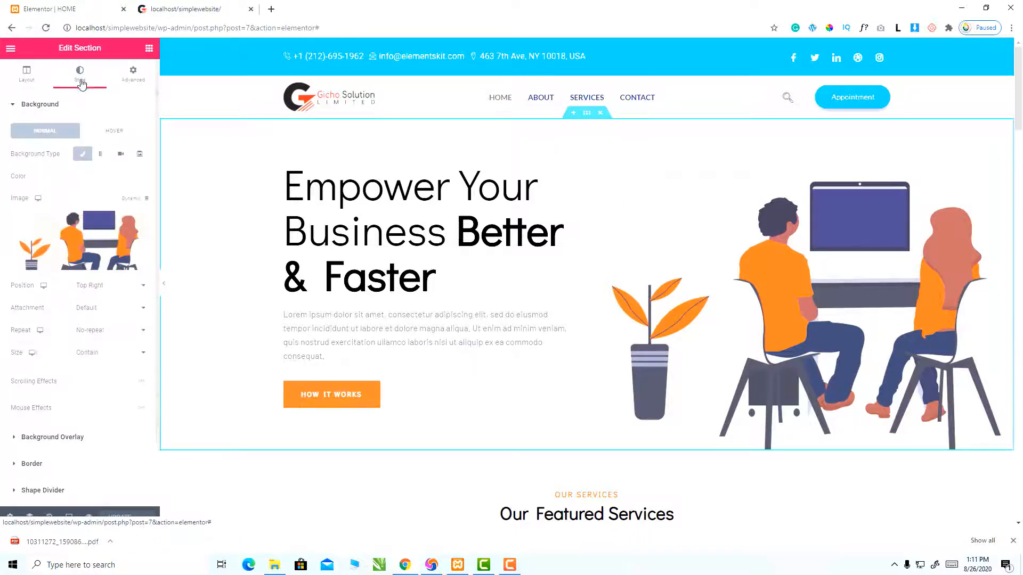
# Step: Upload boost_img and insert it as the hero section's background image
pyautogui.click(87, 245)
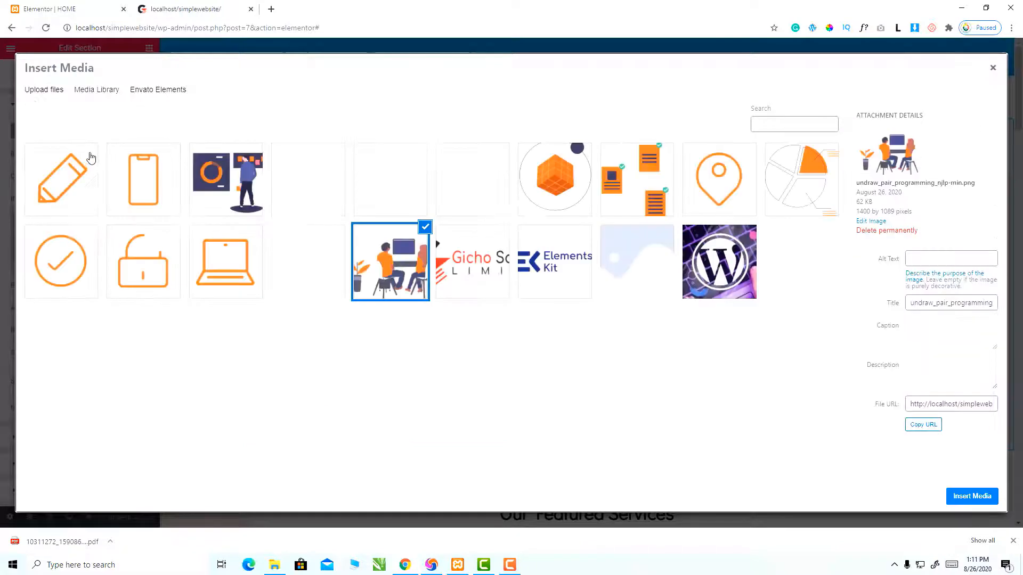
pyautogui.click(43, 91)
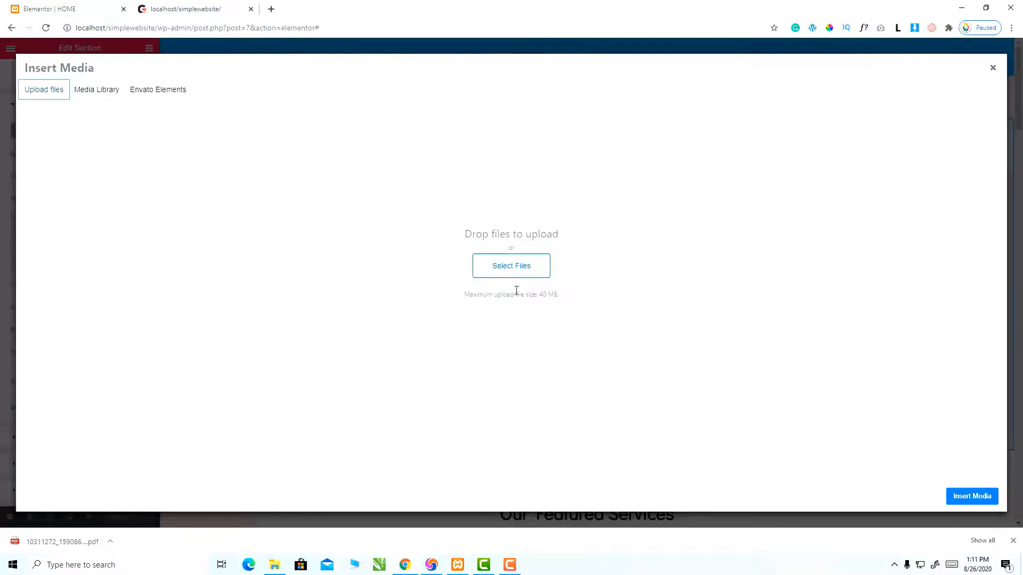
pyautogui.click(513, 274)
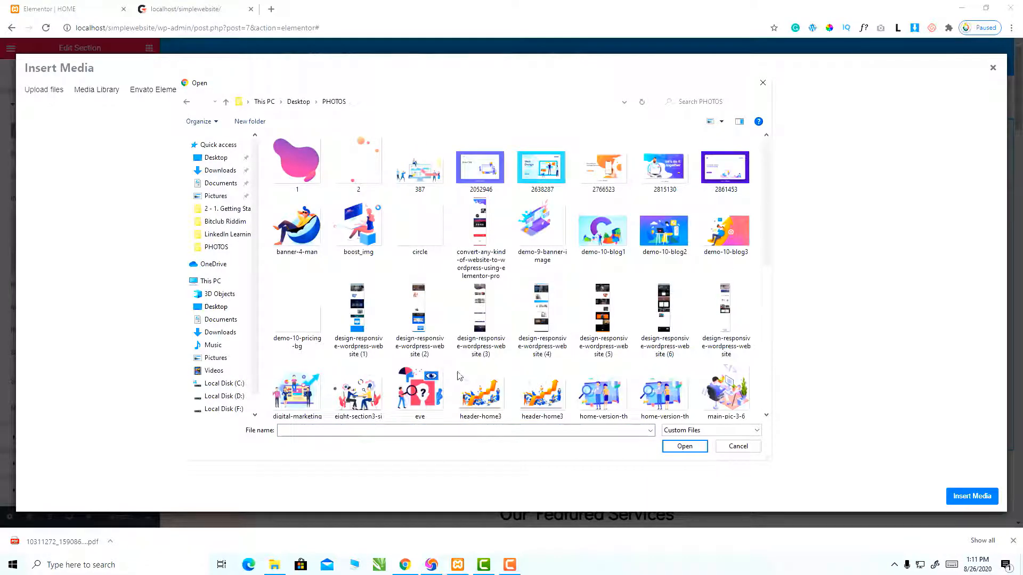
pyautogui.click(365, 230)
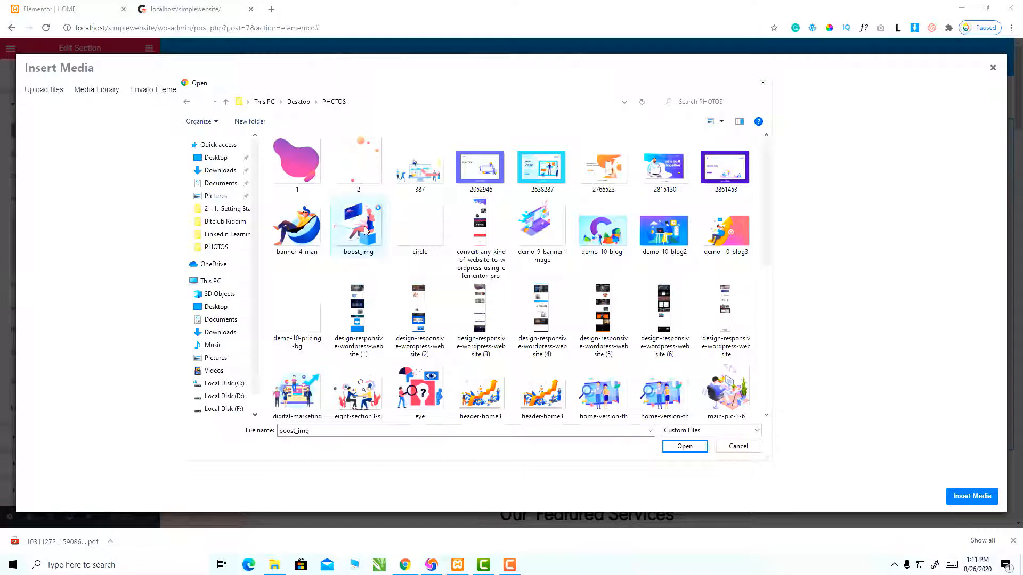
pyautogui.click(685, 447)
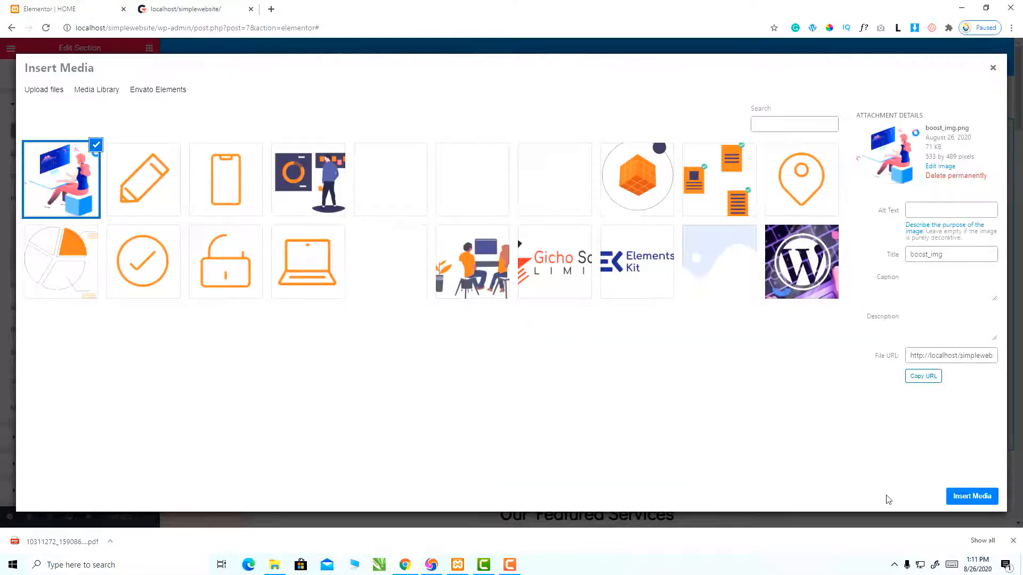
pyautogui.click(971, 496)
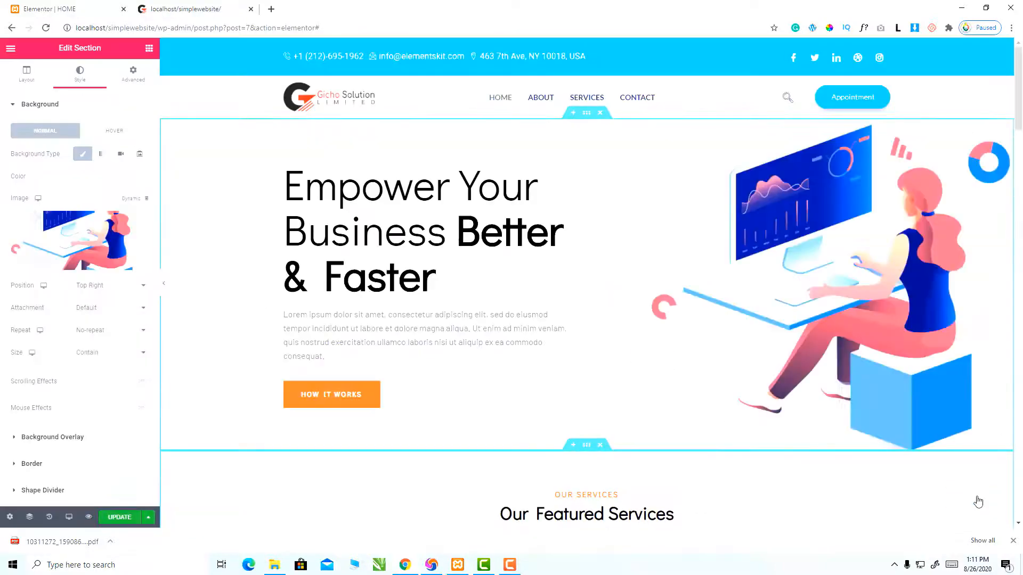
# Step: Set the How It Works button's normal background colour to cyan #0AC6F0
pyautogui.scroll(-3, 799, 367)
pyautogui.scroll(3, 804, 372)
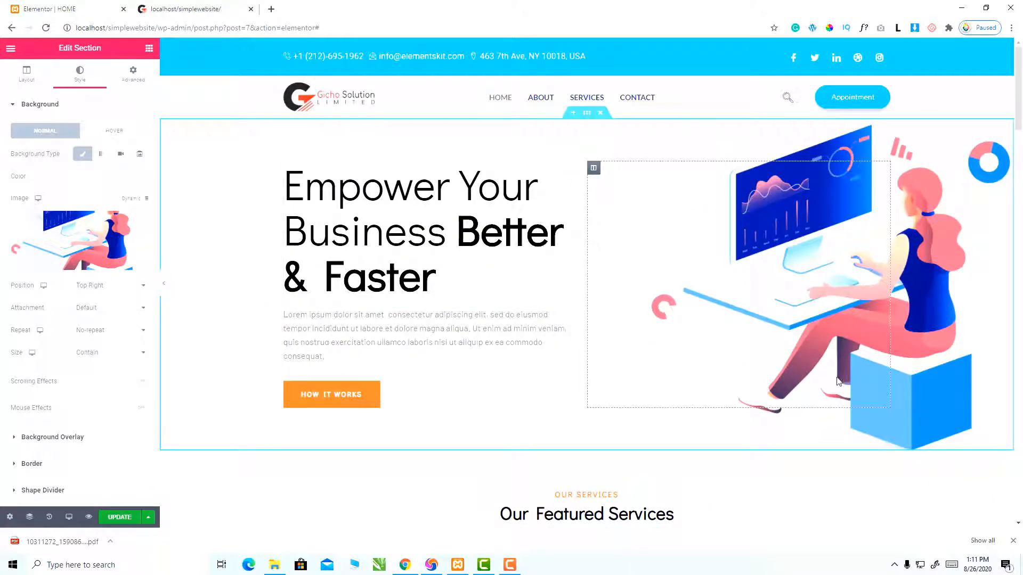
pyautogui.scroll(-2, 694, 316)
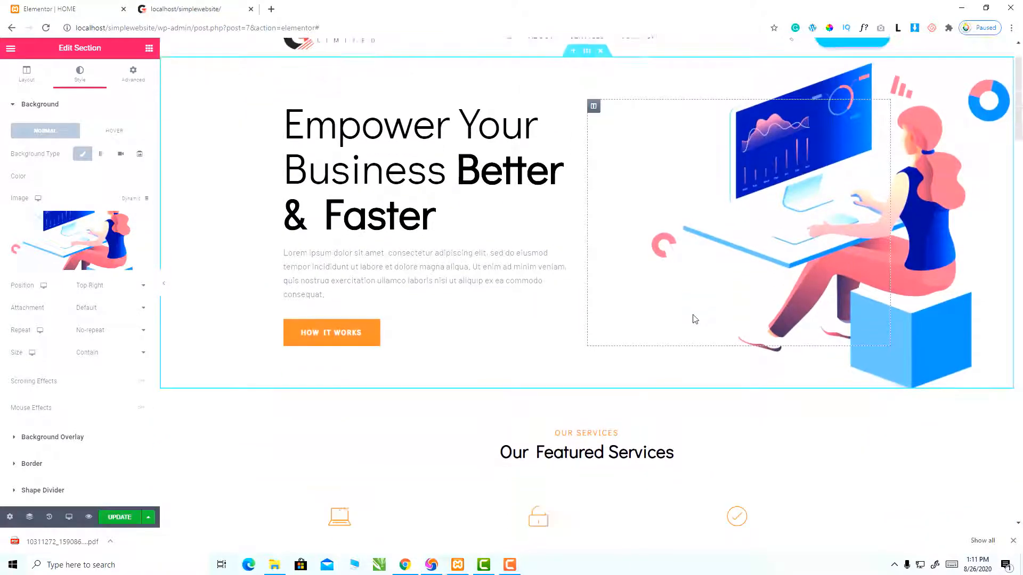
pyautogui.scroll(2, 563, 313)
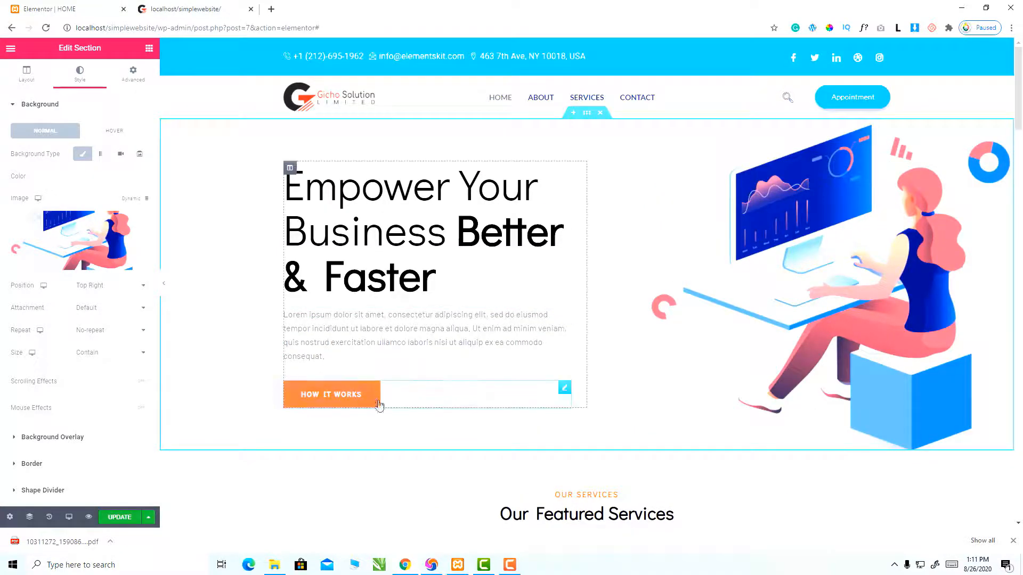
pyautogui.scroll(-4, 395, 425)
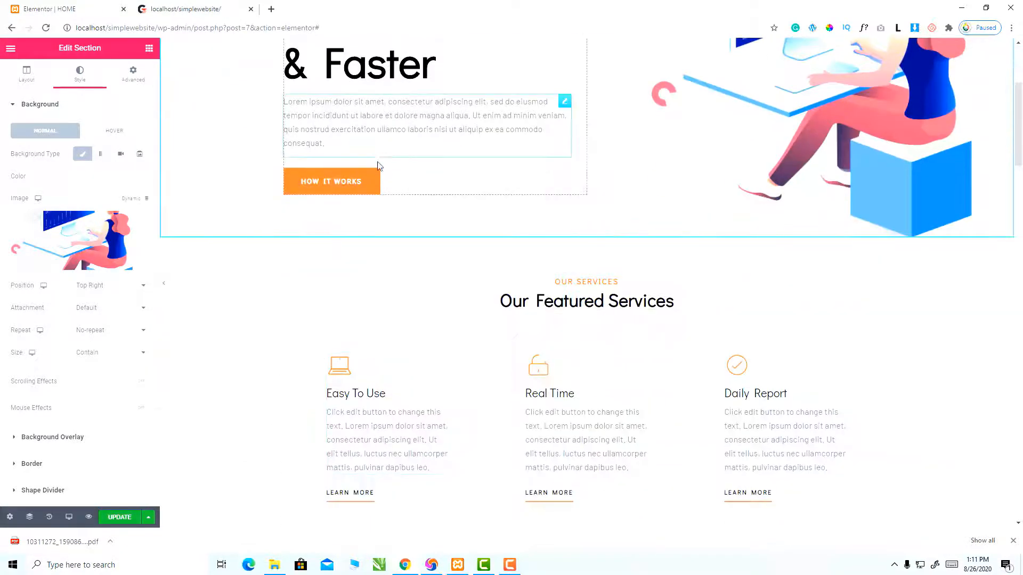
pyautogui.click(565, 176)
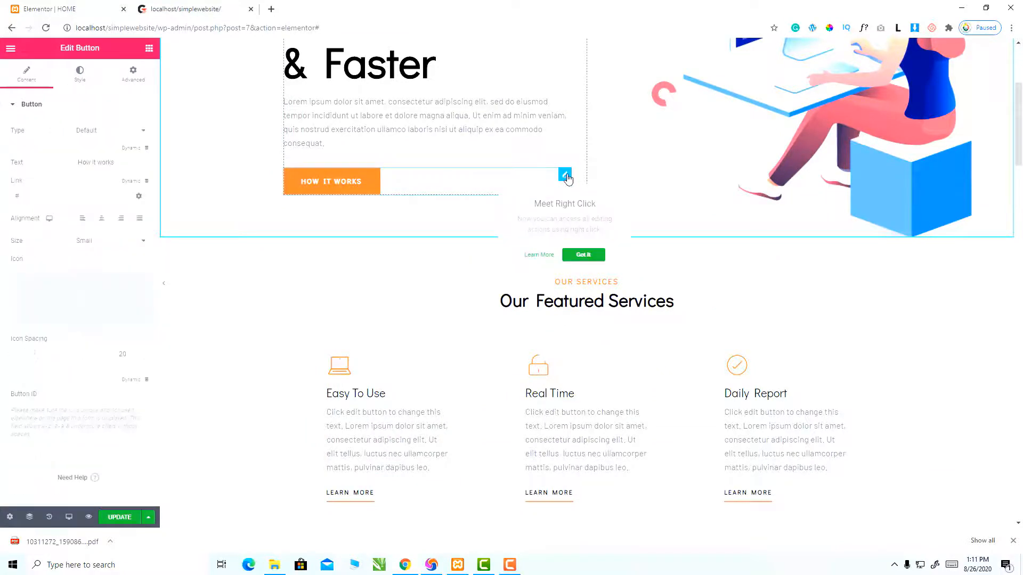
pyautogui.click(81, 74)
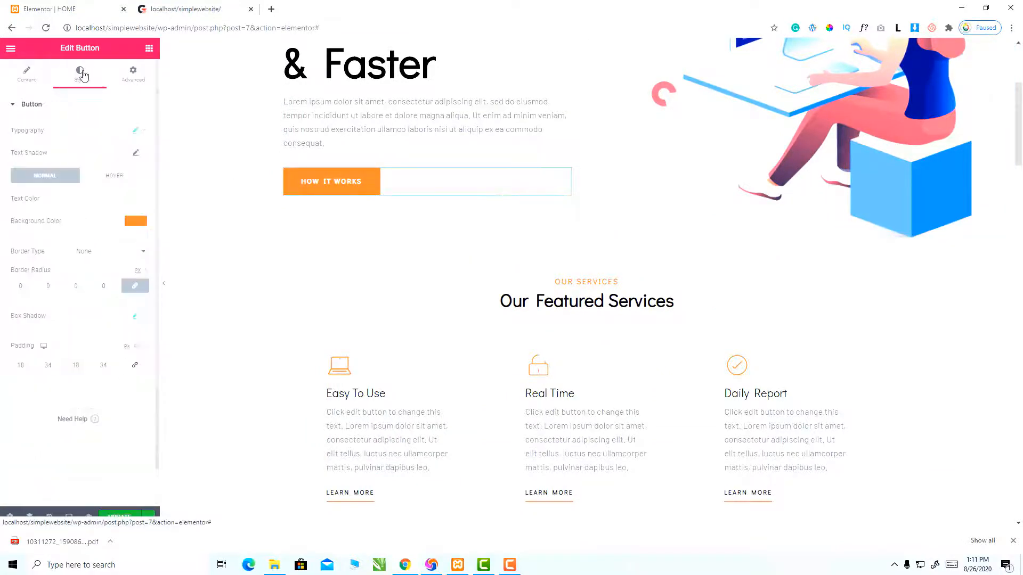
pyautogui.click(141, 222)
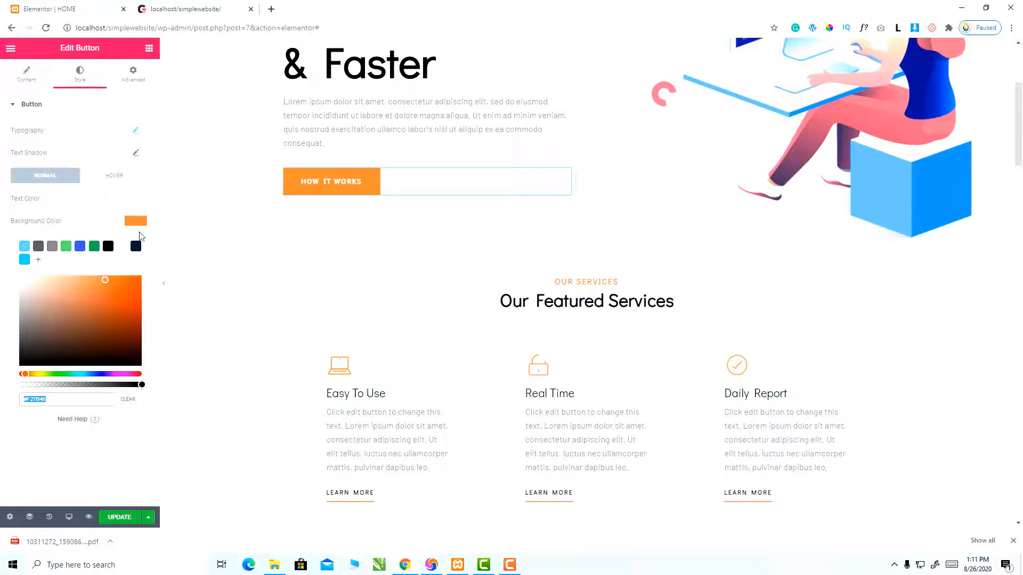
pyautogui.click(24, 260)
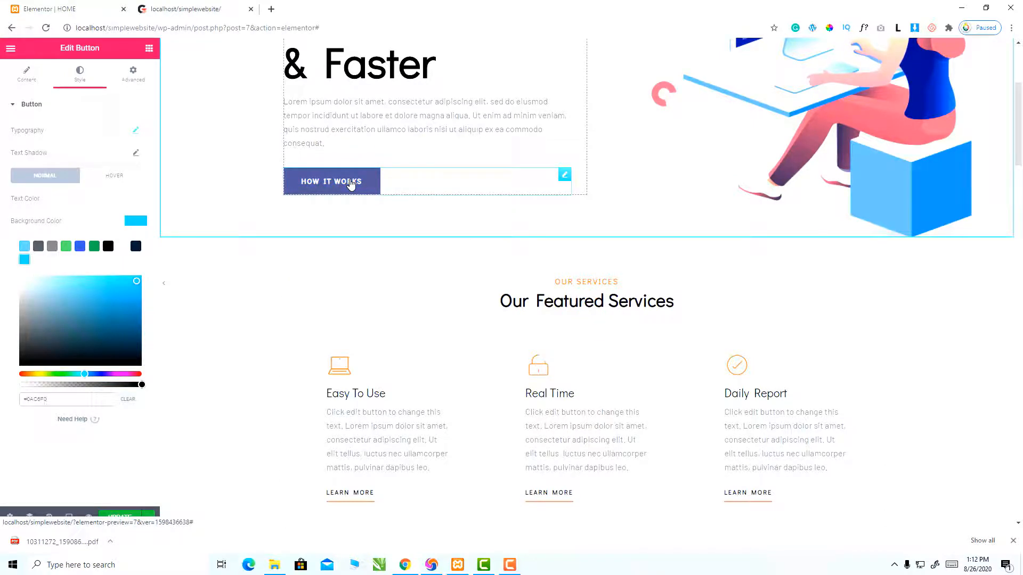
# Step: Give the button a green hover background colour
pyautogui.click(115, 175)
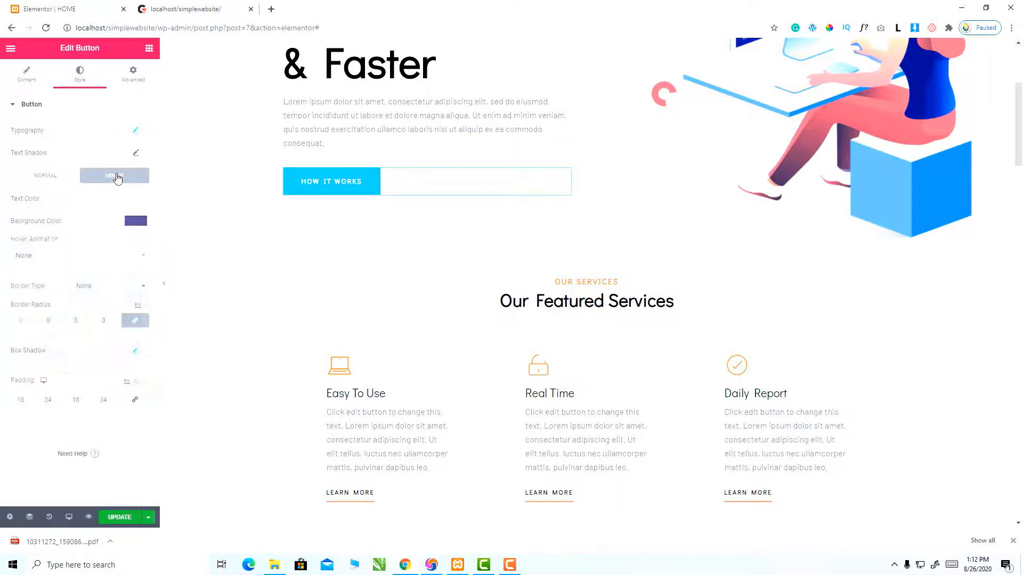
pyautogui.click(134, 223)
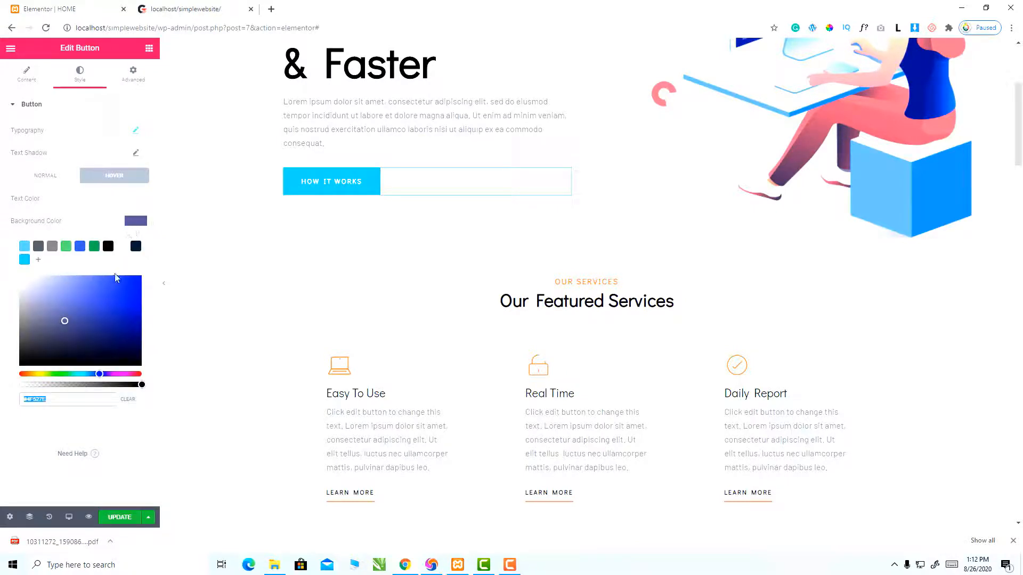
pyautogui.click(94, 247)
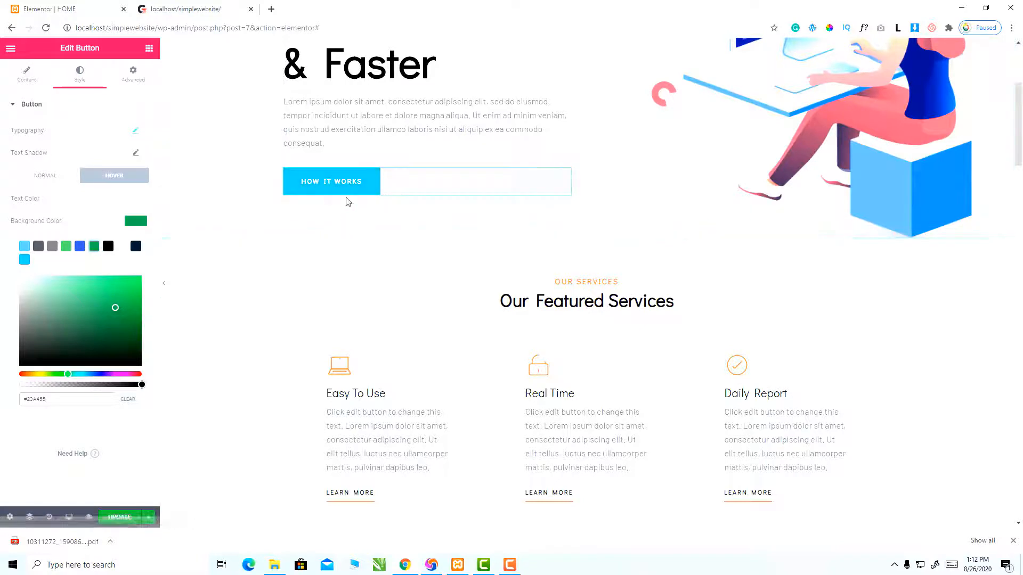
pyautogui.click(115, 464)
# Step: Update the page to save the button colours, then scroll to review
pyautogui.click(119, 516)
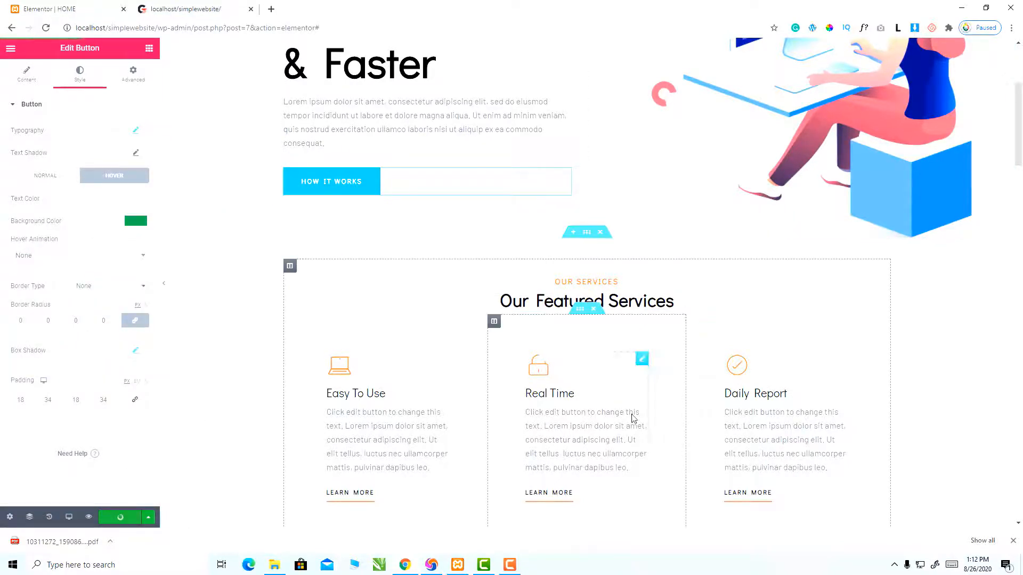
pyautogui.scroll(-7, 808, 362)
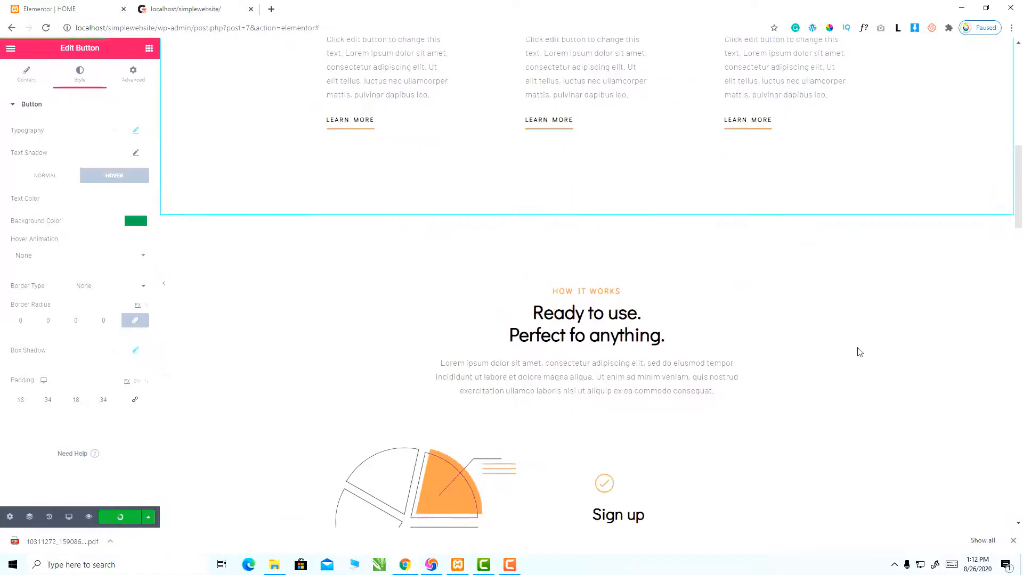
pyautogui.scroll(-8, 860, 352)
pyautogui.scroll(6, 859, 352)
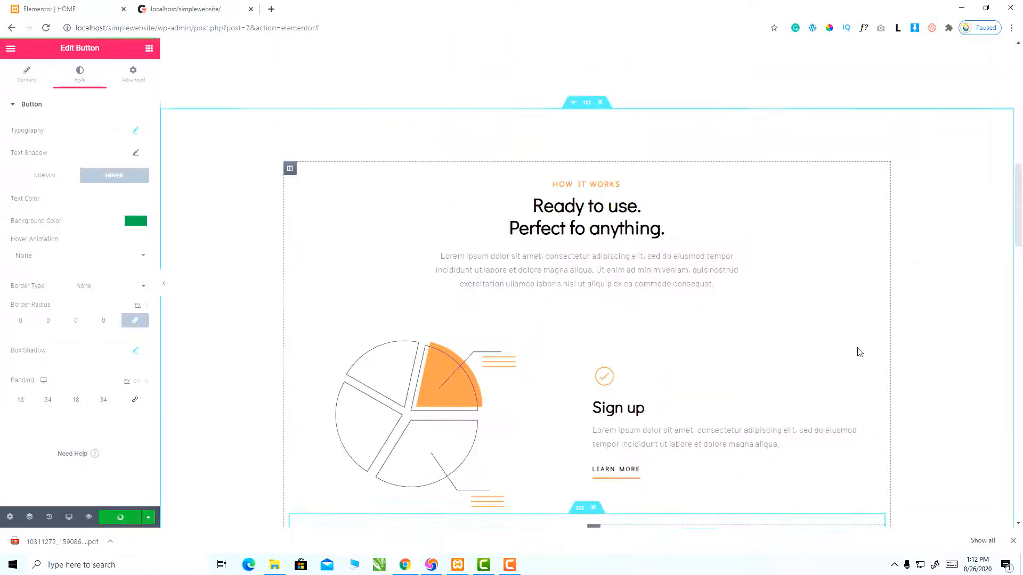
pyautogui.scroll(12, 860, 352)
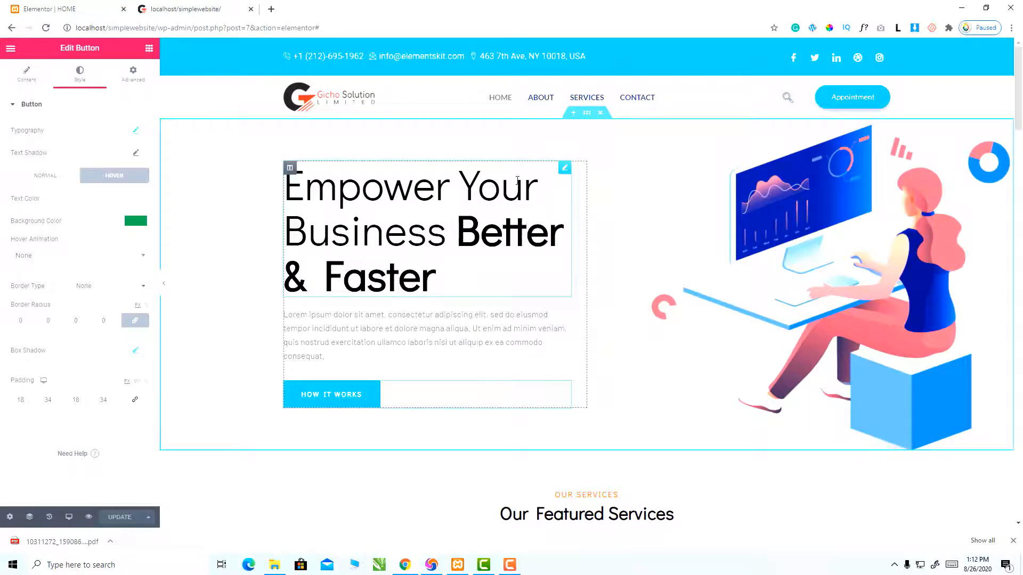
# Step: Replace 'Empower your business better' in the hero title with 'Bringing Cutting edge technology to your'
pyautogui.click(565, 169)
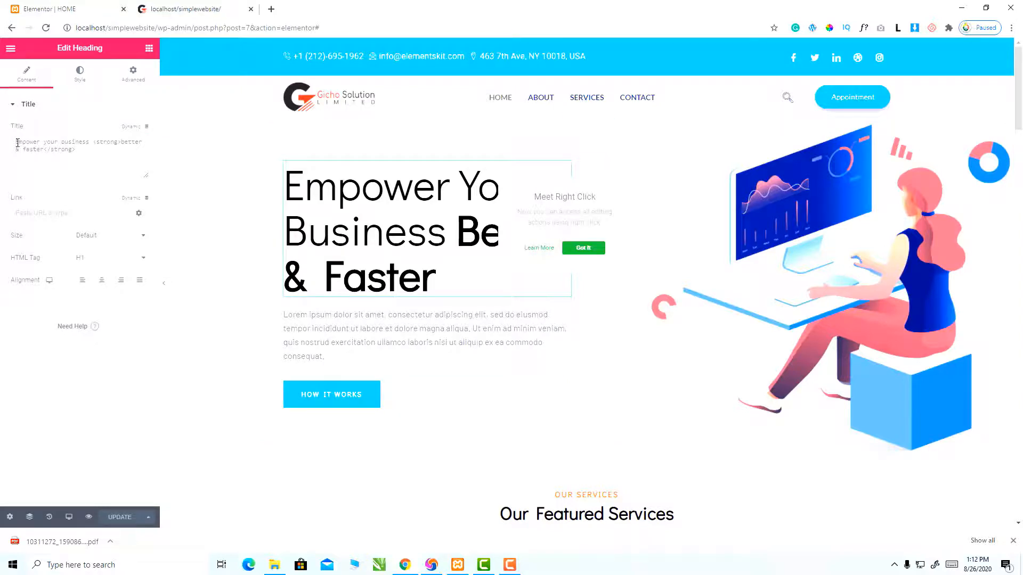
pyautogui.moveTo(17, 143); pyautogui.dragTo(85, 141)
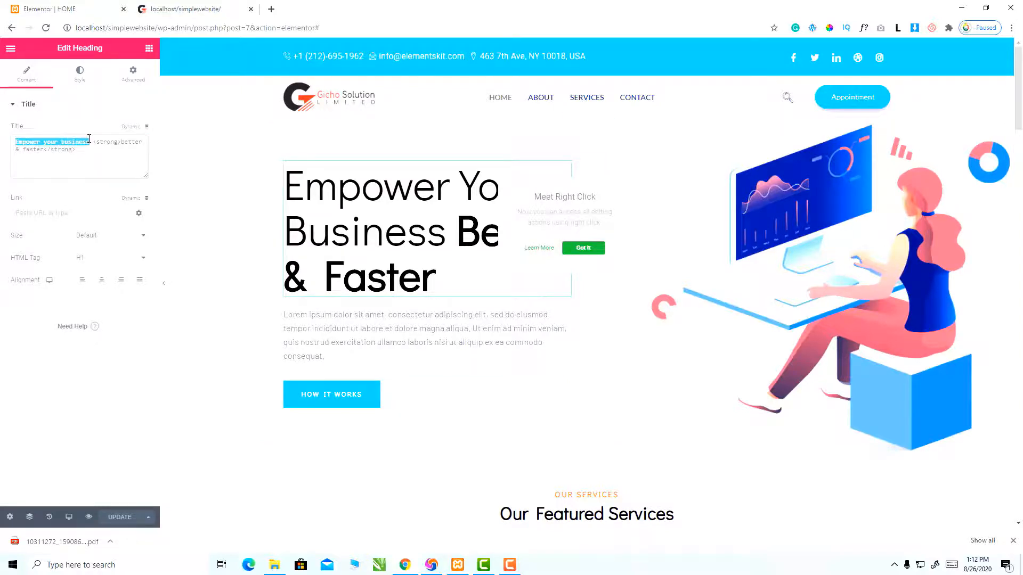
pyautogui.write('Bringing')
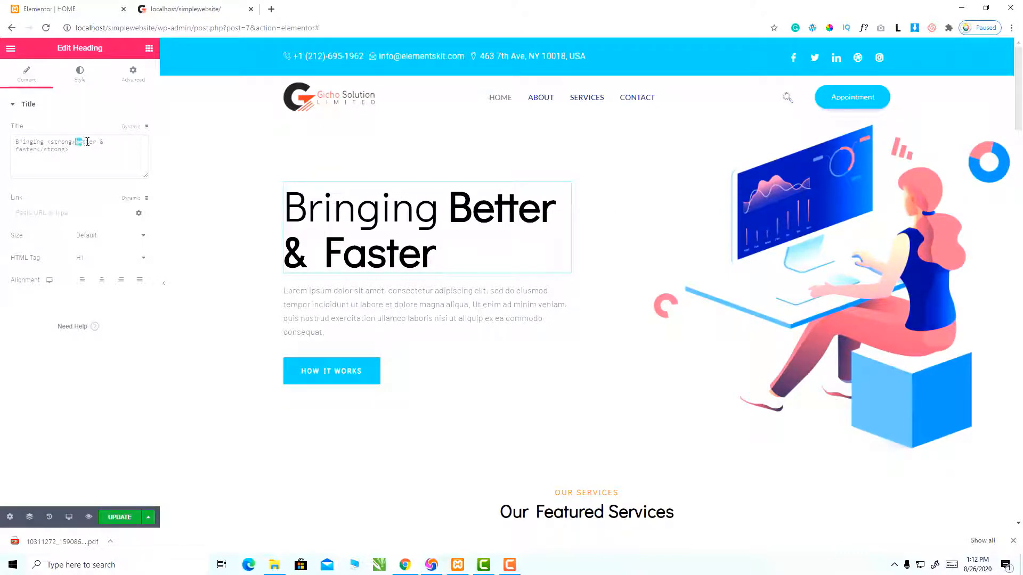
pyautogui.moveTo(87, 142); pyautogui.dragTo(96, 142)
pyautogui.write('Cutt')
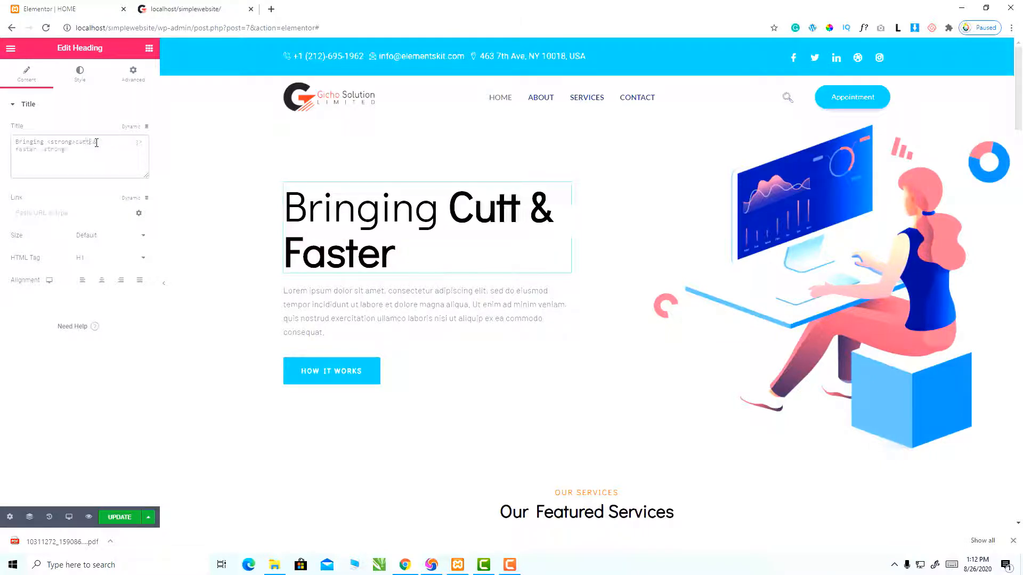
pyautogui.write('ing')
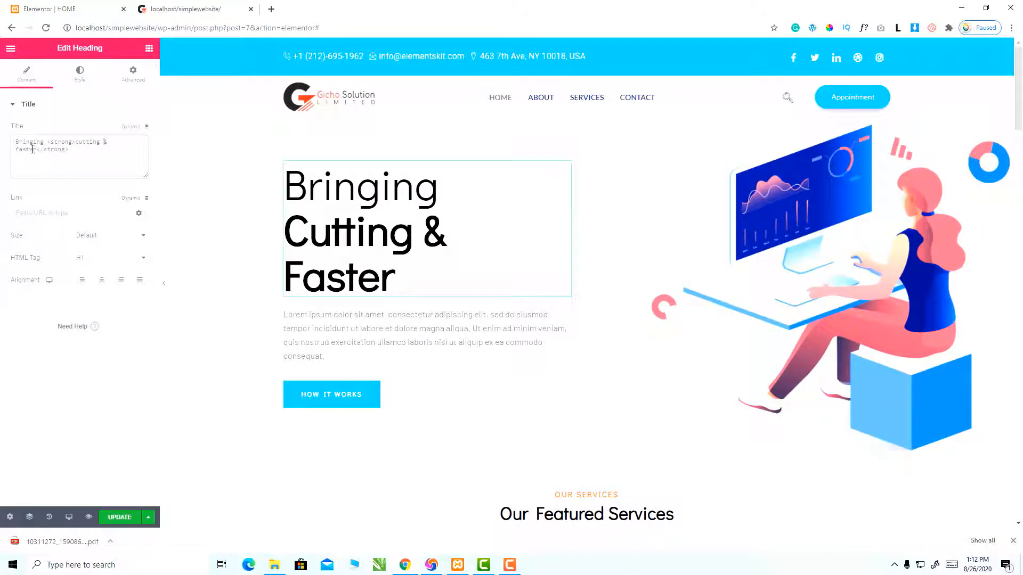
pyautogui.click(106, 142)
pyautogui.write('e')
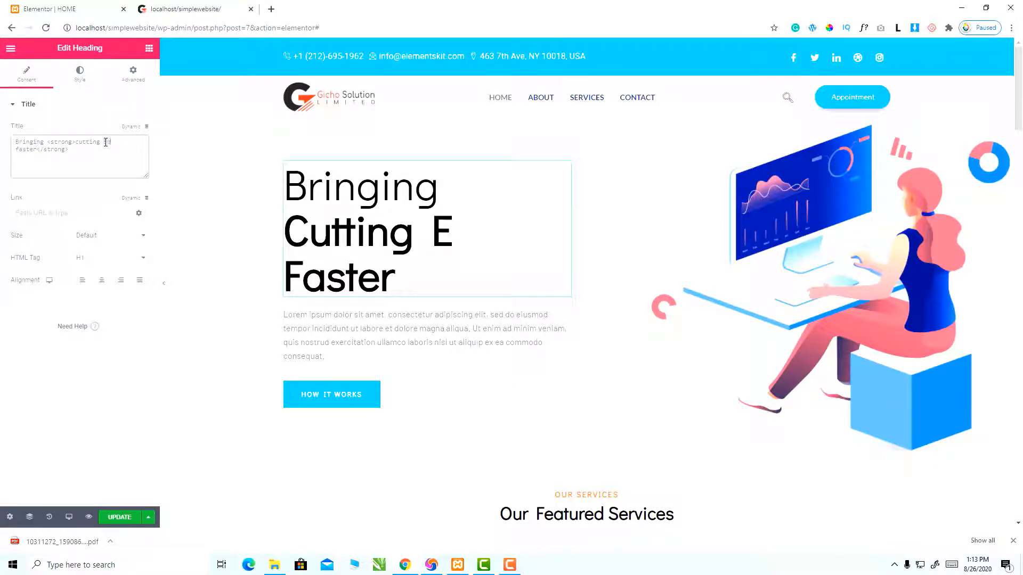
pyautogui.write('dge')
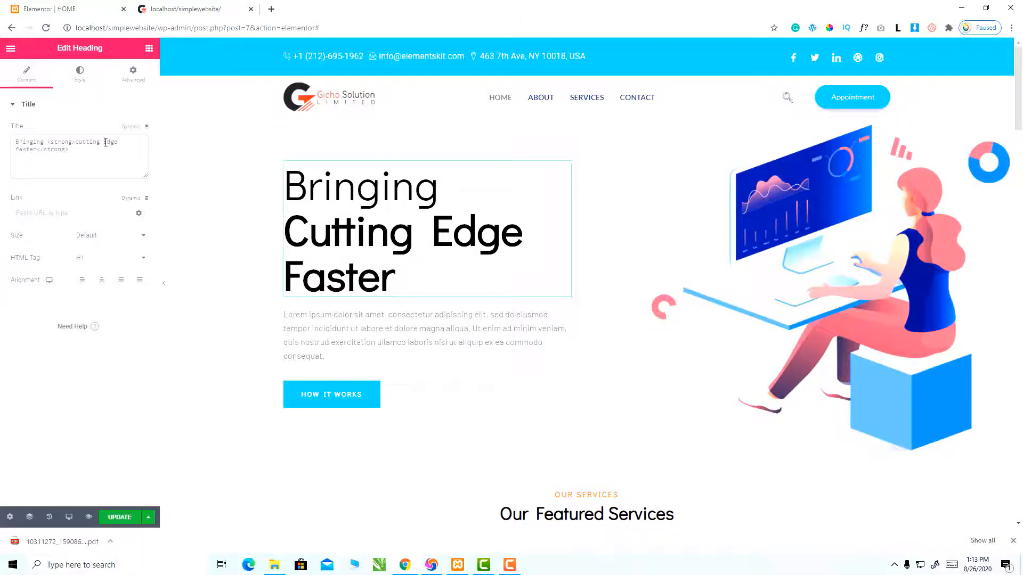
pyautogui.write(' tec')
pyautogui.write('hnolo')
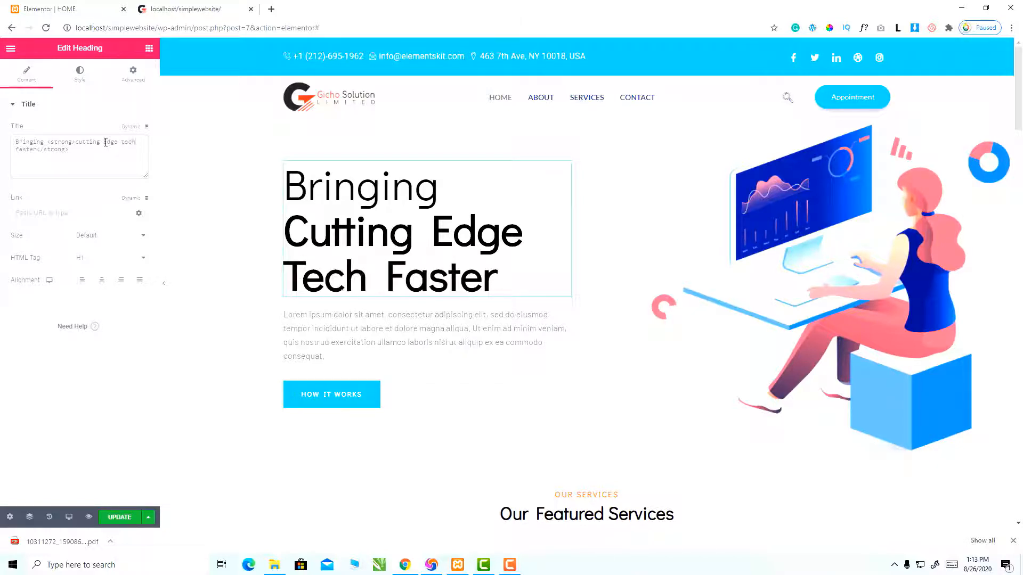
pyautogui.write('gy')
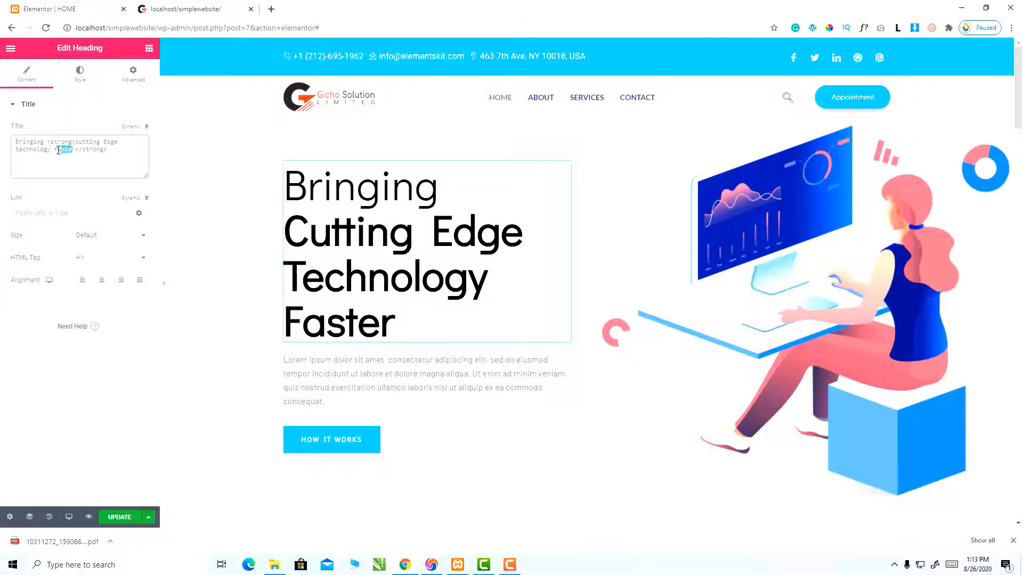
pyautogui.write('to y')
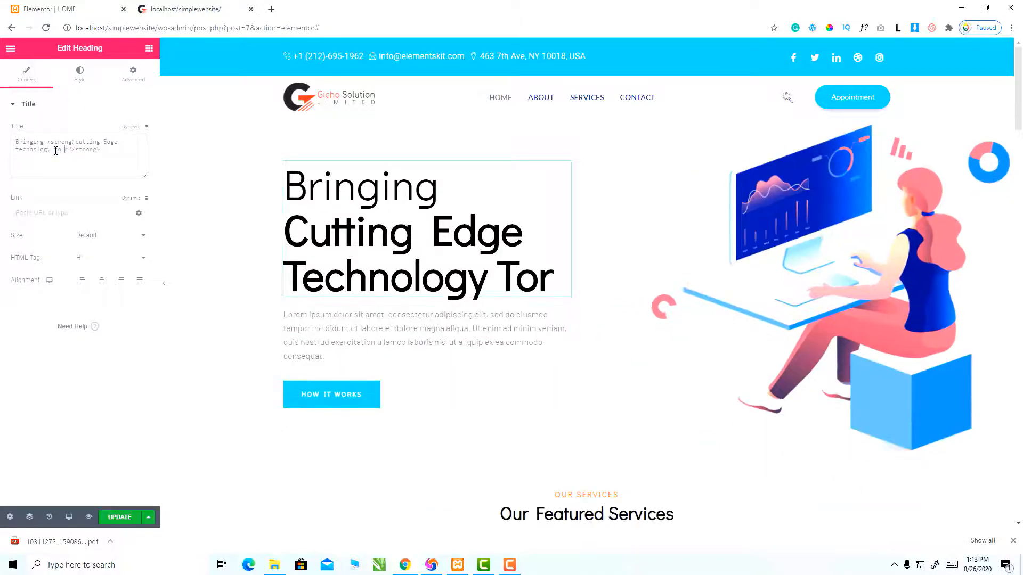
pyautogui.write('our')
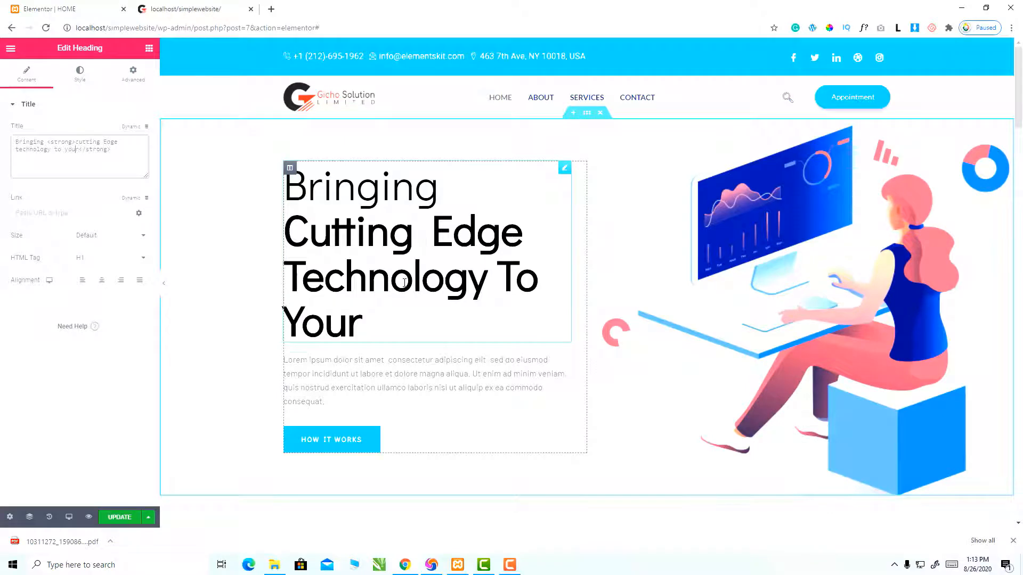
pyautogui.scroll(-7, 628, 209)
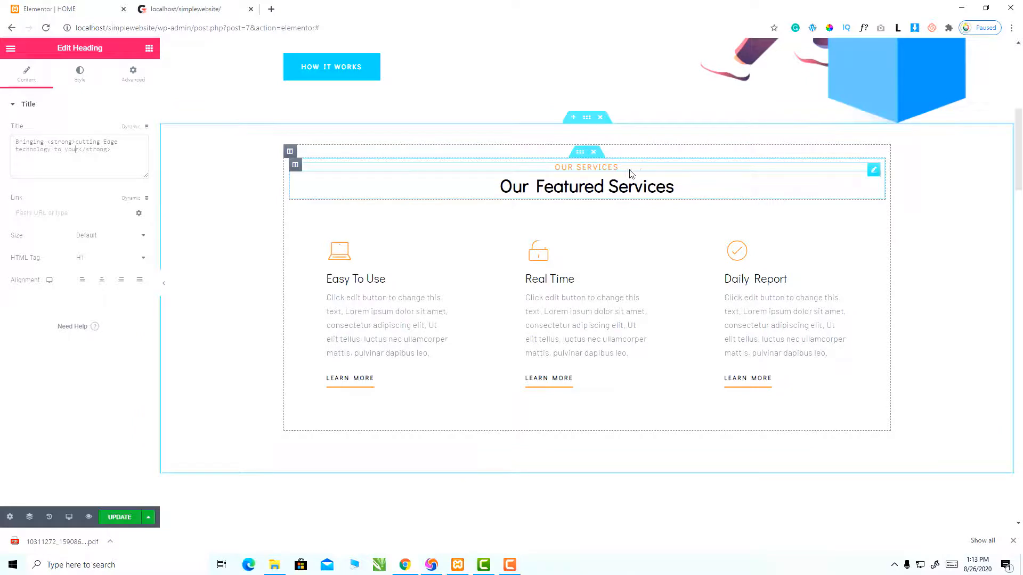
# Step: Change the OUR SERVICES heading text colour to the cyan preset #0AC8F0 and update the page
pyautogui.click(874, 171)
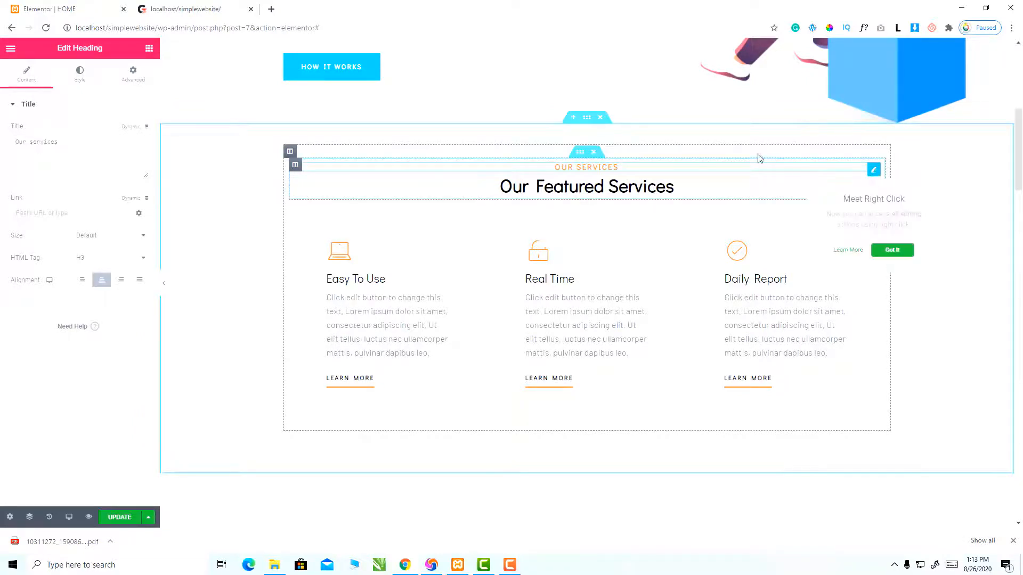
pyautogui.click(83, 82)
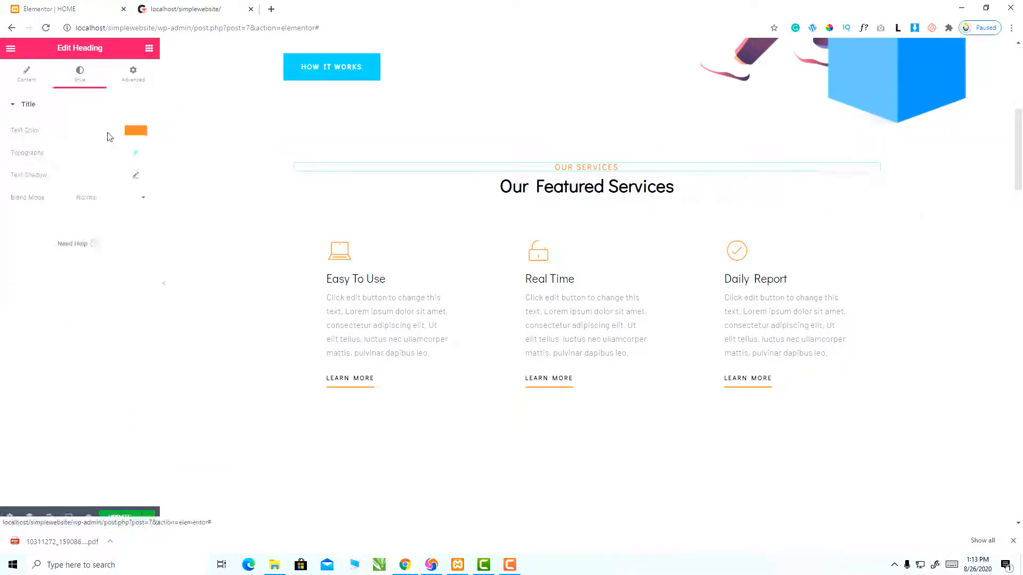
pyautogui.click(136, 132)
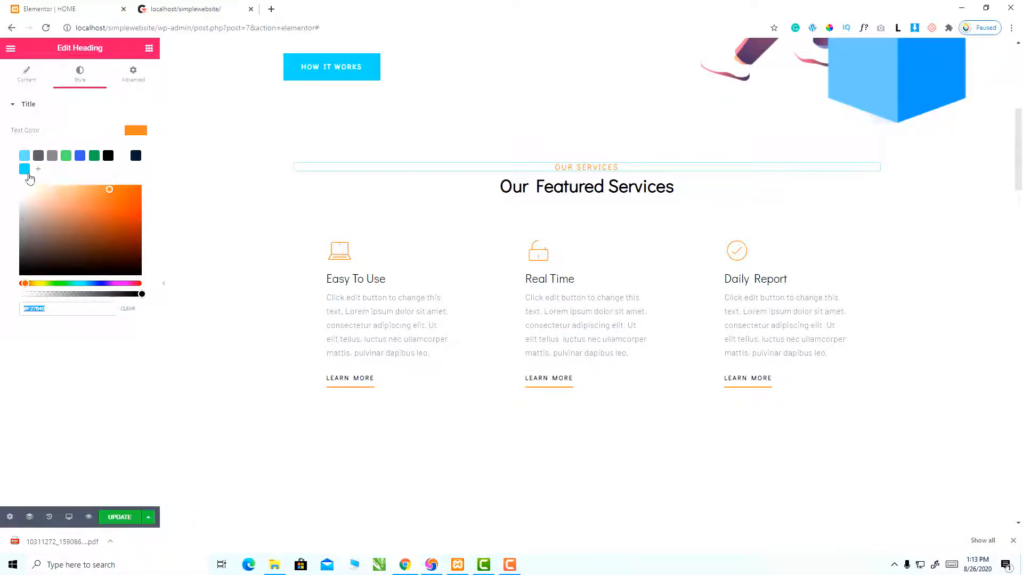
pyautogui.click(25, 169)
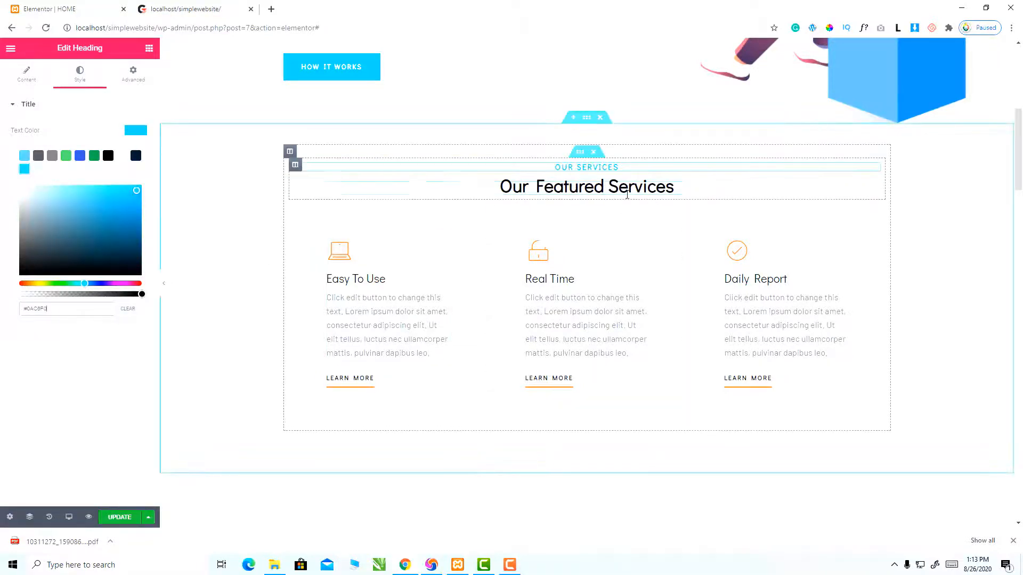
pyautogui.scroll(-2, 434, 468)
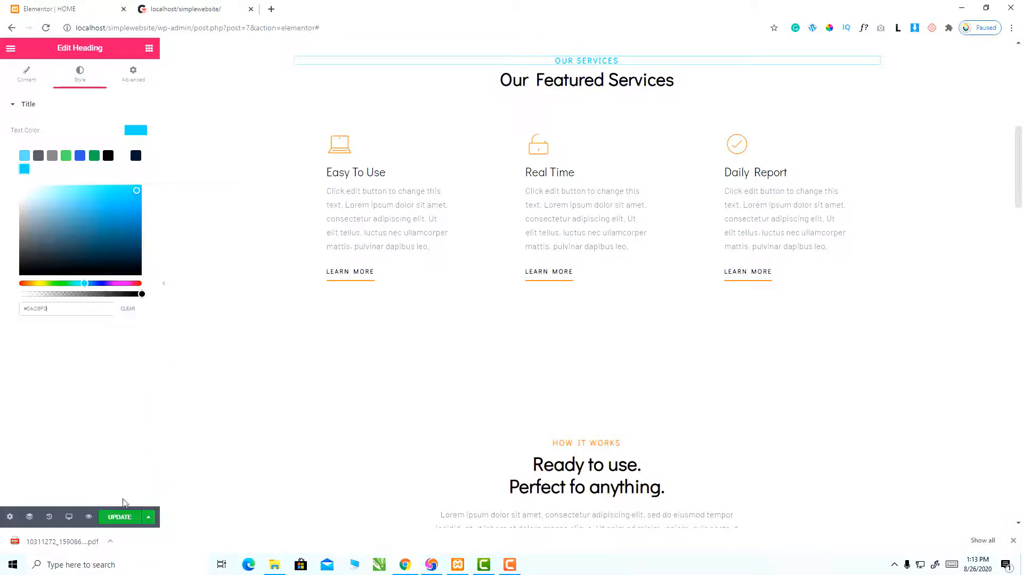
pyautogui.click(118, 517)
pyautogui.scroll(4, 278, 313)
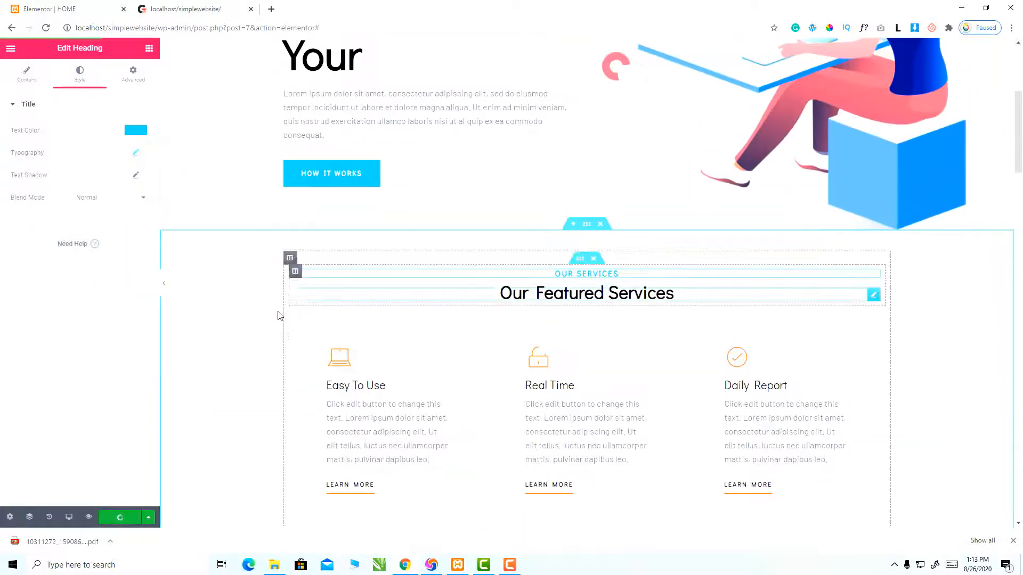
pyautogui.scroll(-5, 201, 309)
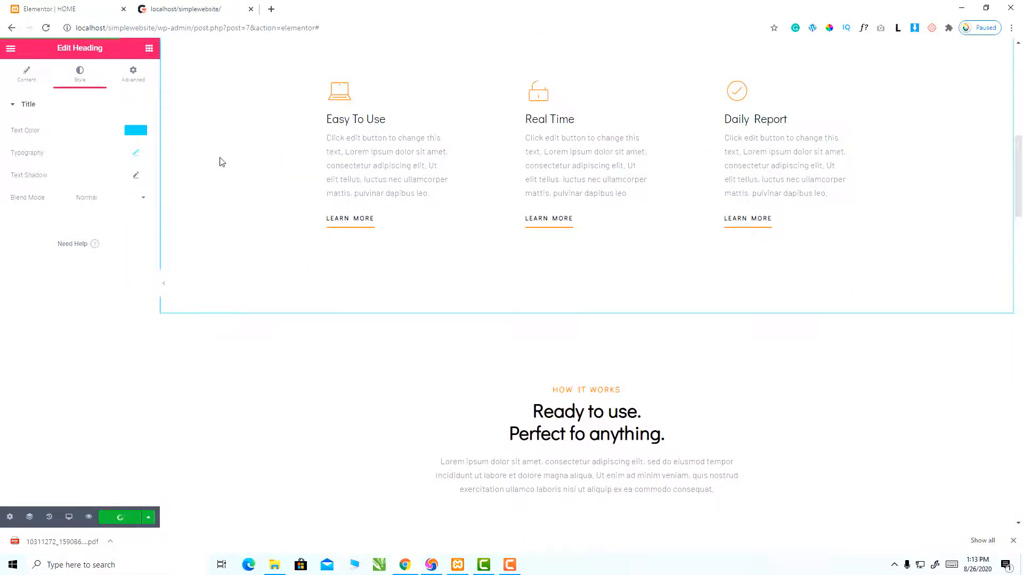
pyautogui.scroll(5, 270, 233)
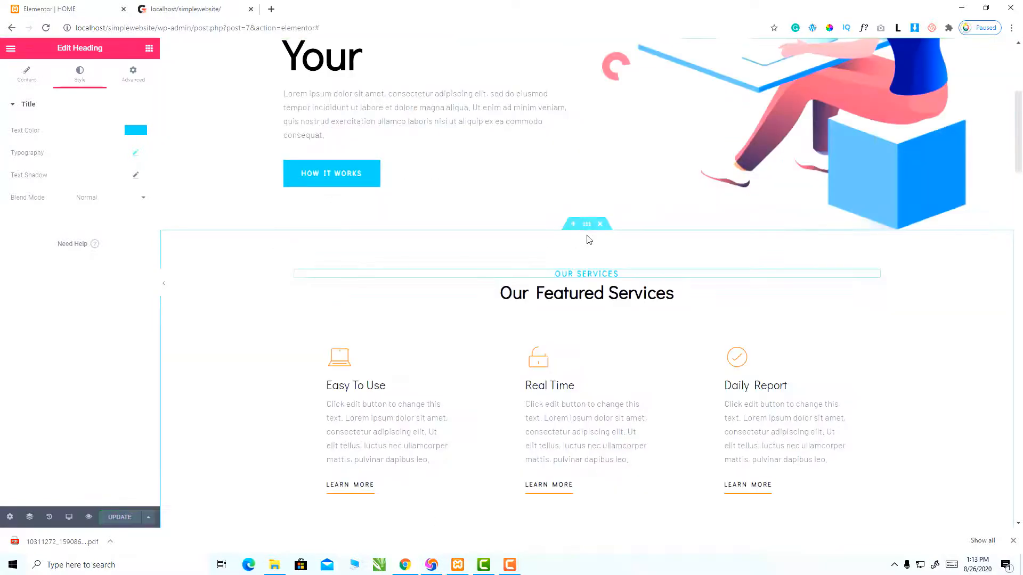
# Step: Upload the pink blob image '1' as the Our Featured Services section's classic background image
pyautogui.click(586, 223)
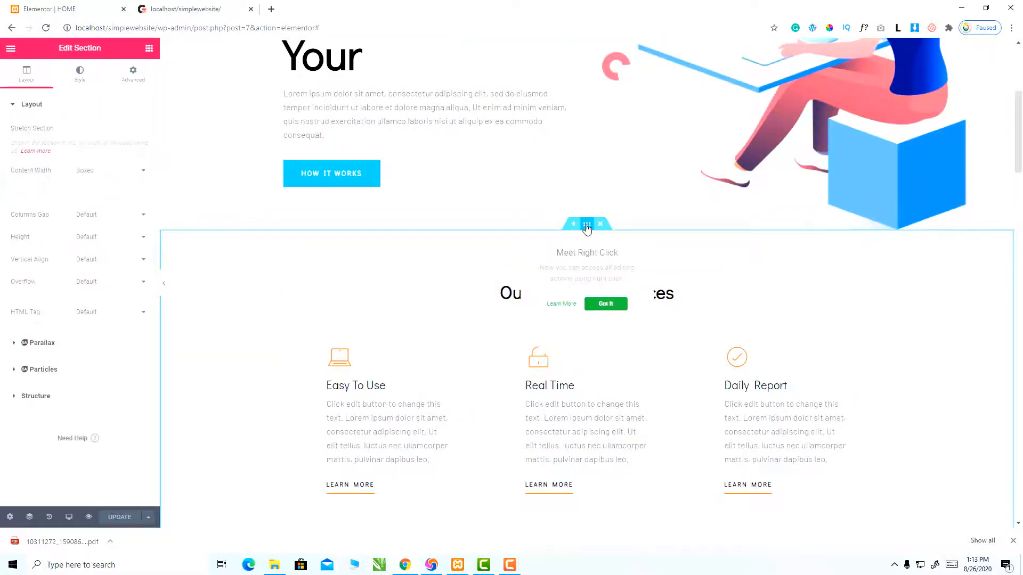
pyautogui.click(84, 78)
pyautogui.click(113, 153)
pyautogui.click(57, 235)
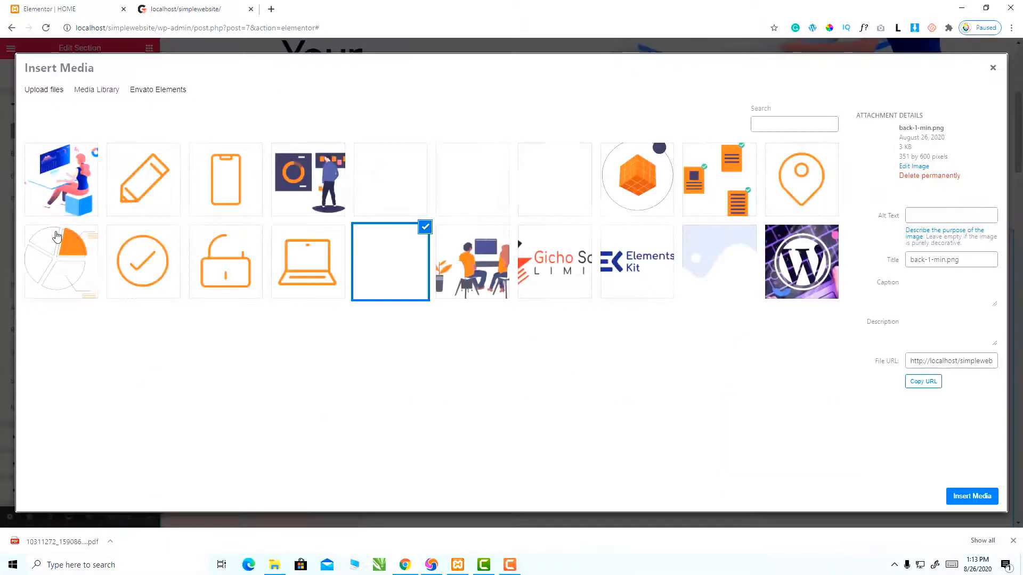
pyautogui.click(57, 97)
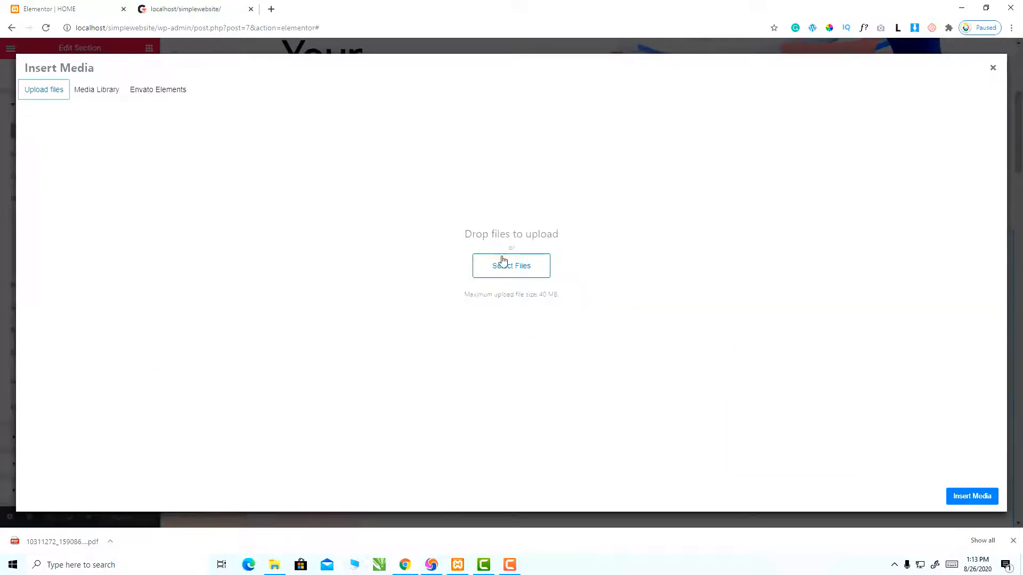
pyautogui.click(486, 263)
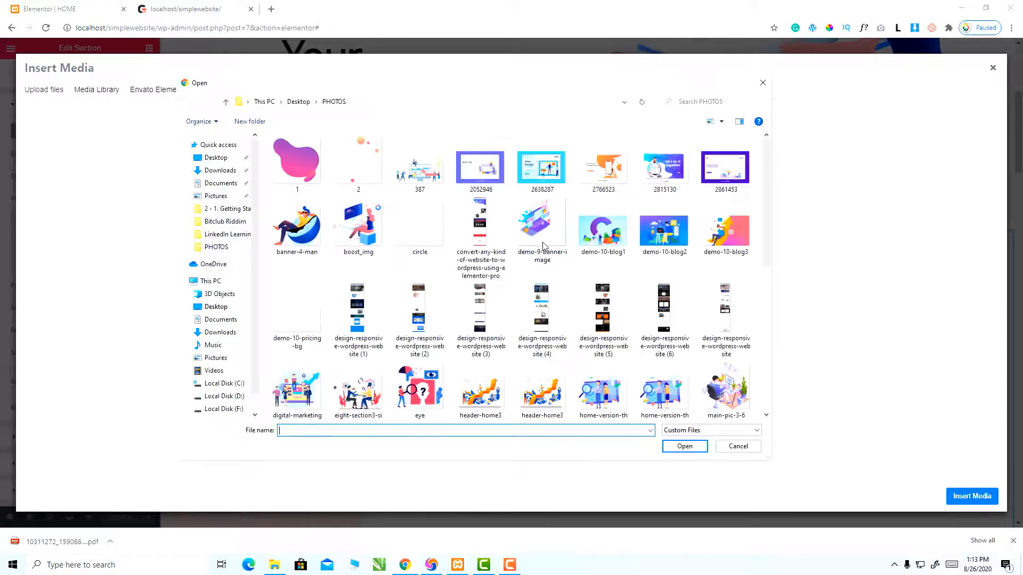
pyautogui.moveTo(770, 194); pyautogui.dragTo(761, 360)
pyautogui.moveTo(765, 302); pyautogui.dragTo(757, 181)
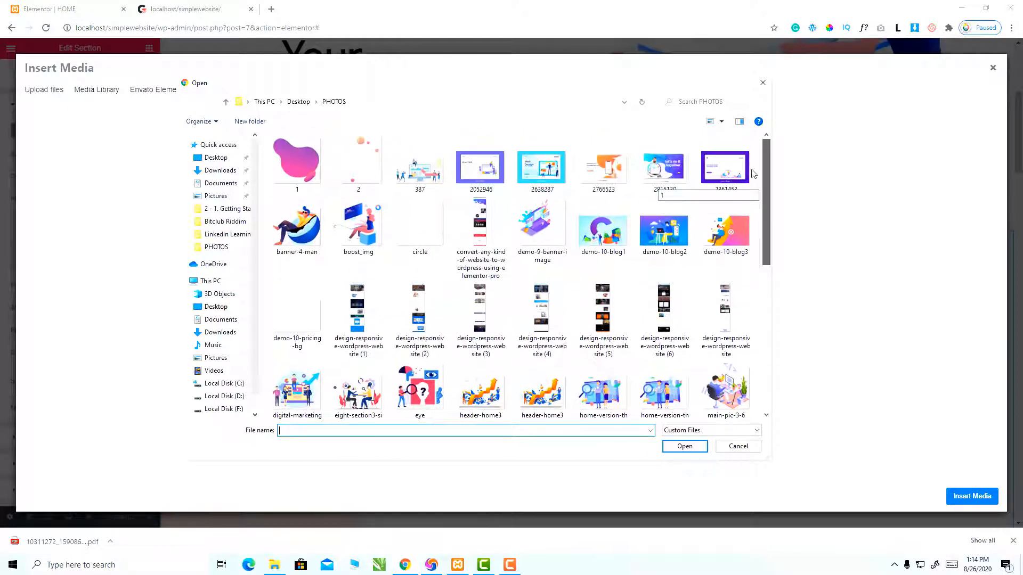
pyautogui.click(296, 163)
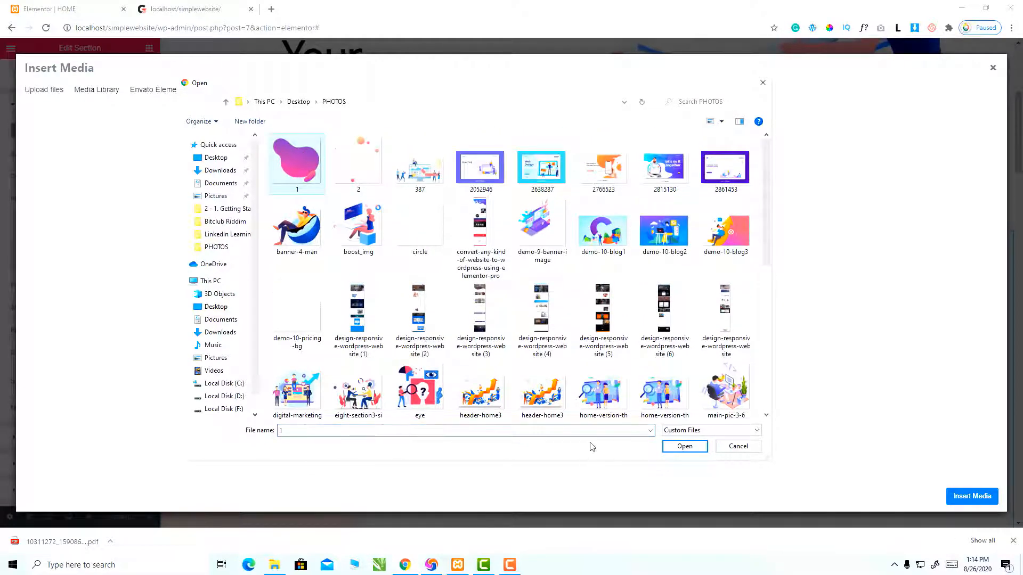
pyautogui.click(685, 446)
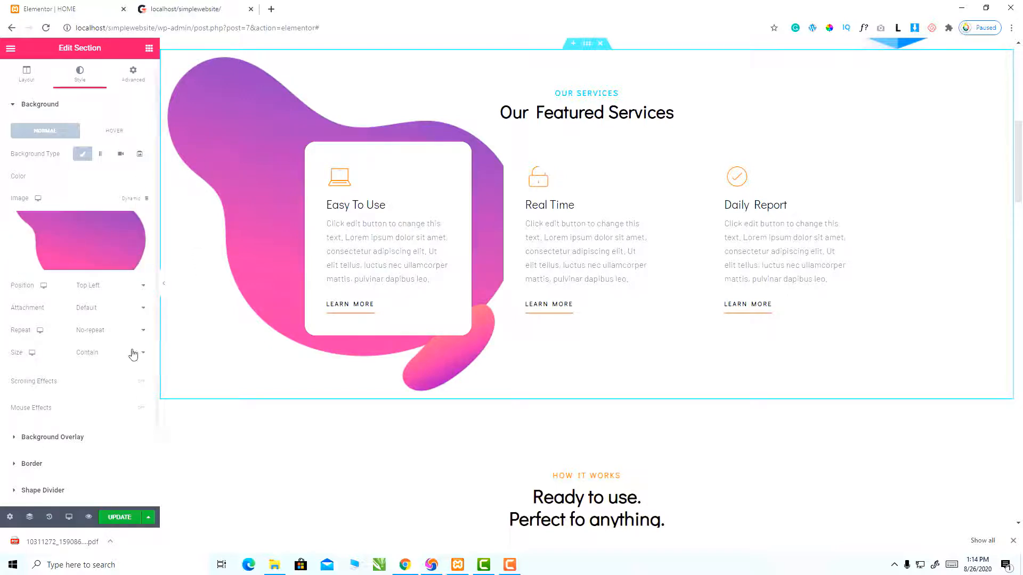
# Step: Update the HOME page to keep the pink blob background, scrolling through to review it
pyautogui.scroll(-2, 100, 342)
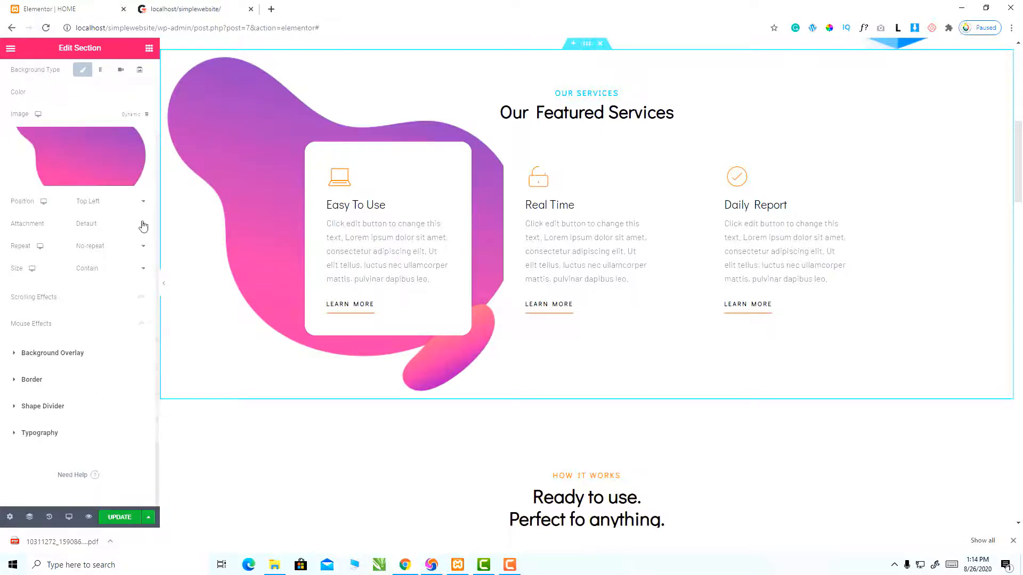
pyautogui.scroll(2, 143, 226)
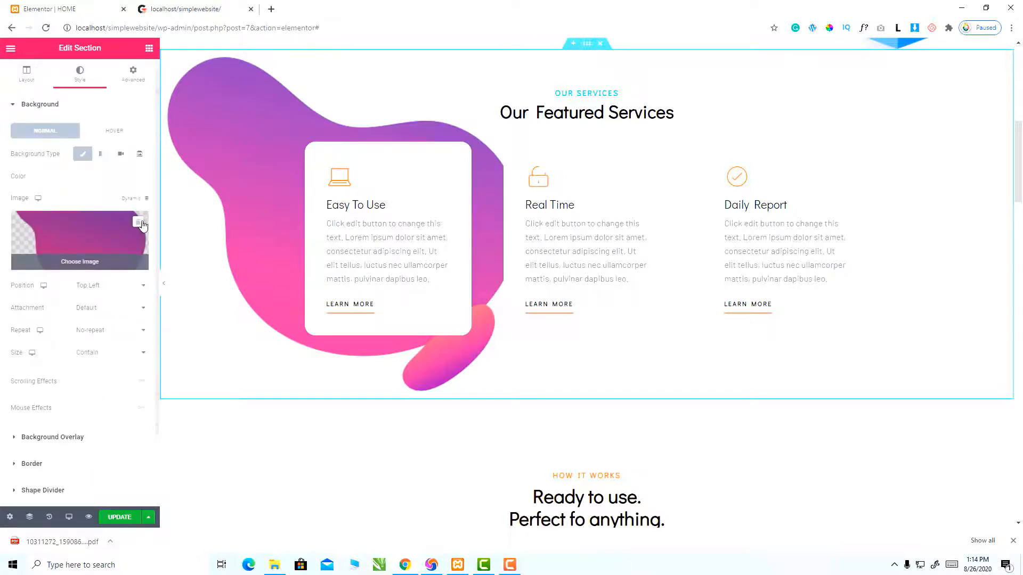
pyautogui.click(115, 519)
pyautogui.scroll(-5, 874, 272)
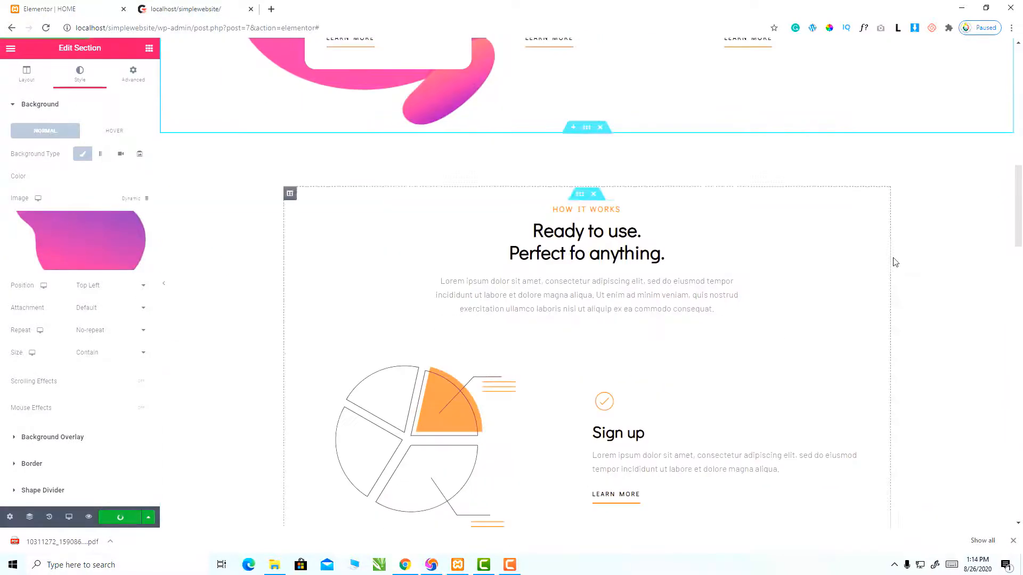
pyautogui.scroll(-12, 895, 262)
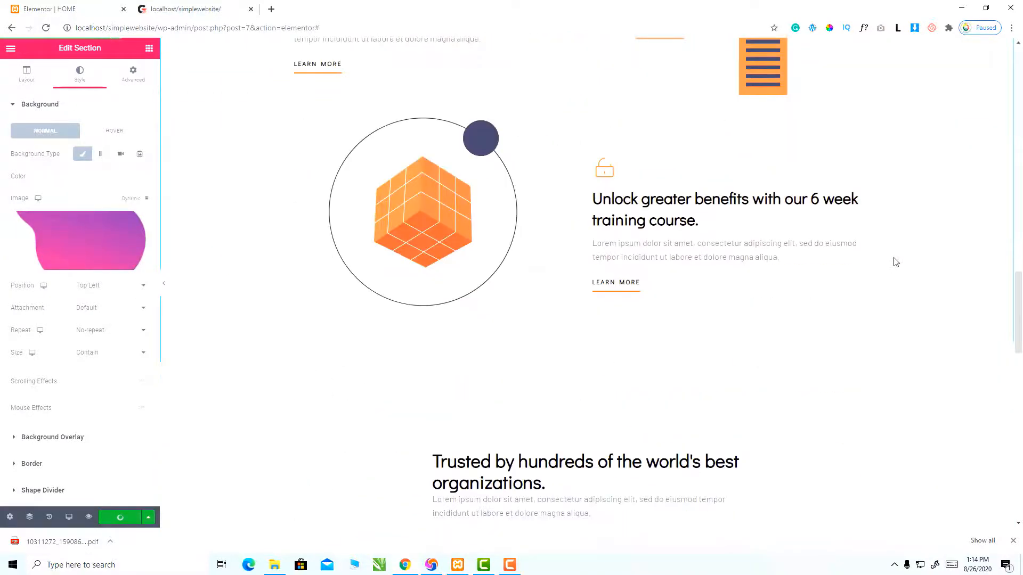
pyautogui.scroll(14, 707, 358)
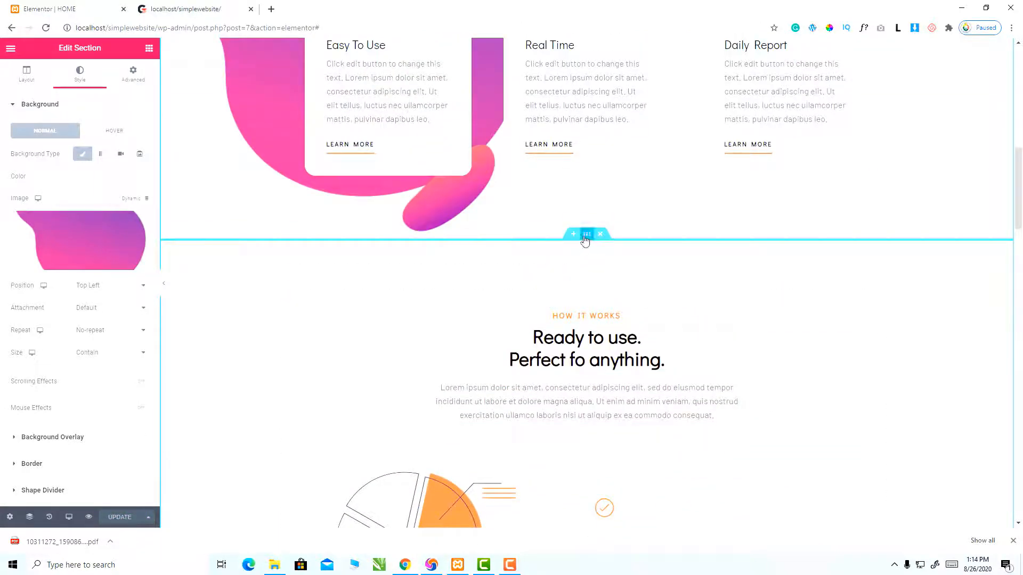
# Step: Set the How It Works section's background colour to the cyan preset #0AC6F0
pyautogui.click(584, 239)
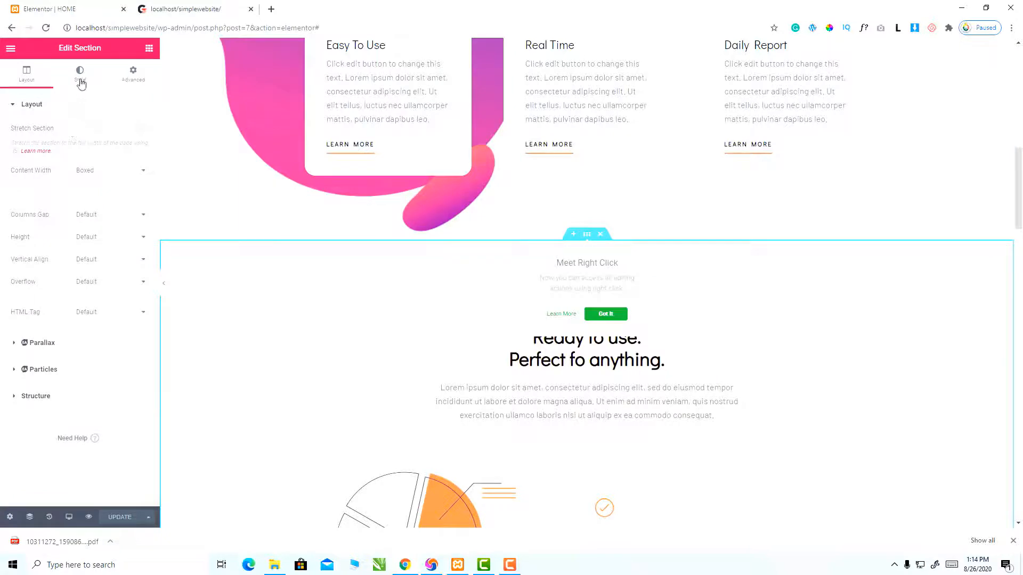
pyautogui.click(80, 83)
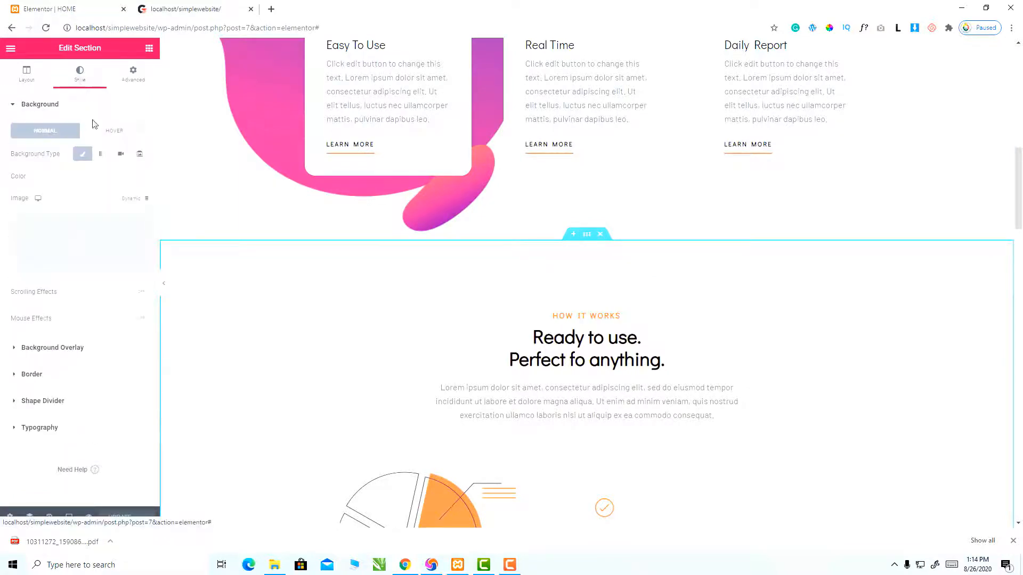
pyautogui.click(137, 182)
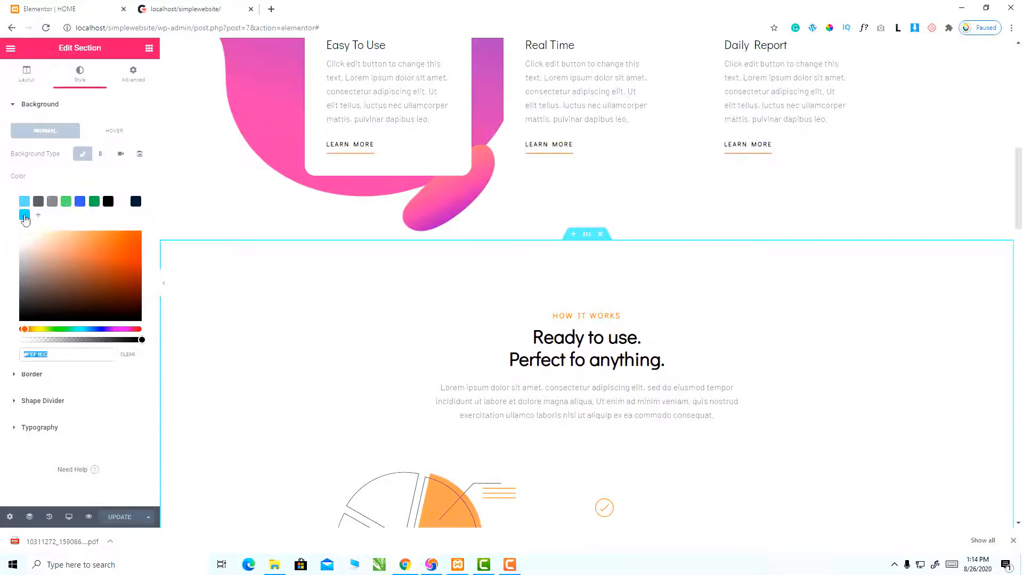
pyautogui.click(24, 214)
pyautogui.scroll(-10, 551, 314)
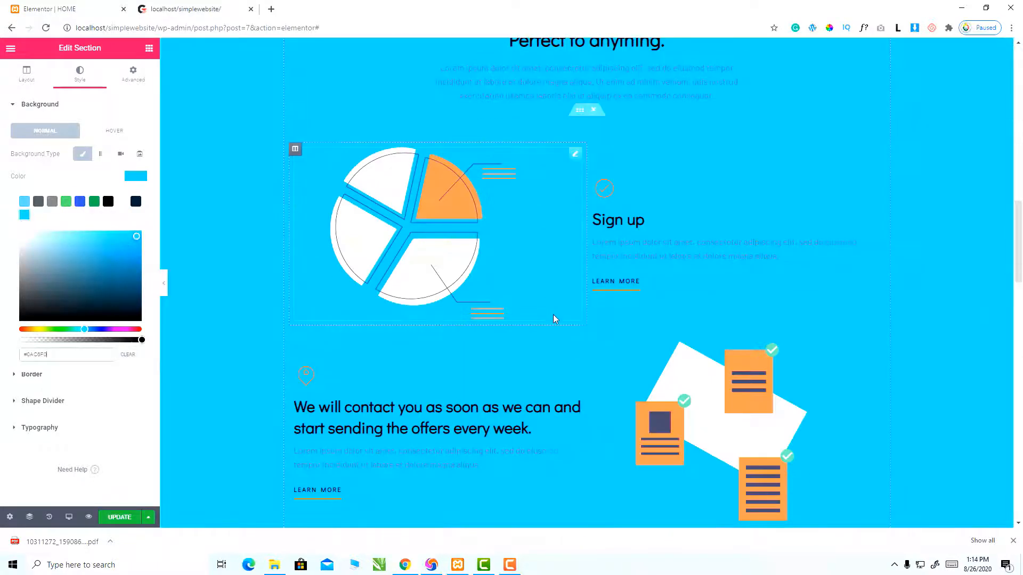
pyautogui.scroll(-6, 553, 320)
pyautogui.scroll(11, 553, 320)
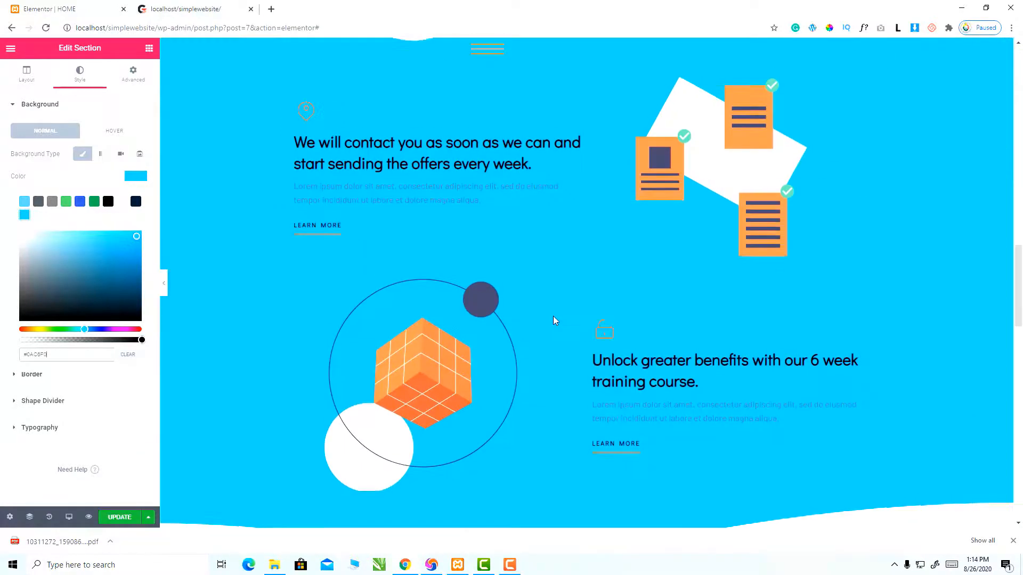
pyautogui.scroll(13, 553, 320)
pyautogui.scroll(-14, 553, 320)
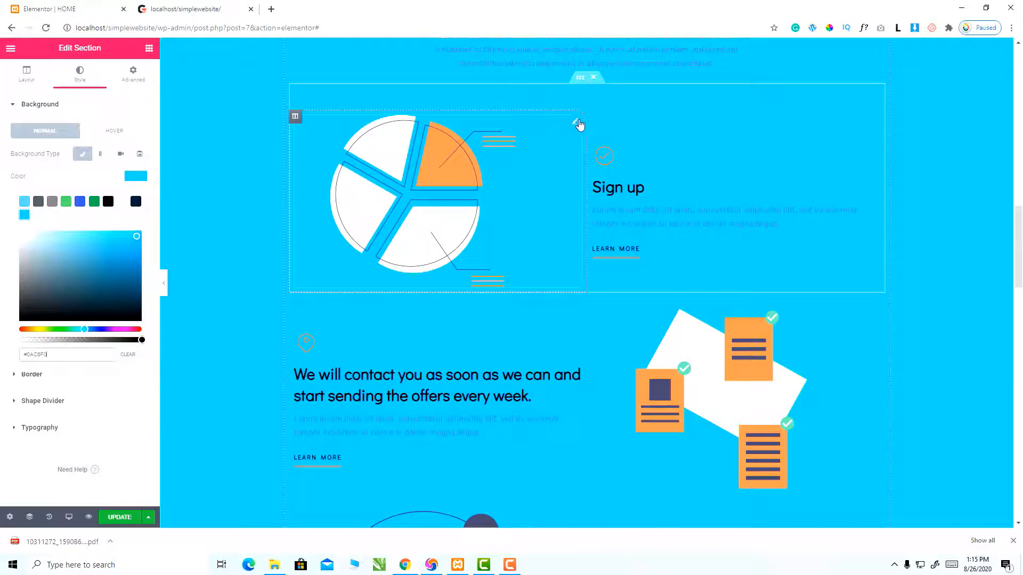
pyautogui.click(576, 125)
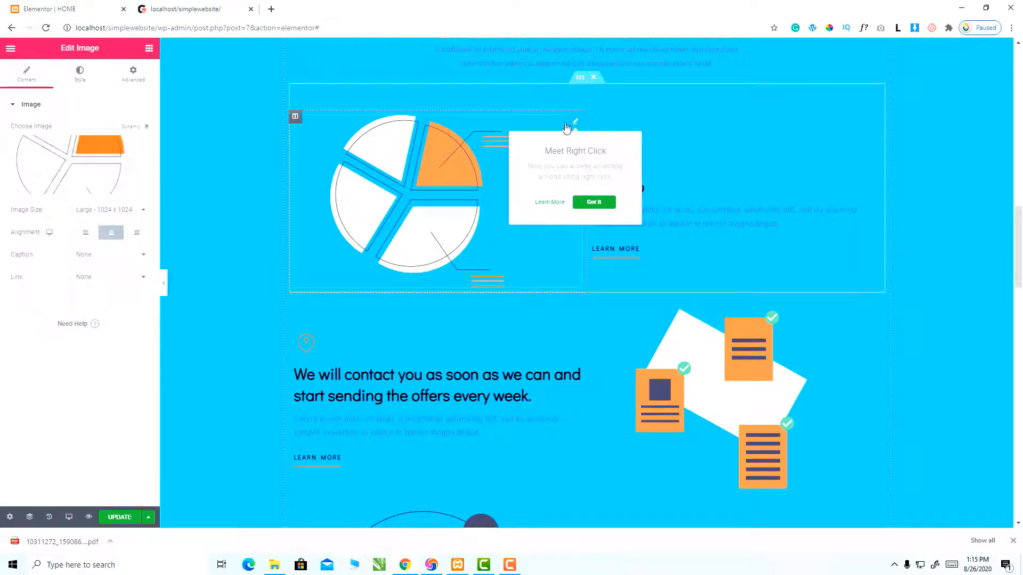
pyautogui.click(81, 171)
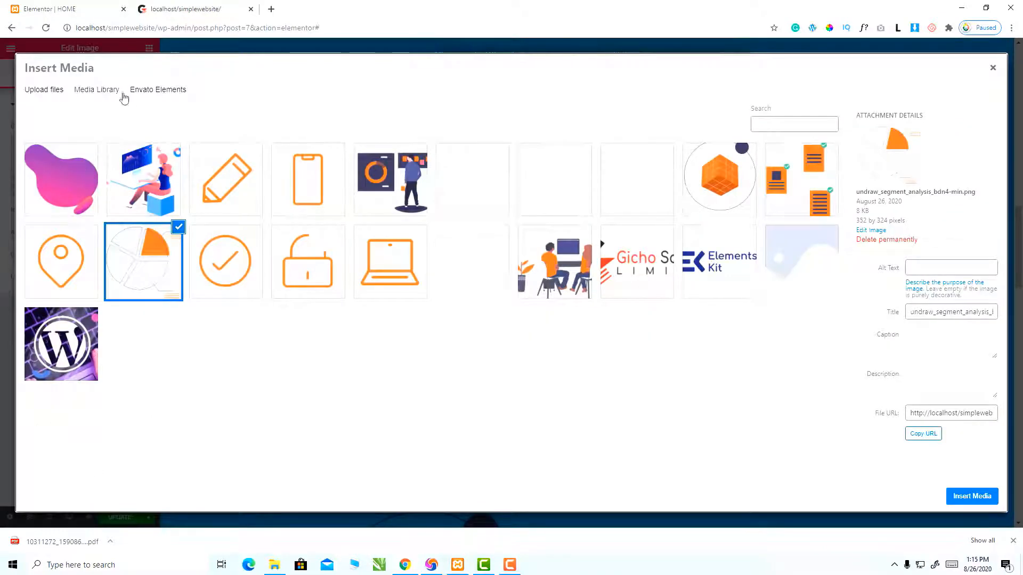
pyautogui.click(44, 90)
pyautogui.click(523, 275)
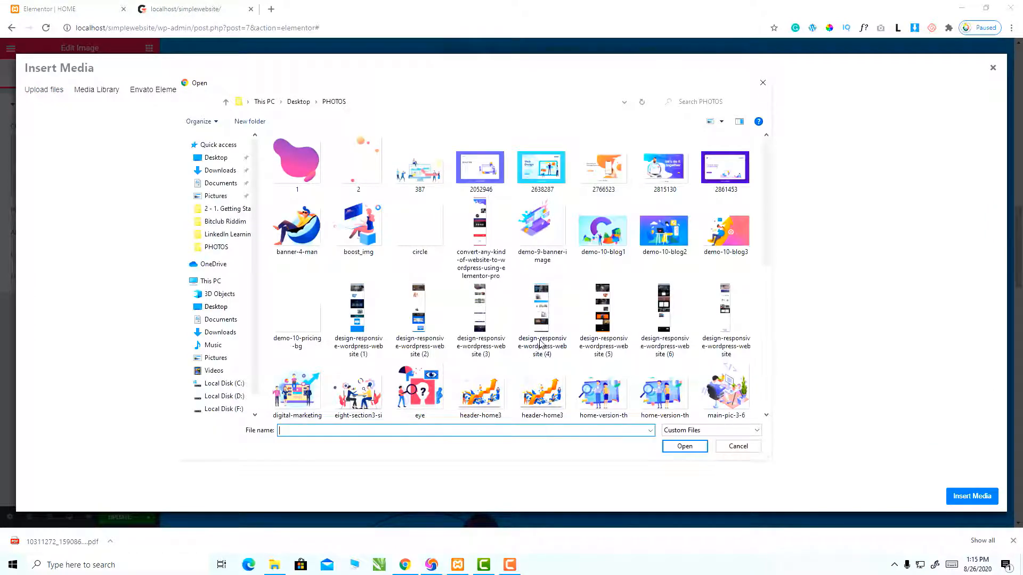
pyautogui.click(298, 234)
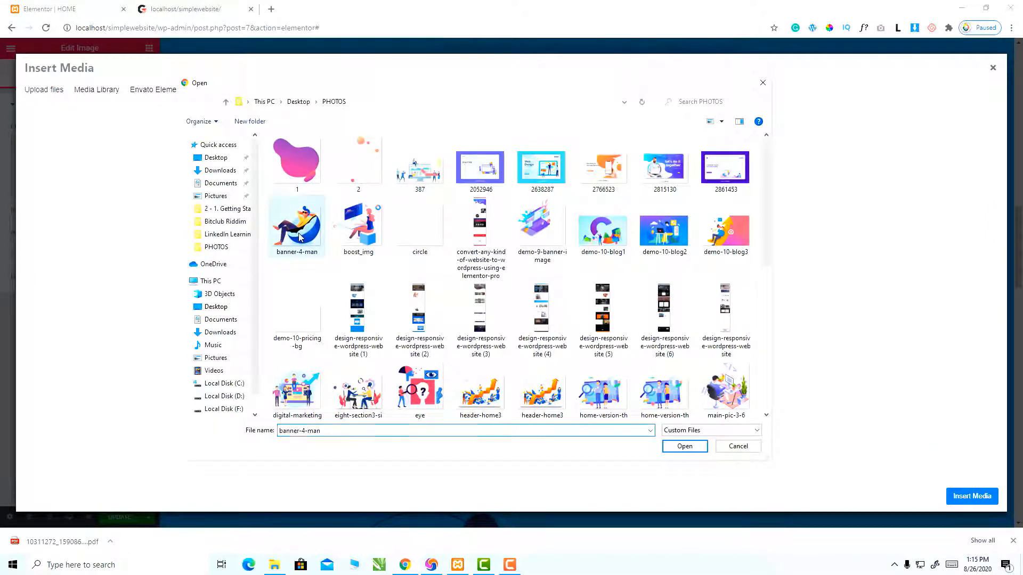
pyautogui.click(684, 447)
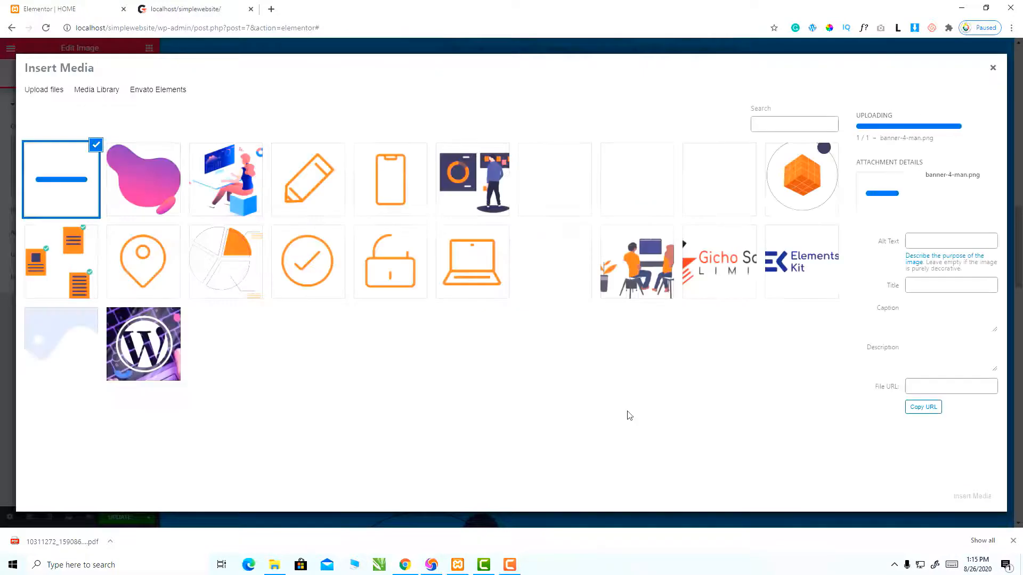
pyautogui.click(978, 496)
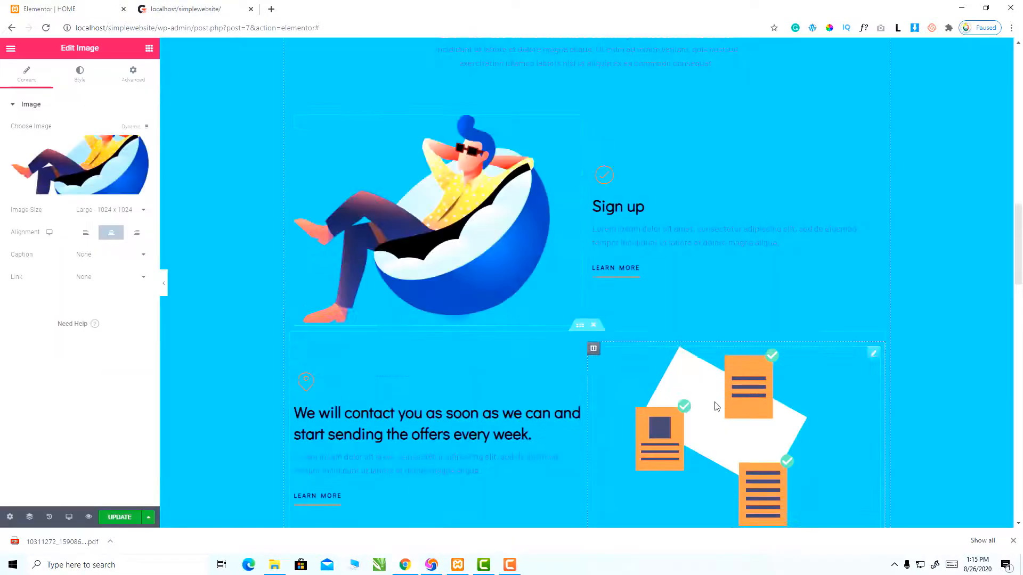
pyautogui.scroll(-5, 940, 379)
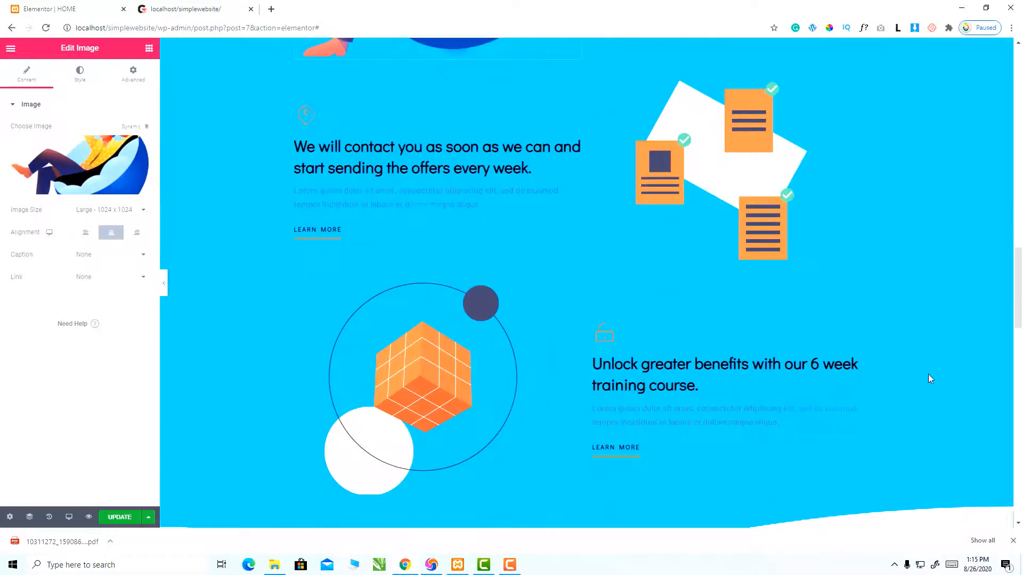
pyautogui.scroll(10, 928, 373)
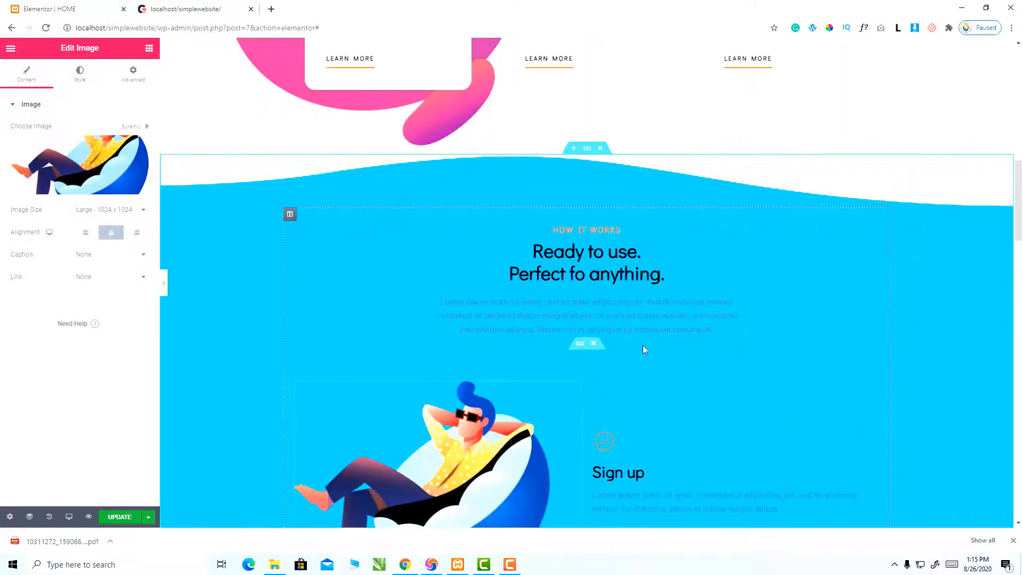
pyautogui.scroll(2, 794, 314)
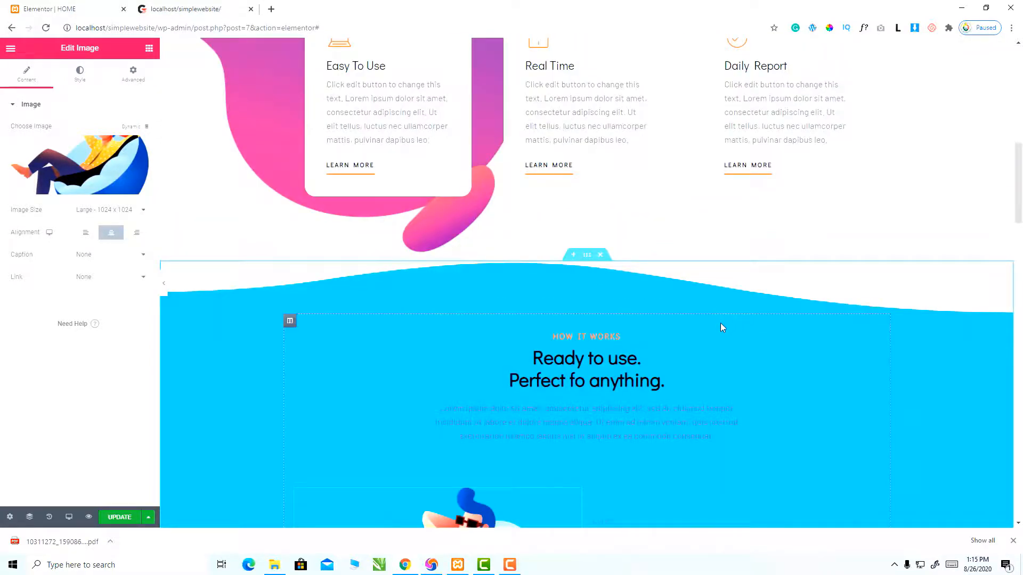
pyautogui.scroll(-2, 722, 326)
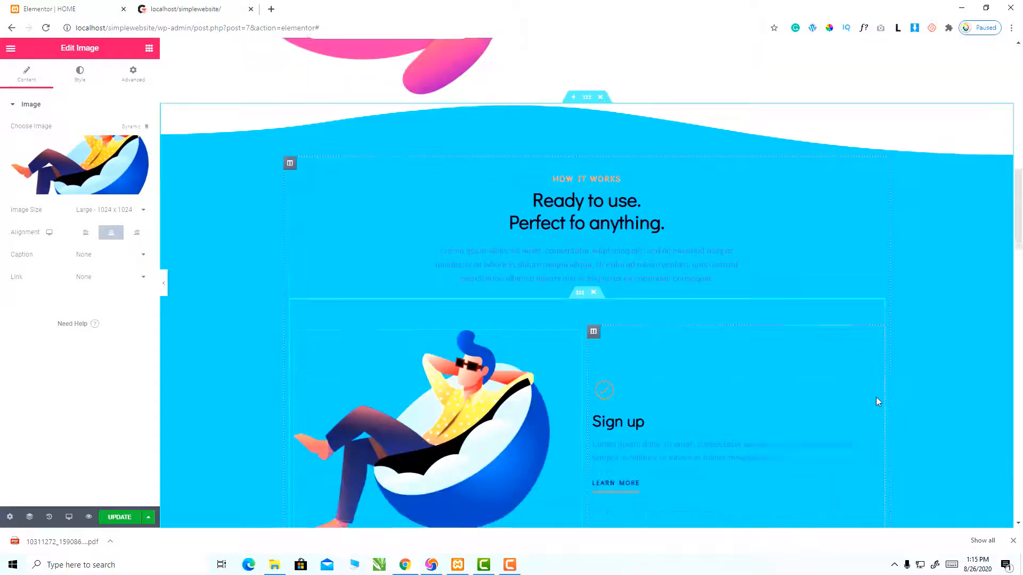
pyautogui.scroll(13, 876, 401)
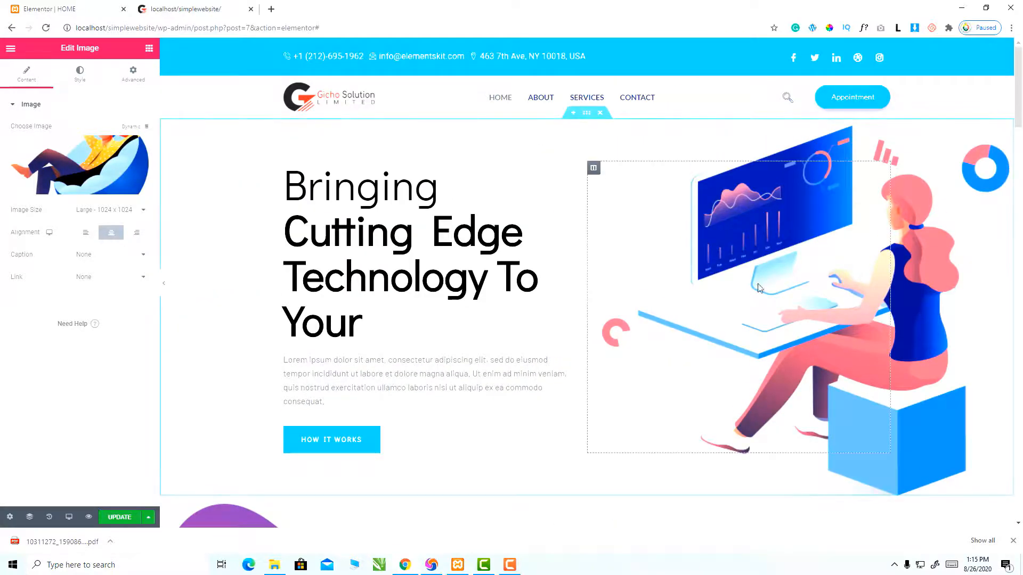
pyautogui.scroll(-12, 654, 257)
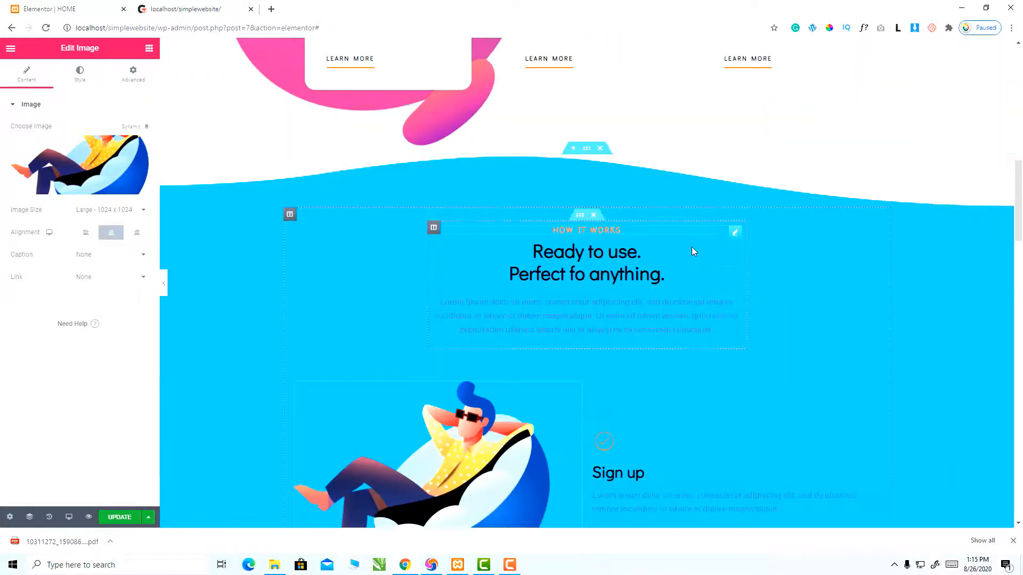
pyautogui.scroll(-2, 698, 256)
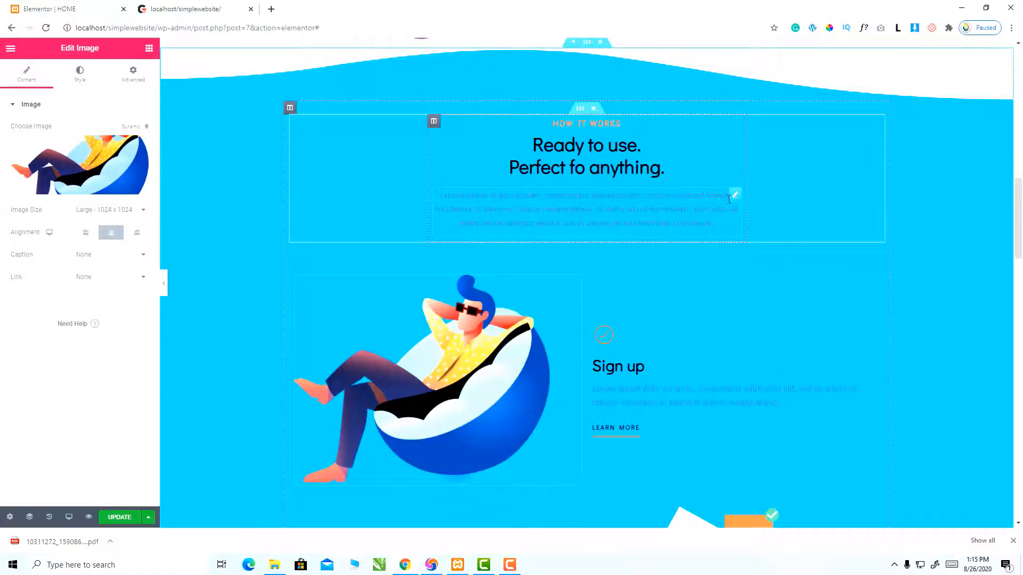
# Step: Make the How It Works intro paragraph's text colour white
pyautogui.click(735, 197)
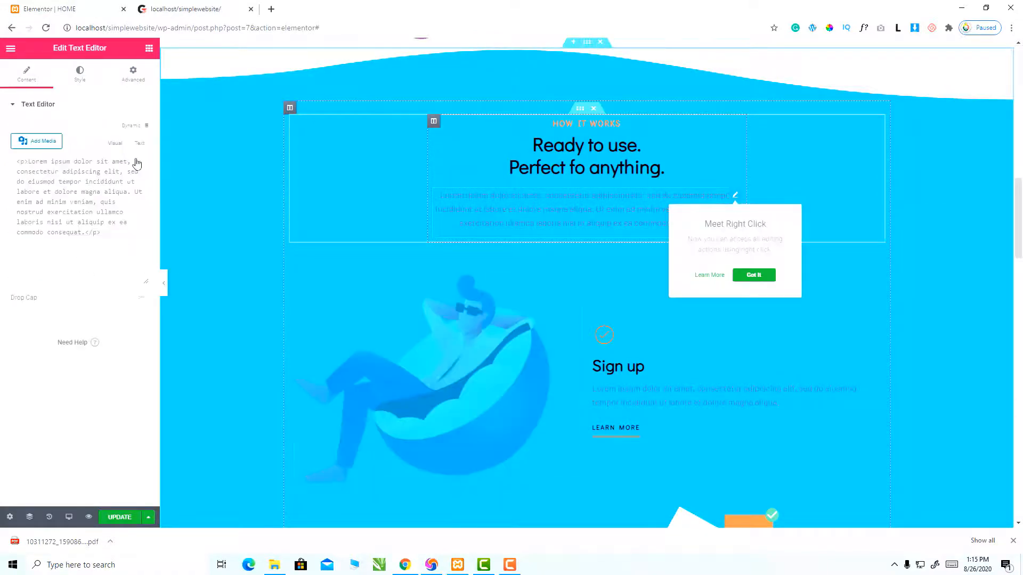
pyautogui.click(80, 75)
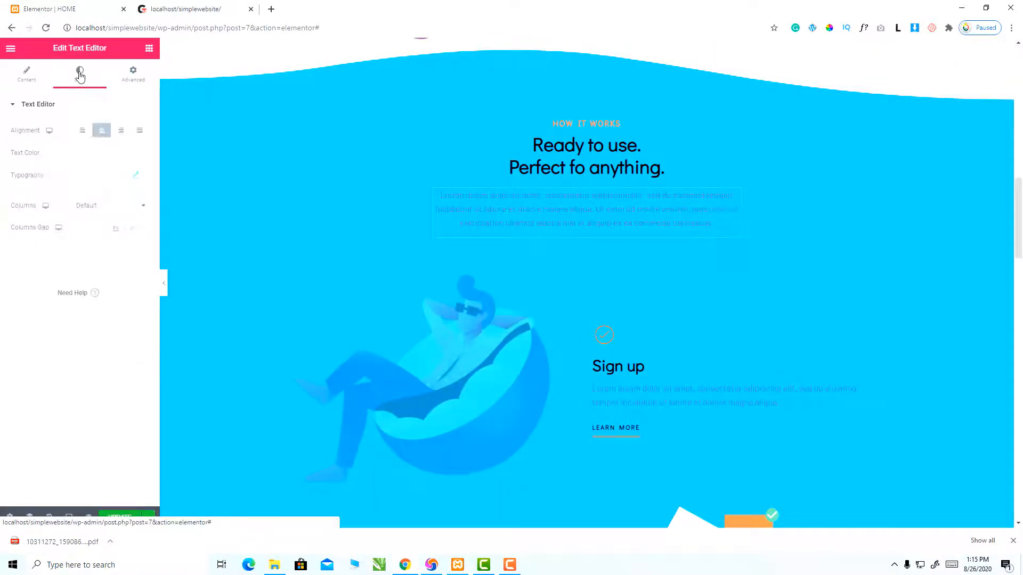
pyautogui.click(138, 154)
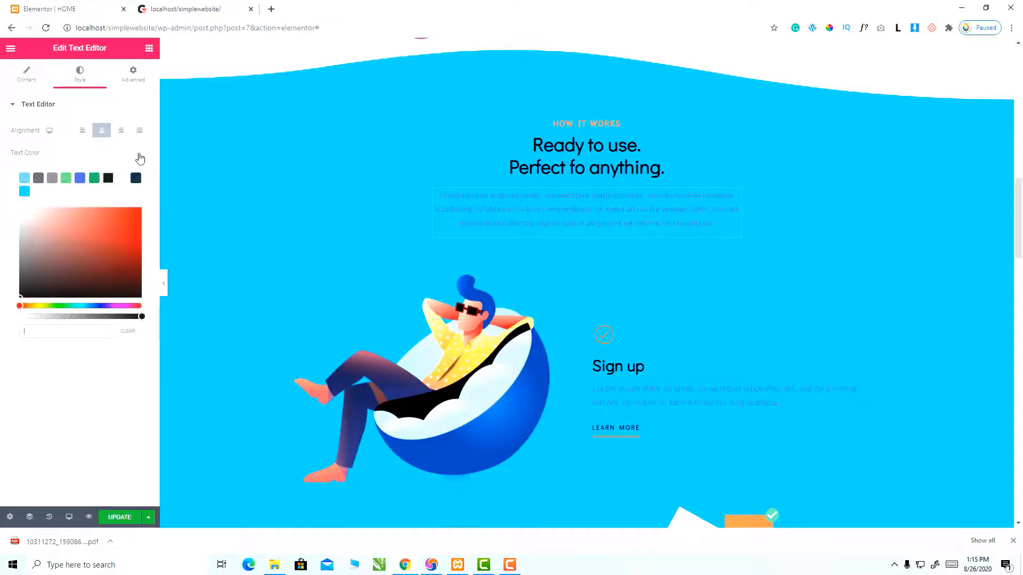
pyautogui.click(122, 180)
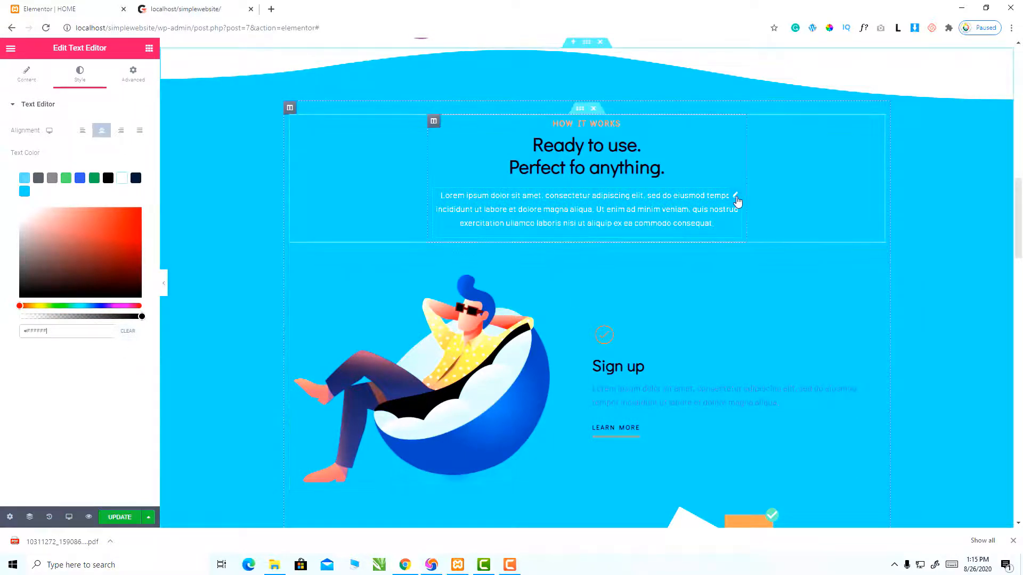
# Step: Copy the paragraph's style and paste it onto the Sign up and contact image boxes
pyautogui.rightClick(736, 202)
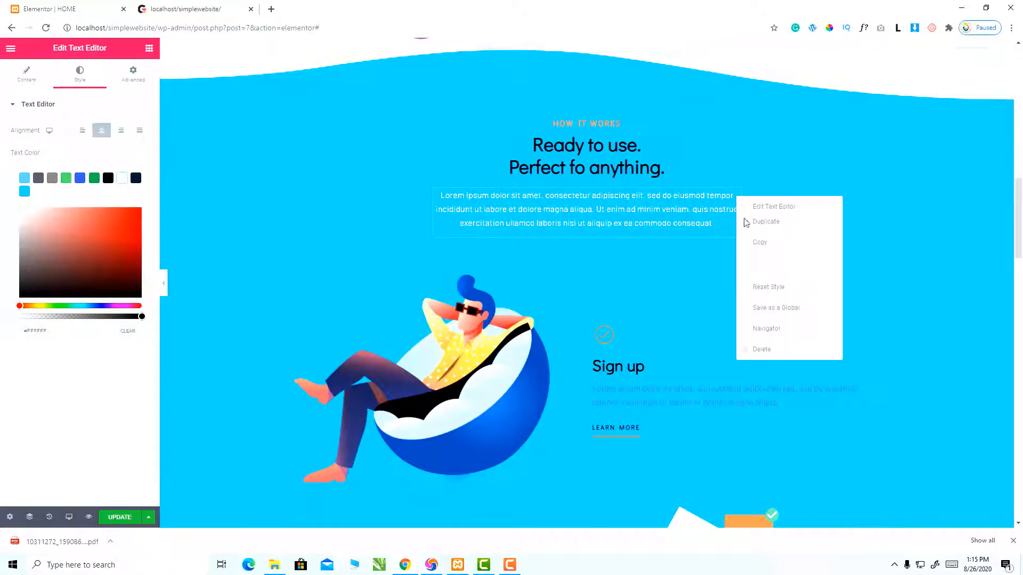
pyautogui.click(765, 244)
pyautogui.scroll(-4, 693, 303)
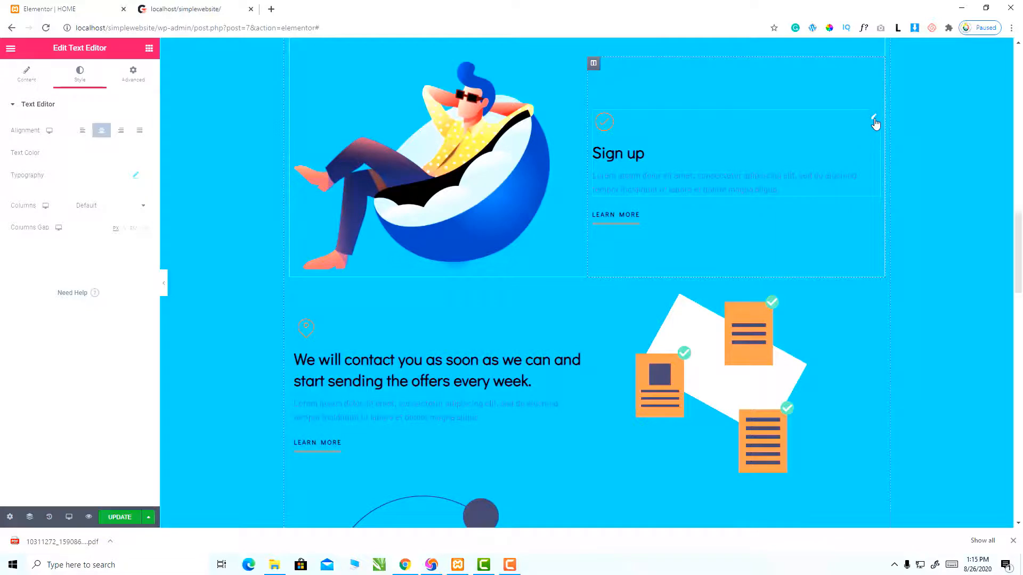
pyautogui.rightClick(875, 124)
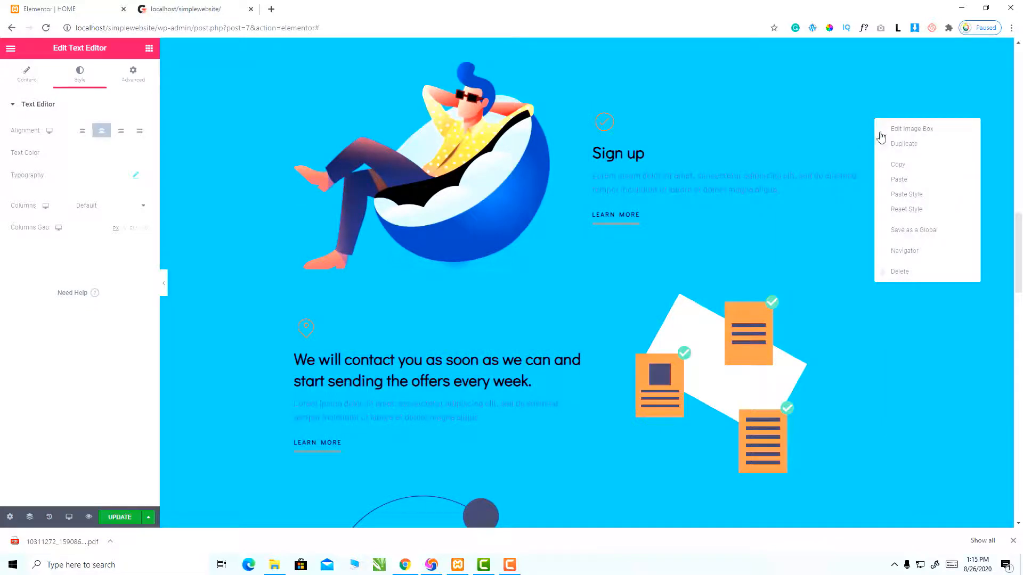
pyautogui.click(904, 198)
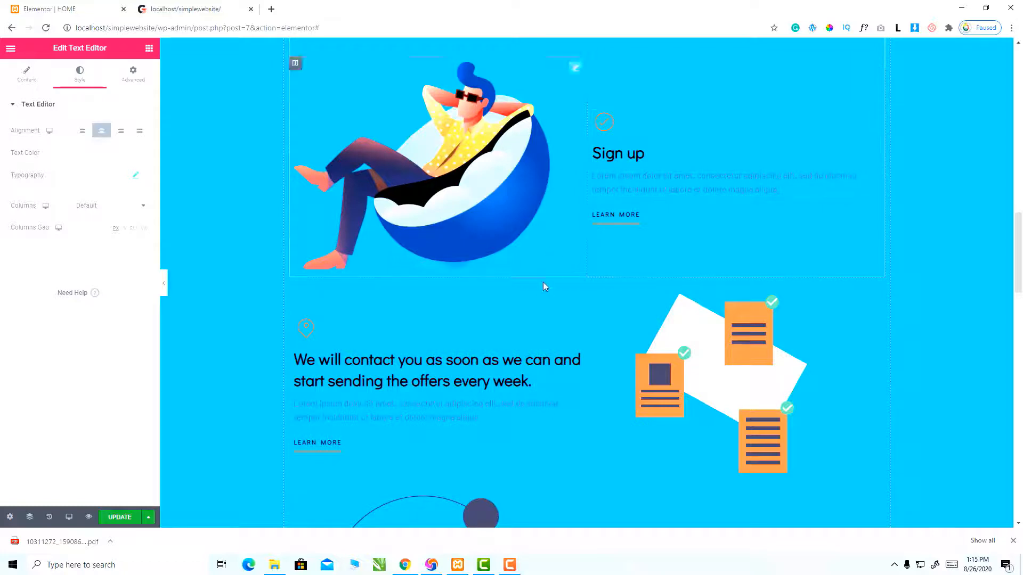
pyautogui.scroll(-3, 542, 283)
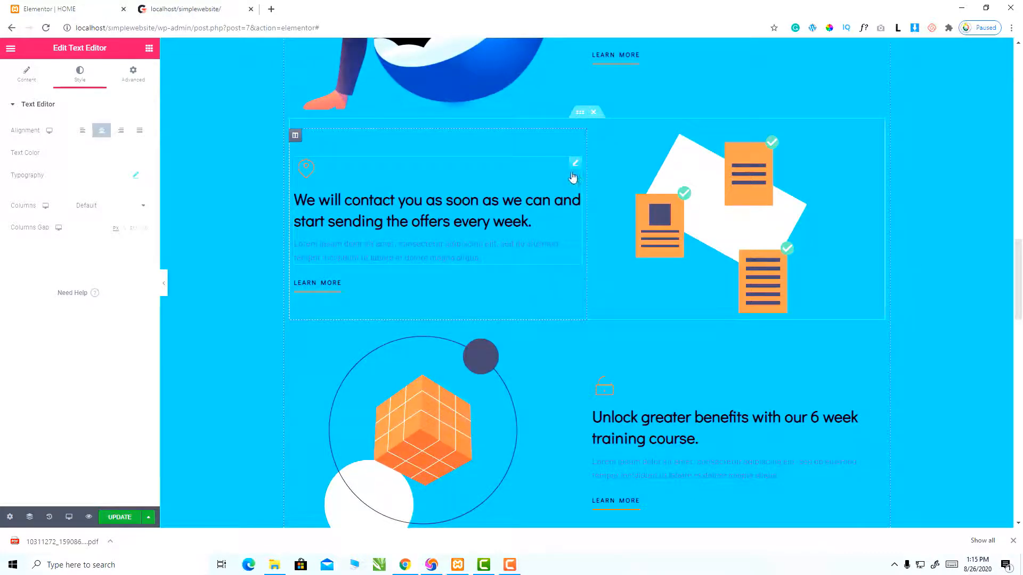
pyautogui.rightClick(573, 165)
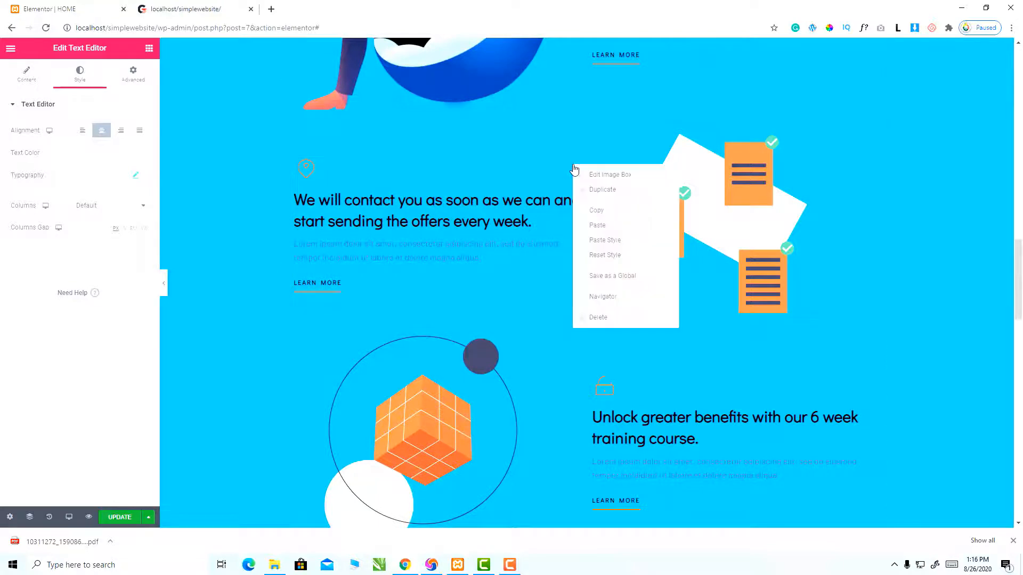
pyautogui.click(604, 241)
pyautogui.scroll(13, 490, 214)
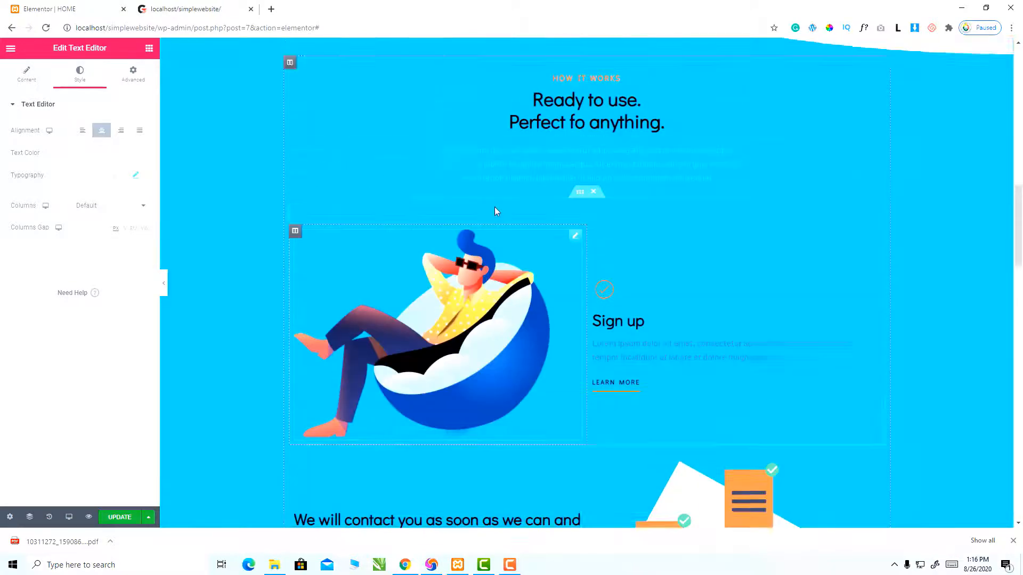
pyautogui.scroll(-5, 567, 204)
pyautogui.scroll(-4, 577, 203)
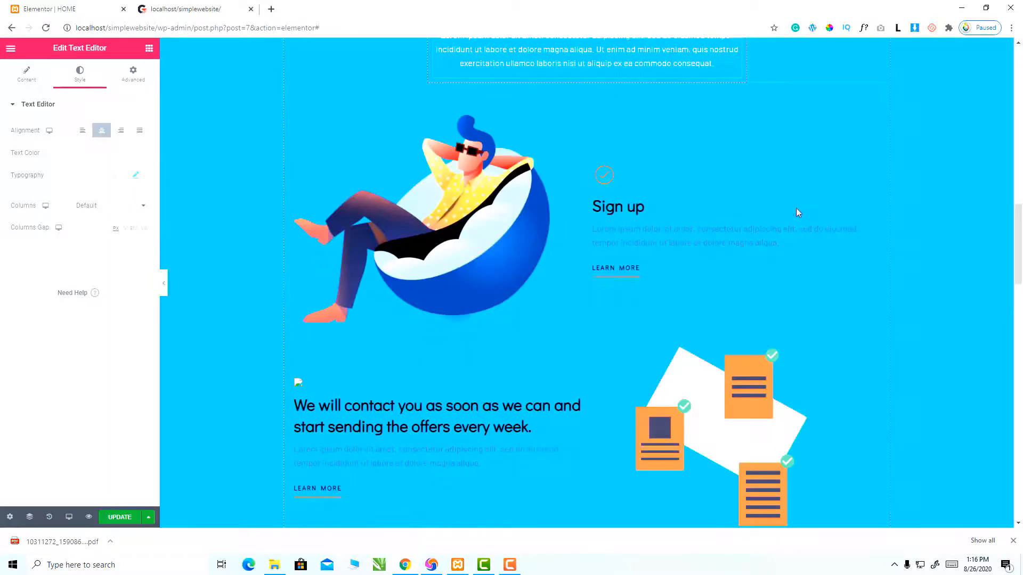
# Step: Set the Sign up image box's title colour to white #FFFFFF
pyautogui.click(872, 174)
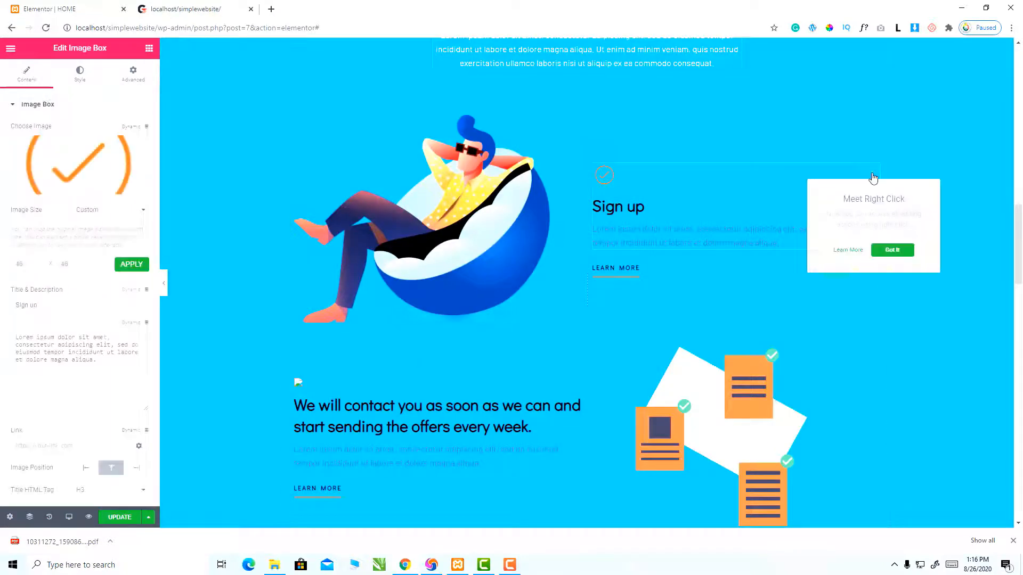
pyautogui.scroll(-2, 98, 369)
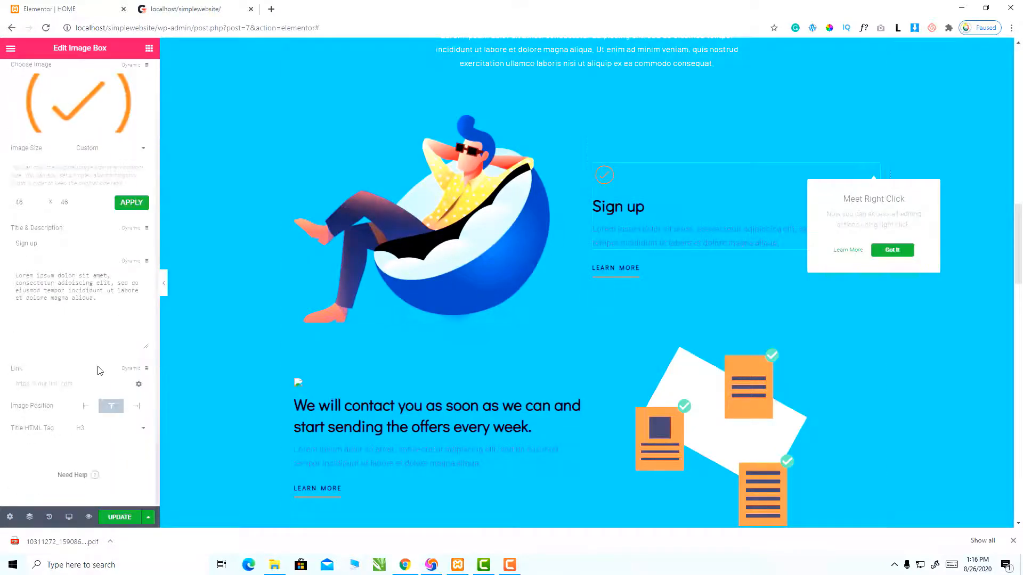
pyautogui.scroll(2, 98, 370)
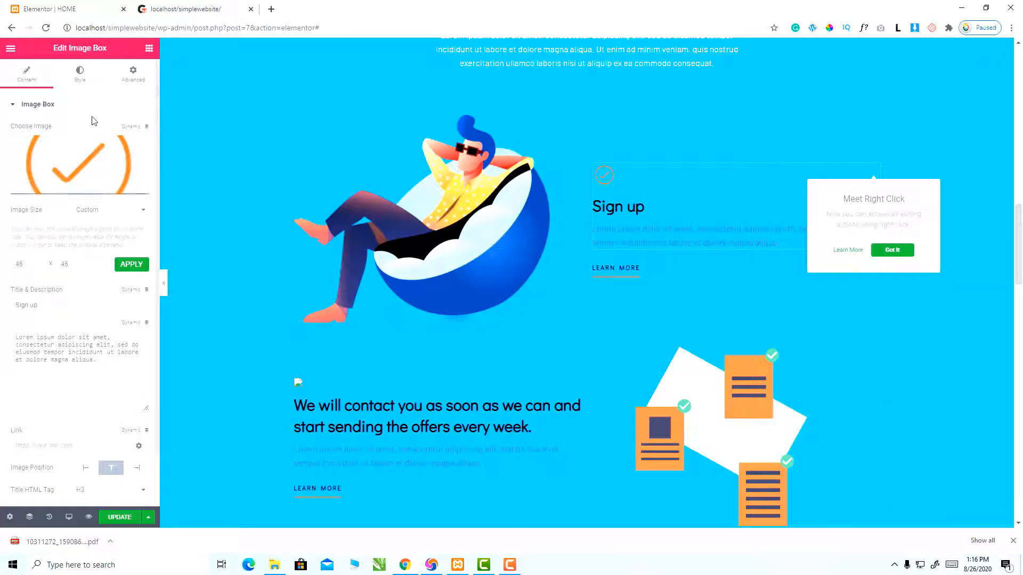
pyautogui.click(80, 78)
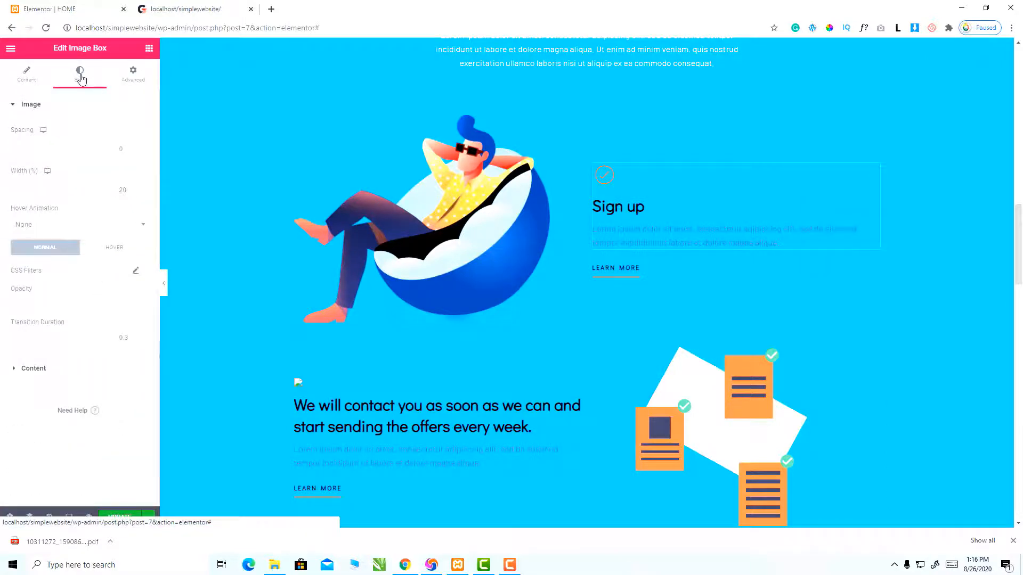
pyautogui.click(33, 370)
pyautogui.click(139, 266)
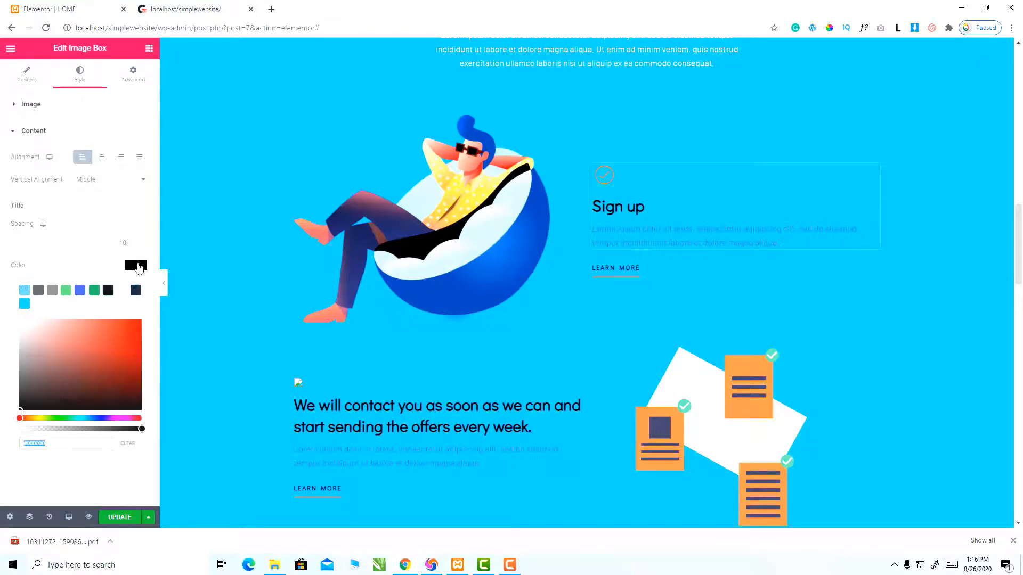
pyautogui.hotkey('ctrl', 'v')
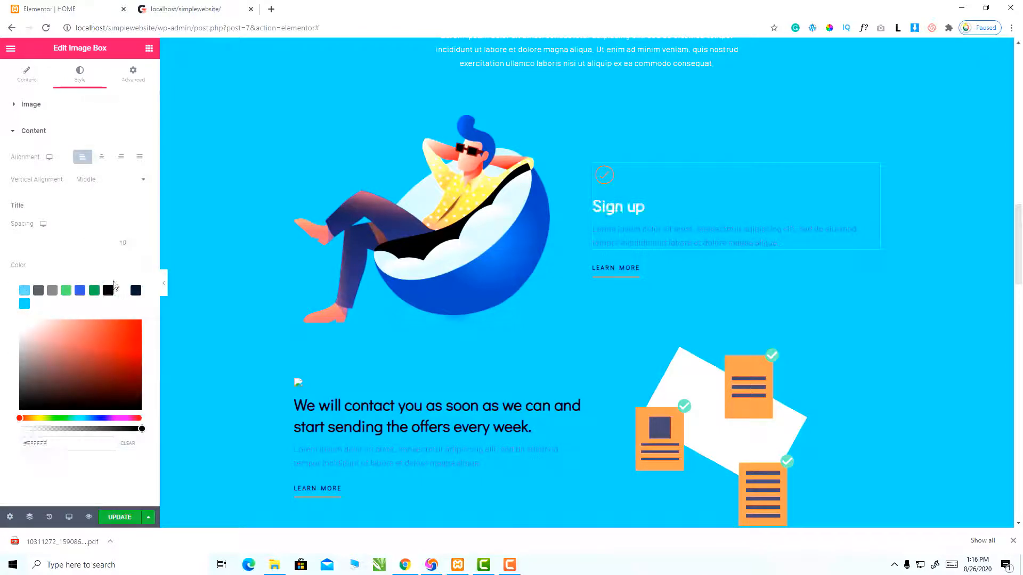
pyautogui.click(87, 269)
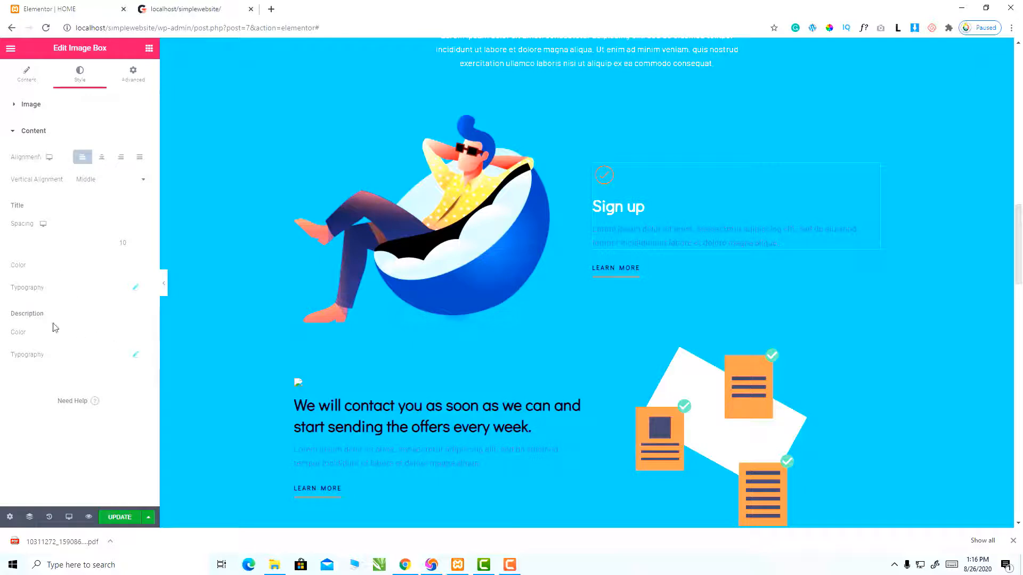
# Step: Set the Sign up image box's description colour to white #FFFFFF
pyautogui.click(138, 339)
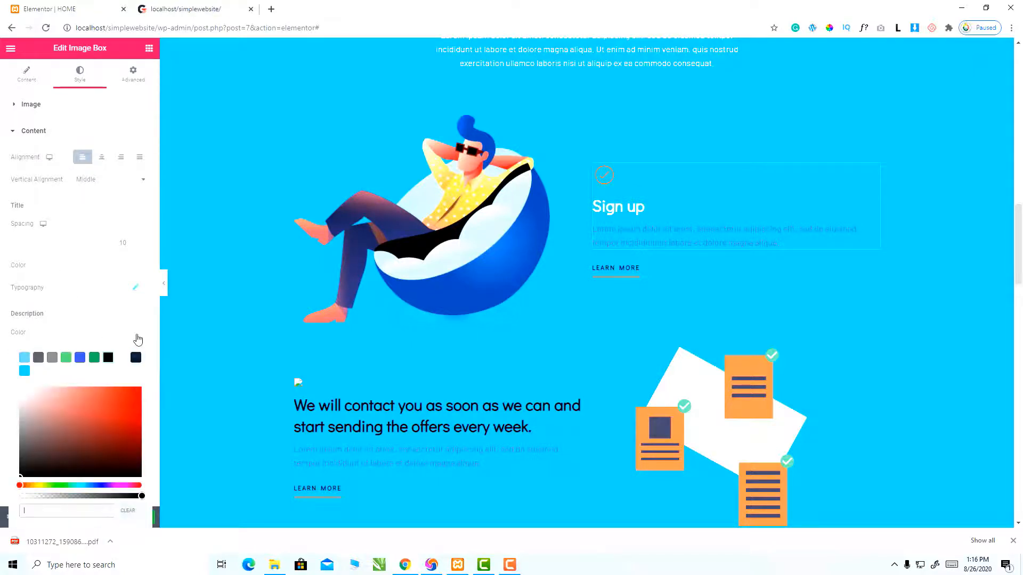
pyautogui.click(122, 357)
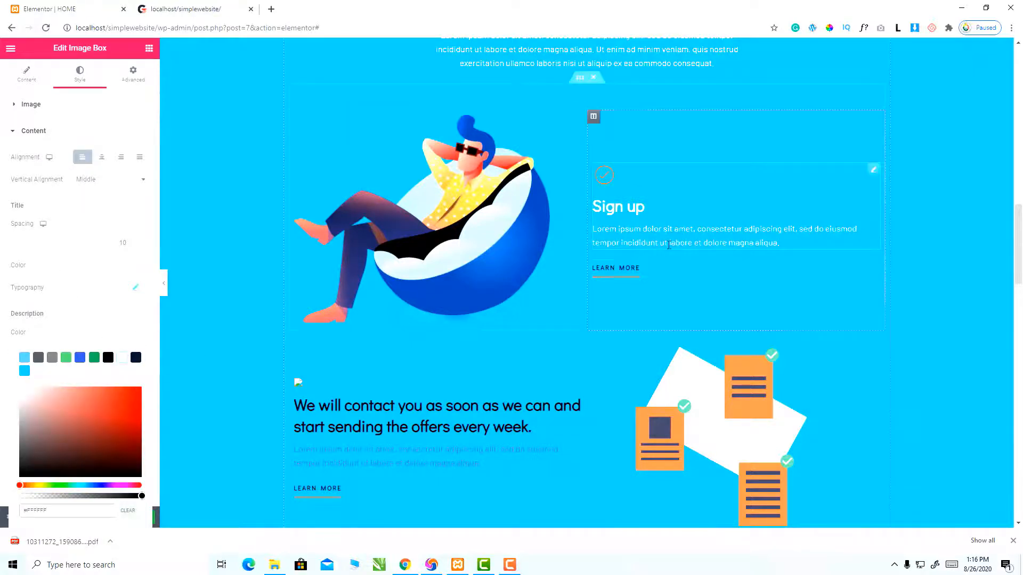
pyautogui.click(102, 328)
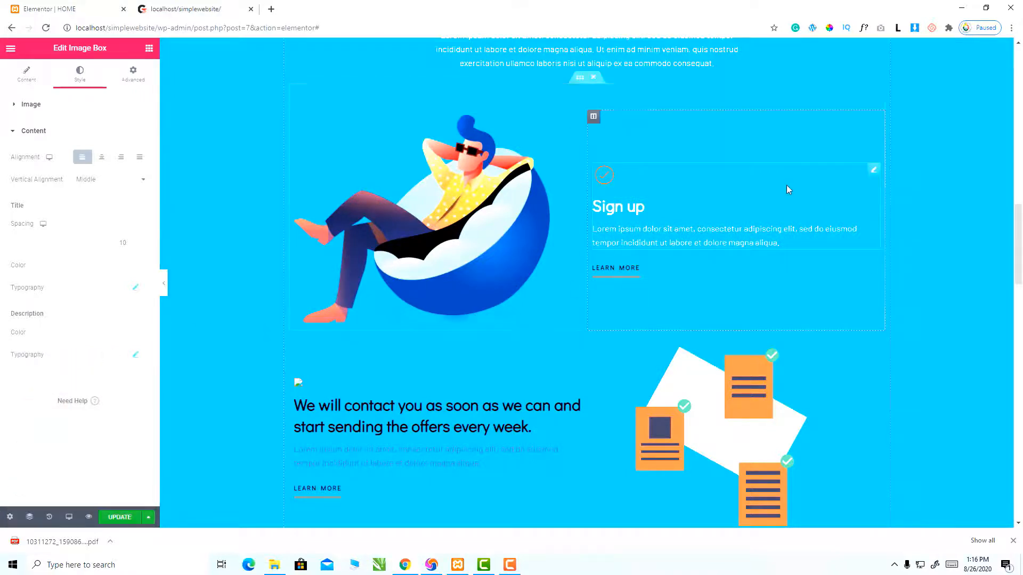
# Step: Copy the Sign up box and paste its style onto the 'We will contact you' box
pyautogui.rightClick(872, 176)
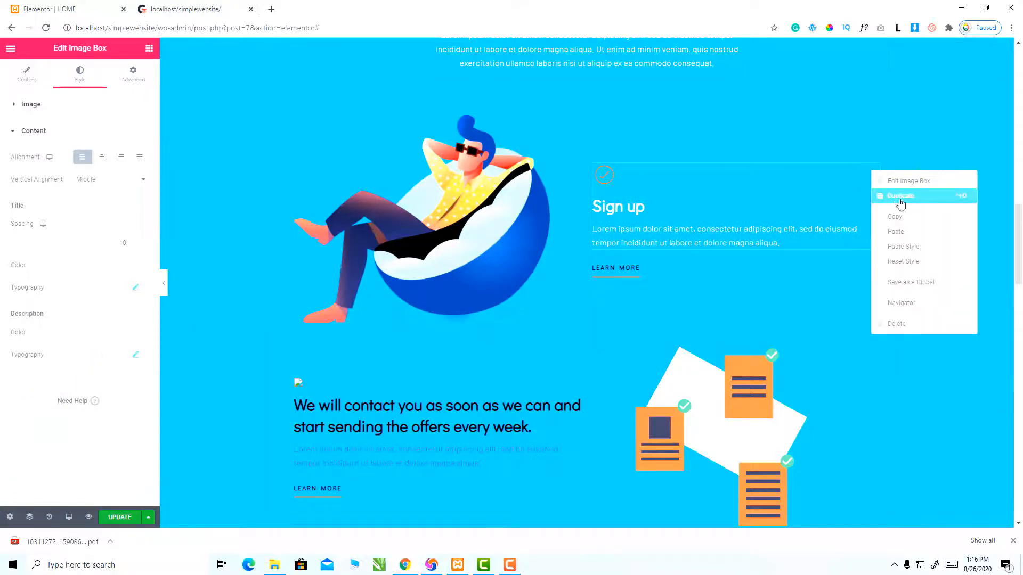
pyautogui.scroll(3, 723, 167)
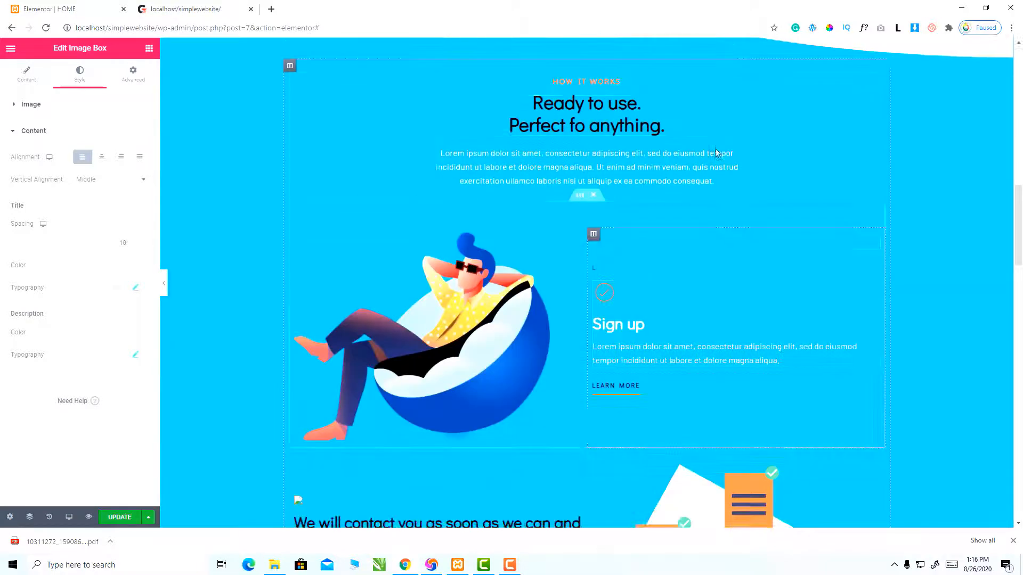
pyautogui.scroll(-9, 745, 242)
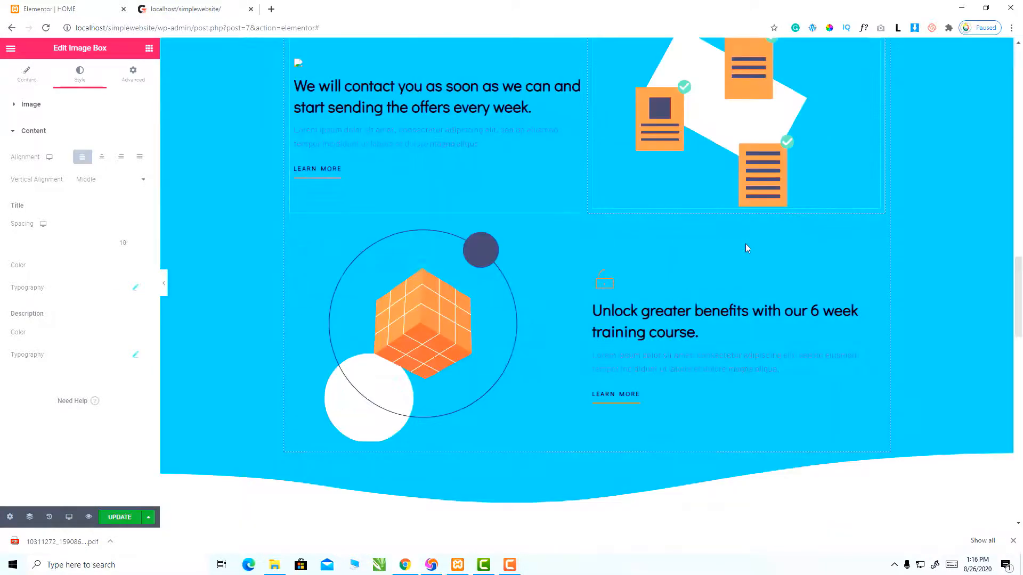
pyautogui.scroll(2, 745, 244)
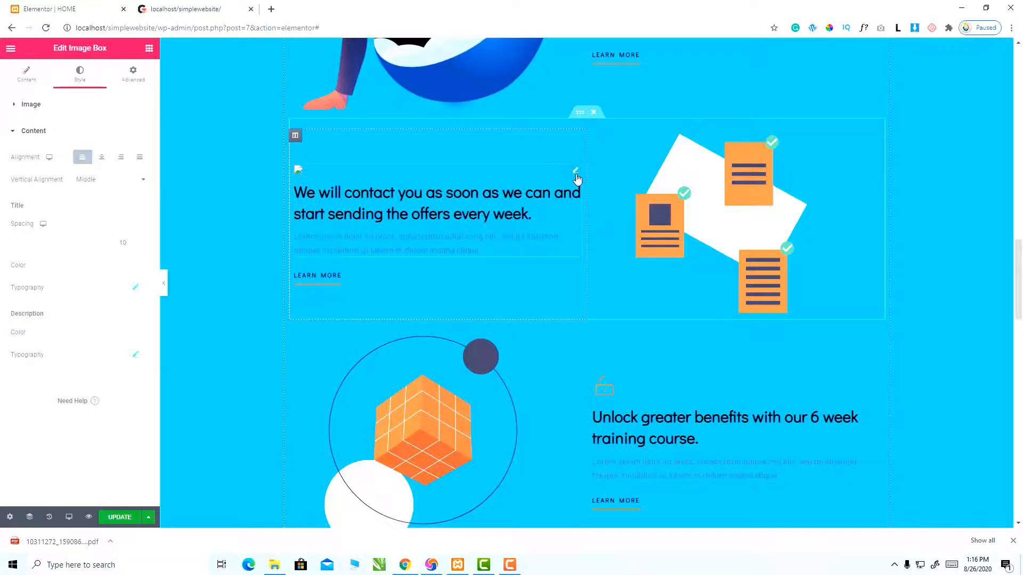
pyautogui.rightClick(576, 174)
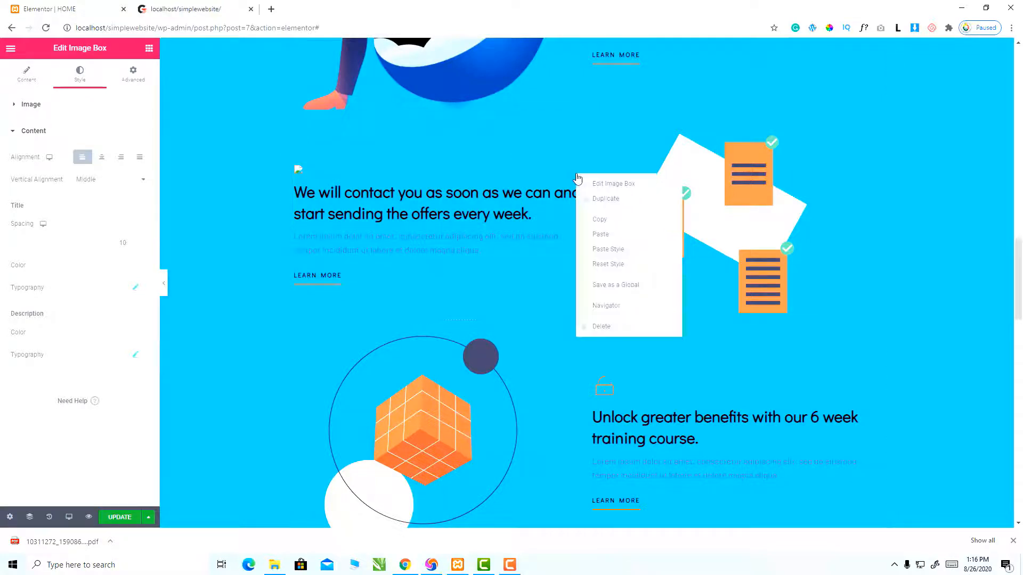
pyautogui.click(610, 250)
# Step: Paste the Sign up box style onto the 'Unlock greater benefits' box as well
pyautogui.scroll(-3, 689, 314)
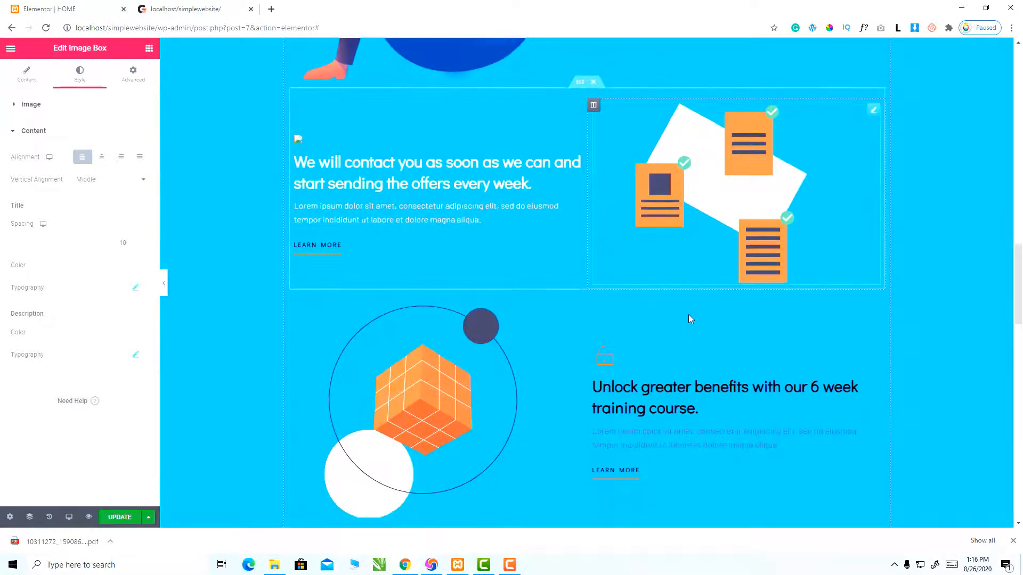
pyautogui.rightClick(872, 224)
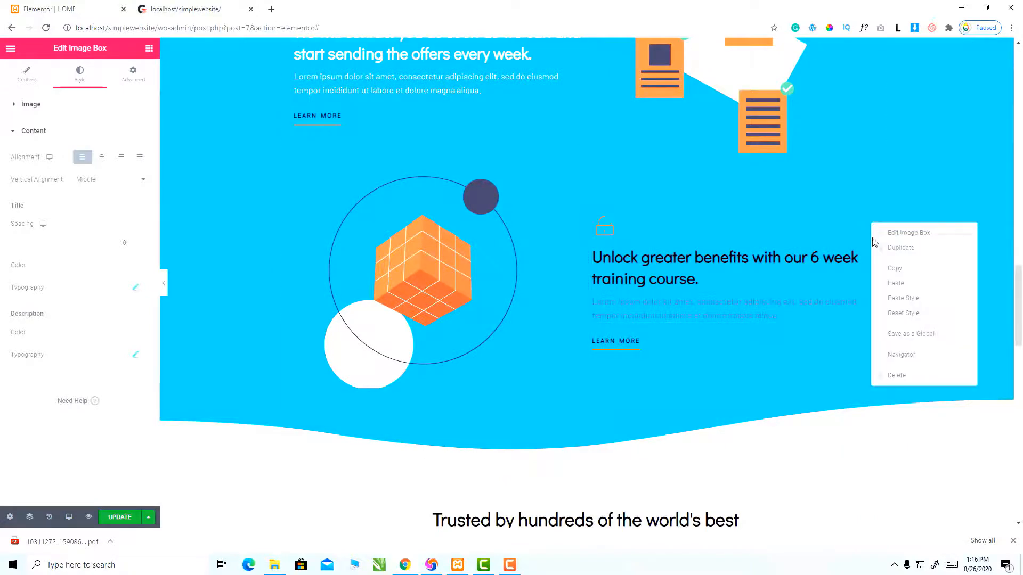
pyautogui.click(900, 303)
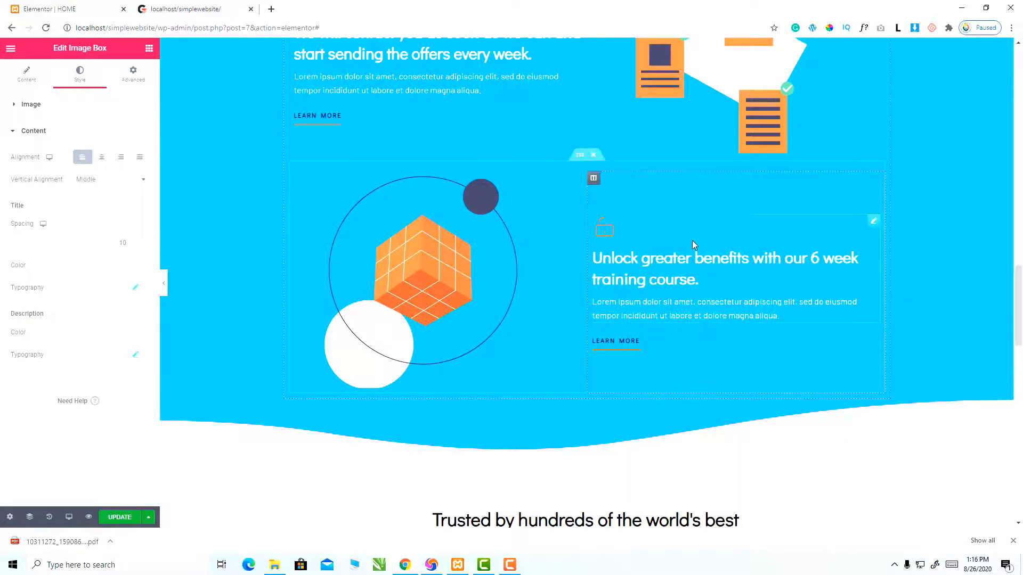
pyautogui.scroll(-5, 693, 243)
pyautogui.scroll(-10, 692, 242)
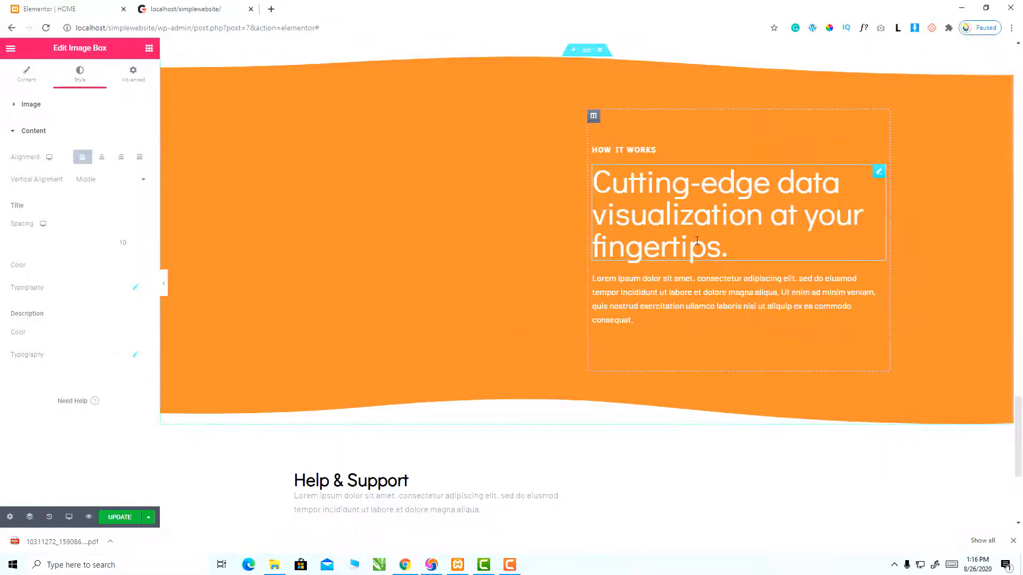
pyautogui.scroll(9, 695, 241)
pyautogui.scroll(8, 697, 241)
pyautogui.scroll(-4, 697, 241)
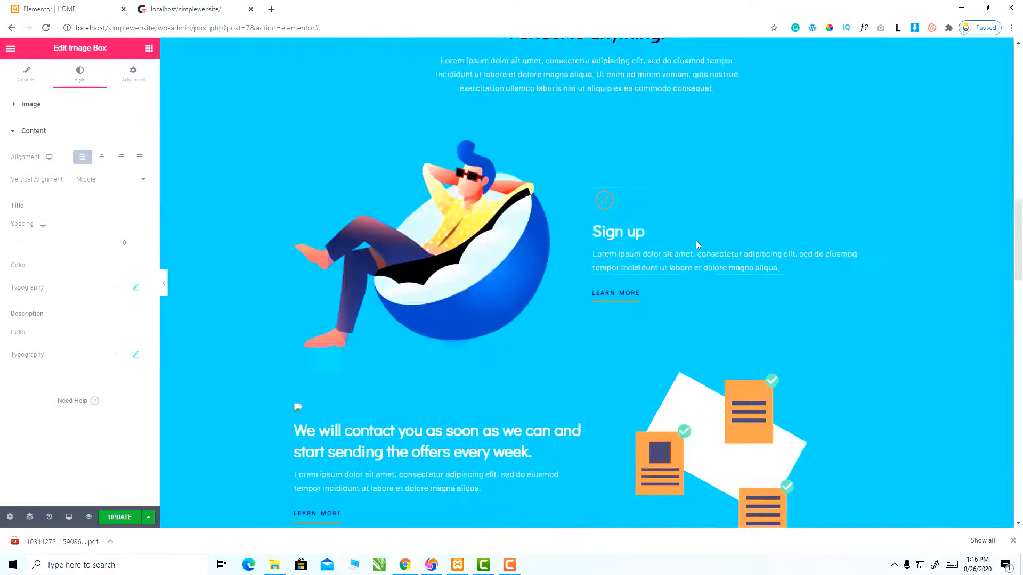
pyautogui.scroll(2, 735, 248)
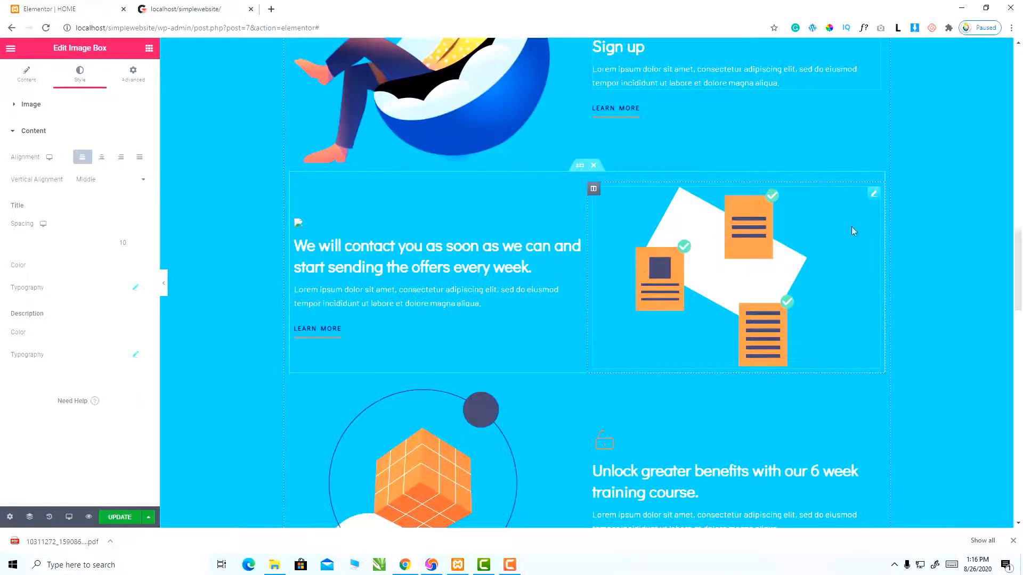
# Step: Upload header-home3.png and insert it in place of the orange documents illustration
pyautogui.click(871, 198)
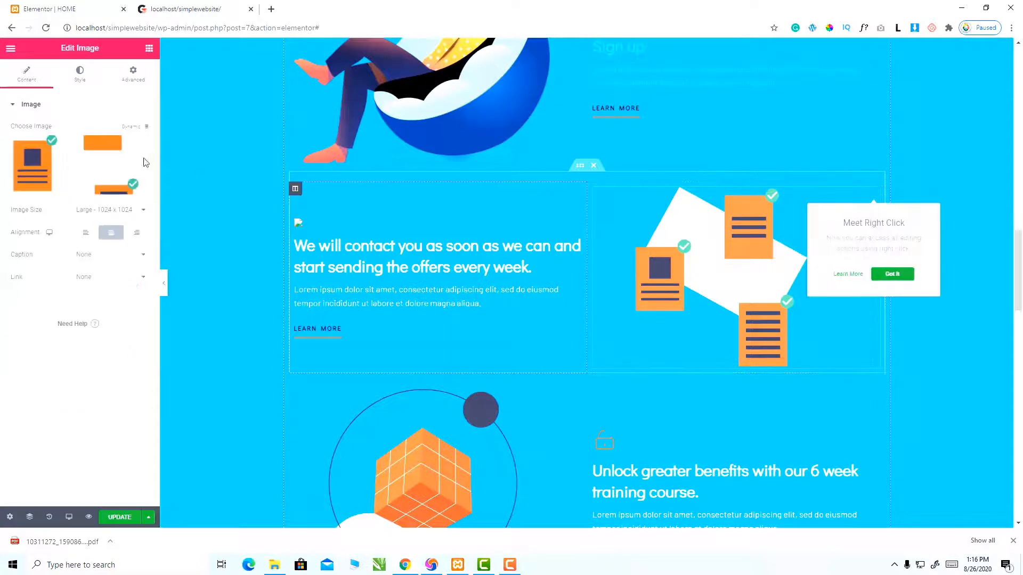
pyautogui.click(71, 176)
pyautogui.click(43, 90)
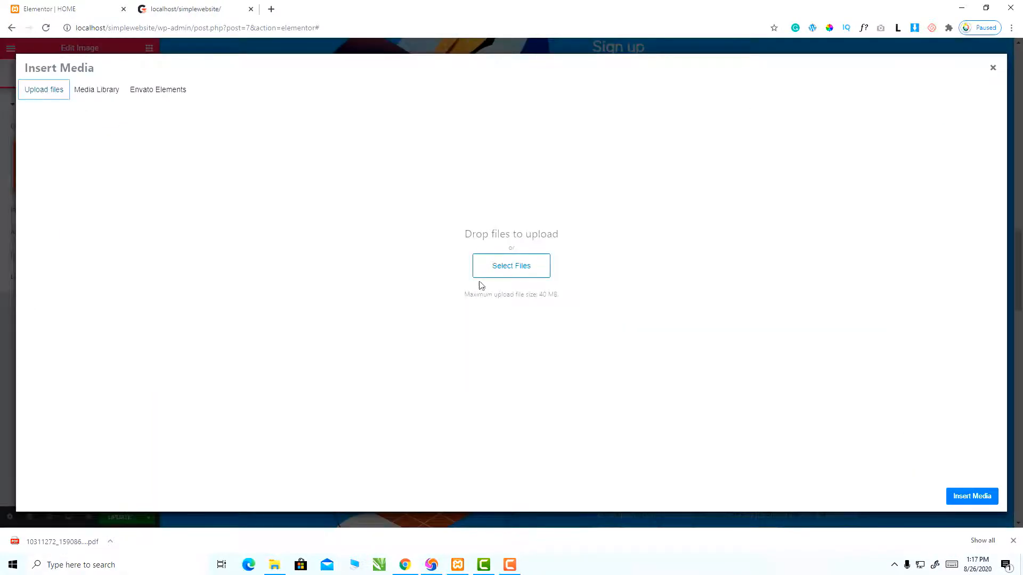
pyautogui.click(526, 274)
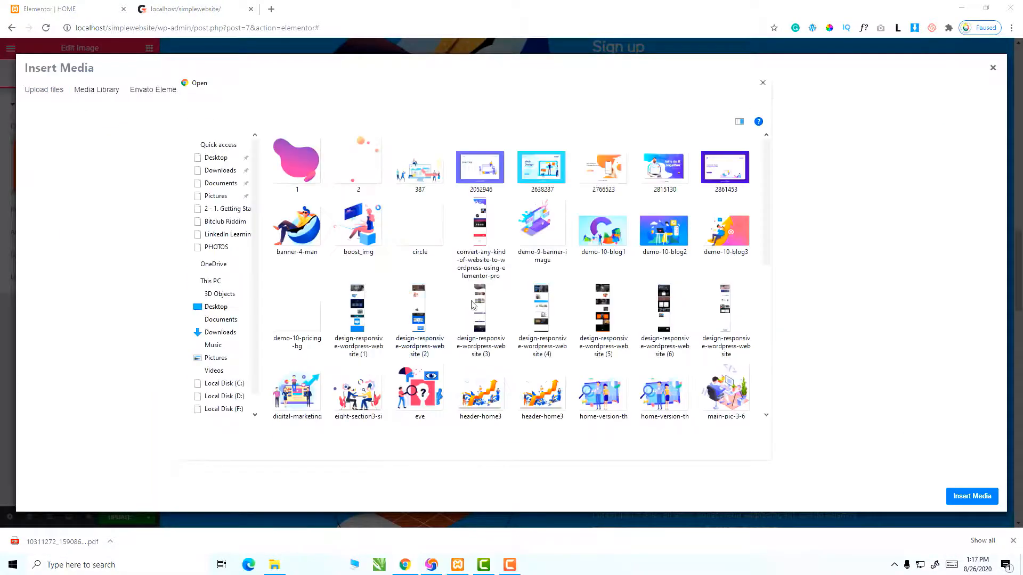
pyautogui.scroll(-5, 679, 301)
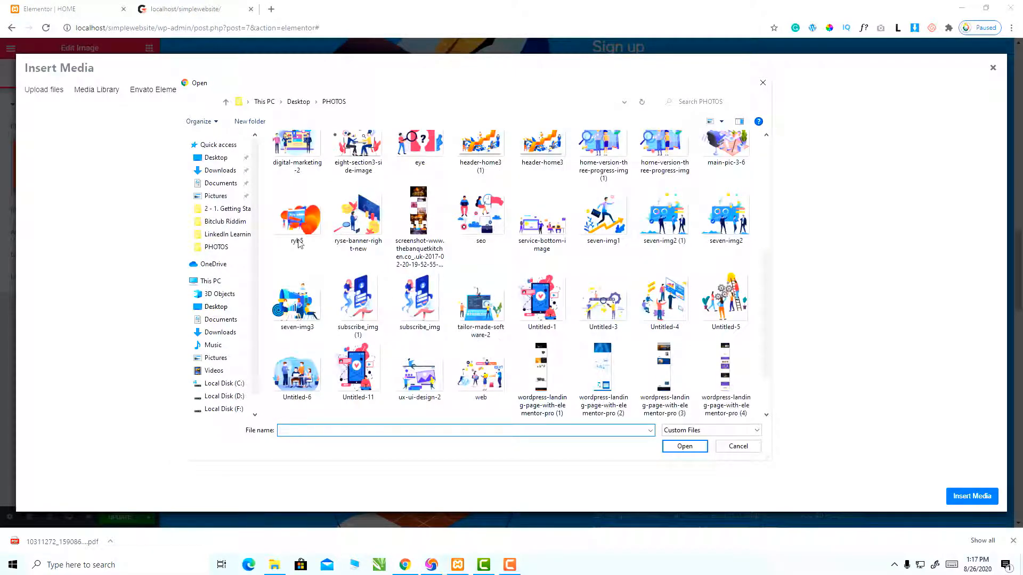
pyautogui.scroll(-2, 521, 348)
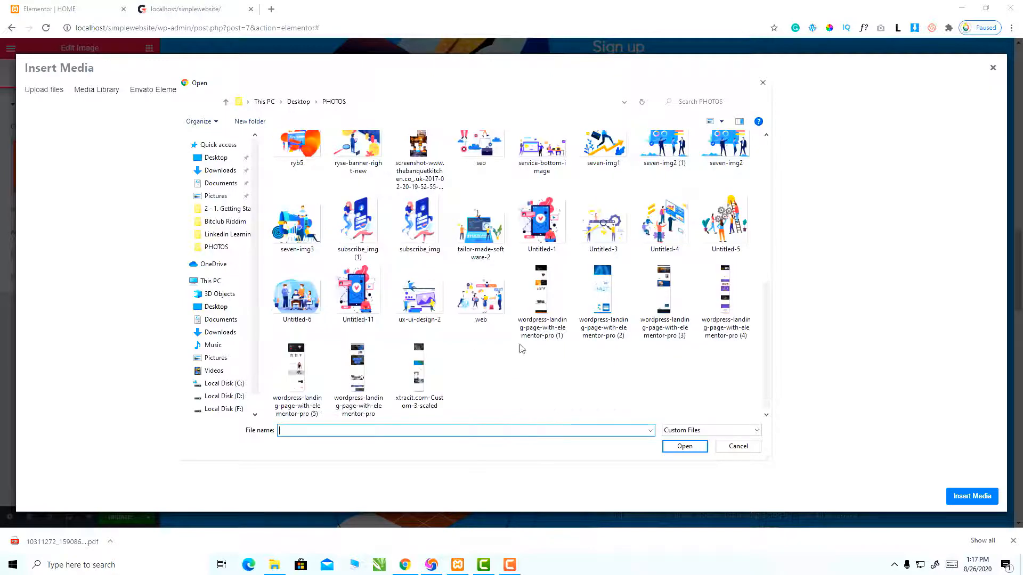
pyautogui.scroll(10, 632, 371)
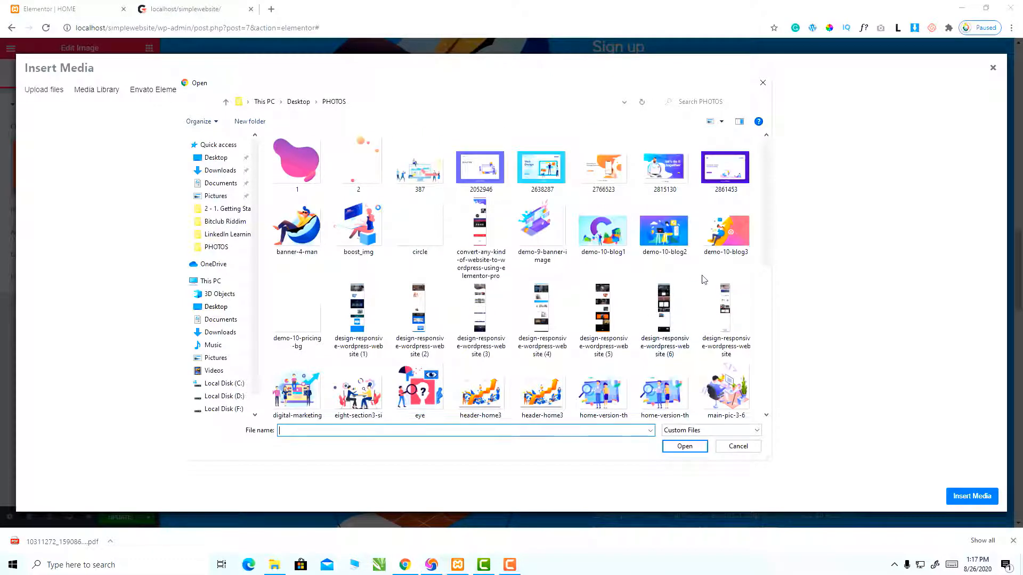
pyautogui.scroll(-2, 703, 280)
pyautogui.click(549, 291)
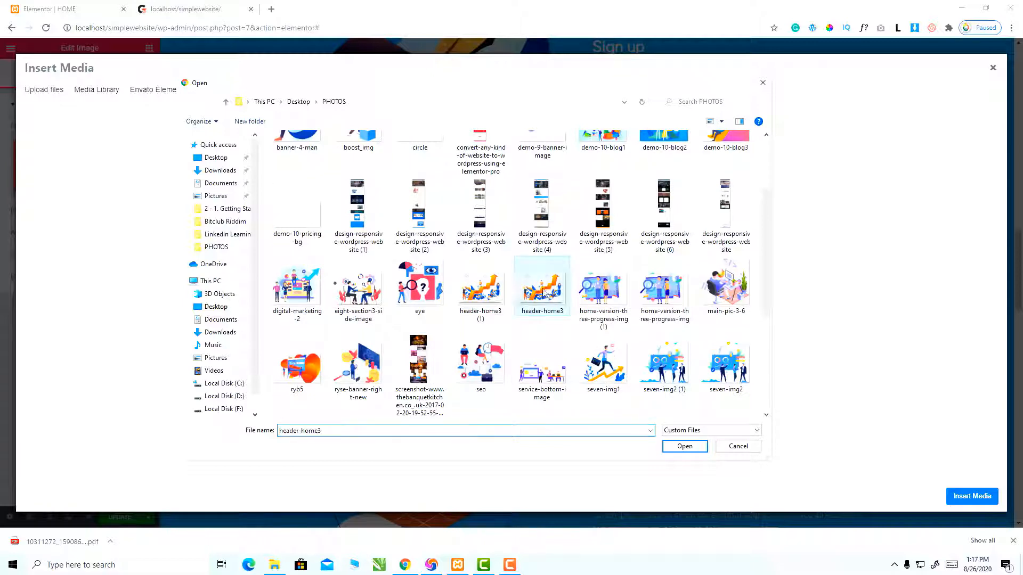
pyautogui.click(685, 447)
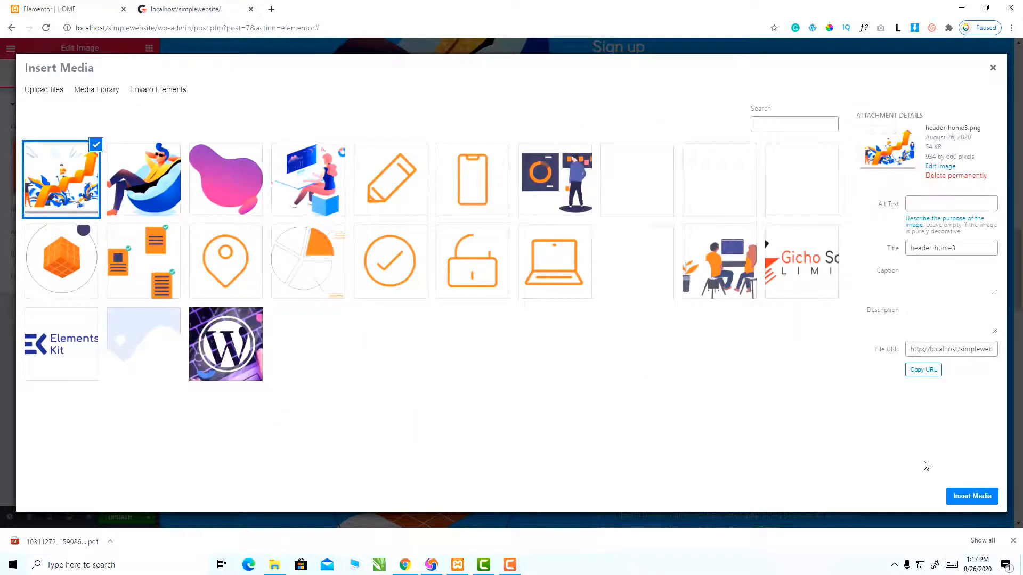
pyautogui.click(975, 495)
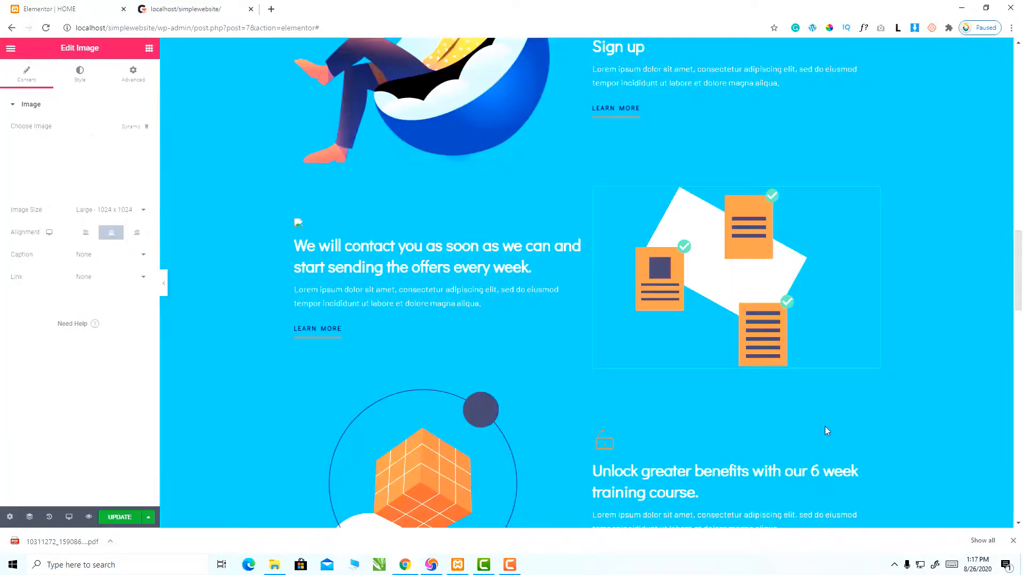
# Step: Change the 'Cutting-edge data visualization' section background from orange to the cyan preset
pyautogui.scroll(-10, 749, 341)
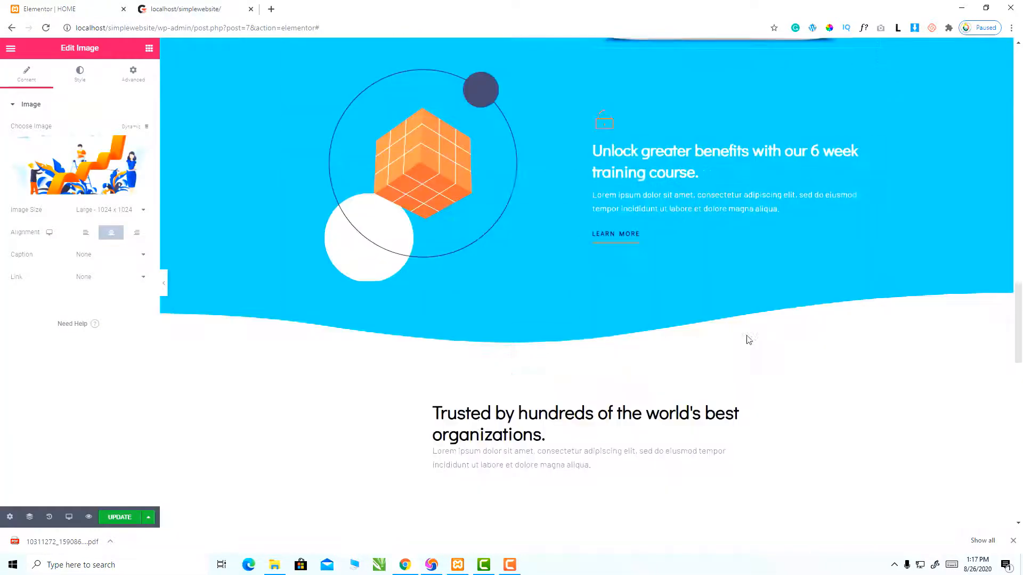
pyautogui.scroll(-12, 750, 342)
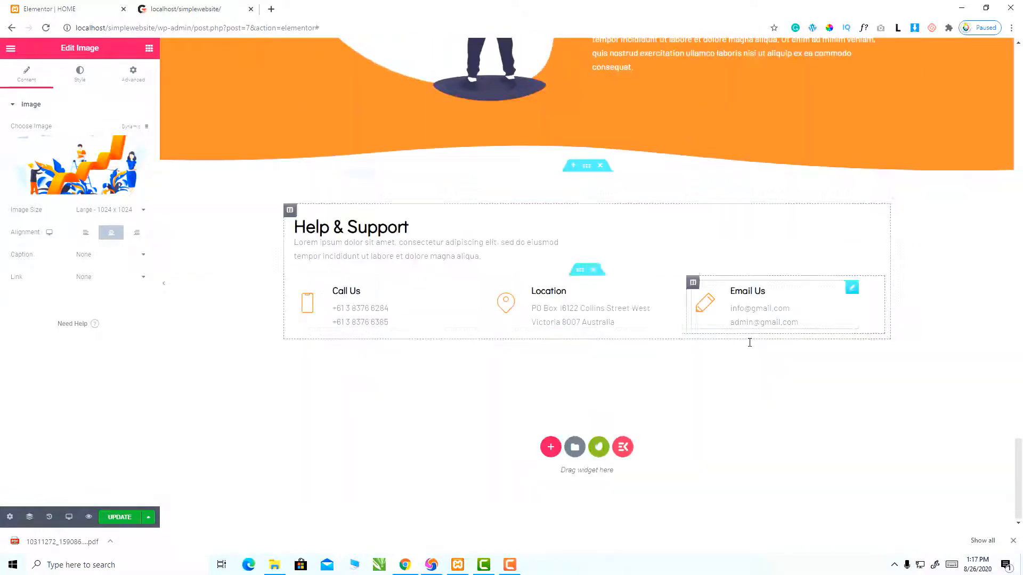
pyautogui.scroll(3, 751, 346)
pyautogui.scroll(-3, 750, 346)
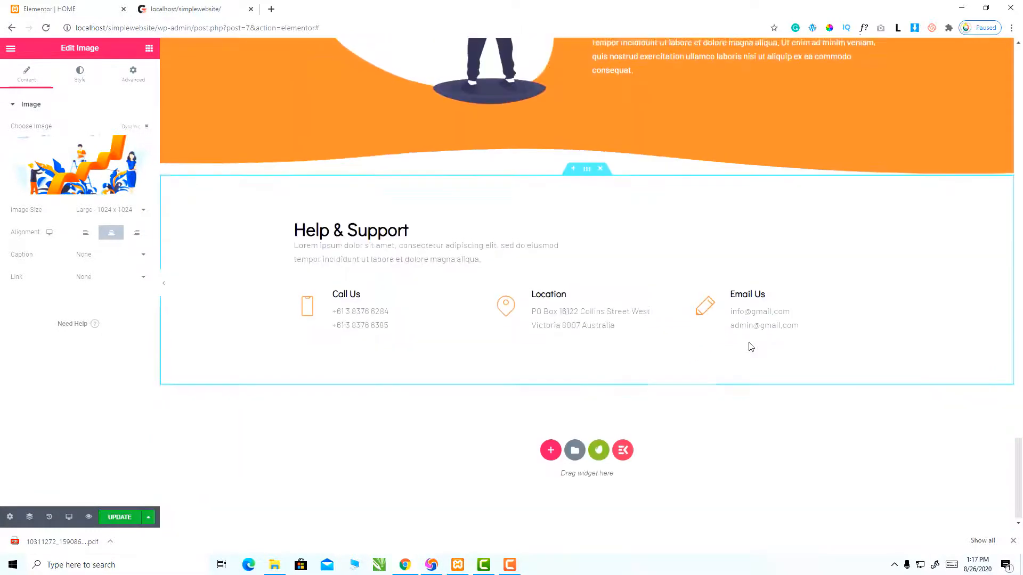
pyautogui.scroll(4, 750, 346)
pyautogui.scroll(-4, 750, 346)
pyautogui.scroll(8, 749, 346)
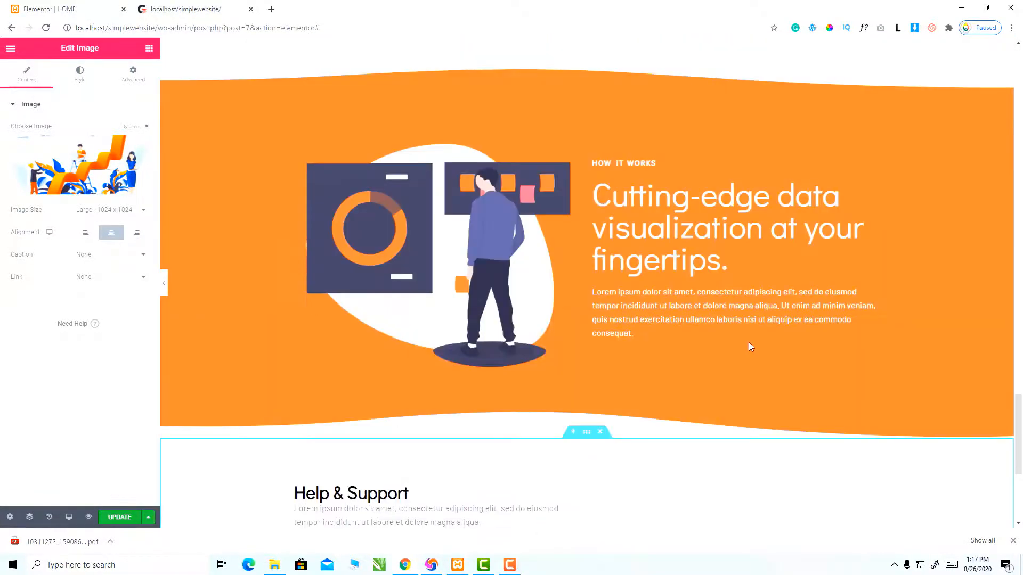
pyautogui.scroll(-8, 749, 343)
pyautogui.scroll(6, 583, 176)
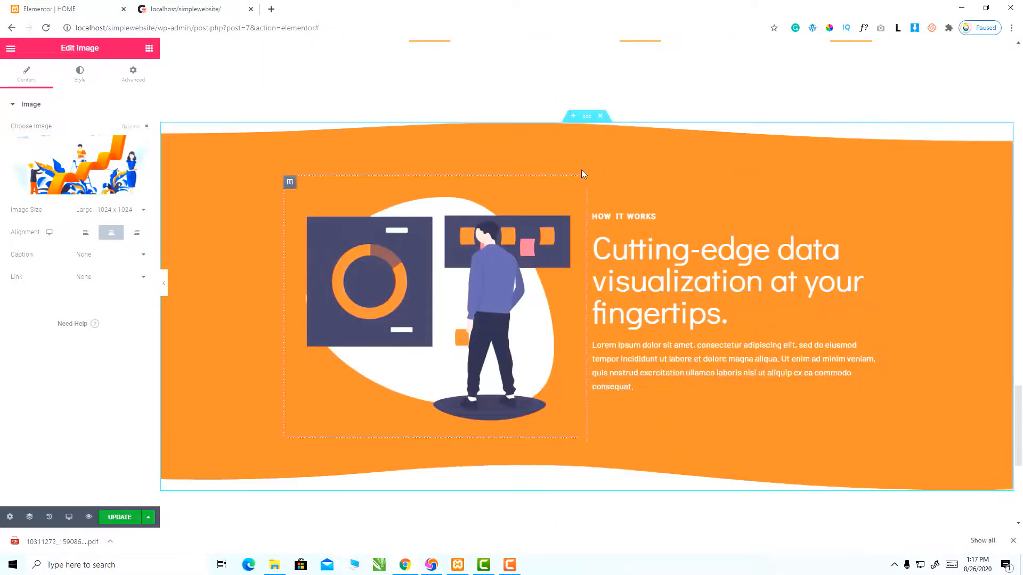
pyautogui.click(587, 122)
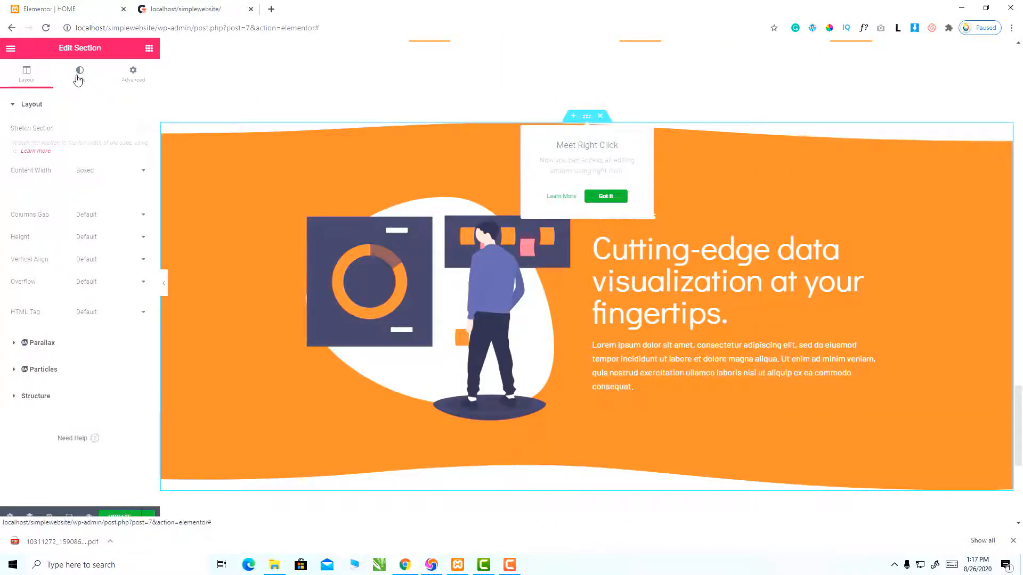
pyautogui.click(78, 79)
pyautogui.click(136, 176)
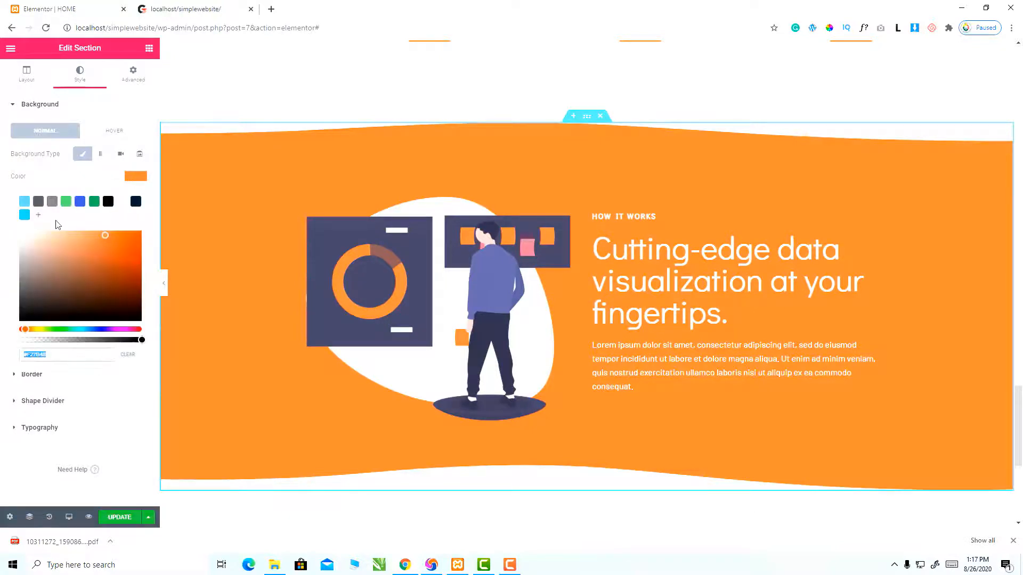
pyautogui.click(24, 215)
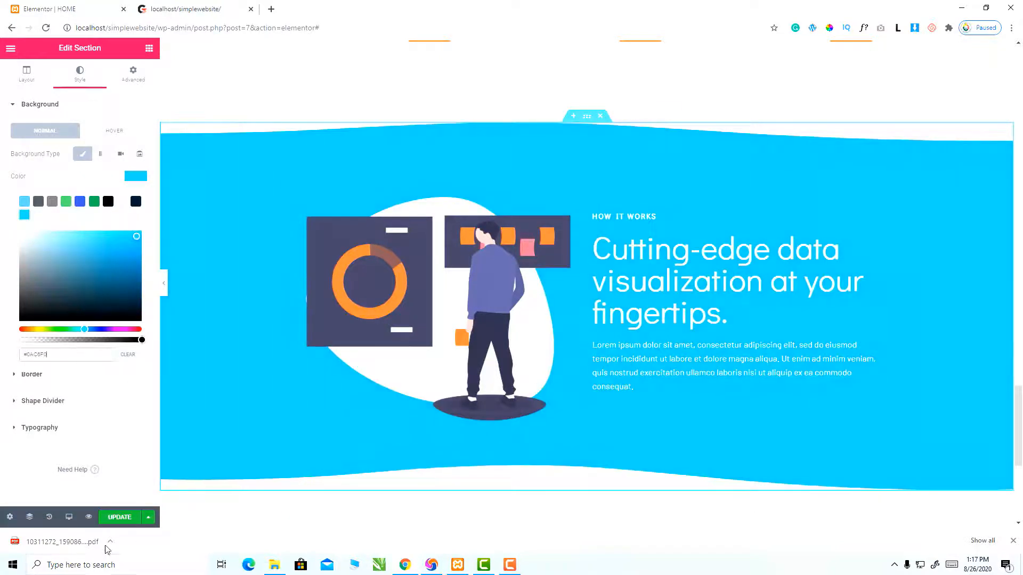
# Step: Save the page changes with UPDATE
pyautogui.click(119, 517)
pyautogui.scroll(-4, 728, 269)
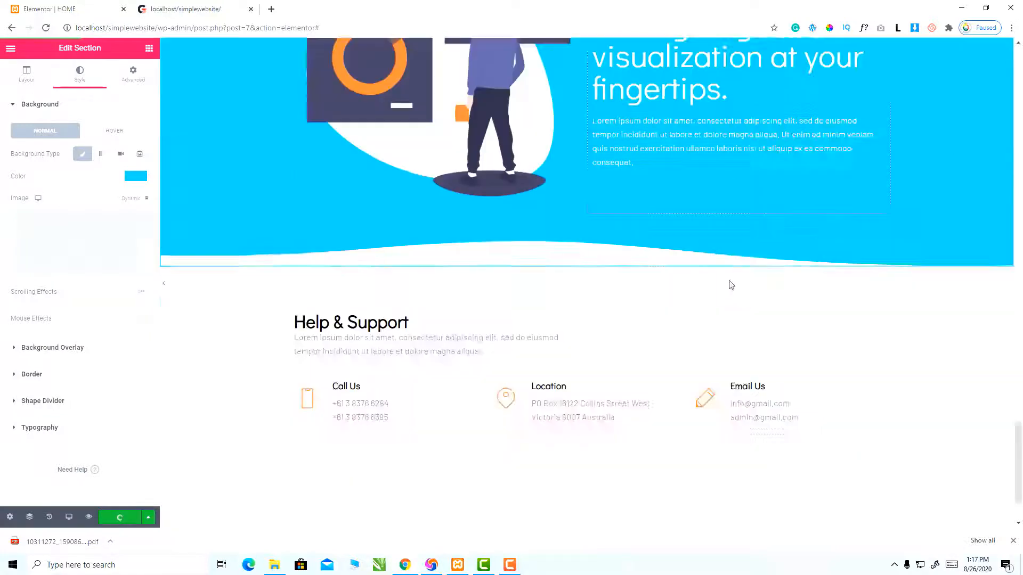
pyautogui.scroll(-2, 729, 285)
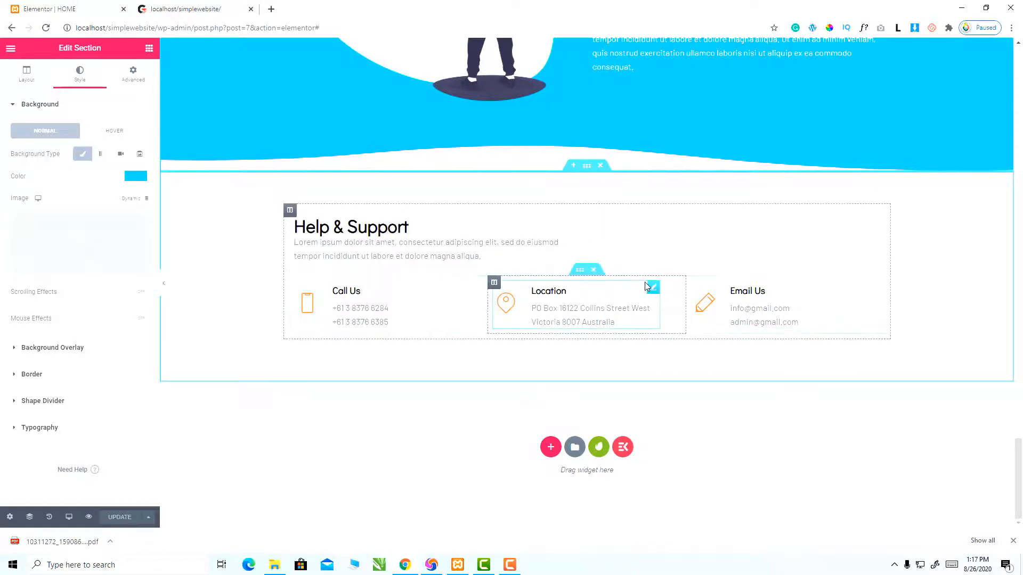
pyautogui.scroll(20, 675, 260)
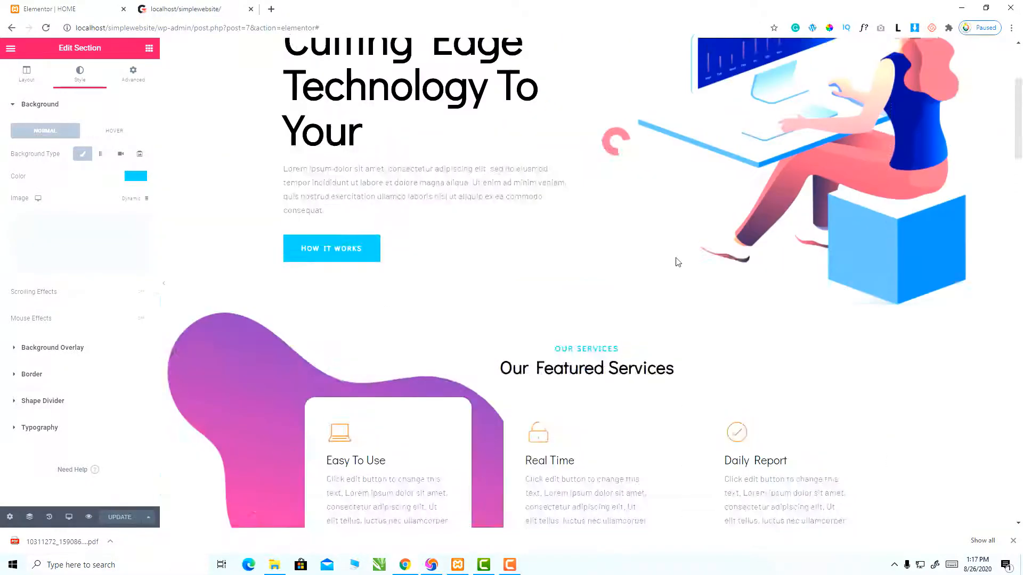
# Step: Replace the top-bar phone number with the site's own phone number
pyautogui.scroll(4, 675, 261)
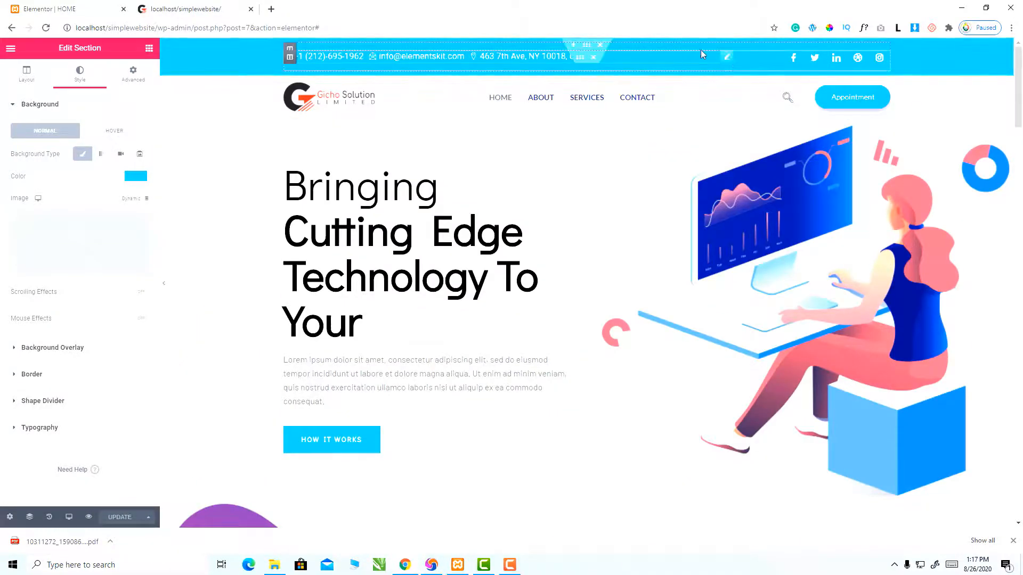
pyautogui.click(728, 61)
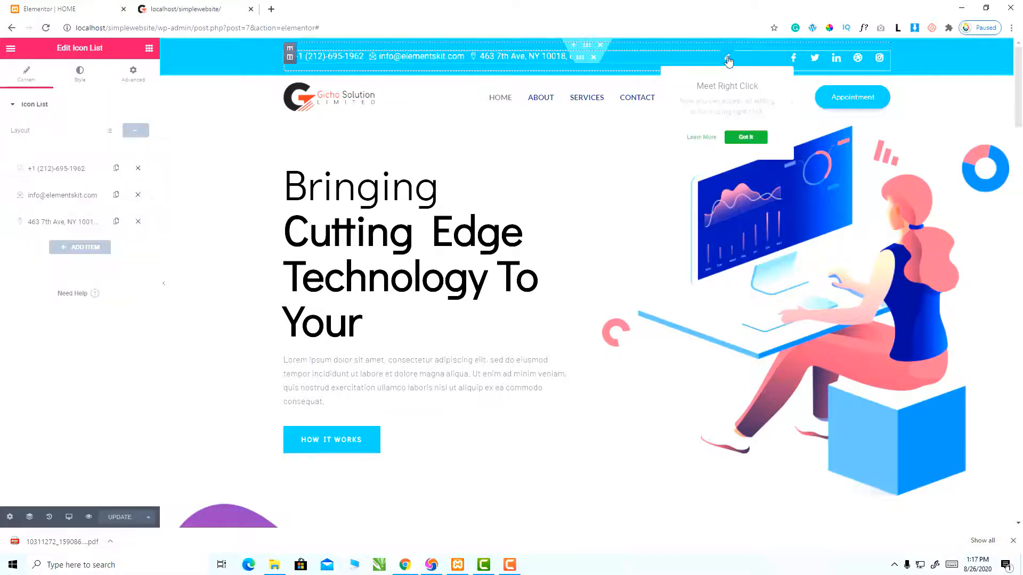
pyautogui.click(66, 169)
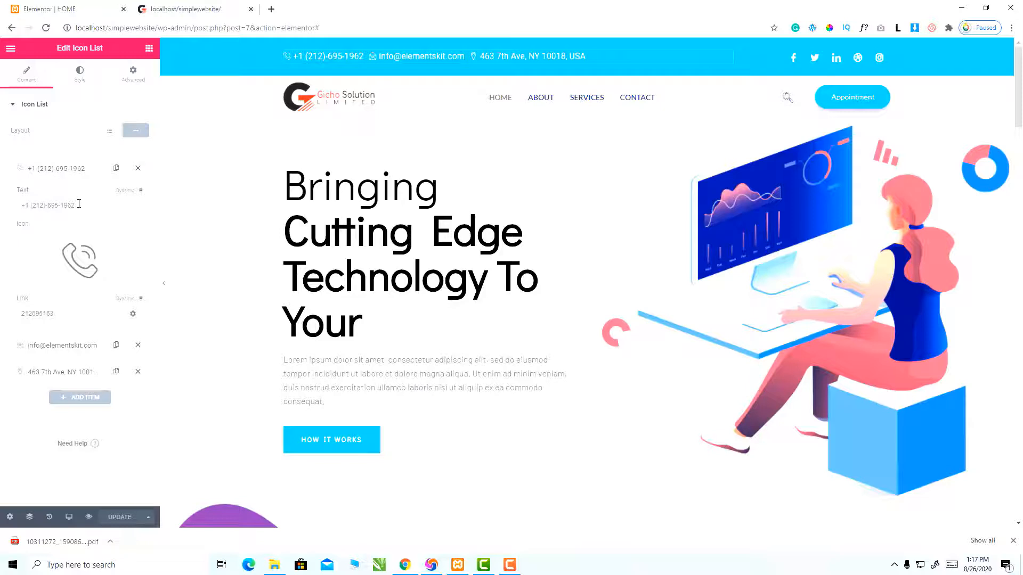
pyautogui.moveTo(69, 206); pyautogui.dragTo(36, 206)
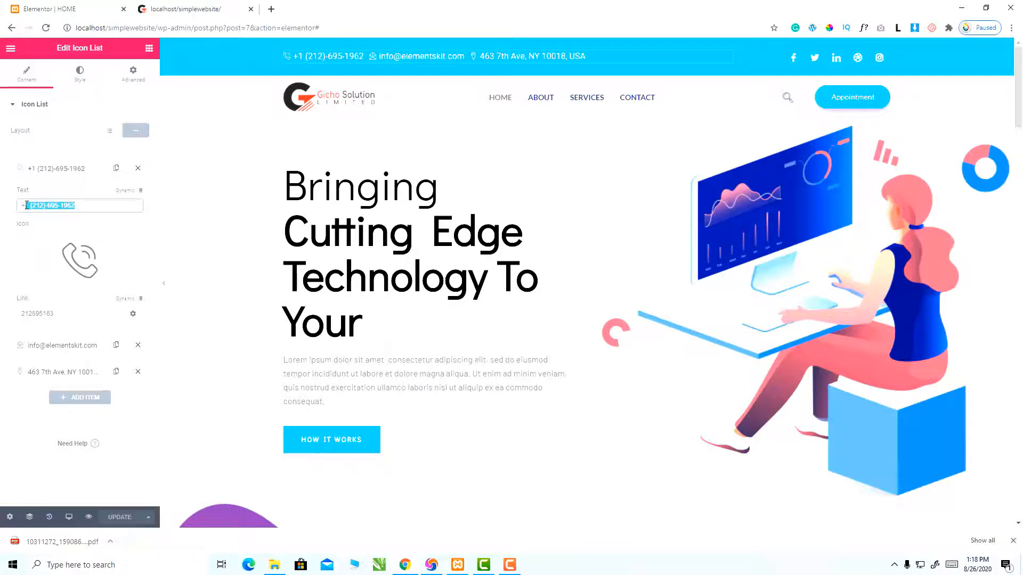
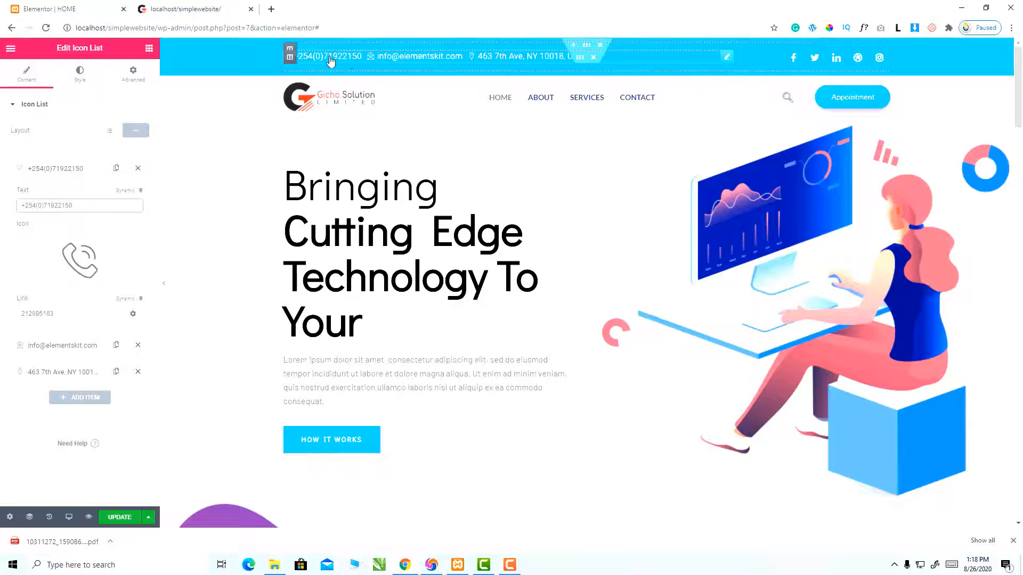
# Step: Overwrite the top-bar e-mail item's domain with the site's own e-mail domain
pyautogui.click(75, 348)
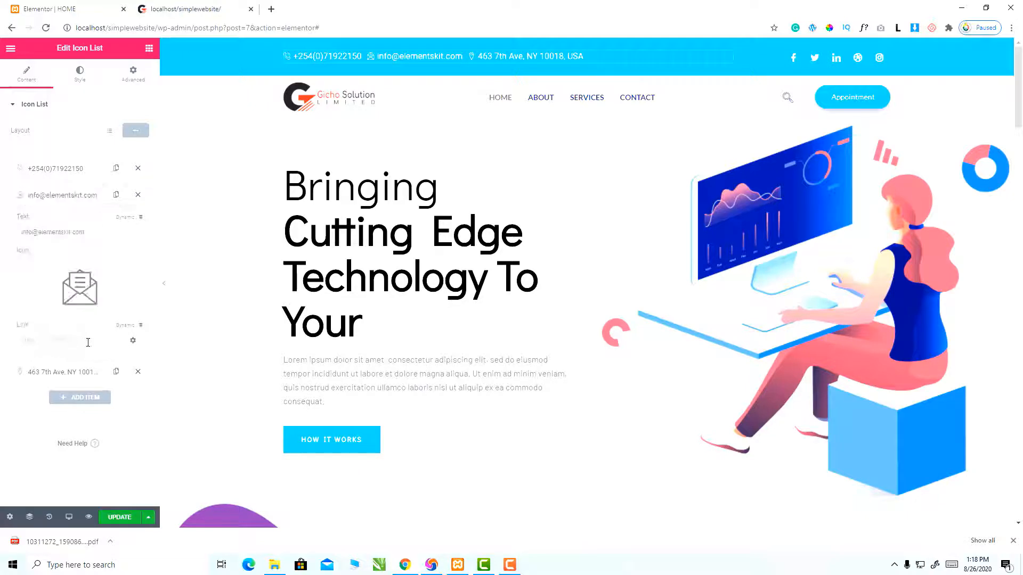
pyautogui.click(89, 231)
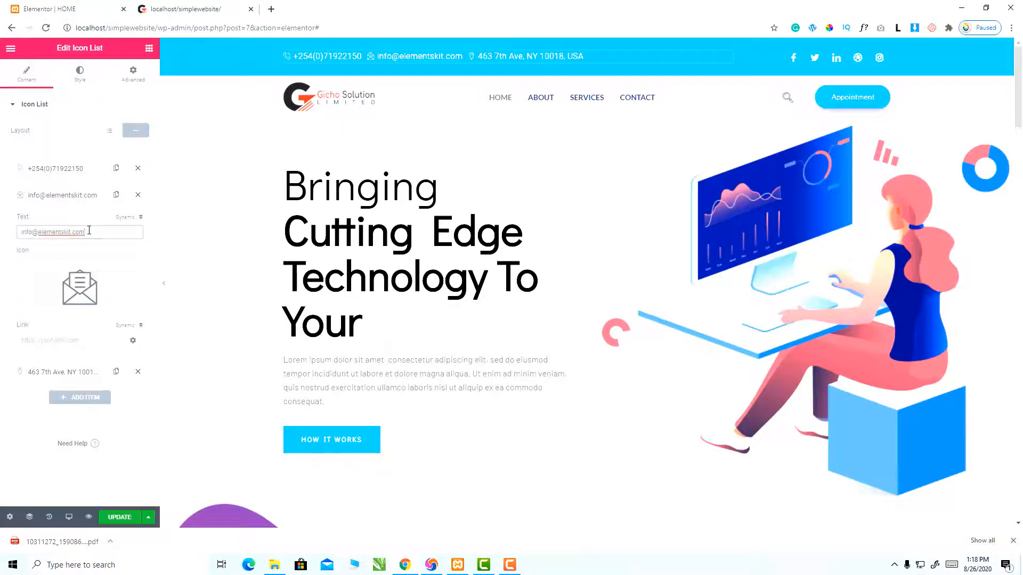
pyautogui.moveTo(89, 230); pyautogui.dragTo(49, 233)
pyautogui.write('simpl')
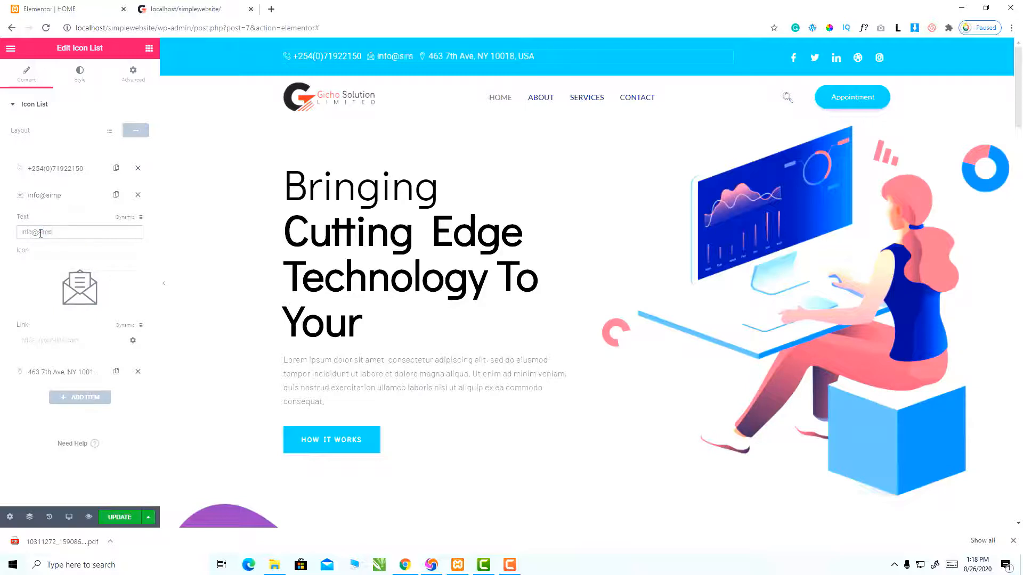
pyautogui.press('BackSpace')
pyautogui.press('BackSpace')
pyautogui.press('BackSpace')
pyautogui.press('BackSpace')
pyautogui.press('BackSpace')
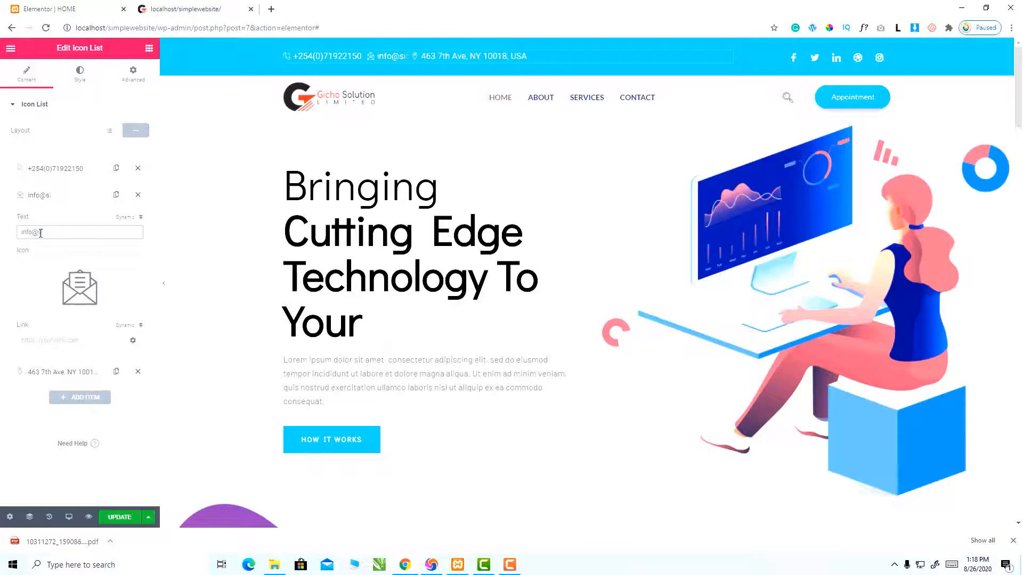
pyautogui.write('wp')
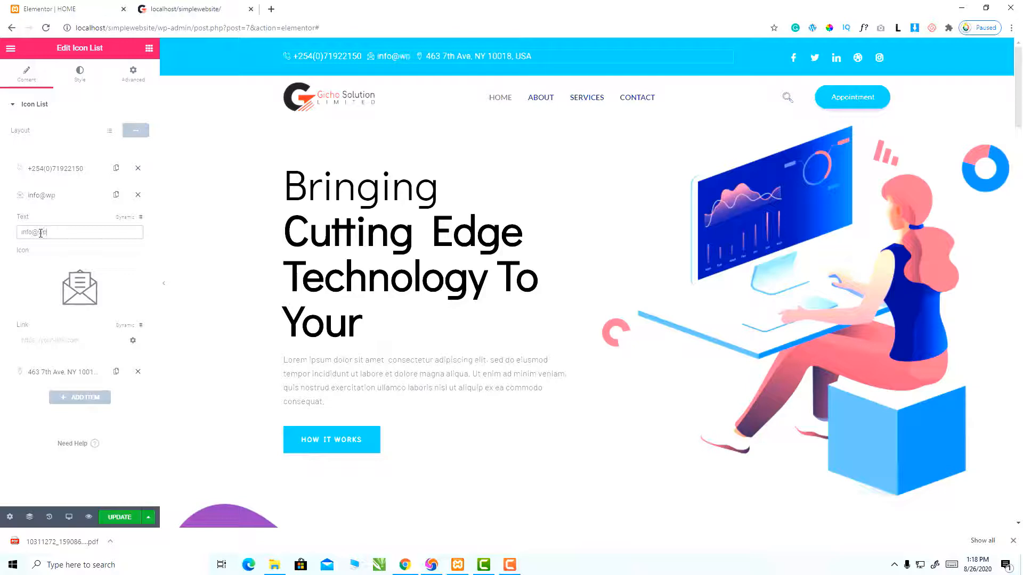
pyautogui.write('sim')
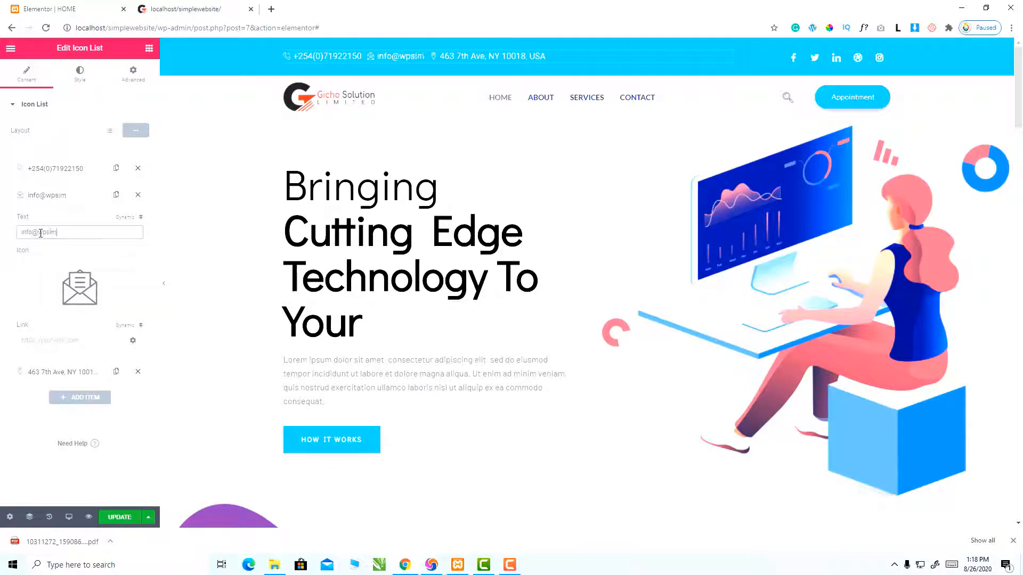
pyautogui.write('ple')
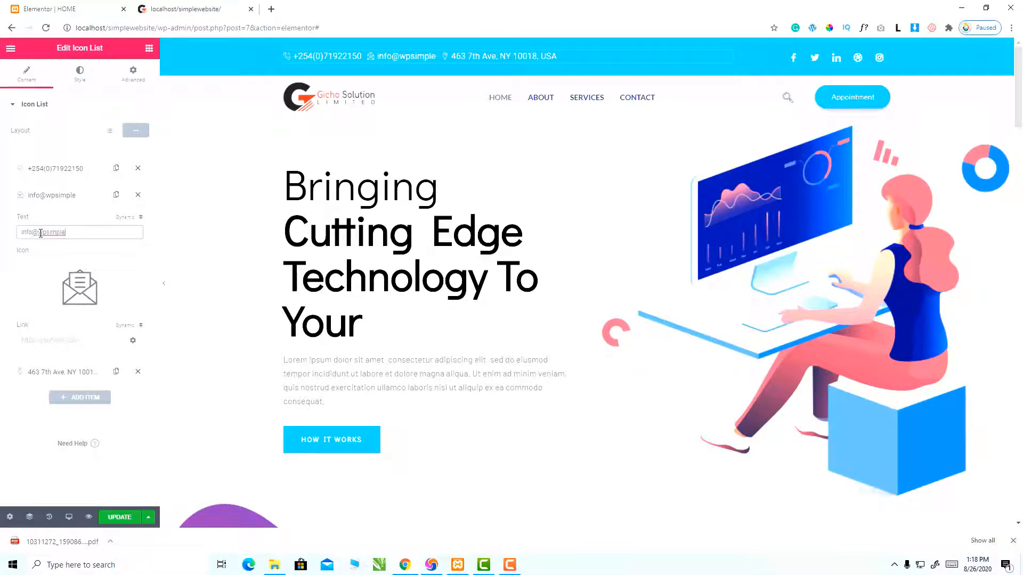
pyautogui.write('ewebsite')
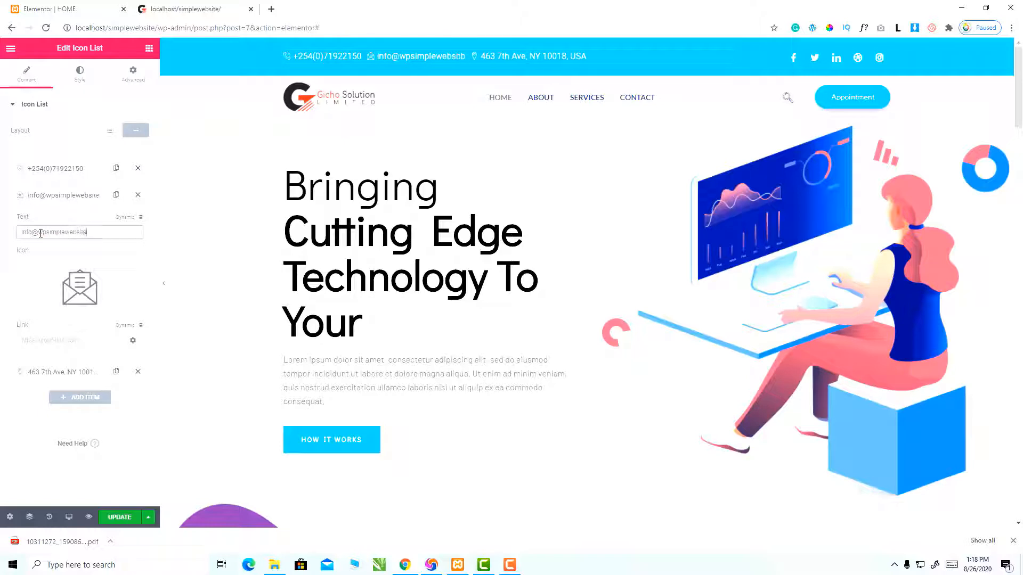
pyautogui.write('.com')
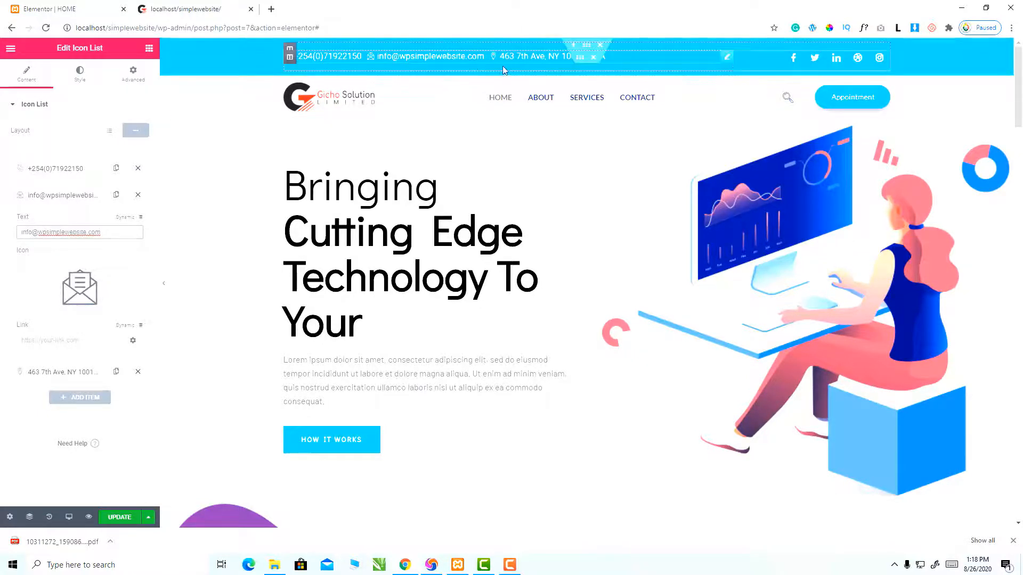
pyautogui.click(131, 523)
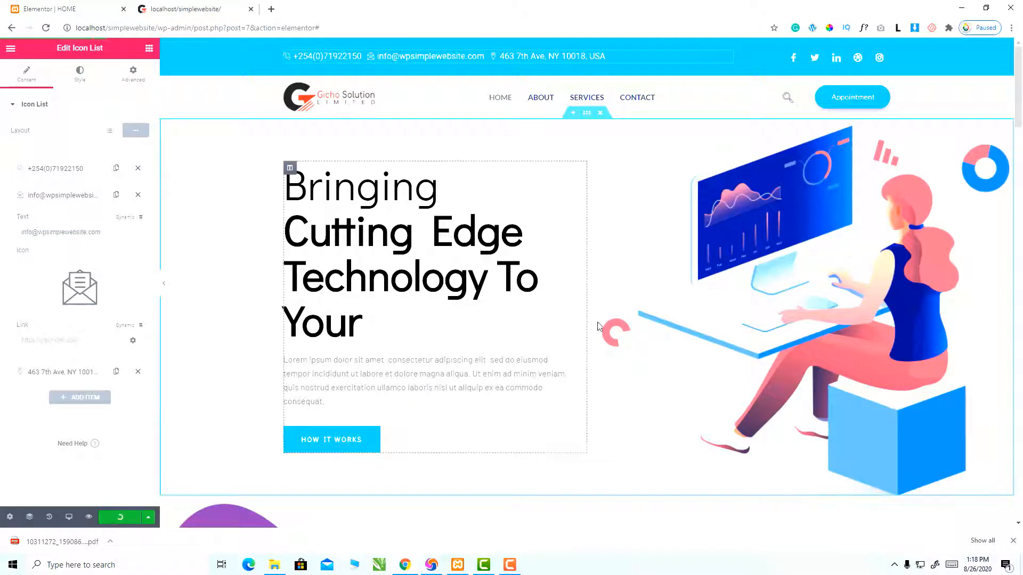
pyautogui.scroll(-20, 586, 377)
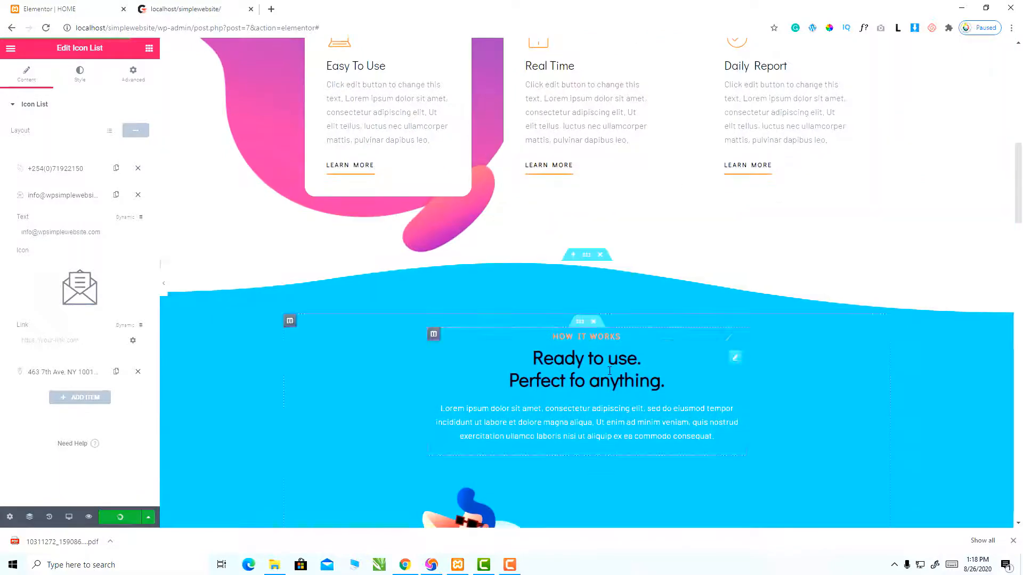
pyautogui.scroll(-15, 605, 385)
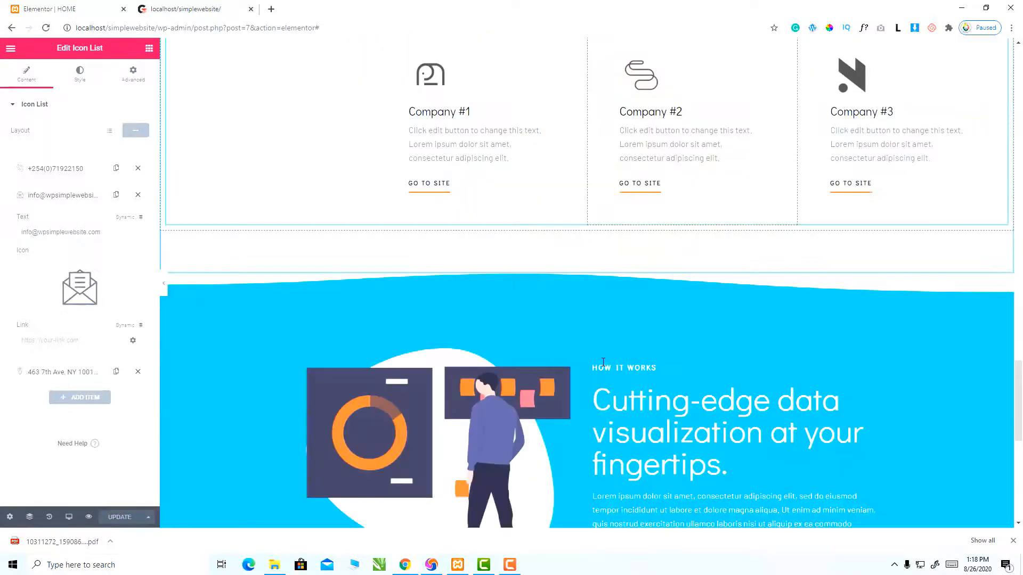
pyautogui.scroll(-2, 603, 363)
pyautogui.scroll(12, 603, 365)
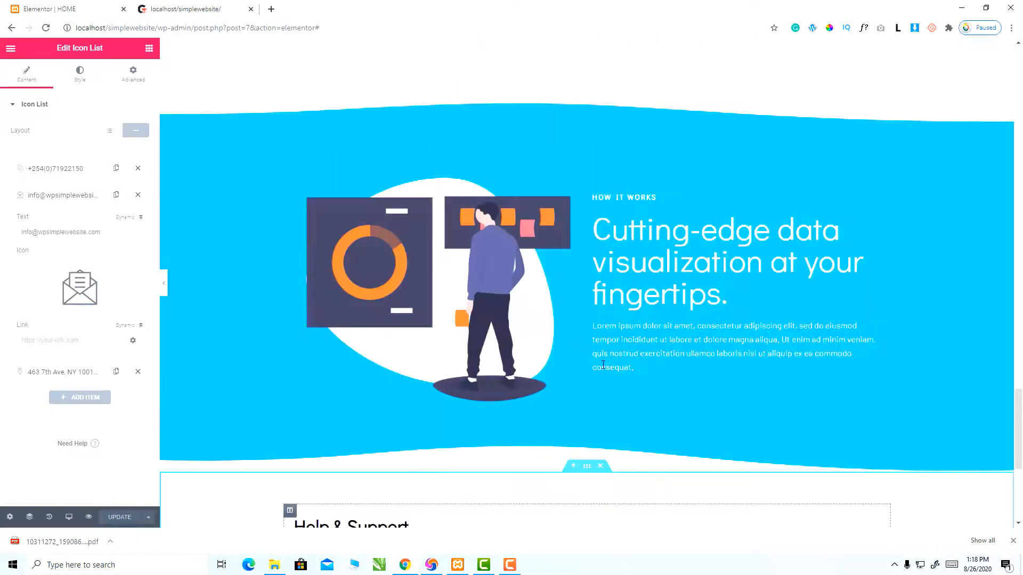
pyautogui.scroll(-10, 602, 364)
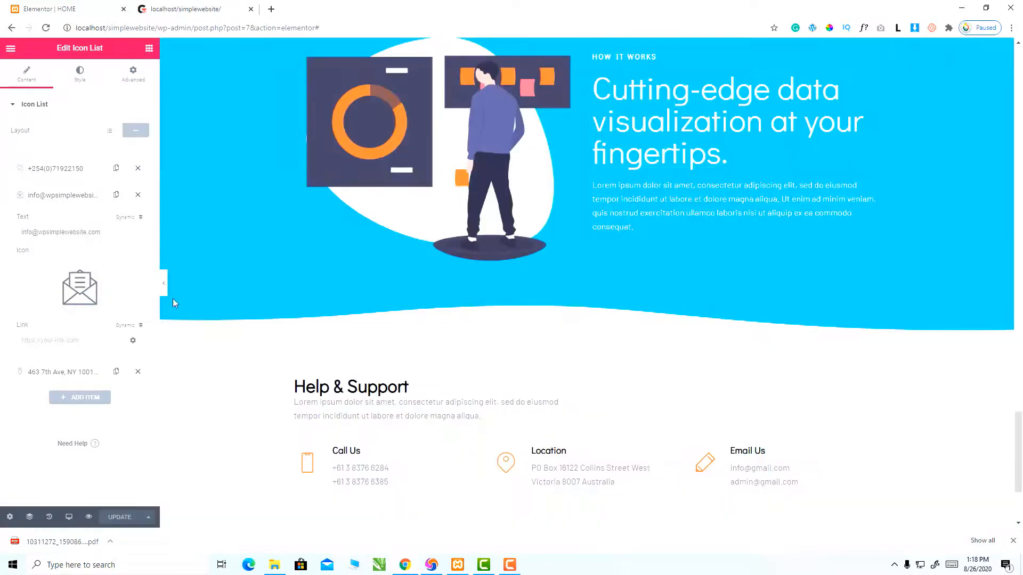
pyautogui.scroll(20, 516, 260)
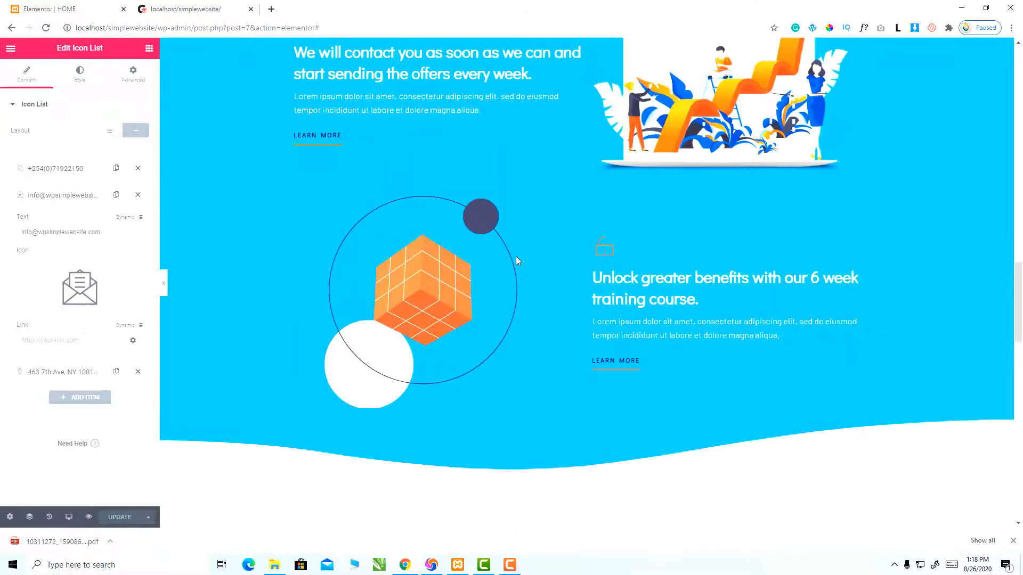
pyautogui.scroll(10, 515, 260)
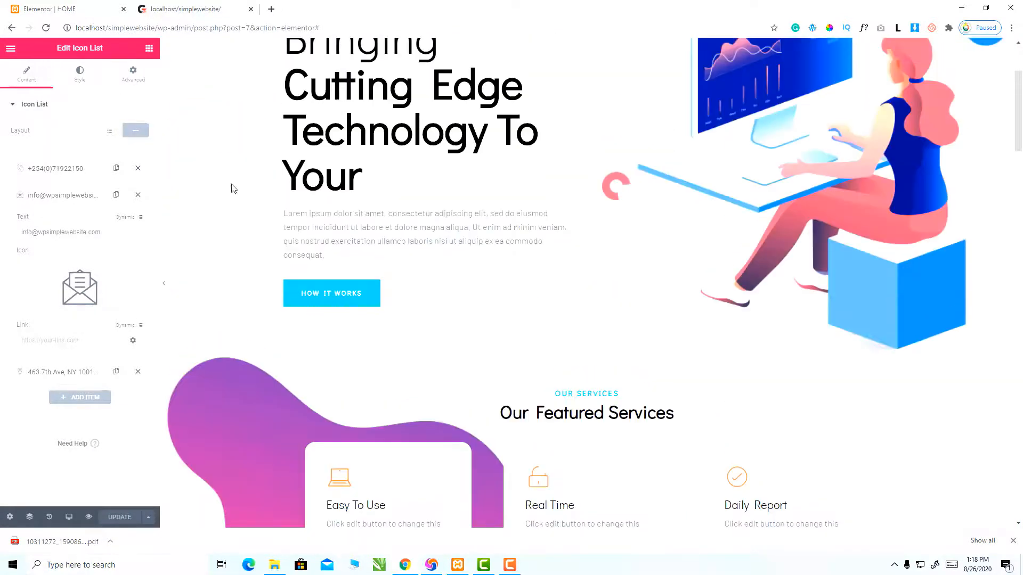
pyautogui.scroll(-4, 202, 176)
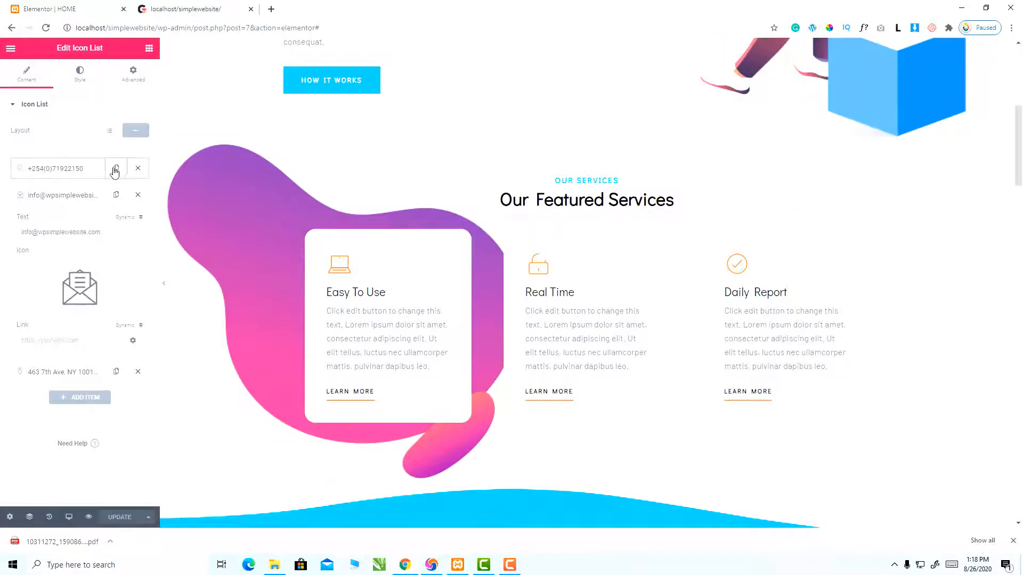
# Step: Exit Elementor to the dashboard and open the ABOUT page from All Pages
pyautogui.click(10, 50)
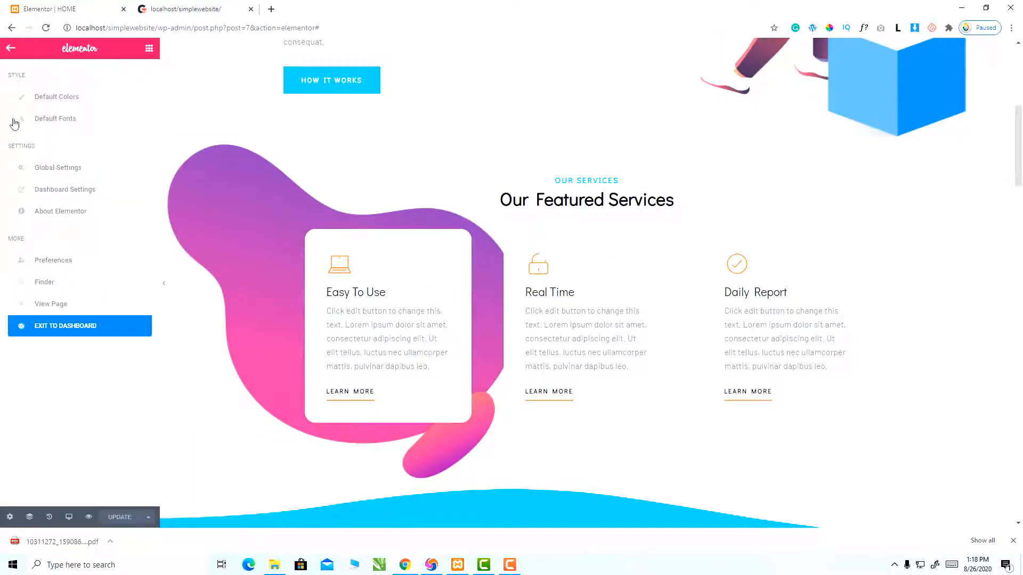
pyautogui.click(67, 327)
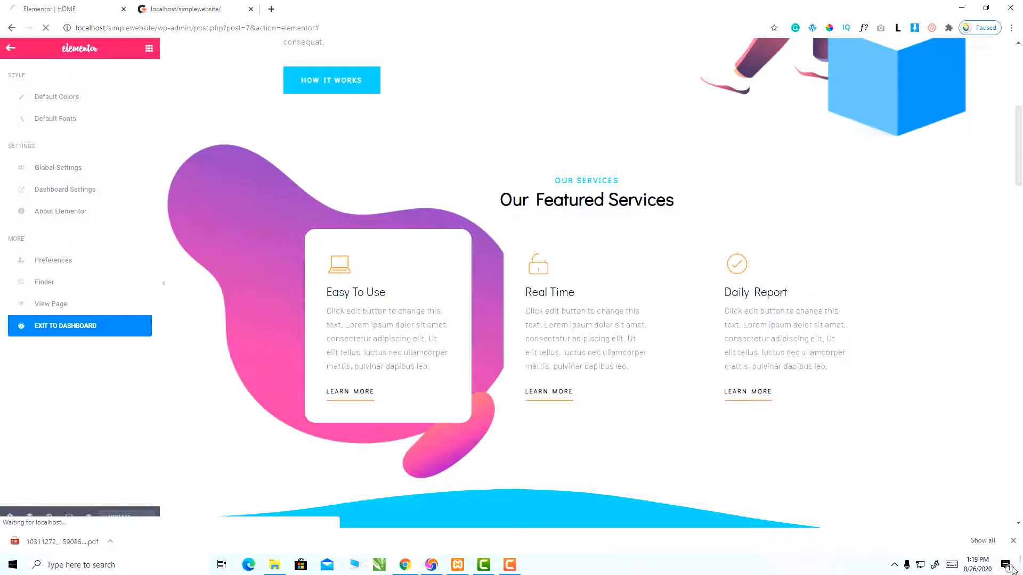
pyautogui.click(509, 563)
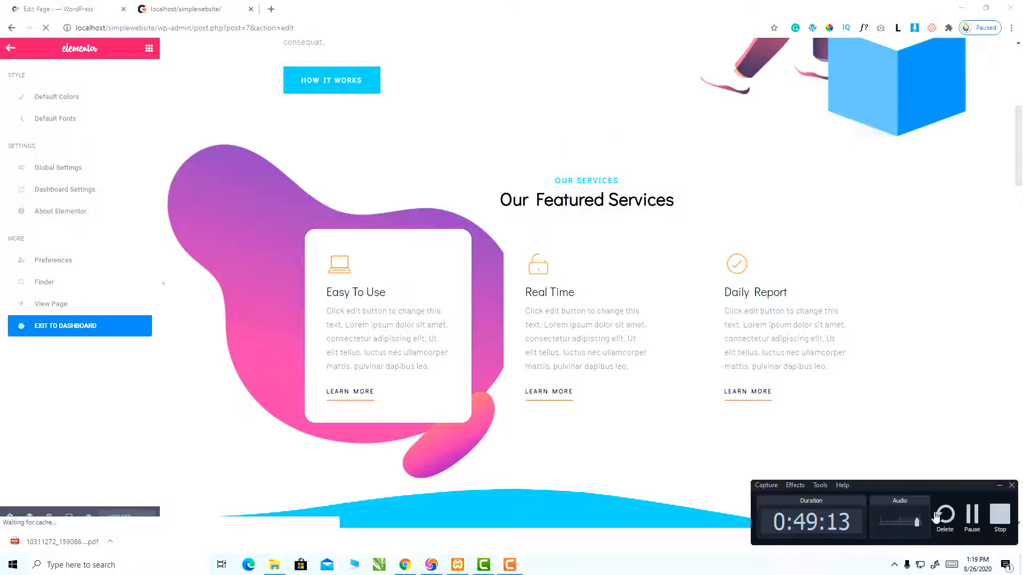
pyautogui.click(972, 516)
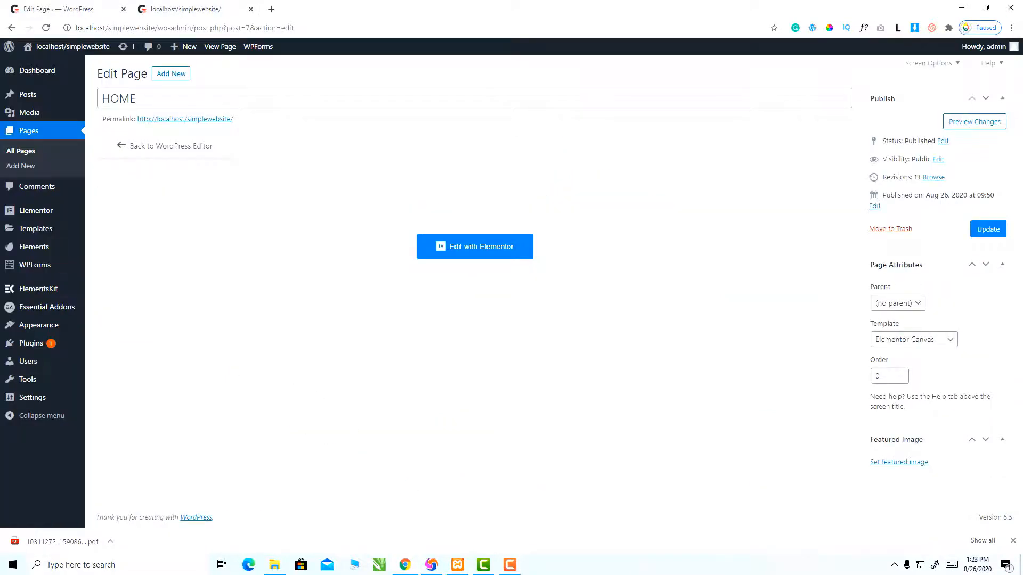
pyautogui.click(25, 153)
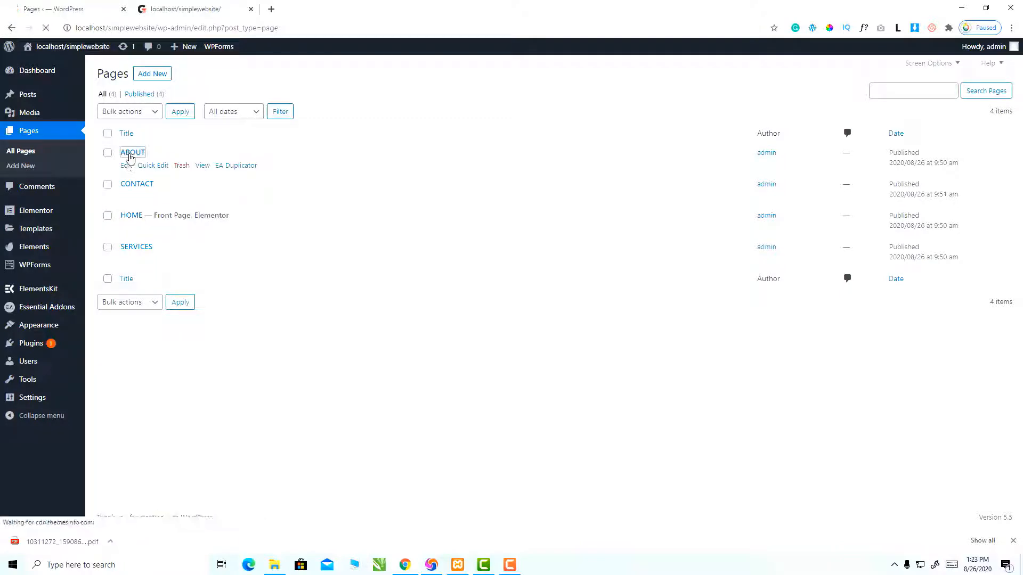
pyautogui.click(268, 234)
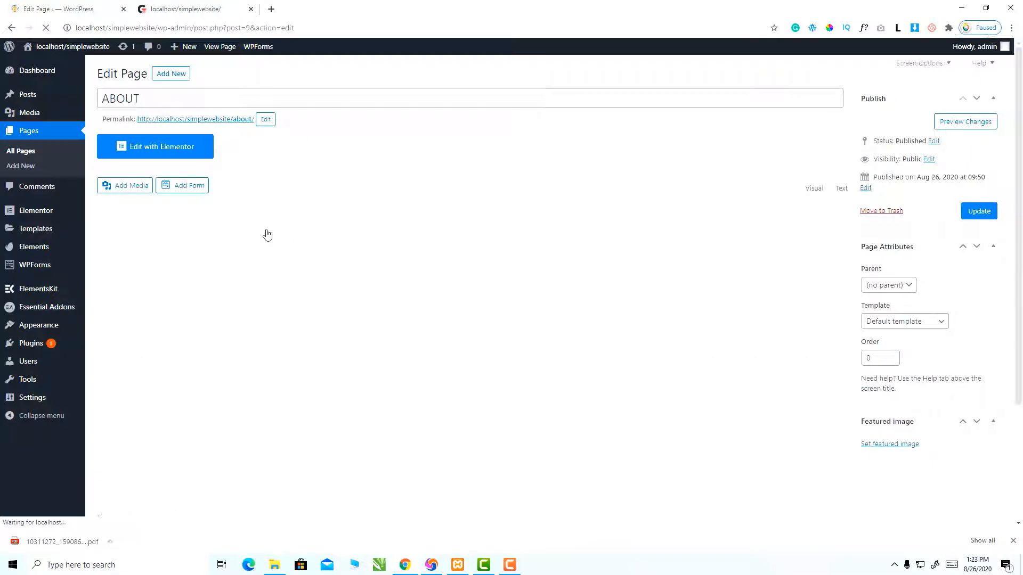
# Step: Launch Elementor on the empty ABOUT page and show the installed Envato template kits
pyautogui.click(177, 152)
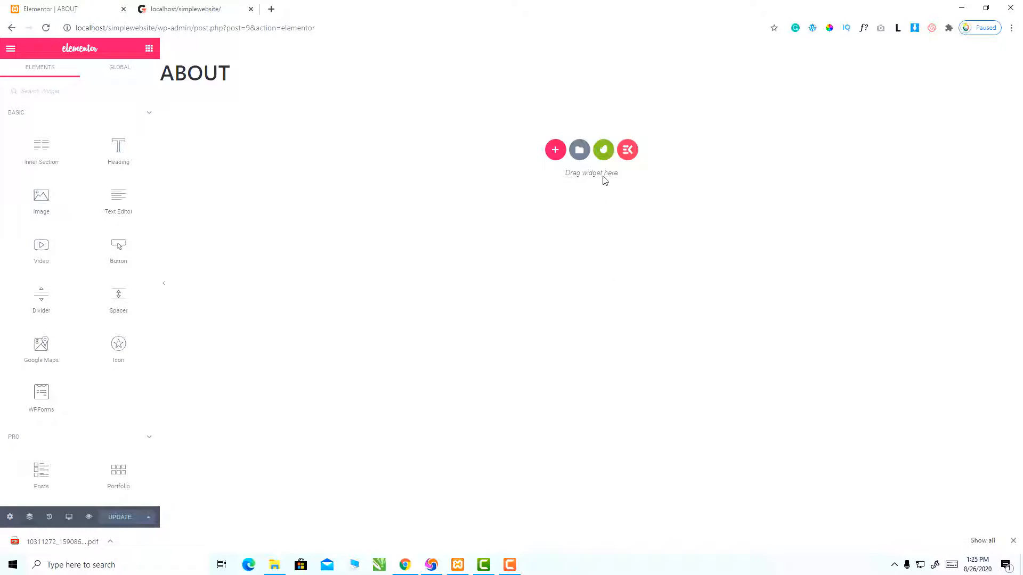
pyautogui.click(604, 152)
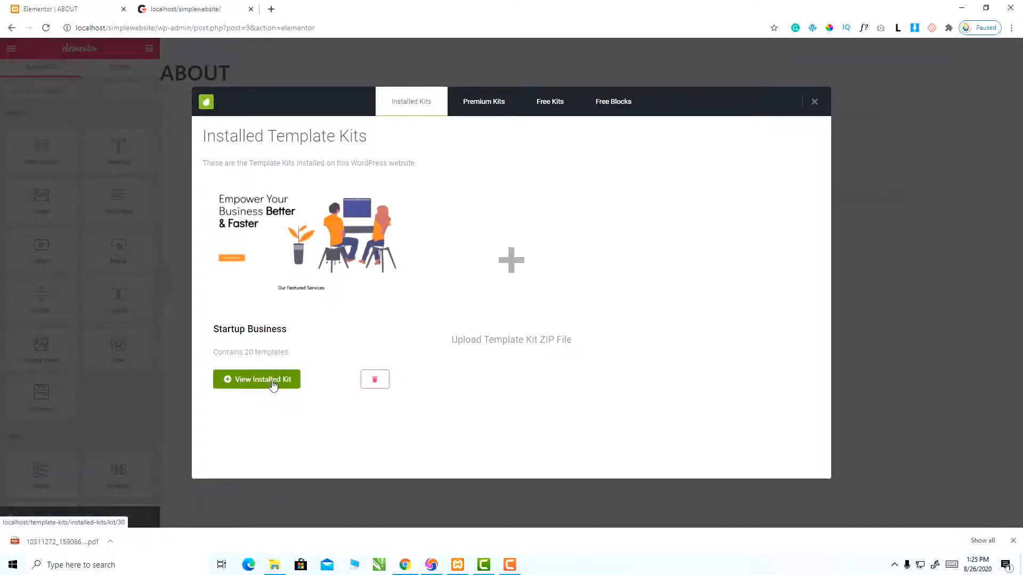
# Step: Import the Startup Business kit's About Us 1 template, then close the kit window
pyautogui.click(273, 384)
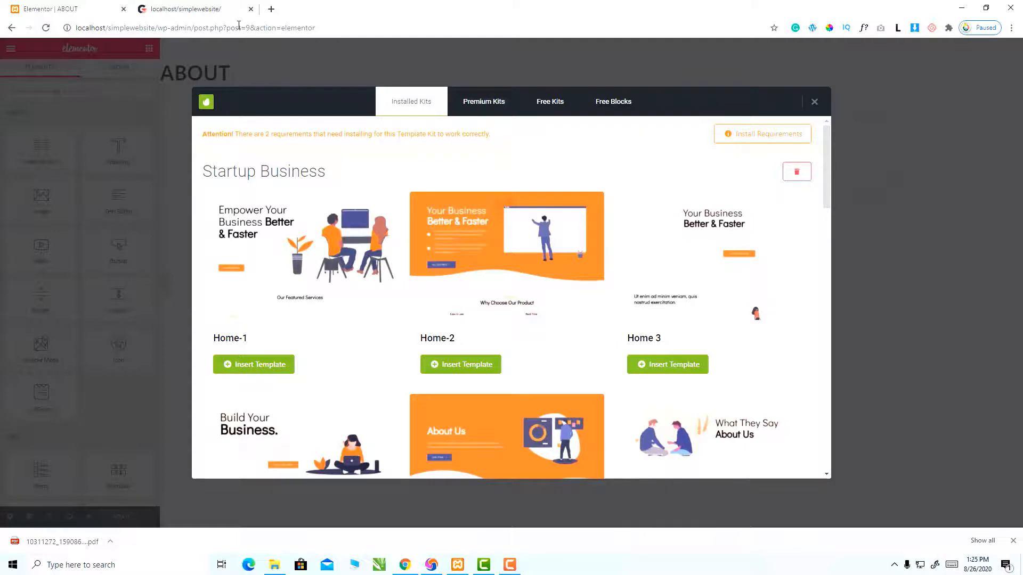
pyautogui.scroll(-3, 735, 260)
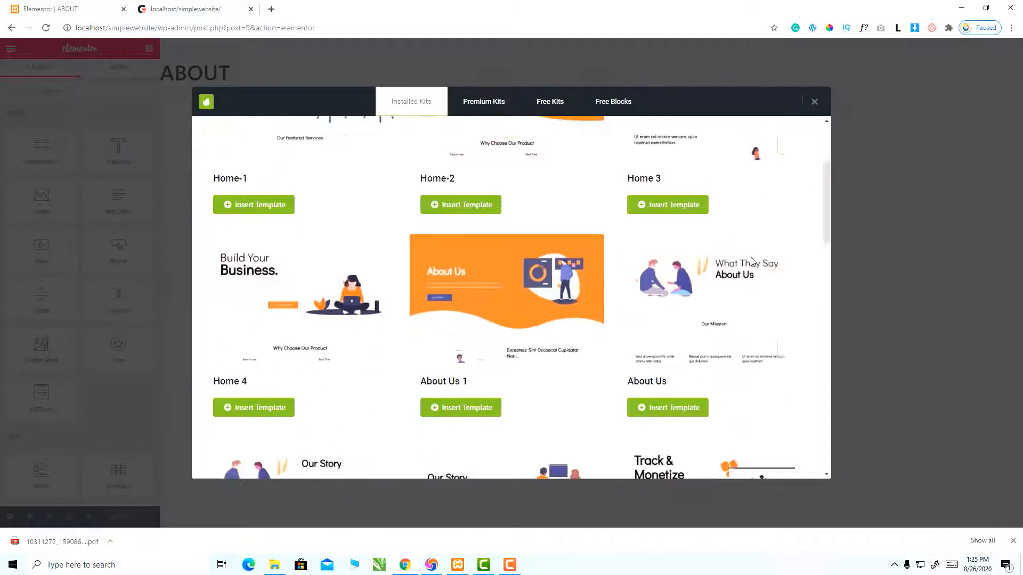
pyautogui.scroll(-1, 754, 261)
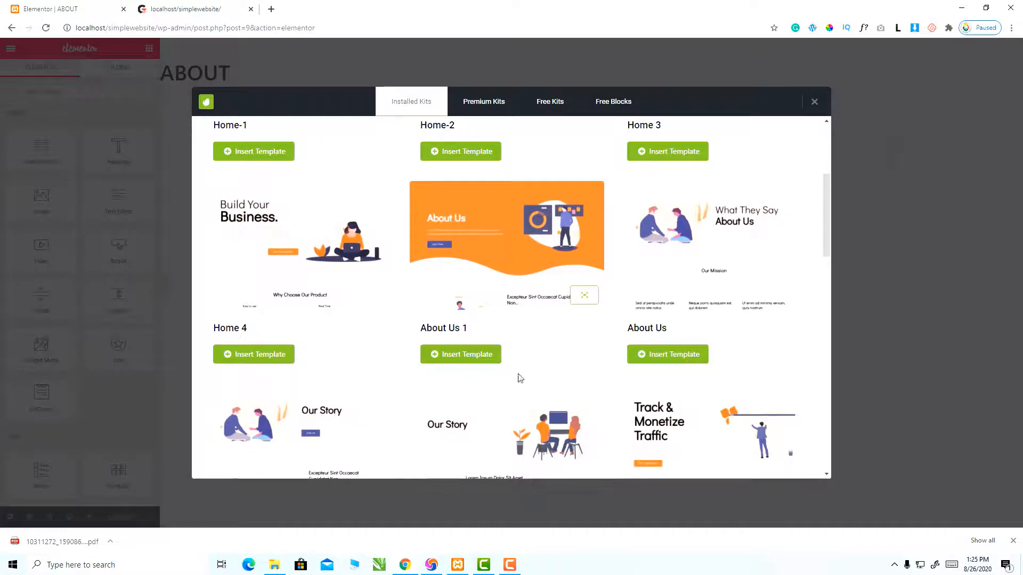
pyautogui.scroll(-2, 680, 278)
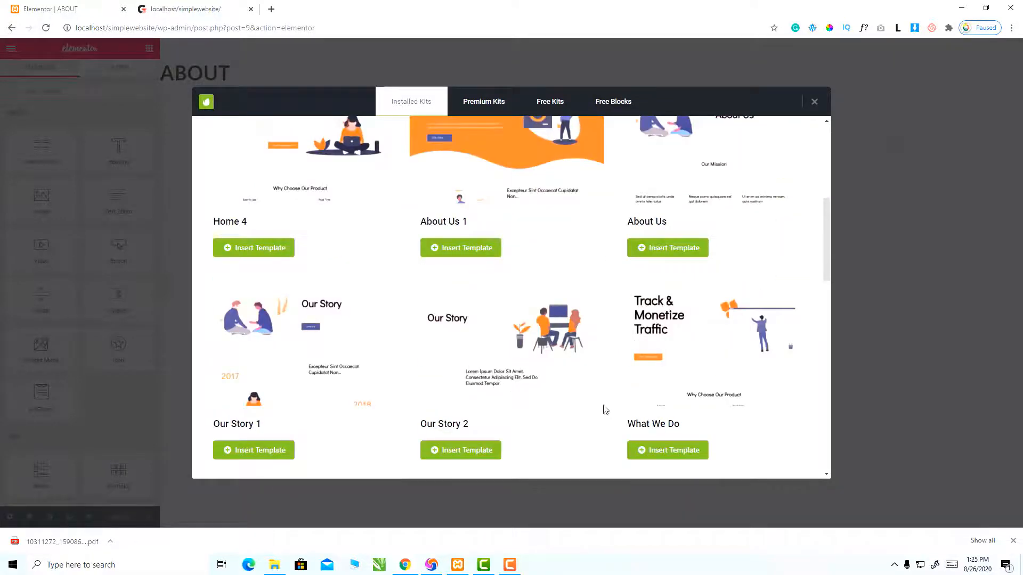
pyautogui.scroll(2, 712, 409)
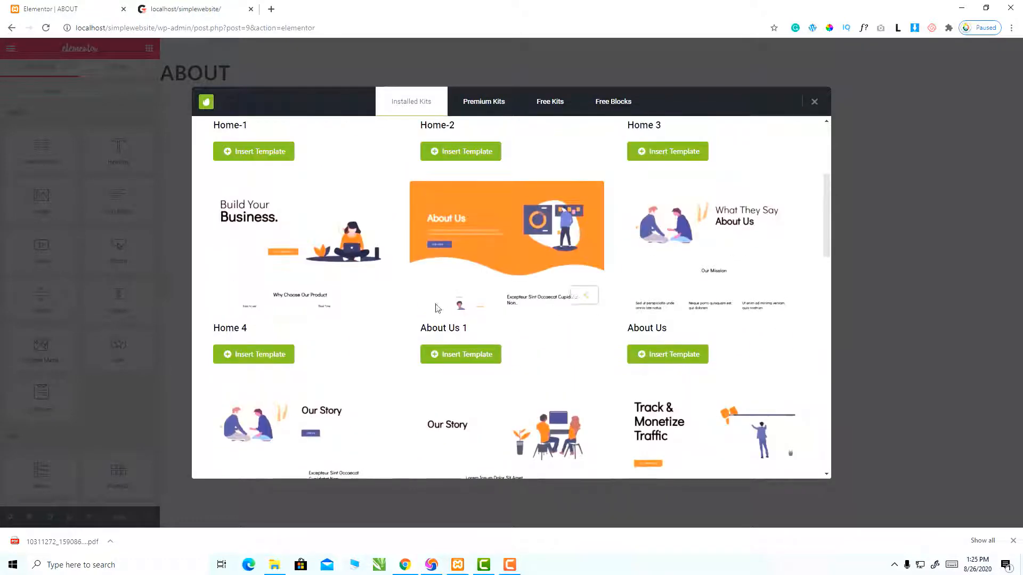
pyautogui.click(467, 355)
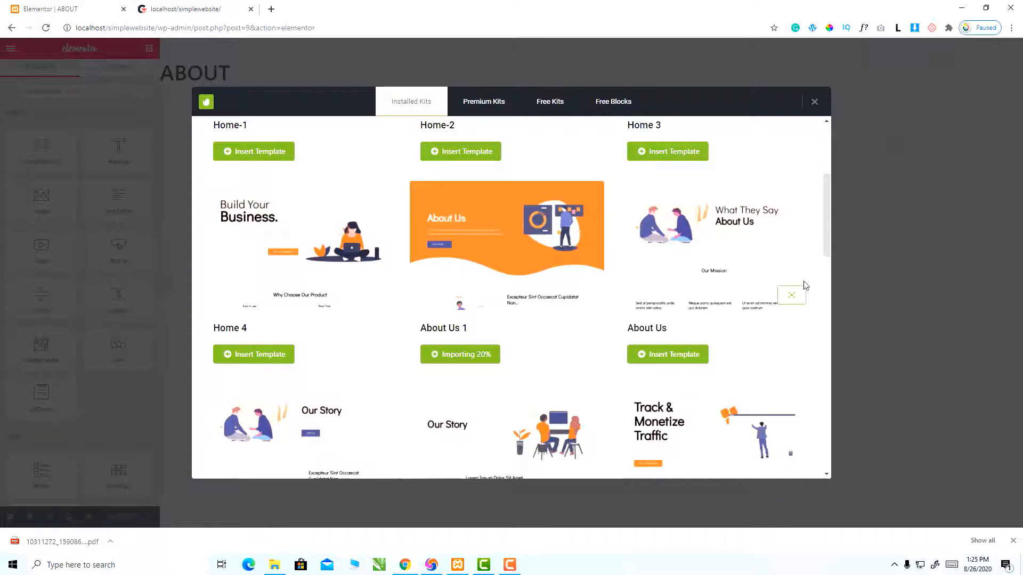
pyautogui.scroll(-2, 806, 286)
pyautogui.scroll(-1, 806, 286)
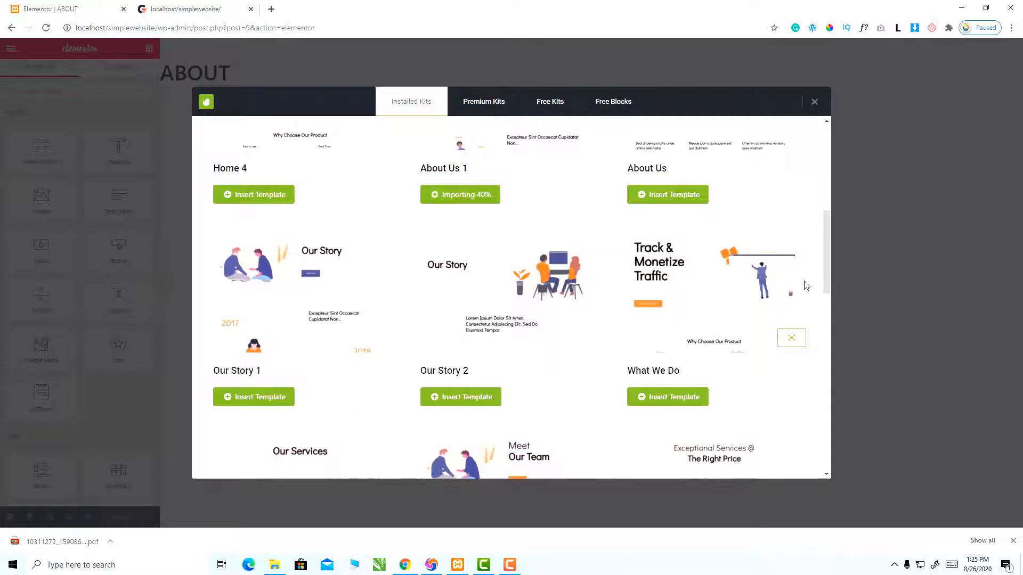
pyautogui.scroll(-4, 806, 286)
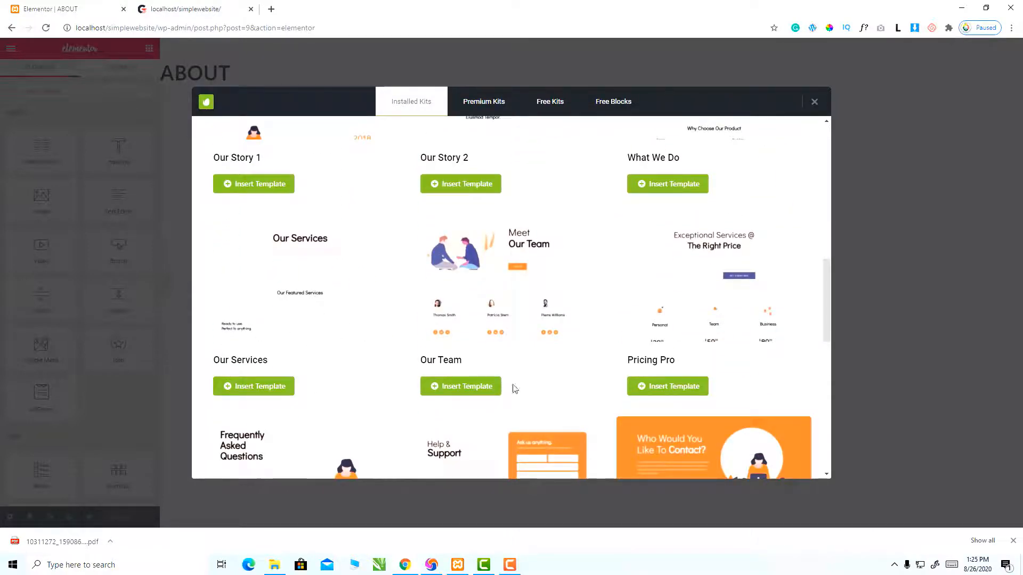
pyautogui.click(692, 379)
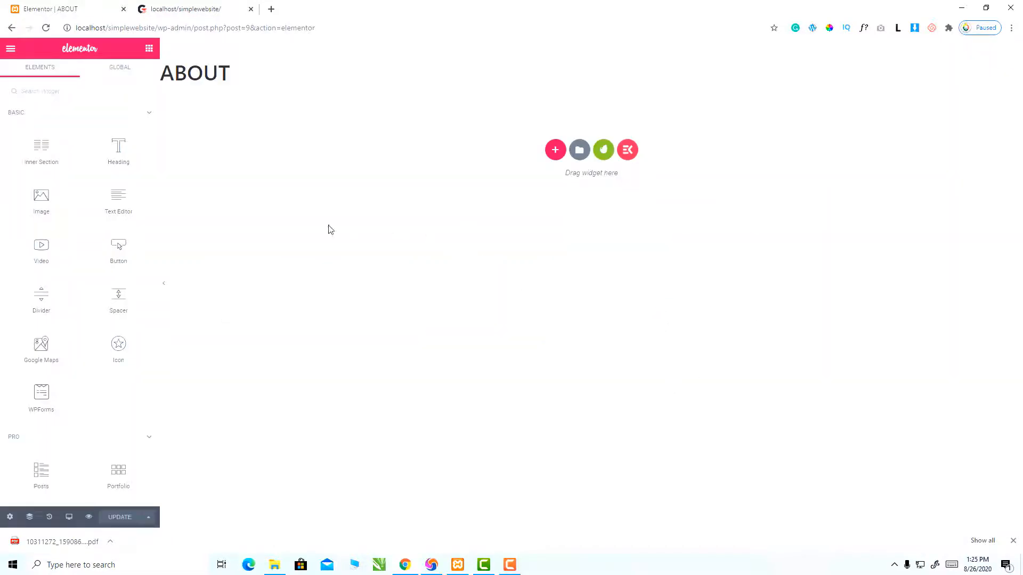
# Step: Insert the saved About Us 1 template from My Templates, importing its document settings
pyautogui.click(580, 150)
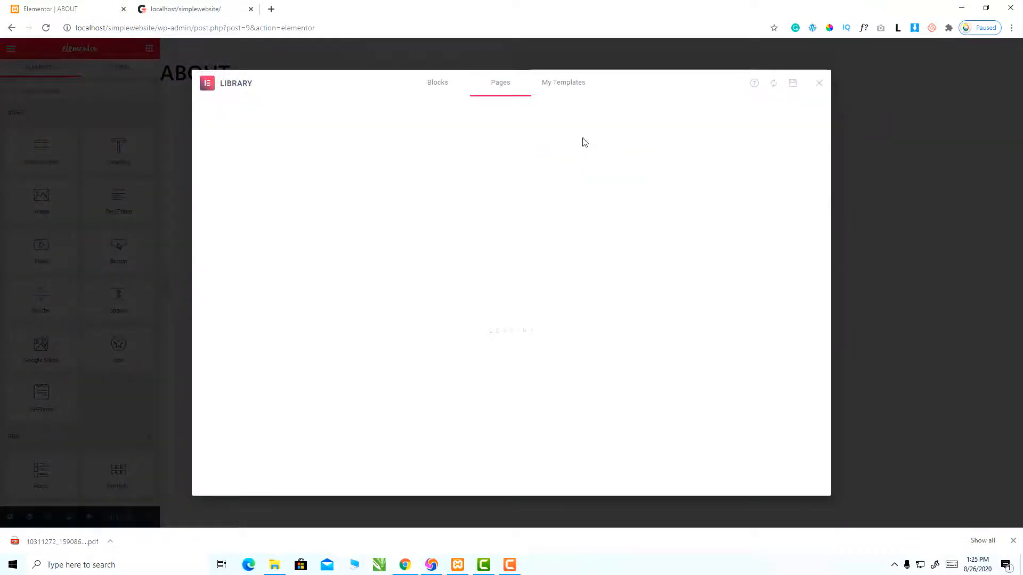
pyautogui.click(565, 89)
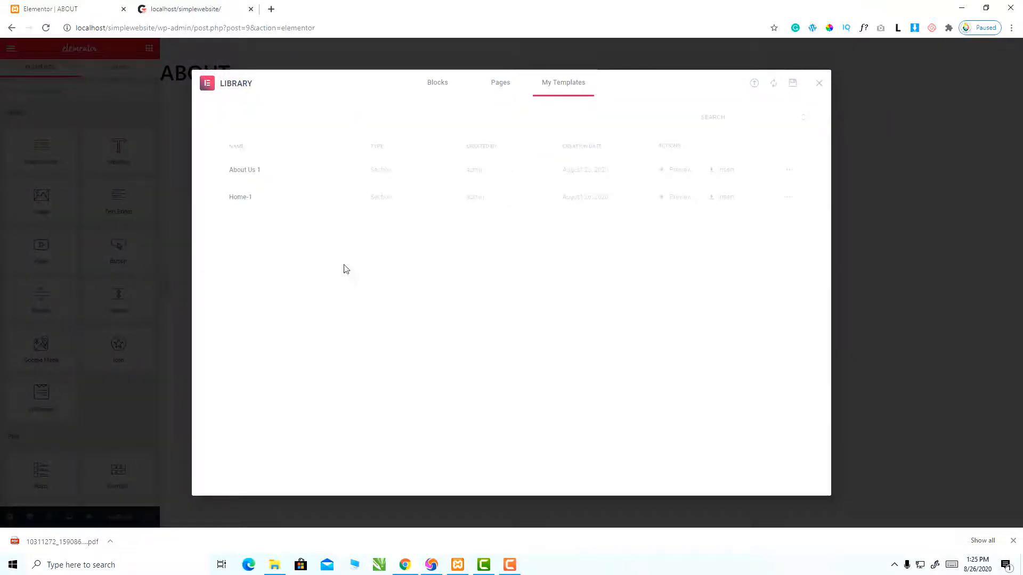
pyautogui.click(724, 171)
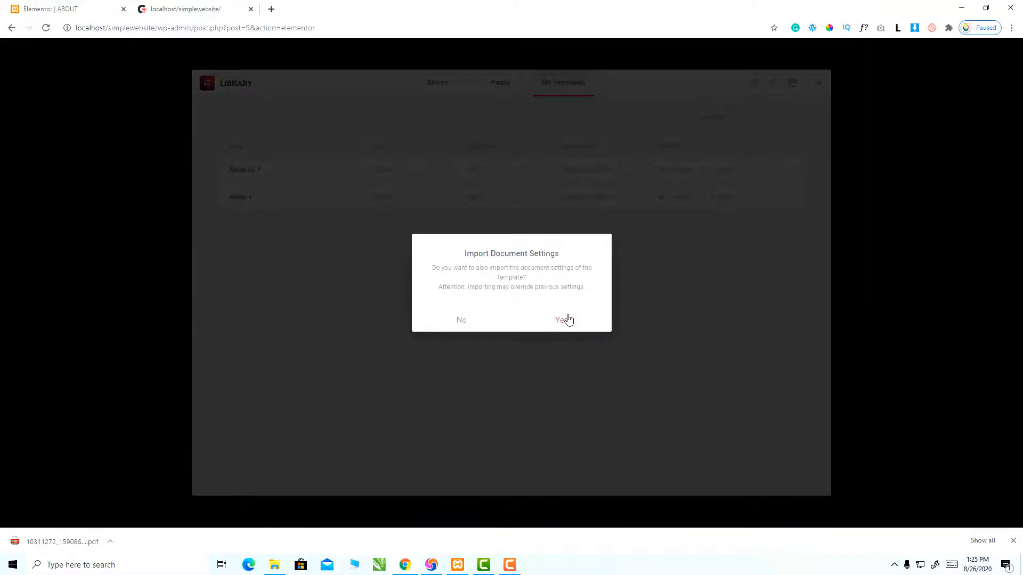
pyautogui.click(566, 320)
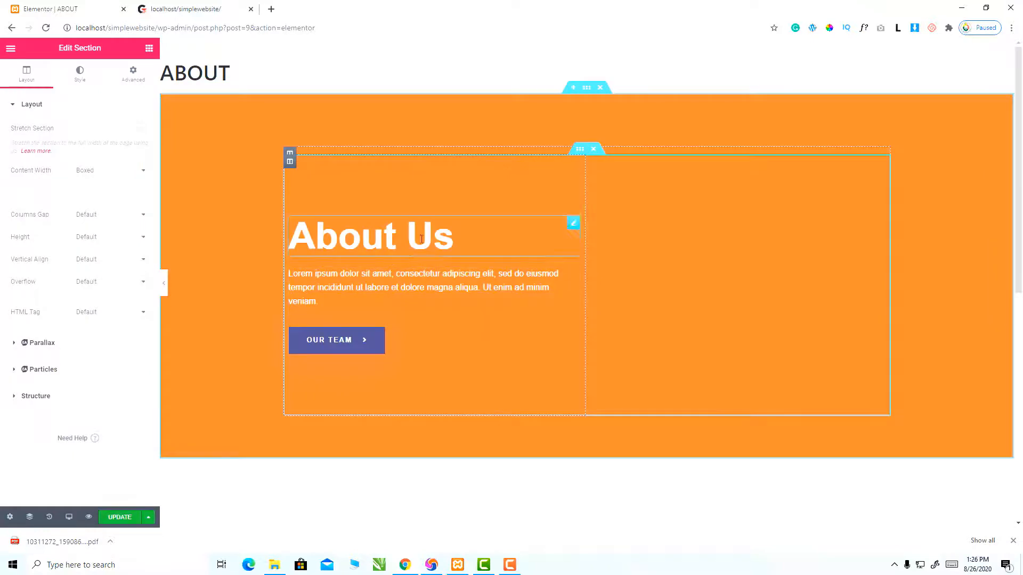
pyautogui.scroll(-10, 426, 264)
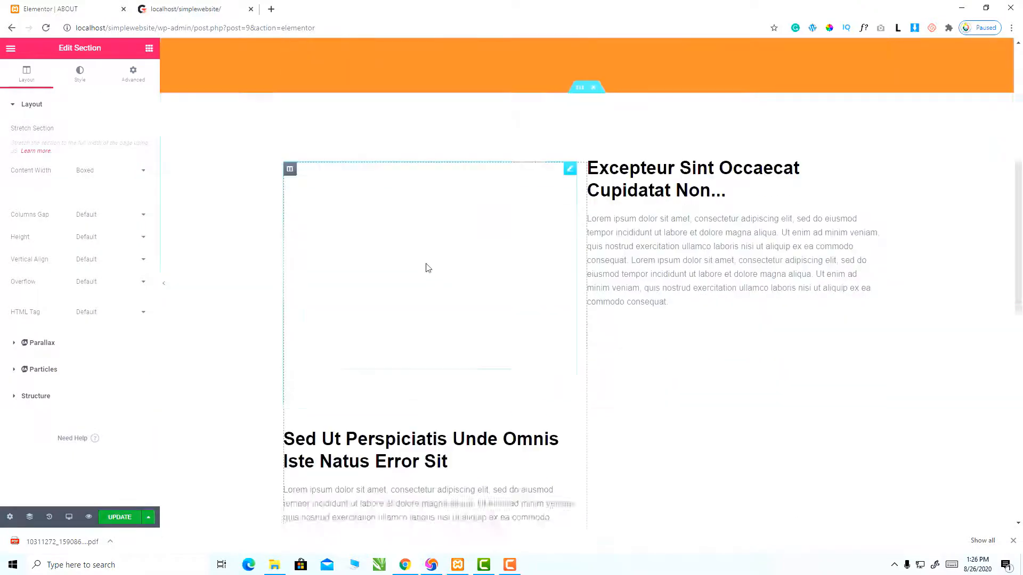
pyautogui.scroll(-7, 427, 266)
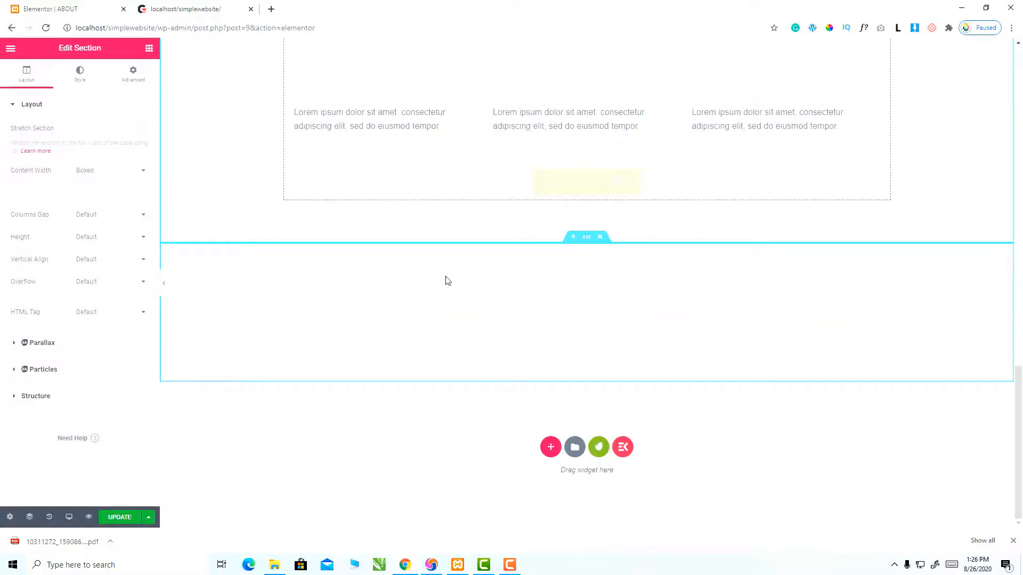
pyautogui.scroll(5, 446, 281)
pyautogui.scroll(8, 446, 281)
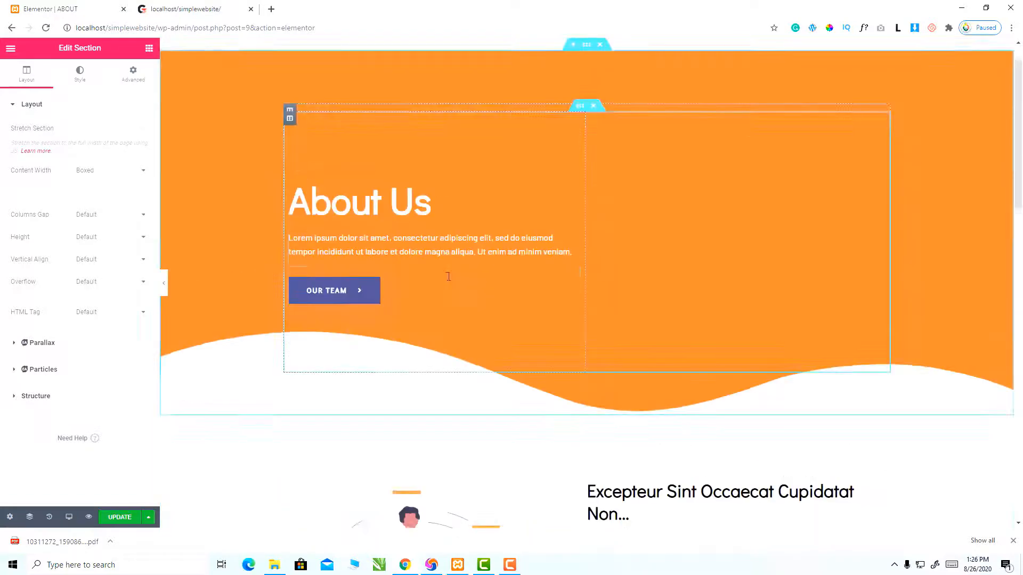
pyautogui.scroll(-10, 448, 277)
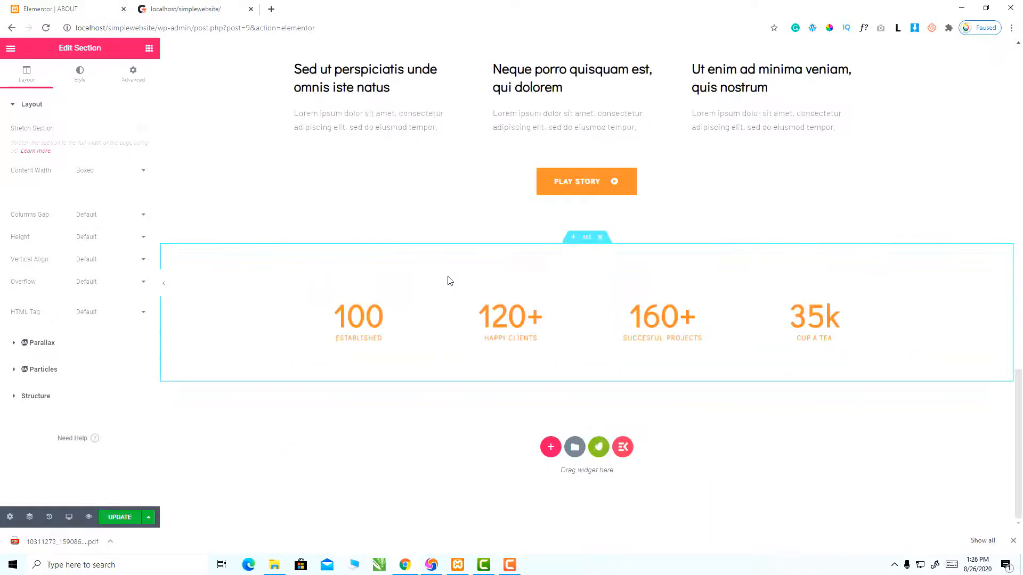
pyautogui.scroll(10, 448, 281)
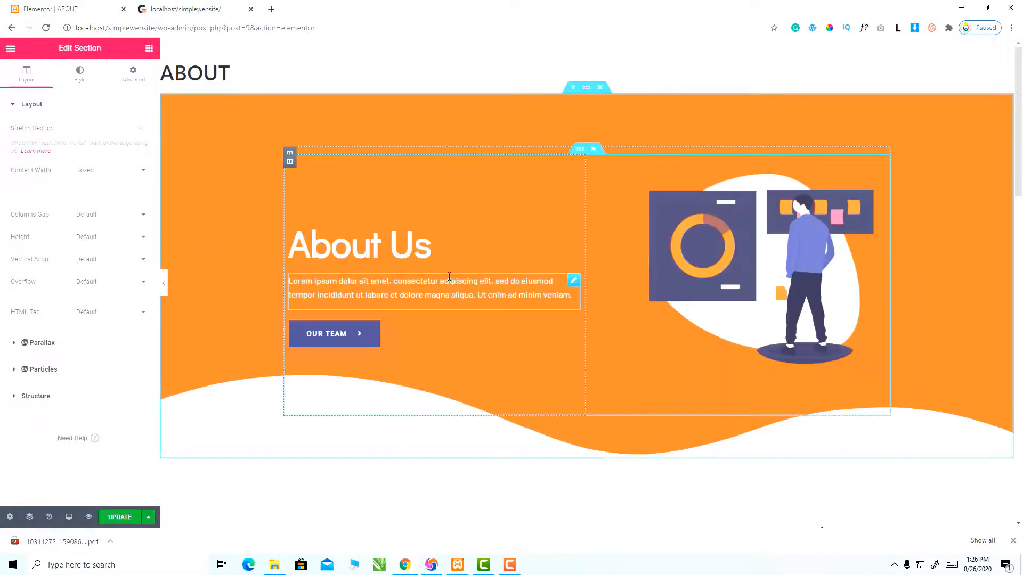
pyautogui.click(10, 517)
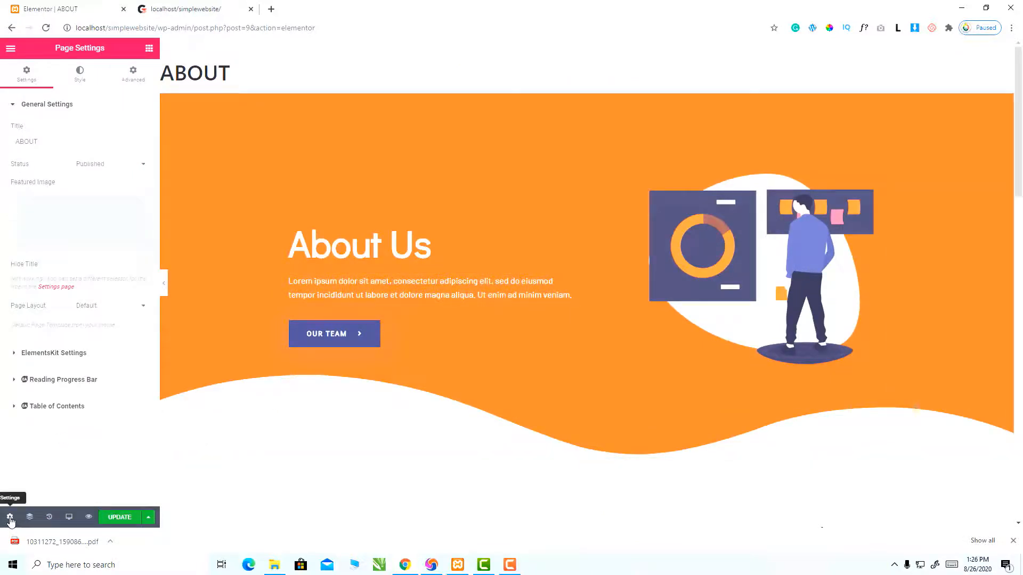
pyautogui.click(144, 309)
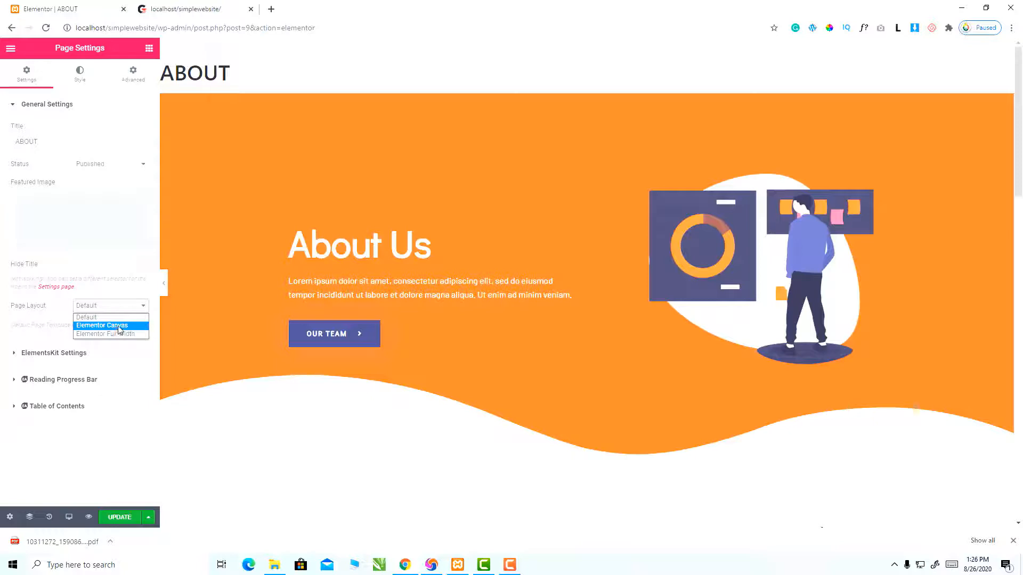
pyautogui.click(119, 330)
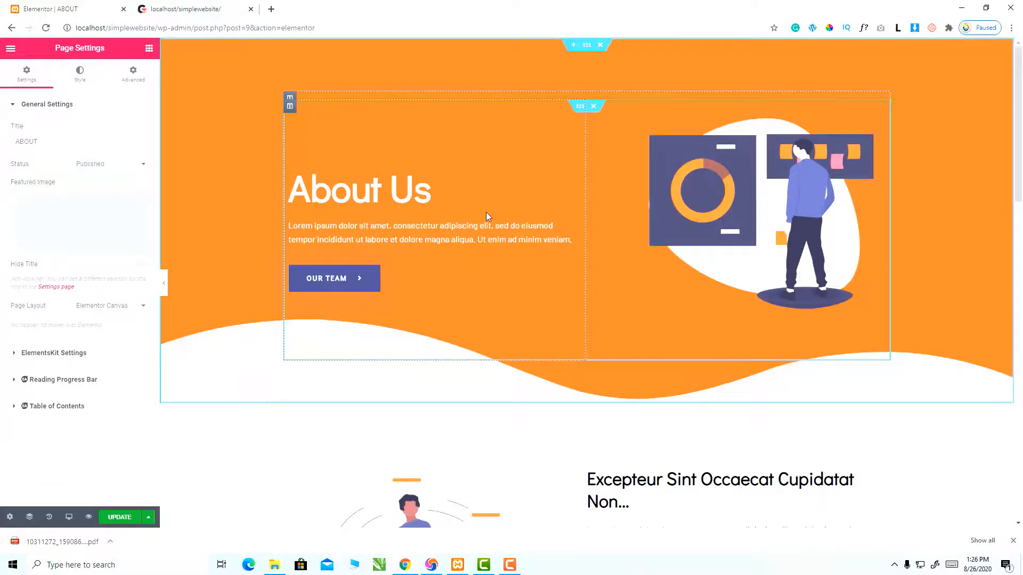
pyautogui.scroll(-12, 680, 293)
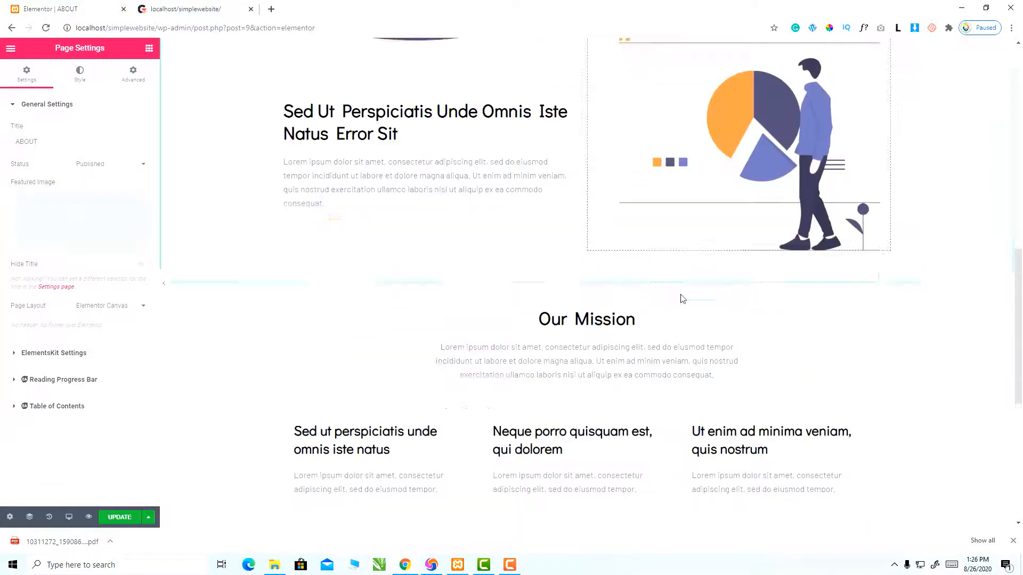
pyautogui.scroll(-8, 680, 297)
pyautogui.scroll(2, 703, 315)
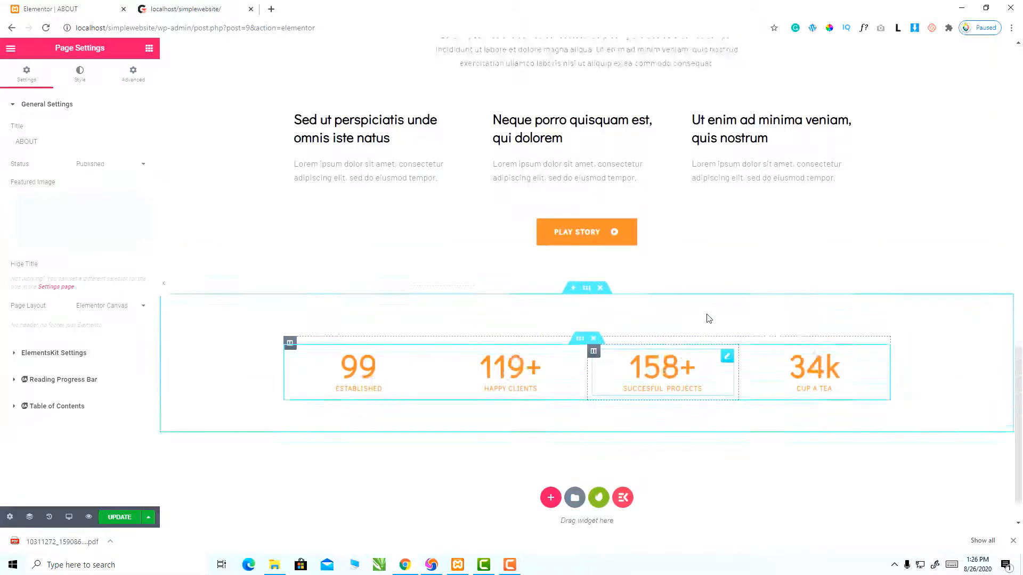
pyautogui.scroll(15, 709, 318)
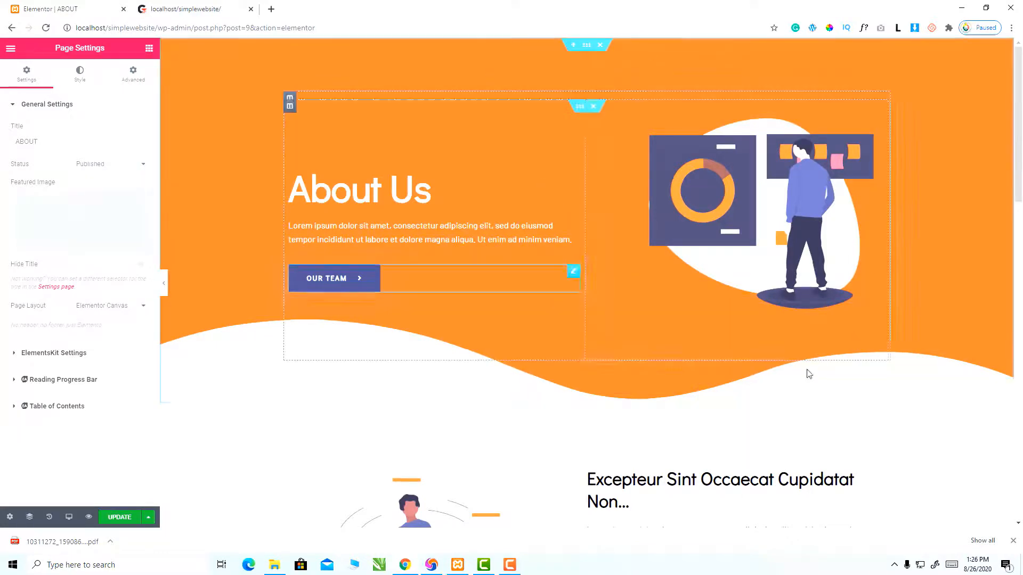
# Step: Switch the About Us hero background to the cyan preset #0AC6F0
pyautogui.click(587, 47)
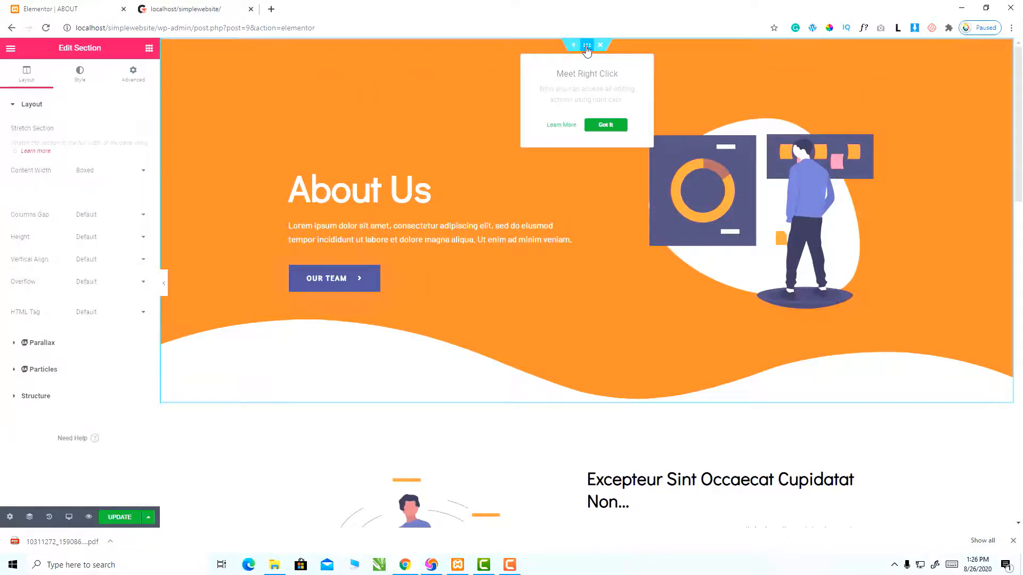
pyautogui.click(82, 76)
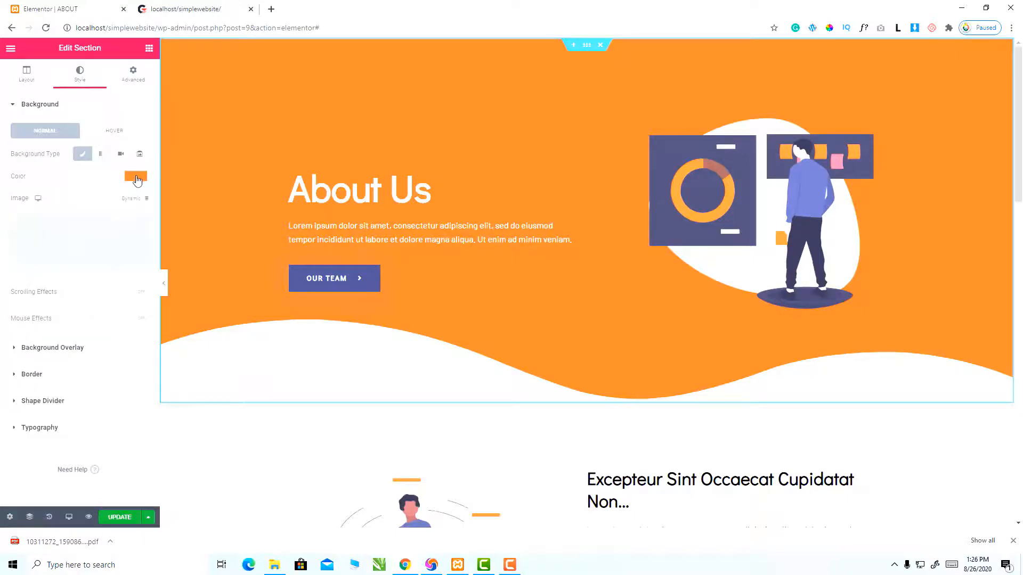
pyautogui.click(135, 177)
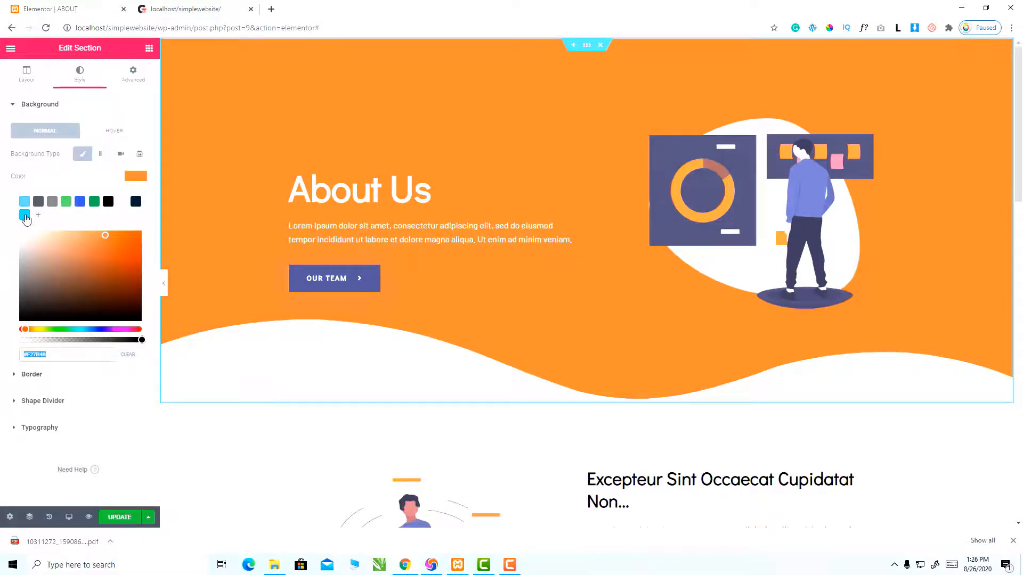
pyautogui.click(25, 215)
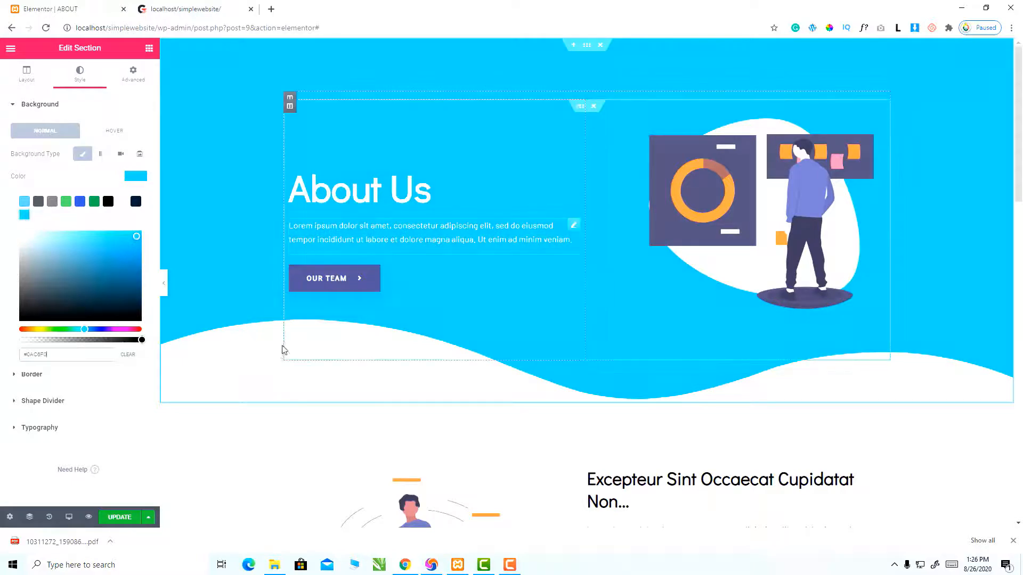
# Step: Save the ABOUT page changes with UPDATE
pyautogui.click(119, 517)
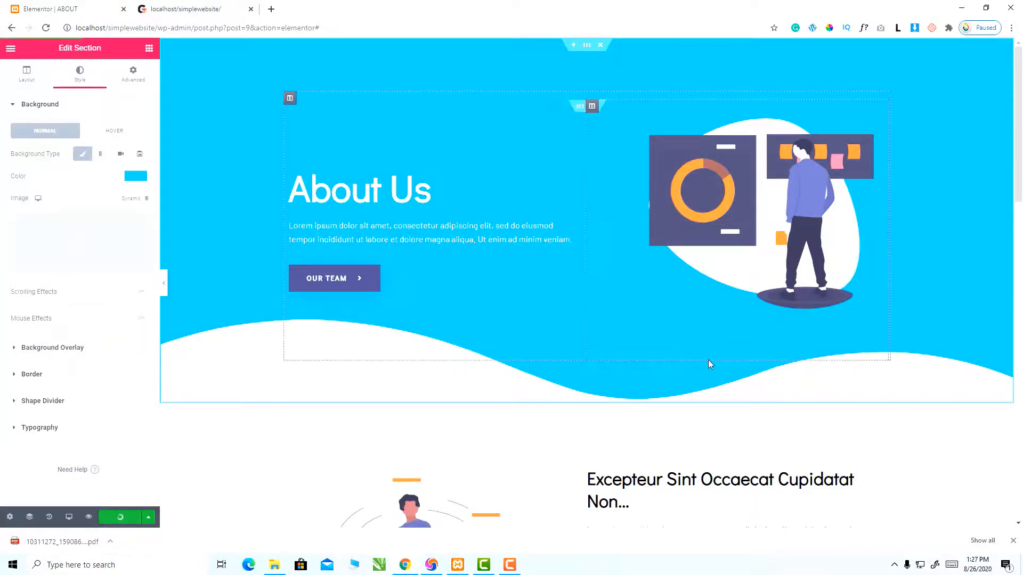
pyautogui.scroll(-5, 714, 356)
pyautogui.scroll(-14, 717, 352)
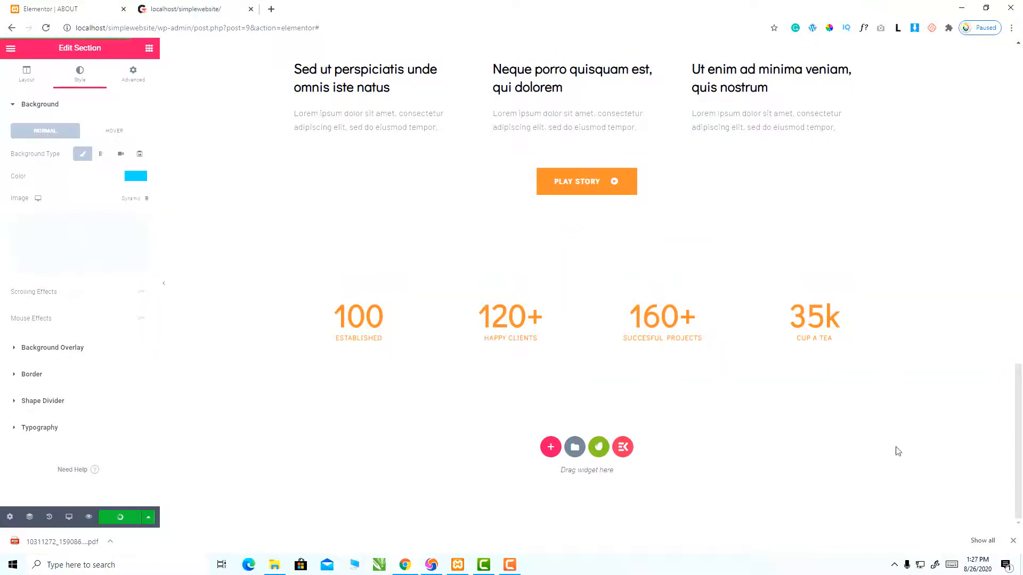
pyautogui.scroll(1, 804, 357)
pyautogui.scroll(18, 804, 357)
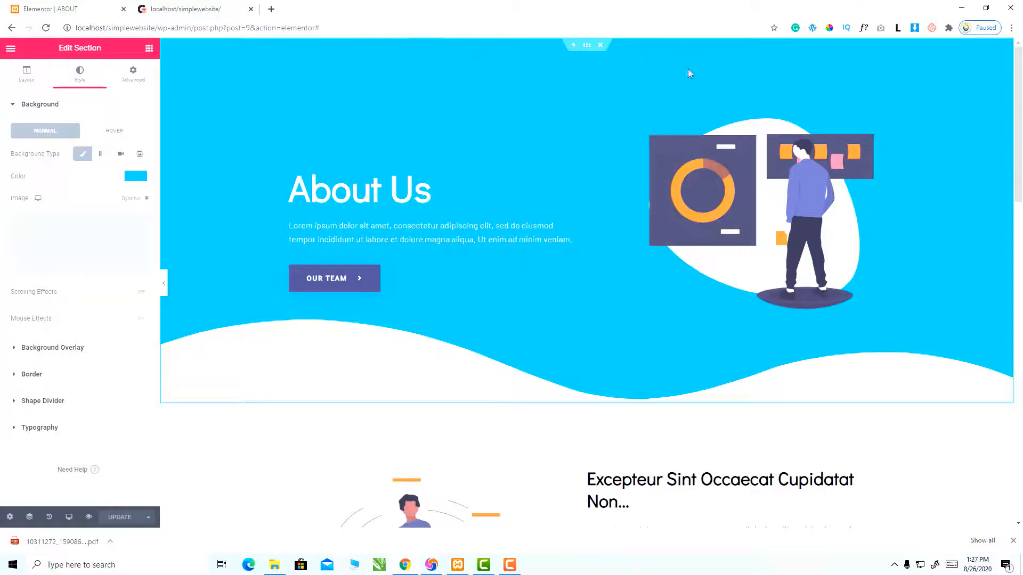
pyautogui.scroll(-15, 745, 82)
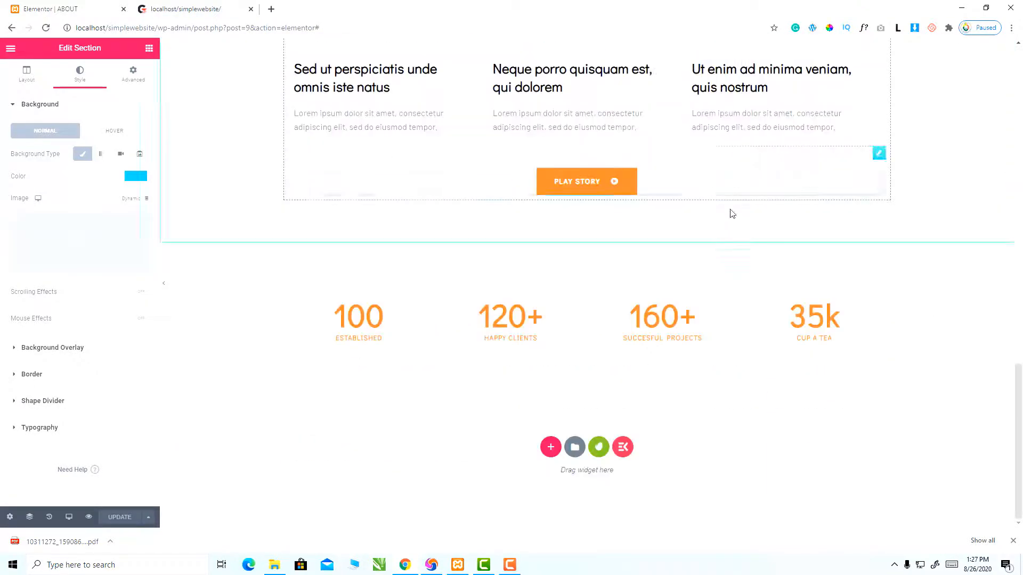
pyautogui.click(513, 568)
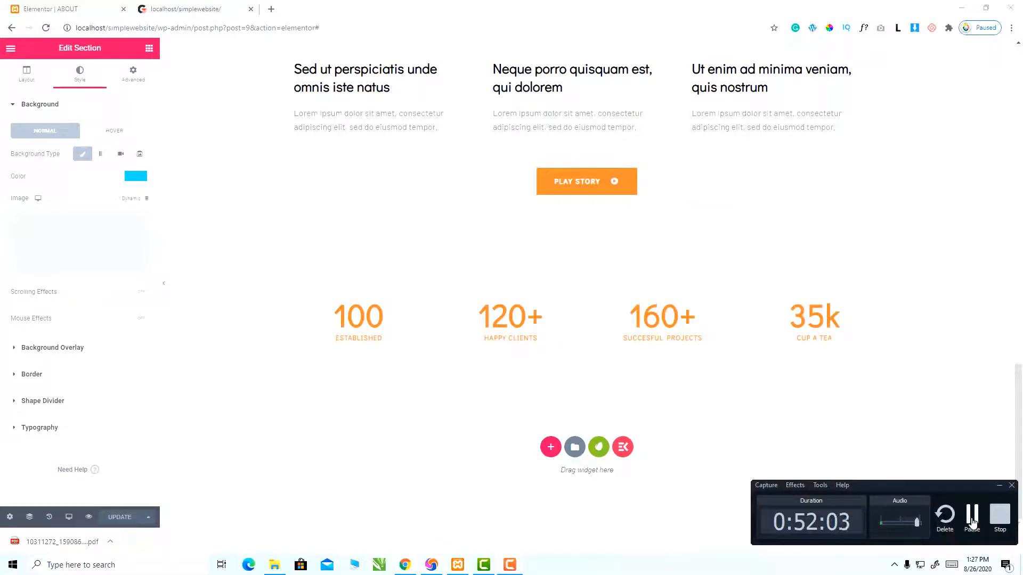
pyautogui.click(973, 520)
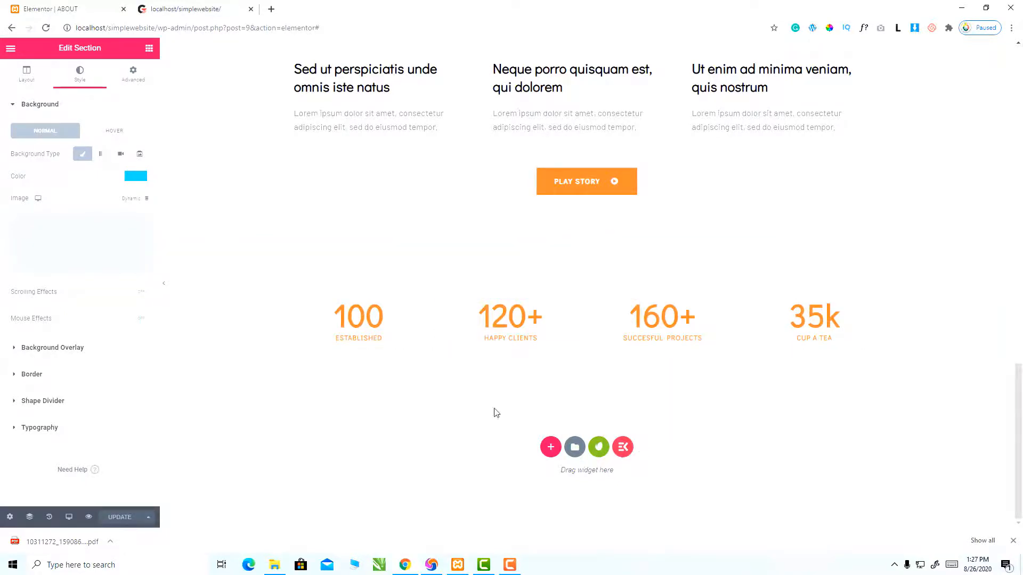
pyautogui.scroll(10, 669, 356)
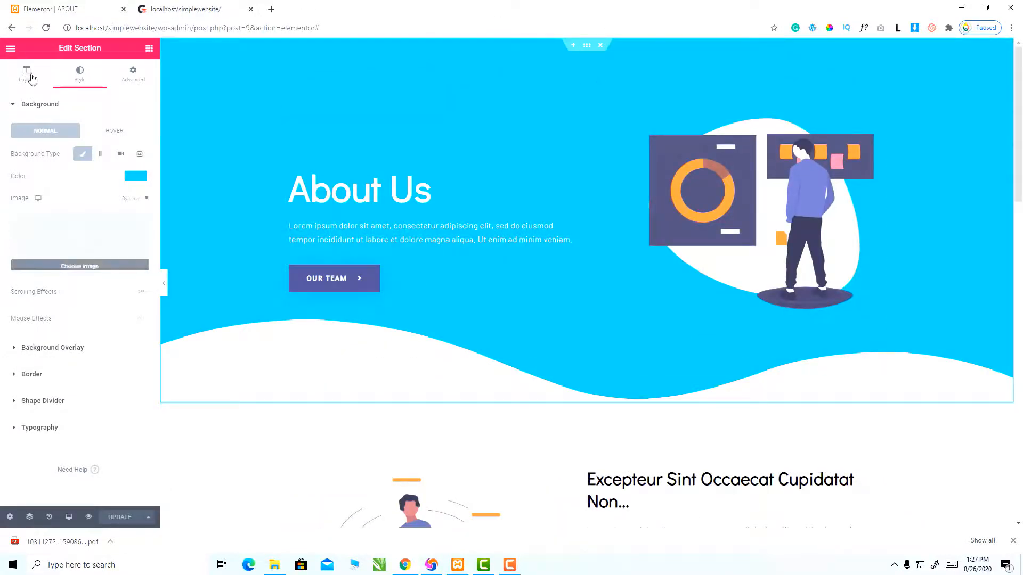
# Step: Exit Elementor to the WordPress dashboard and reopen the HOME page from All Pages
pyautogui.click(10, 51)
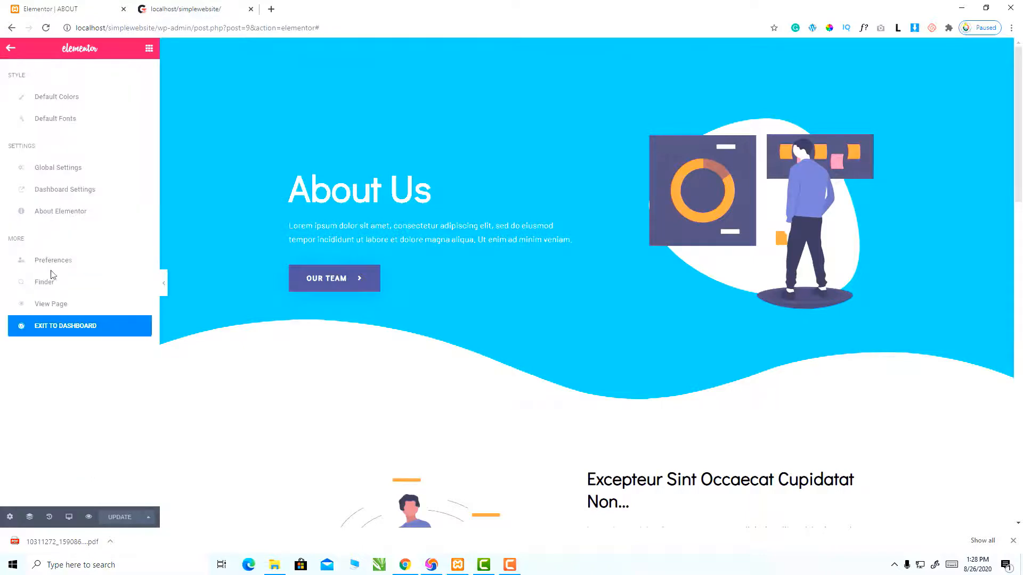
pyautogui.click(74, 326)
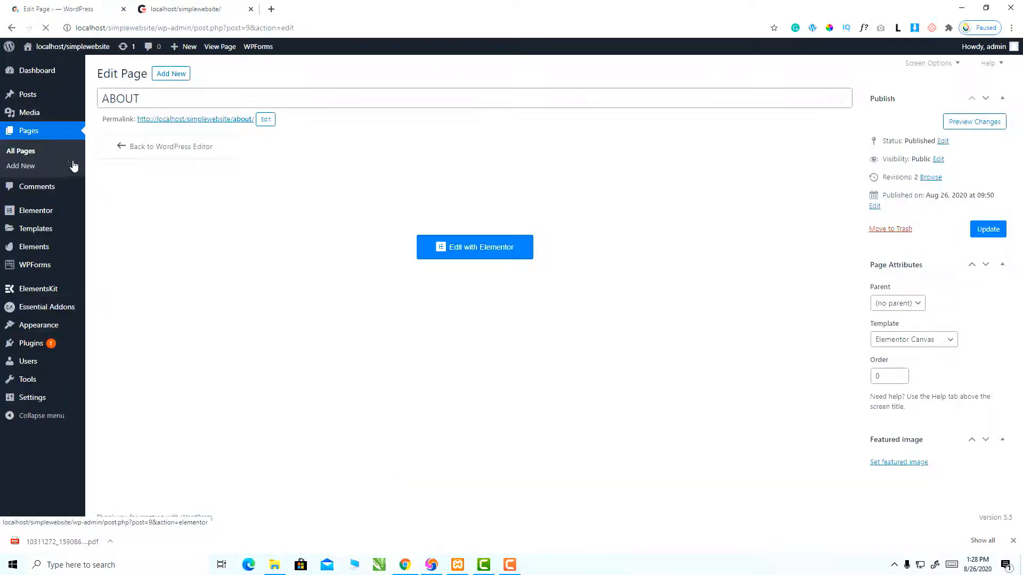
pyautogui.click(22, 153)
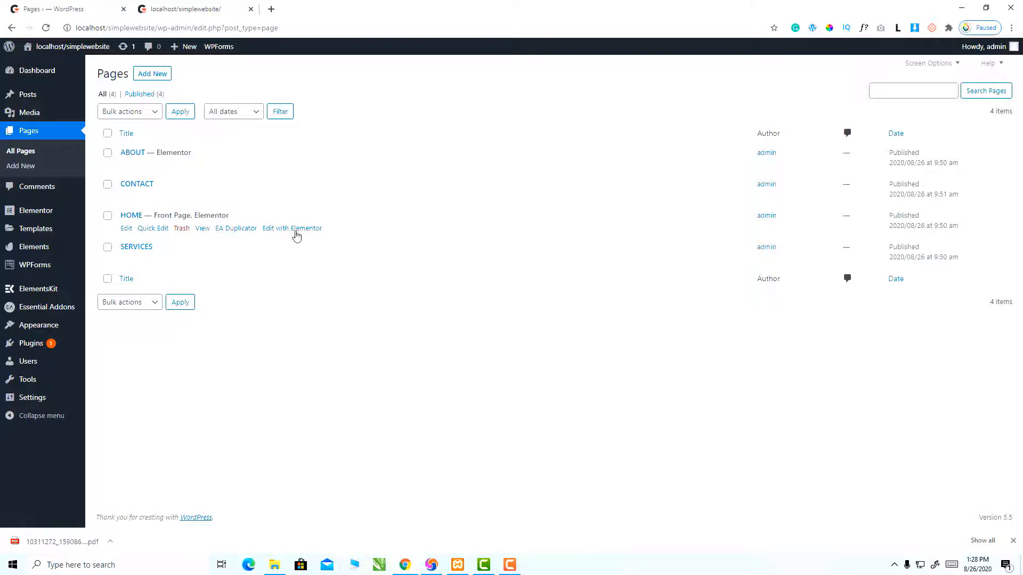
pyautogui.click(304, 235)
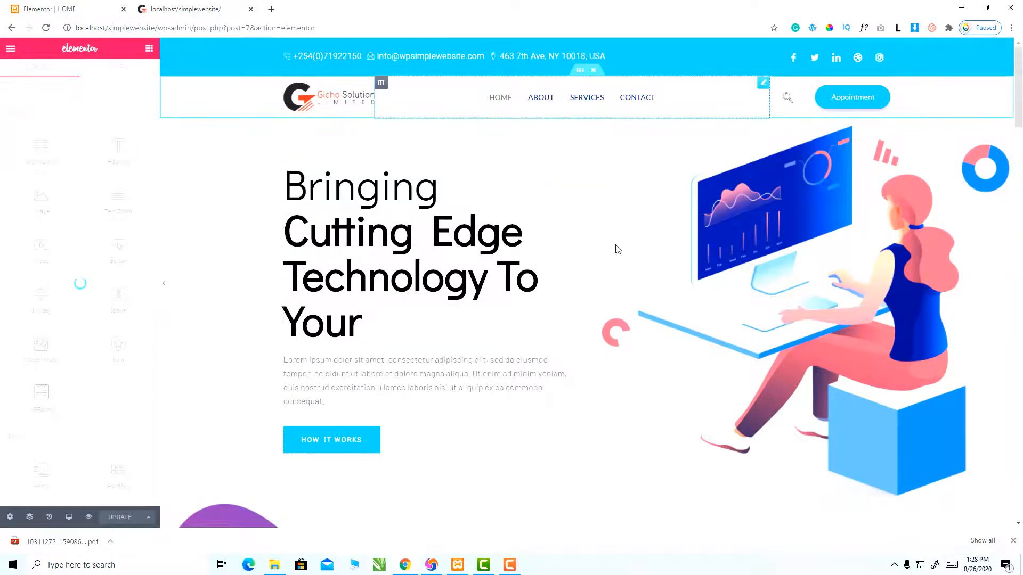
pyautogui.scroll(-20, 611, 332)
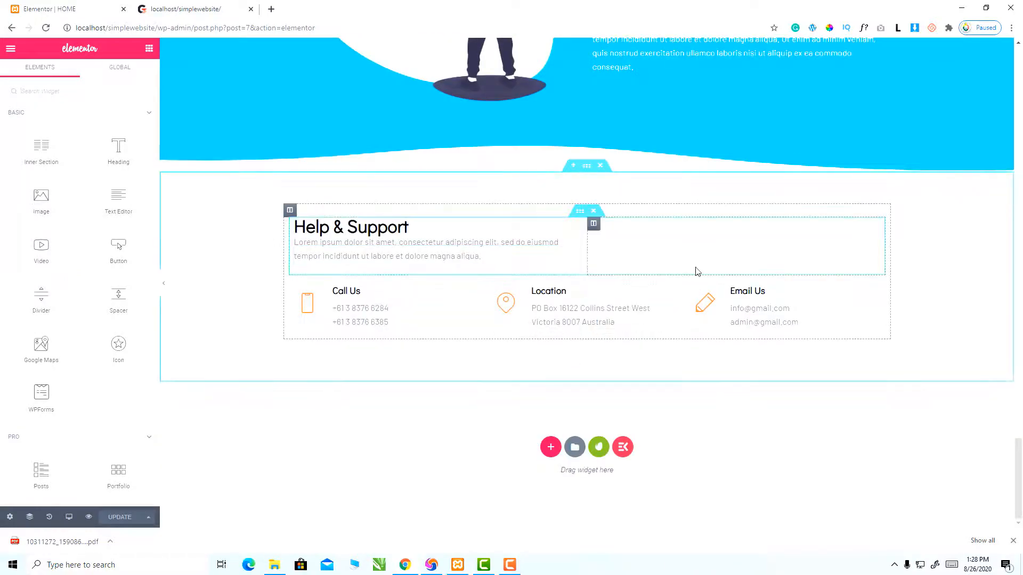
pyautogui.scroll(5, 696, 269)
pyautogui.scroll(15, 668, 261)
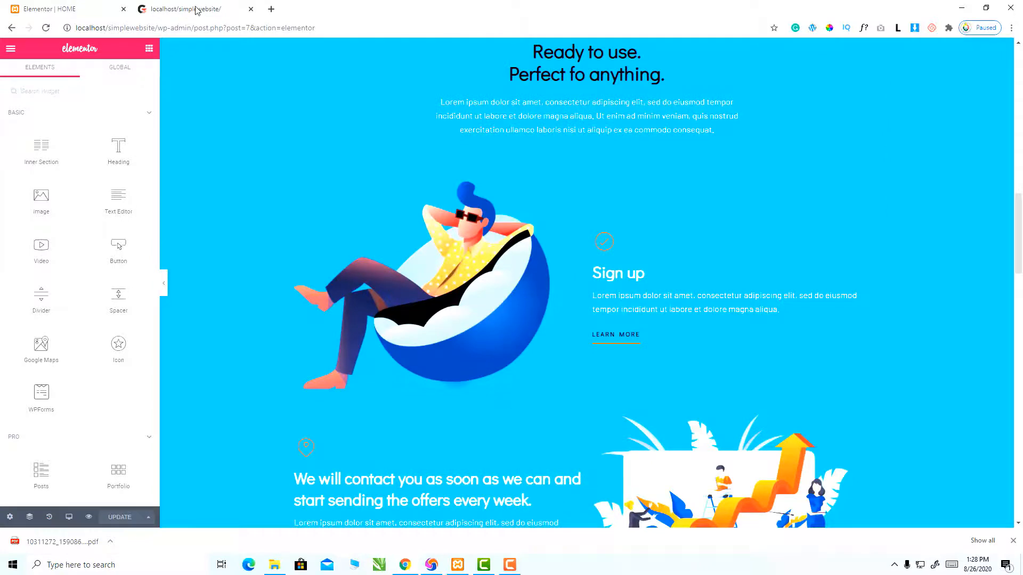
pyautogui.click(196, 9)
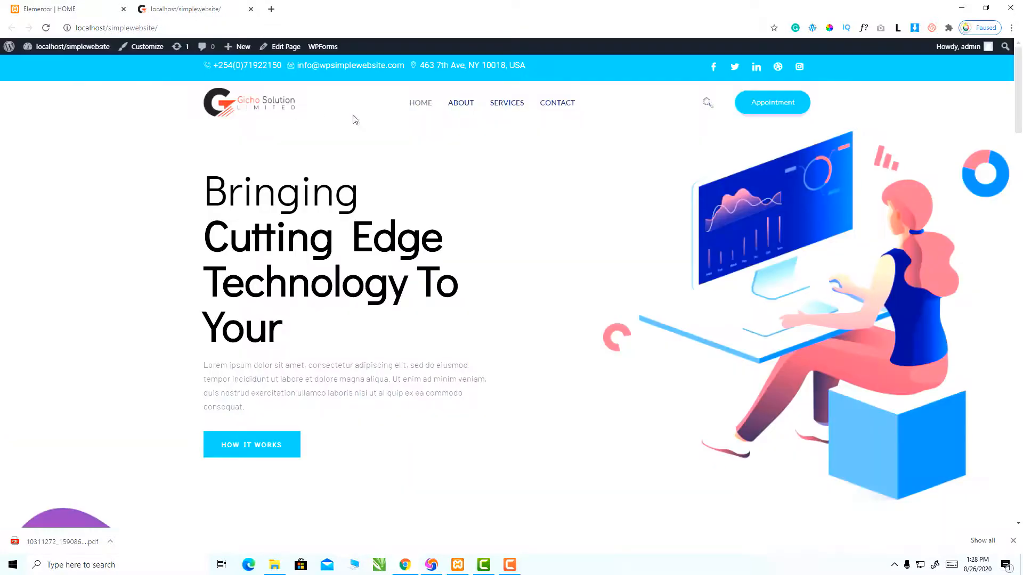
pyautogui.click(466, 106)
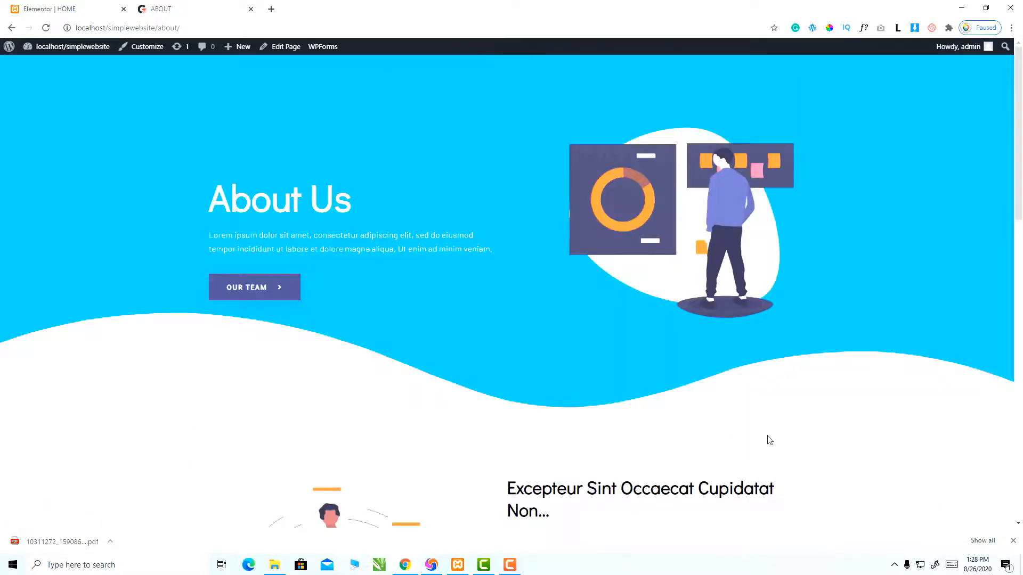
pyautogui.scroll(-15, 769, 440)
pyautogui.scroll(15, 786, 422)
pyautogui.click(73, 13)
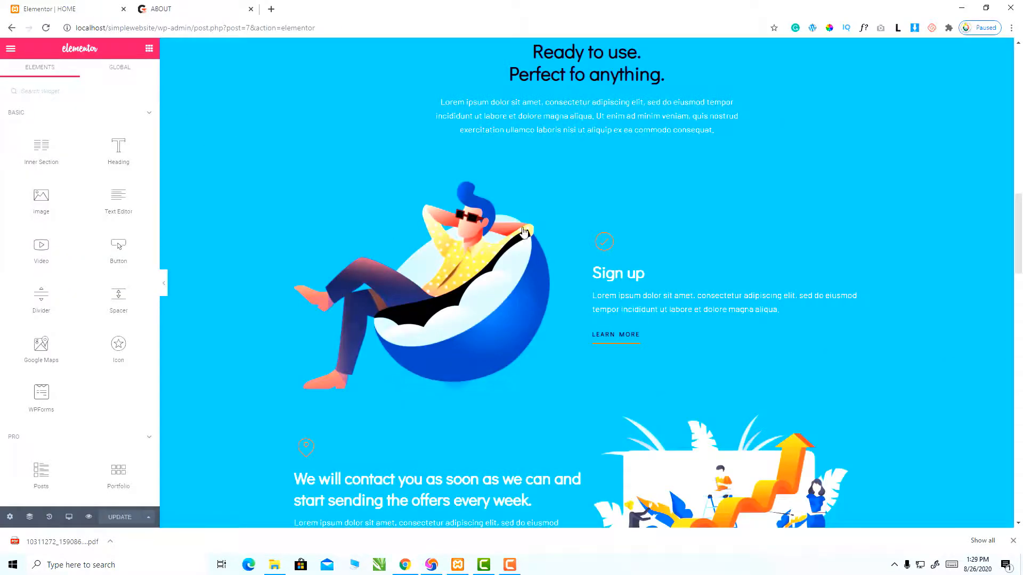
pyautogui.scroll(10, 562, 213)
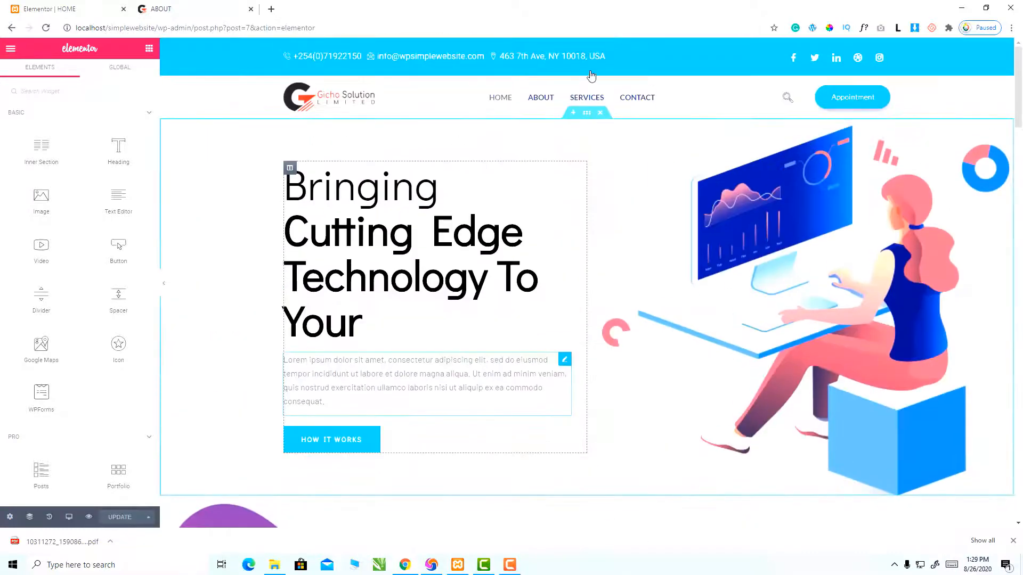
# Step: Save the cyan top contact bar section to the template library as 'TOP'
pyautogui.rightClick(590, 50)
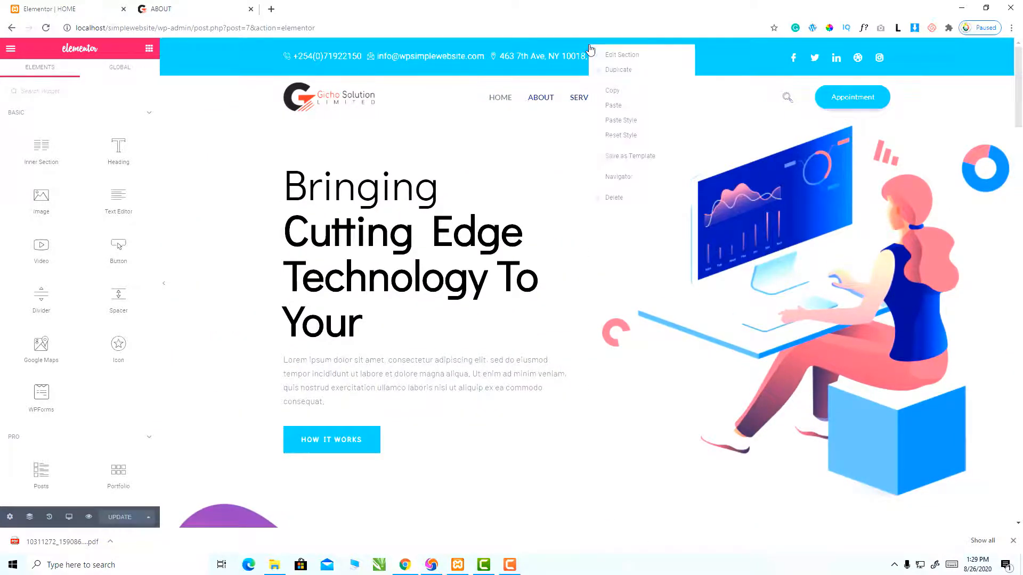
pyautogui.click(628, 156)
pyautogui.click(414, 277)
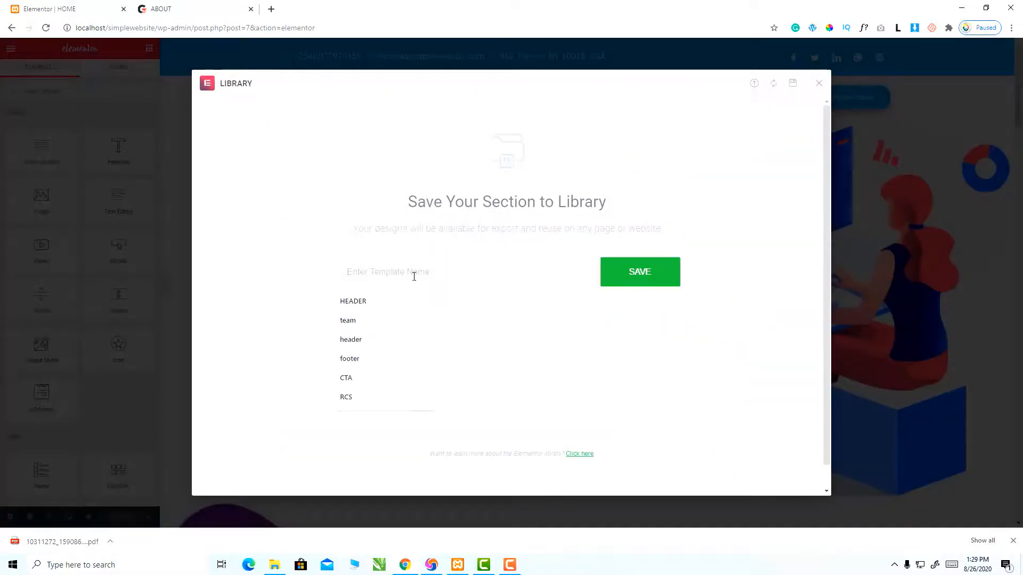
pyautogui.write('top')
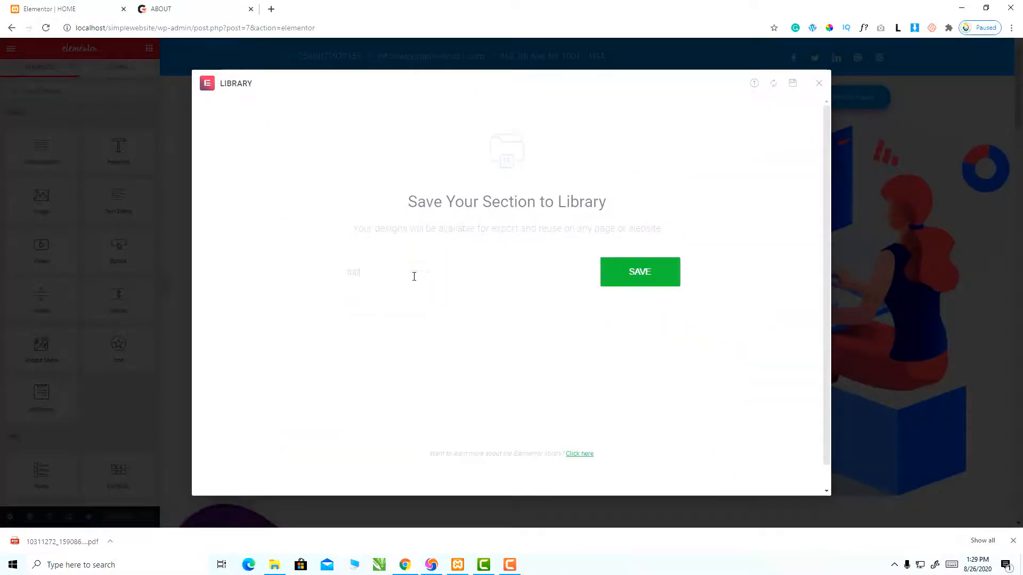
pyautogui.press('BackSpace')
pyautogui.press('BackSpace')
pyautogui.press('BackSpace')
pyautogui.write('TOP')
pyautogui.click(646, 276)
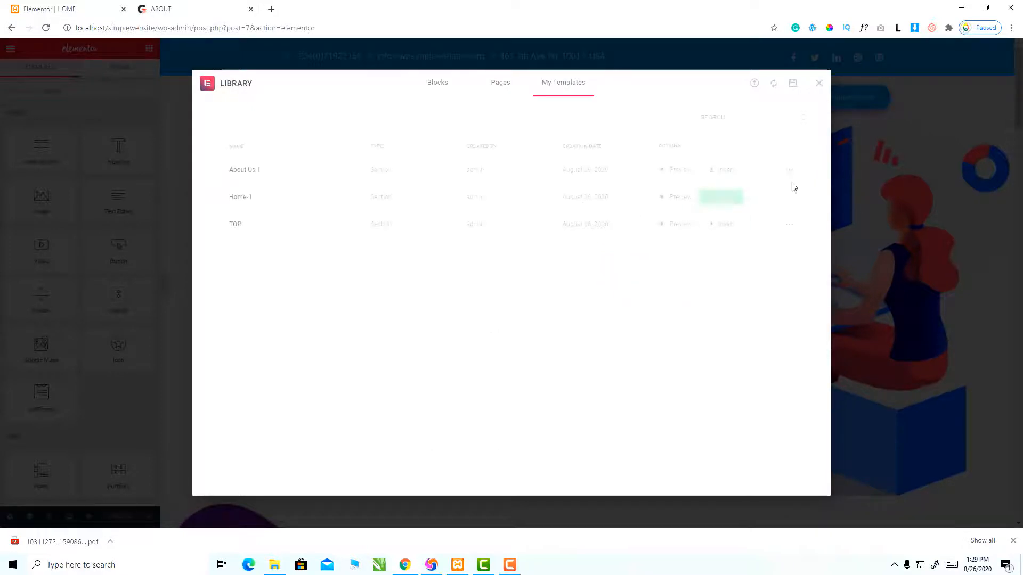
pyautogui.click(819, 84)
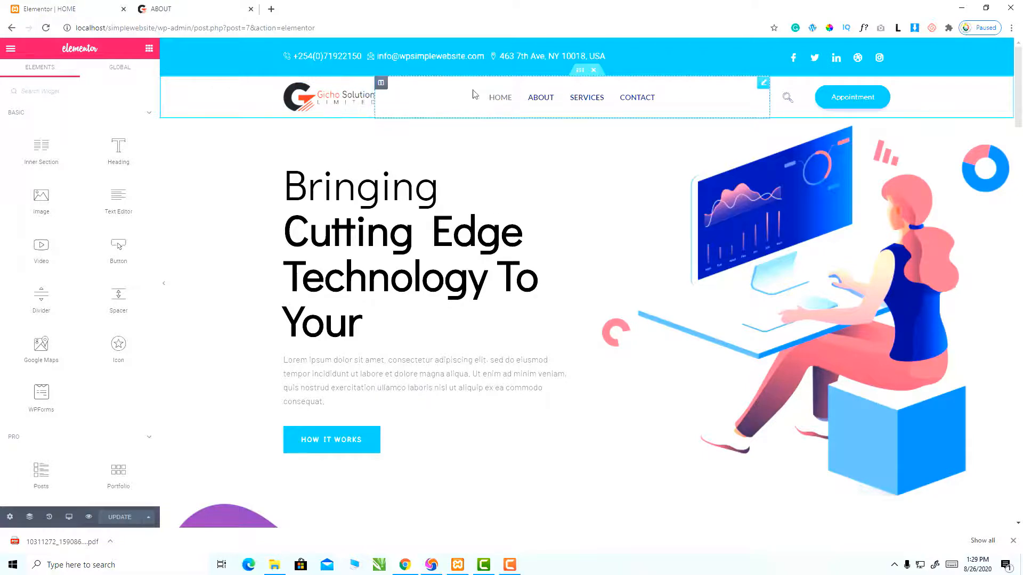
# Step: Save the header section with logo and menu as template 'NAV'
pyautogui.rightClick(581, 75)
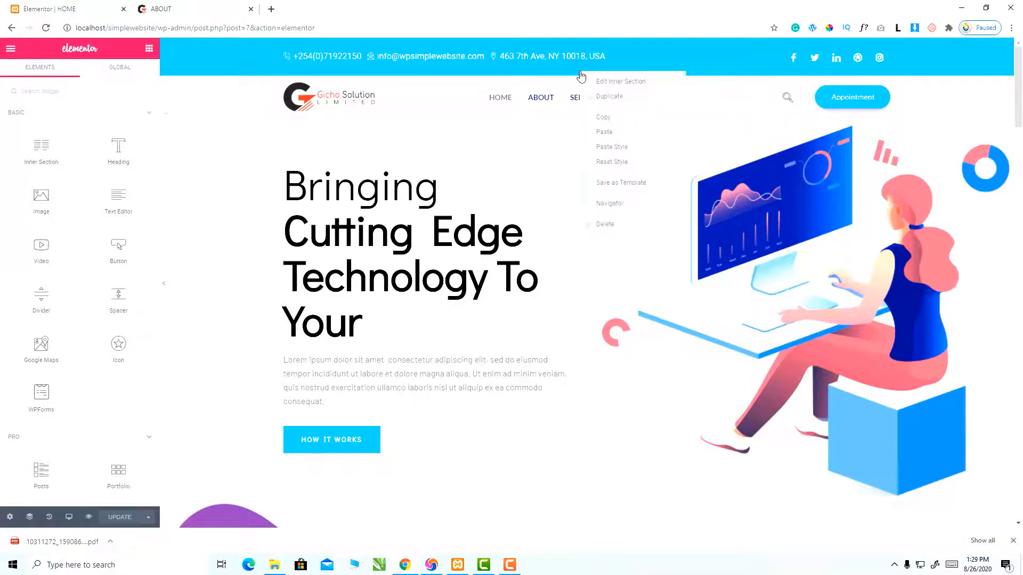
pyautogui.click(625, 185)
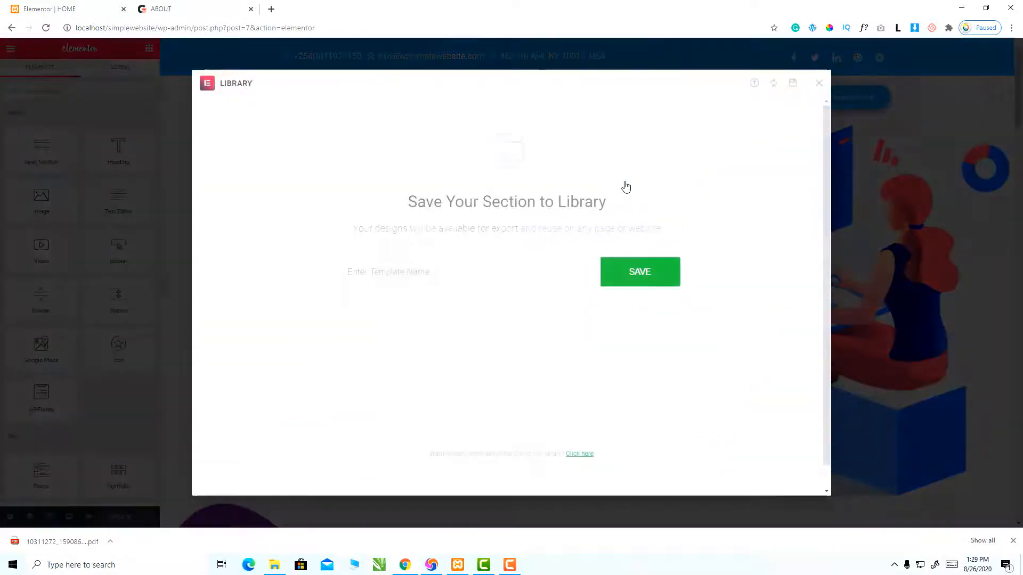
pyautogui.click(410, 271)
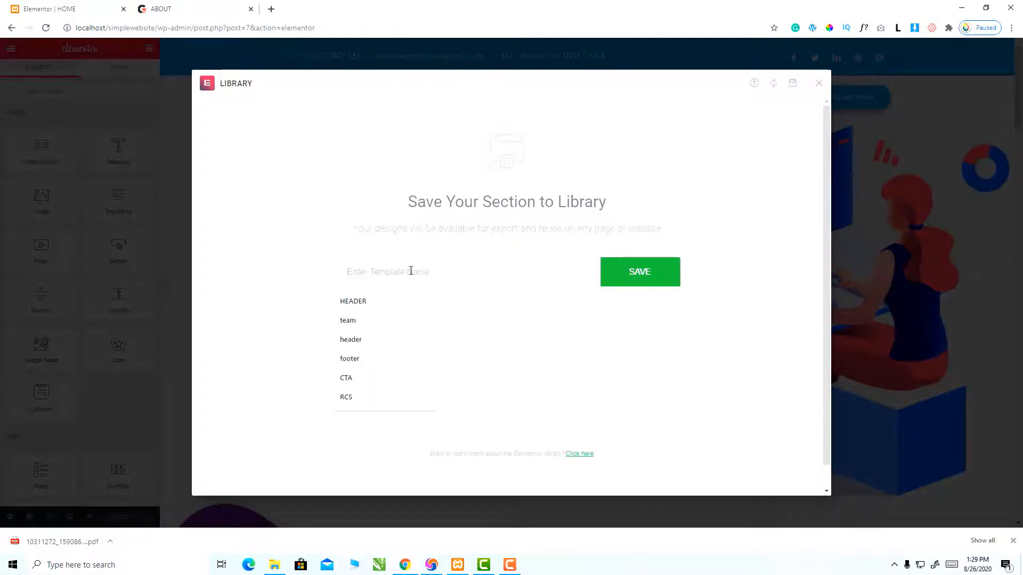
pyautogui.write('NAVI')
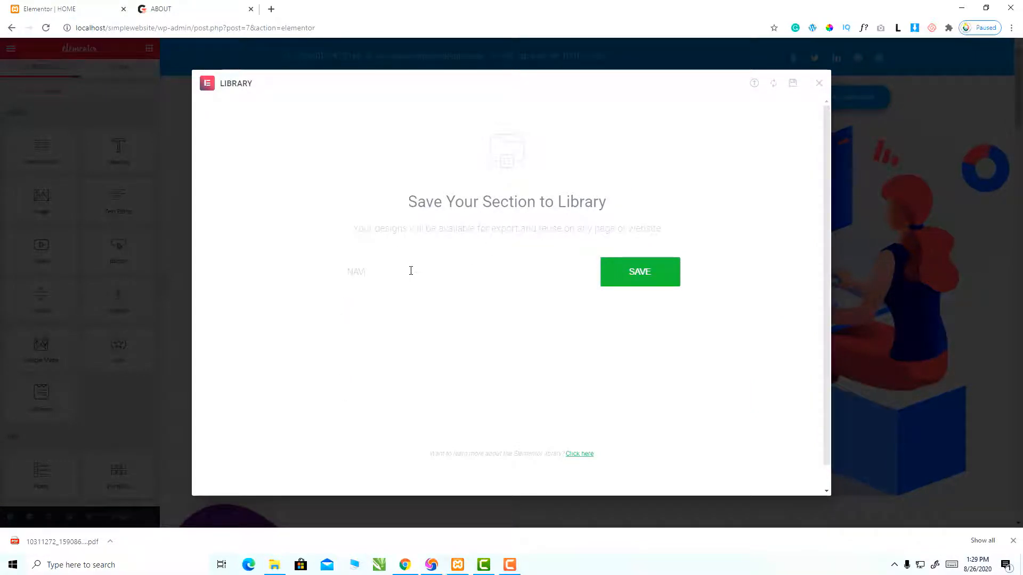
pyautogui.click(643, 273)
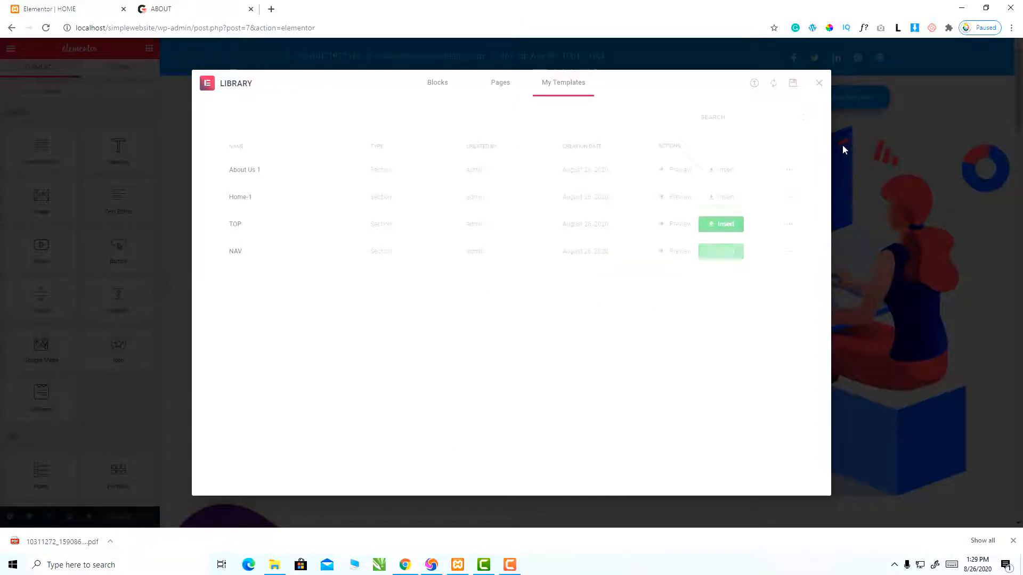
pyautogui.click(819, 85)
# Step: Save the Help & Support section further down the page as template 'FOOTER'
pyautogui.scroll(-20, 624, 275)
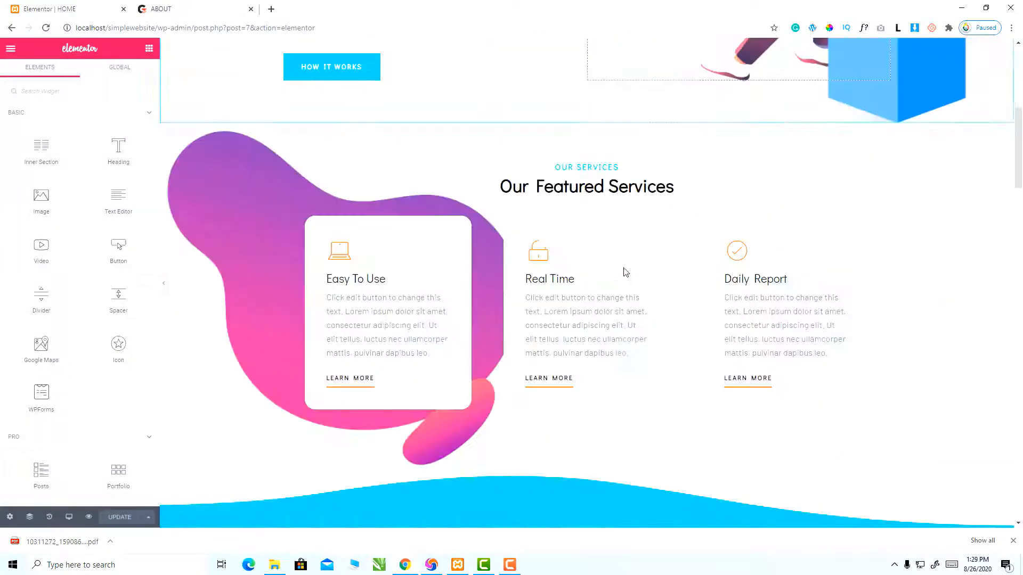
pyautogui.scroll(-15, 618, 275)
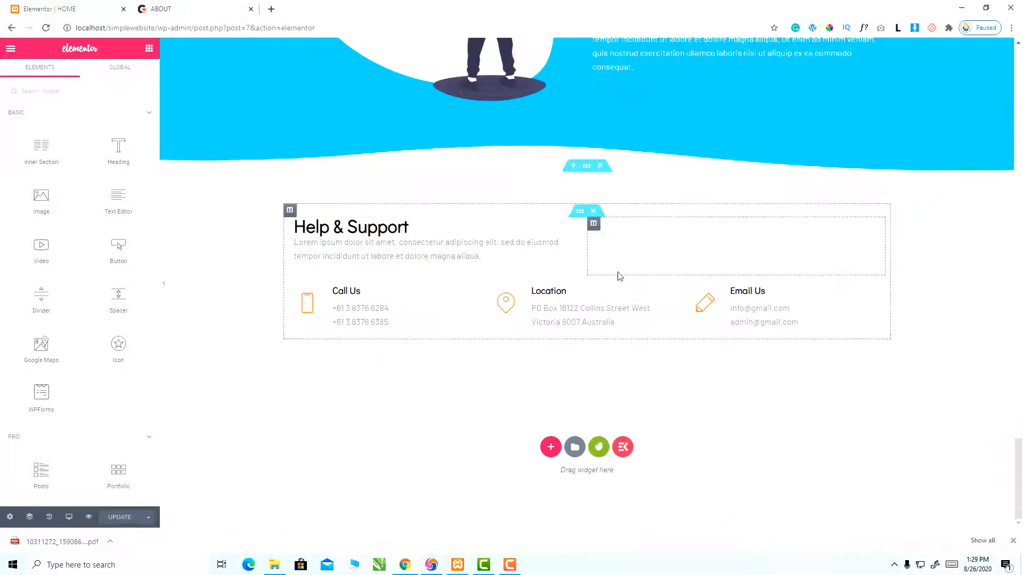
pyautogui.rightClick(587, 168)
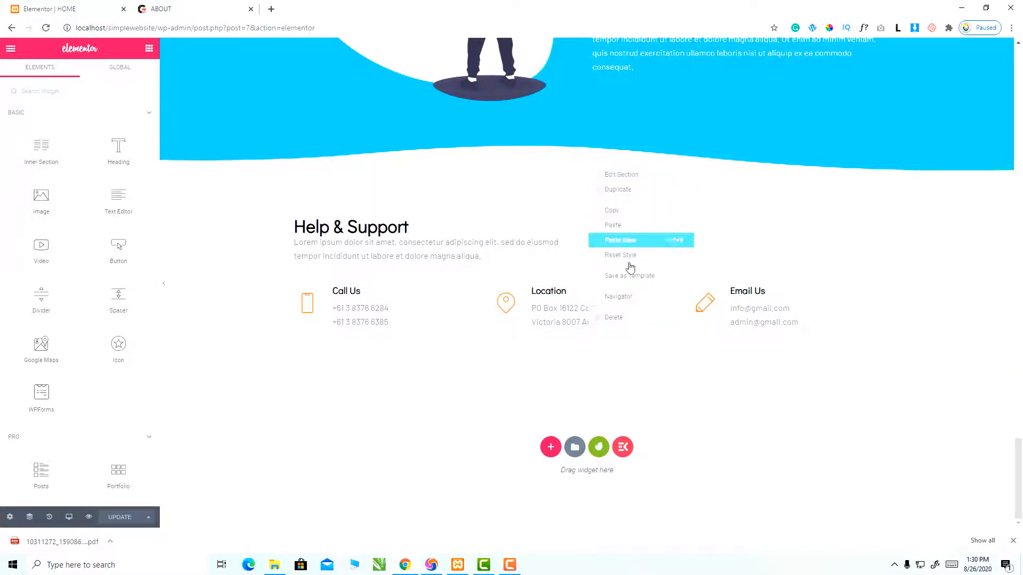
pyautogui.click(637, 277)
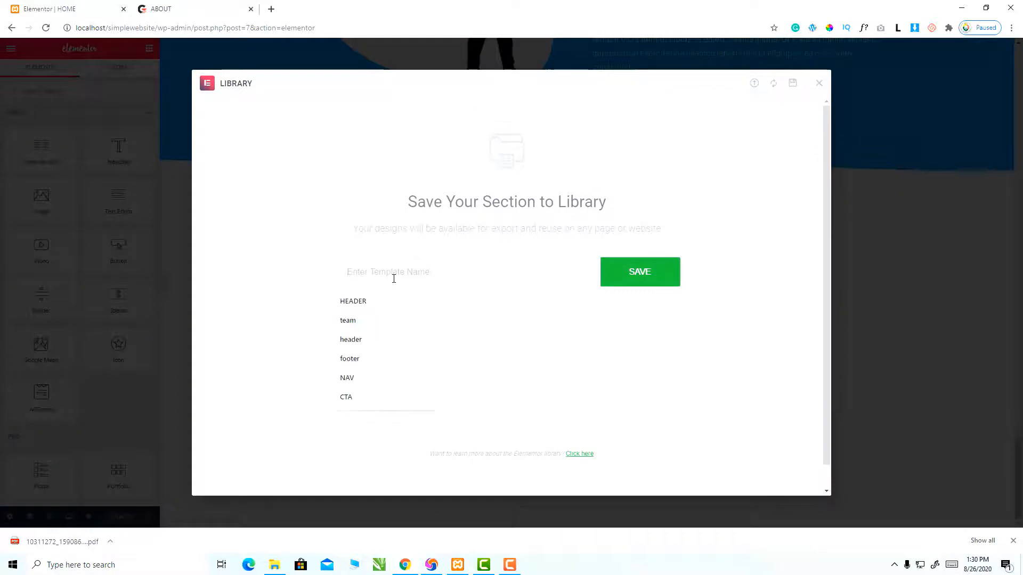
pyautogui.write('FOOTER')
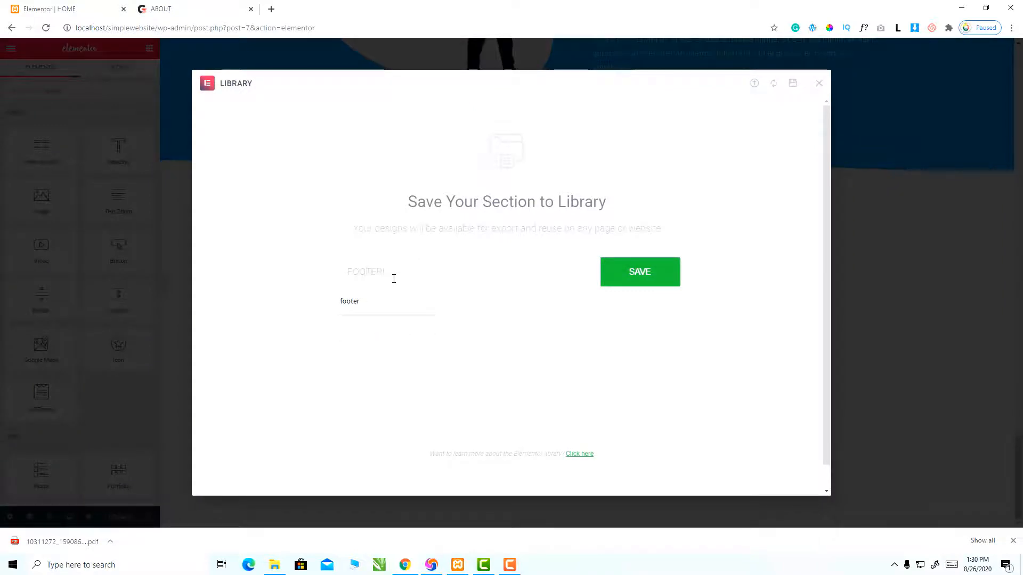
pyautogui.click(633, 274)
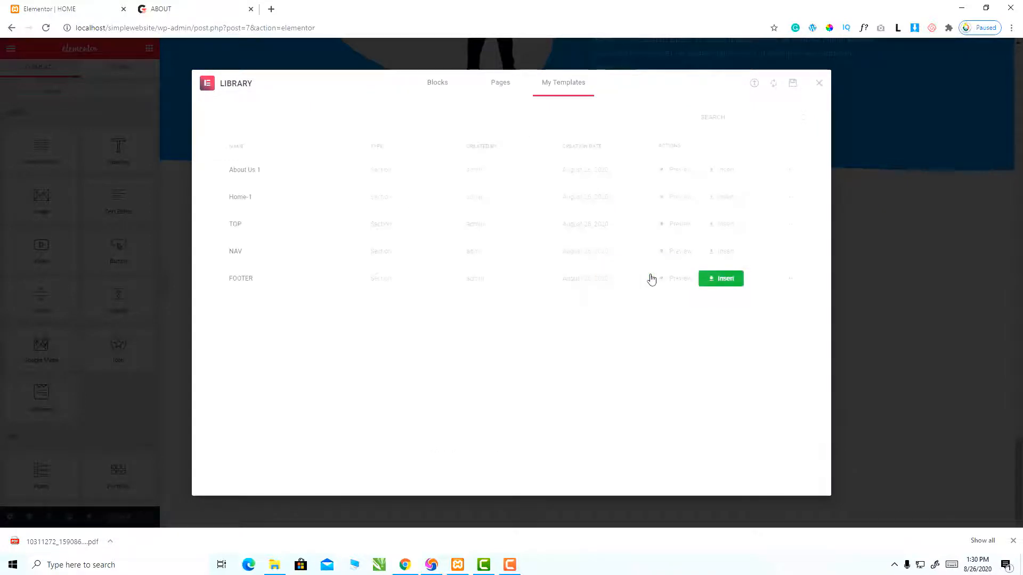
pyautogui.click(818, 83)
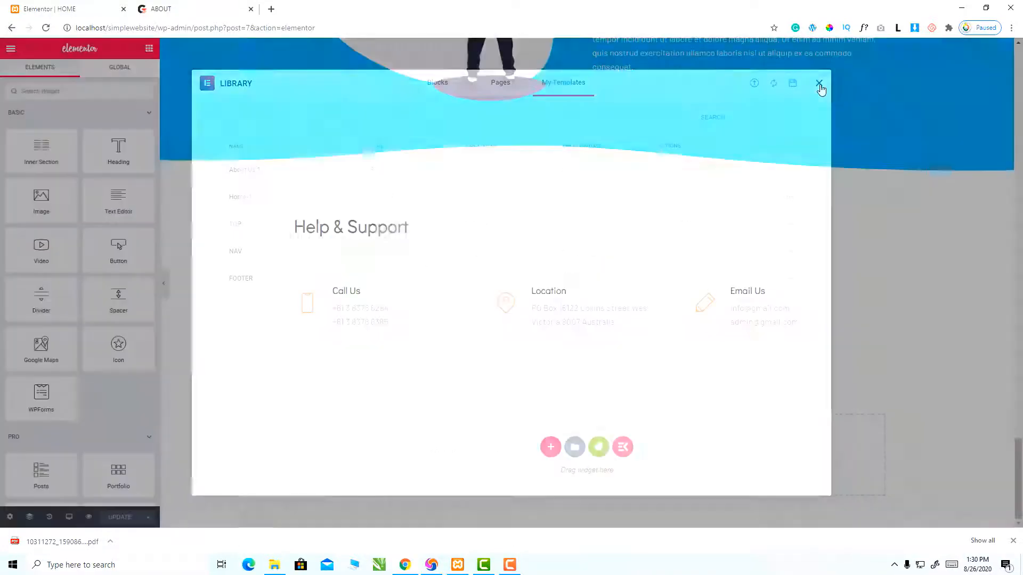
# Step: Open the ABOUT page in the Elementor editor
pyautogui.click(194, 13)
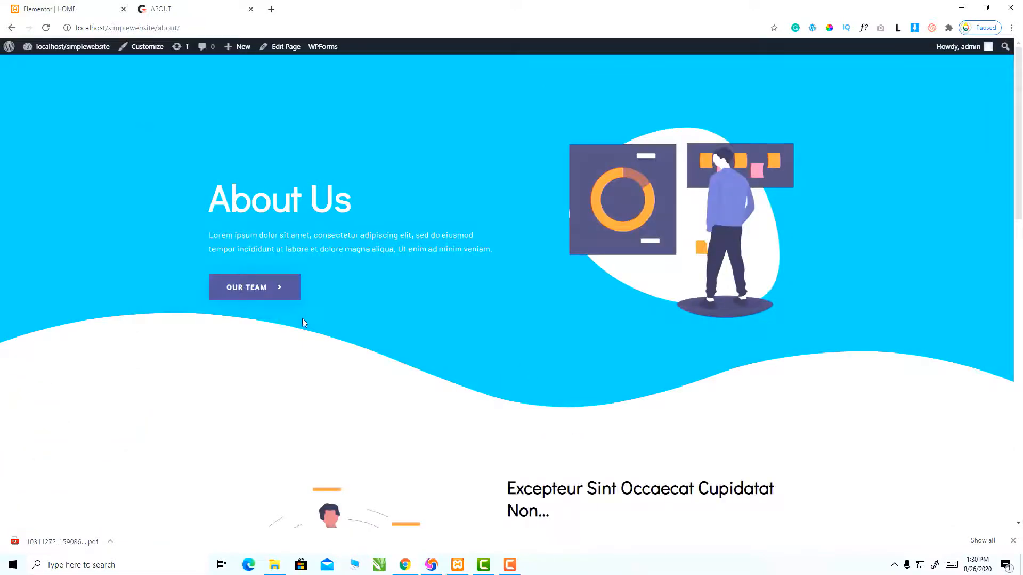
pyautogui.click(288, 49)
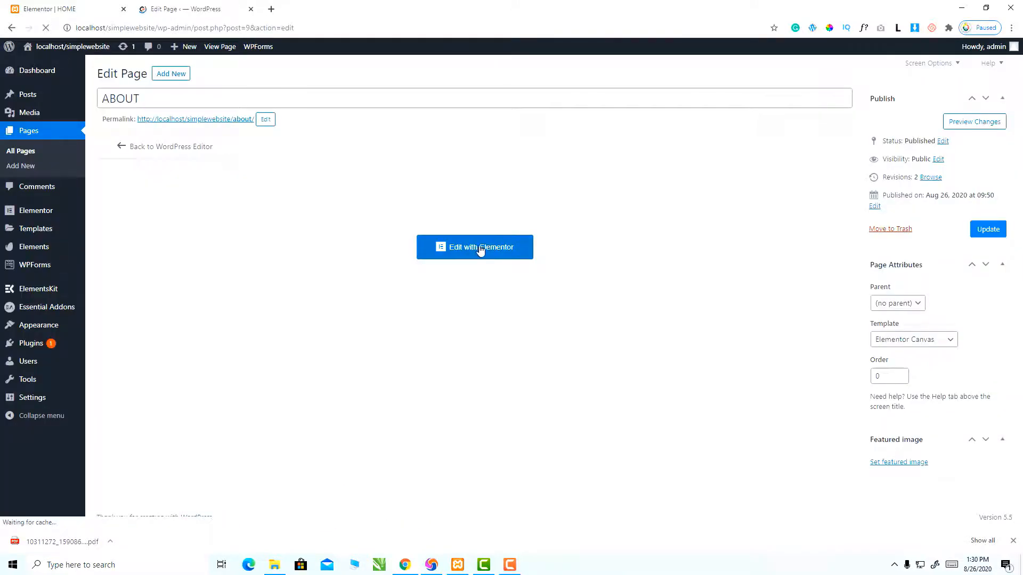
pyautogui.click(479, 251)
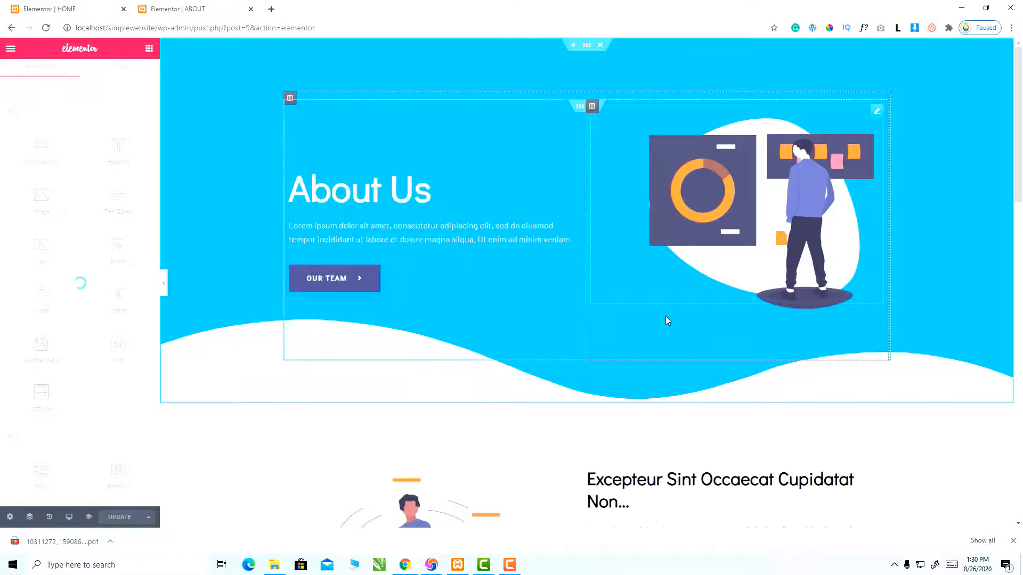
pyautogui.scroll(-10, 625, 464)
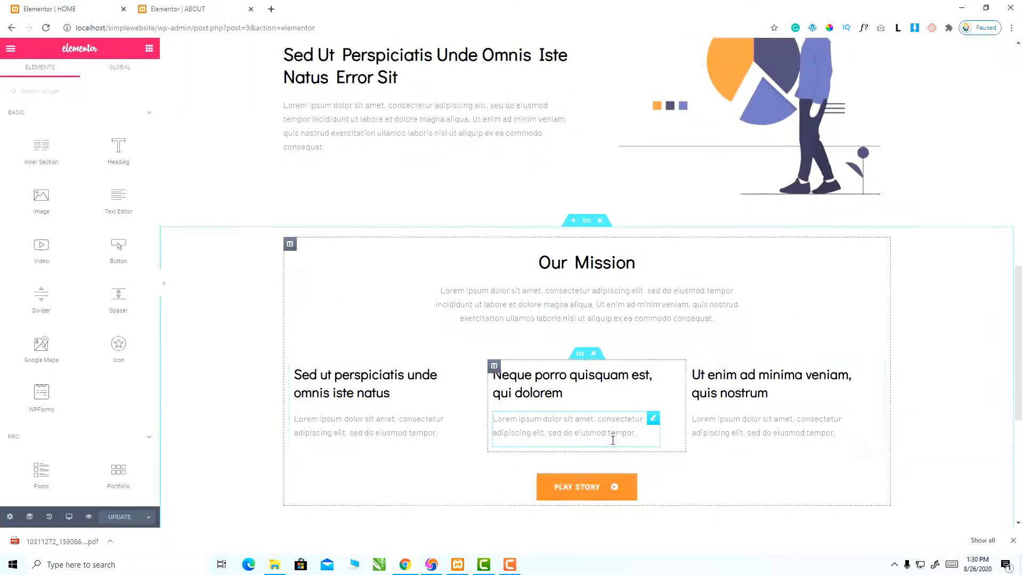
pyautogui.scroll(-6, 613, 440)
pyautogui.scroll(13, 615, 426)
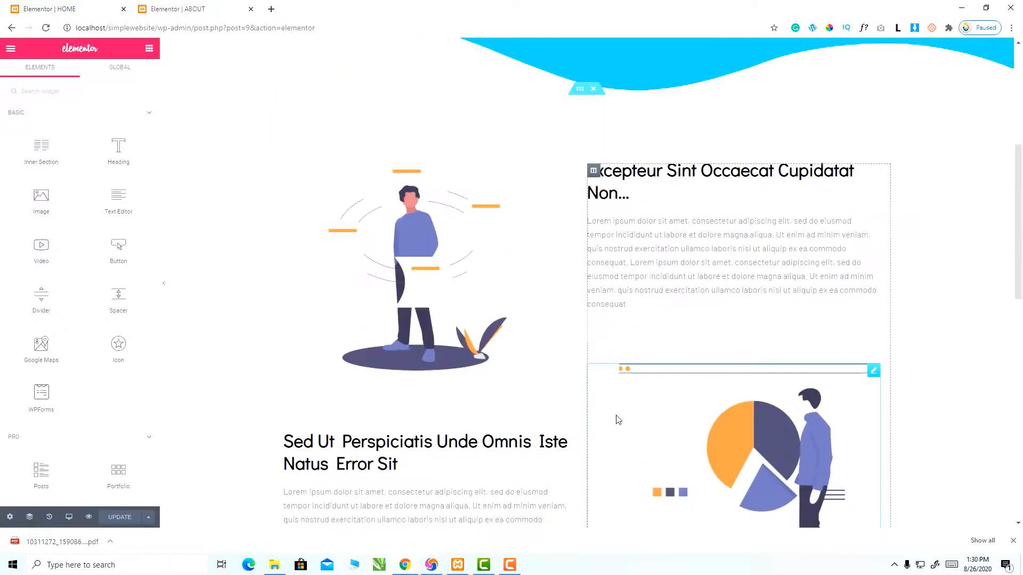
pyautogui.scroll(5, 617, 420)
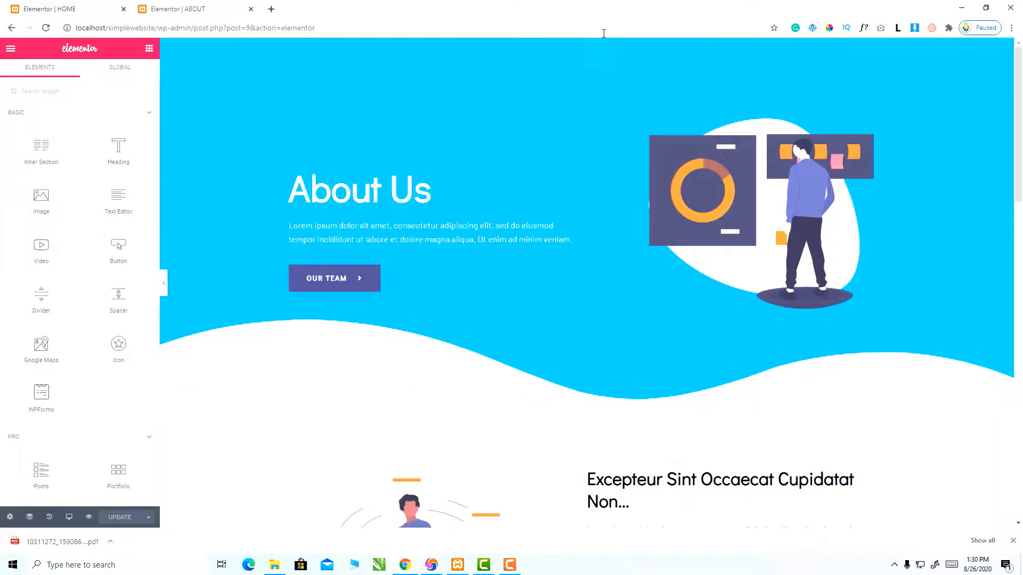
# Step: Insert the saved TOP template from My Templates in a new section above the About Us hero
pyautogui.click(571, 47)
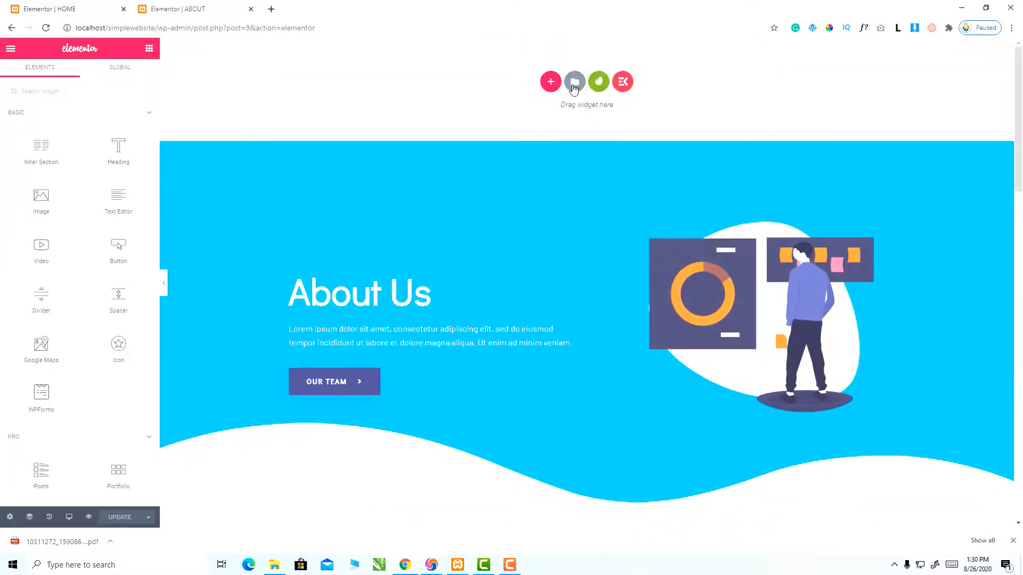
pyautogui.click(574, 83)
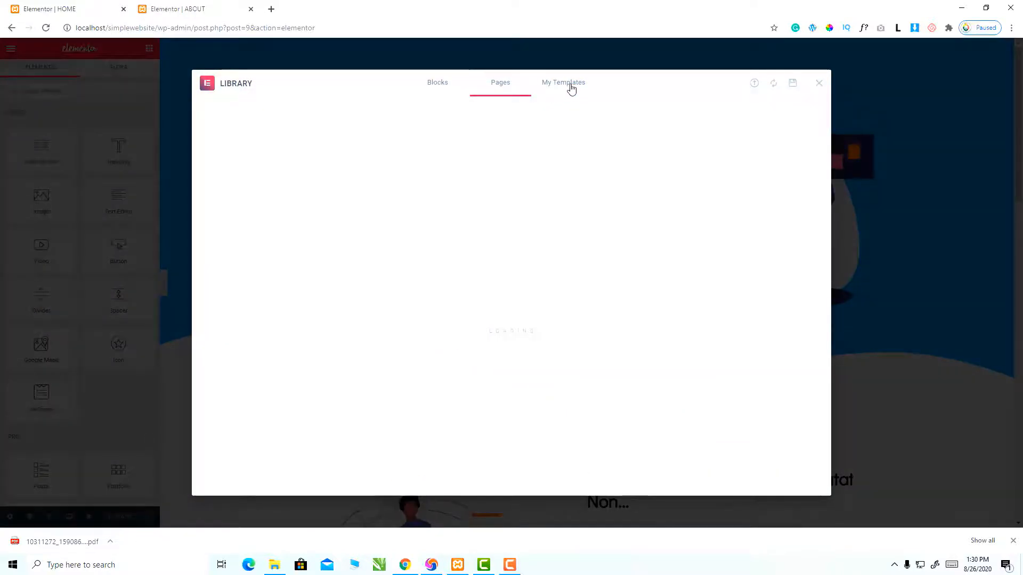
pyautogui.click(571, 88)
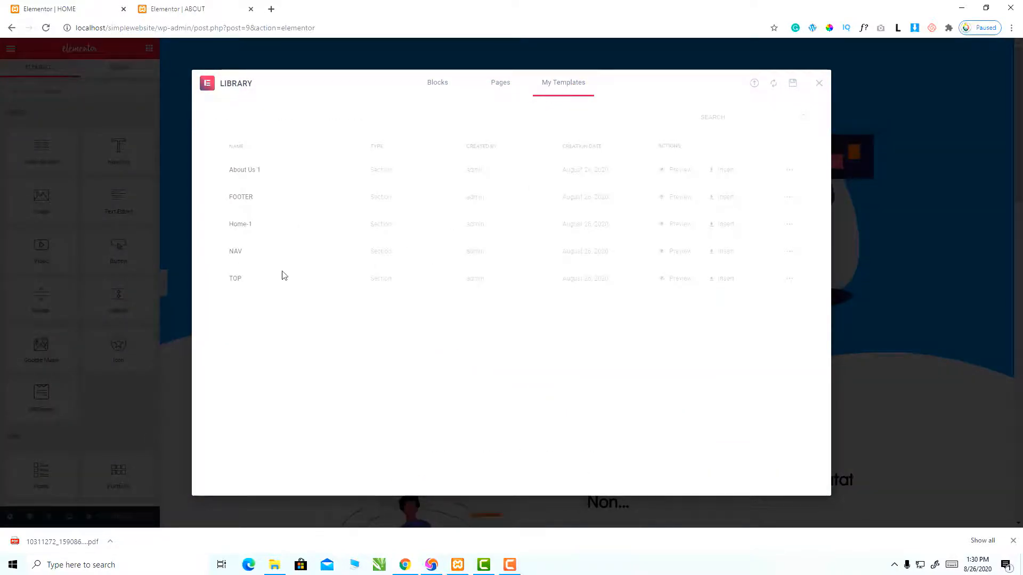
pyautogui.click(721, 279)
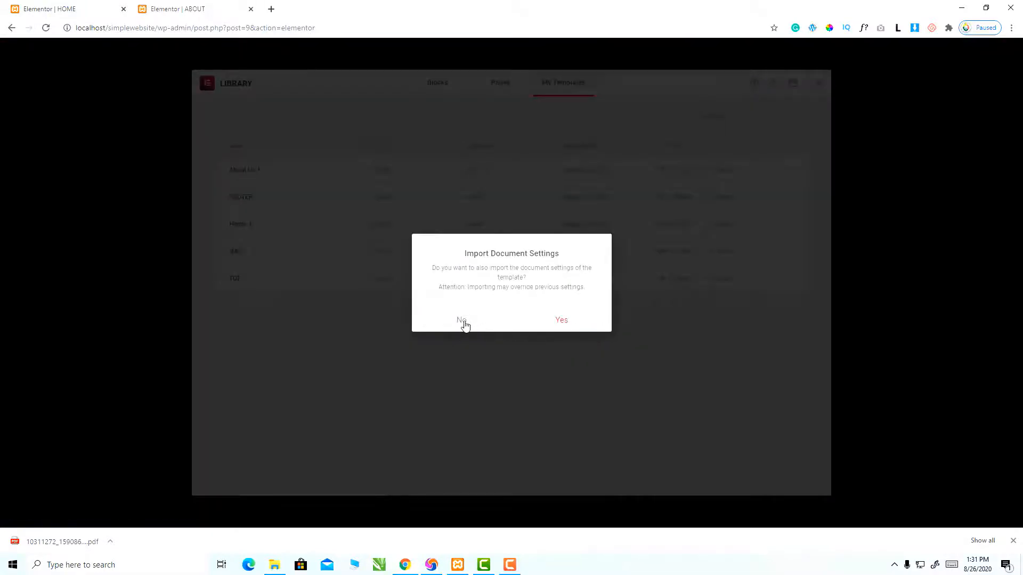
pyautogui.click(561, 320)
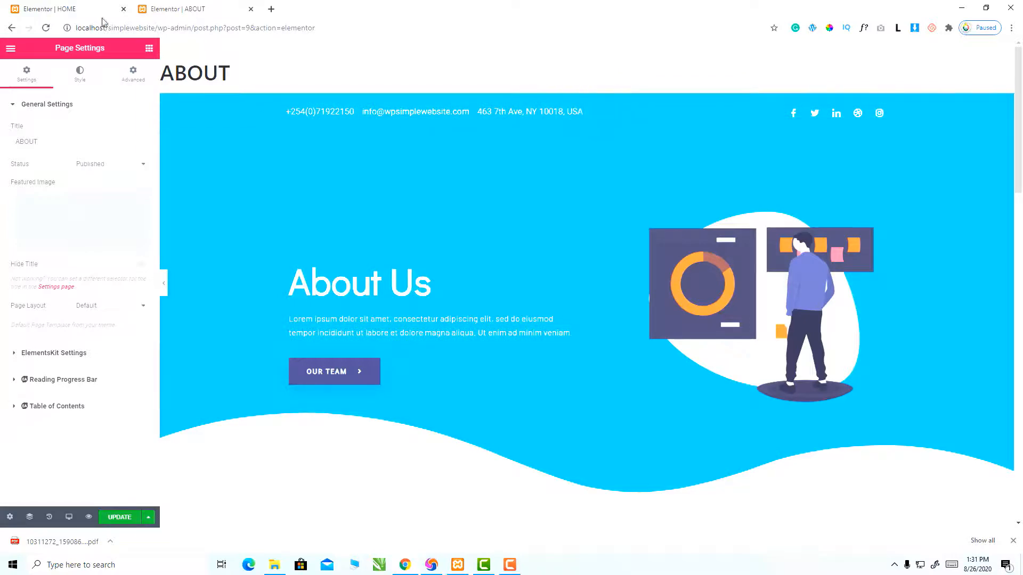
pyautogui.click(79, 10)
pyautogui.scroll(20, 593, 160)
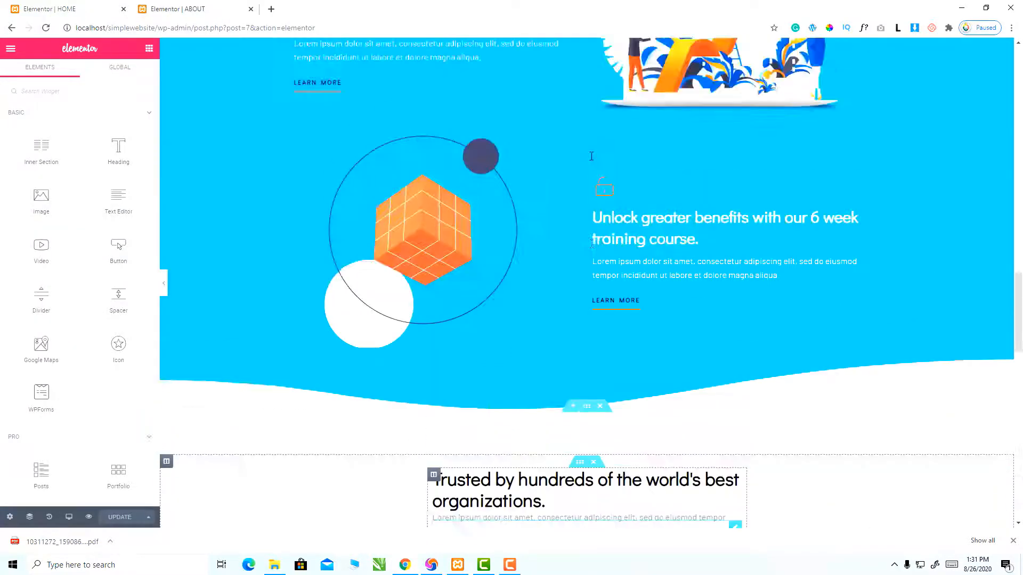
pyautogui.scroll(6, 592, 157)
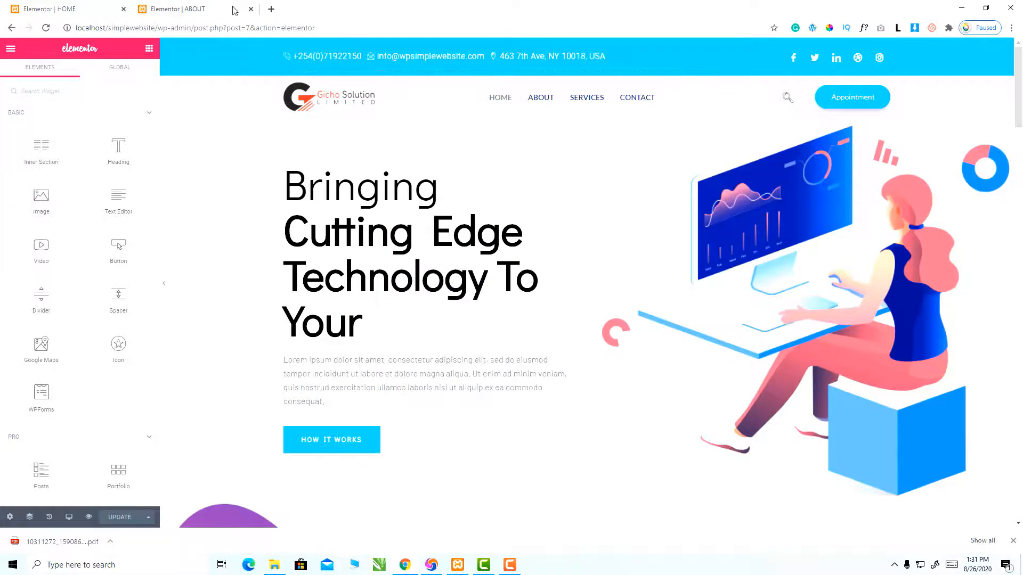
pyautogui.click(203, 8)
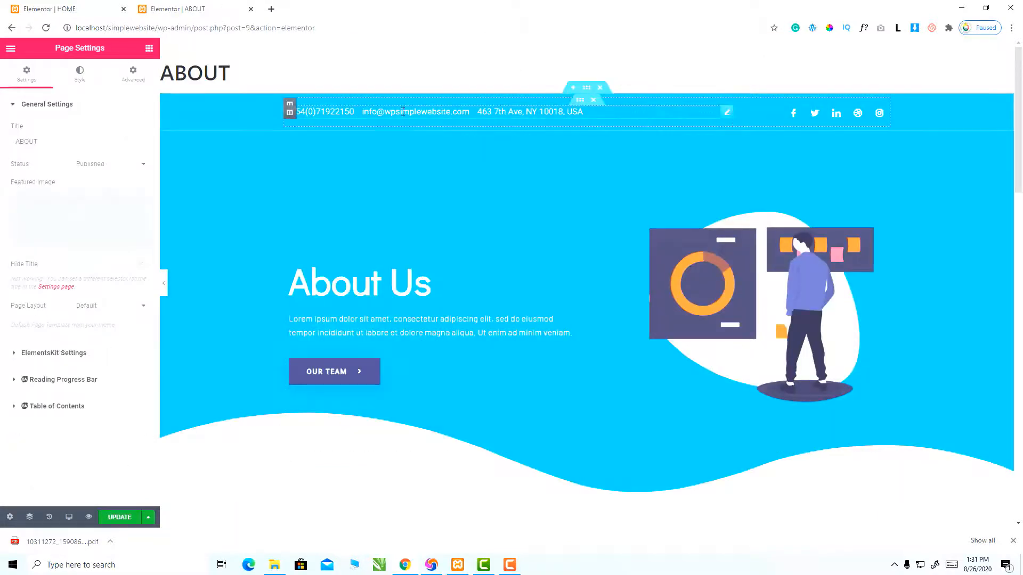
# Step: Change the top contact bar's background colour to the dark navy preset #051F2F
pyautogui.click(587, 87)
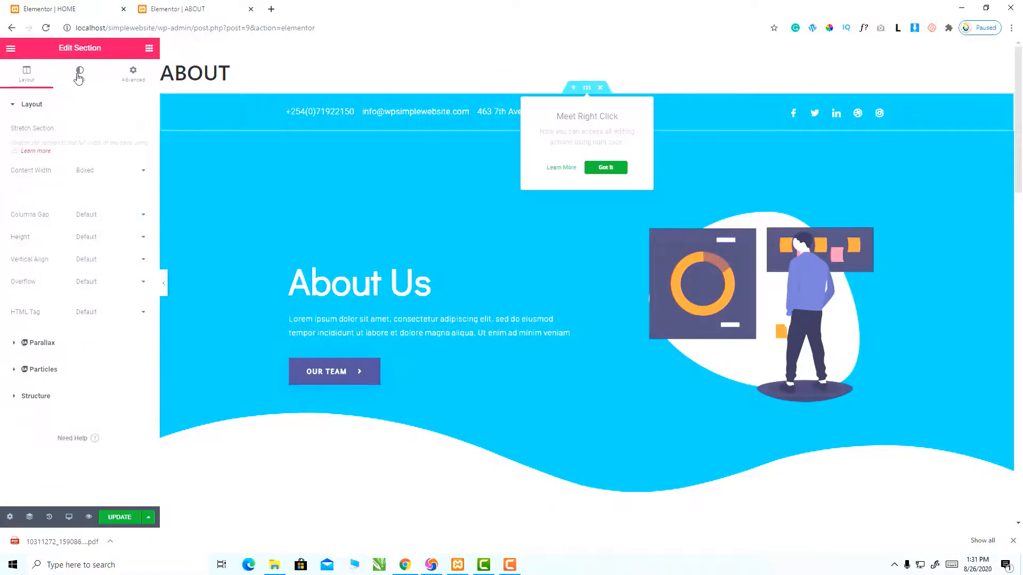
pyautogui.click(79, 73)
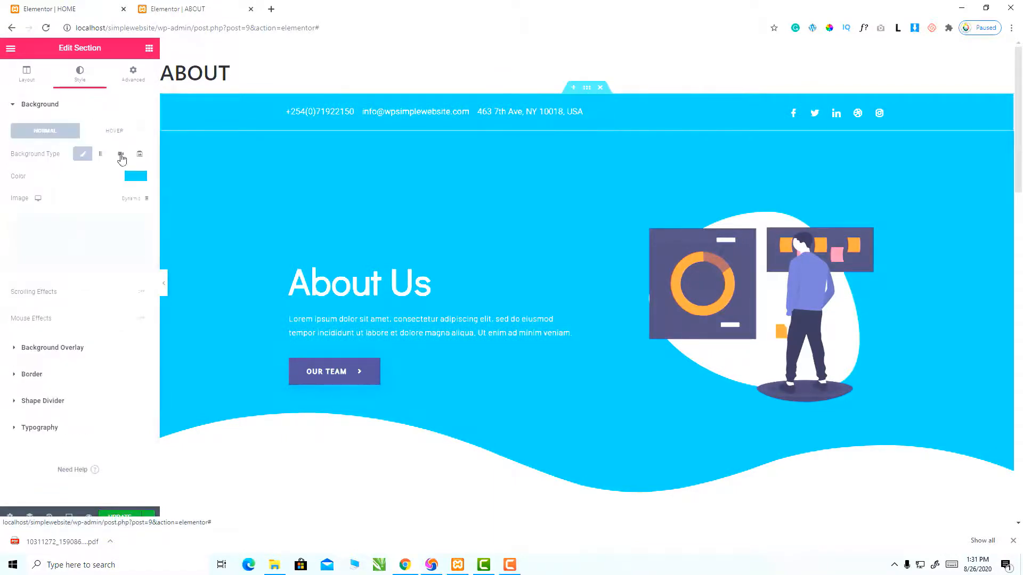
pyautogui.click(136, 175)
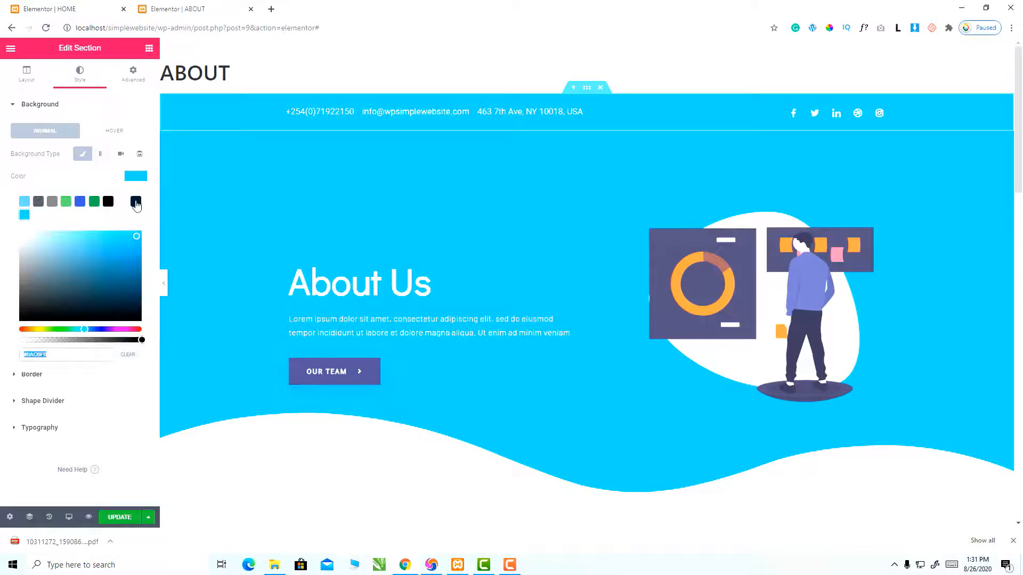
pyautogui.click(136, 202)
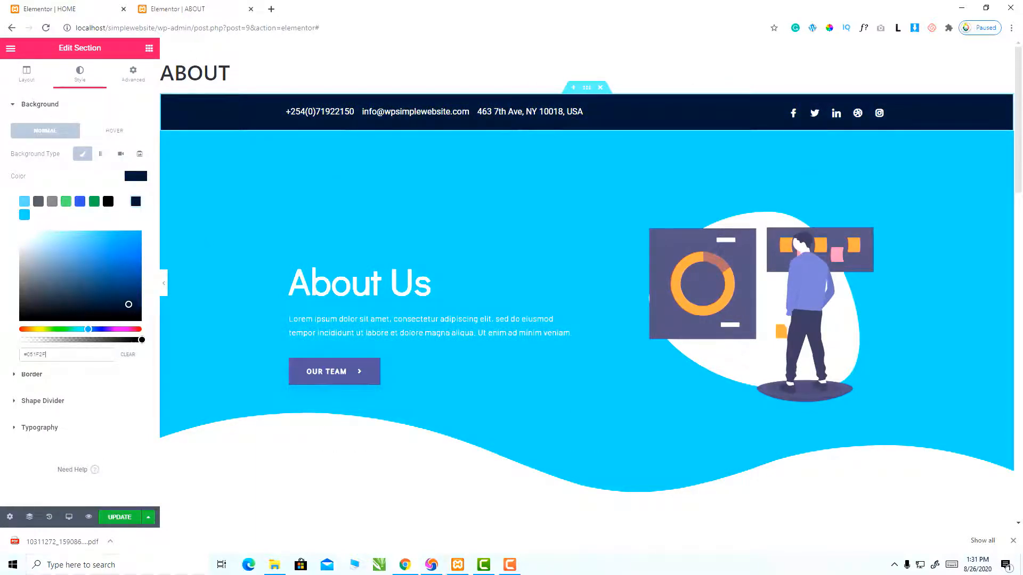
pyautogui.click(9, 517)
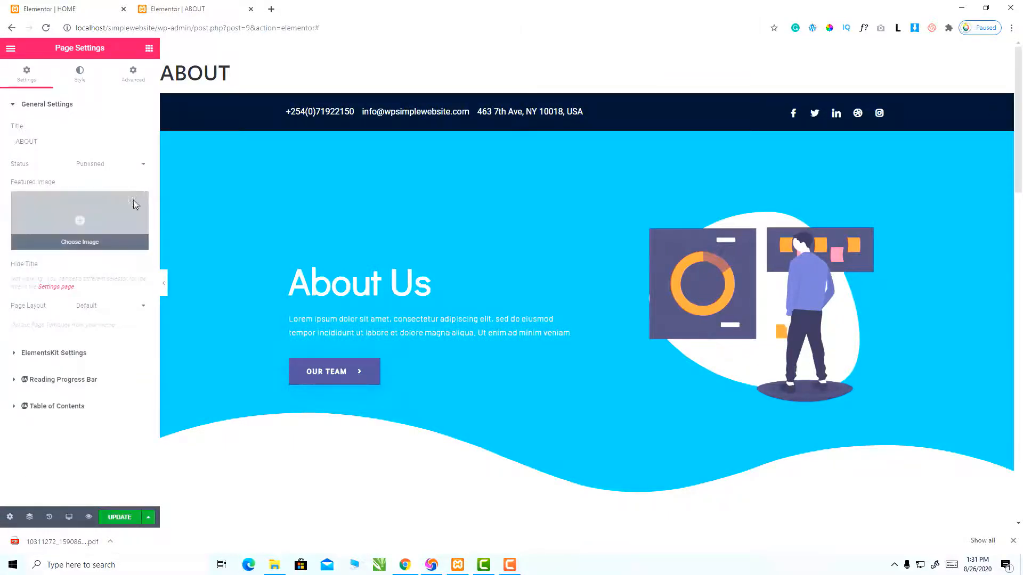
# Step: Switch the ABOUT page layout from Default to Elementor Canvas and update the page
pyautogui.click(145, 307)
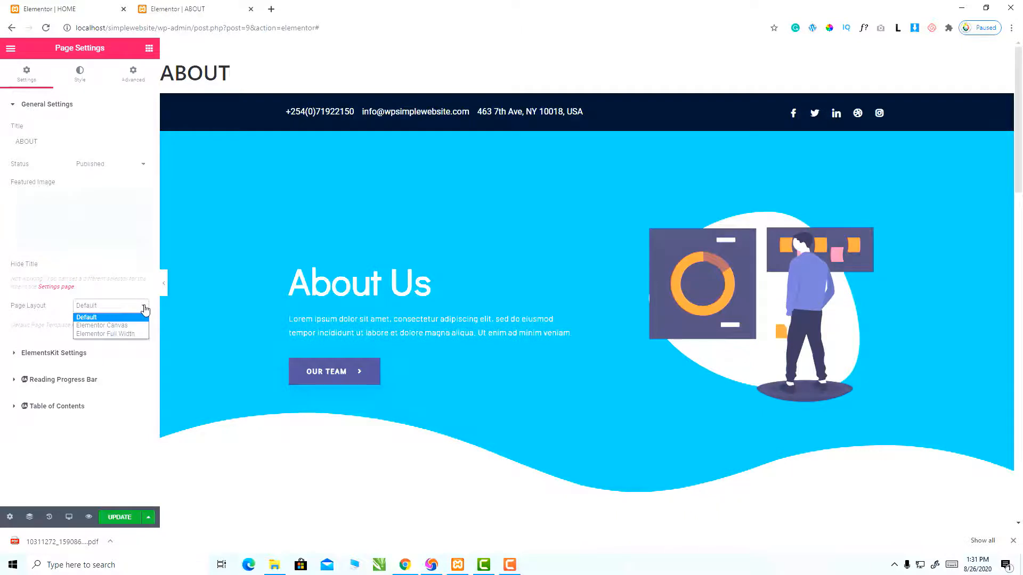
pyautogui.click(129, 326)
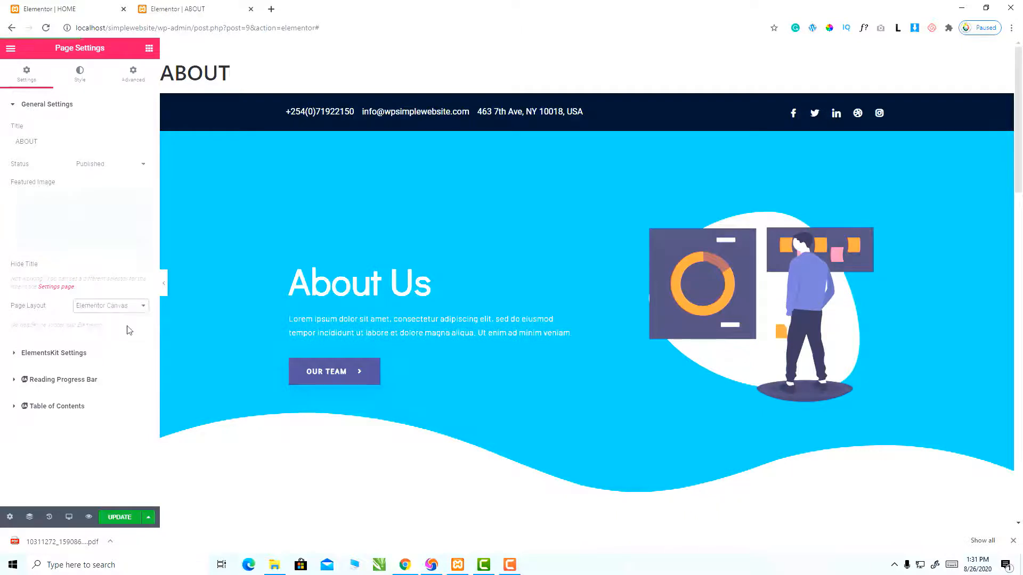
pyautogui.click(126, 519)
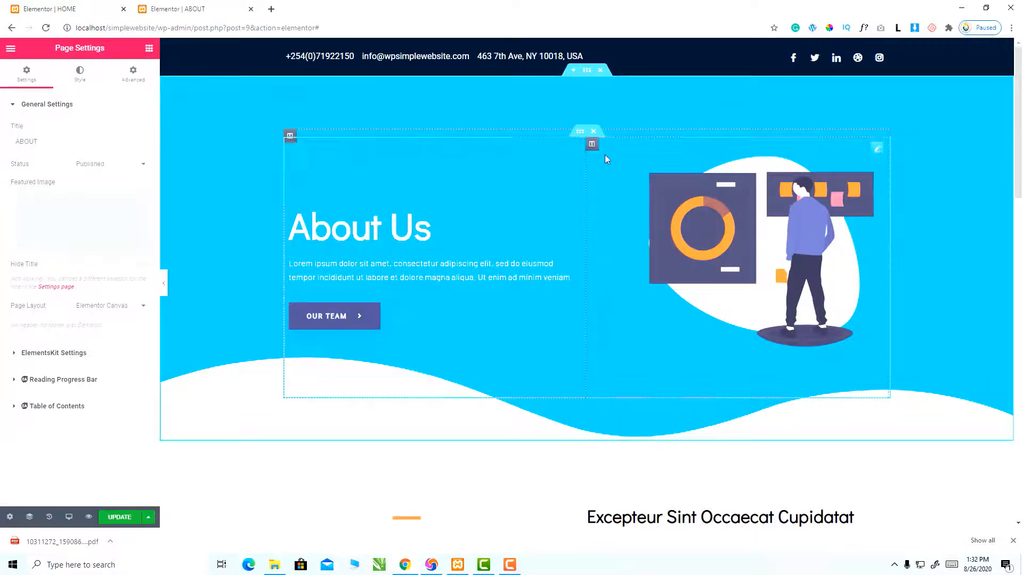
# Step: Insert the saved NAV template above the About Us hero, importing its page settings
pyautogui.click(573, 71)
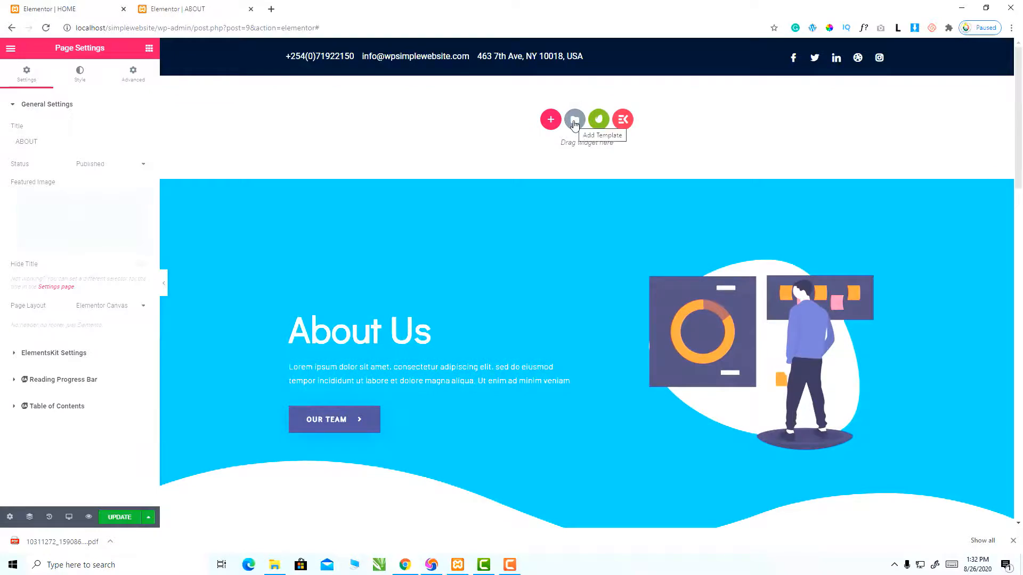
pyautogui.click(574, 121)
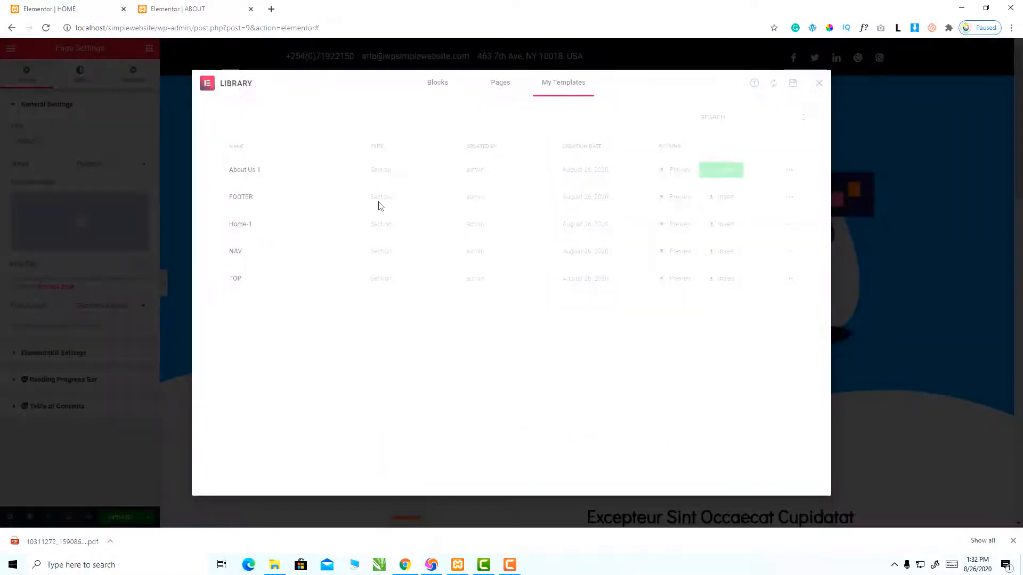
pyautogui.click(719, 253)
pyautogui.click(561, 321)
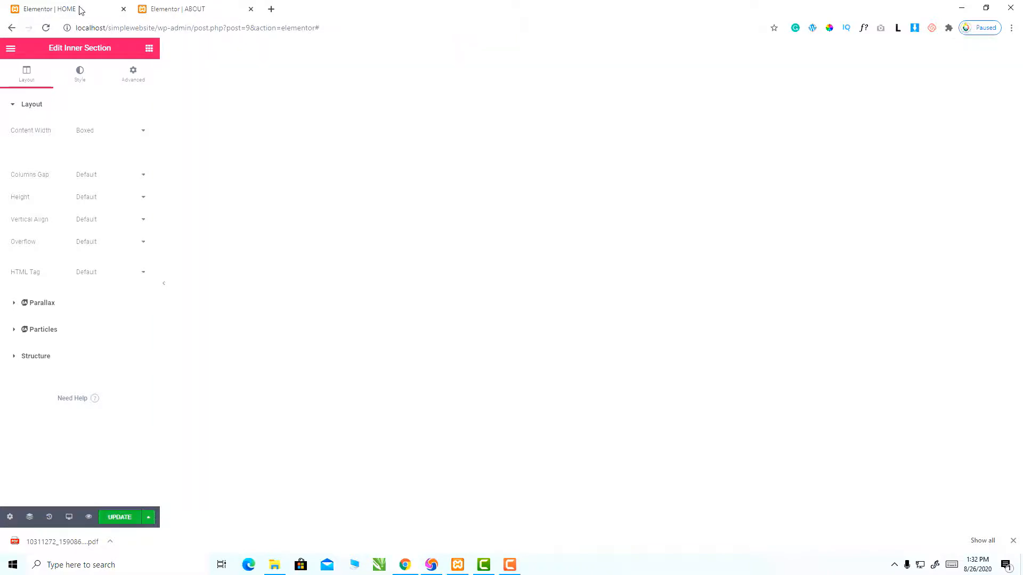
pyautogui.click(80, 9)
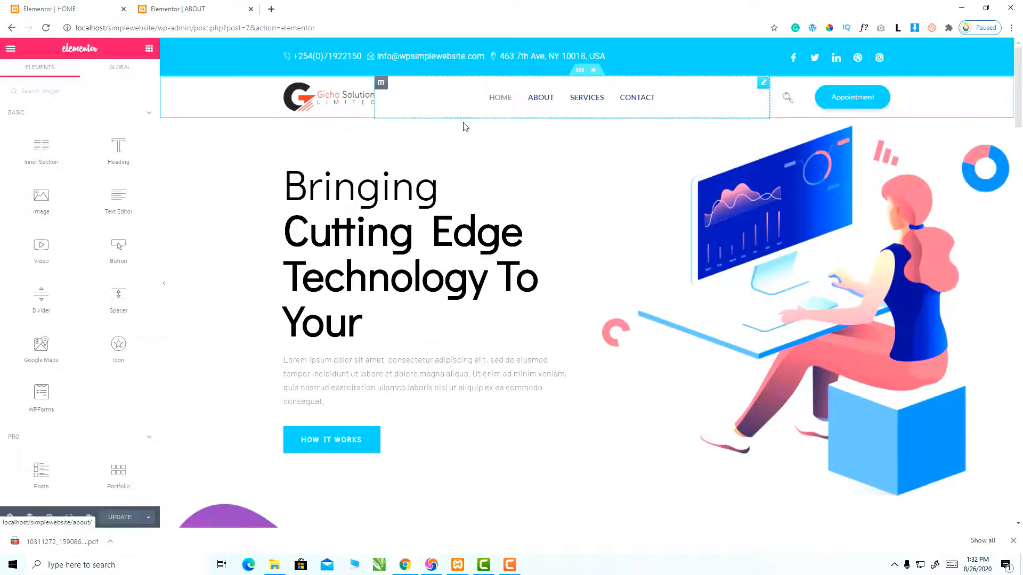
pyautogui.click(184, 11)
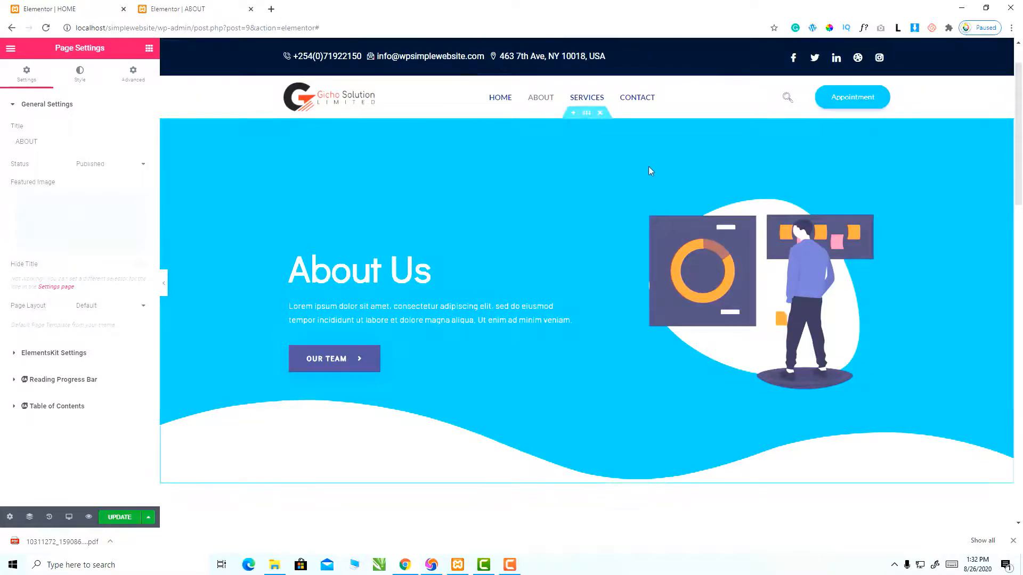
# Step: Append the saved FOOTER template at the bottom of the ABOUT page and update it
pyautogui.scroll(-2, 605, 345)
pyautogui.scroll(-15, 605, 345)
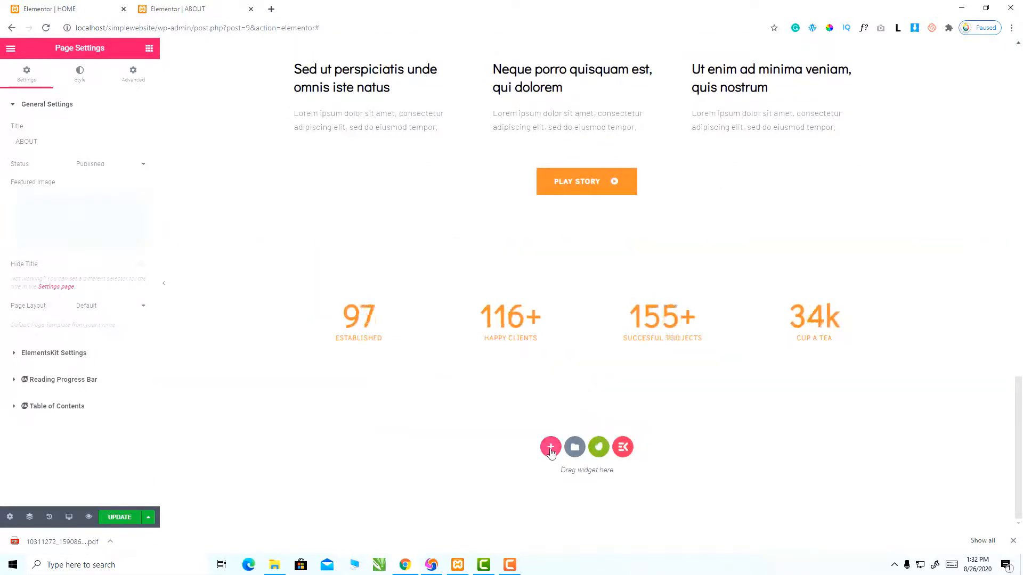
pyautogui.click(551, 453)
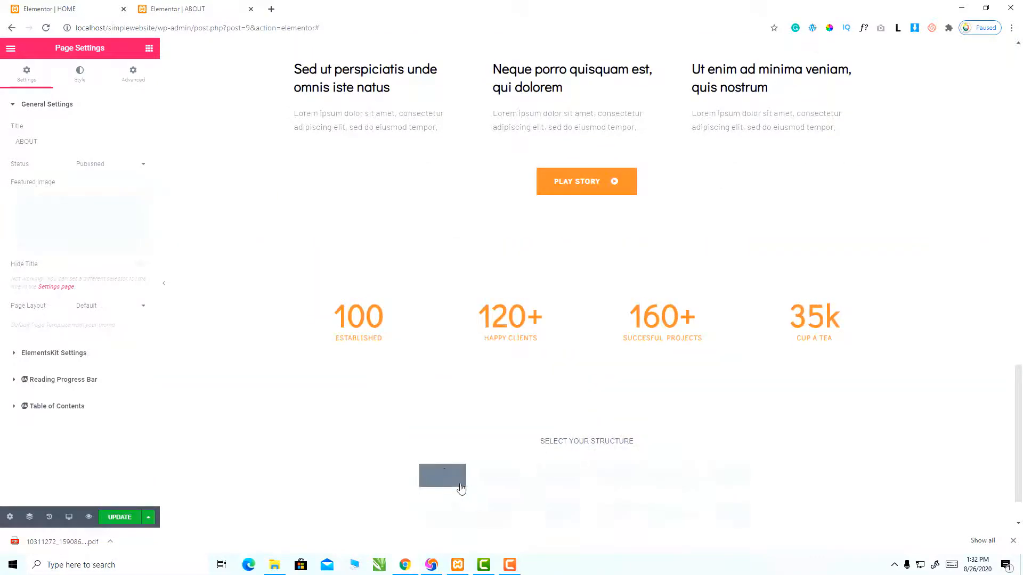
pyautogui.scroll(-1, 591, 424)
pyautogui.click(872, 376)
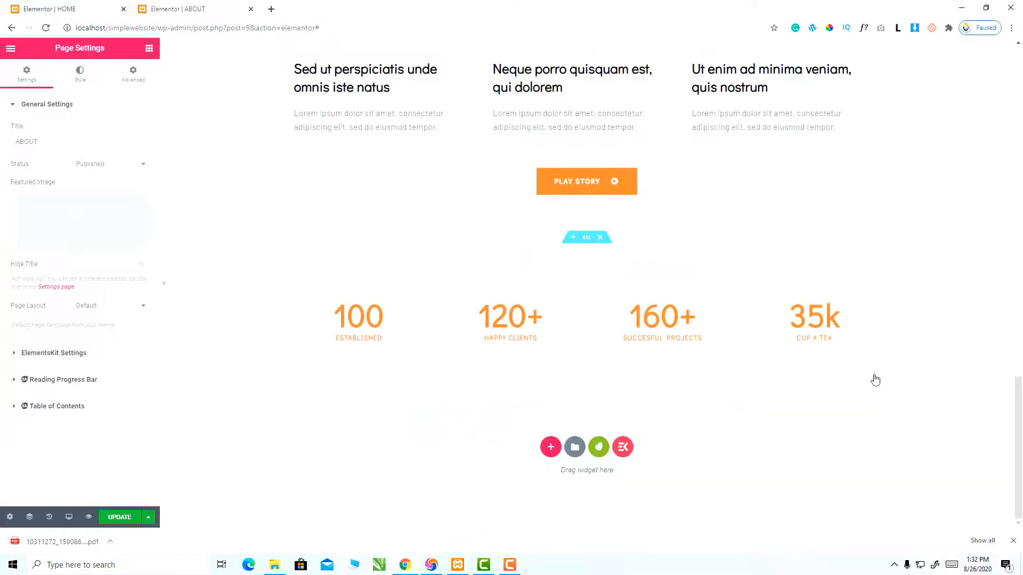
pyautogui.click(574, 447)
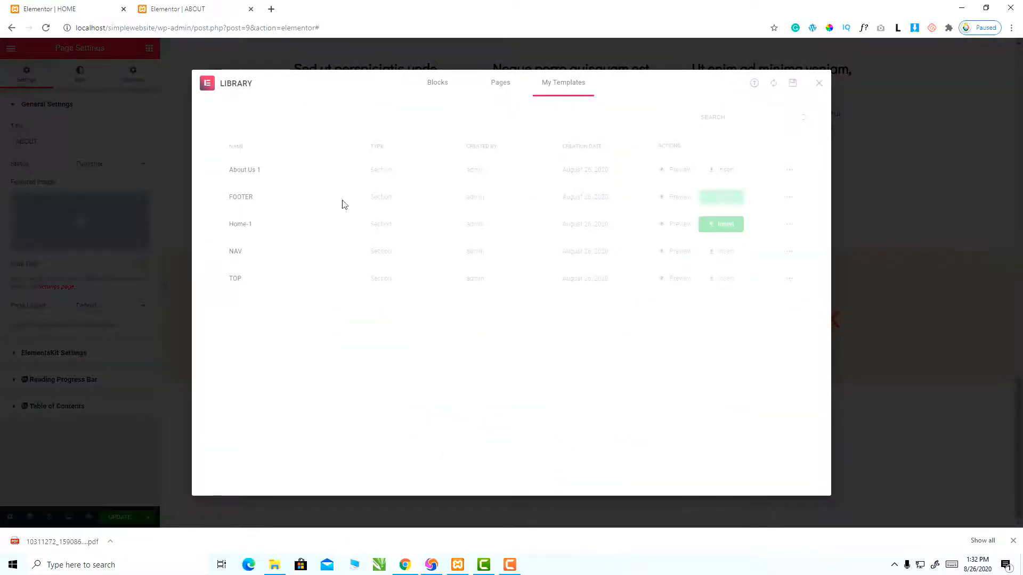
pyautogui.click(719, 198)
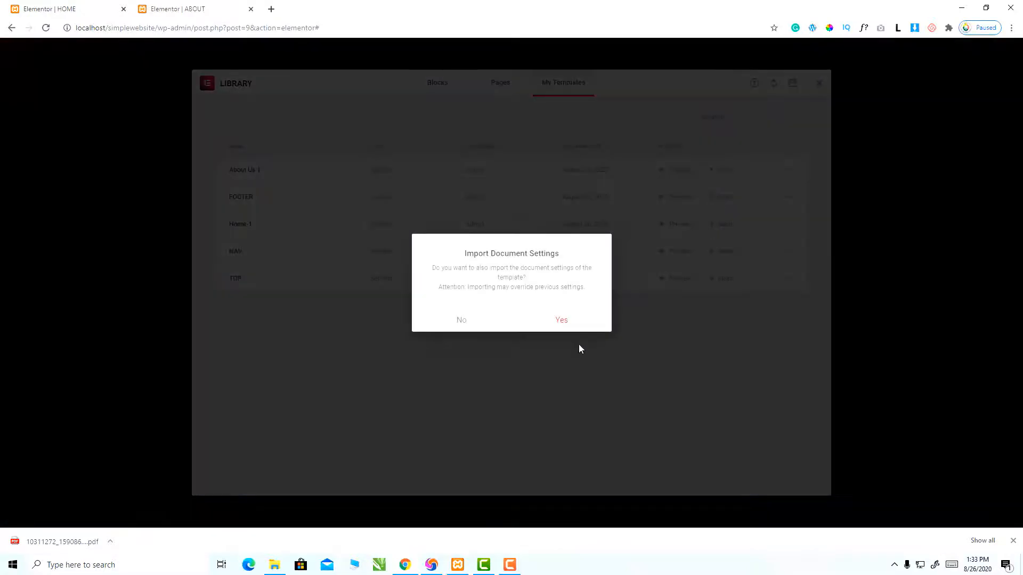
pyautogui.click(565, 322)
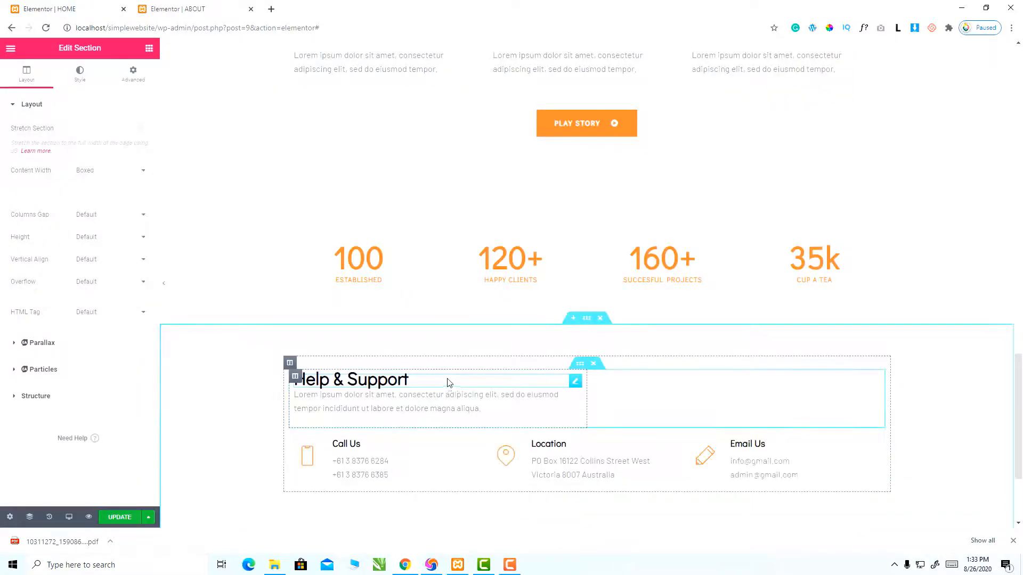
pyautogui.scroll(-3, 441, 417)
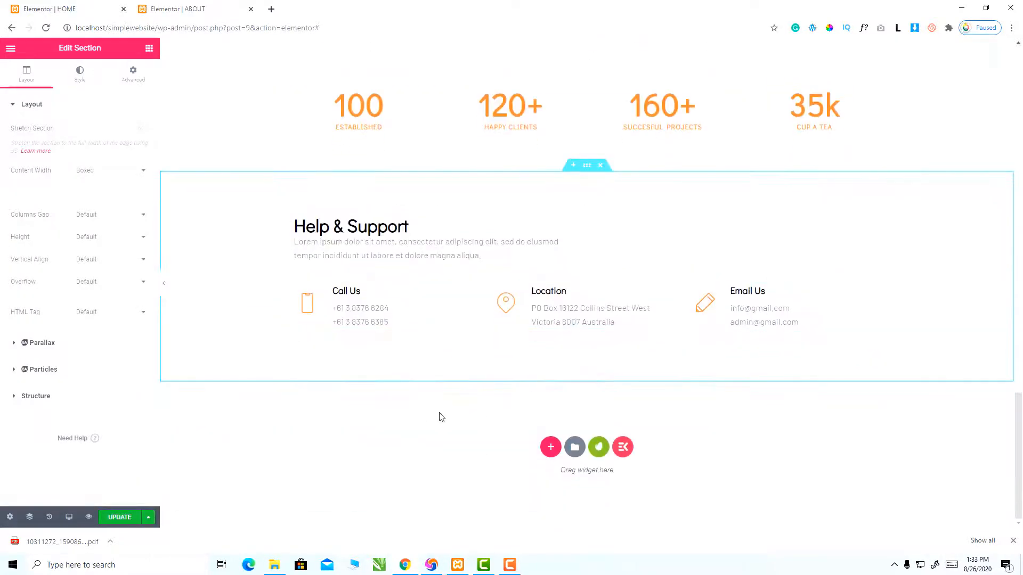
pyautogui.scroll(11, 541, 358)
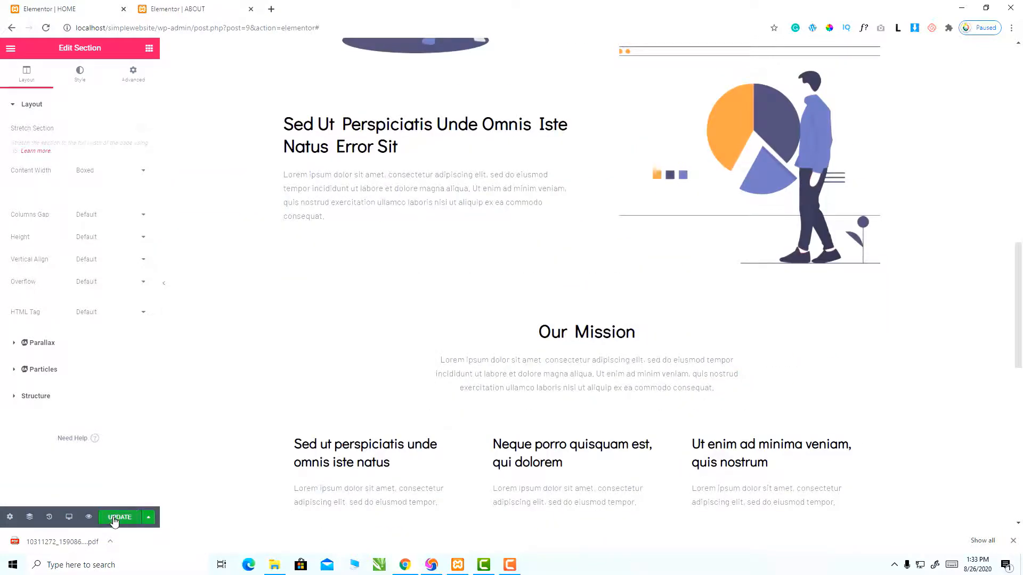
pyautogui.click(114, 517)
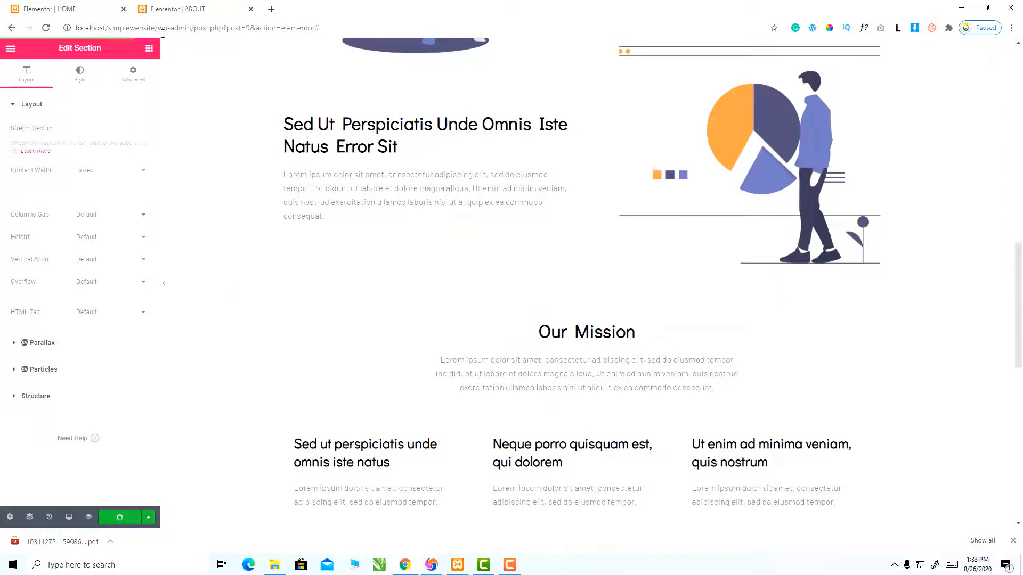
pyautogui.click(108, 7)
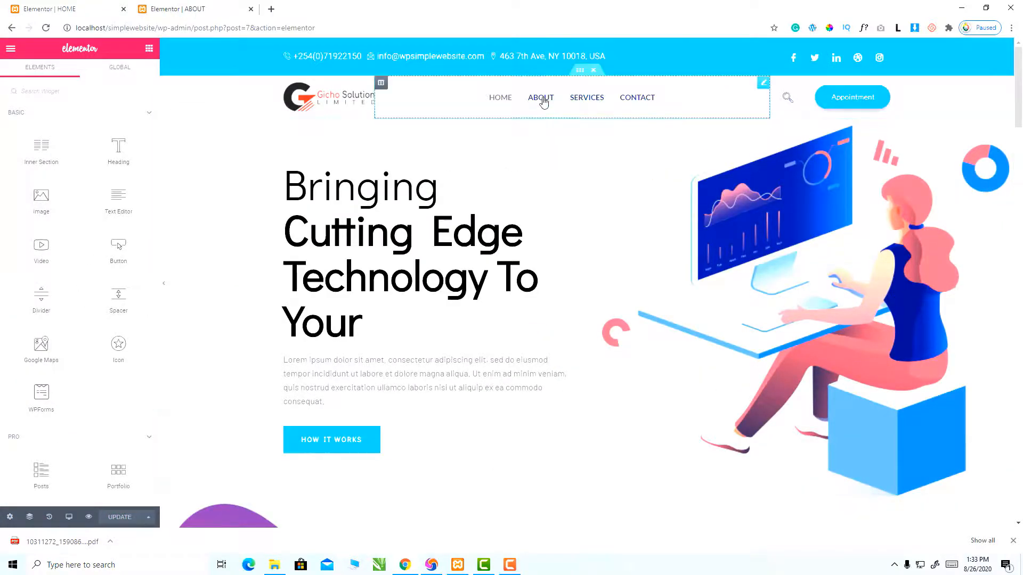
pyautogui.click(202, 11)
pyautogui.scroll(12, 511, 136)
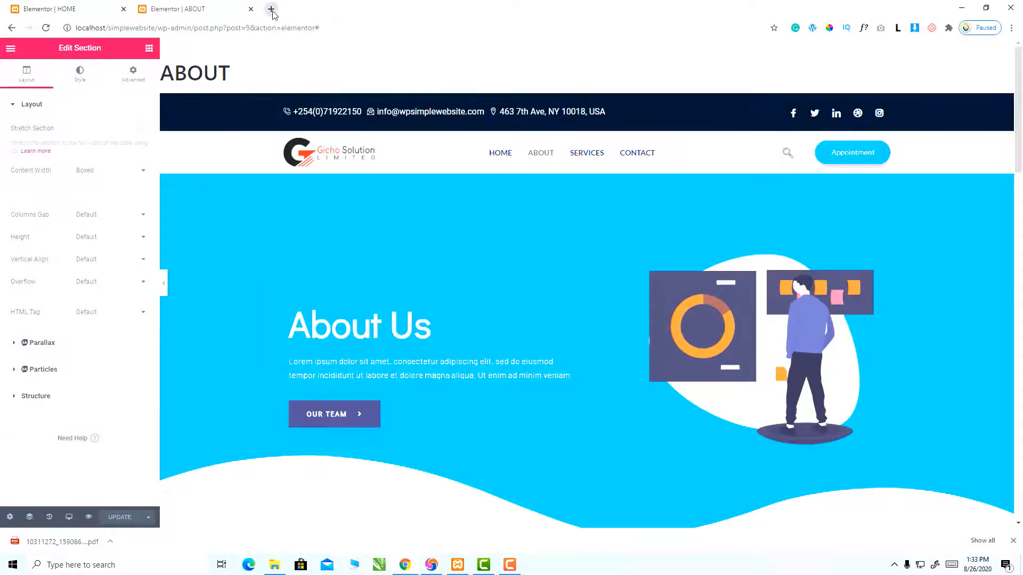
pyautogui.click(43, 11)
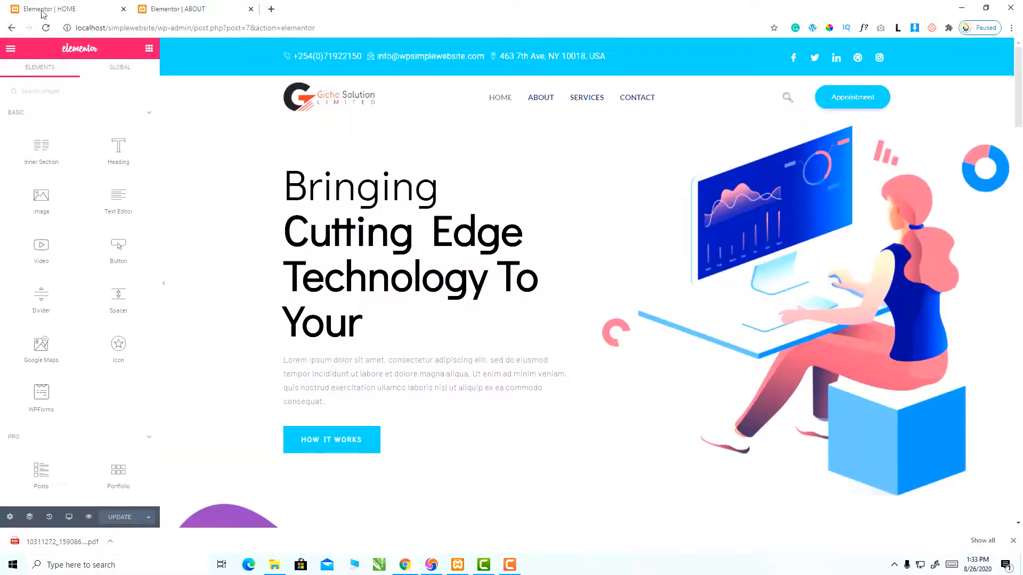
pyautogui.click(183, 10)
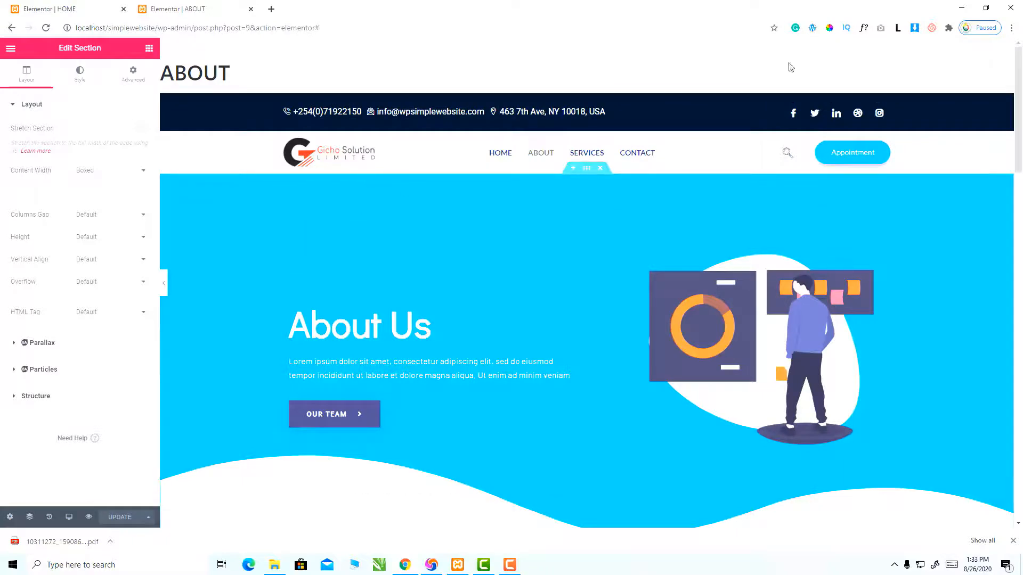
pyautogui.scroll(-10, 759, 331)
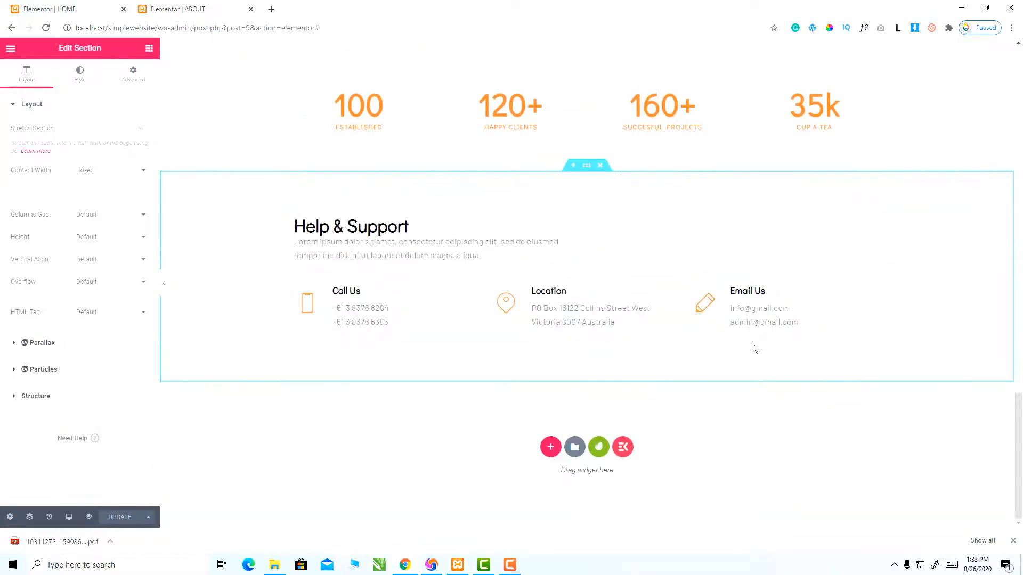
pyautogui.scroll(20, 753, 347)
pyautogui.scroll(5, 755, 349)
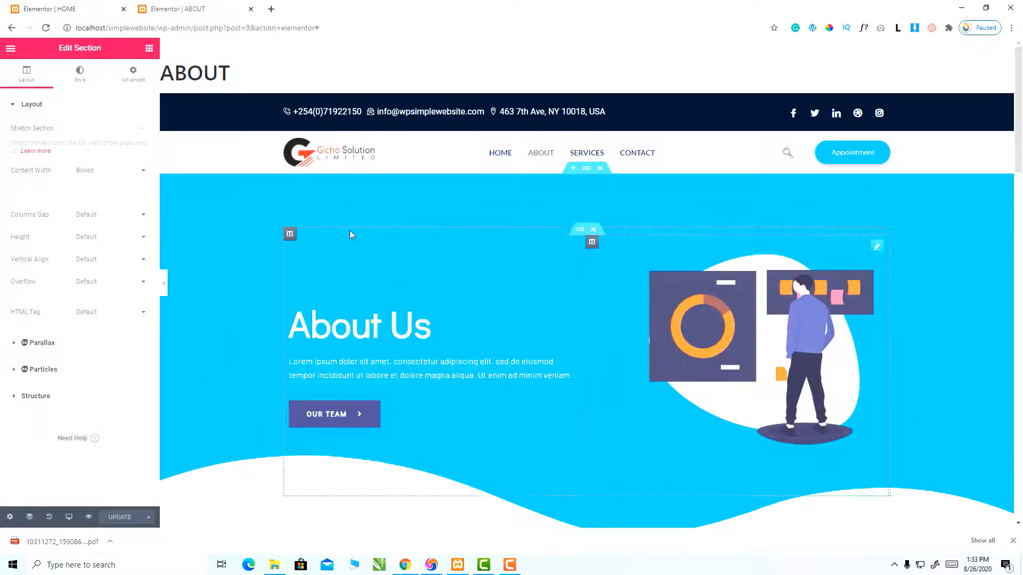
pyautogui.click(271, 9)
pyautogui.middleClick(272, 11)
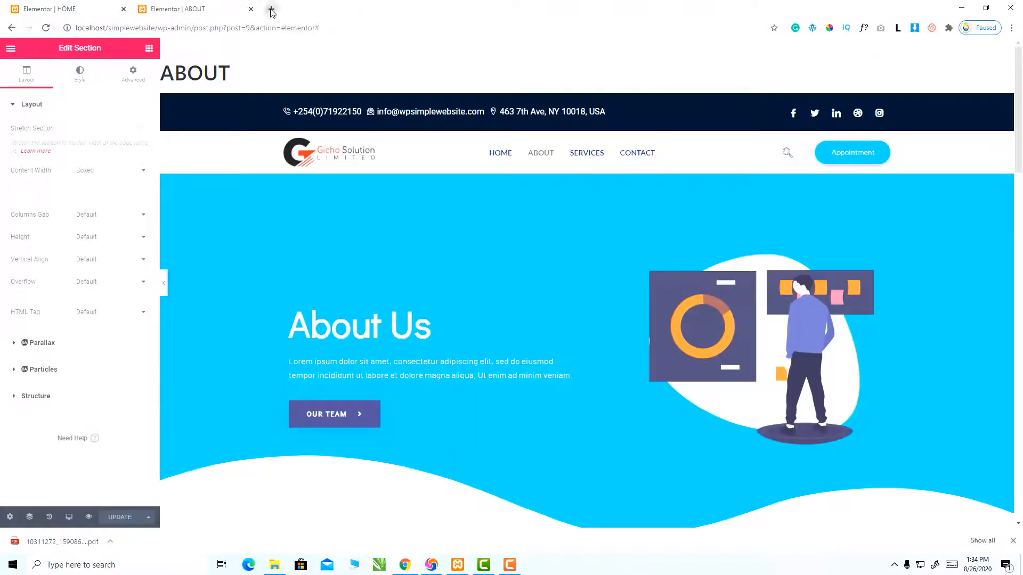
pyautogui.click(271, 9)
pyautogui.write('lo')
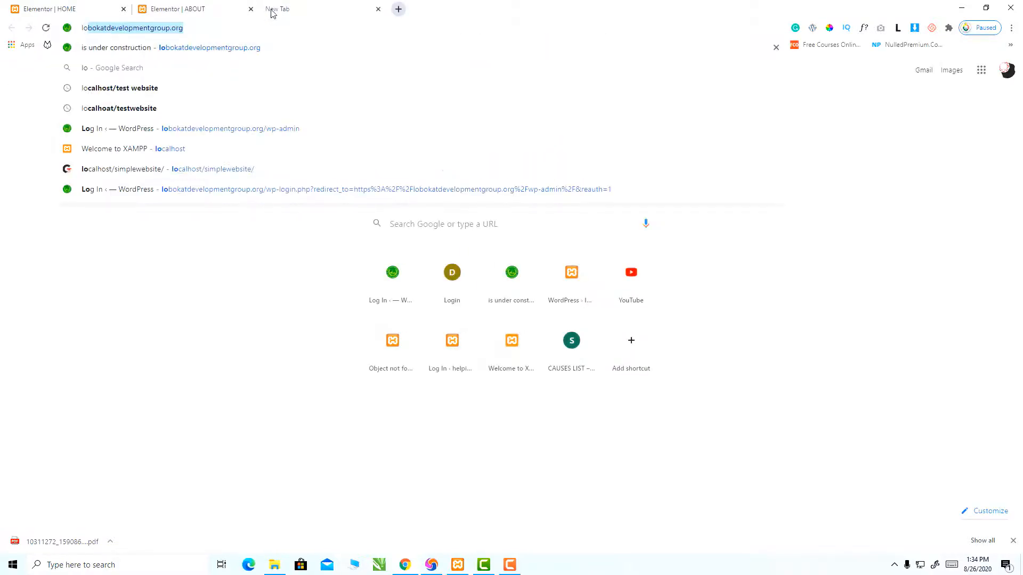
pyautogui.write('cal')
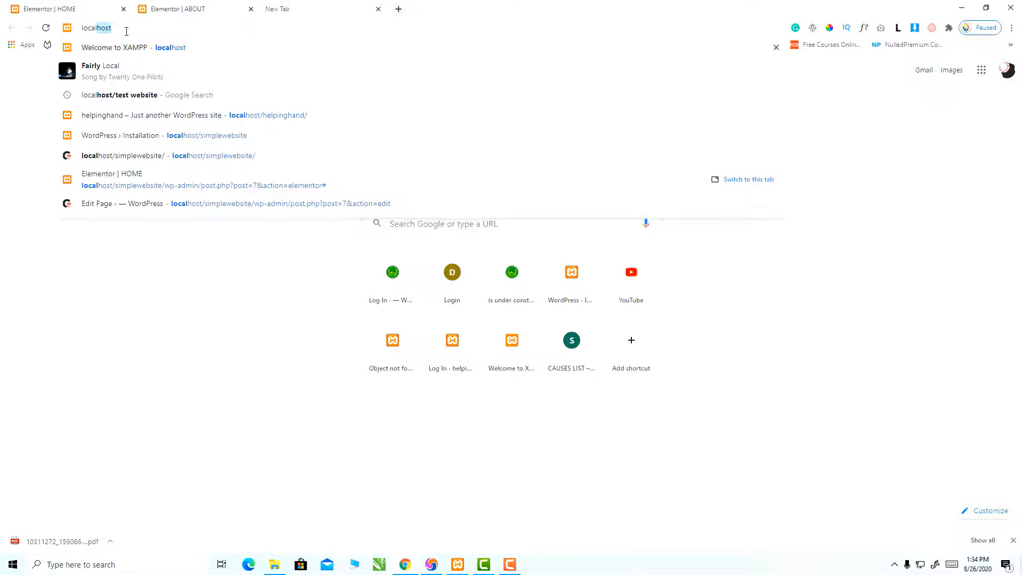
pyautogui.write('host')
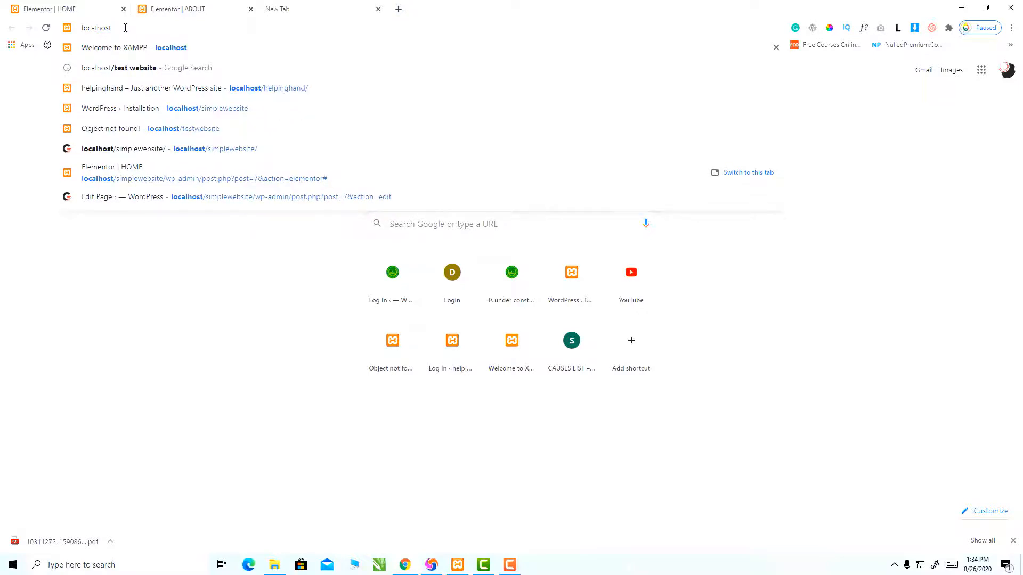
pyautogui.write('/')
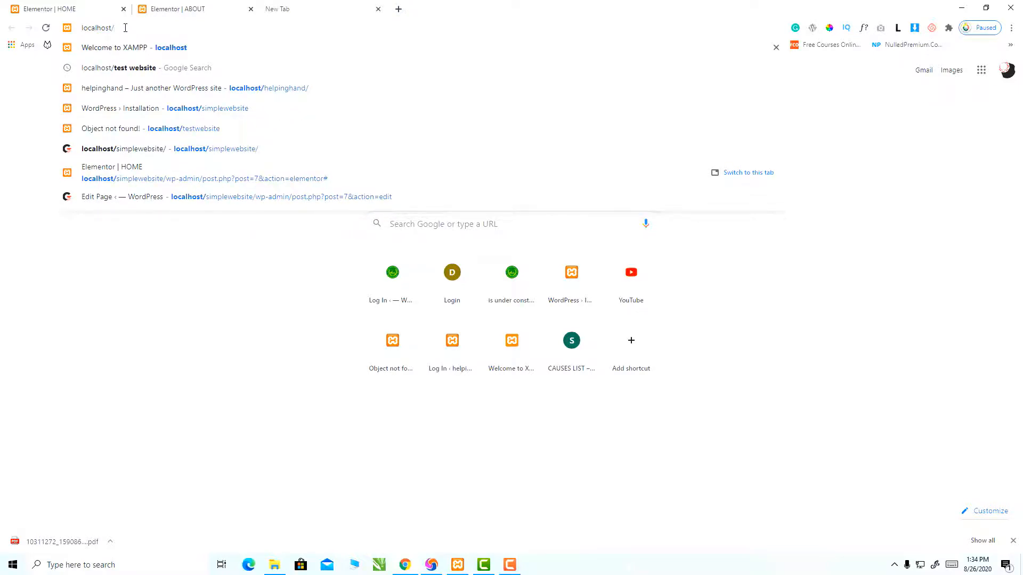
pyautogui.write('simplewebsite/')
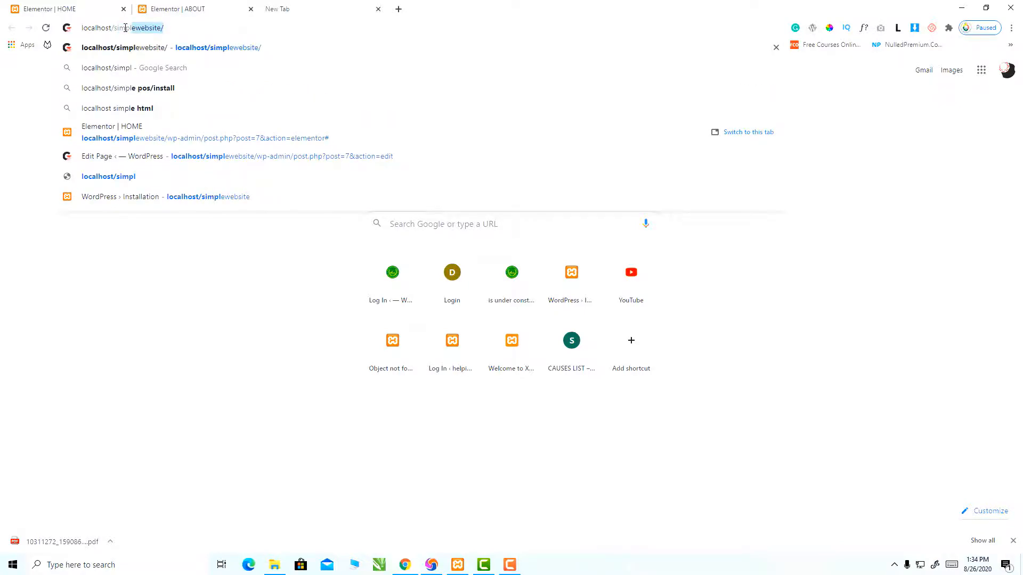
pyautogui.press('Right')
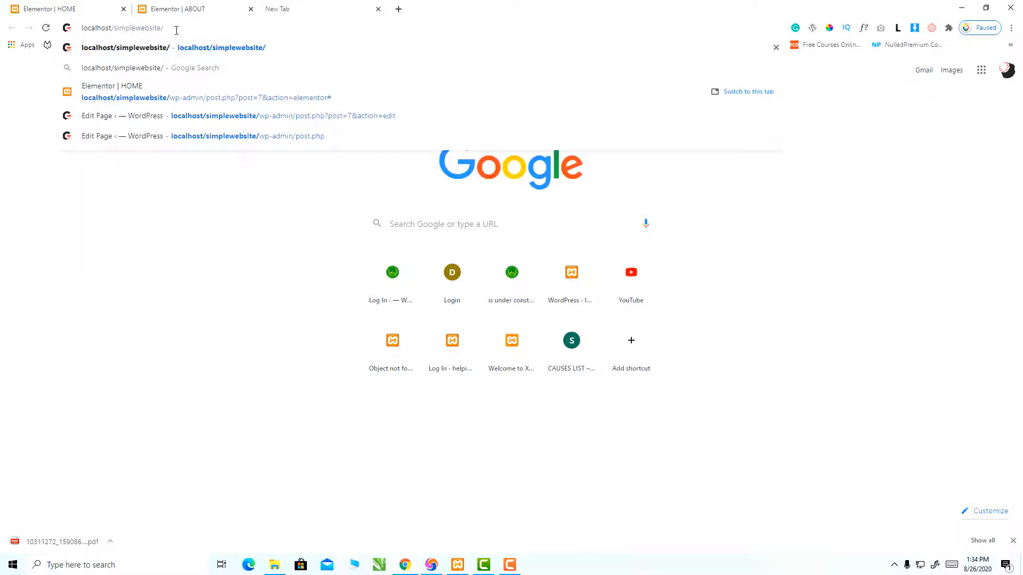
pyautogui.write('about')
pyautogui.press('Return')
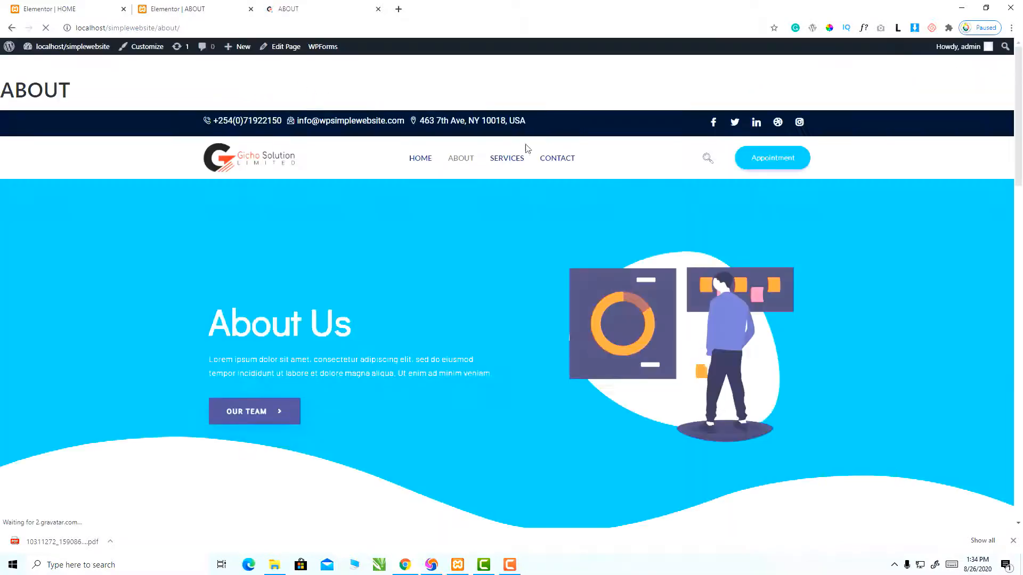
pyautogui.scroll(-15, 438, 212)
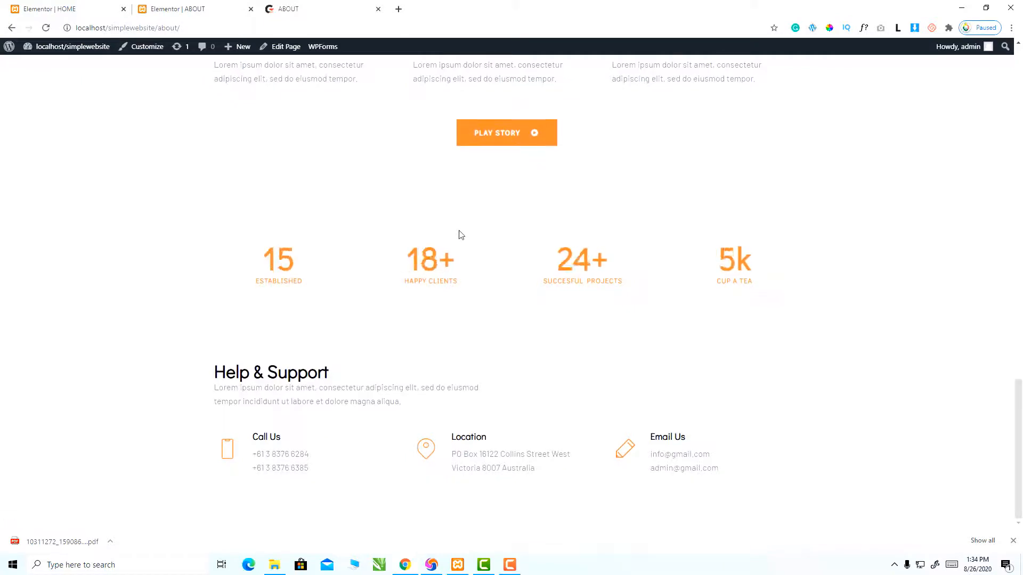
pyautogui.scroll(3, 459, 230)
pyautogui.scroll(12, 461, 235)
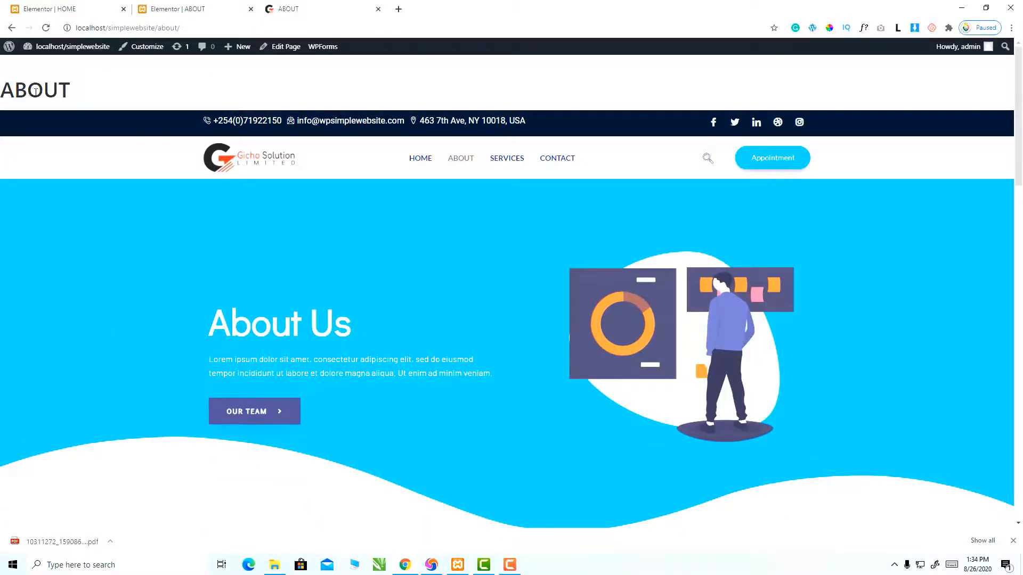
# Step: Set the ABOUT page layout back to Elementor Canvas in Page Settings, then view the live page
pyautogui.click(177, 11)
pyautogui.scroll(-4, 170, 448)
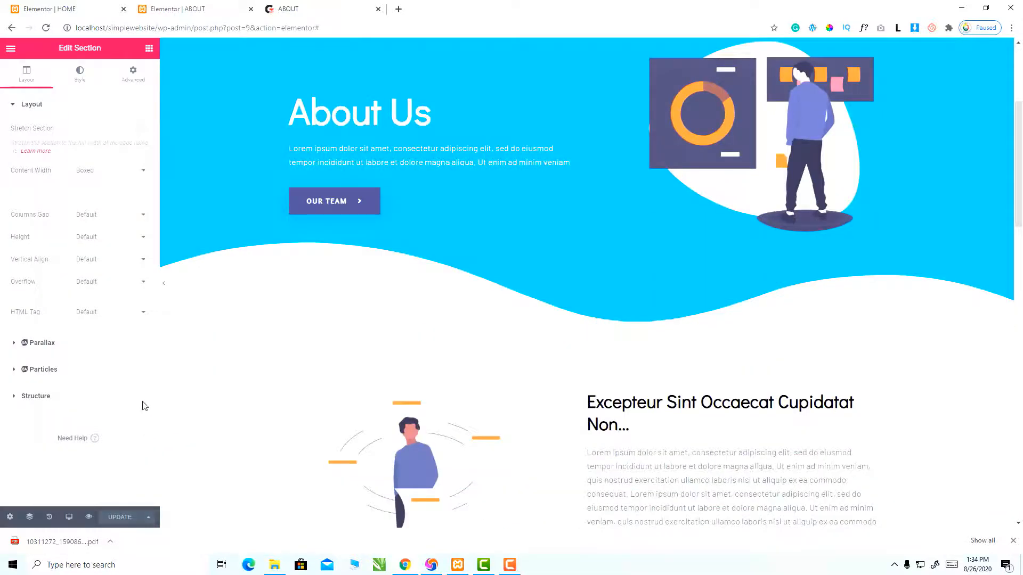
pyautogui.click(10, 517)
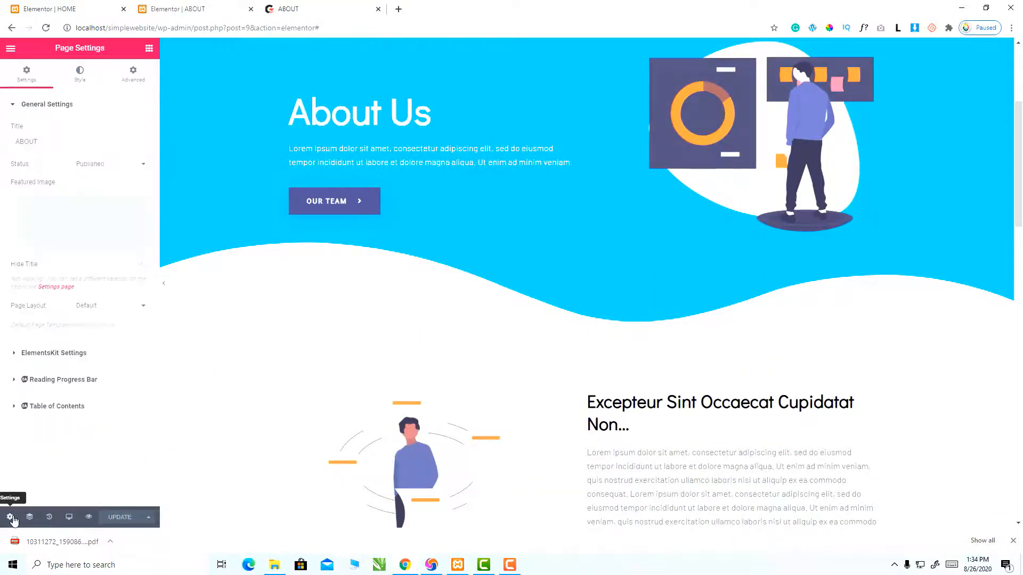
pyautogui.click(142, 310)
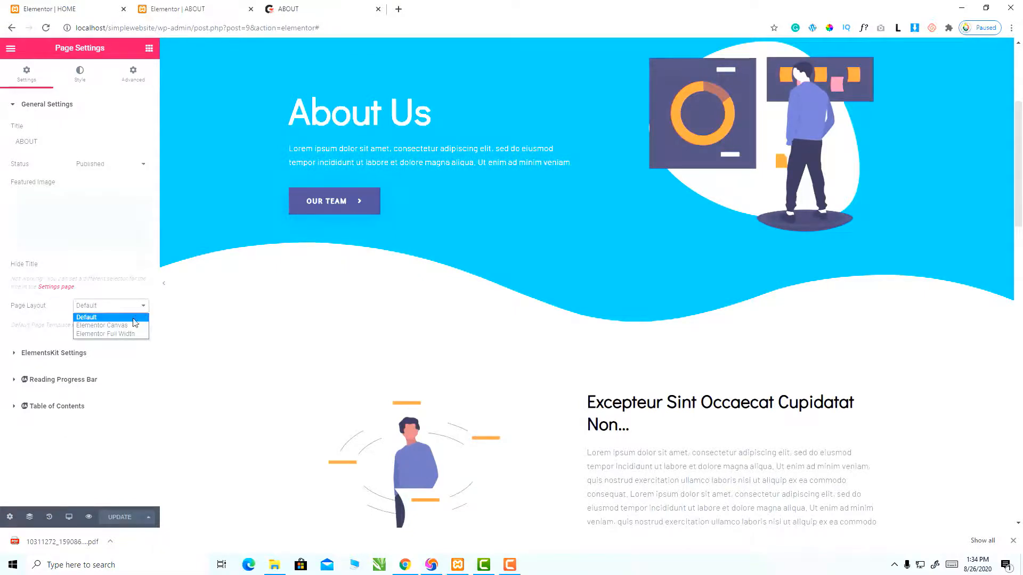
pyautogui.click(128, 325)
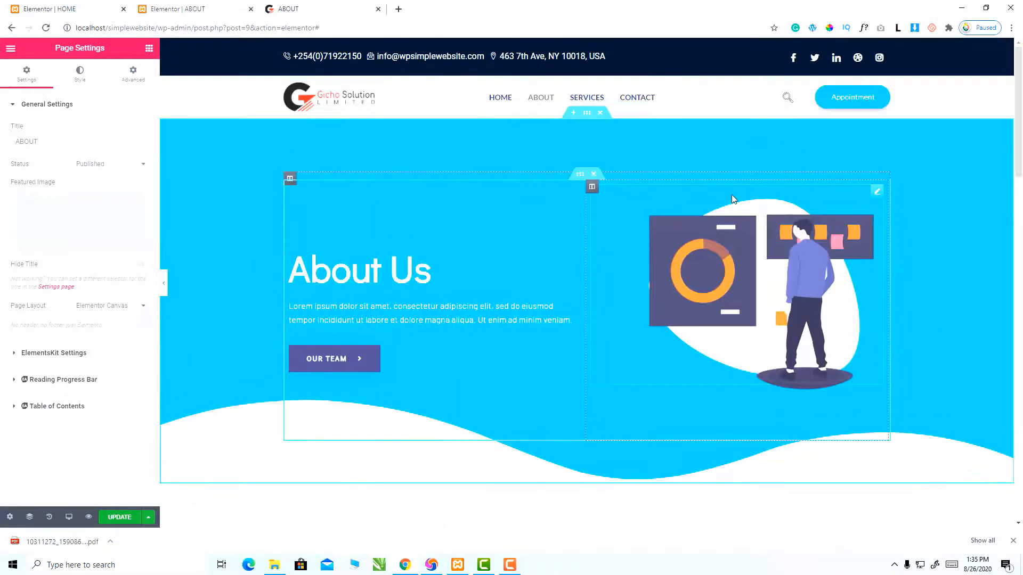
pyautogui.click(315, 9)
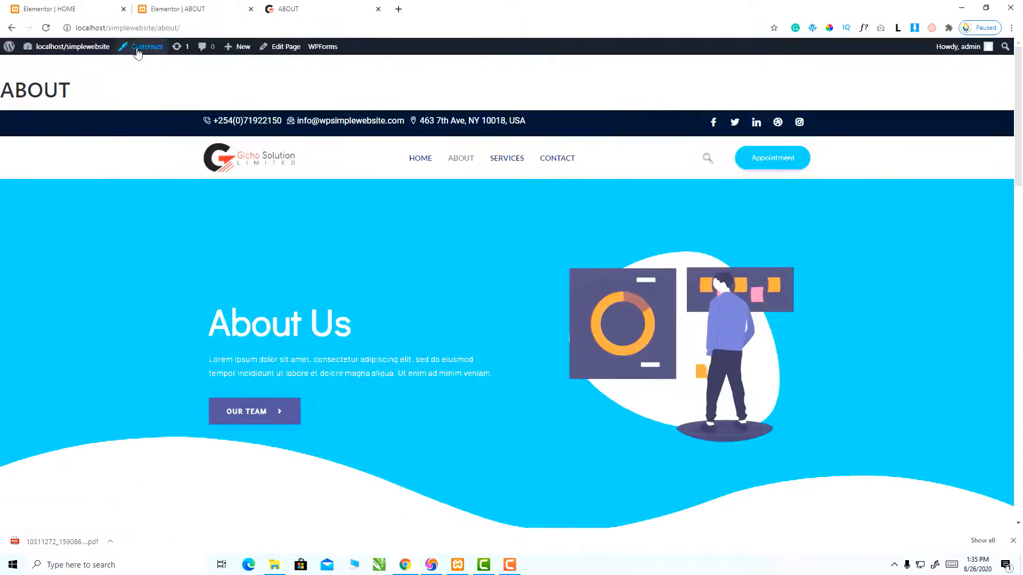
pyautogui.click(45, 27)
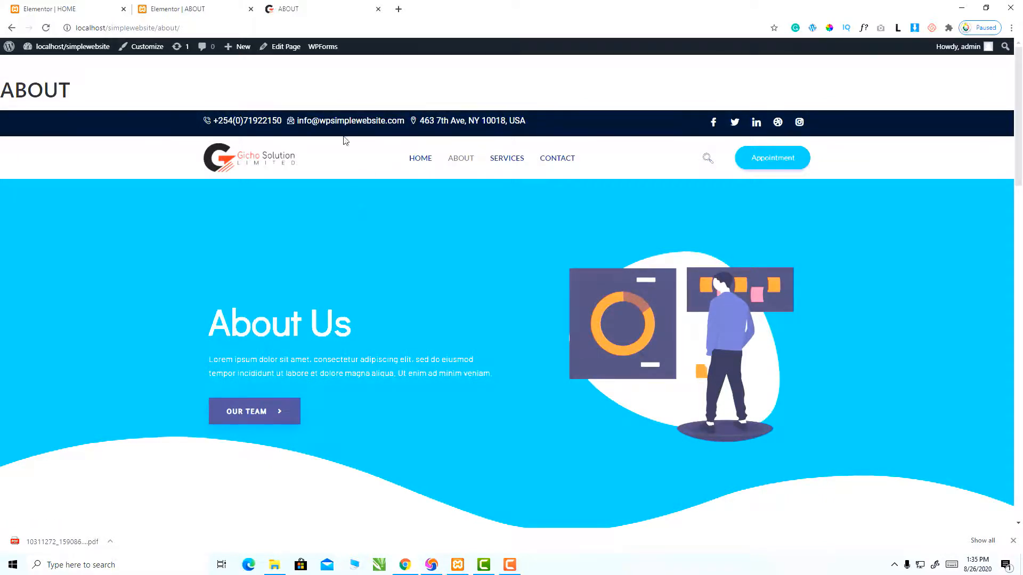
pyautogui.click(180, 10)
# Step: Scroll through the ABOUT page preview while the Elementor Canvas layout saves
pyautogui.scroll(-5, 234, 326)
pyautogui.scroll(2, 246, 335)
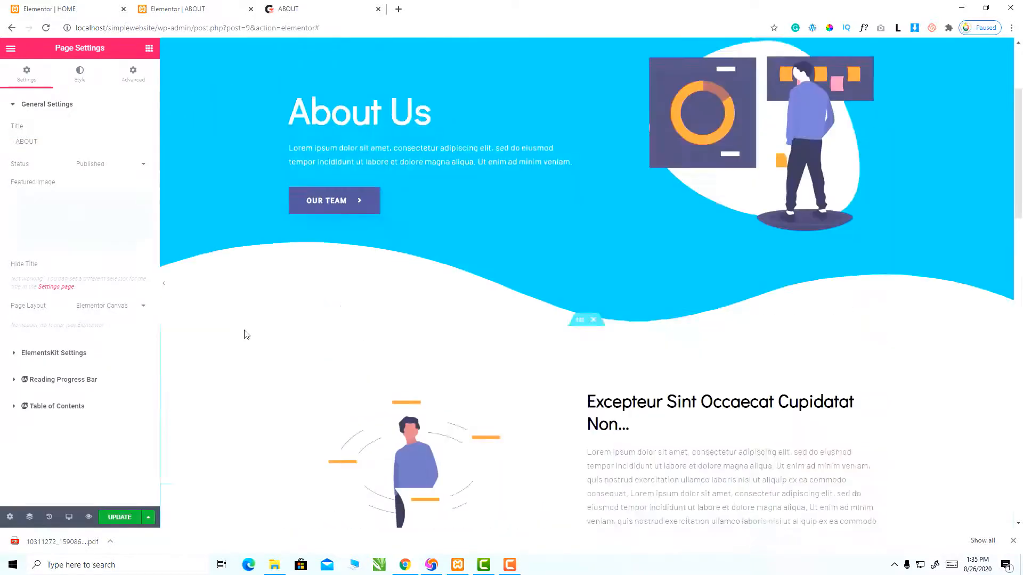
pyautogui.scroll(3, 246, 335)
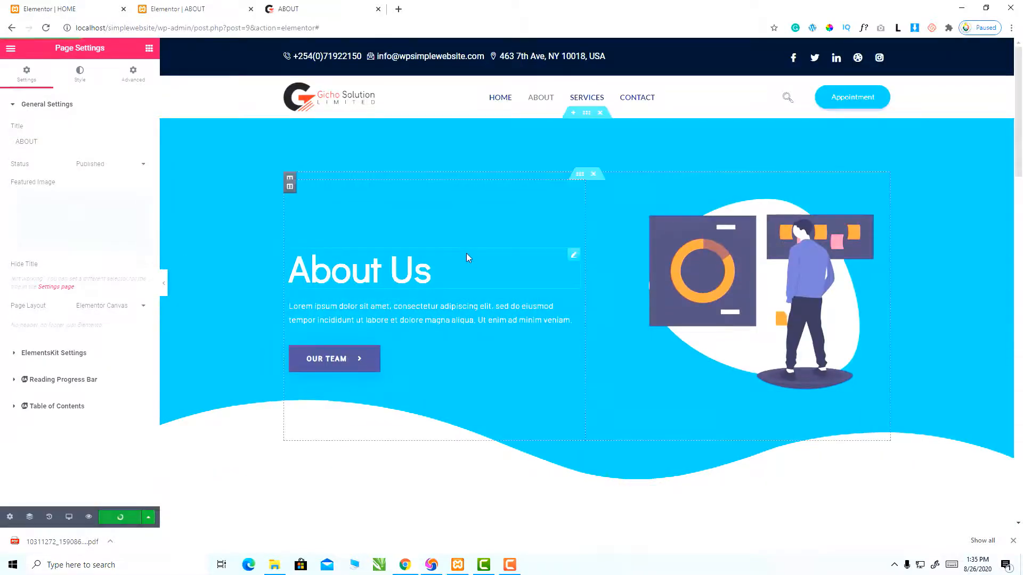
pyautogui.scroll(-1, 846, 399)
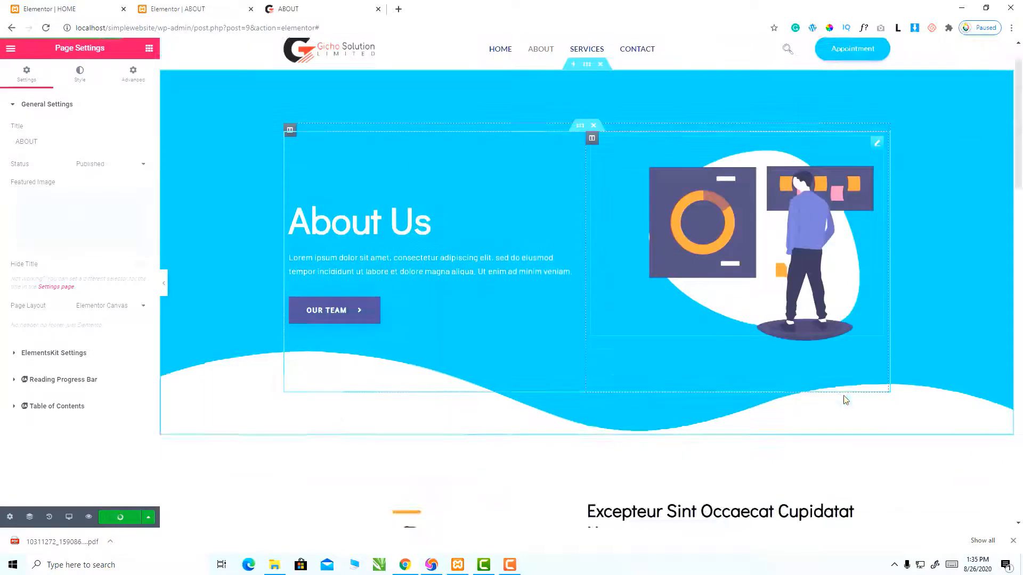
pyautogui.scroll(-20, 846, 399)
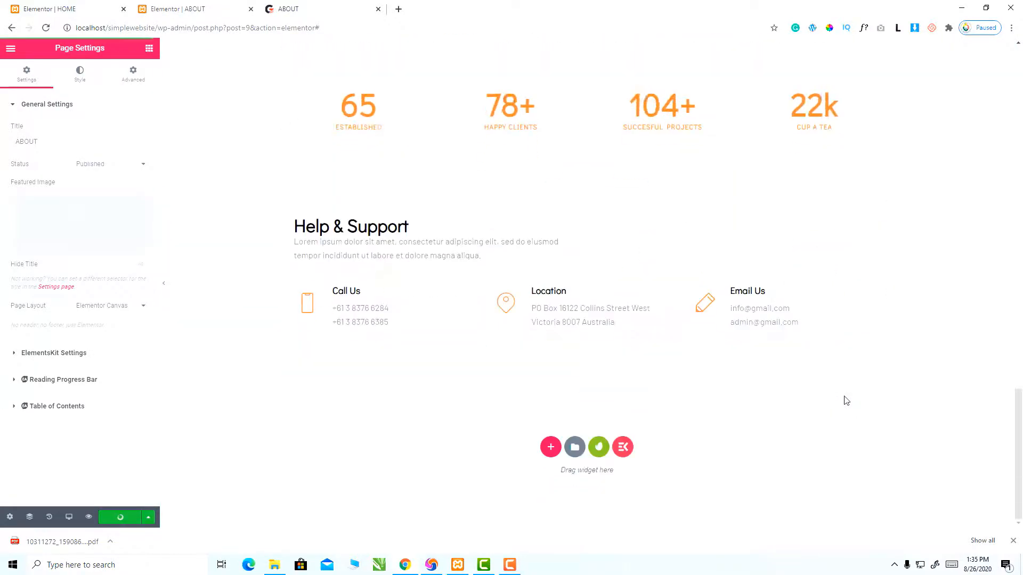
pyautogui.scroll(20, 846, 399)
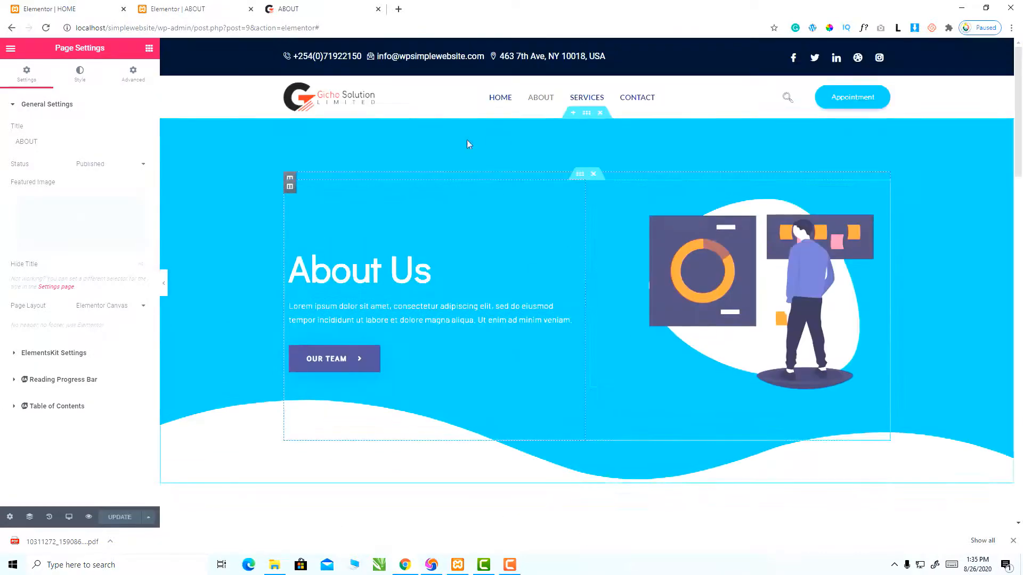
# Step: Reload the live ABOUT page, confirm it starts with the navy contact bar and no title, then return to the editor
pyautogui.click(312, 11)
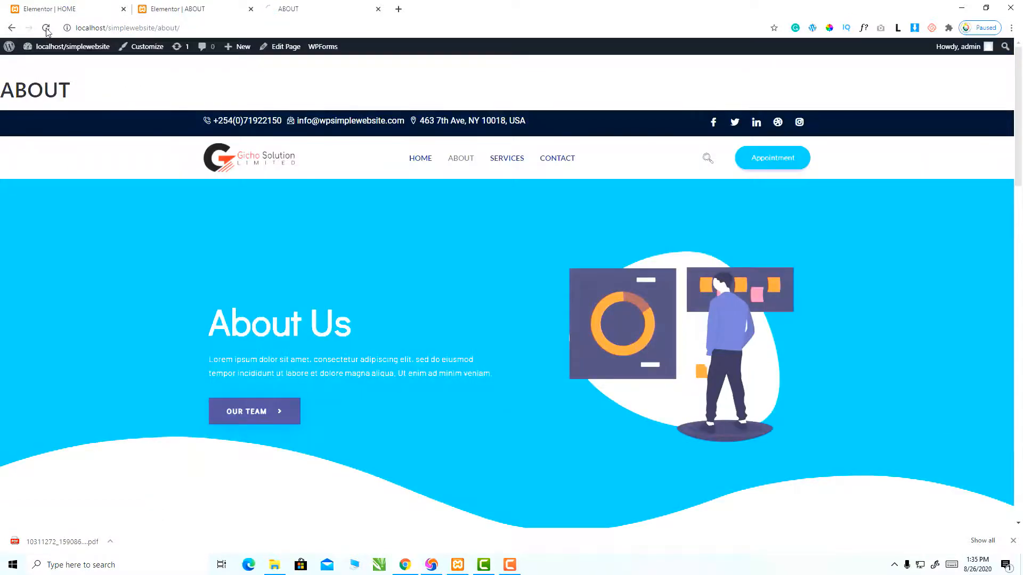
pyautogui.click(46, 29)
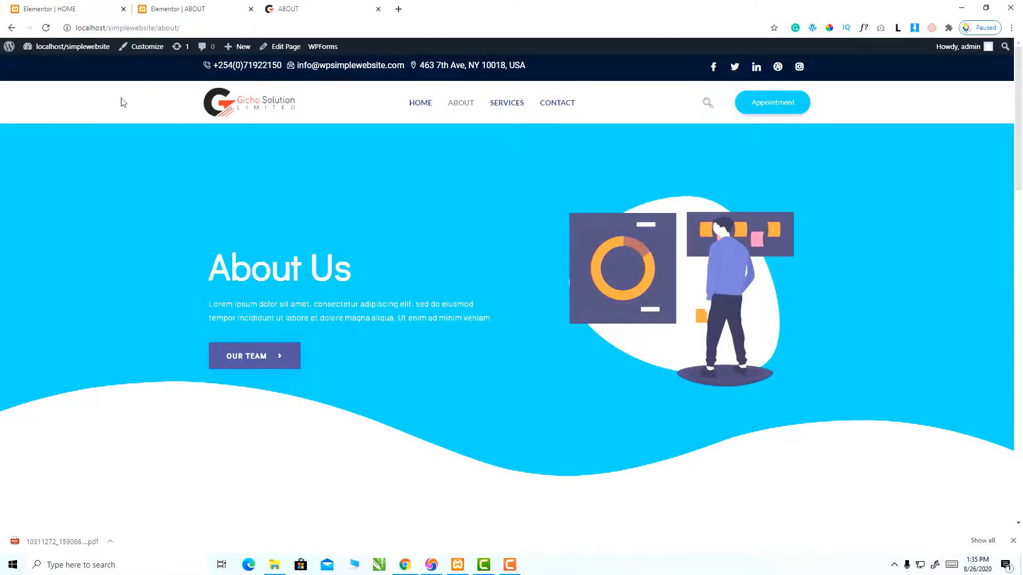
pyautogui.scroll(-10, 479, 259)
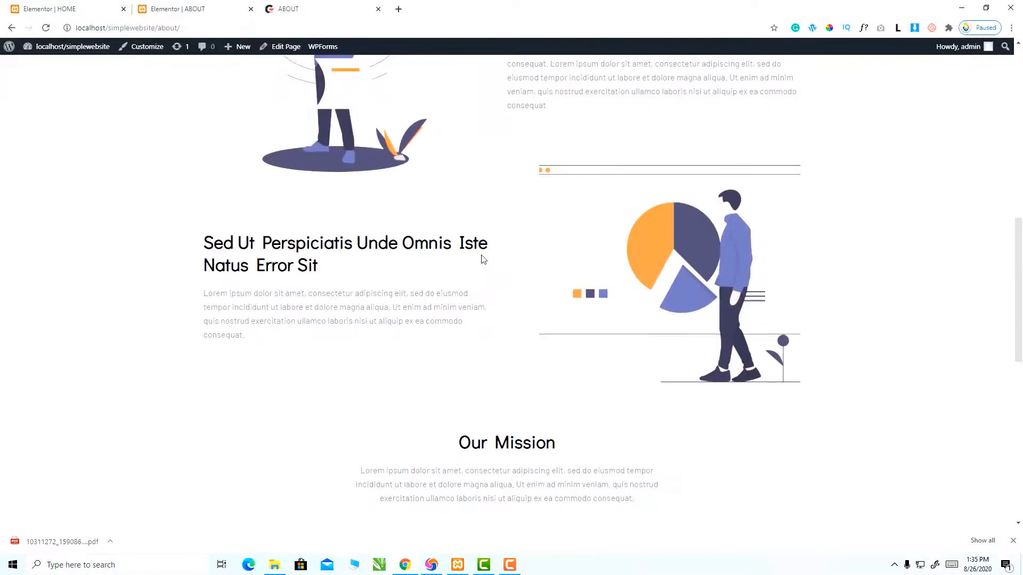
pyautogui.scroll(5, 481, 259)
pyautogui.scroll(4, 580, 254)
pyautogui.scroll(-15, 579, 254)
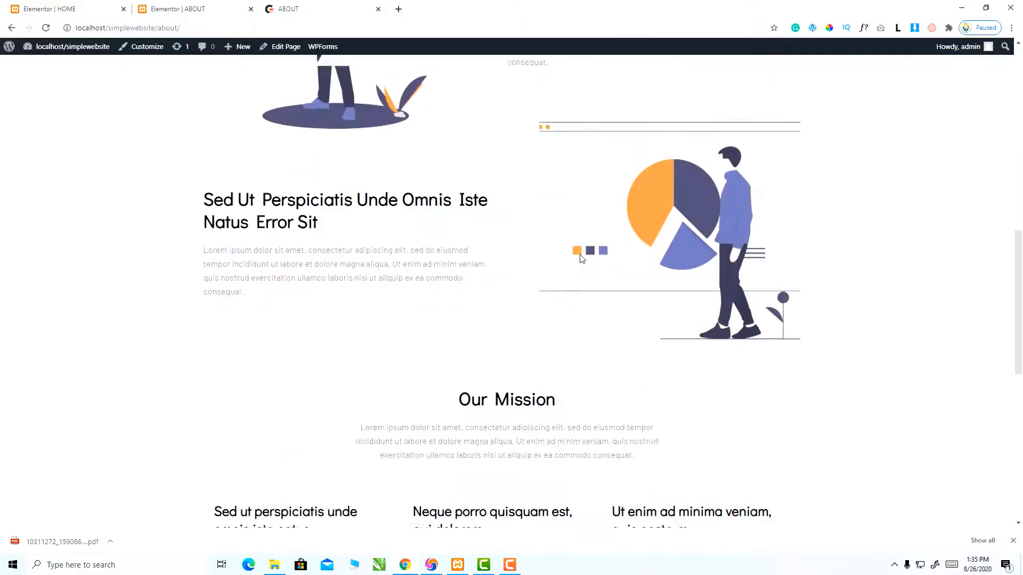
pyautogui.scroll(-5, 582, 259)
pyautogui.scroll(15, 585, 261)
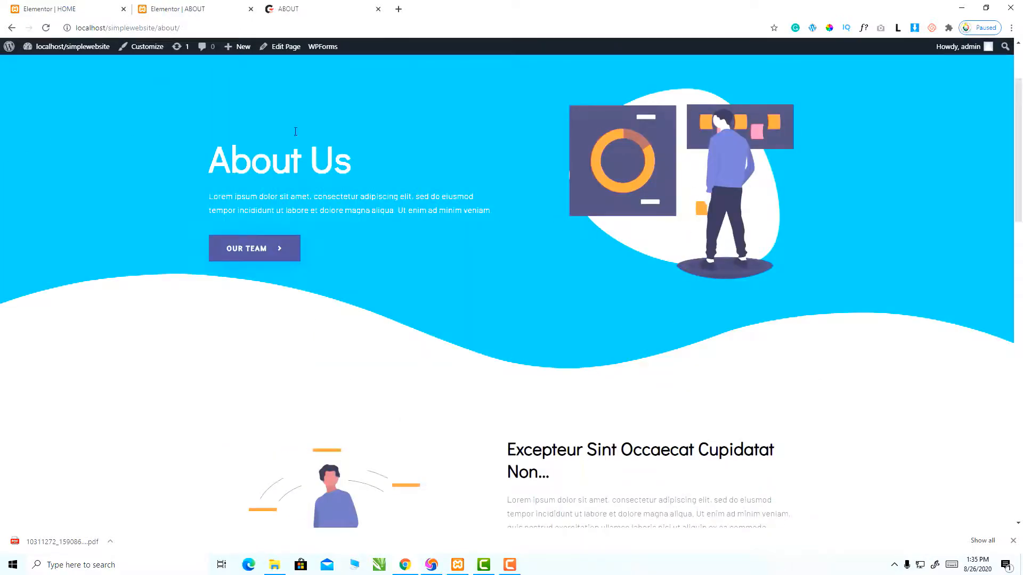
pyautogui.click(166, 12)
# Step: Upload seo.png and insert it as the image beside the 'Excepteur Sint Occaecat Cupidatat' text
pyautogui.scroll(-5, 647, 415)
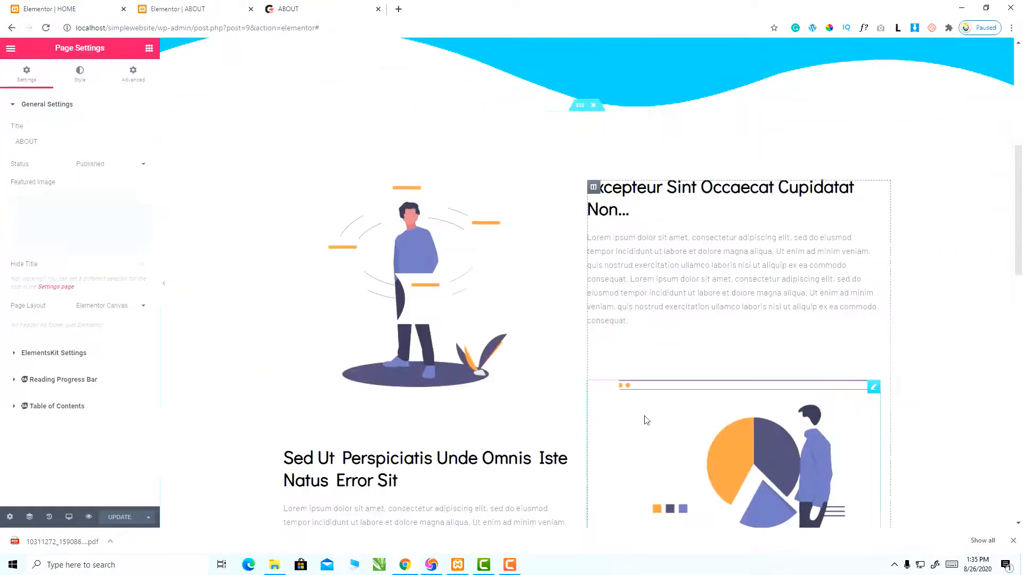
pyautogui.scroll(-4, 778, 430)
pyautogui.scroll(3, 523, 287)
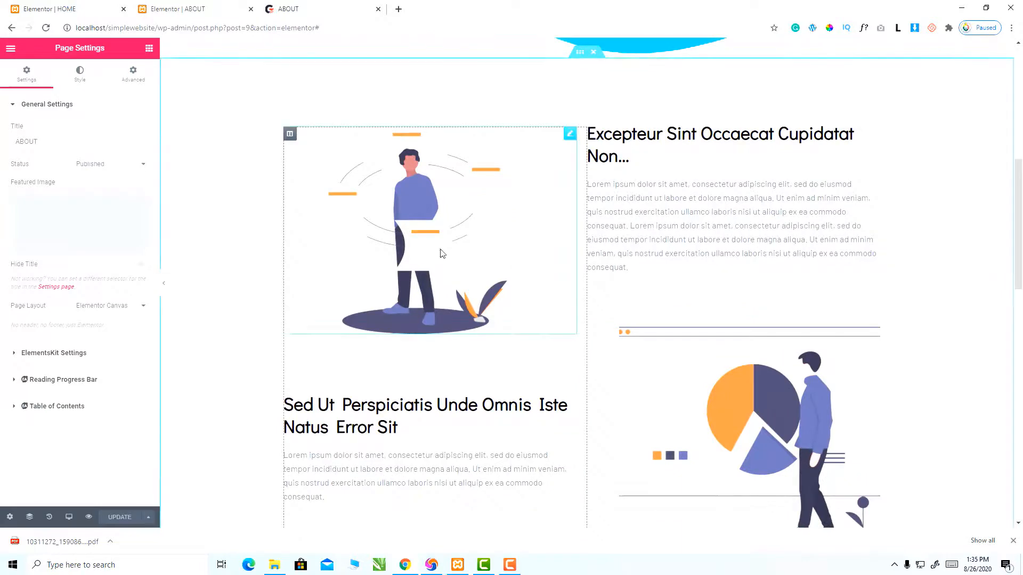
pyautogui.click(570, 135)
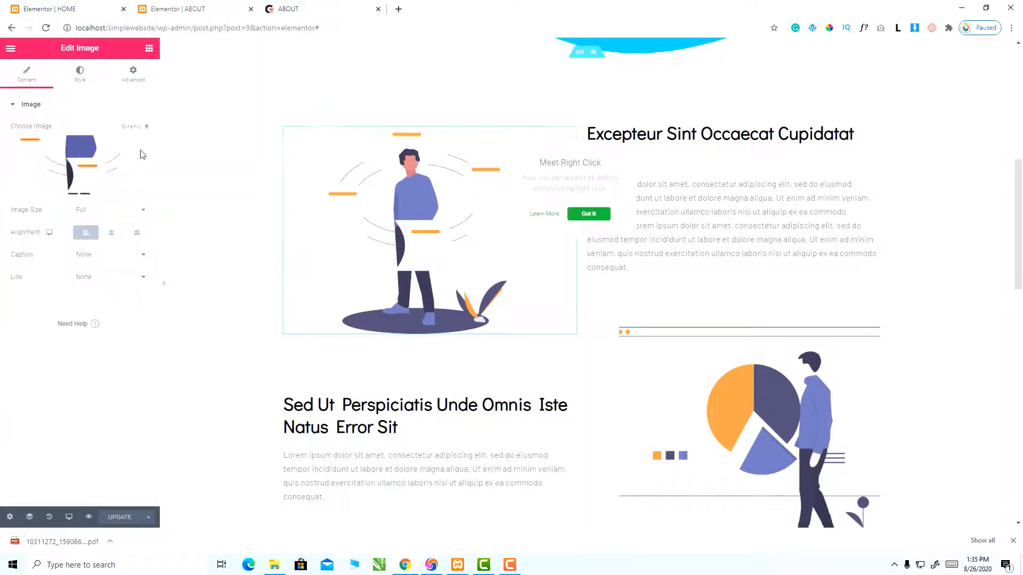
pyautogui.click(80, 160)
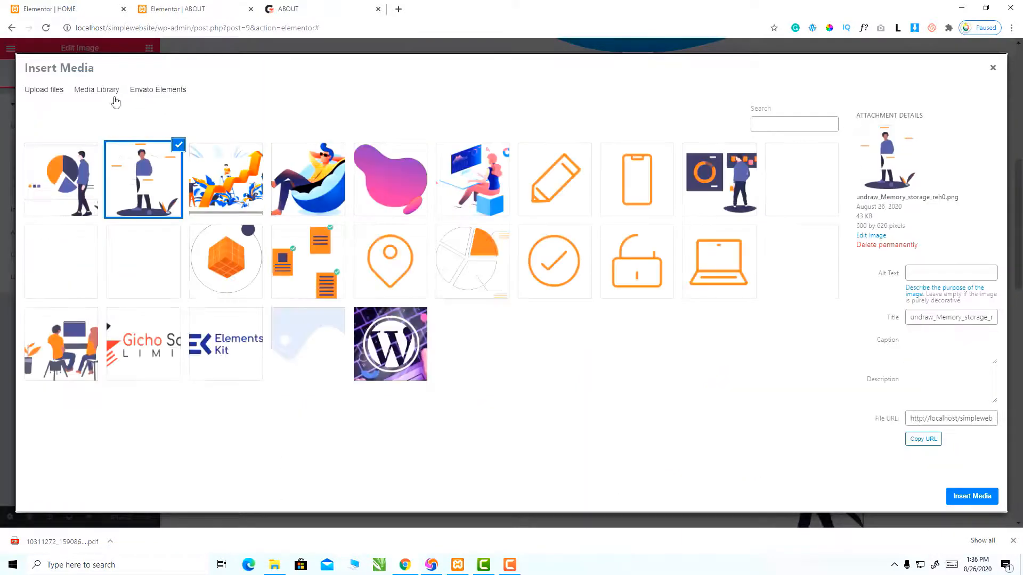
pyautogui.click(48, 91)
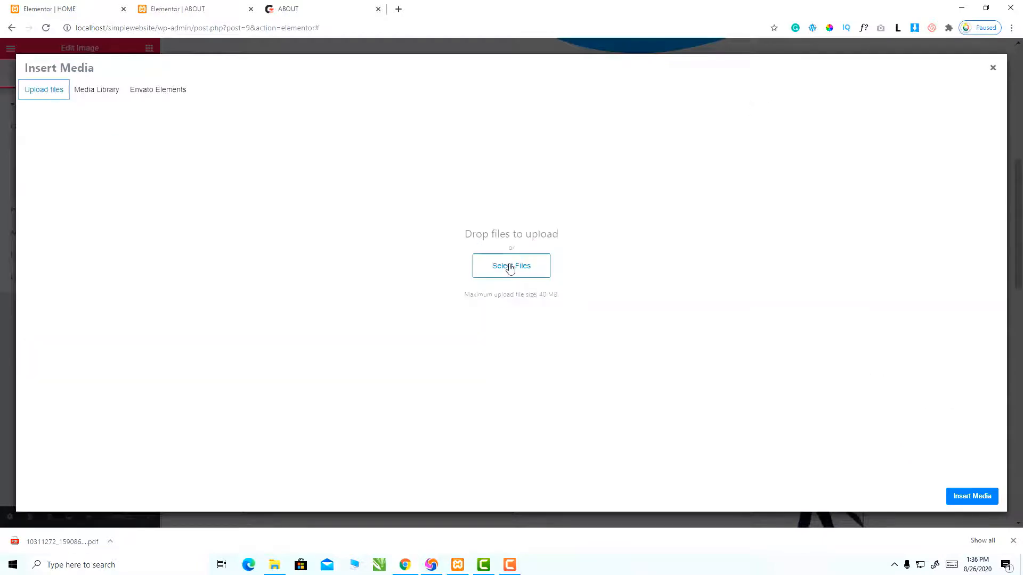
pyautogui.click(511, 266)
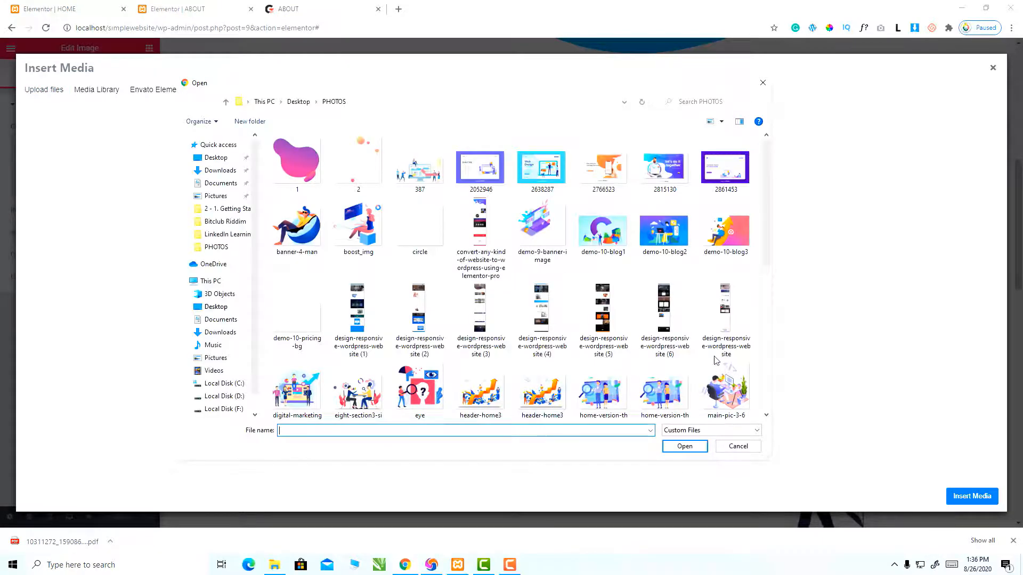
pyautogui.scroll(-3, 716, 361)
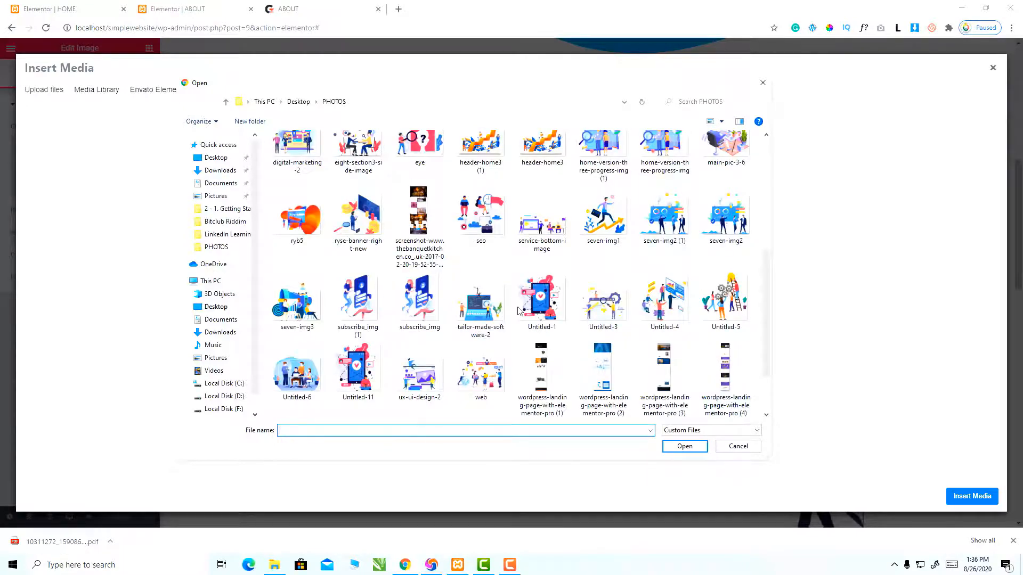
pyautogui.click(481, 216)
pyautogui.click(685, 446)
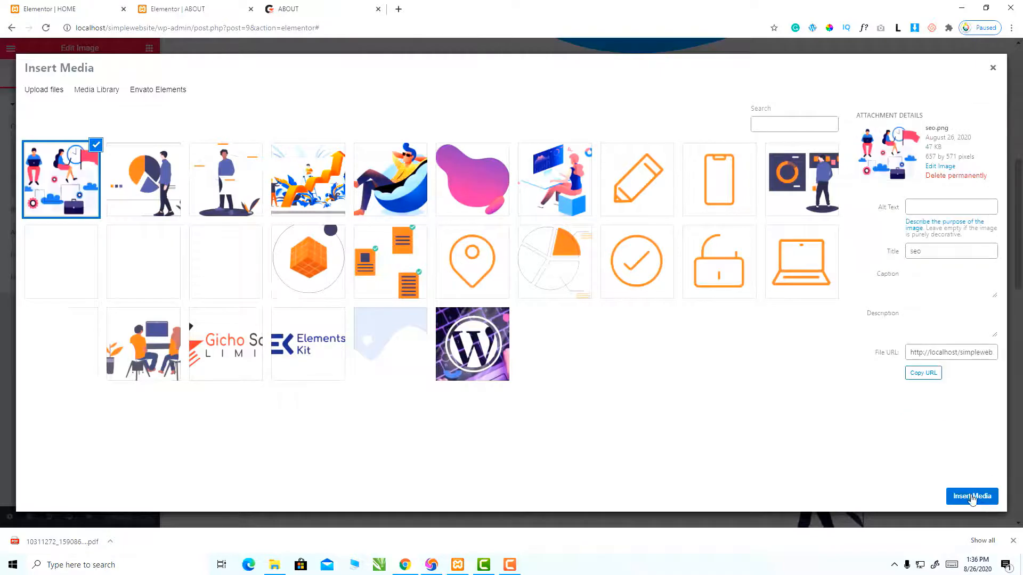
pyautogui.click(971, 497)
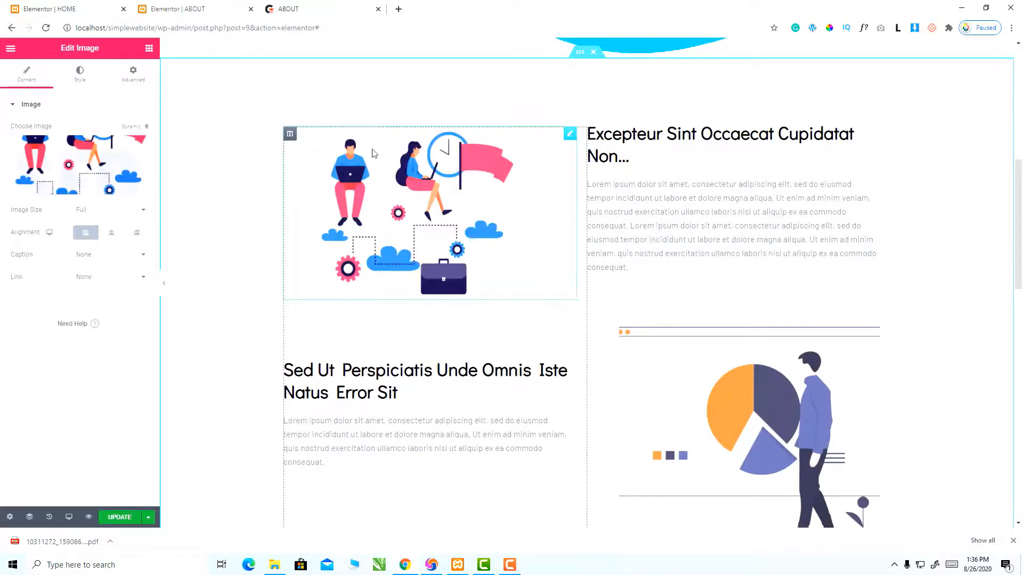
# Step: Review the new two-people illustration on the ABOUT page and save the page
pyautogui.scroll(-10, 539, 366)
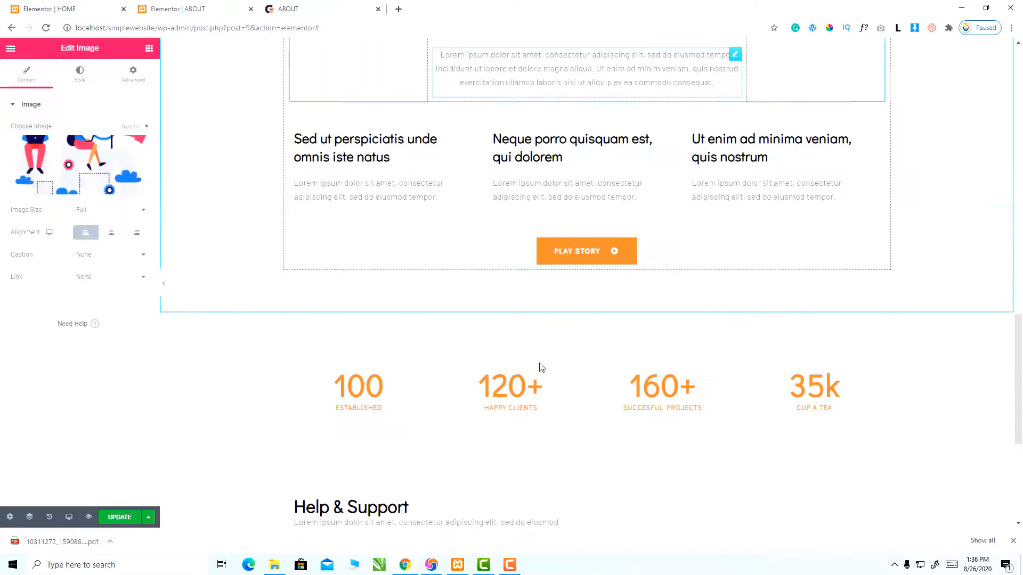
pyautogui.scroll(-5, 539, 368)
pyautogui.scroll(7, 568, 405)
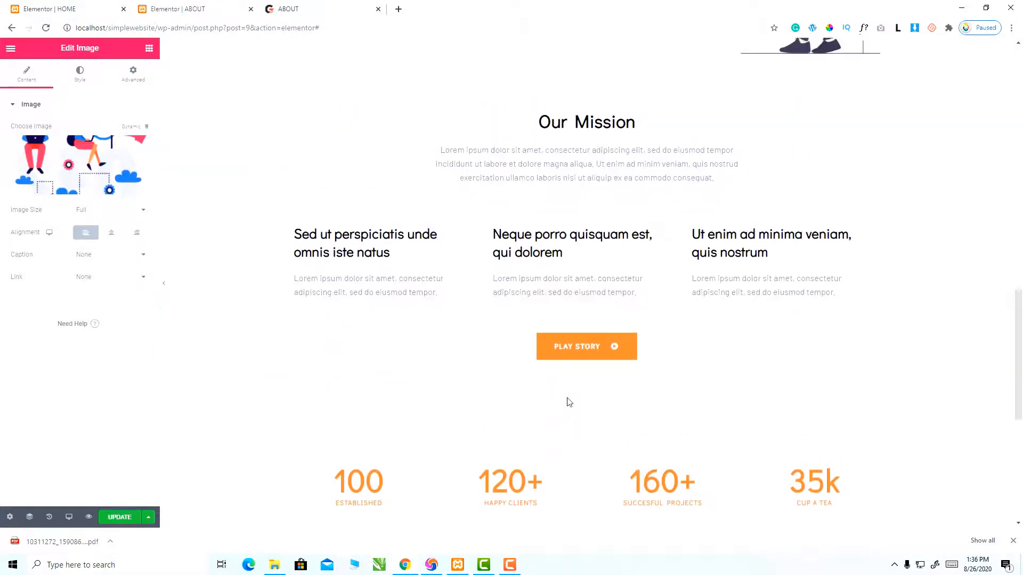
pyautogui.scroll(8, 568, 402)
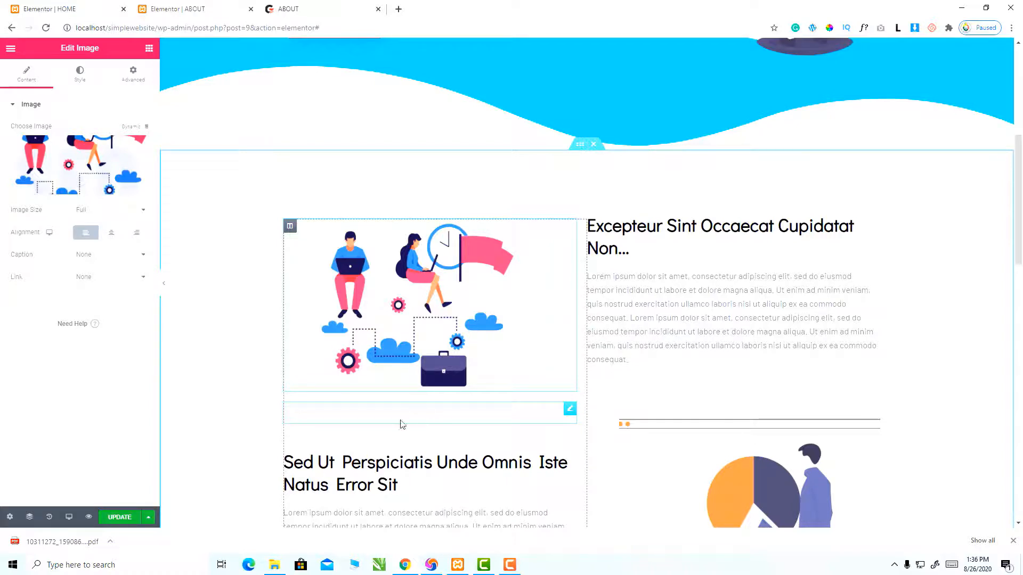
pyautogui.click(126, 523)
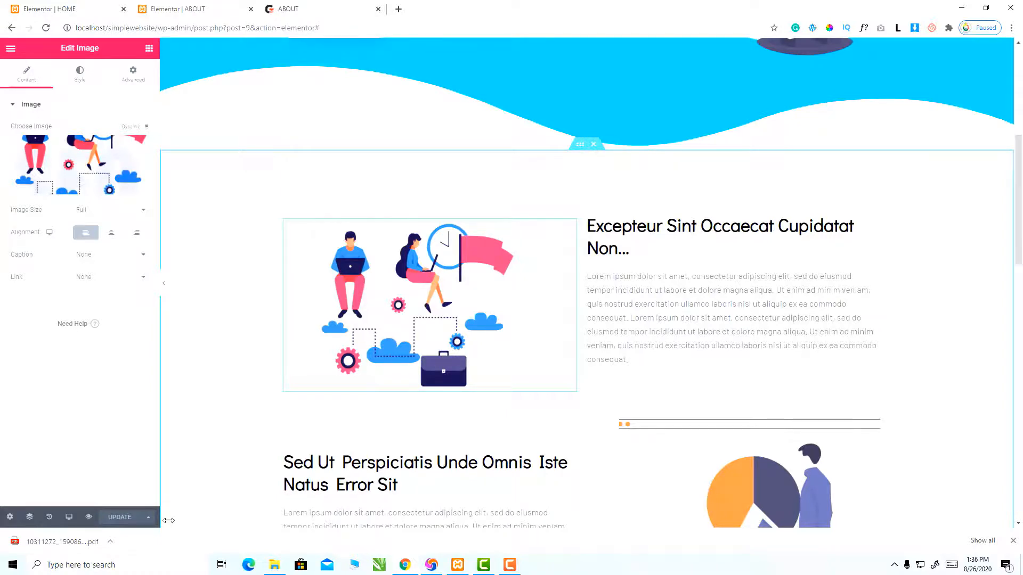
# Step: Look over the saved ABOUT page once more, then go back to the WordPress Pages list
pyautogui.scroll(5, 579, 375)
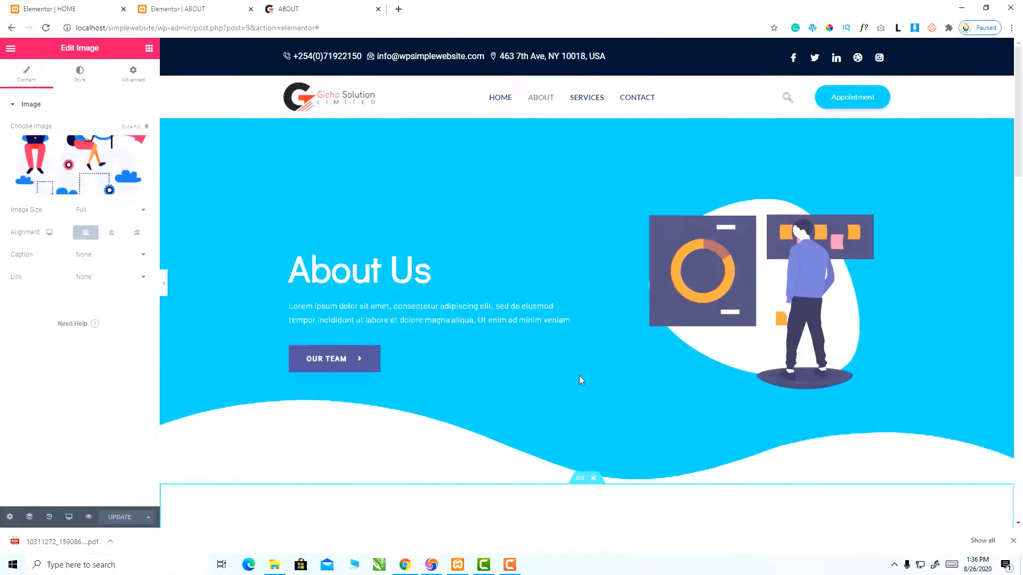
pyautogui.scroll(-15, 594, 380)
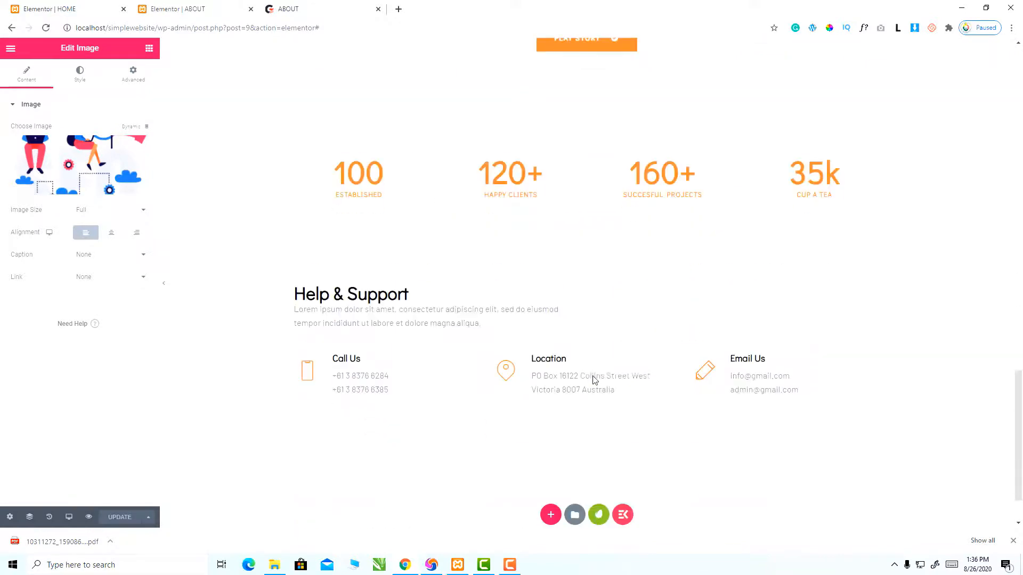
pyautogui.scroll(15, 595, 380)
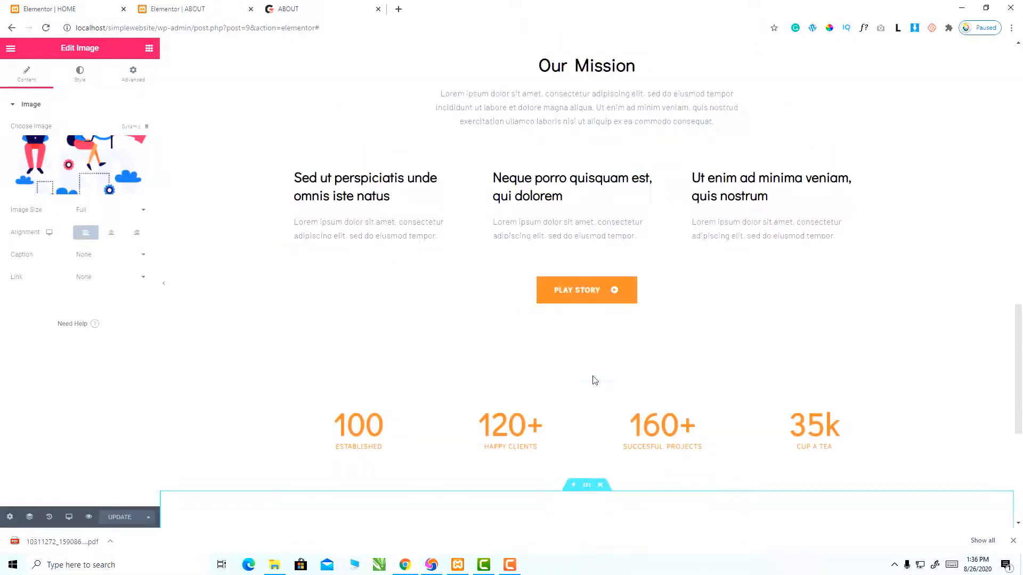
pyautogui.scroll(3, 594, 379)
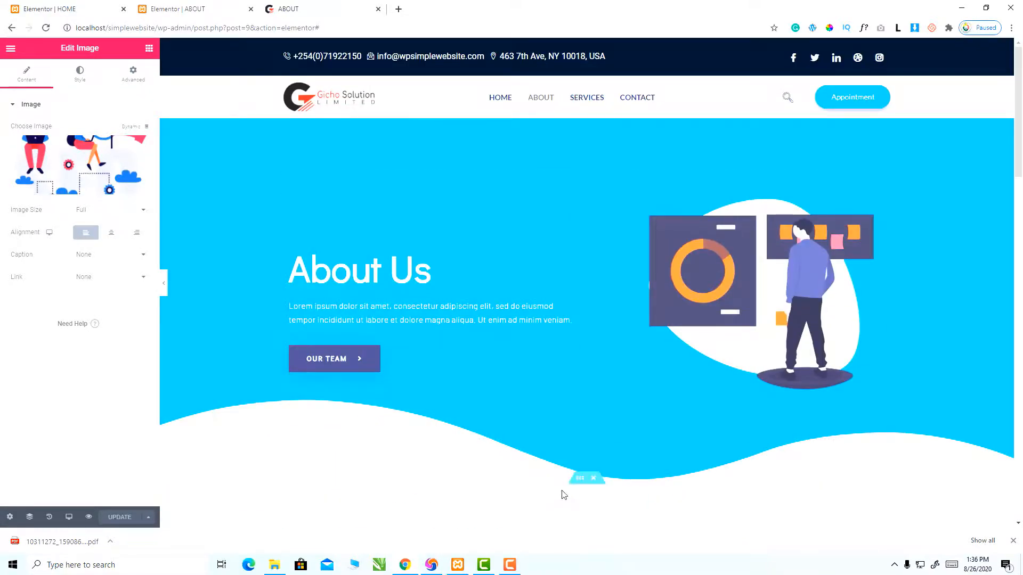
pyautogui.scroll(-7, 564, 490)
pyautogui.click(510, 567)
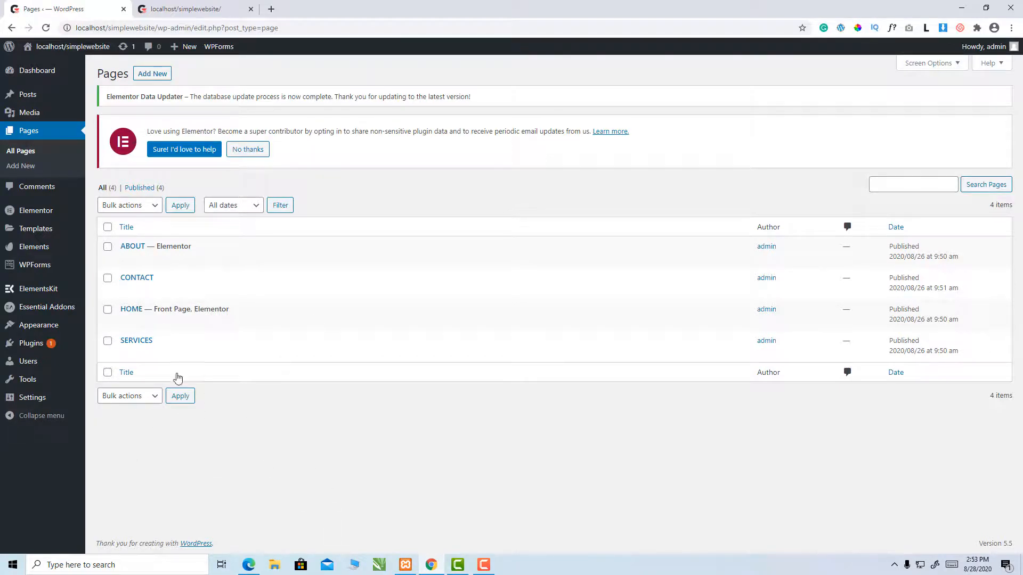
# Step: Open the SERVICES page from the Pages list in the Elementor editor
pyautogui.moveTo(137, 360)
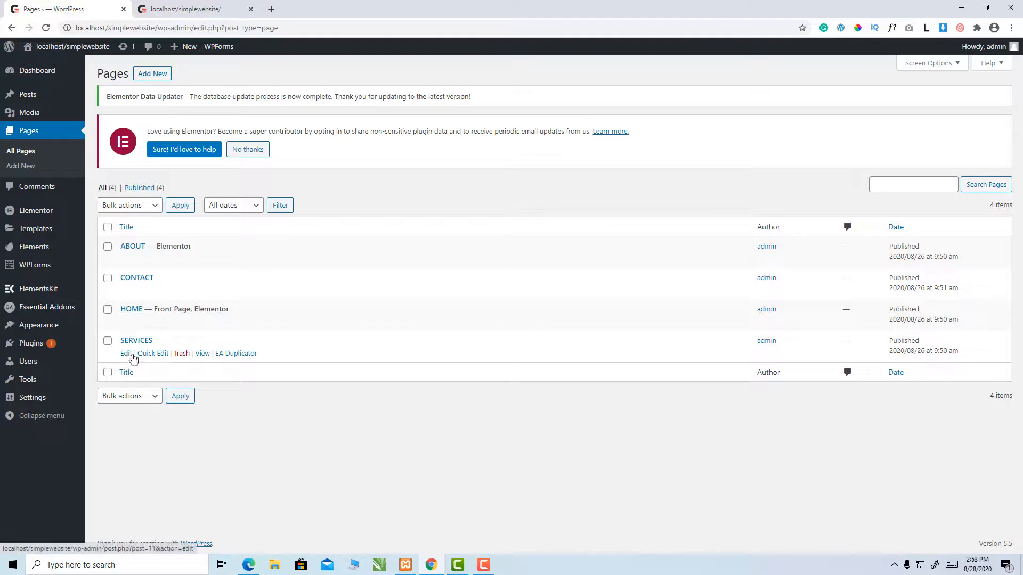
pyautogui.click(126, 354)
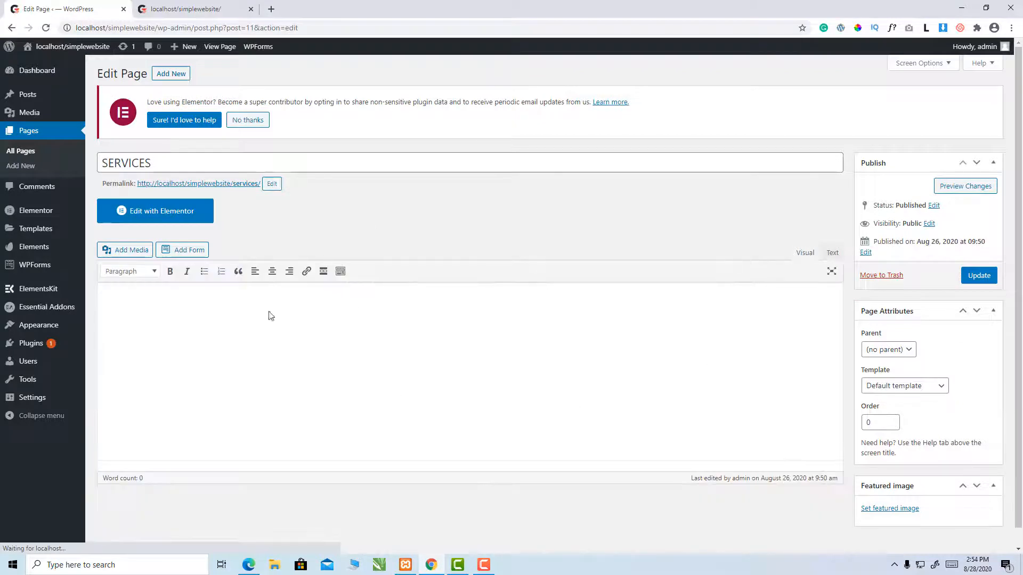
pyautogui.click(164, 212)
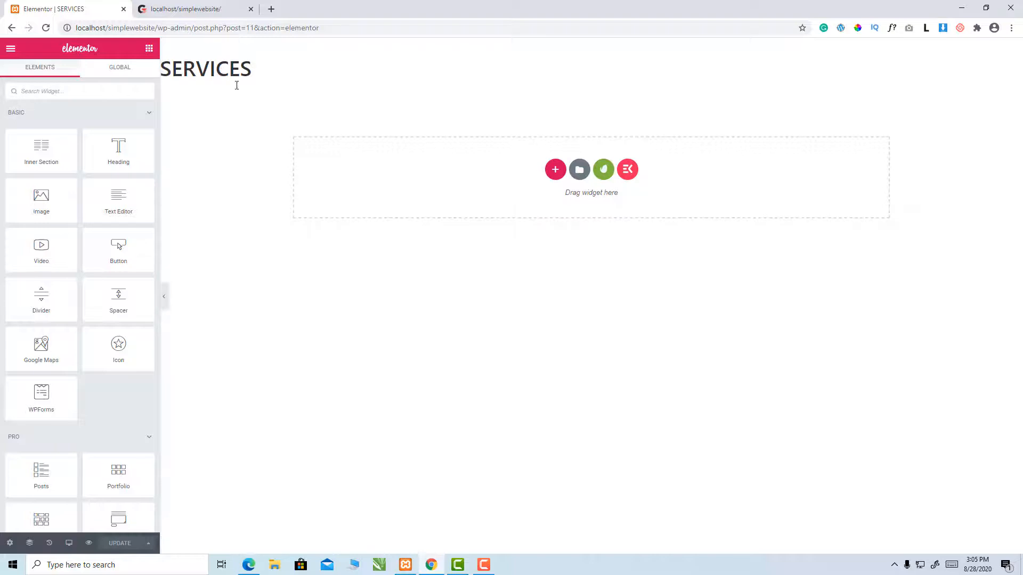
# Step: Launch the Envato template kits library from the empty SERVICES section
pyautogui.click(606, 174)
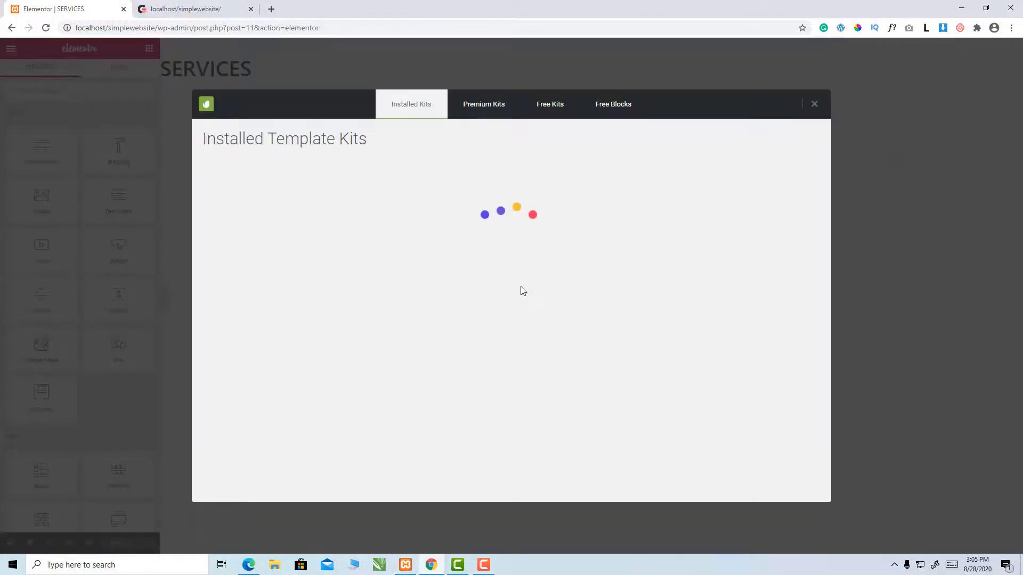
# Step: Go to page 4 of the Free Kits and open the Startup Business kit's templates
pyautogui.click(548, 108)
pyautogui.click(484, 105)
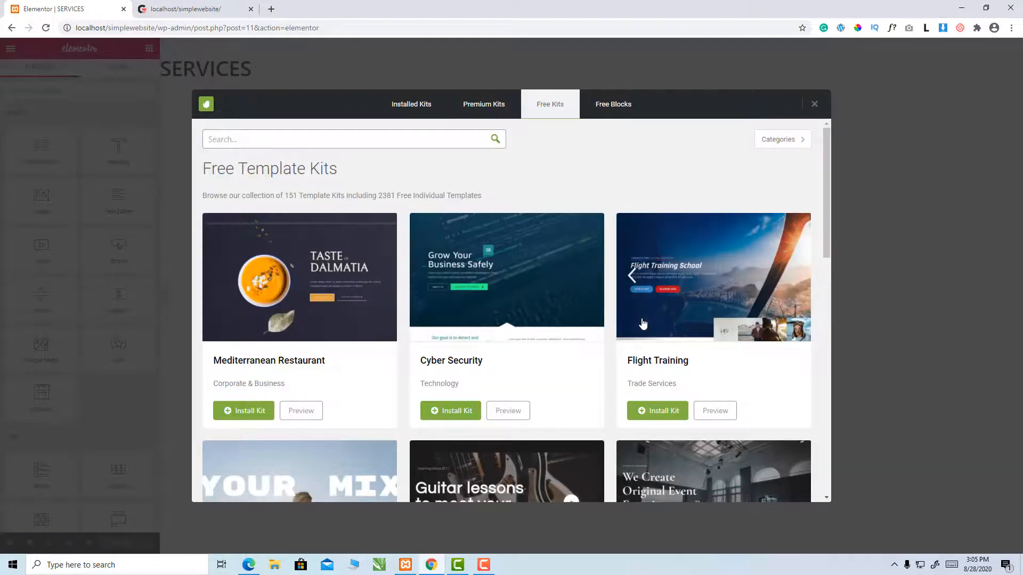
pyautogui.scroll(-6, 643, 324)
pyautogui.scroll(-4, 643, 323)
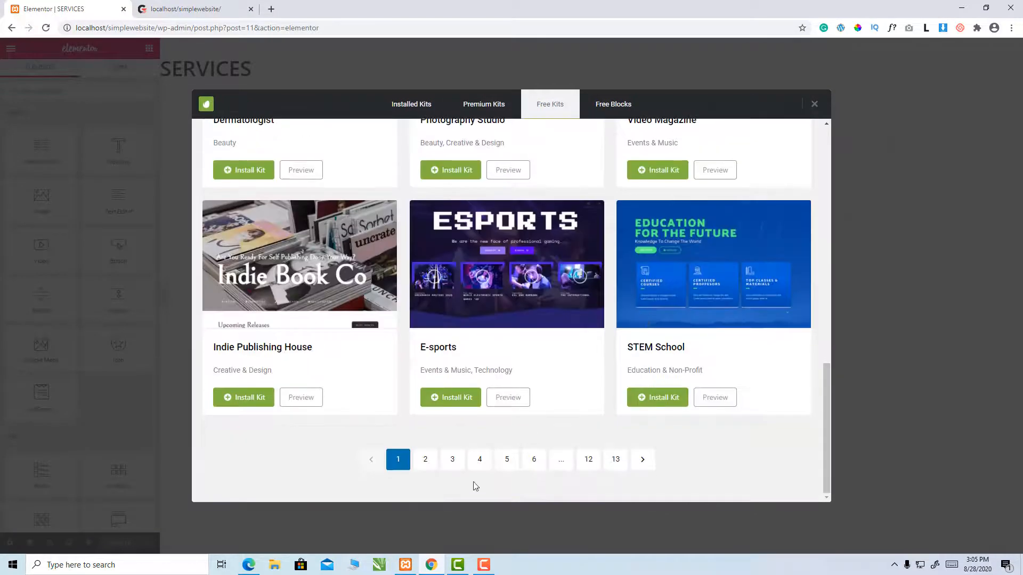
pyautogui.click(478, 463)
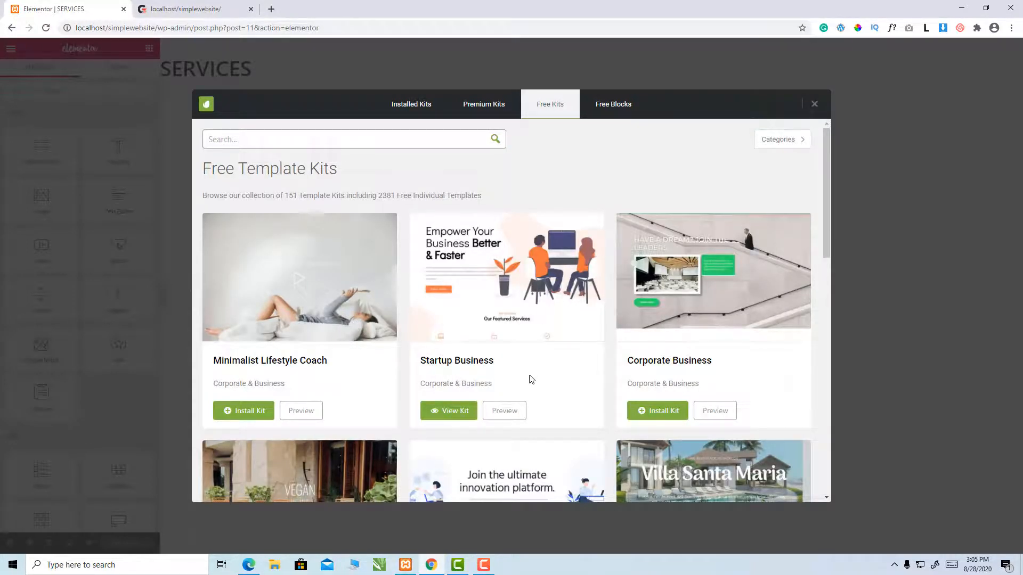
pyautogui.click(450, 411)
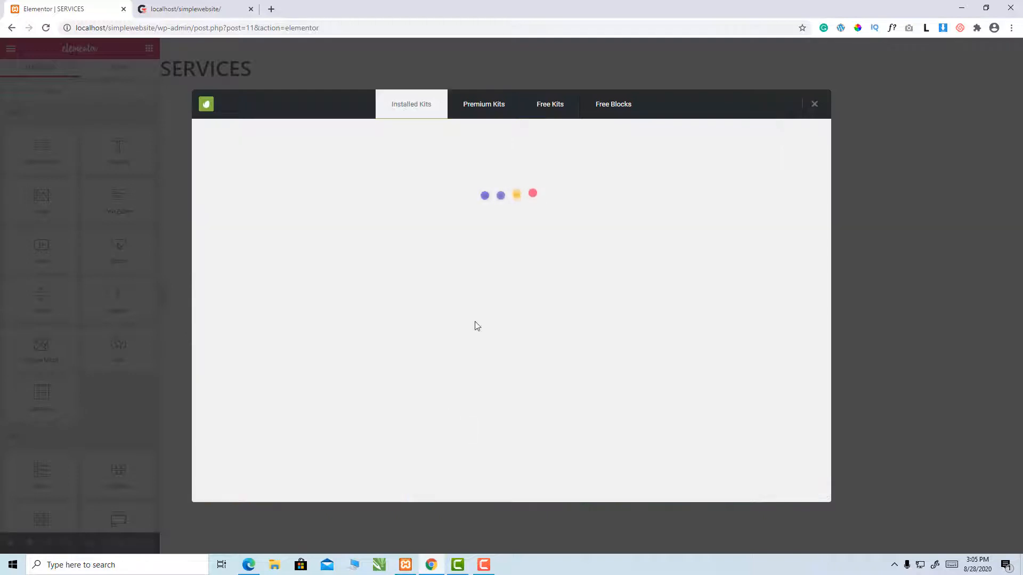
# Step: Find the Startup Business 'Our Services' template and insert it into the SERVICES page
pyautogui.scroll(-6, 529, 293)
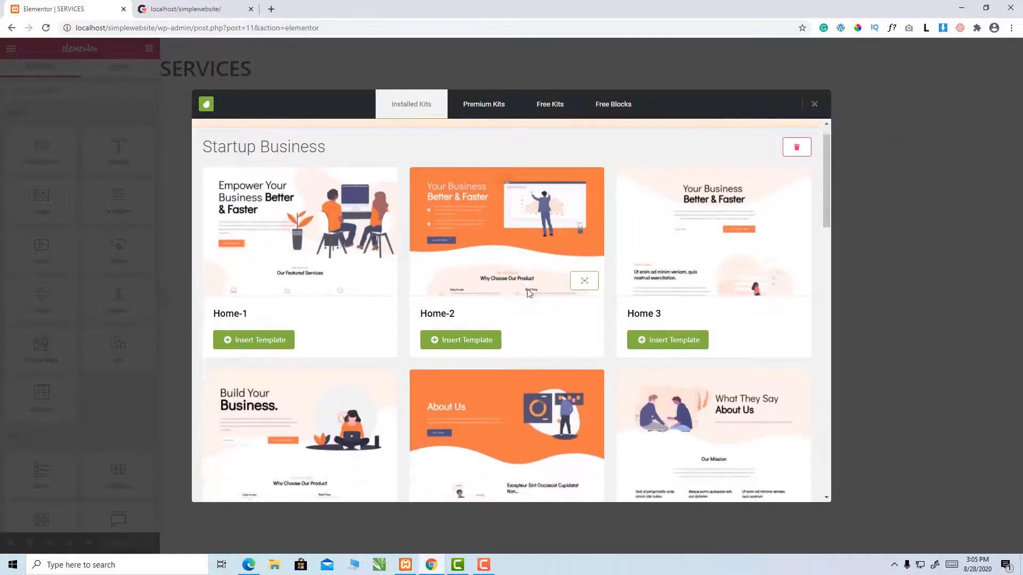
pyautogui.scroll(-1, 578, 280)
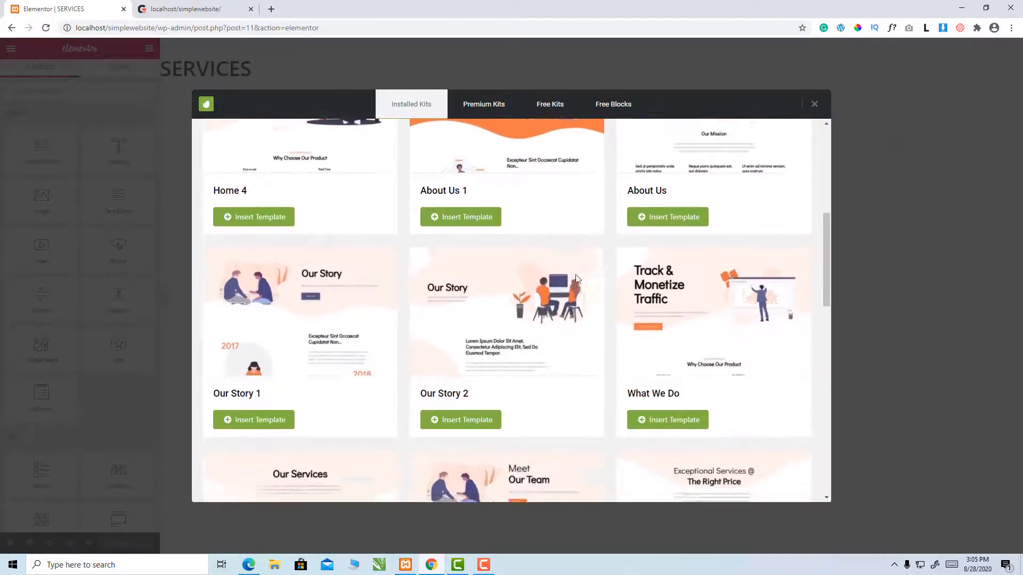
pyautogui.scroll(-2, 789, 234)
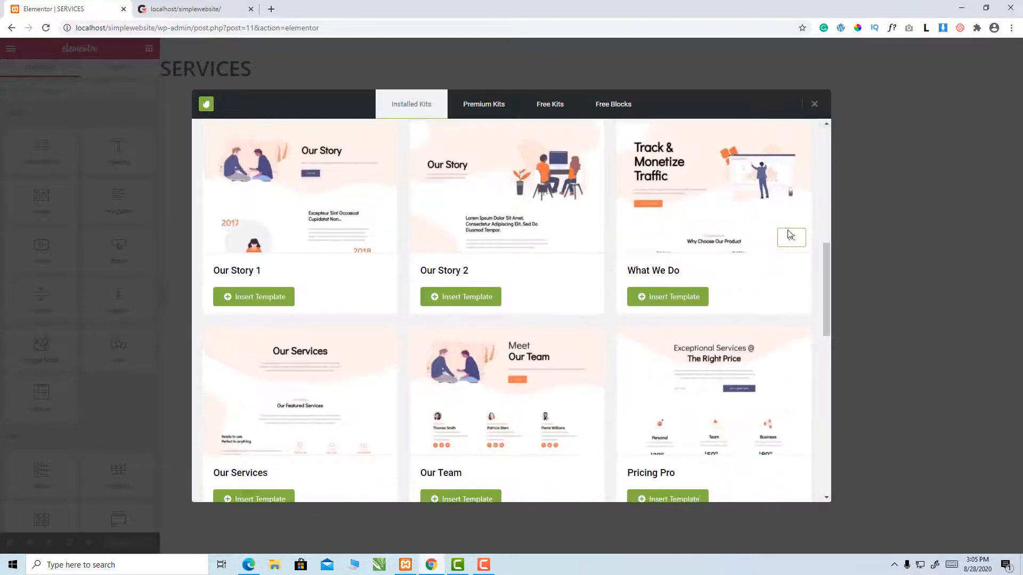
pyautogui.scroll(-3, 789, 234)
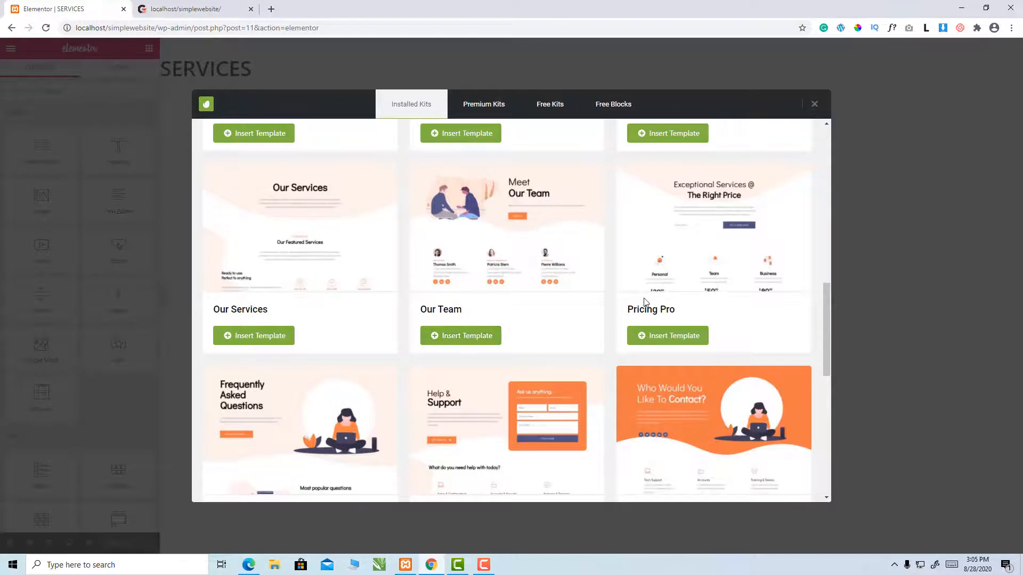
pyautogui.scroll(3, 644, 302)
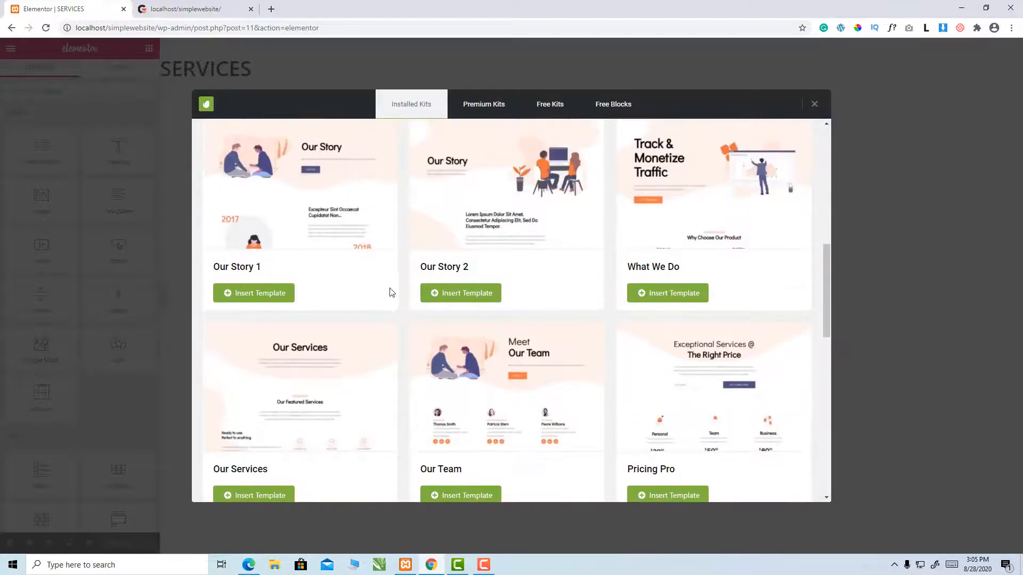
pyautogui.scroll(-4, 367, 297)
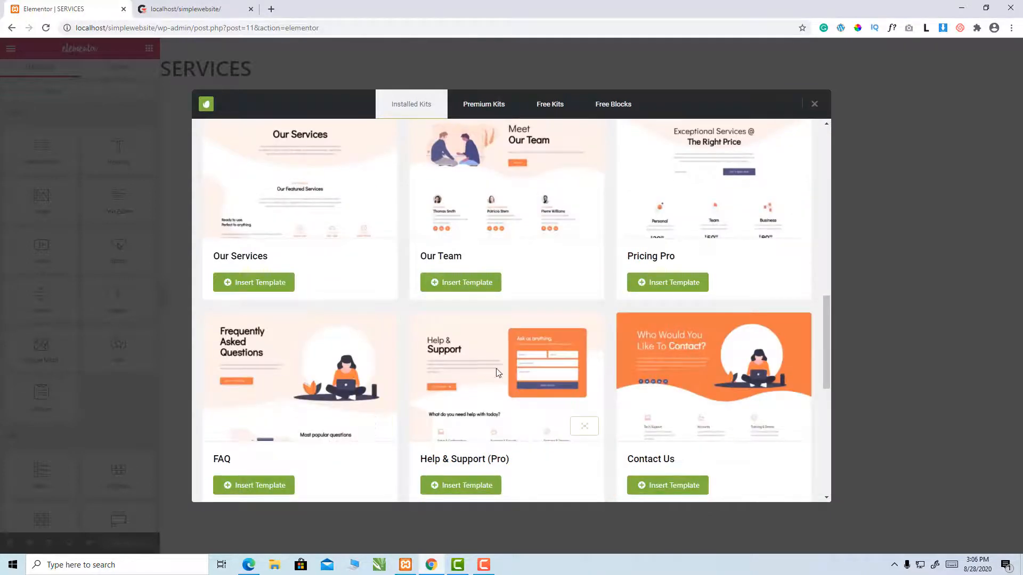
pyautogui.scroll(2, 371, 312)
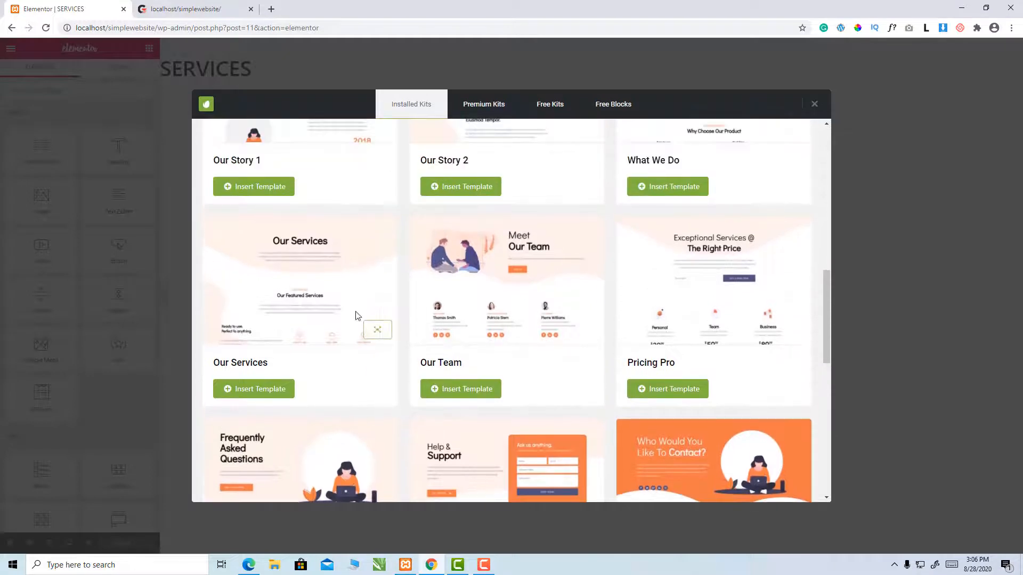
pyautogui.scroll(1, 326, 313)
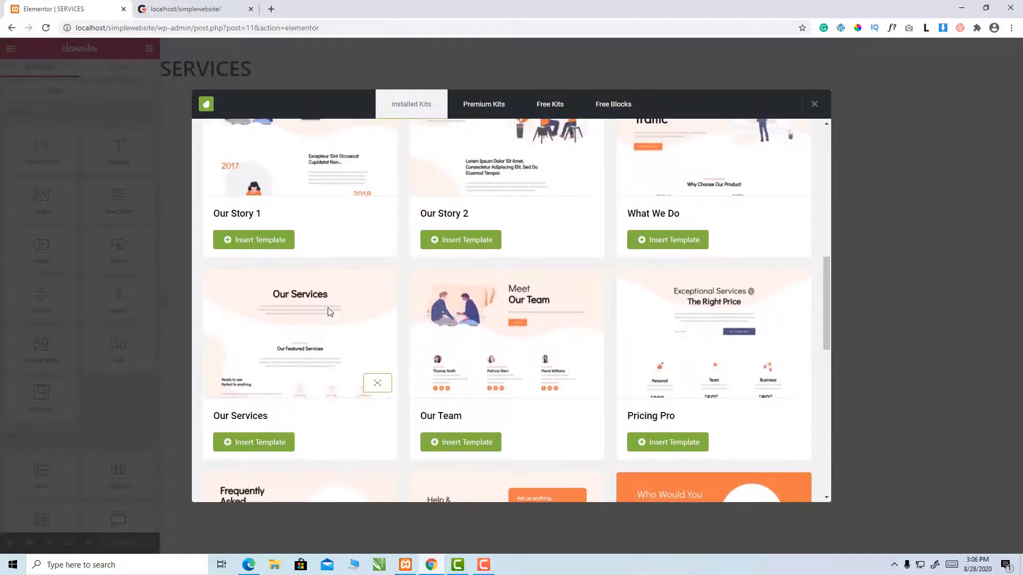
pyautogui.scroll(-2, 326, 313)
pyautogui.click(271, 338)
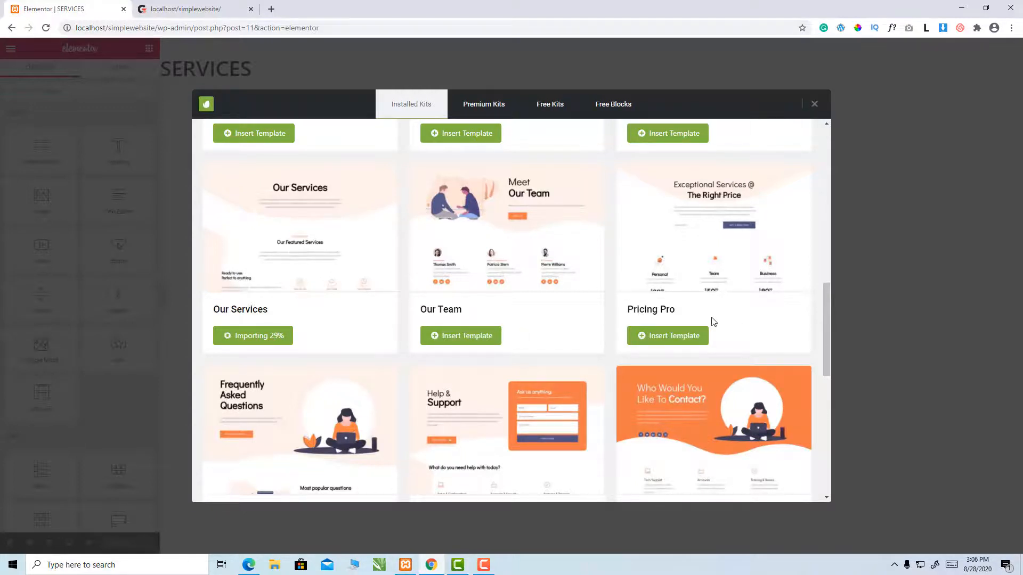
pyautogui.scroll(-3, 713, 321)
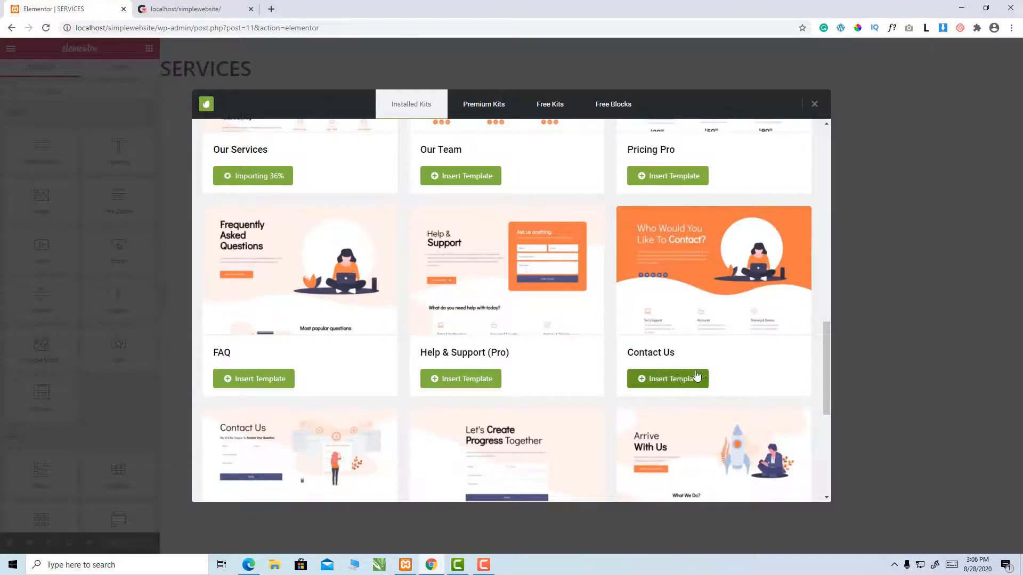
pyautogui.scroll(4, 527, 365)
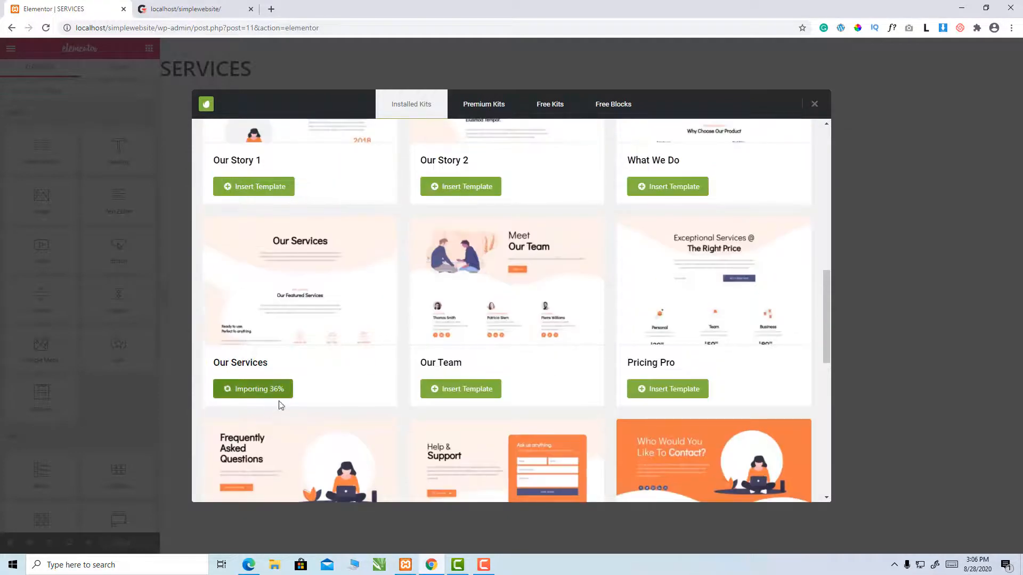
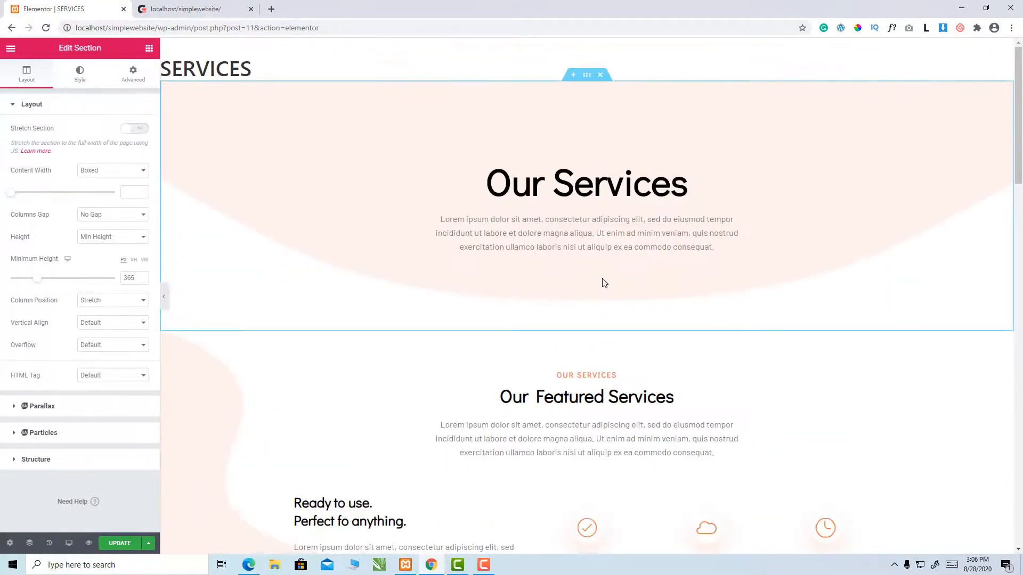
# Step: Select the Our Services header section and view its background image without changing it
pyautogui.scroll(-5, 604, 283)
pyautogui.scroll(-8, 604, 282)
pyautogui.scroll(13, 603, 283)
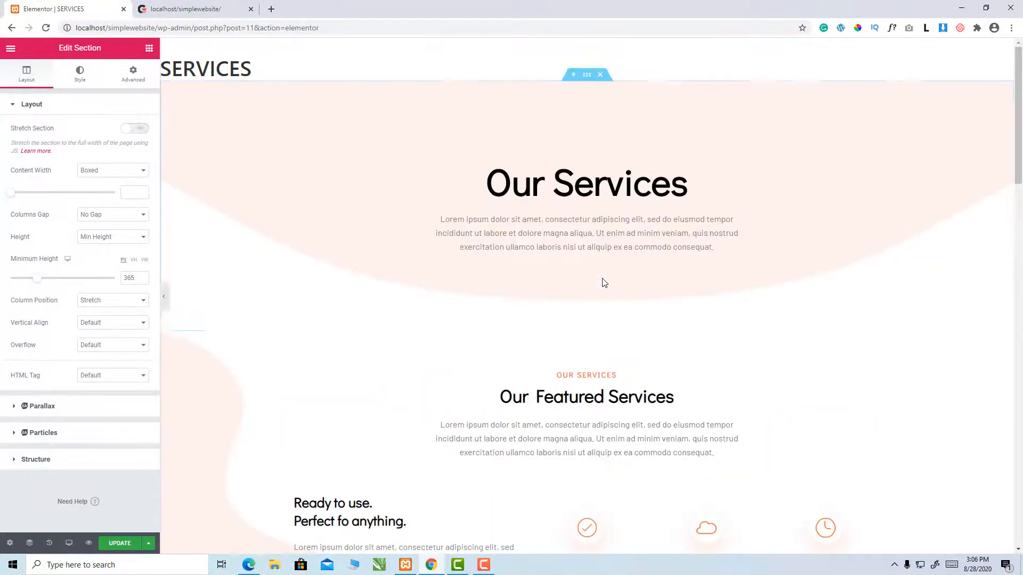
pyautogui.click(587, 77)
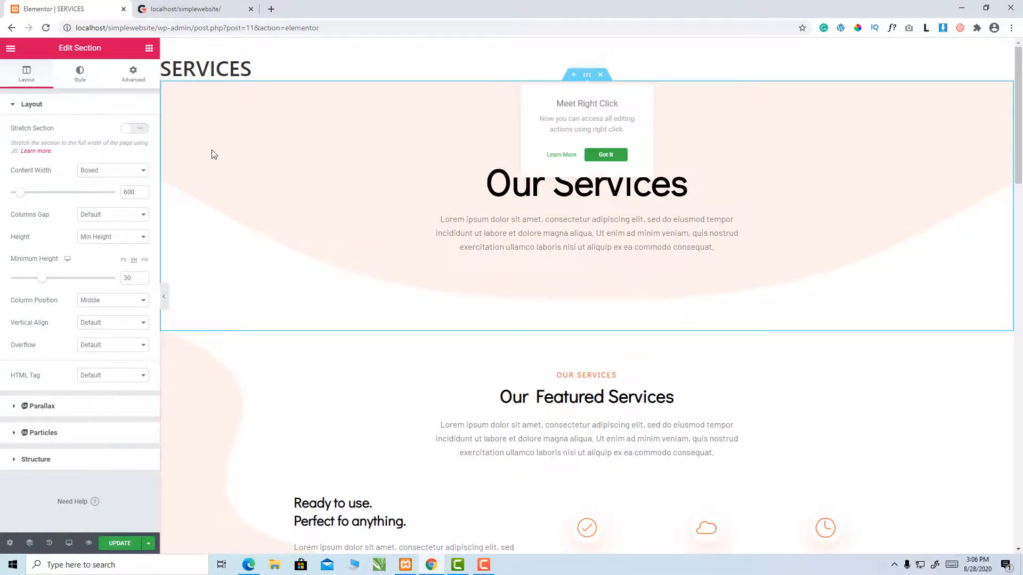
pyautogui.click(81, 74)
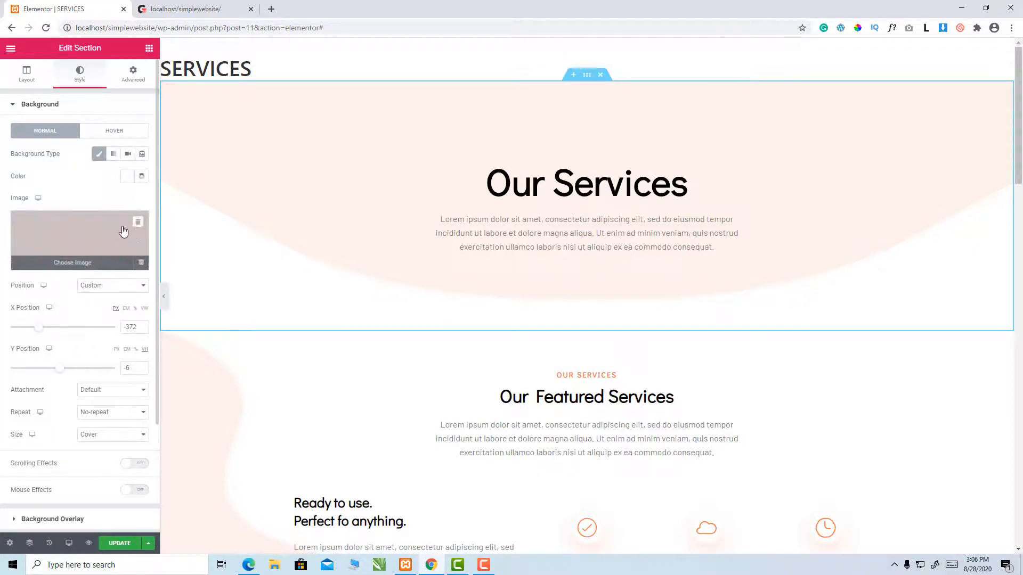
pyautogui.moveTo(80, 238)
pyautogui.click(75, 263)
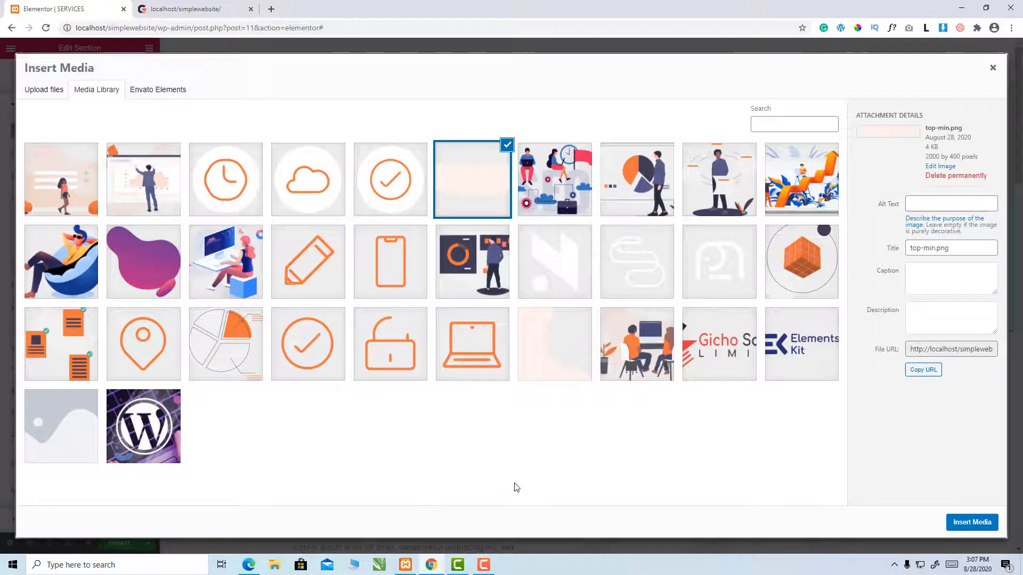
pyautogui.click(992, 69)
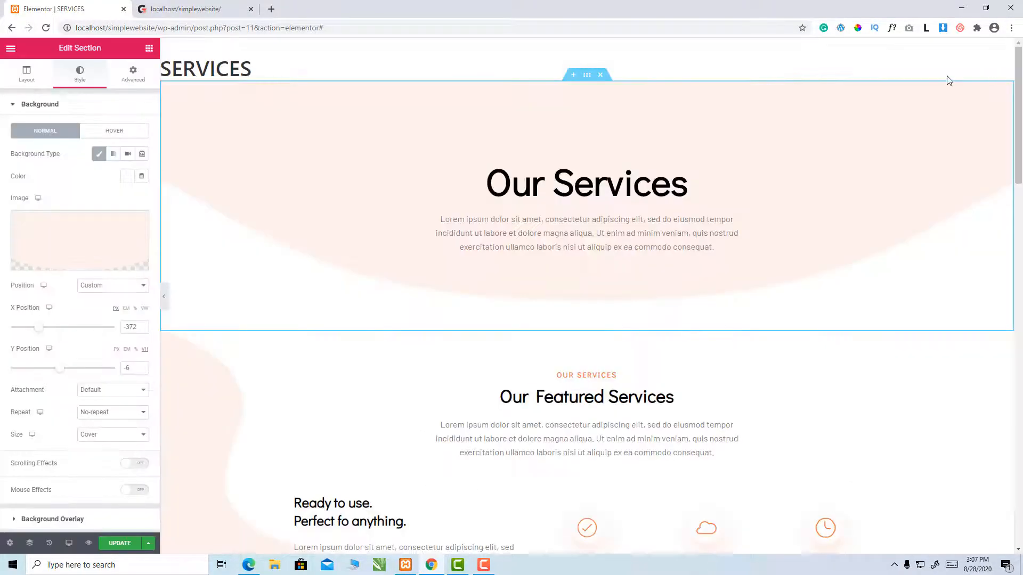
# Step: Remove the pink wave background image and set the section colour to solid blue #0AC6F0
pyautogui.click(126, 180)
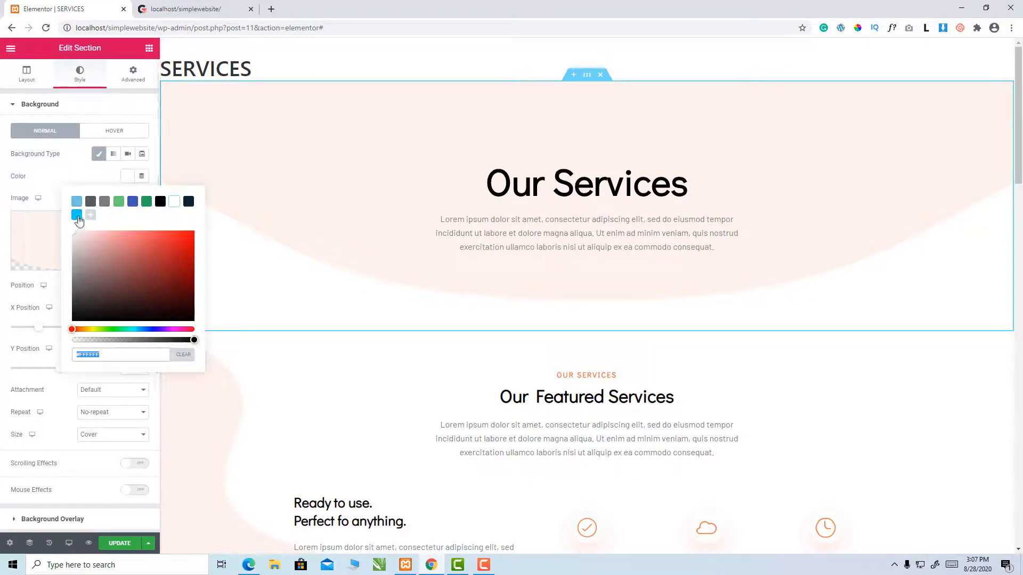
pyautogui.click(77, 215)
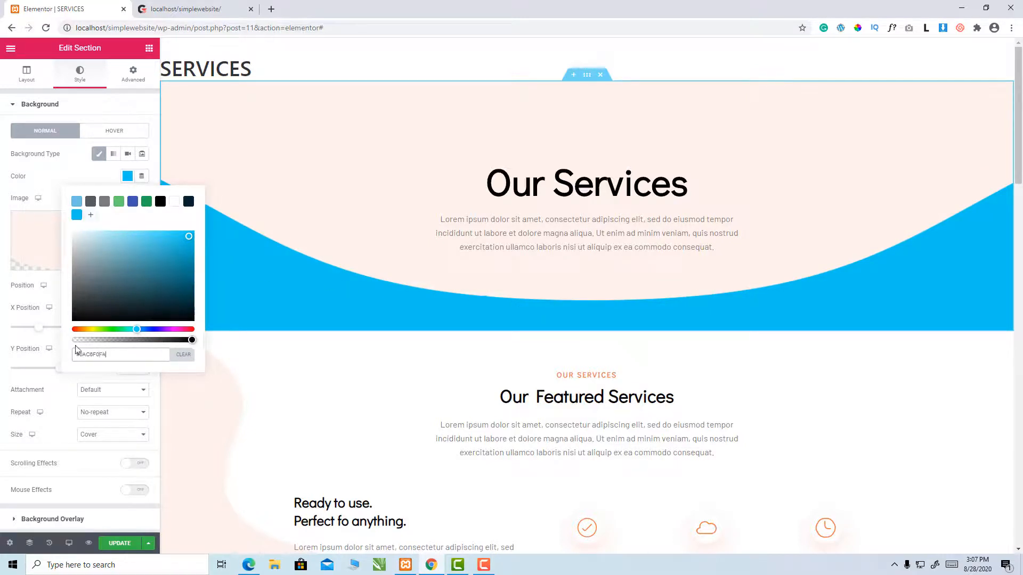
pyautogui.moveTo(193, 342); pyautogui.dragTo(34, 349)
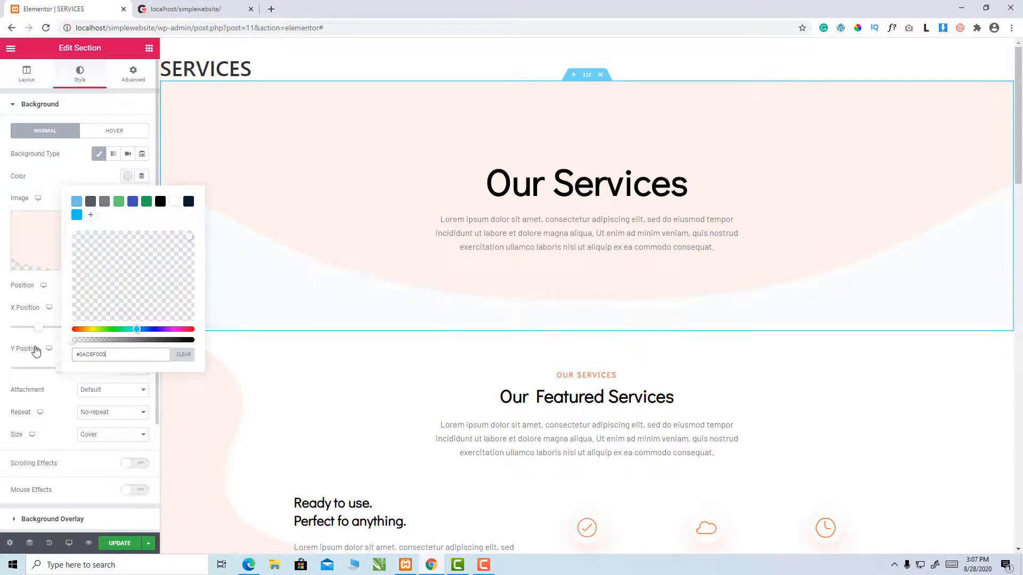
pyautogui.click(89, 171)
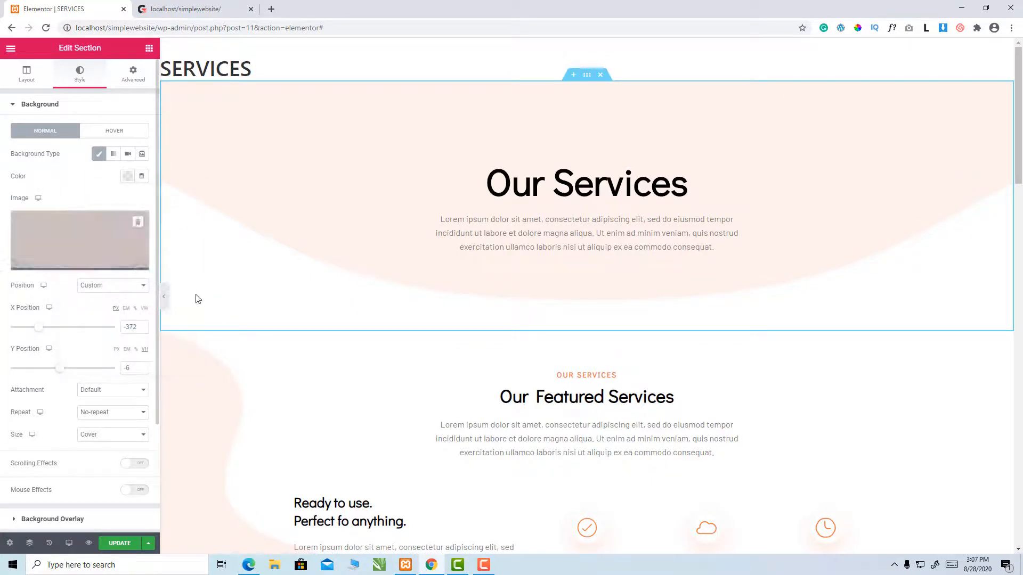
pyautogui.click(138, 223)
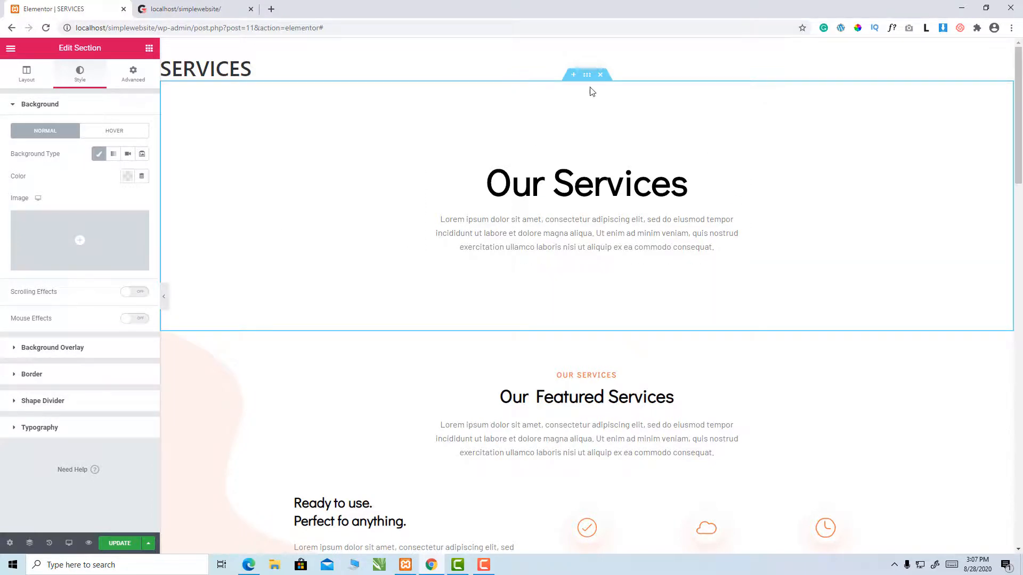
pyautogui.click(130, 178)
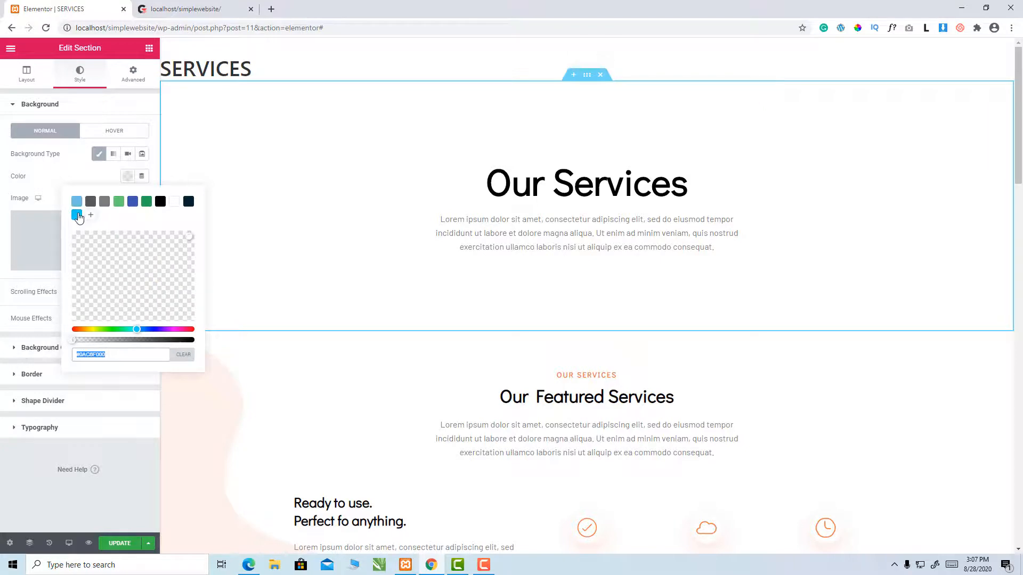
pyautogui.click(77, 214)
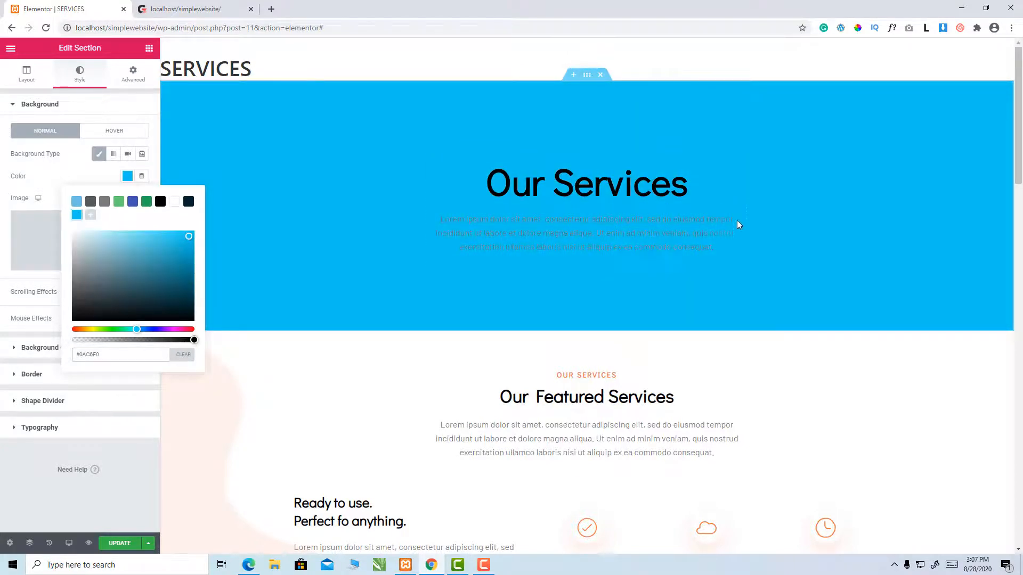
# Step: Make the paragraph under the Our Services heading white
pyautogui.click(737, 222)
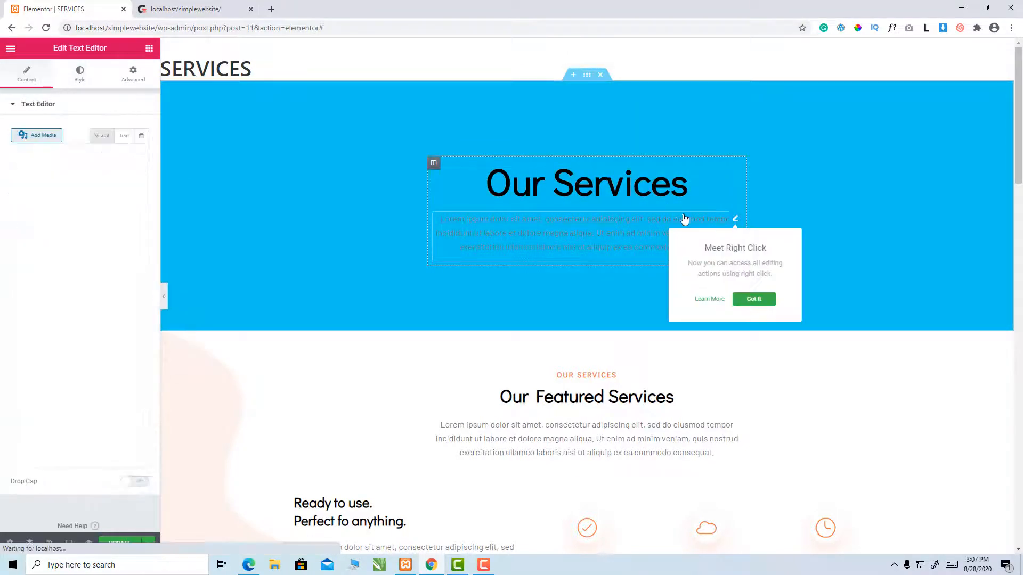
pyautogui.click(83, 78)
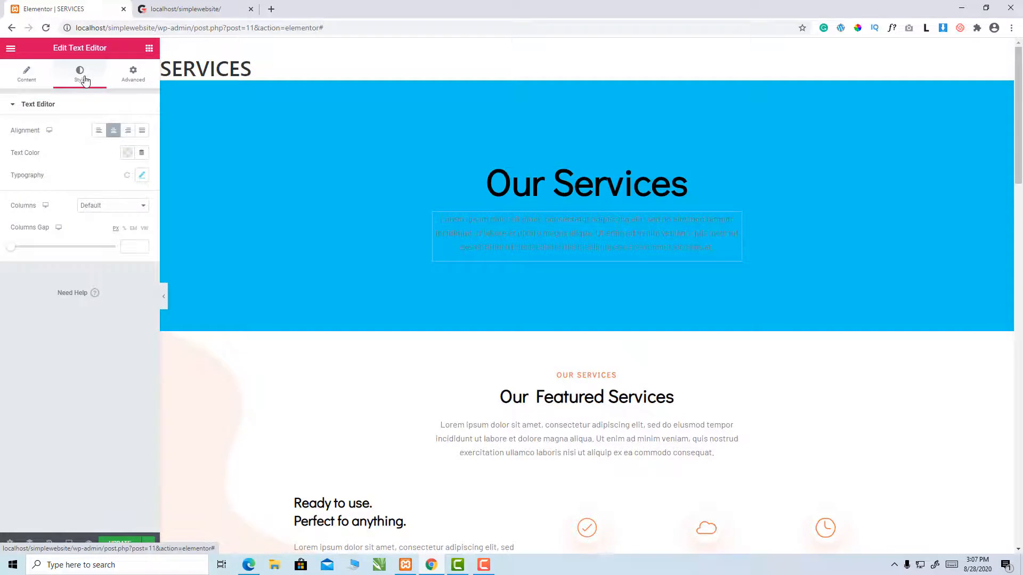
pyautogui.click(127, 152)
pyautogui.click(176, 180)
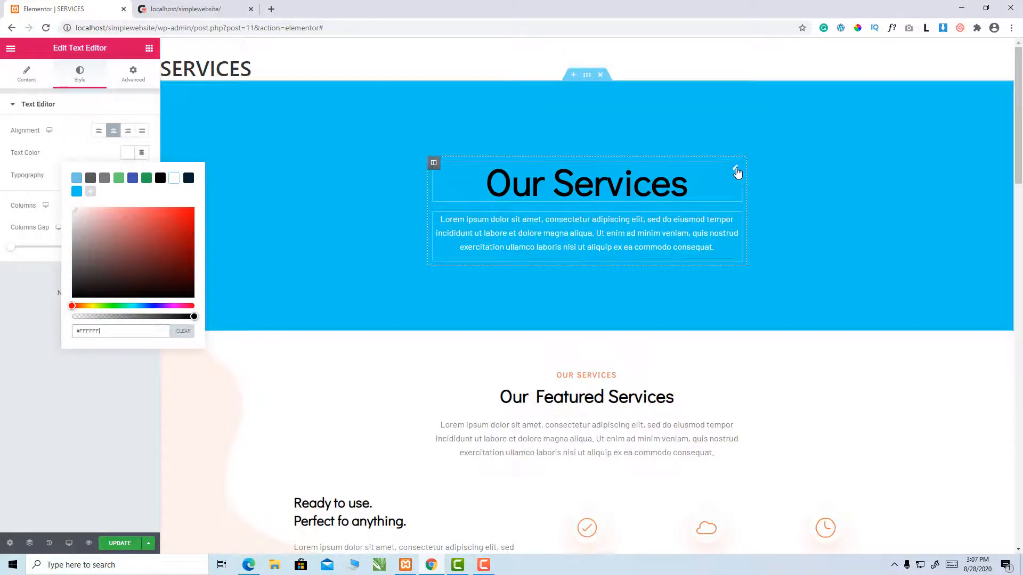
# Step: Set the Our Services heading's text colour to white (#FFFFFF)
pyautogui.click(737, 171)
pyautogui.click(80, 76)
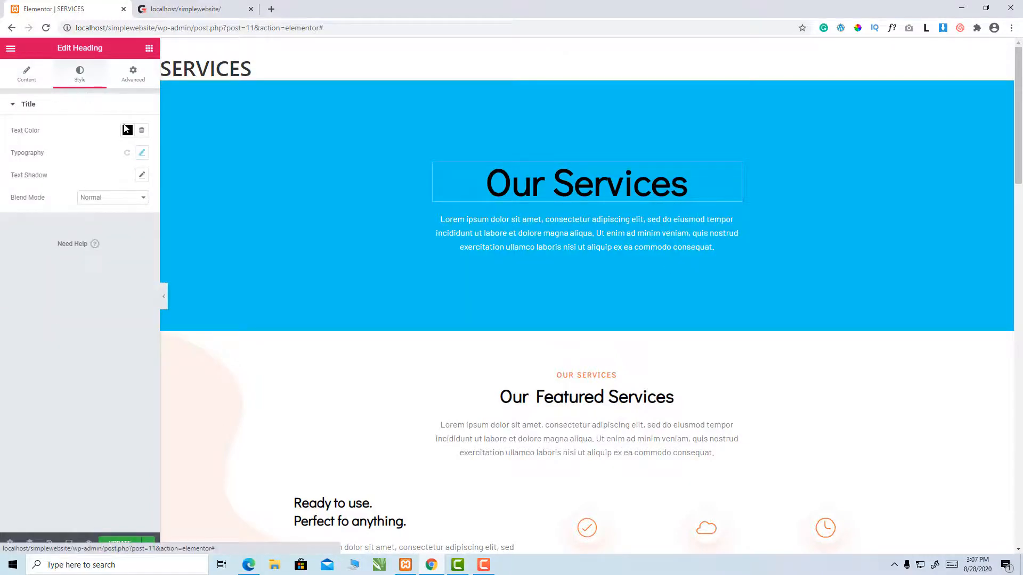
pyautogui.click(126, 130)
pyautogui.click(175, 155)
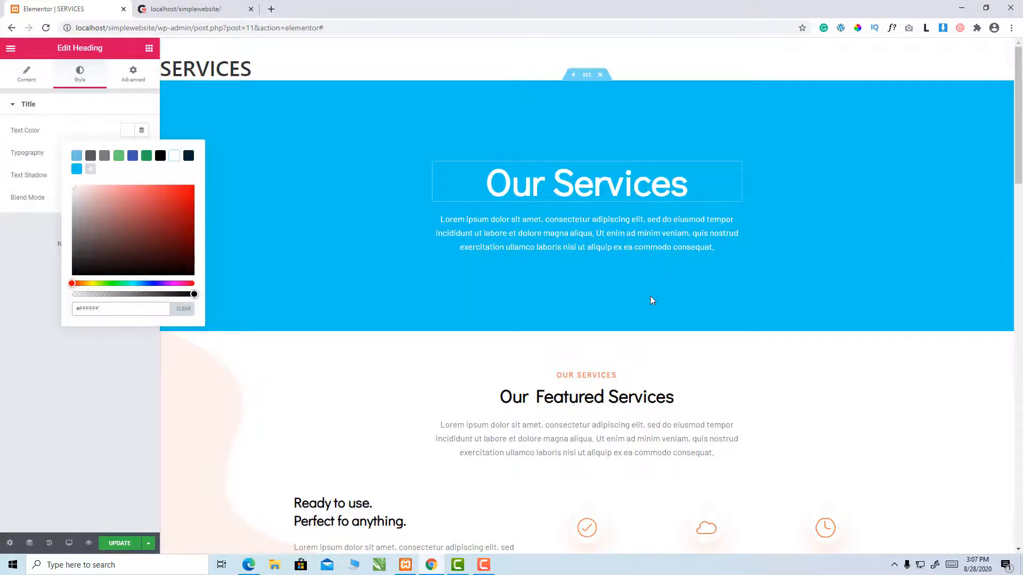
pyautogui.scroll(-4, 875, 420)
pyautogui.click(121, 381)
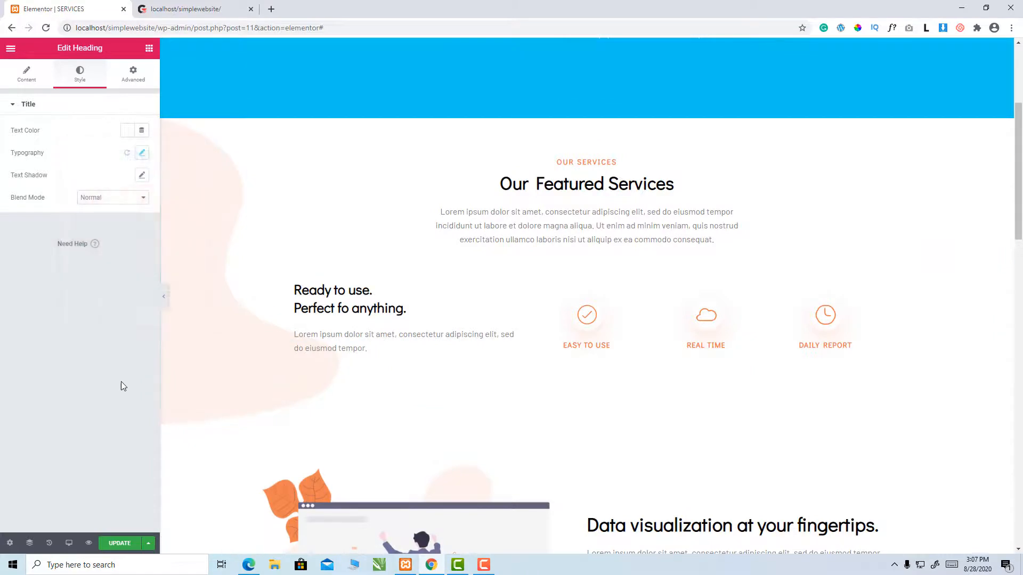
pyautogui.scroll(-5, 900, 333)
pyautogui.scroll(6, 956, 350)
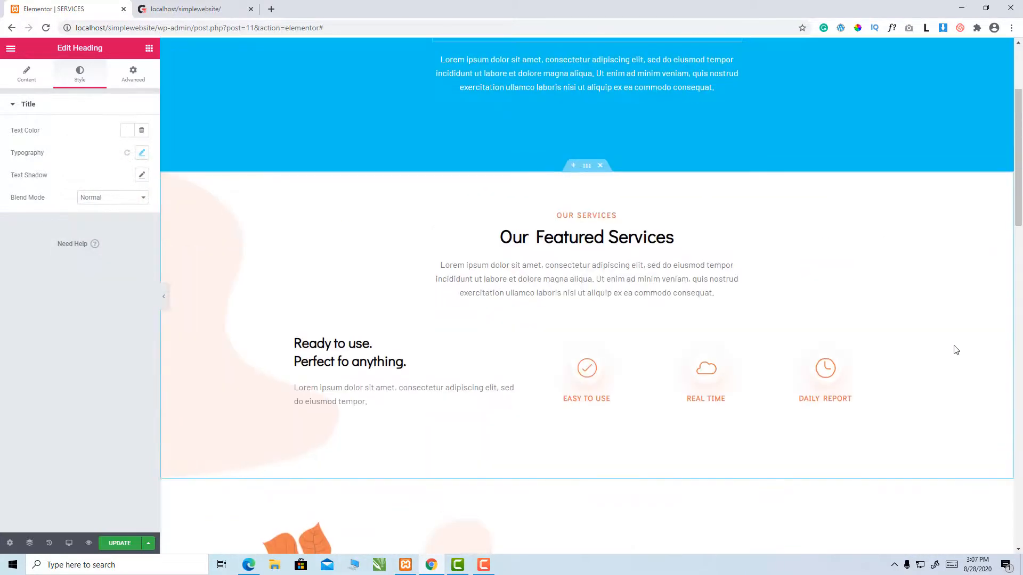
pyautogui.scroll(3, 877, 244)
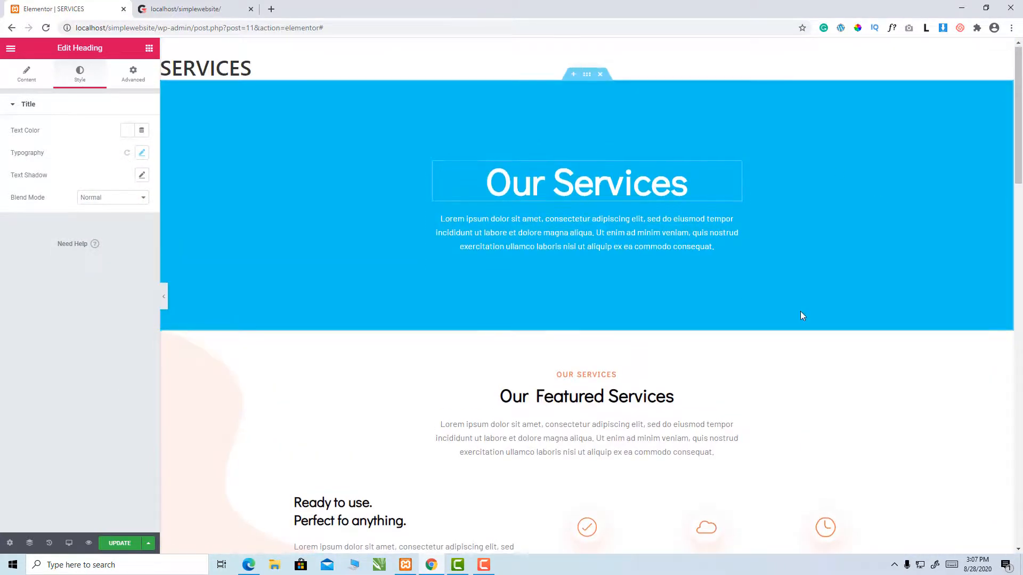
pyautogui.scroll(-10, 802, 315)
pyautogui.scroll(12, 833, 354)
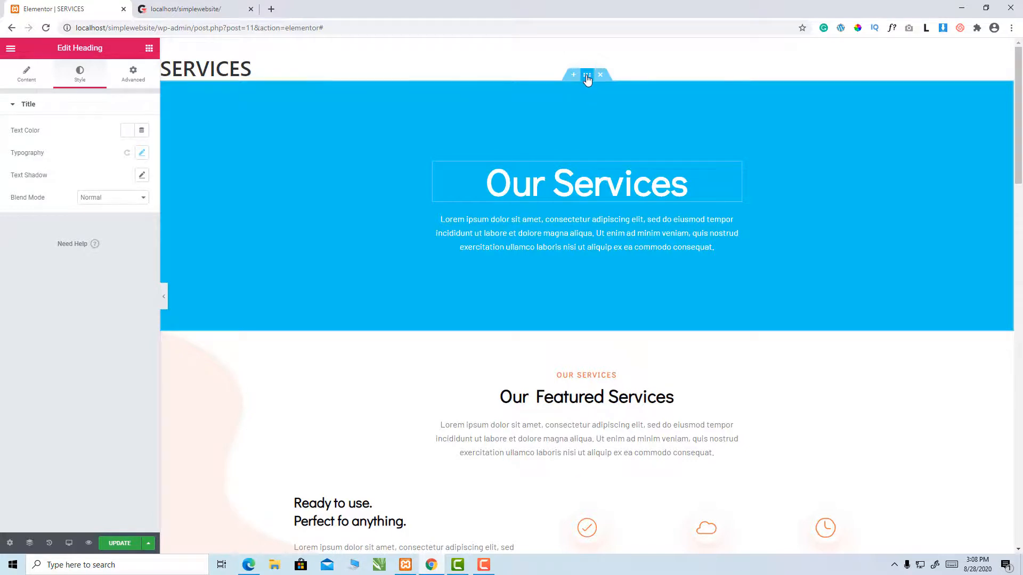
# Step: Make the header background a 290° gradient from blue to #6EC1E4 light blue
pyautogui.click(25, 78)
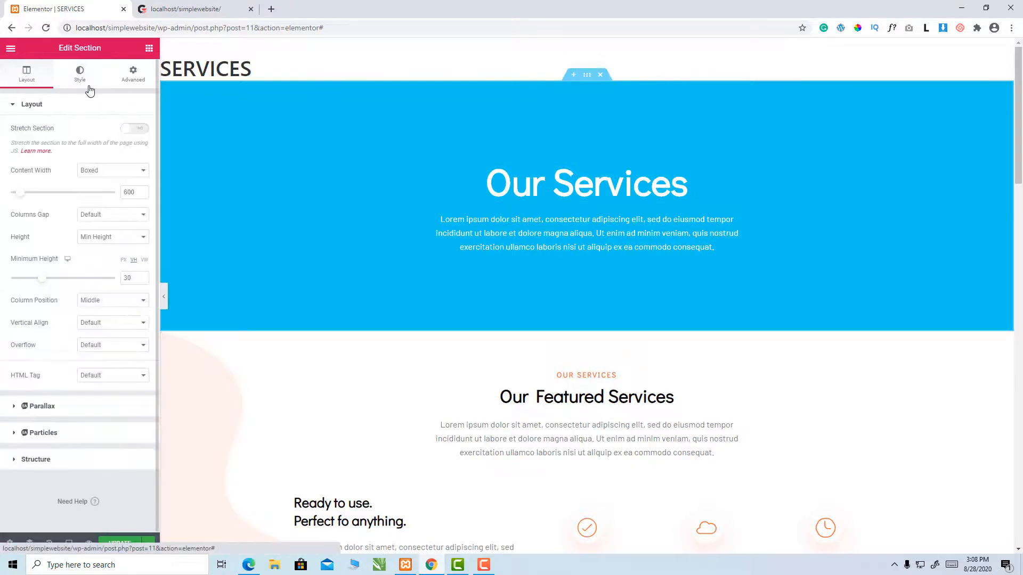
pyautogui.click(81, 77)
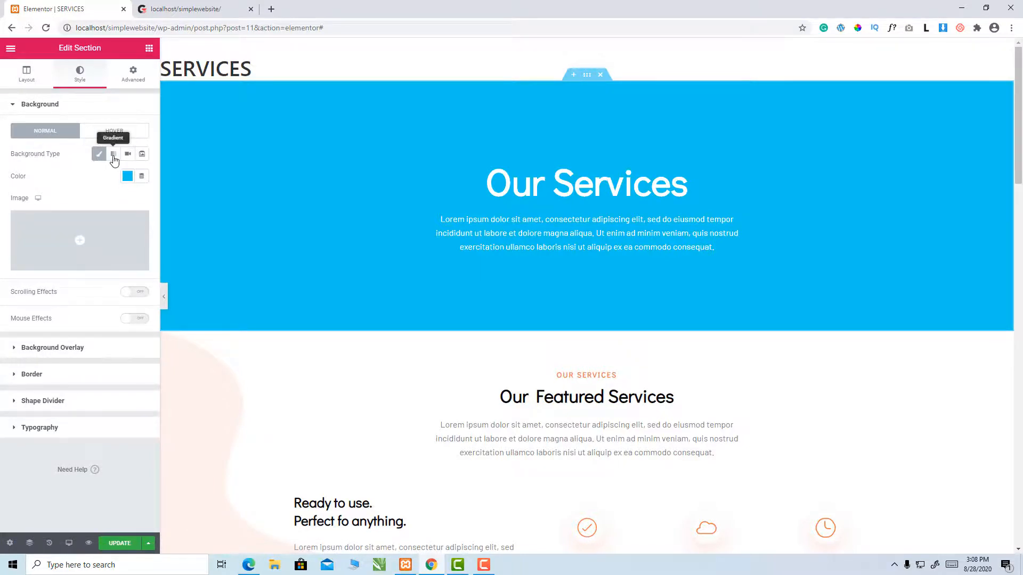
pyautogui.click(113, 156)
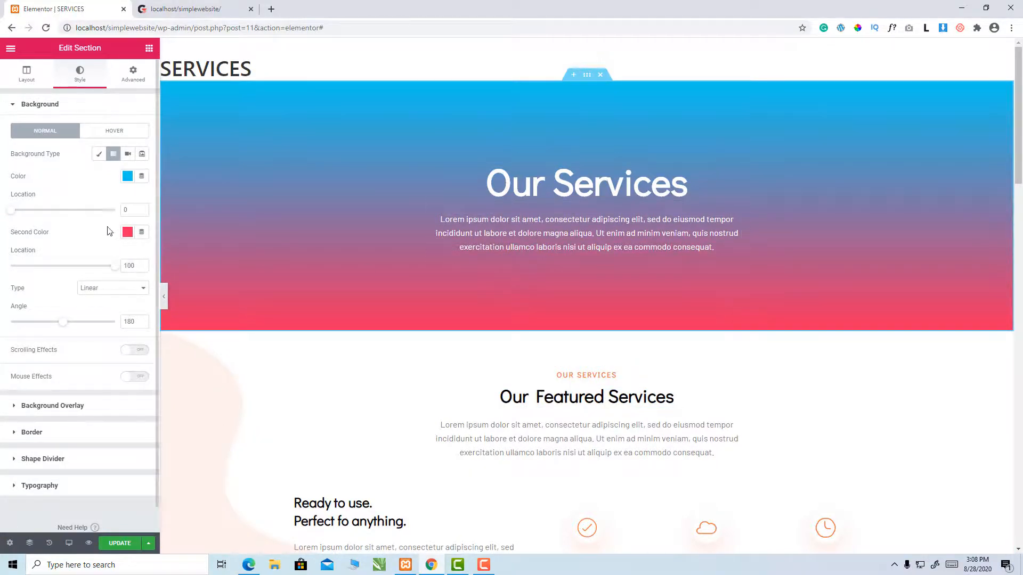
pyautogui.moveTo(23, 214)
pyautogui.mouseDown()
pyautogui.moveTo(35, 214)
pyautogui.moveTo(10, 216)
pyautogui.mouseUp()
pyautogui.moveTo(116, 272); pyautogui.dragTo(155, 271)
pyautogui.moveTo(64, 329); pyautogui.dragTo(87, 330)
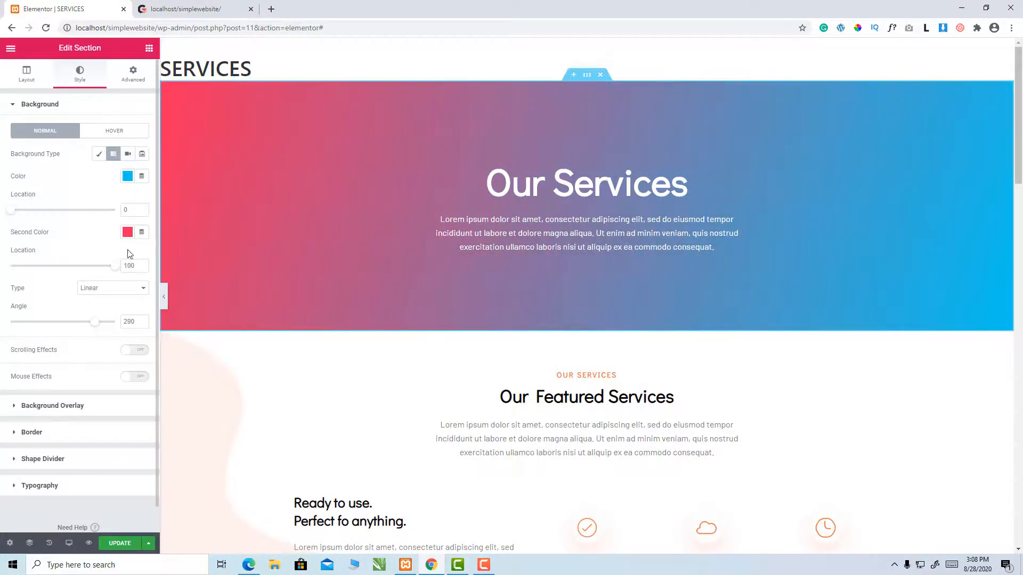
pyautogui.click(128, 232)
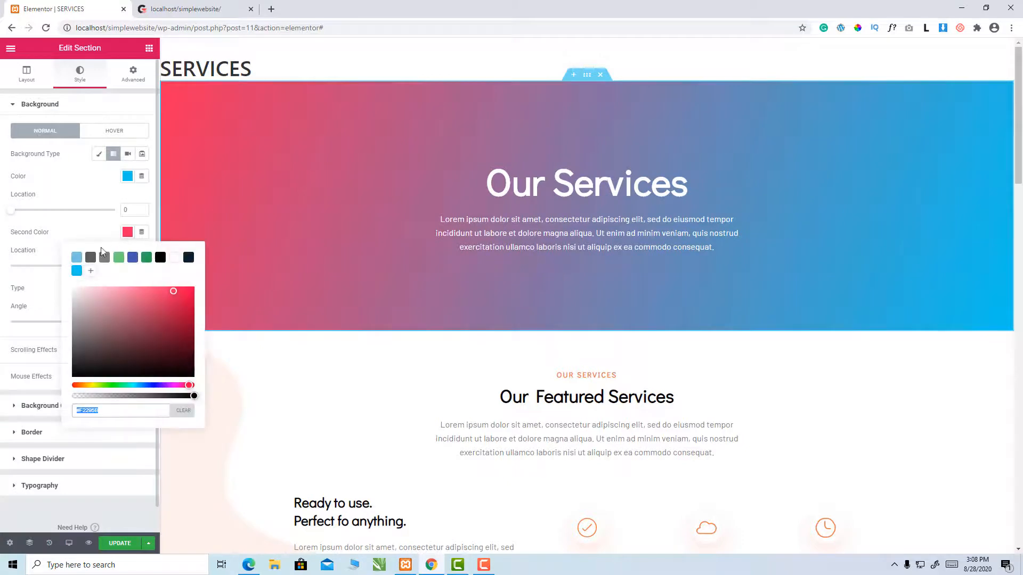
pyautogui.click(77, 258)
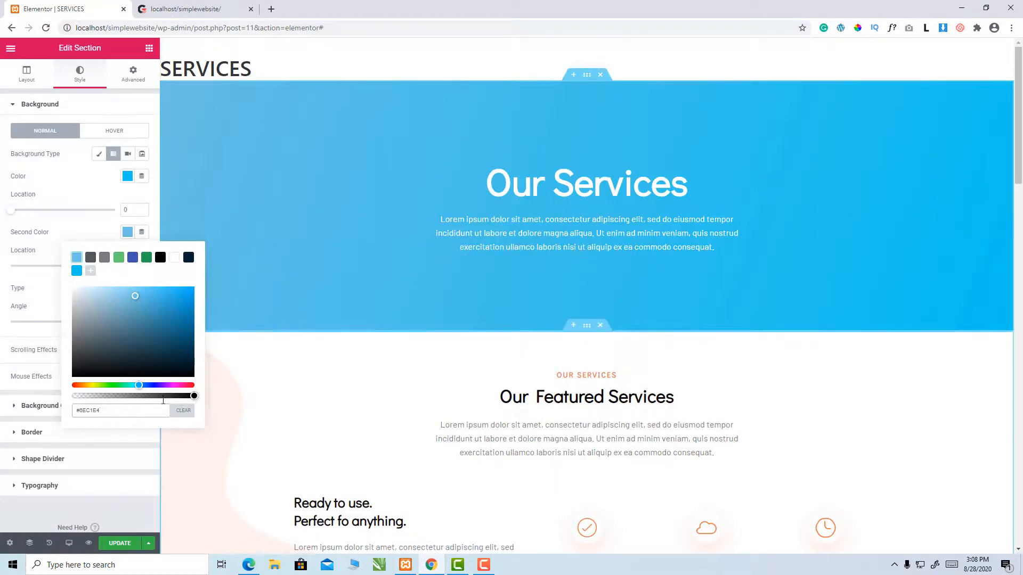
pyautogui.click(84, 229)
pyautogui.scroll(-10, 674, 367)
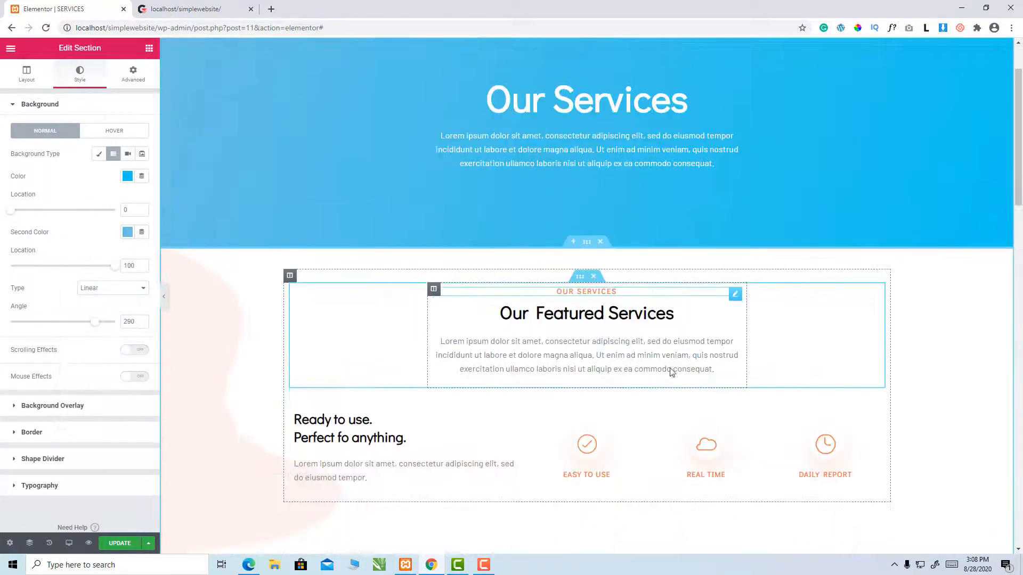
# Step: Move the illustration above the Data visualization heading
pyautogui.scroll(-4, 826, 315)
pyautogui.scroll(5, 693, 245)
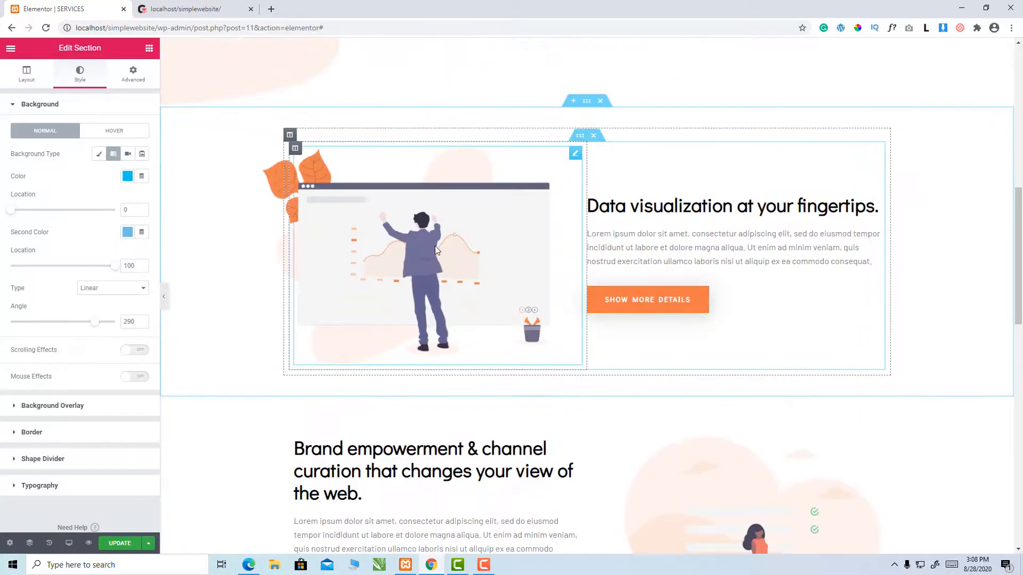
pyautogui.moveTo(576, 156); pyautogui.dragTo(512, 189)
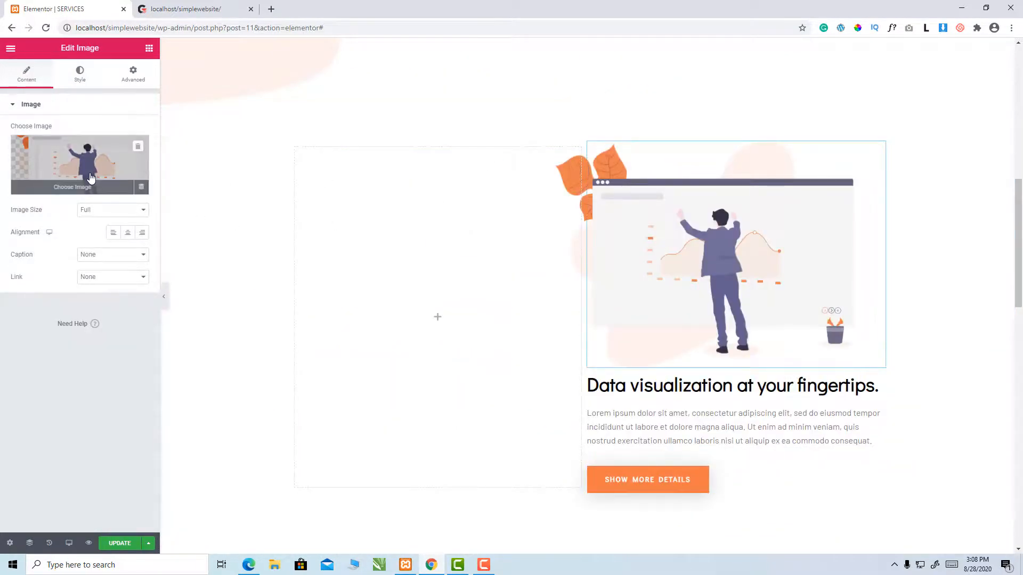
# Step: Upload subscribe_img (1) from the computer and insert it as the section's image
pyautogui.click(91, 177)
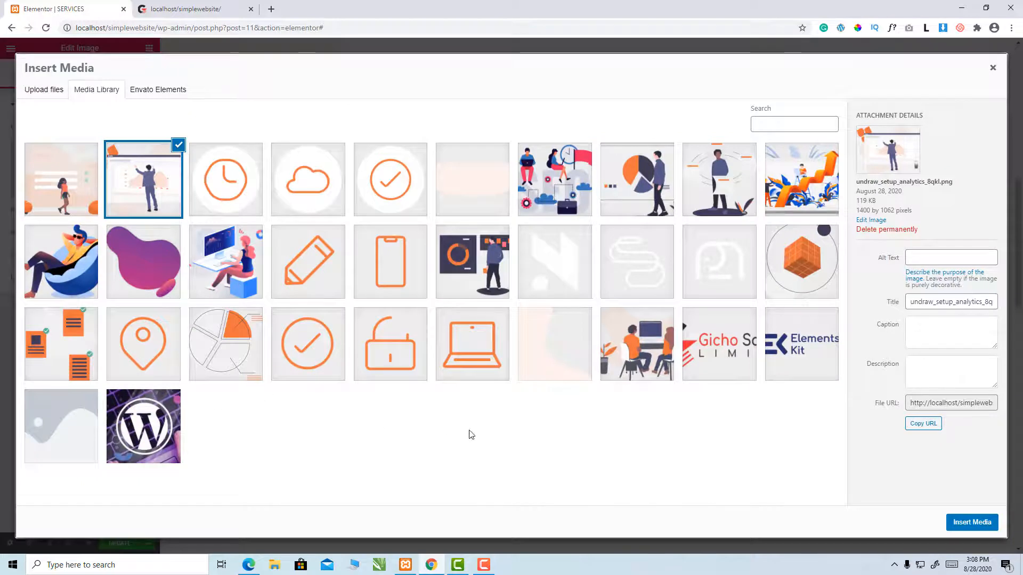
pyautogui.click(45, 90)
pyautogui.click(529, 274)
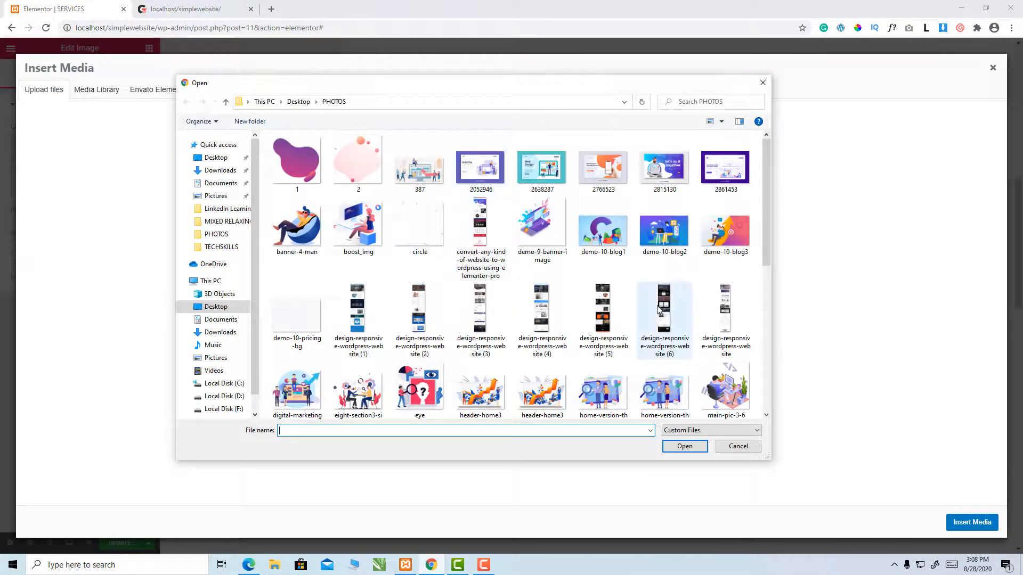
pyautogui.scroll(-10, 665, 322)
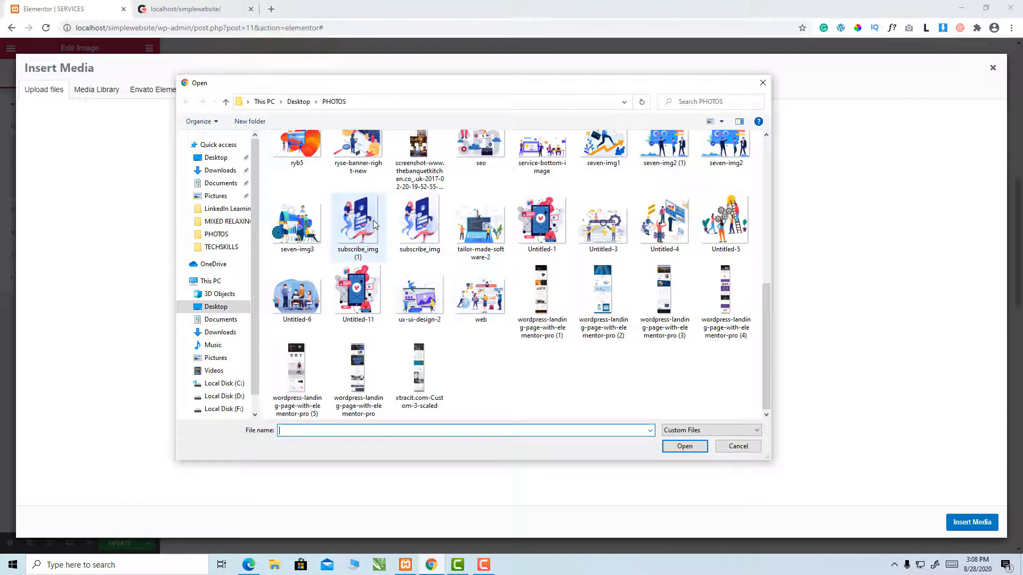
pyautogui.click(357, 223)
pyautogui.click(686, 448)
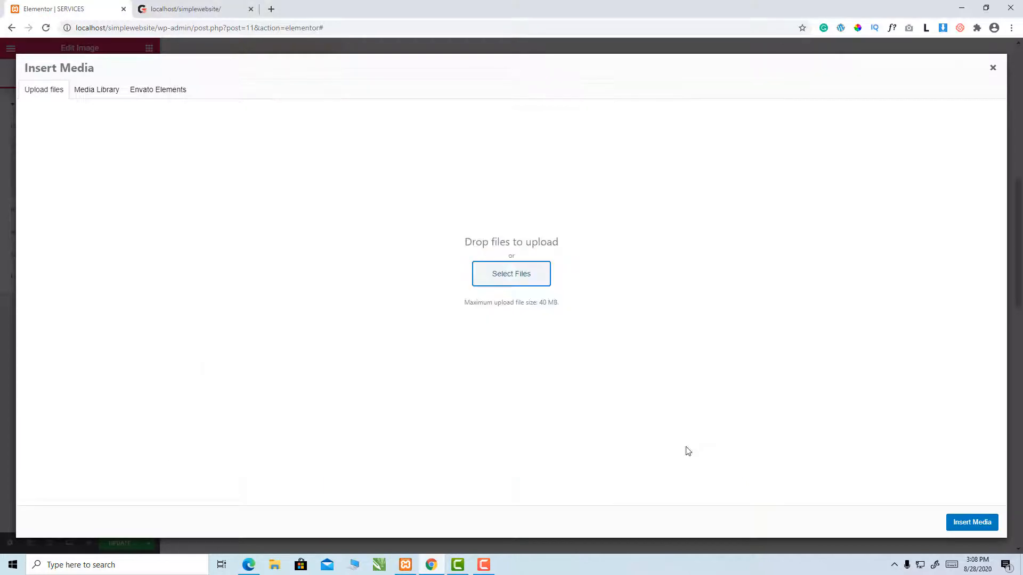
pyautogui.click(971, 522)
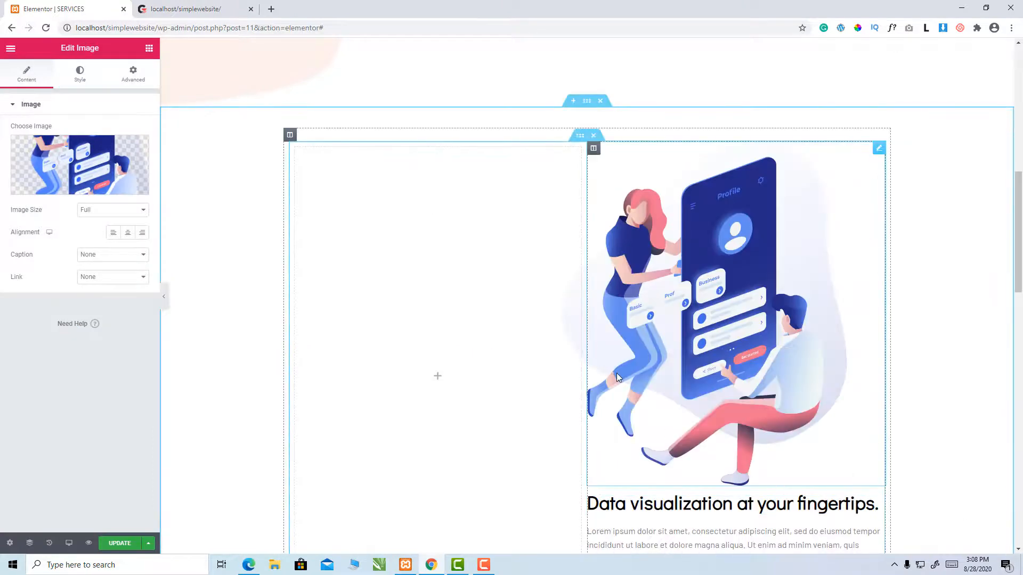
pyautogui.scroll(-5, 616, 373)
pyautogui.scroll(5, 677, 377)
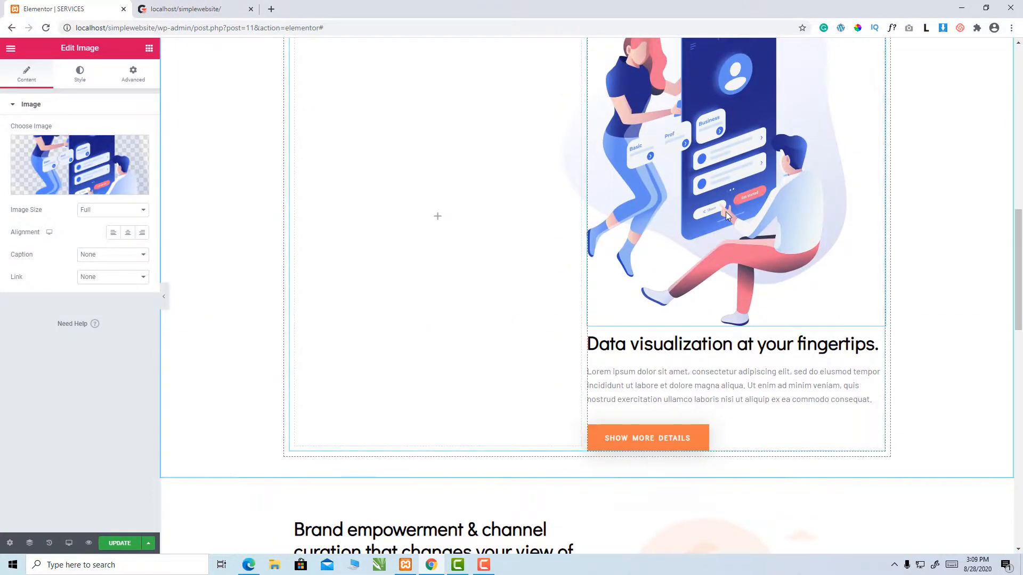
# Step: Move the image column to the left side of the section
pyautogui.moveTo(593, 96); pyautogui.dragTo(326, 130)
pyautogui.scroll(-3, 622, 262)
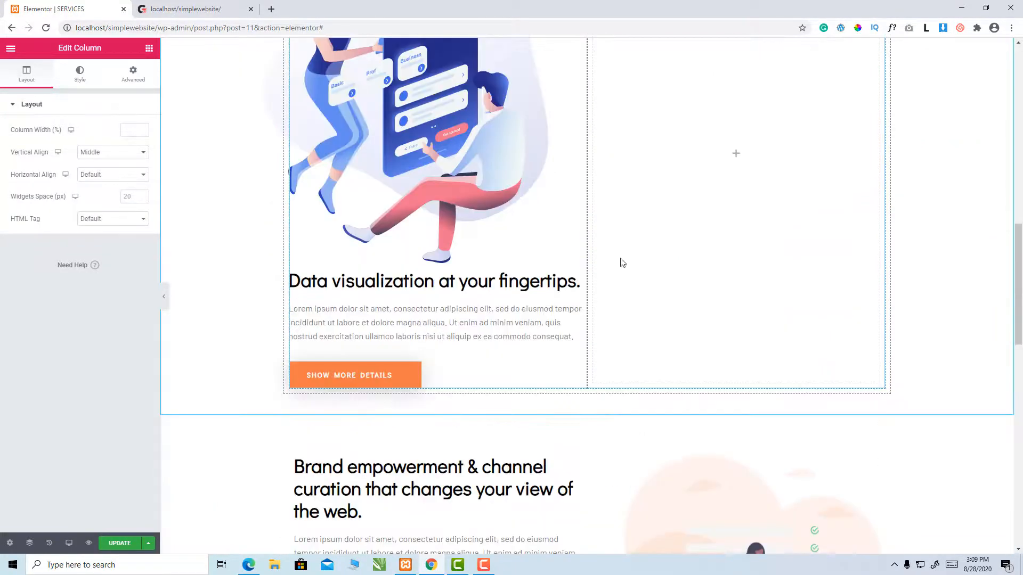
pyautogui.scroll(-2, 622, 262)
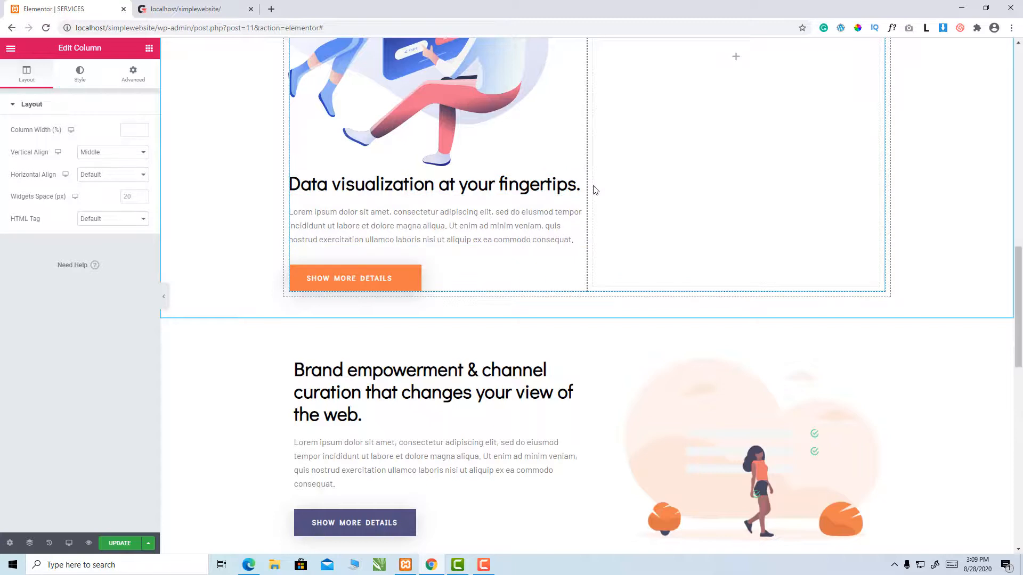
pyautogui.scroll(2, 595, 190)
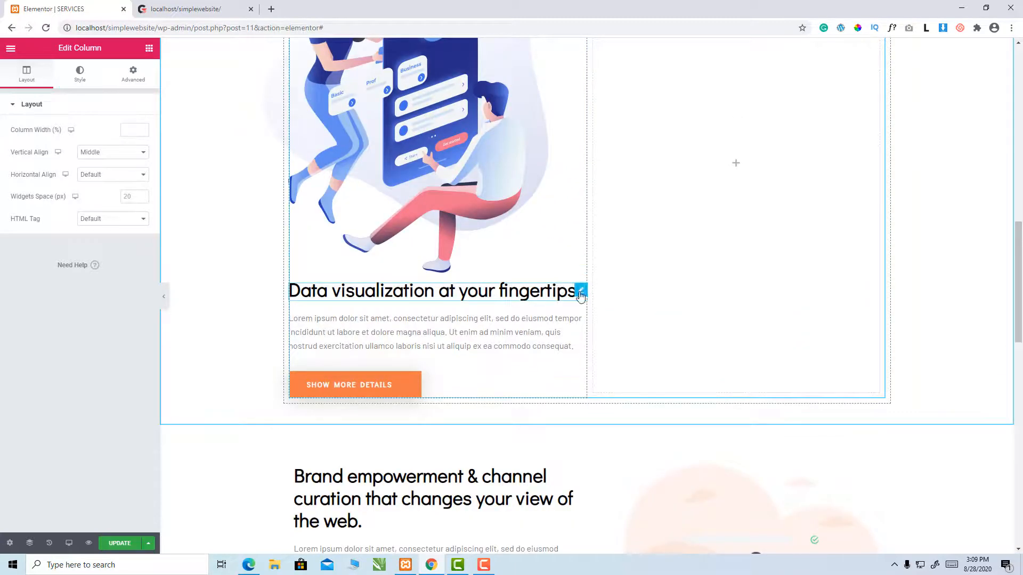
# Step: Stack the heading, paragraph and Show More Details button in the right column, heading on top
pyautogui.moveTo(576, 296); pyautogui.dragTo(719, 177)
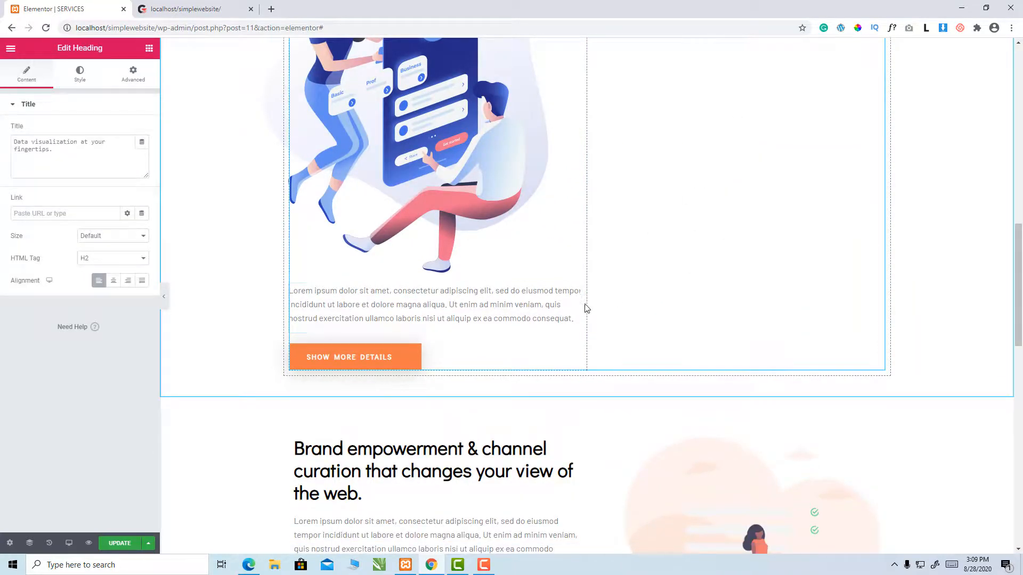
pyautogui.moveTo(581, 289); pyautogui.dragTo(722, 186)
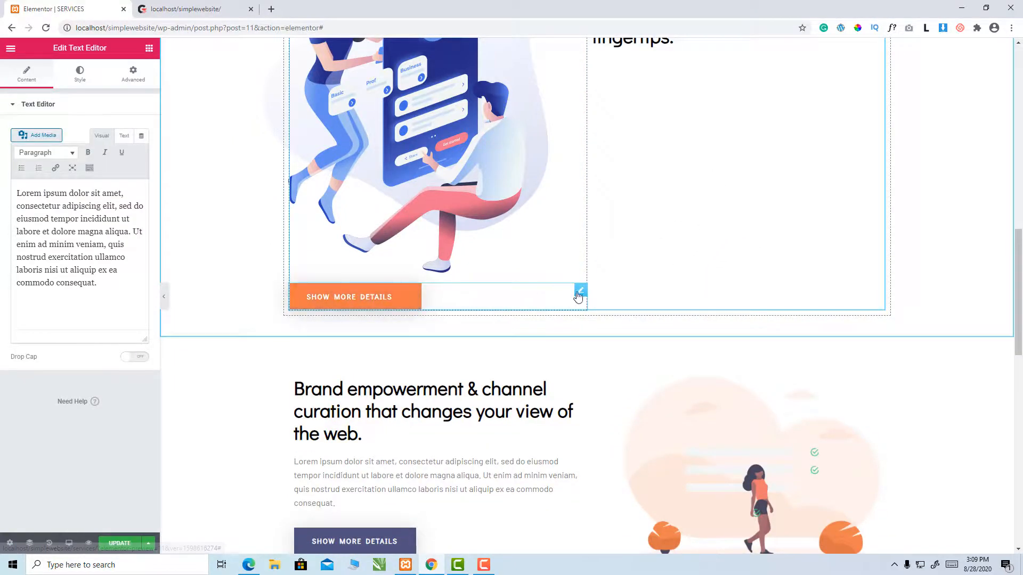
pyautogui.moveTo(578, 296)
pyautogui.mouseDown()
pyautogui.moveTo(728, 181)
pyautogui.moveTo(741, 156)
pyautogui.mouseUp()
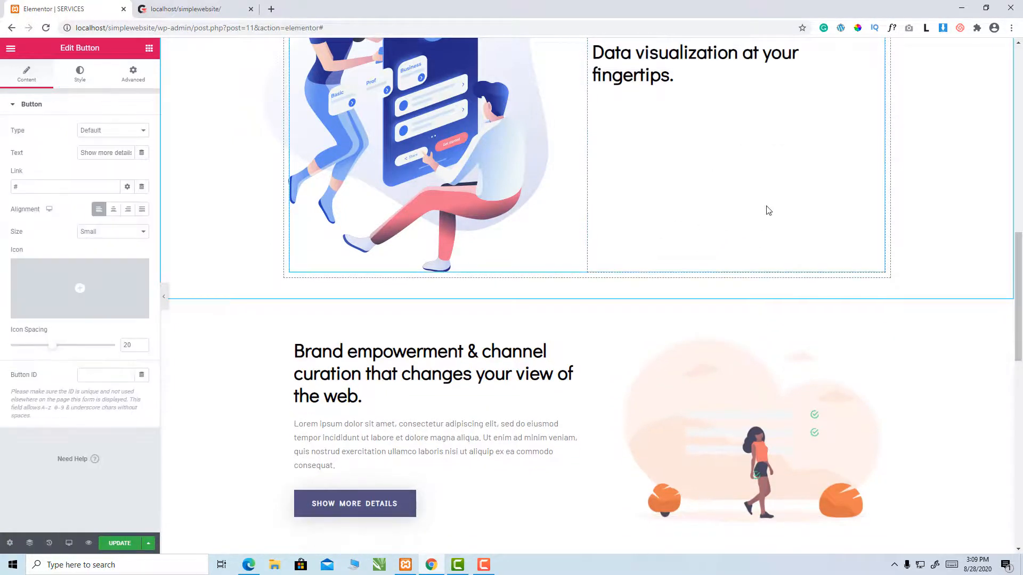
pyautogui.scroll(5, 804, 255)
pyautogui.scroll(-2, 797, 242)
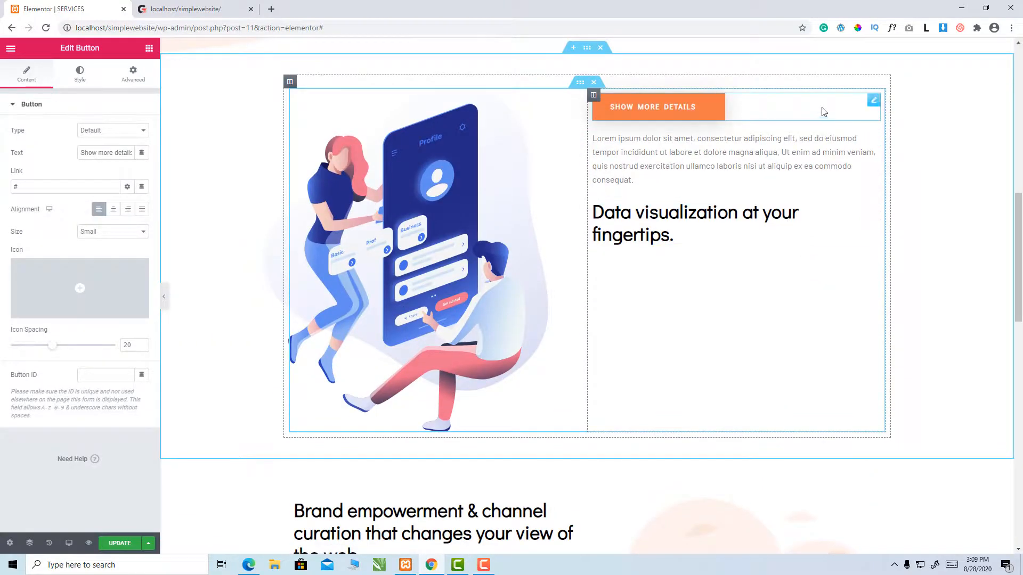
pyautogui.moveTo(873, 99)
pyautogui.mouseDown()
pyautogui.moveTo(851, 210)
pyautogui.moveTo(765, 236)
pyautogui.moveTo(767, 226)
pyautogui.mouseUp()
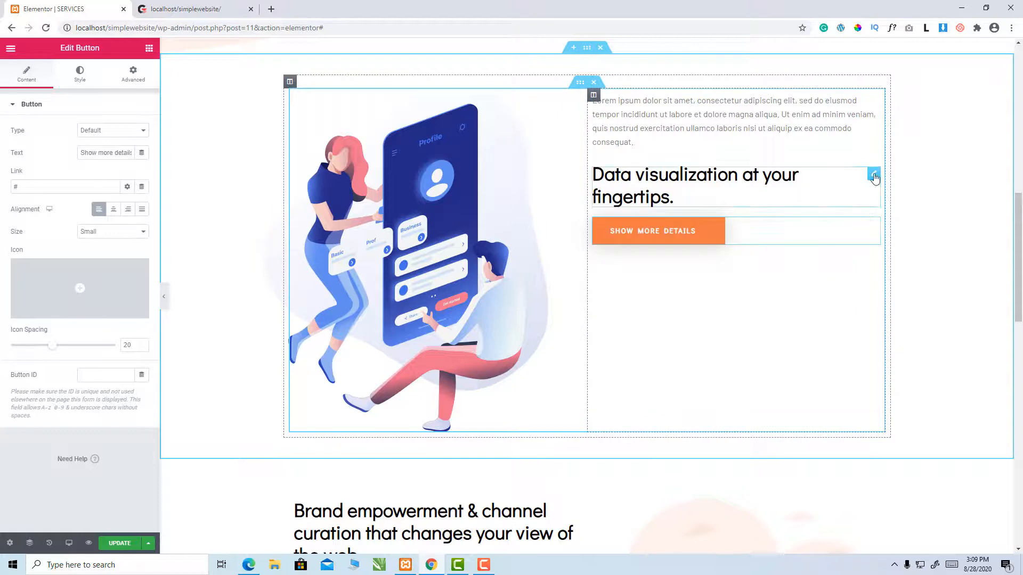
pyautogui.moveTo(873, 174); pyautogui.dragTo(803, 101)
pyautogui.scroll(3, 845, 449)
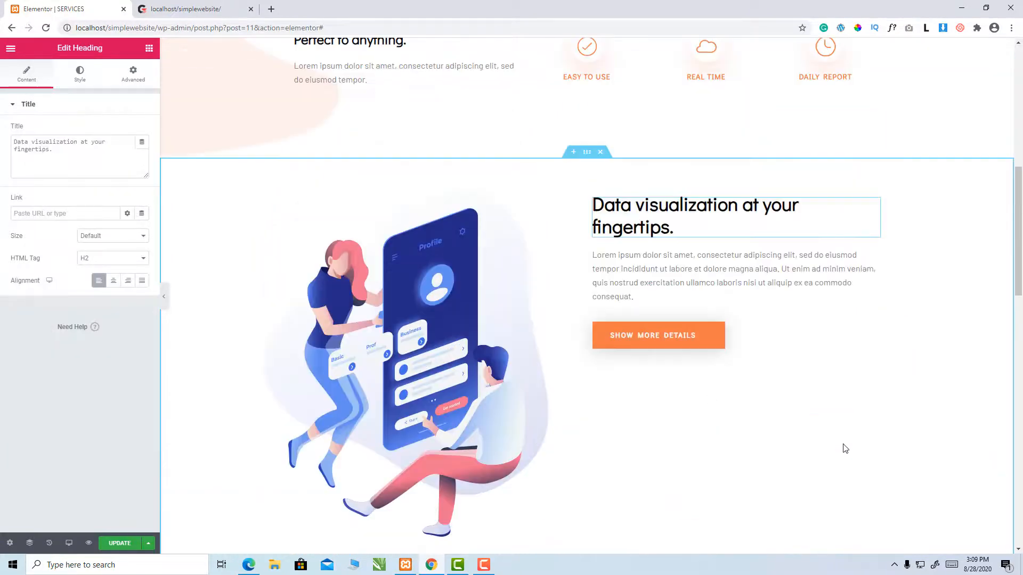
pyautogui.scroll(-3, 843, 449)
pyautogui.scroll(3, 842, 449)
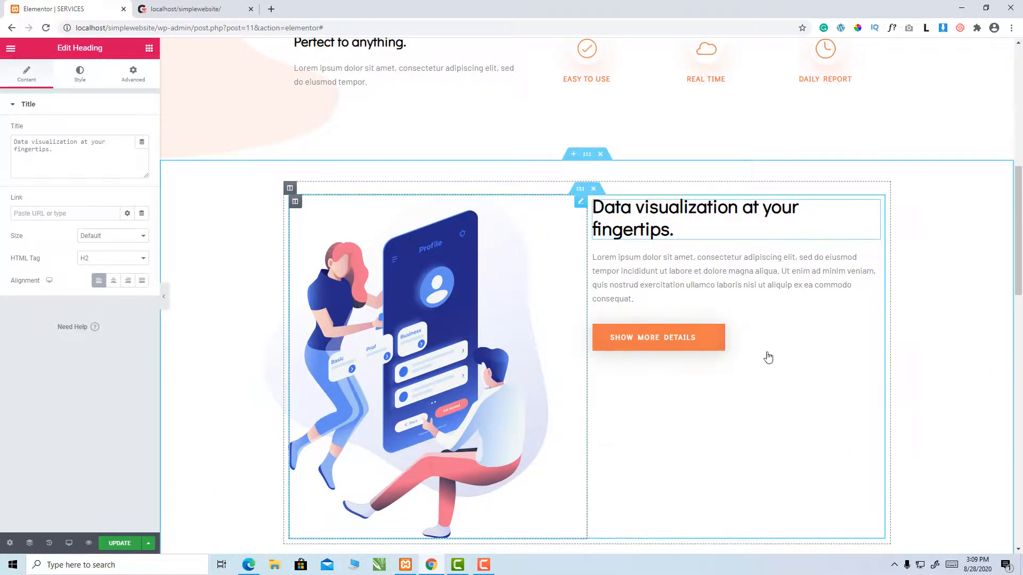
# Step: Set the right column's Vertical Align to Middle
pyautogui.click(595, 205)
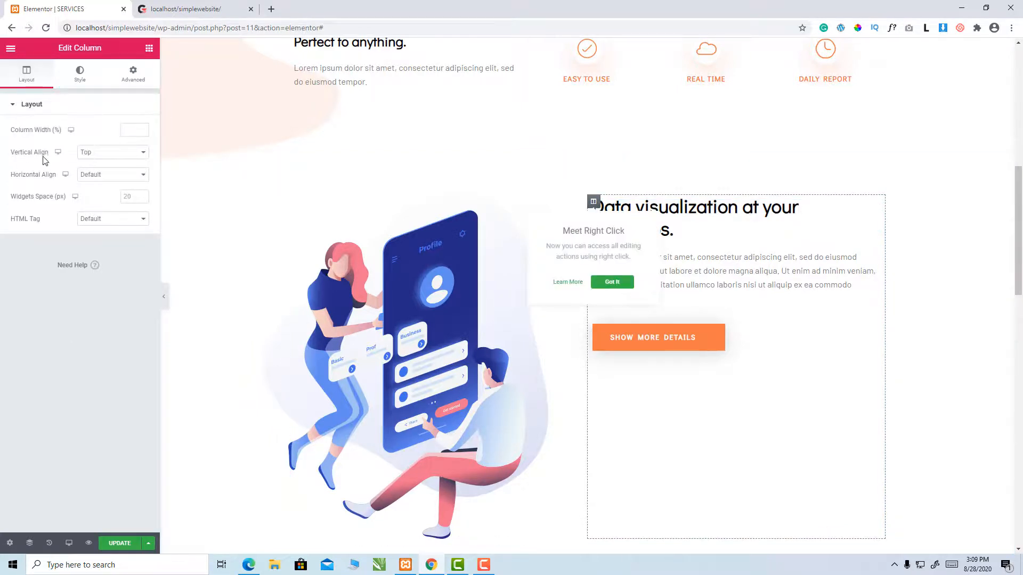
pyautogui.click(146, 155)
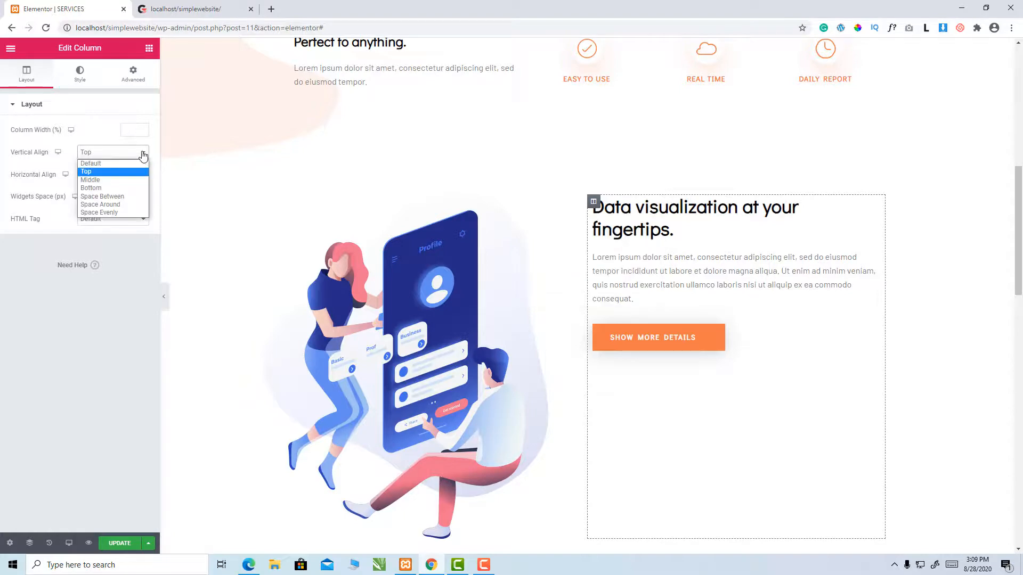
pyautogui.click(109, 177)
pyautogui.scroll(-4, 655, 267)
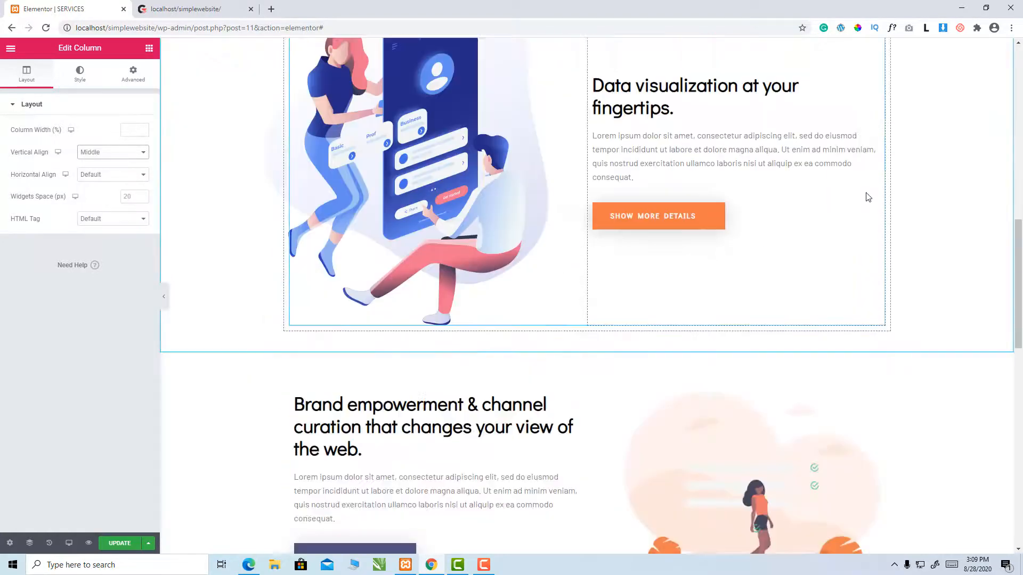
pyautogui.scroll(-14, 686, 252)
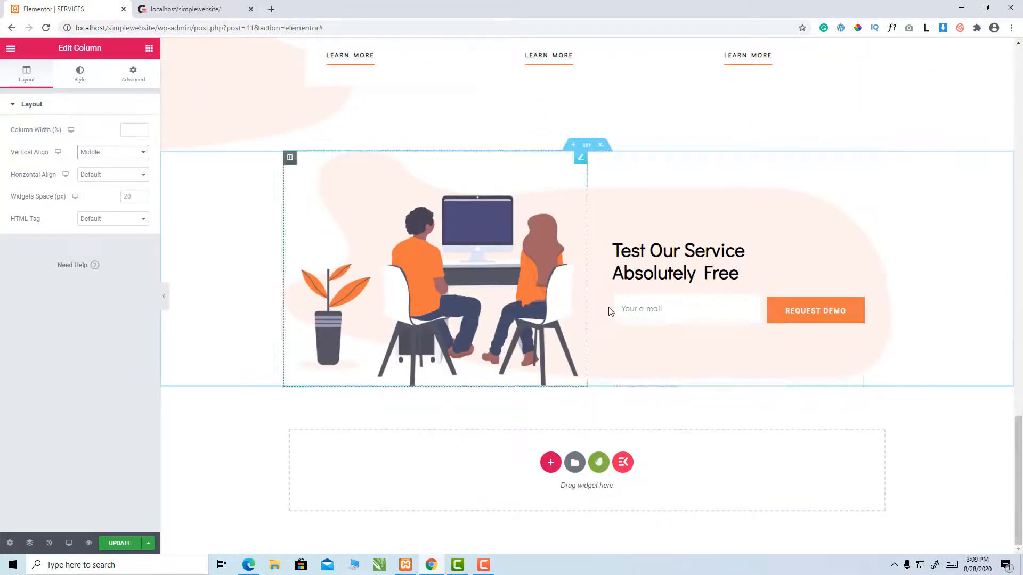
pyautogui.scroll(5, 753, 224)
pyautogui.scroll(-5, 614, 283)
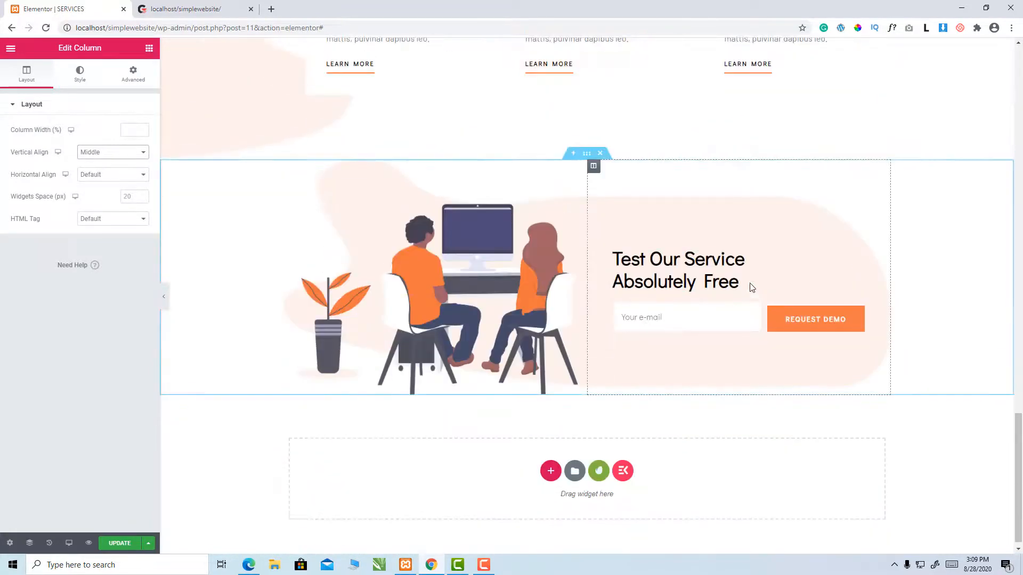
pyautogui.scroll(12, 751, 287)
pyautogui.scroll(4, 758, 288)
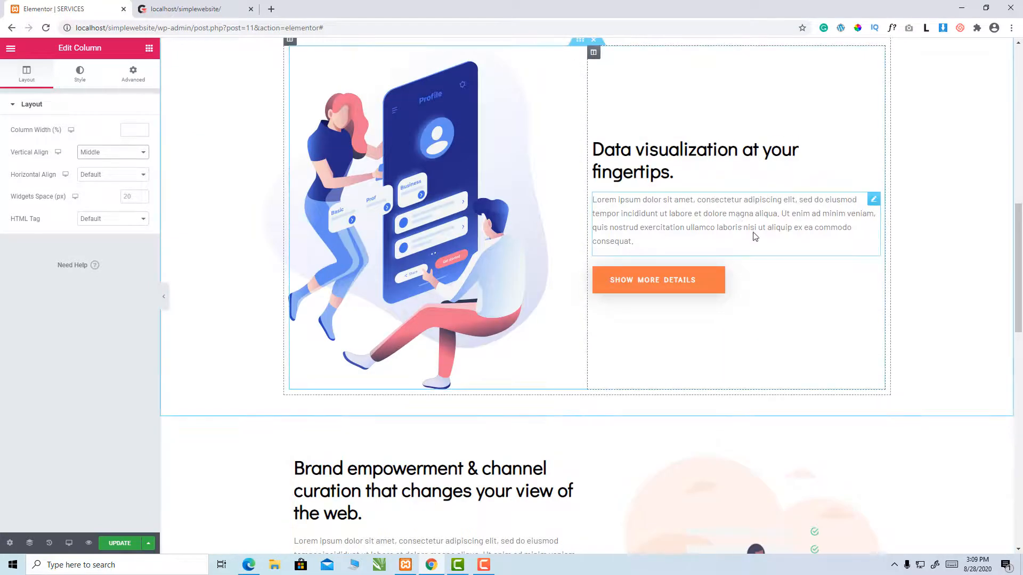
pyautogui.scroll(-15, 754, 236)
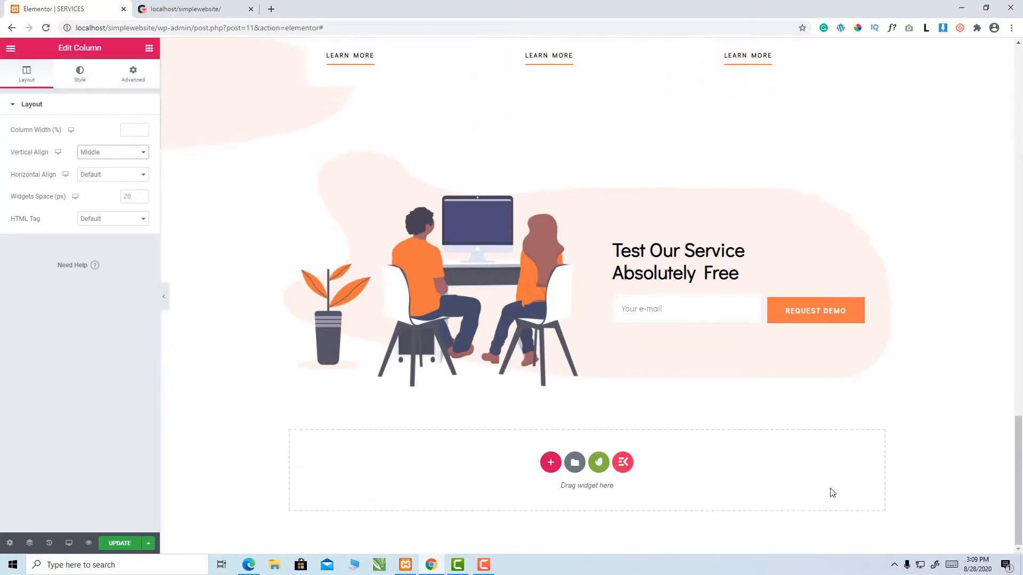
# Step: Insert the saved FOOTER template without its document settings, then update the page
pyautogui.click(574, 462)
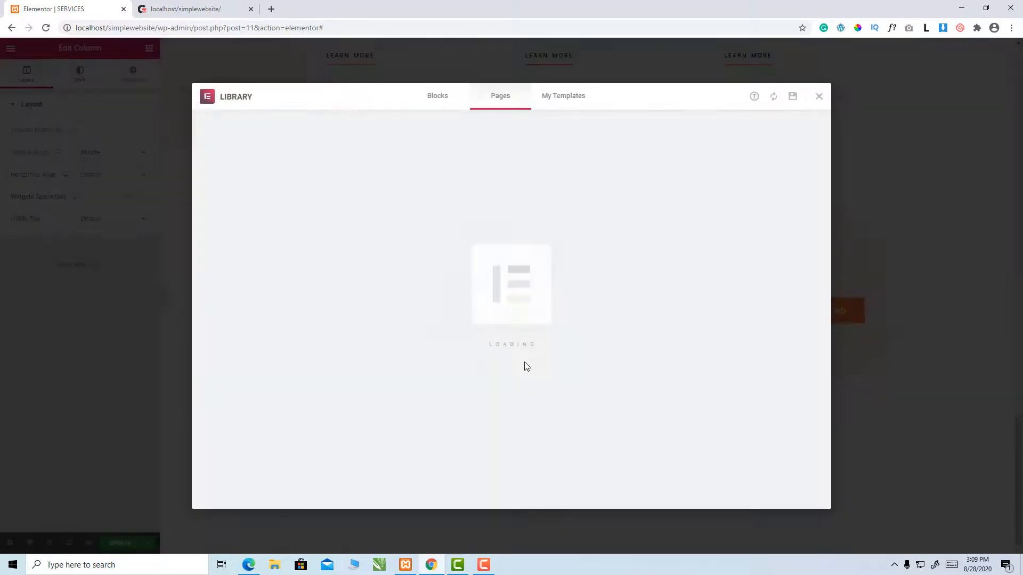
pyautogui.click(561, 98)
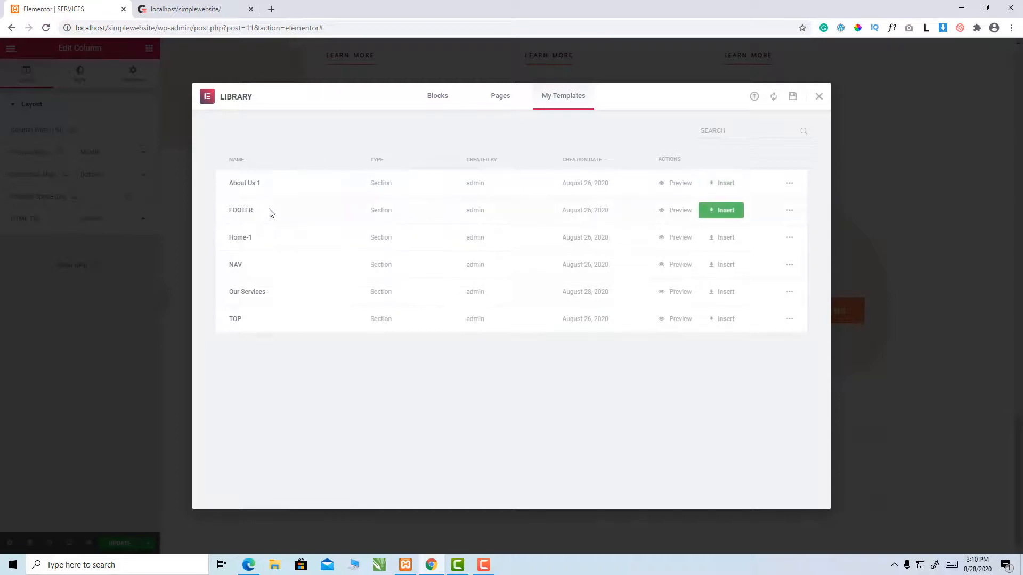
pyautogui.click(718, 212)
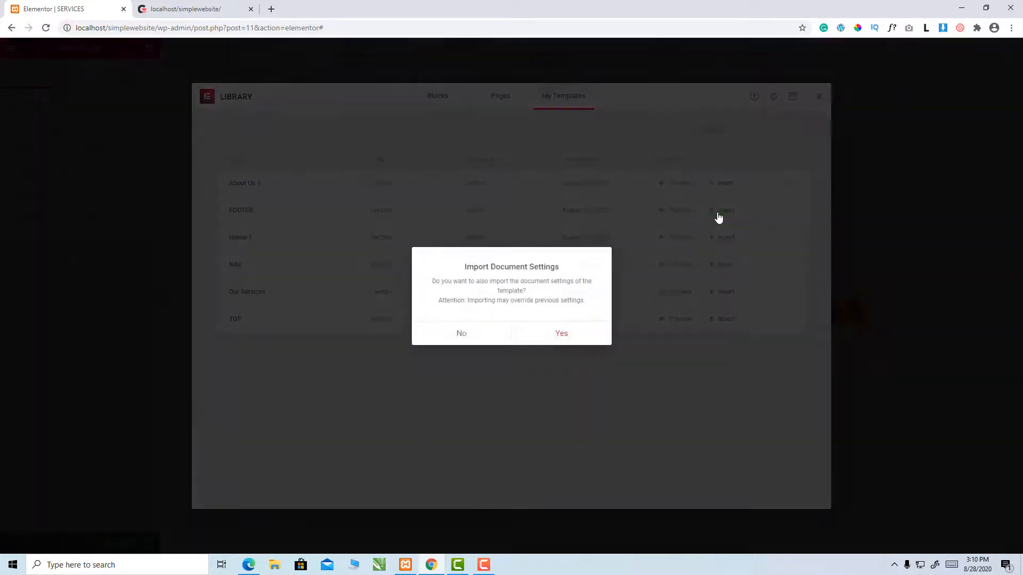
pyautogui.click(465, 331)
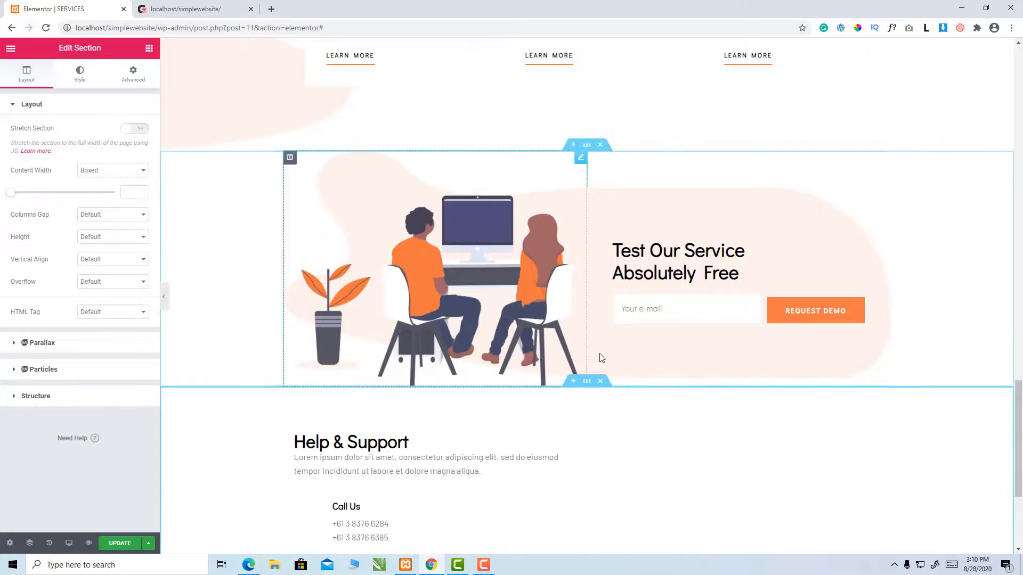
pyautogui.scroll(-4, 600, 356)
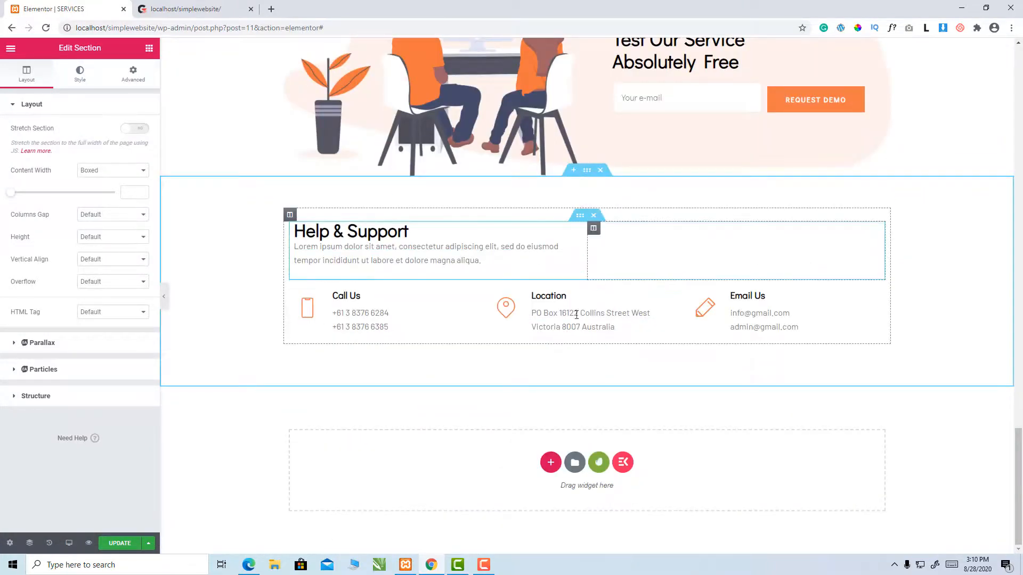
pyautogui.click(123, 544)
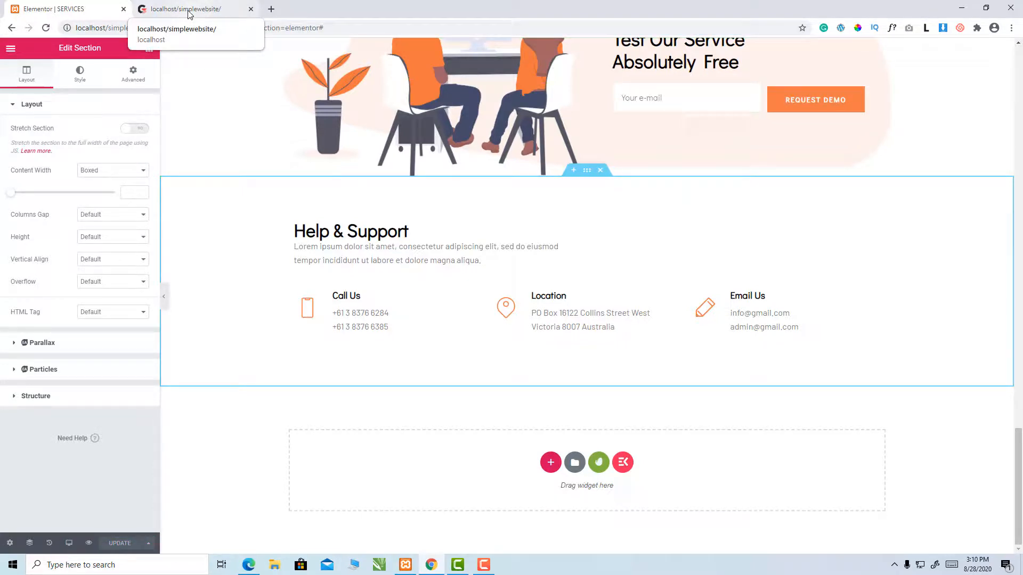
# Step: Open the live Services page, scroll through it, and return to the Elementor editor
pyautogui.click(196, 12)
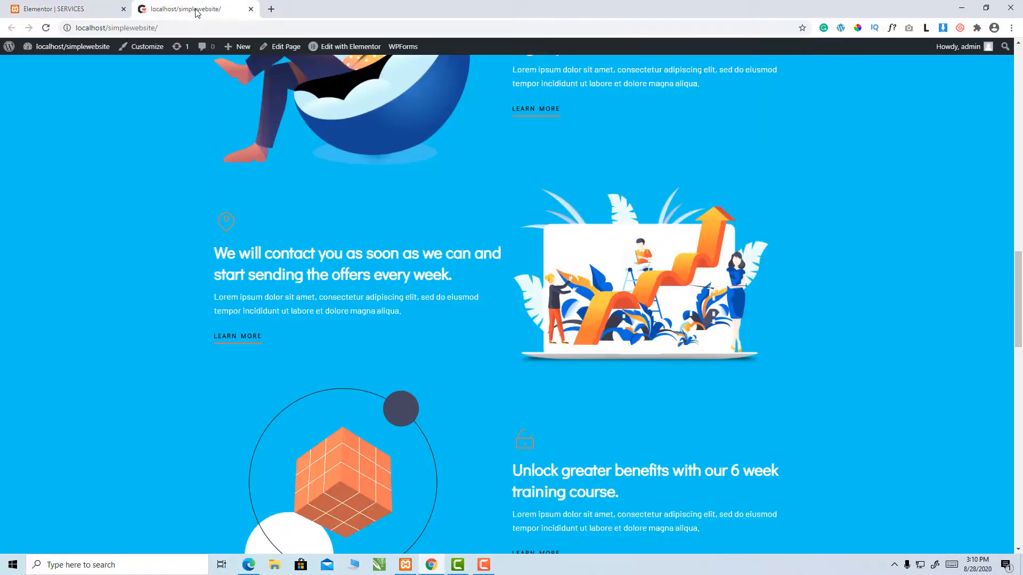
pyautogui.scroll(20, 538, 214)
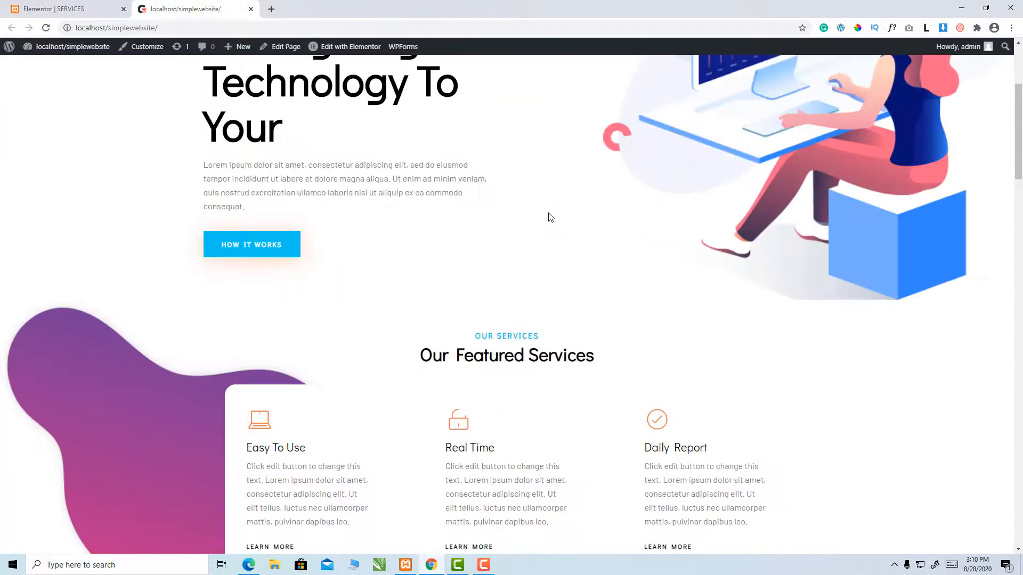
pyautogui.scroll(-8, 550, 217)
pyautogui.scroll(8, 549, 213)
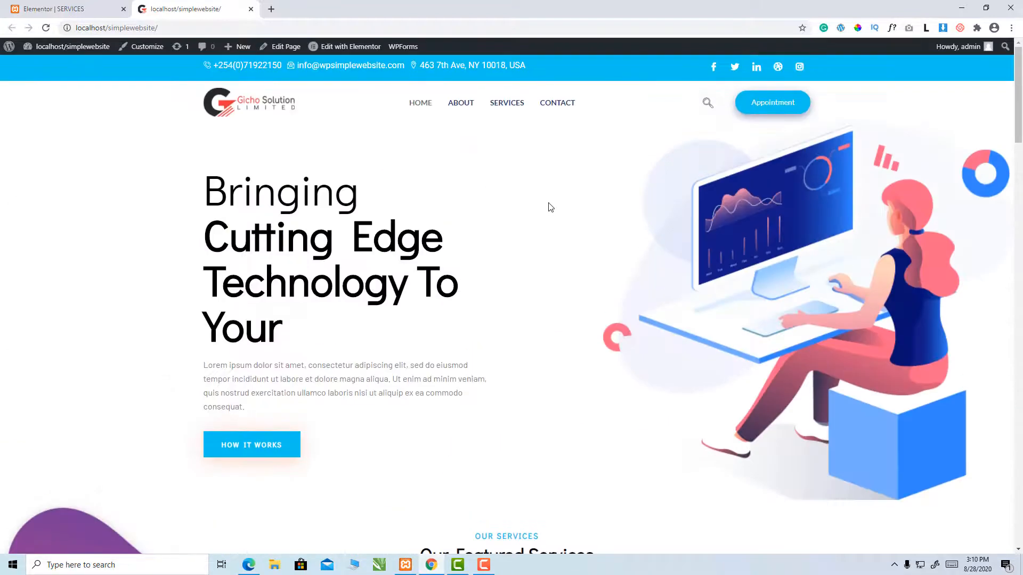
pyautogui.click(497, 103)
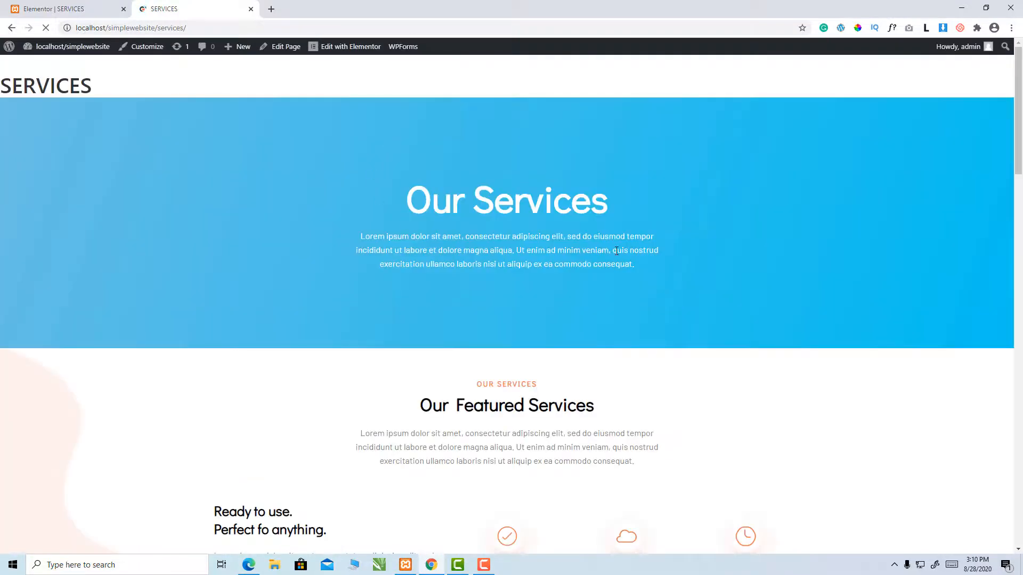
pyautogui.scroll(-20, 584, 223)
pyautogui.scroll(-6, 586, 225)
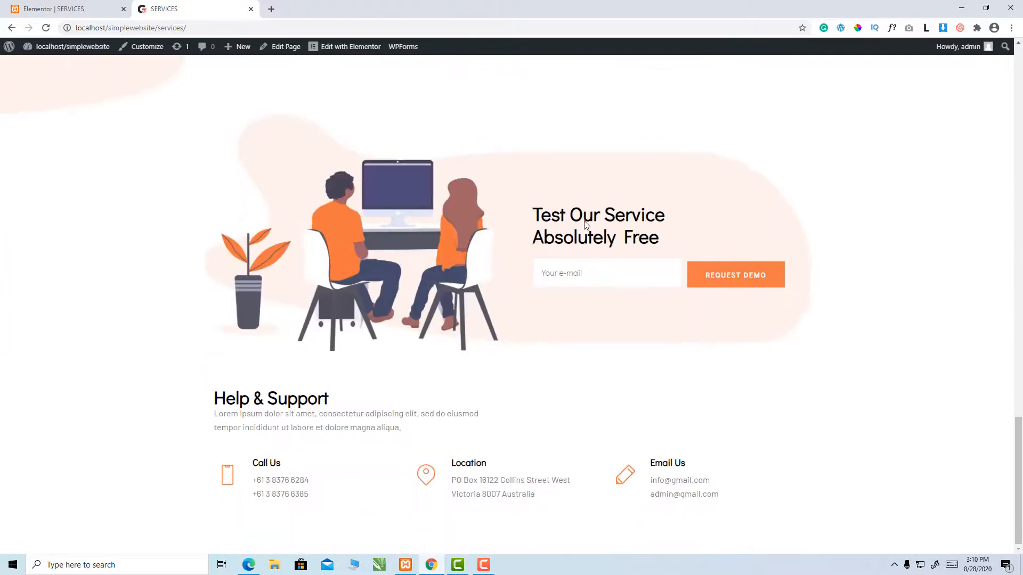
pyautogui.scroll(17, 556, 256)
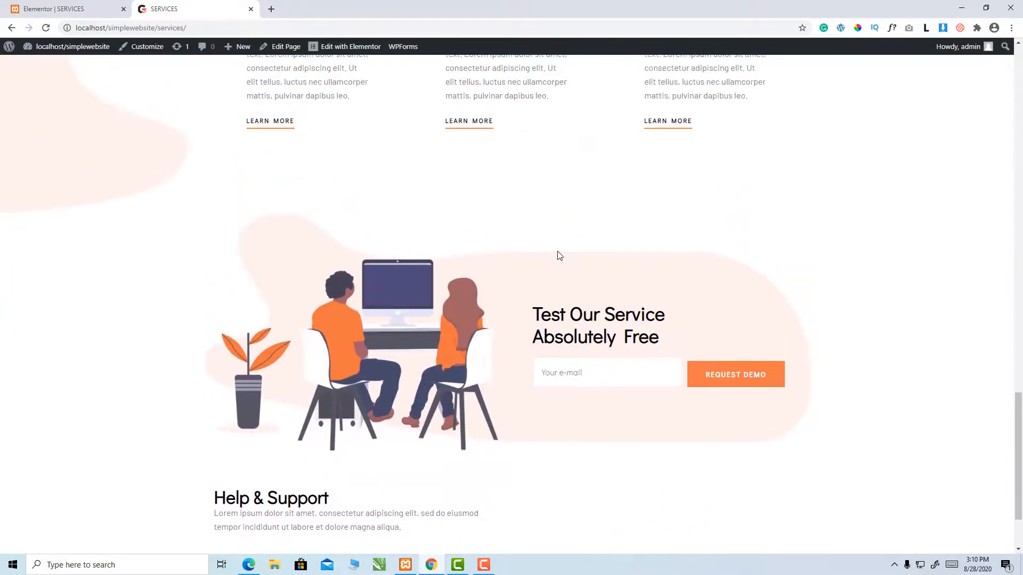
pyautogui.scroll(10, 603, 259)
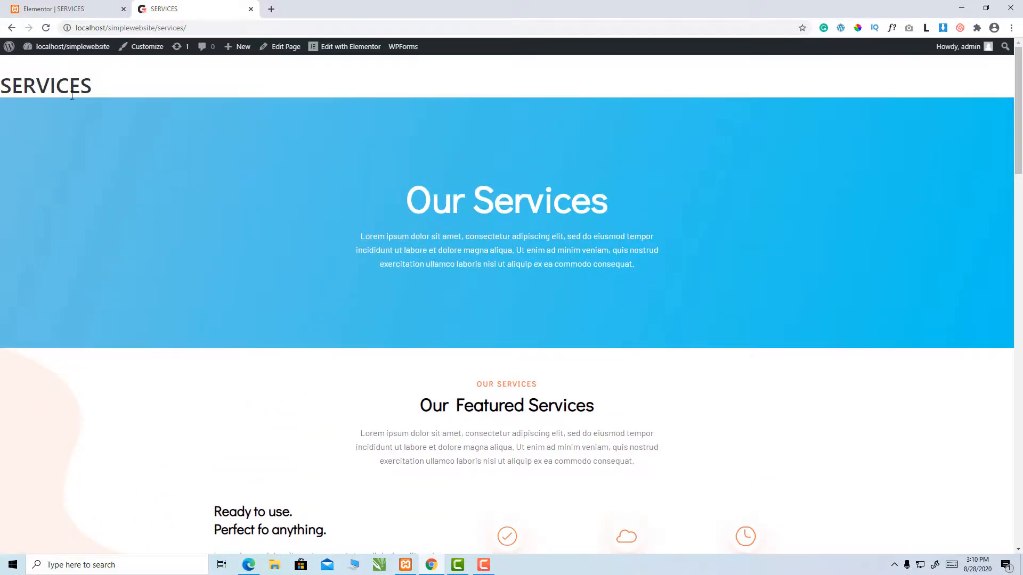
pyautogui.click(44, 10)
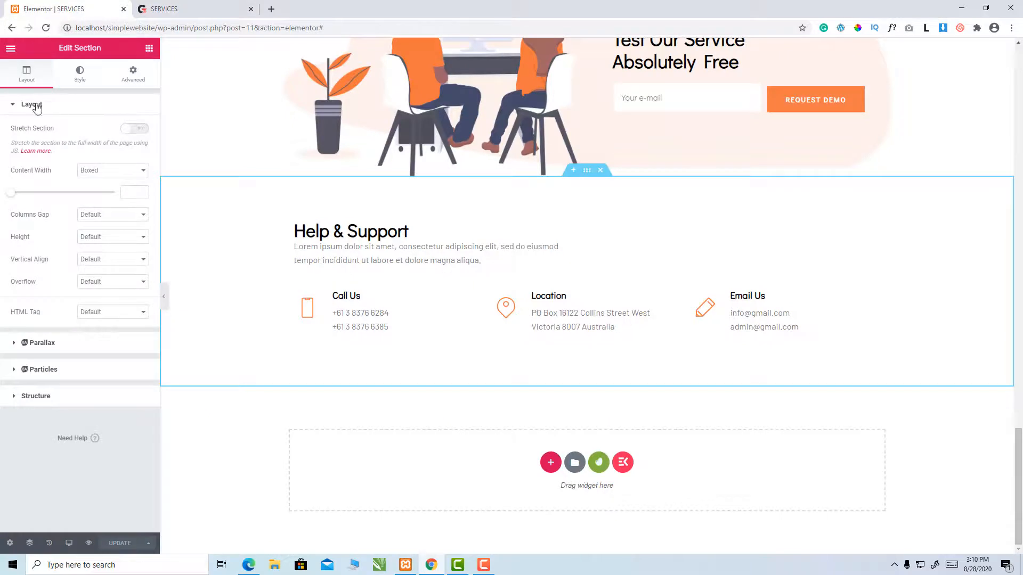
# Step: Set the Services Page Layout to Elementor Full Width and reload the live page
pyautogui.click(9, 544)
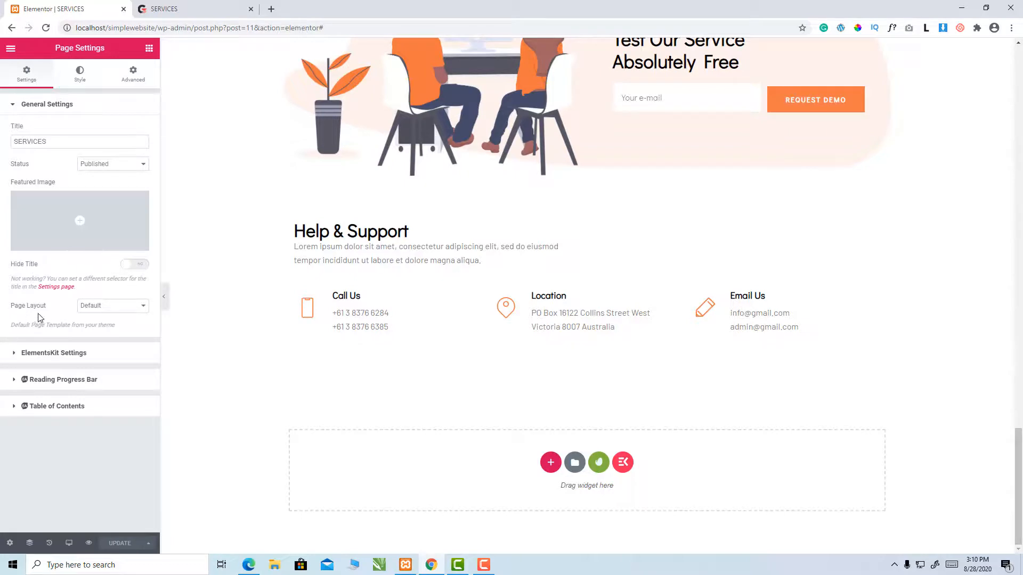
pyautogui.click(143, 306)
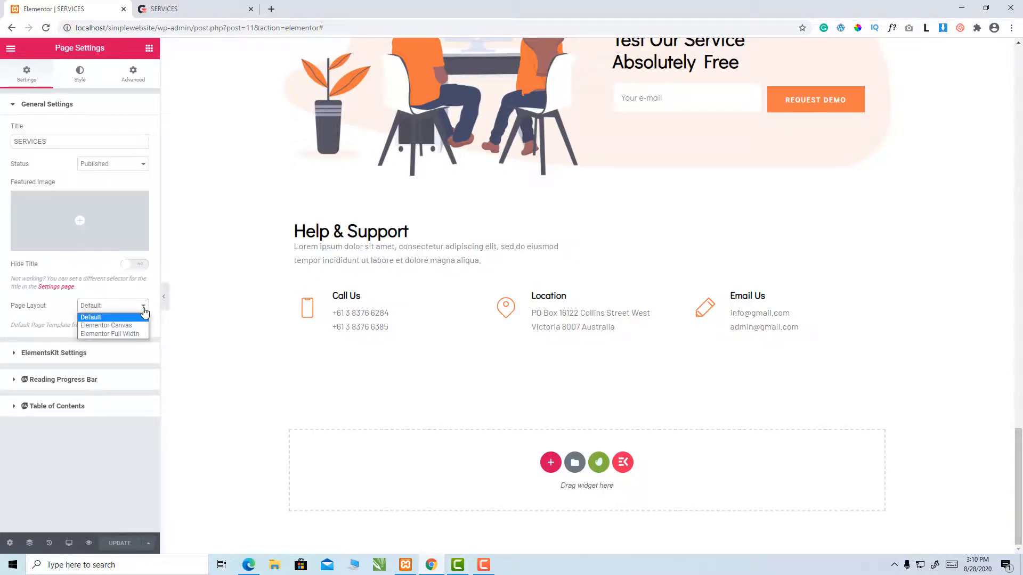
pyautogui.click(133, 334)
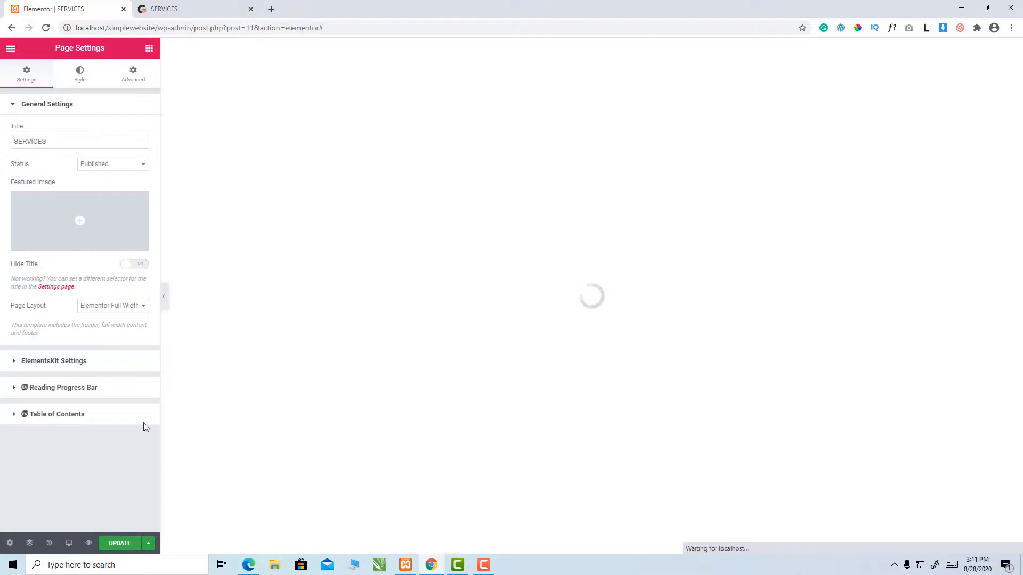
pyautogui.click(192, 14)
pyautogui.click(45, 28)
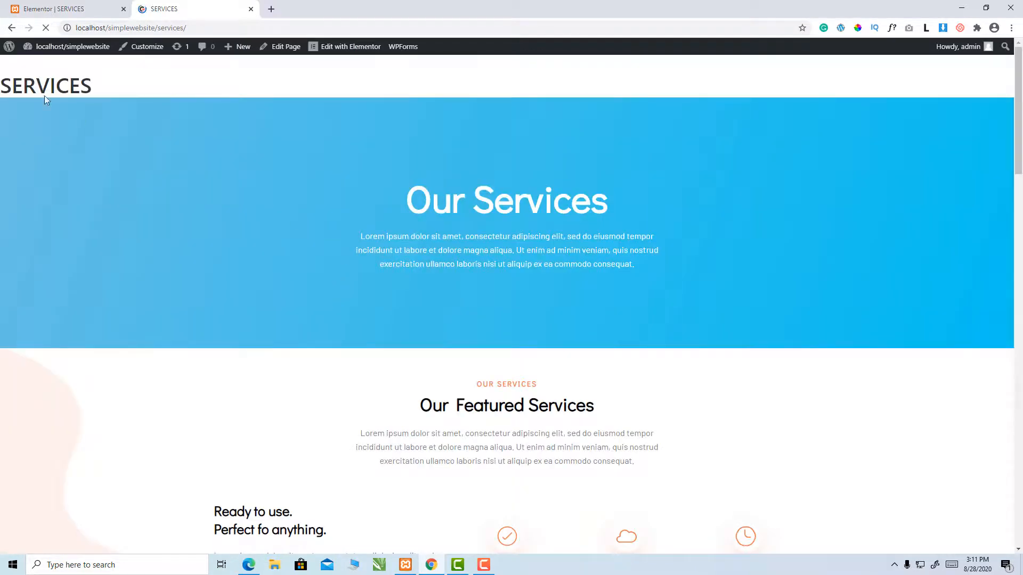
# Step: Update the page with the Full Width layout and reload the live Services page
pyautogui.click(56, 12)
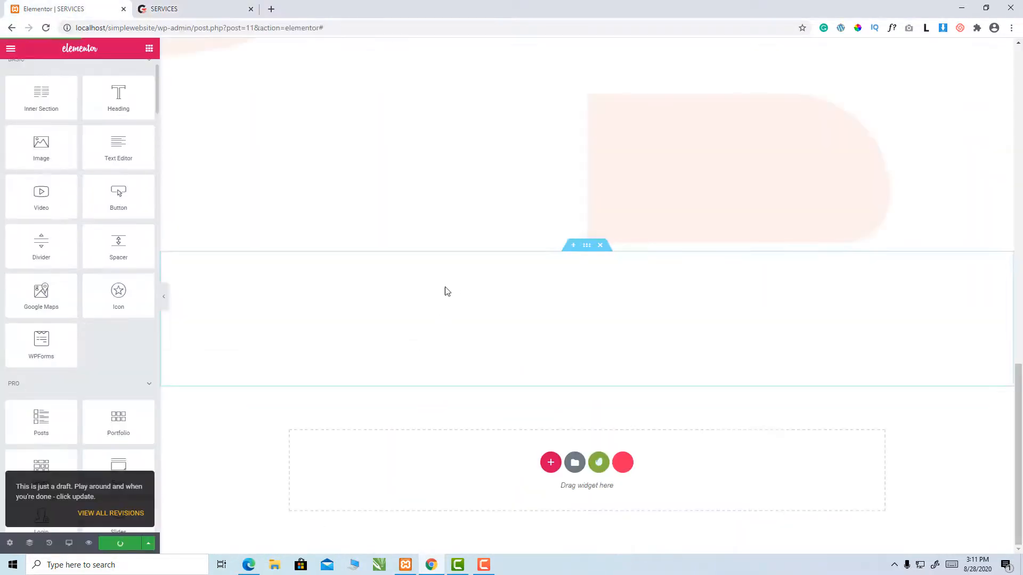
pyautogui.click(114, 539)
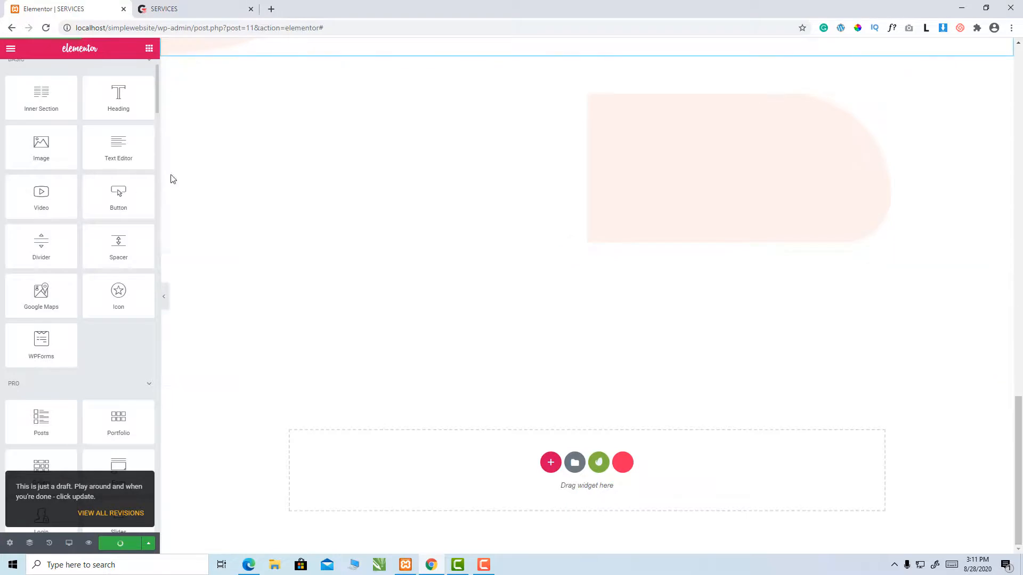
pyautogui.click(214, 11)
pyautogui.click(46, 28)
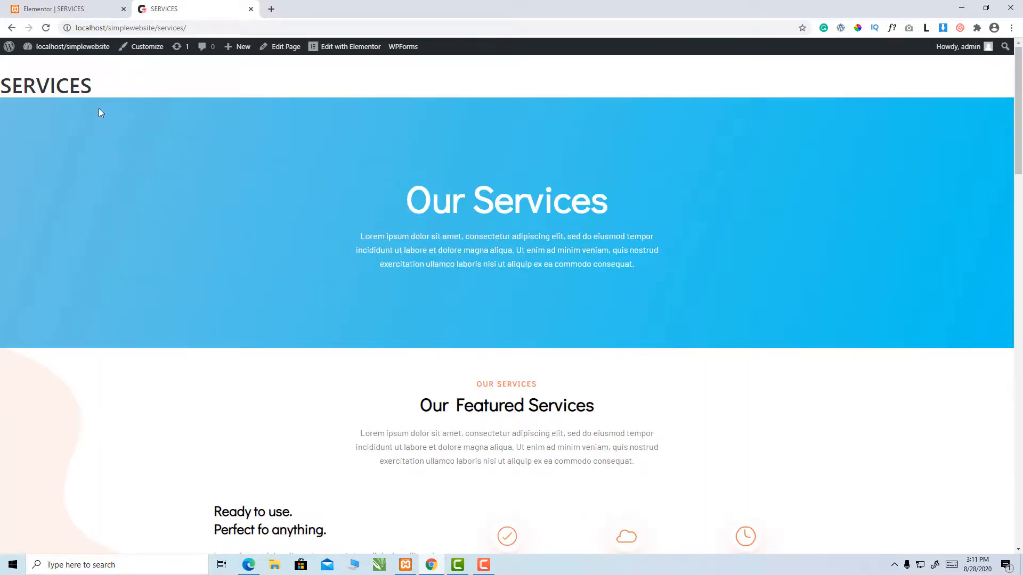
# Step: Reload the live Services page again, check the full-width result, and return to the editor
pyautogui.click(64, 9)
pyautogui.scroll(10, 287, 245)
pyautogui.scroll(4, 361, 238)
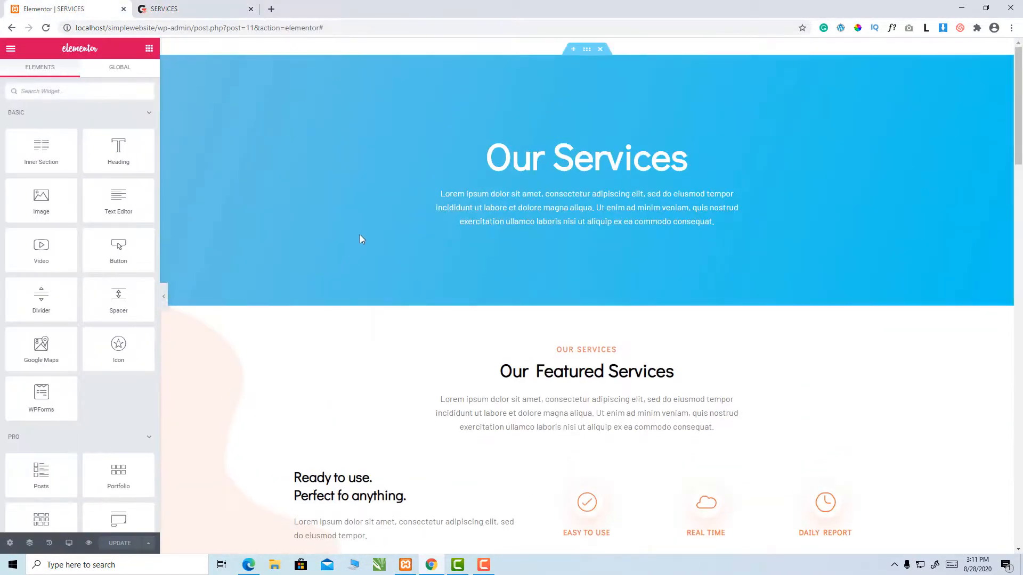
pyautogui.scroll(-13, 358, 223)
pyautogui.click(174, 7)
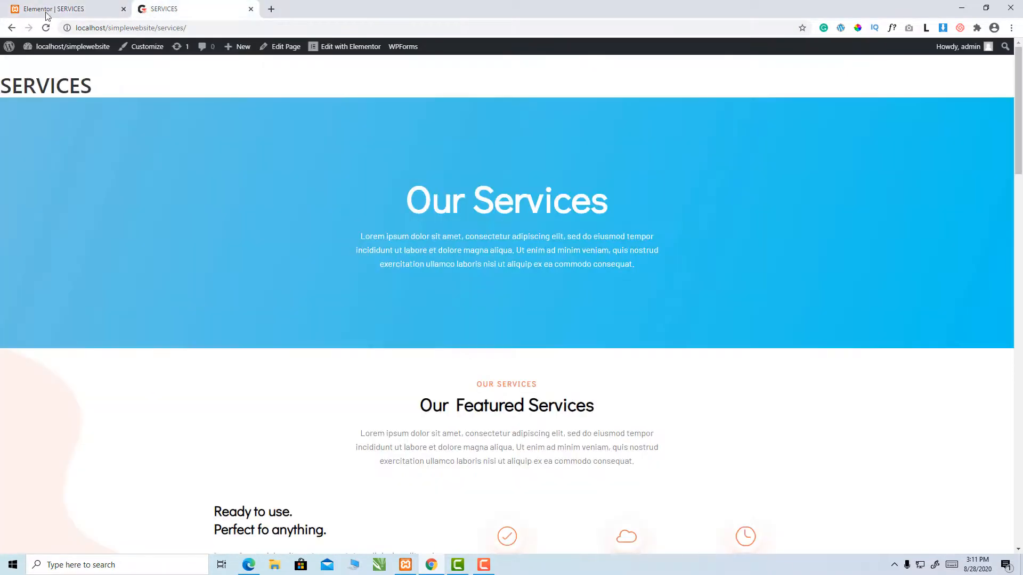
pyautogui.click(43, 29)
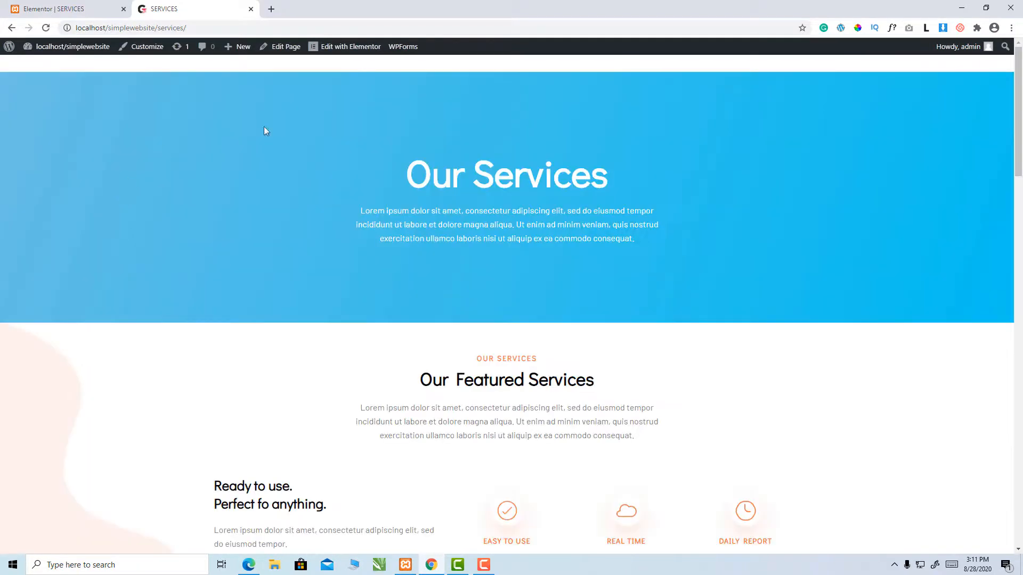
pyautogui.scroll(-3, 673, 146)
pyautogui.scroll(3, 671, 148)
pyautogui.scroll(-20, 632, 267)
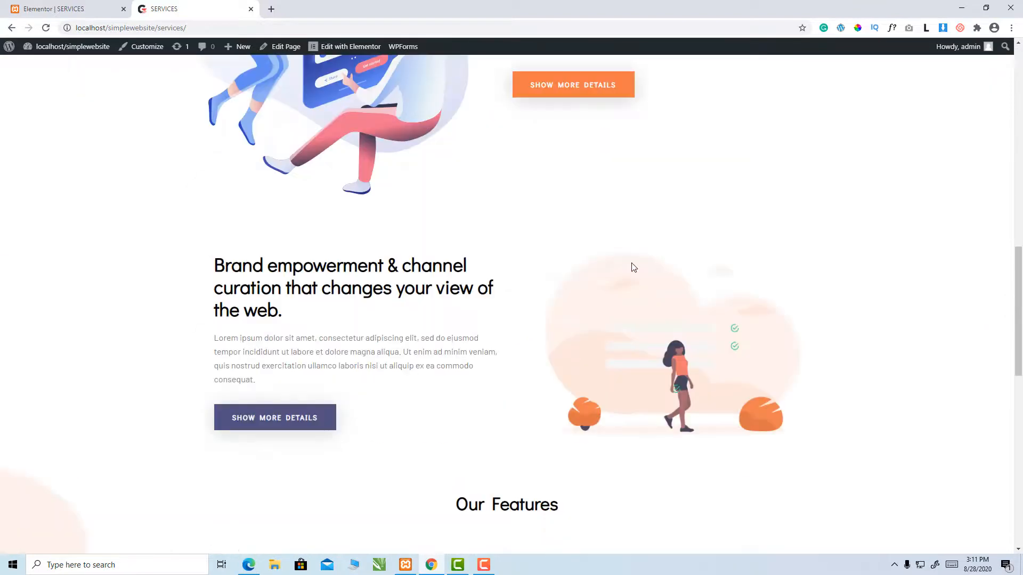
pyautogui.scroll(20, 632, 266)
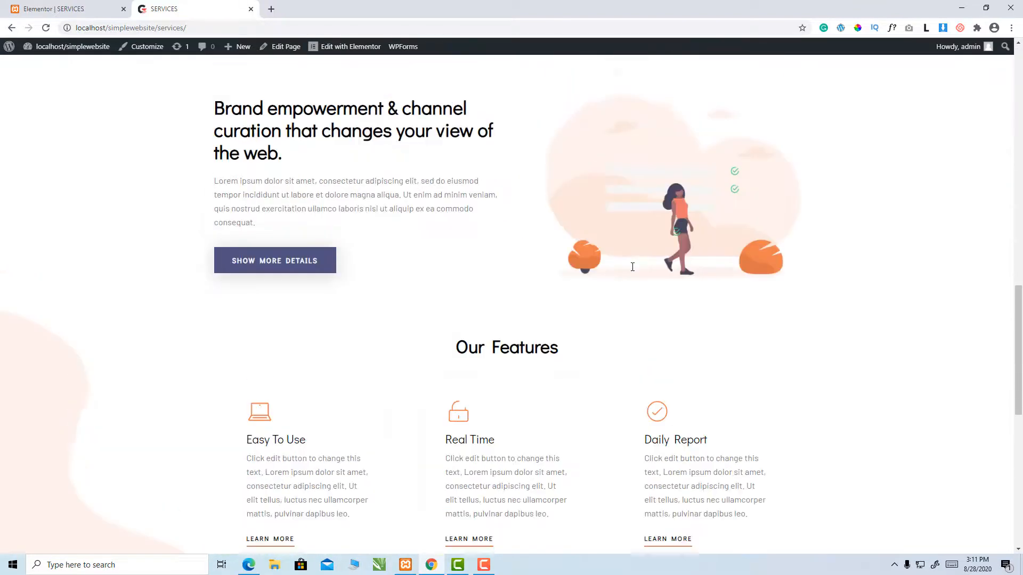
pyautogui.click(95, 9)
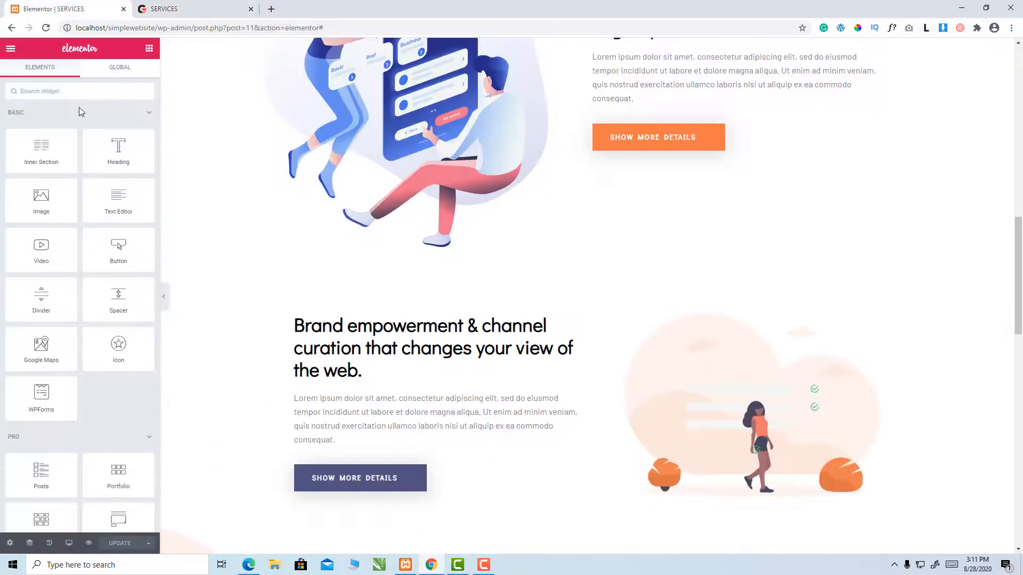
# Step: Leave Elementor for the dashboard and open the CONTACT page's WordPress edit screen
pyautogui.click(10, 50)
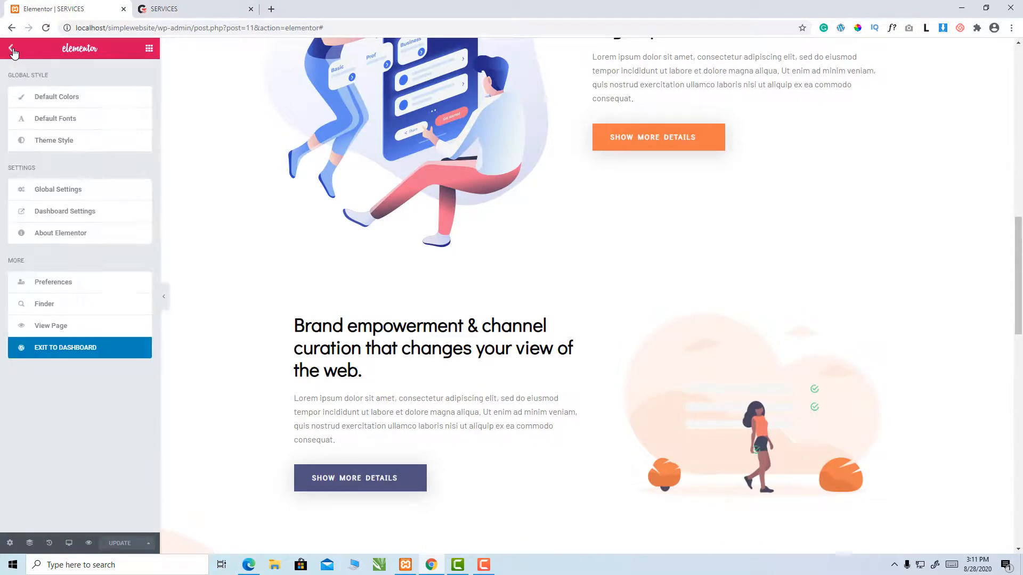
pyautogui.click(62, 347)
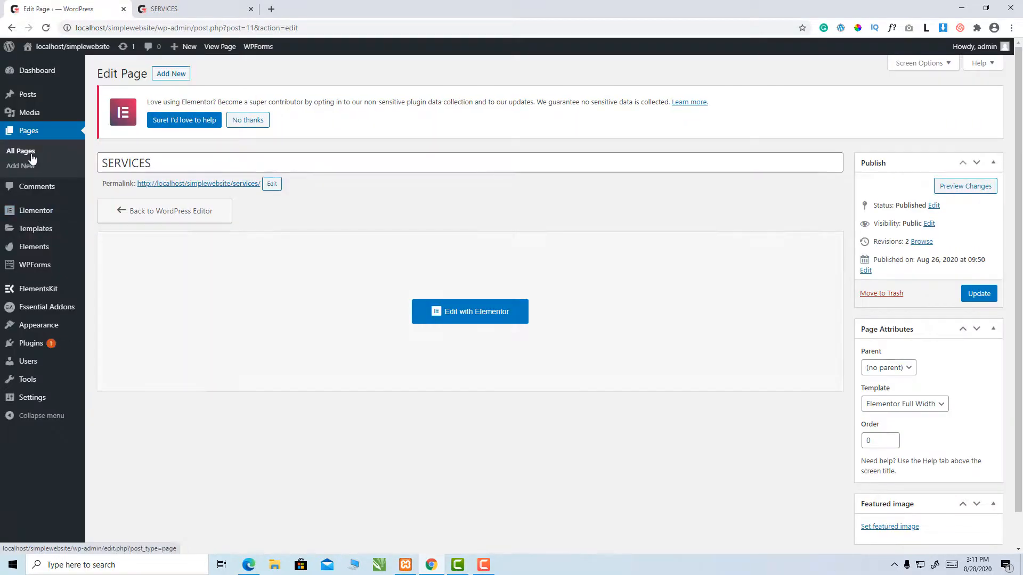
pyautogui.click(28, 153)
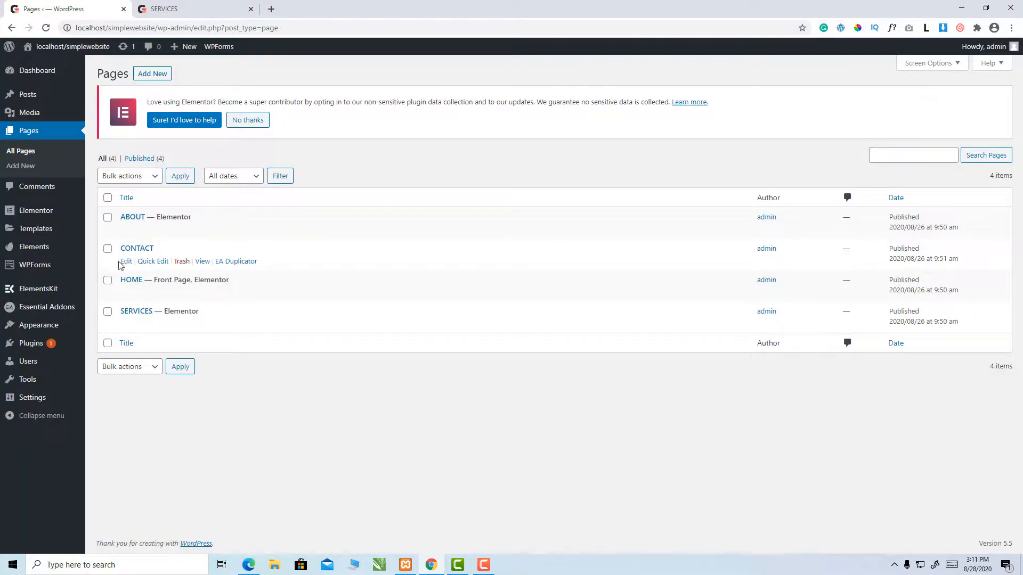
pyautogui.click(125, 262)
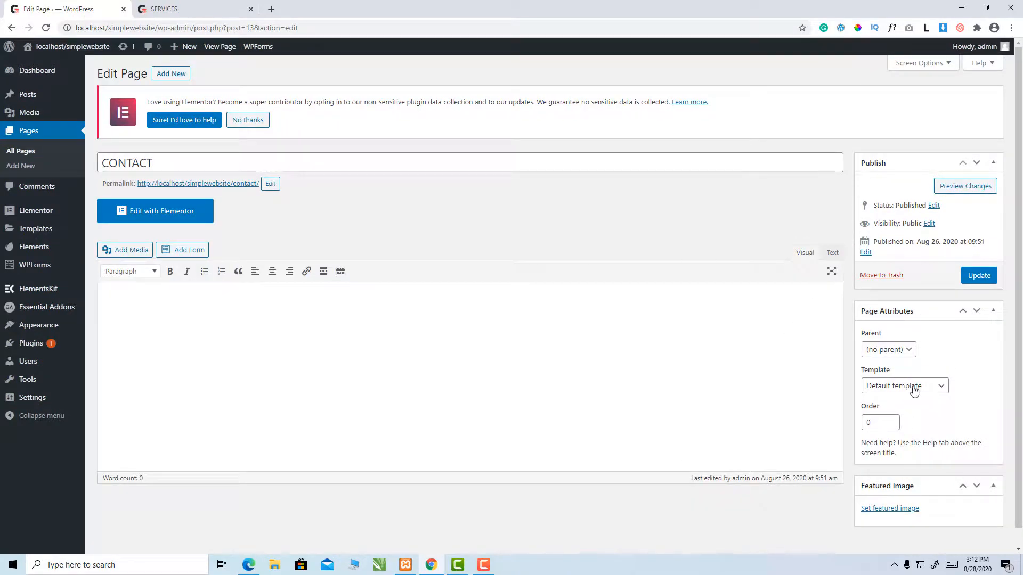
# Step: Set CONTACT's template to Elementor Canvas, update it, and open it in Elementor
pyautogui.click(941, 389)
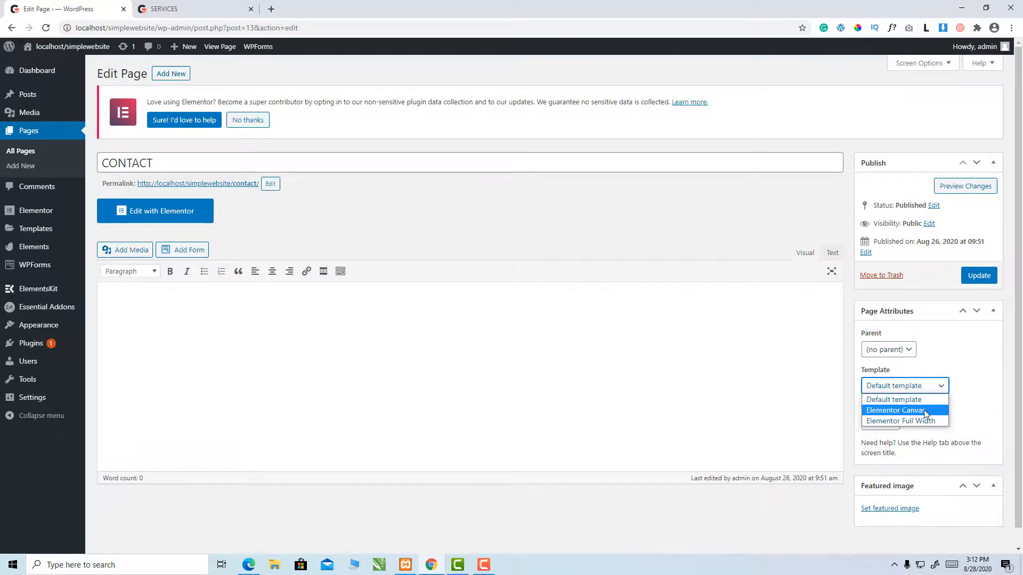
pyautogui.click(926, 410)
pyautogui.click(985, 277)
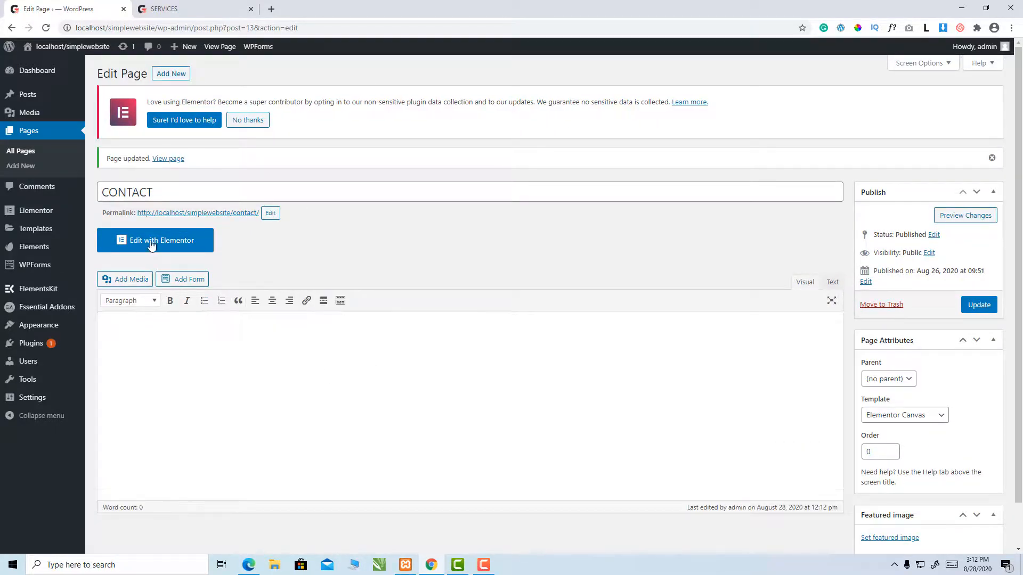
pyautogui.click(161, 245)
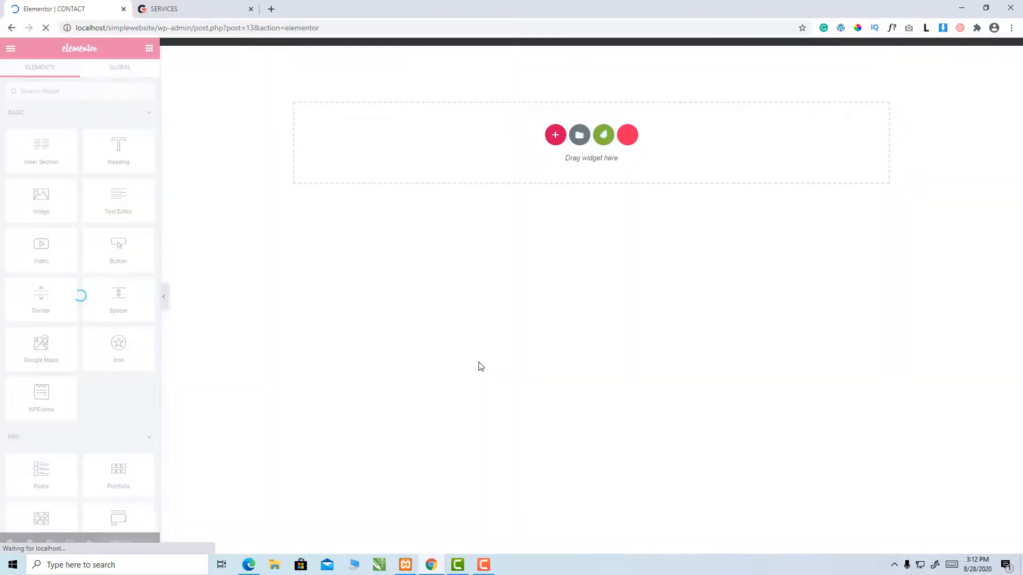
# Step: Insert the Startup Business kit's Contact Us template into the empty CONTACT page
pyautogui.click(604, 129)
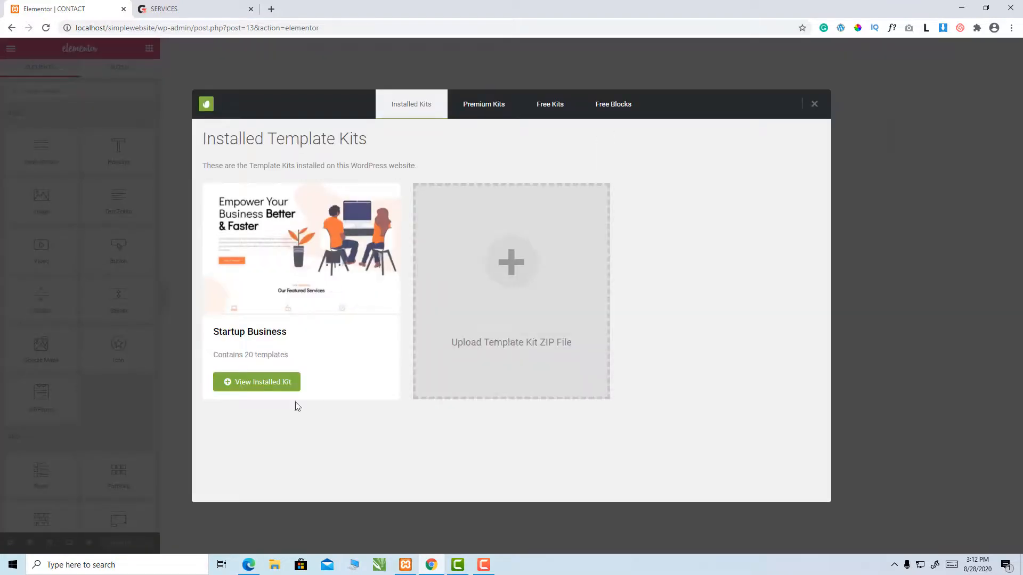
pyautogui.click(261, 384)
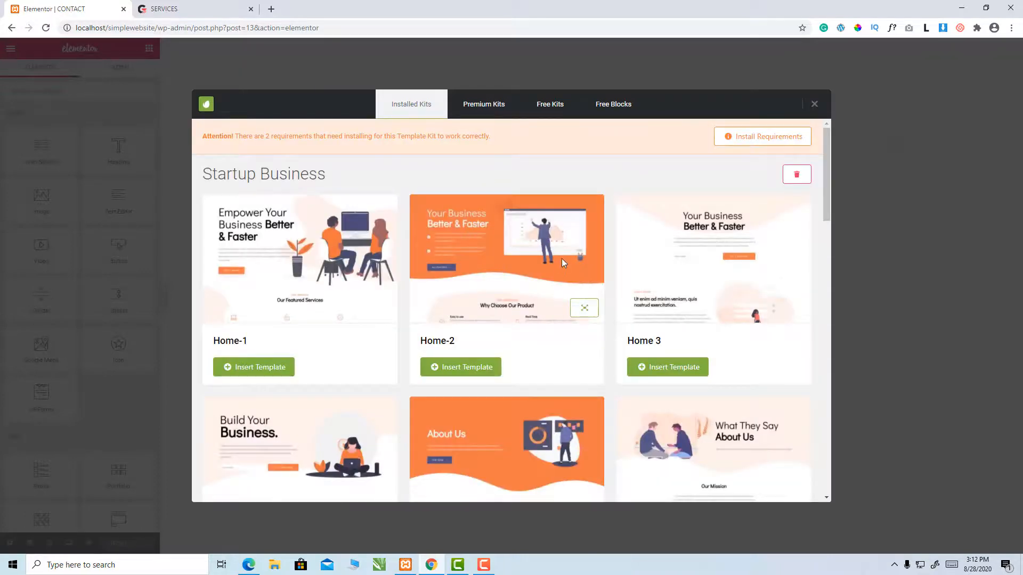
pyautogui.scroll(-20, 562, 257)
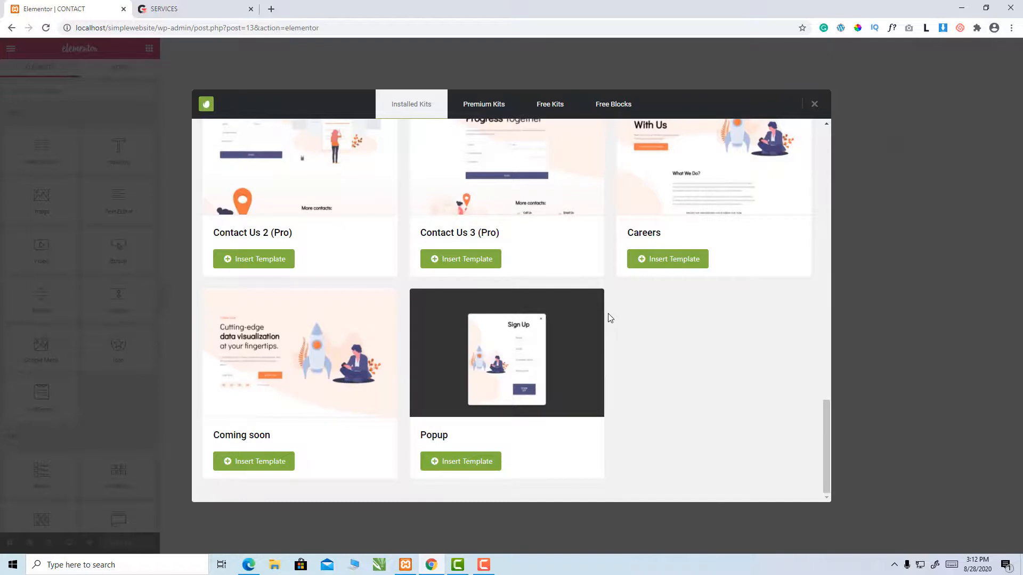
pyautogui.scroll(4, 610, 318)
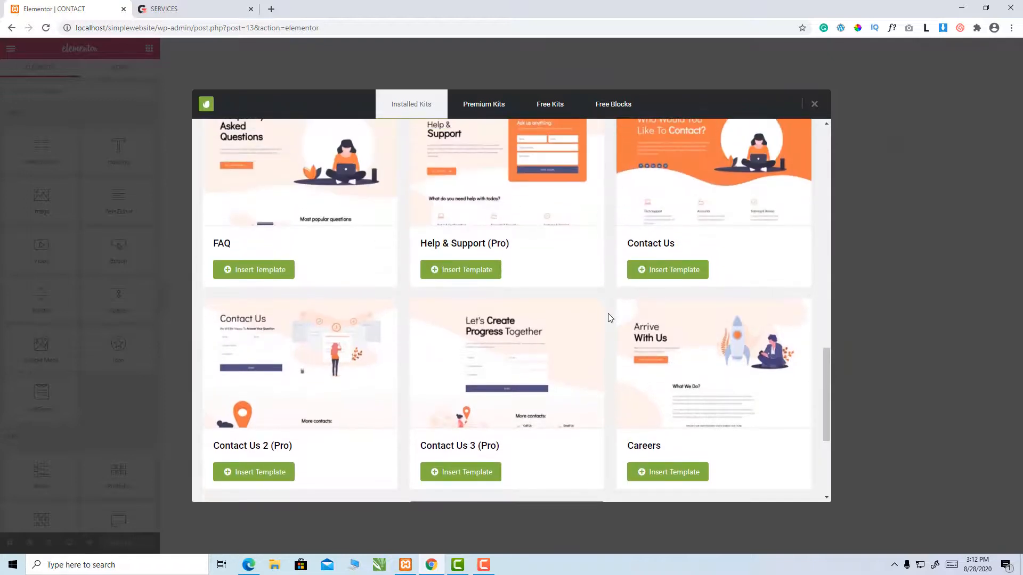
pyautogui.scroll(1, 610, 318)
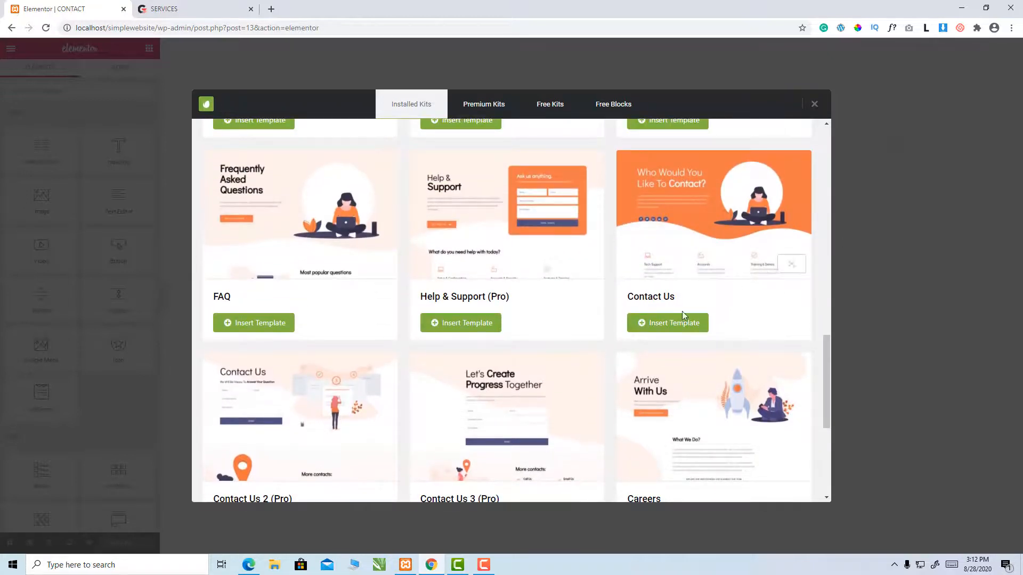
pyautogui.click(669, 327)
# Step: Review the inserted sections down to the office locations and select the Melbourne address text
pyautogui.moveTo(823, 364); pyautogui.dragTo(828, 129)
pyautogui.scroll(-3, 811, 384)
pyautogui.scroll(-10, 811, 386)
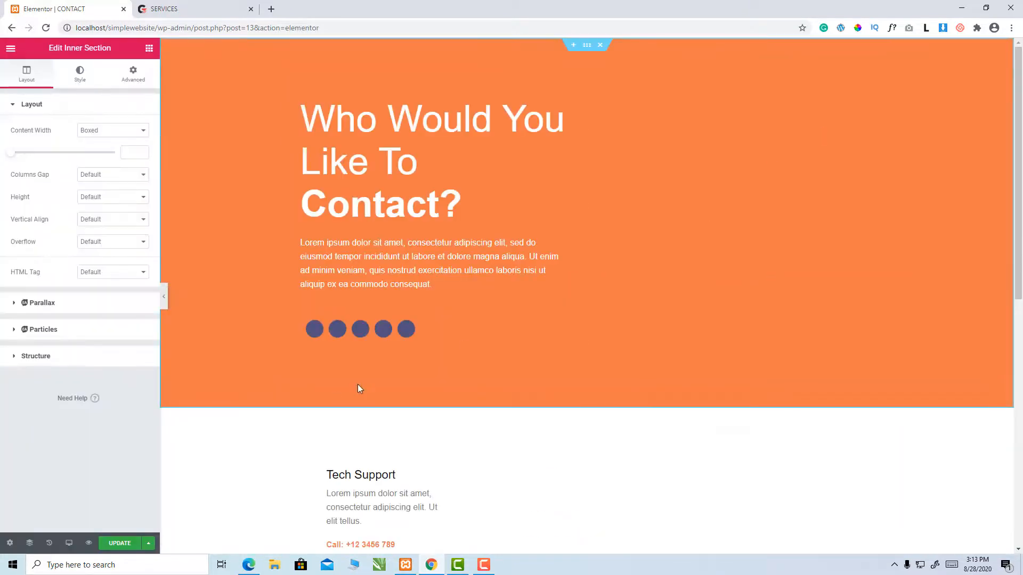
pyautogui.scroll(-7, 607, 330)
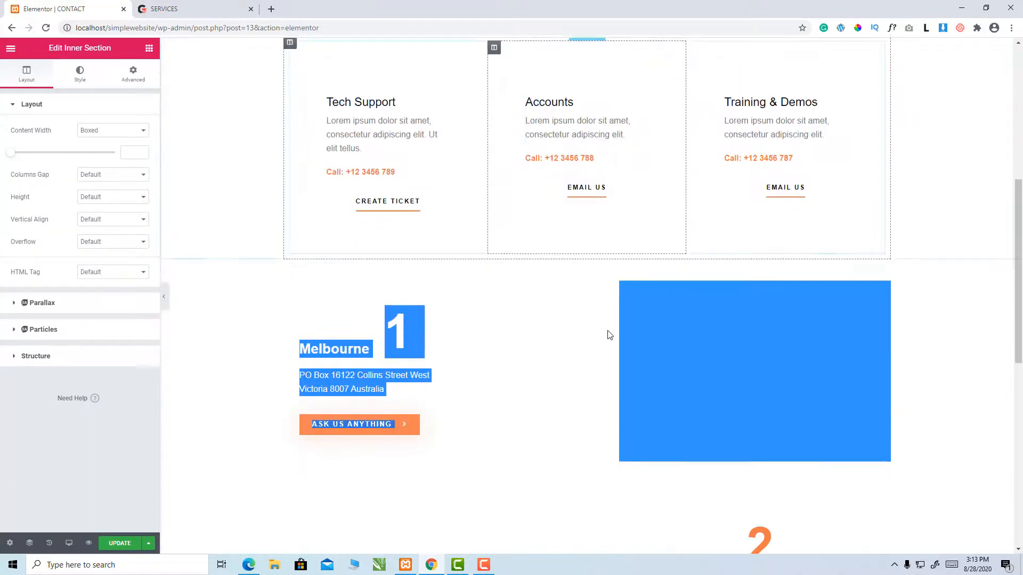
pyautogui.scroll(7, 672, 338)
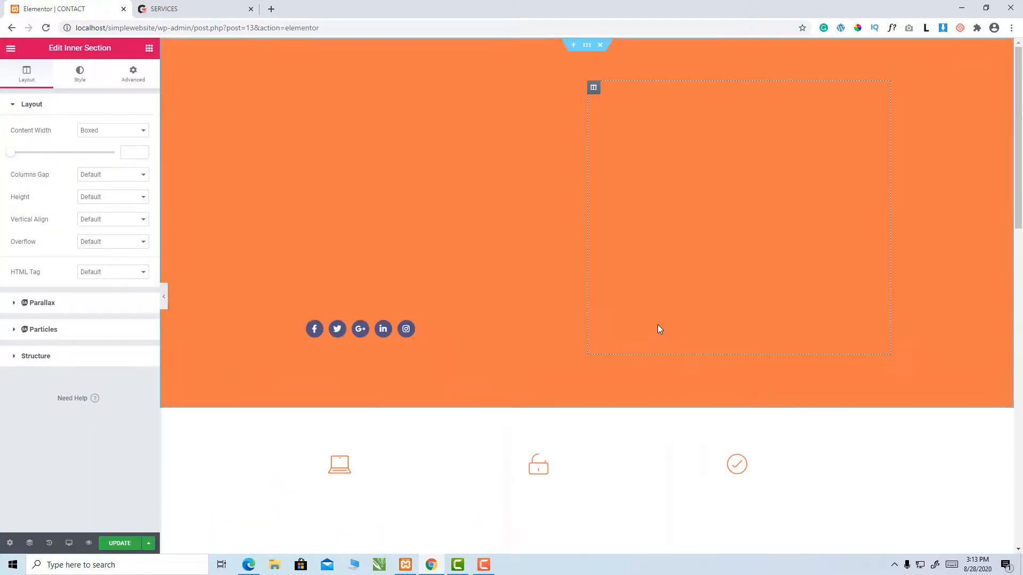
pyautogui.scroll(-10, 629, 266)
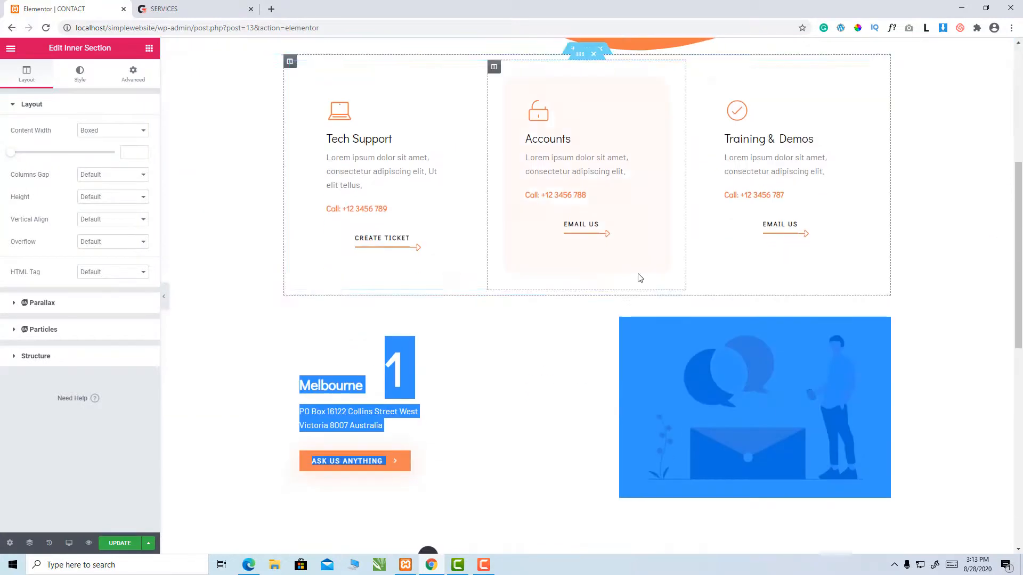
pyautogui.scroll(-6, 641, 295)
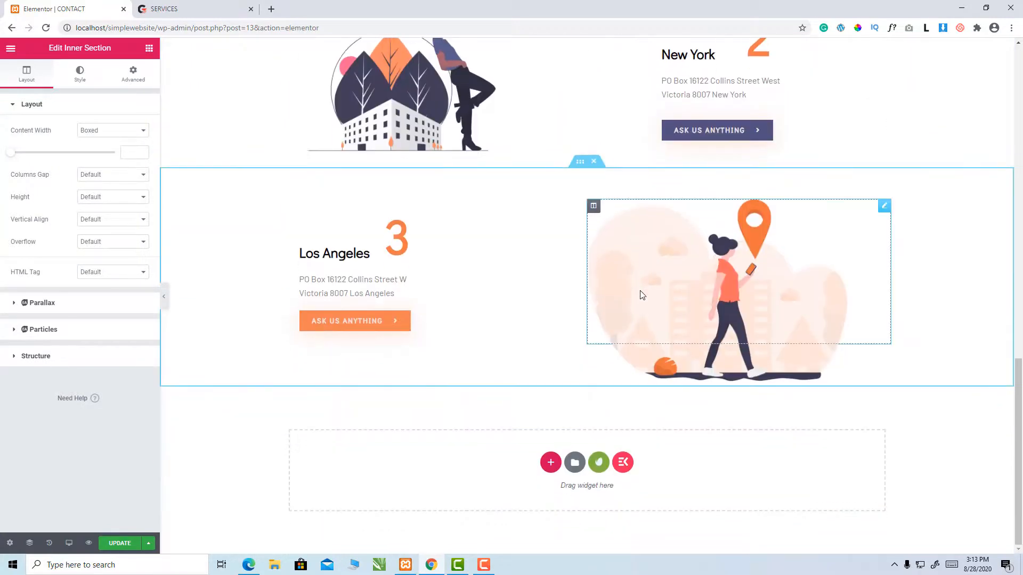
pyautogui.scroll(13, 642, 294)
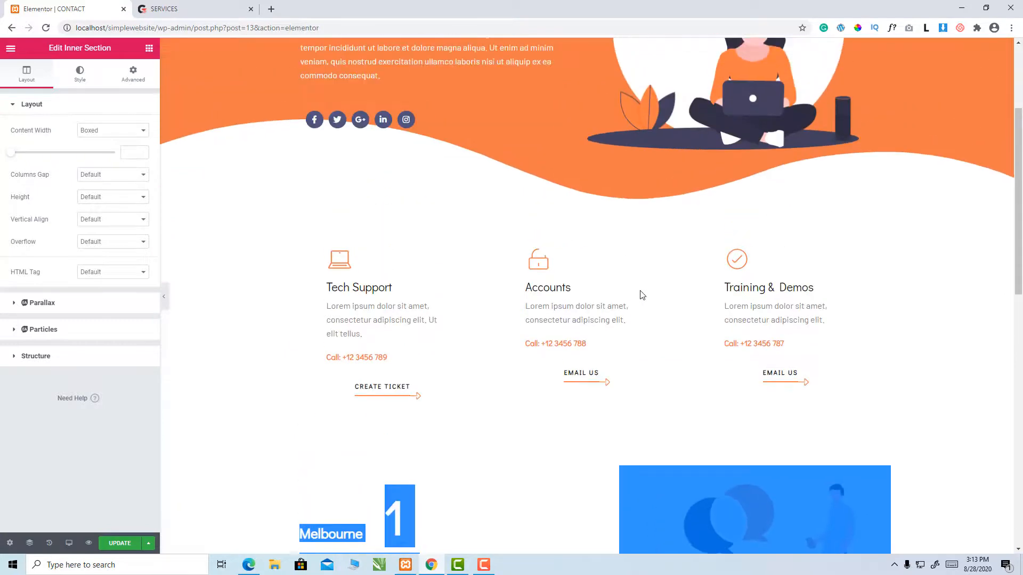
pyautogui.scroll(-6, 641, 295)
pyautogui.click(489, 239)
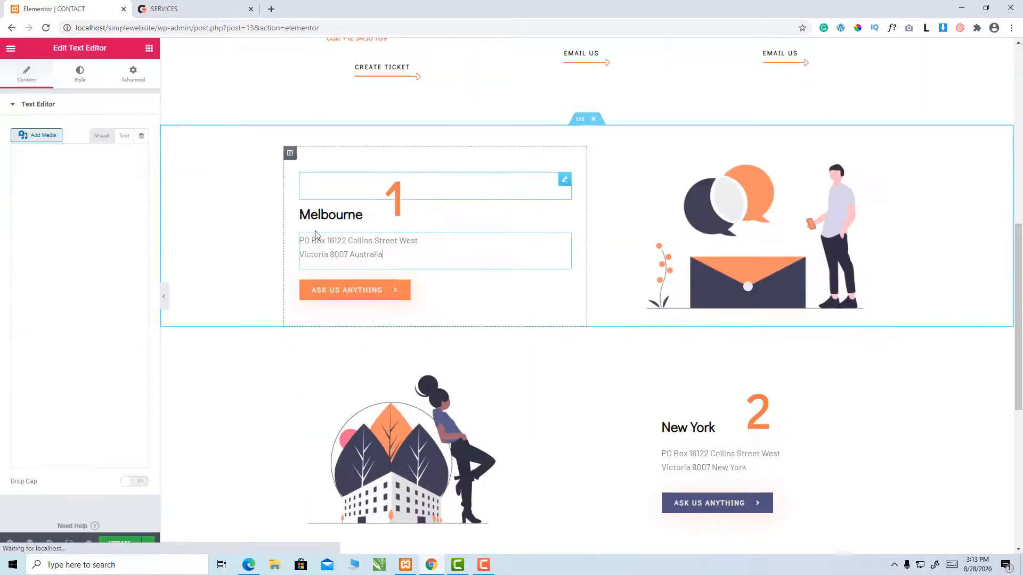
pyautogui.scroll(8, 603, 414)
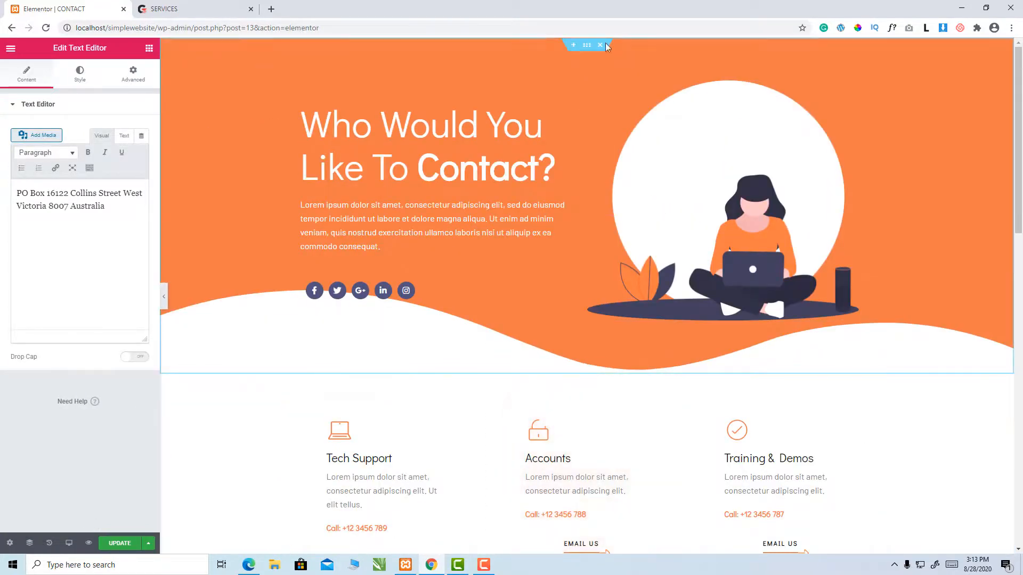
# Step: Set the Who Would You Like To Contact? hero background to light blue #0AC6F0 and update the page
pyautogui.click(586, 47)
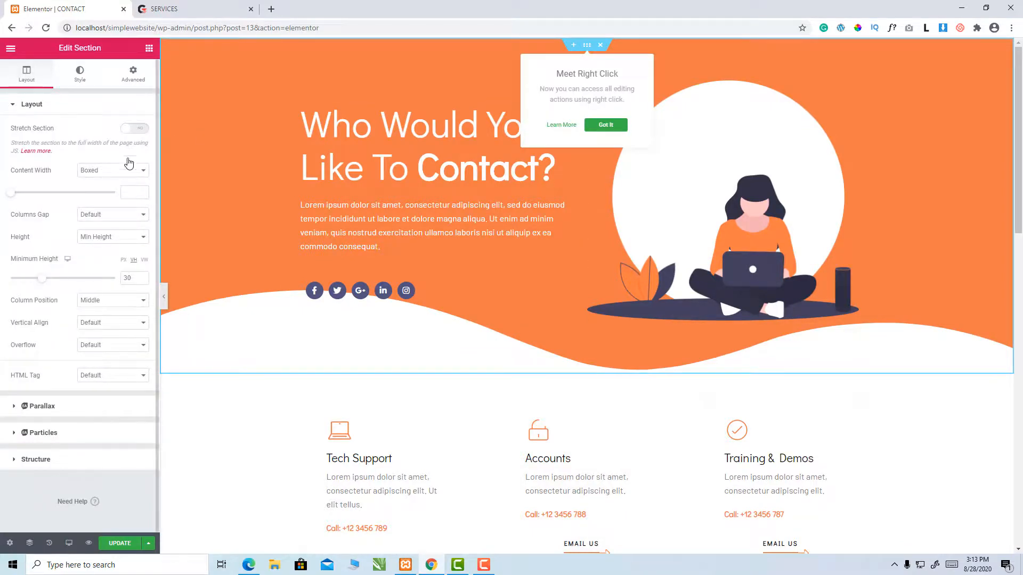
pyautogui.click(80, 74)
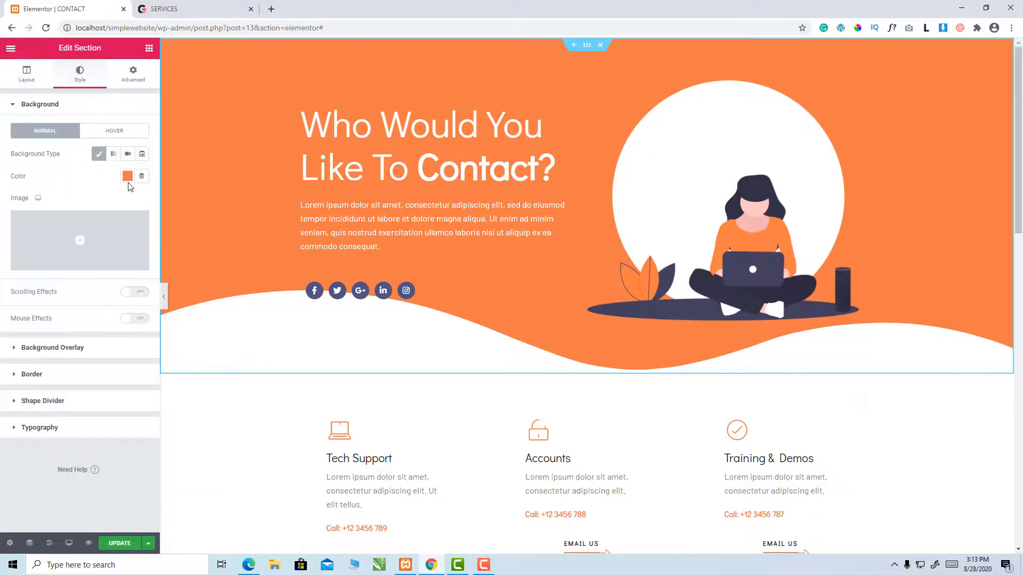
pyautogui.click(127, 177)
pyautogui.click(77, 215)
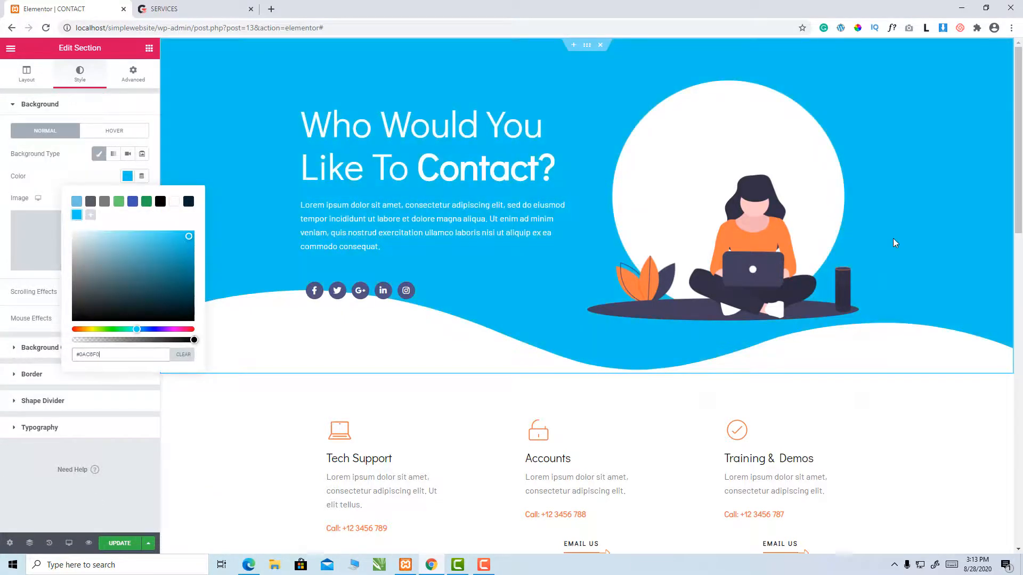
pyautogui.click(334, 365)
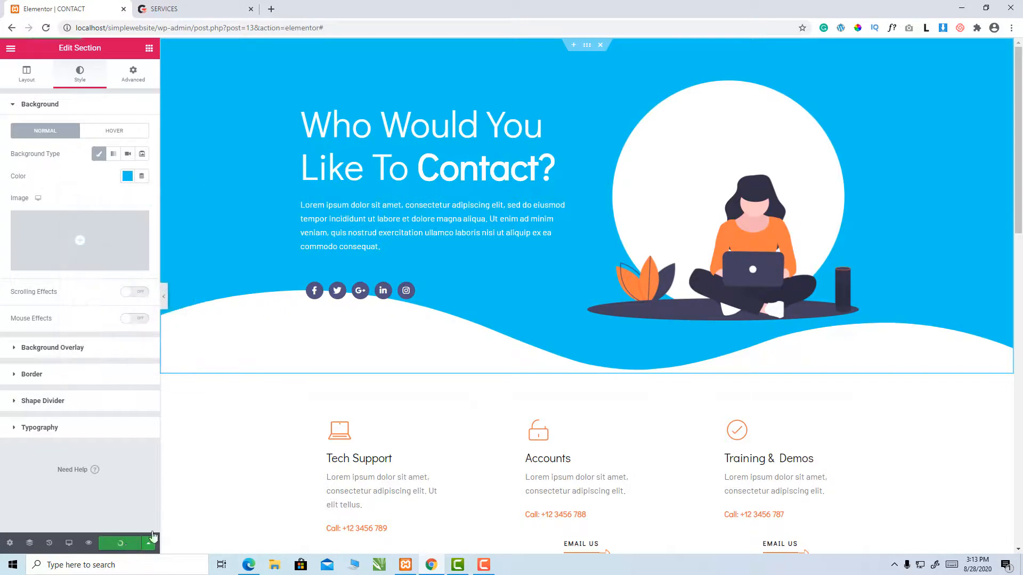
pyautogui.scroll(-15, 526, 398)
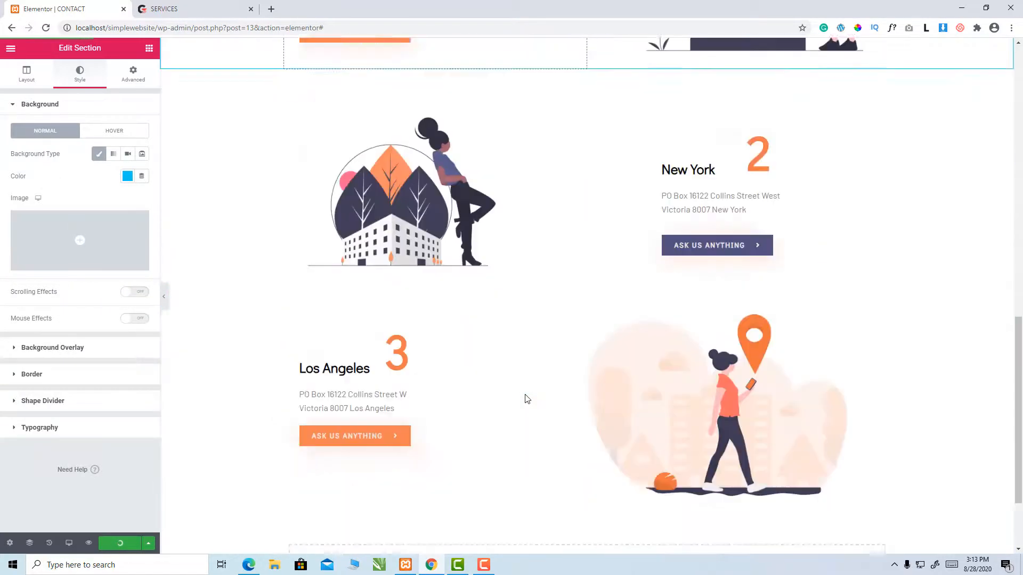
pyautogui.scroll(15, 526, 399)
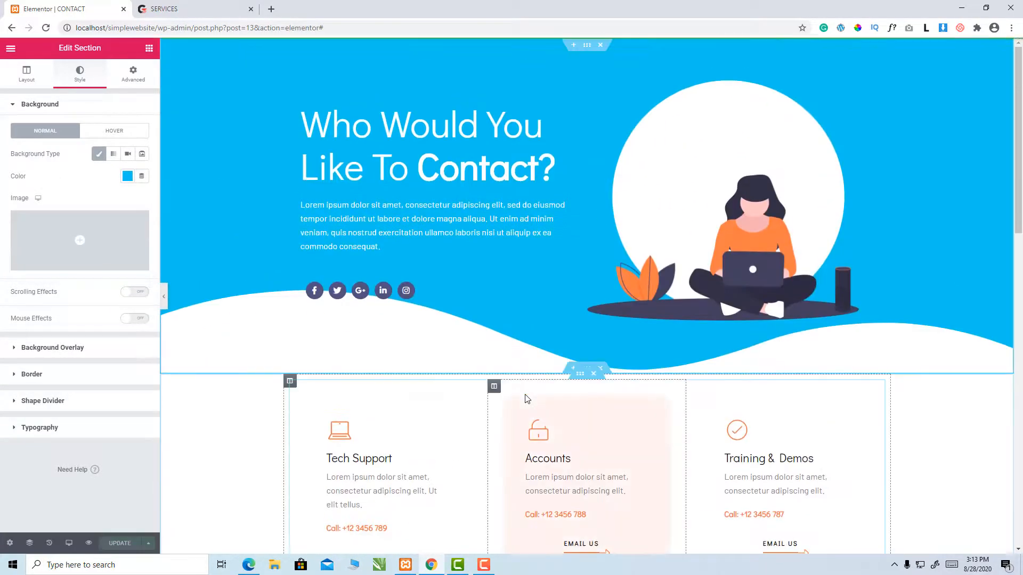
pyautogui.scroll(-15, 526, 399)
pyautogui.scroll(15, 523, 402)
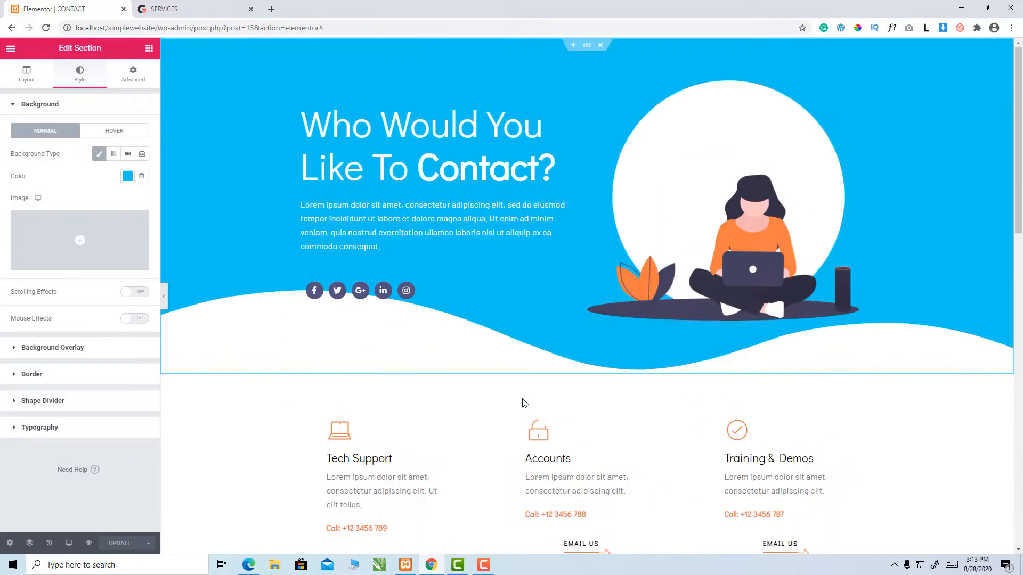
# Step: Insert the saved NAV template above the blue hero, accepting its document settings
pyautogui.click(573, 45)
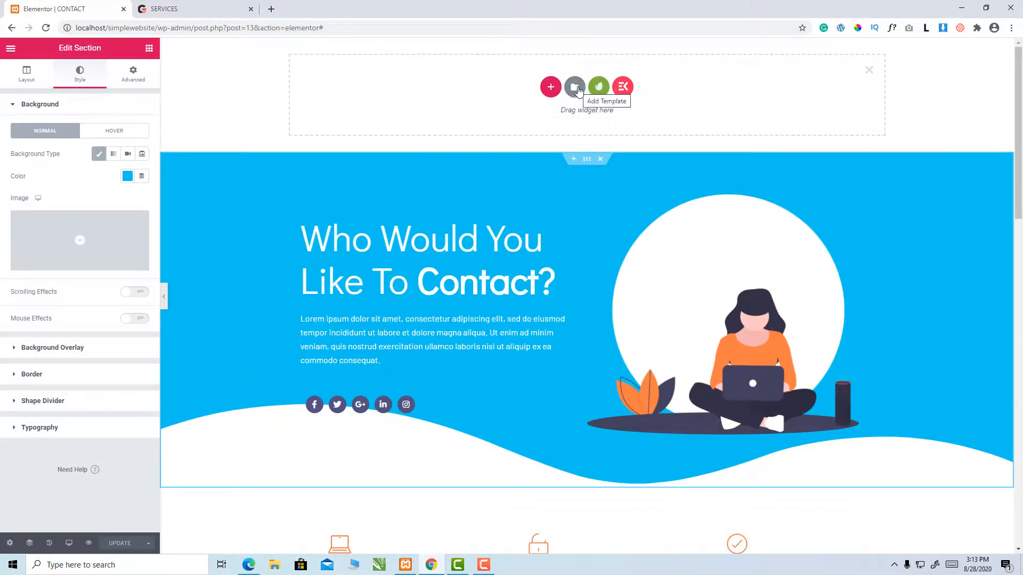
pyautogui.click(574, 88)
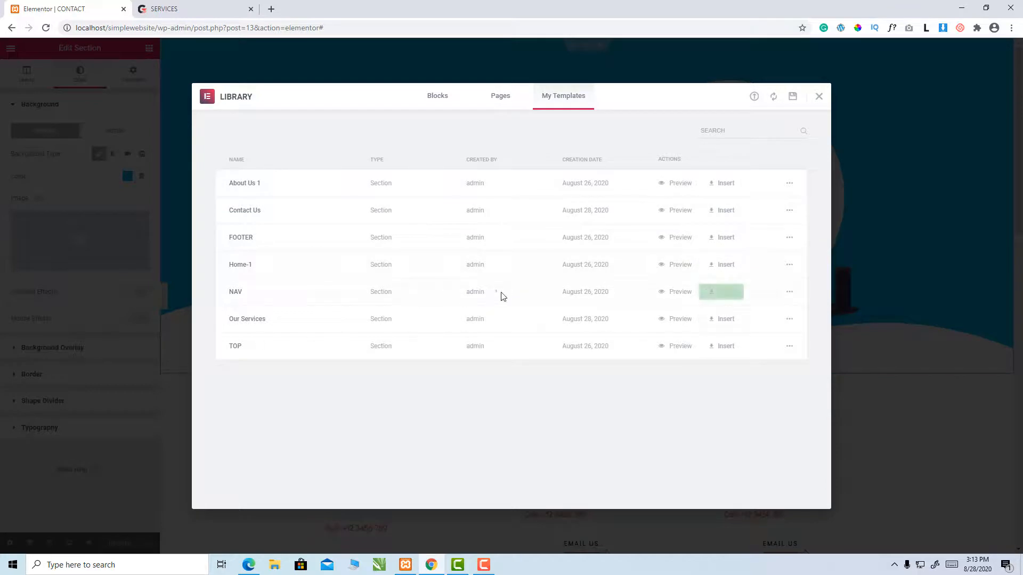
pyautogui.click(723, 293)
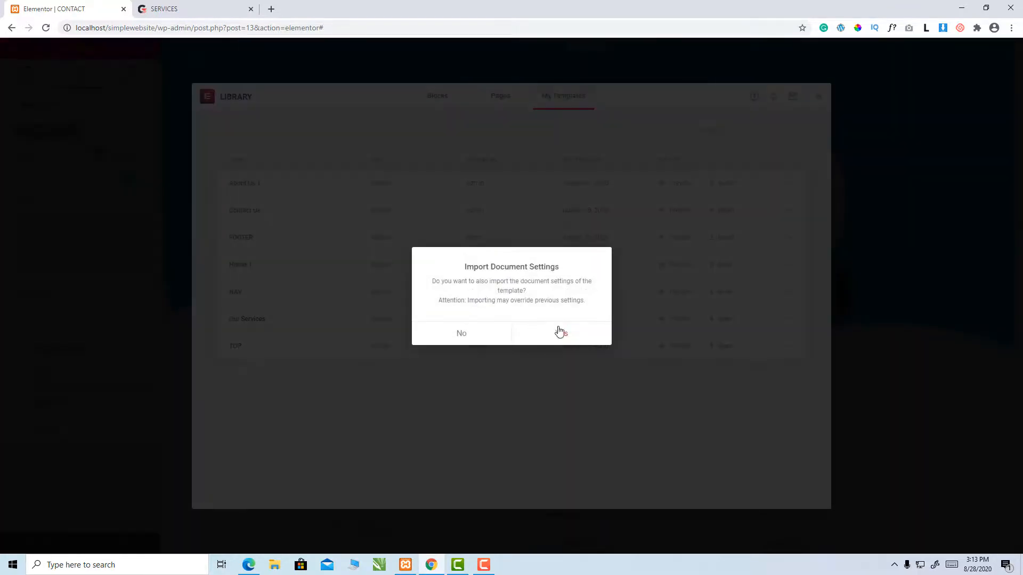
pyautogui.click(561, 335)
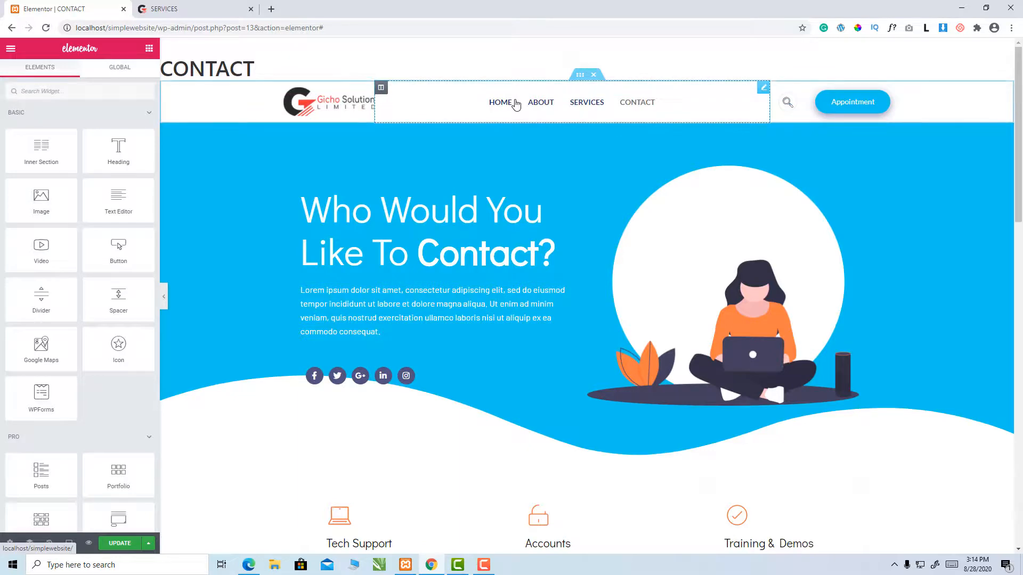
# Step: Insert the saved FOOTER template at the page bottom without importing its document settings
pyautogui.scroll(-10, 600, 218)
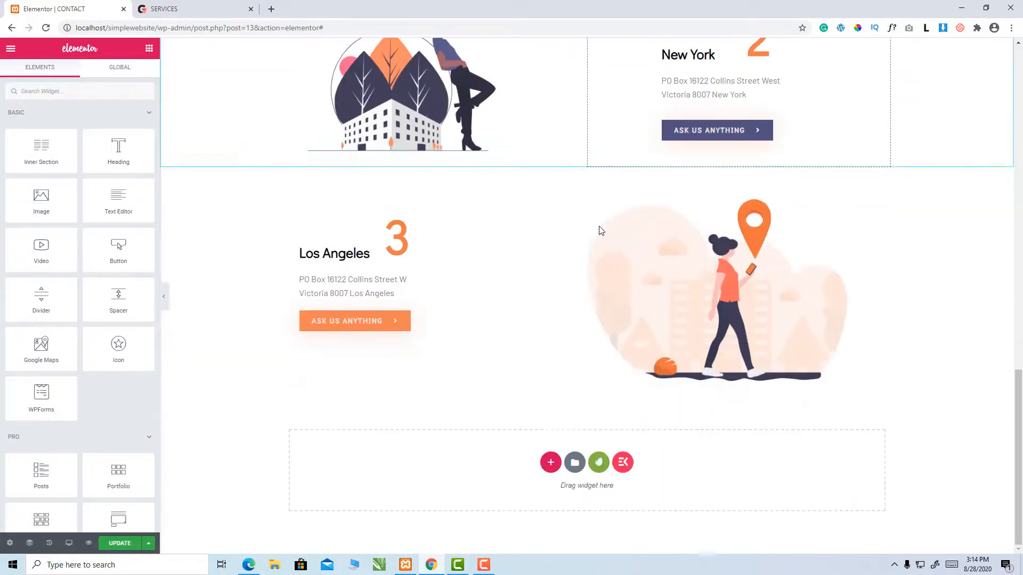
pyautogui.click(574, 462)
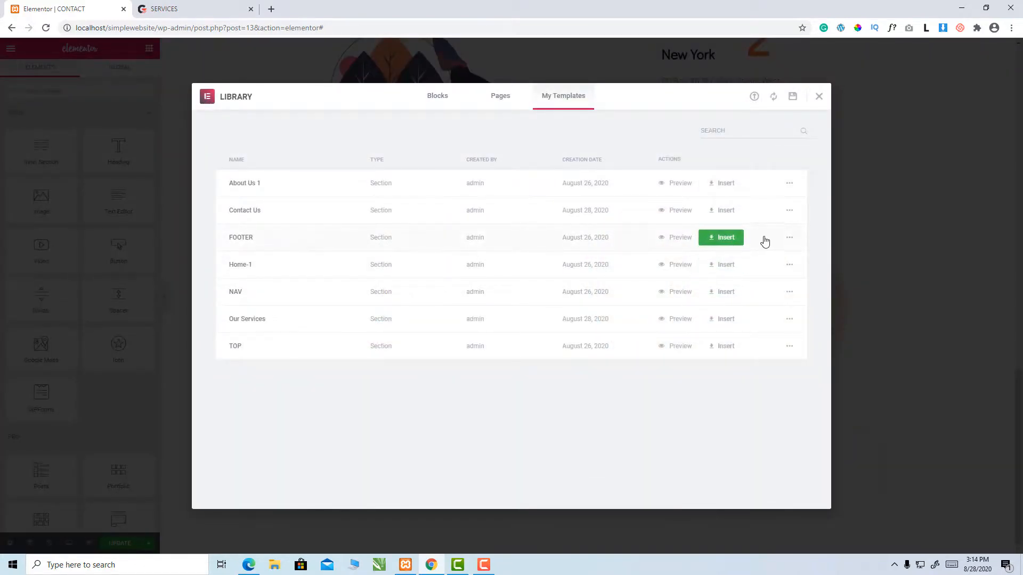
pyautogui.click(732, 238)
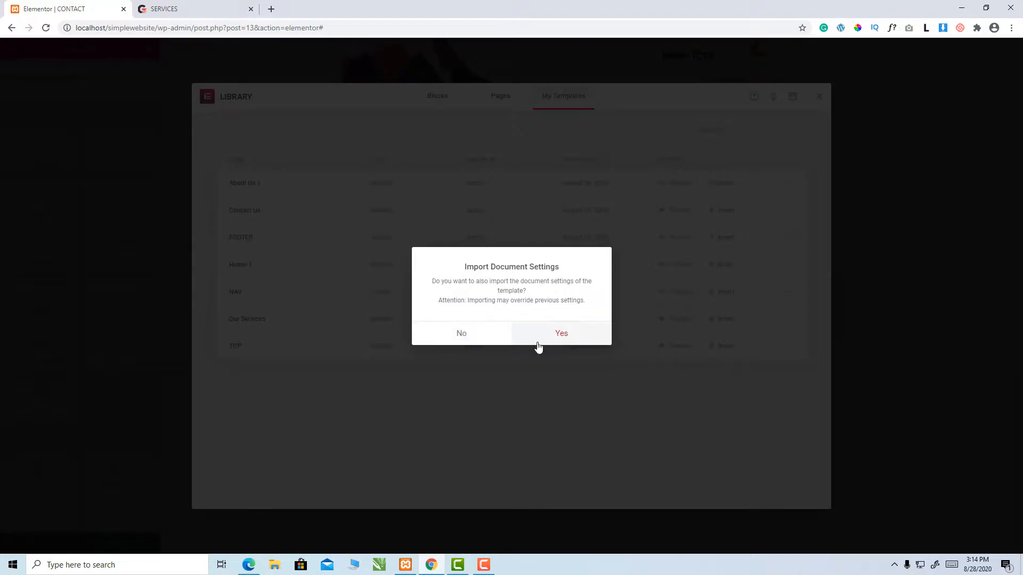
pyautogui.click(467, 337)
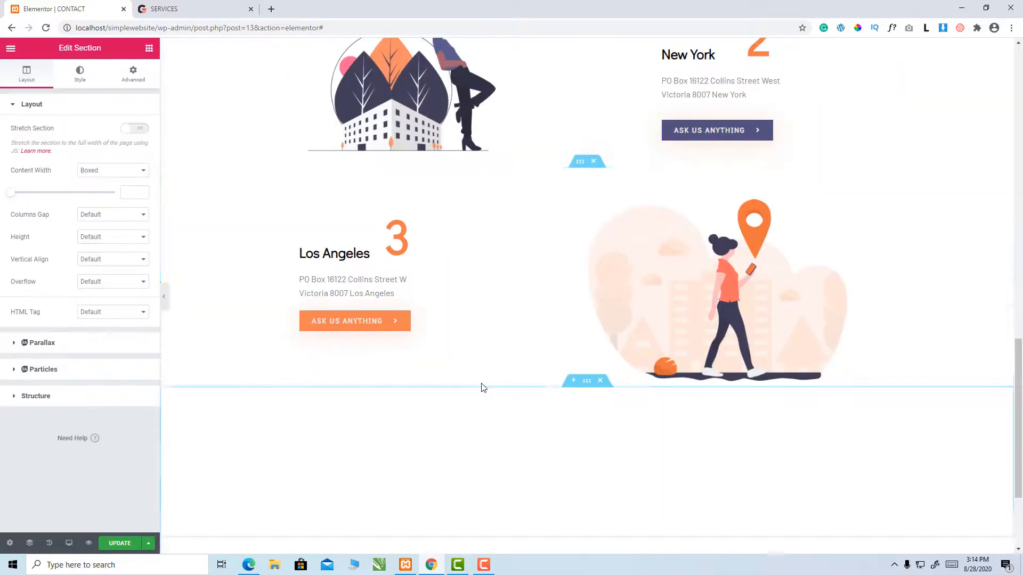
pyautogui.scroll(-2, 641, 423)
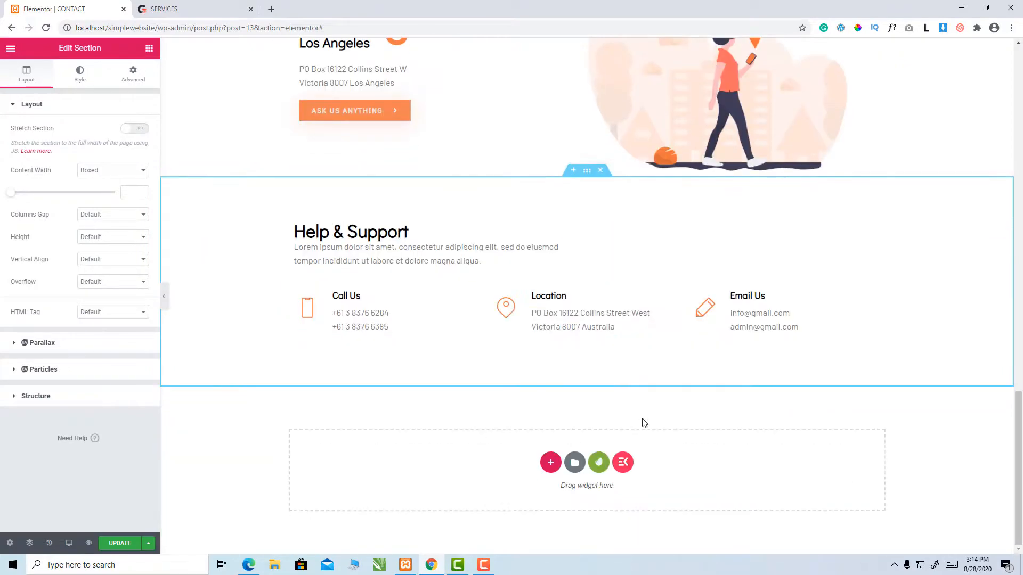
pyautogui.scroll(12, 675, 317)
pyautogui.scroll(8, 678, 317)
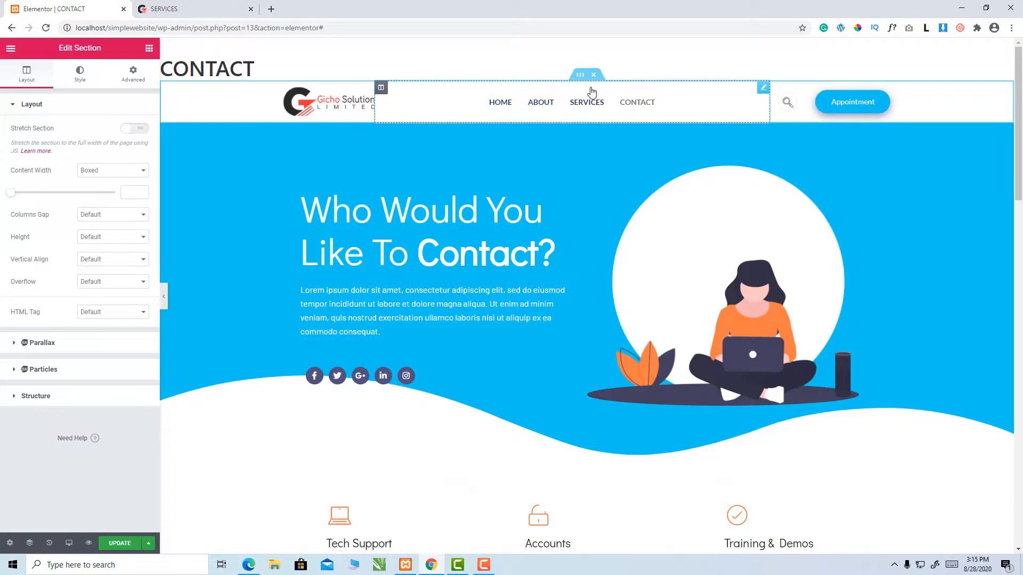
# Step: Replace the NAV section with the saved TOP bar template, skipping its document settings
pyautogui.click(595, 78)
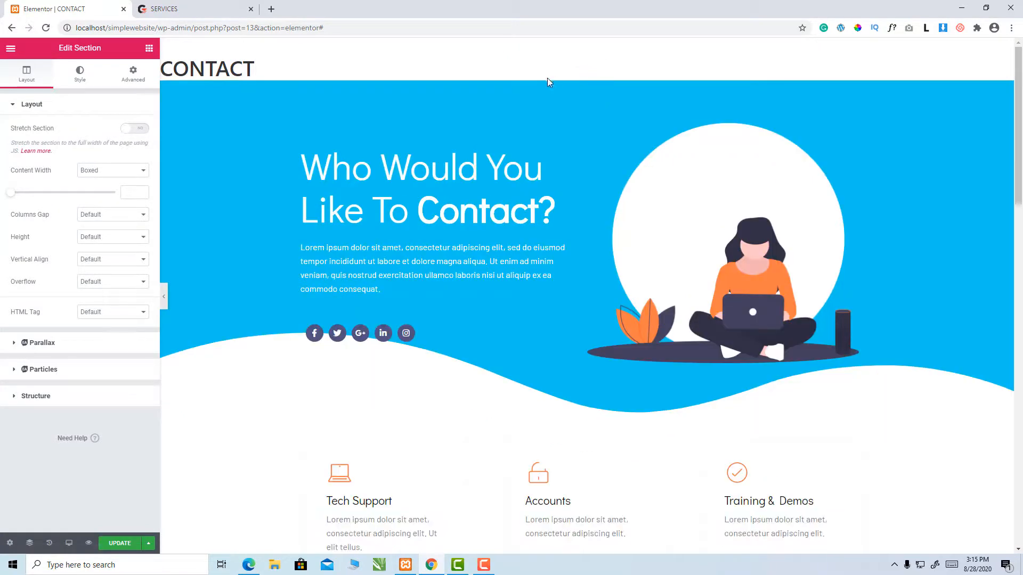
pyautogui.click(575, 80)
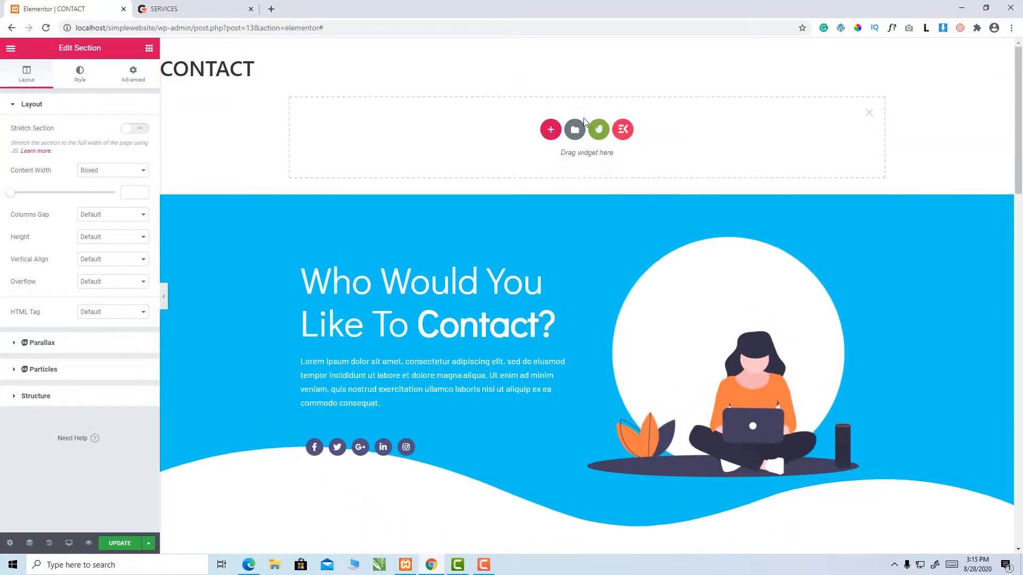
pyautogui.click(574, 128)
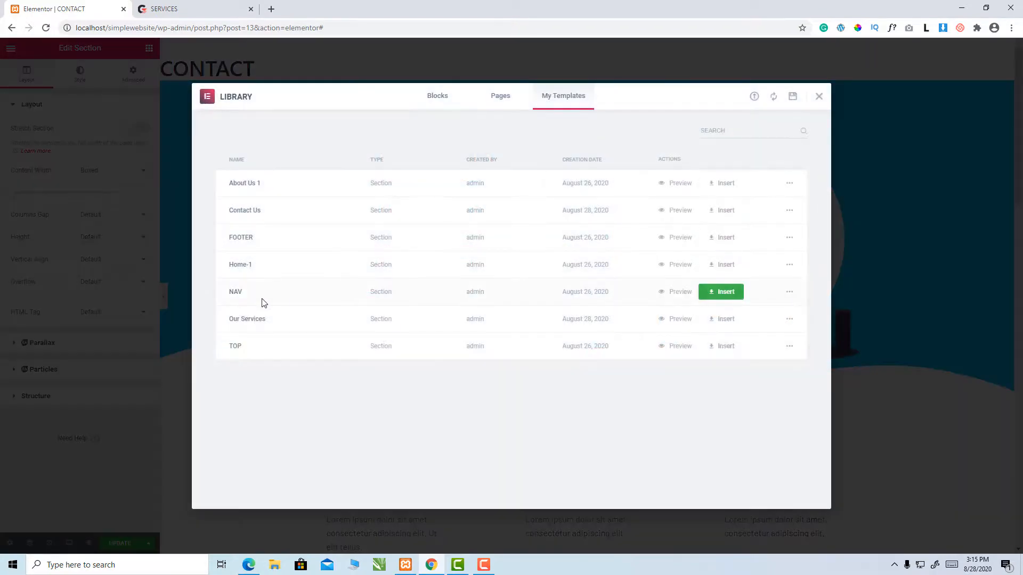
pyautogui.click(723, 346)
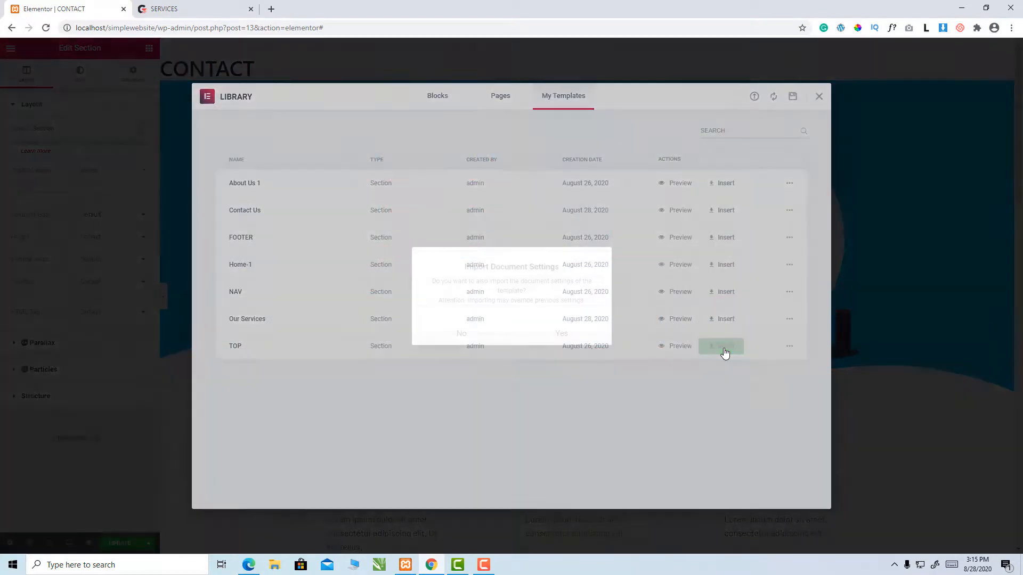
pyautogui.click(471, 335)
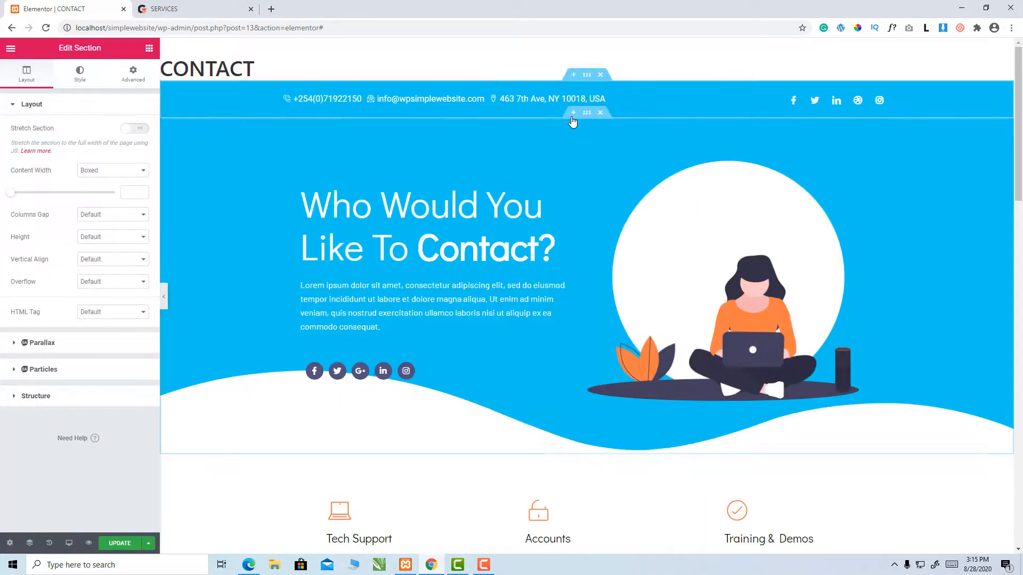
# Step: Insert the NAV template below the top bar, declining to import document settings
pyautogui.click(573, 113)
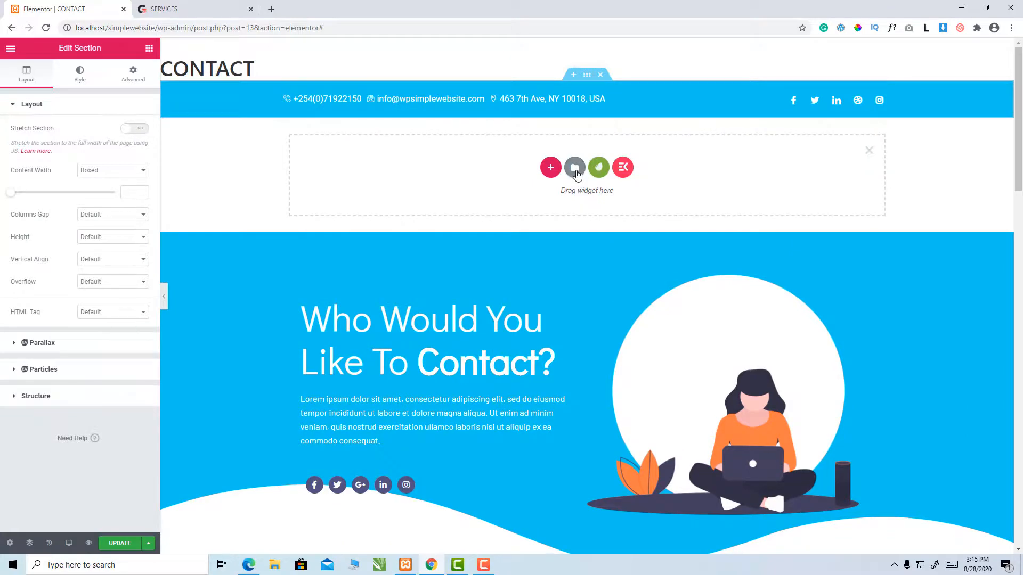
pyautogui.click(575, 168)
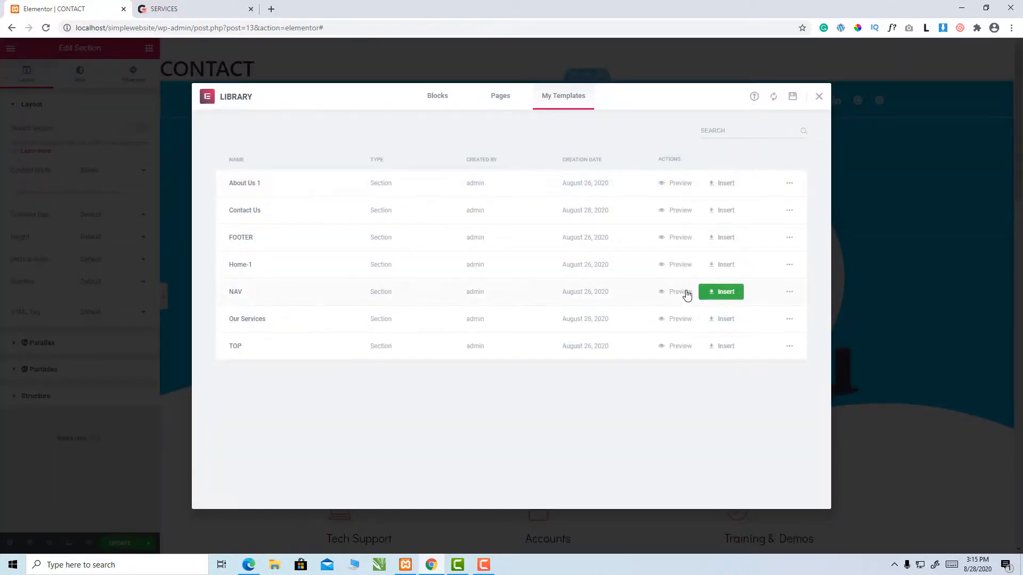
pyautogui.click(726, 299)
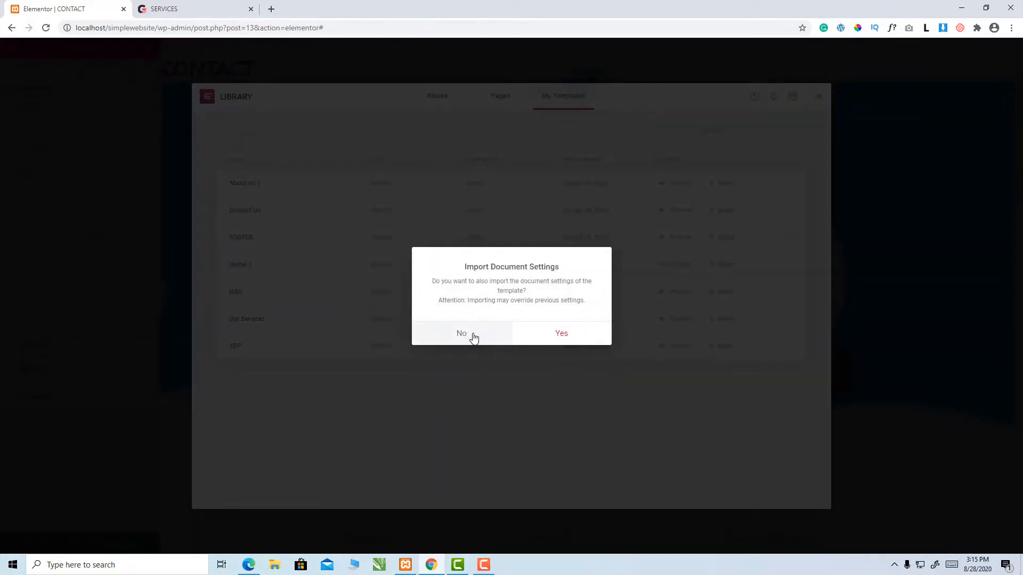
pyautogui.click(468, 332)
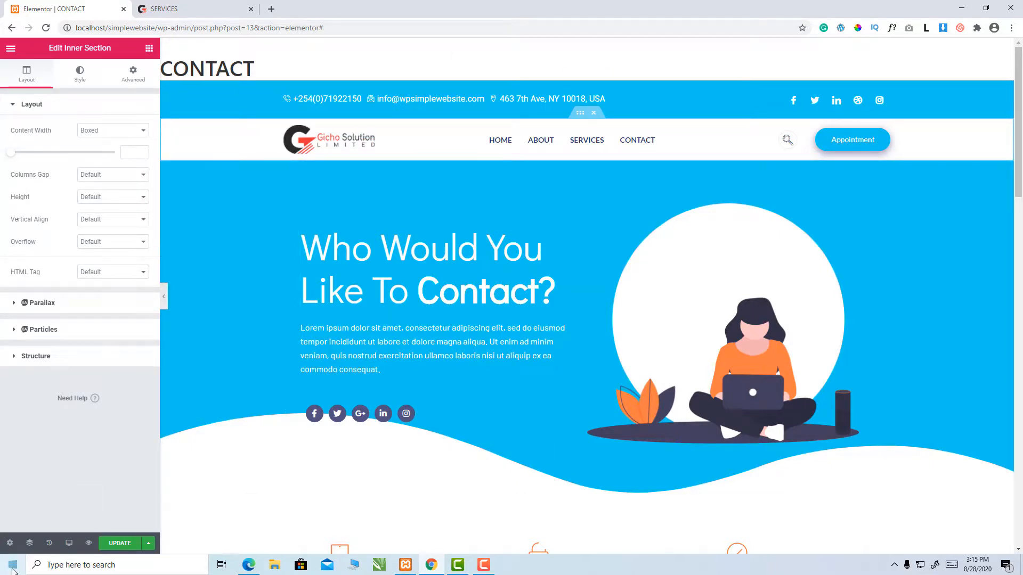
# Step: Set the Contact page layout to Elementor Canvas in Page Settings and scroll to check it
pyautogui.click(10, 544)
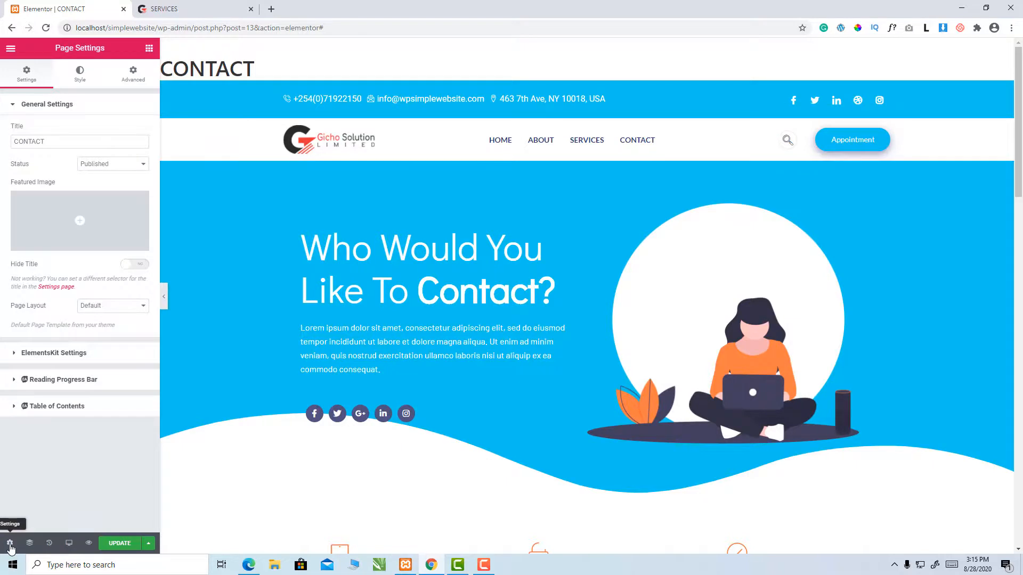
pyautogui.click(145, 308)
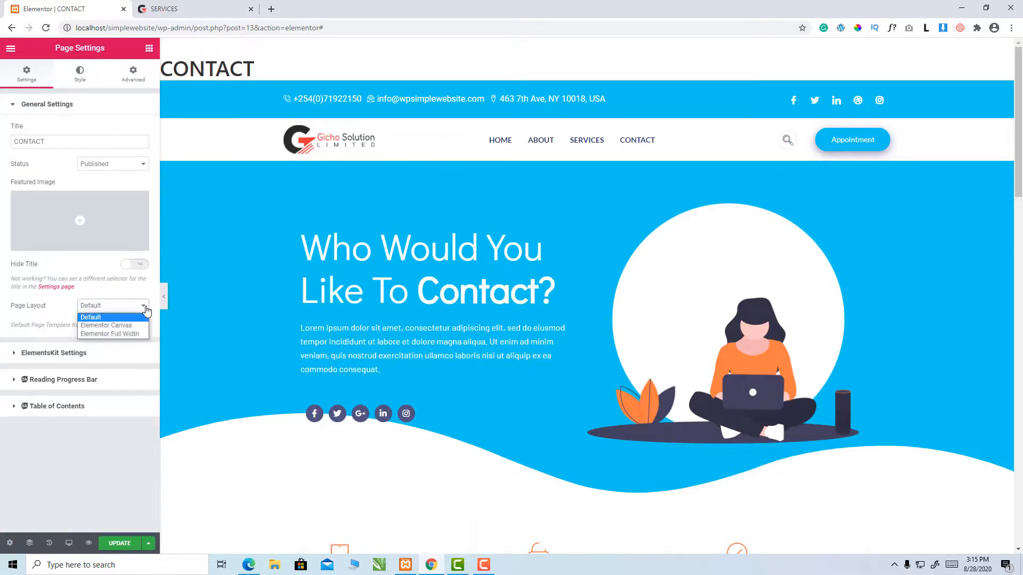
pyautogui.click(107, 325)
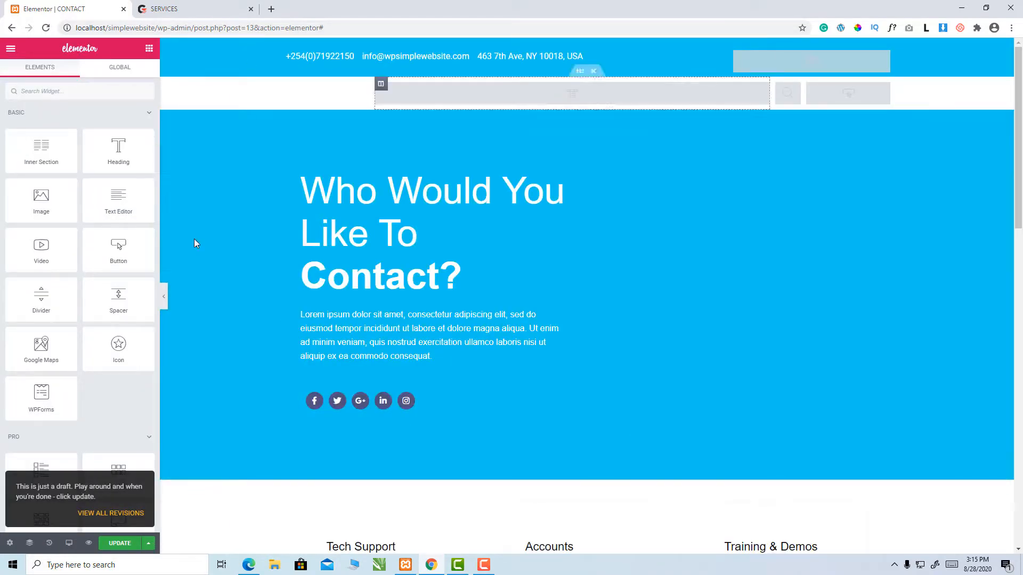
pyautogui.scroll(-10, 628, 218)
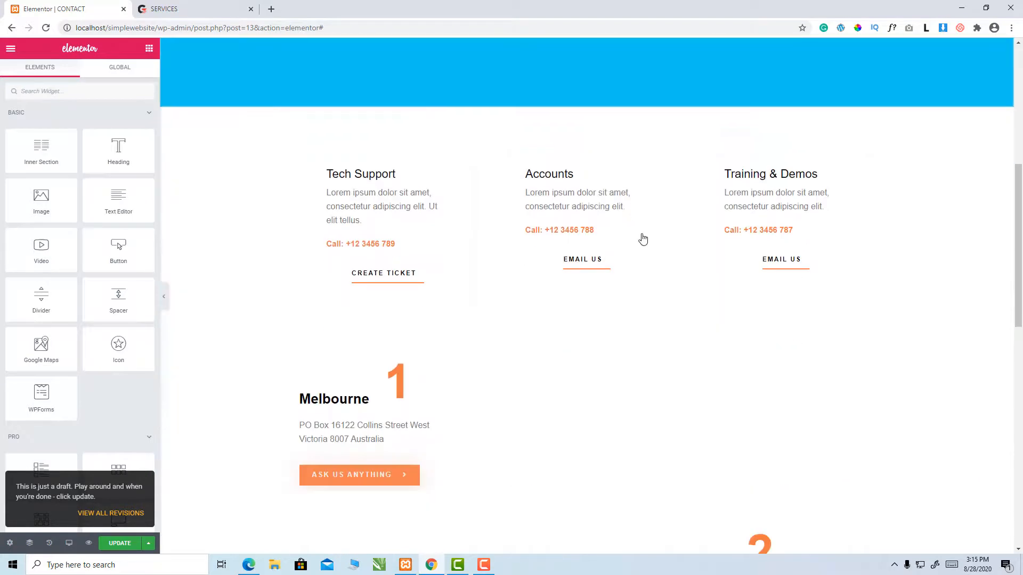
pyautogui.scroll(10, 643, 241)
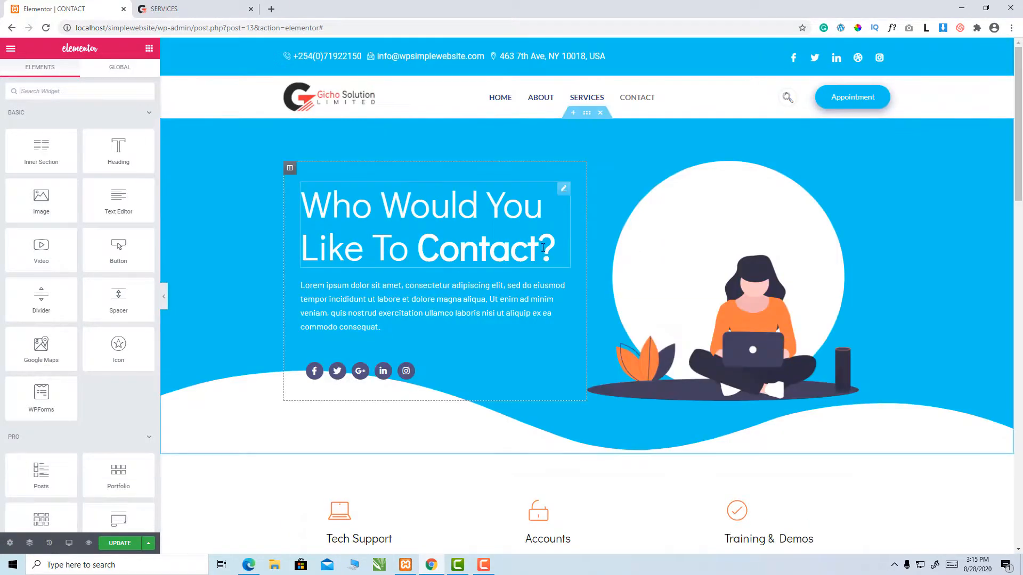
pyautogui.scroll(-3, 549, 252)
pyautogui.scroll(-12, 549, 253)
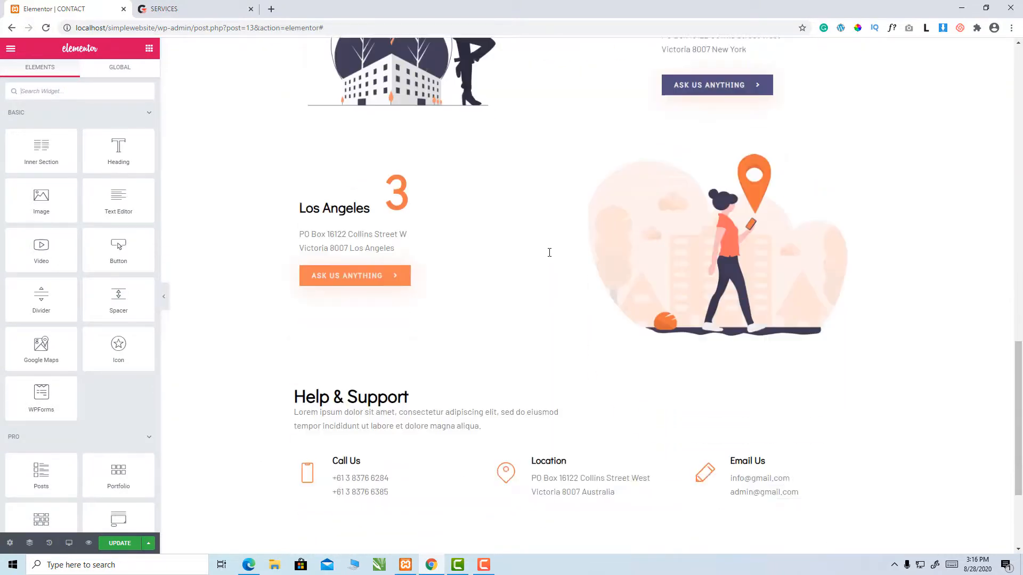
pyautogui.scroll(15, 550, 252)
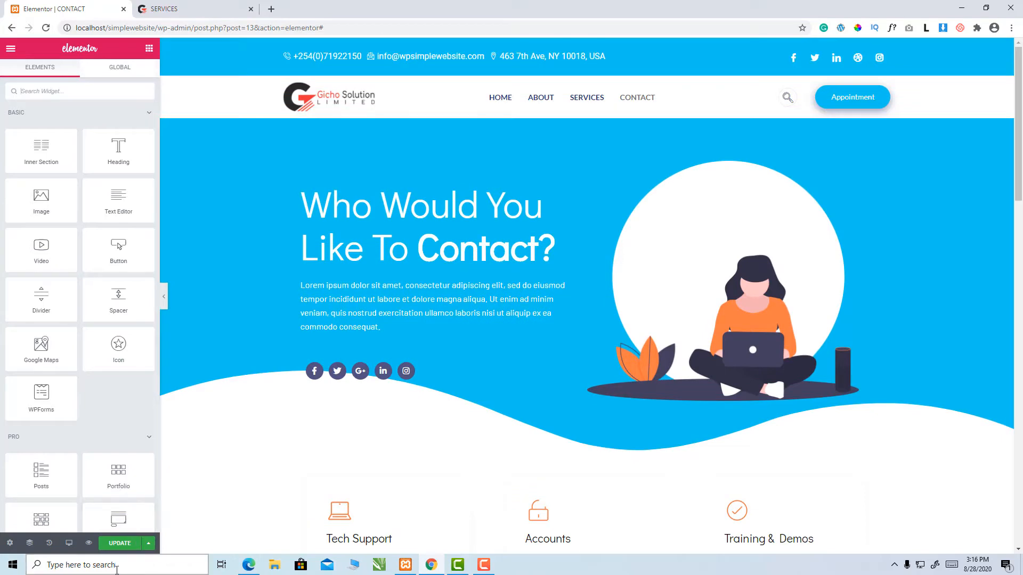
# Step: Update the Contact page and switch to the live Services page tab
pyautogui.click(120, 543)
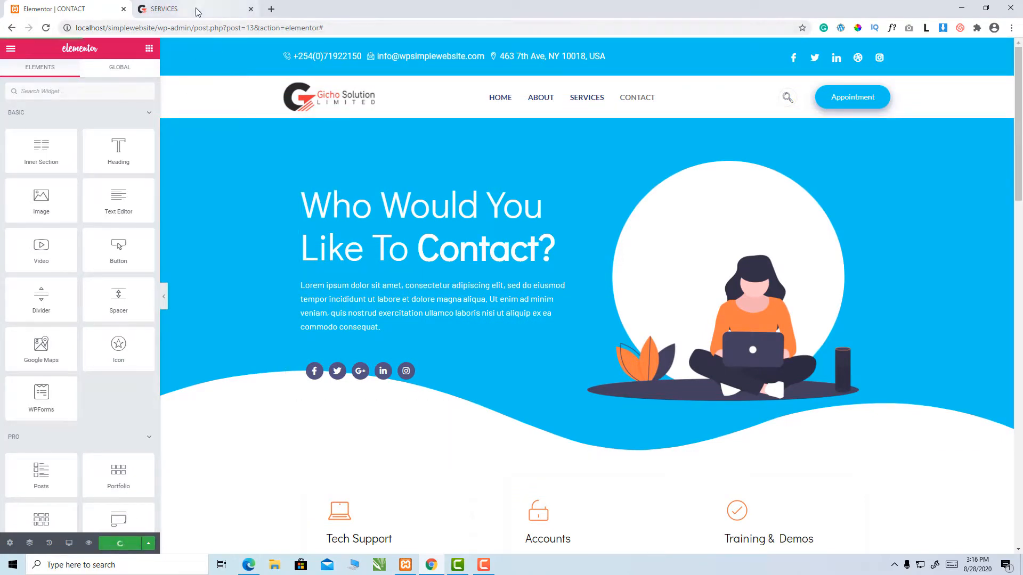
pyautogui.click(197, 9)
pyautogui.scroll(-7, 660, 290)
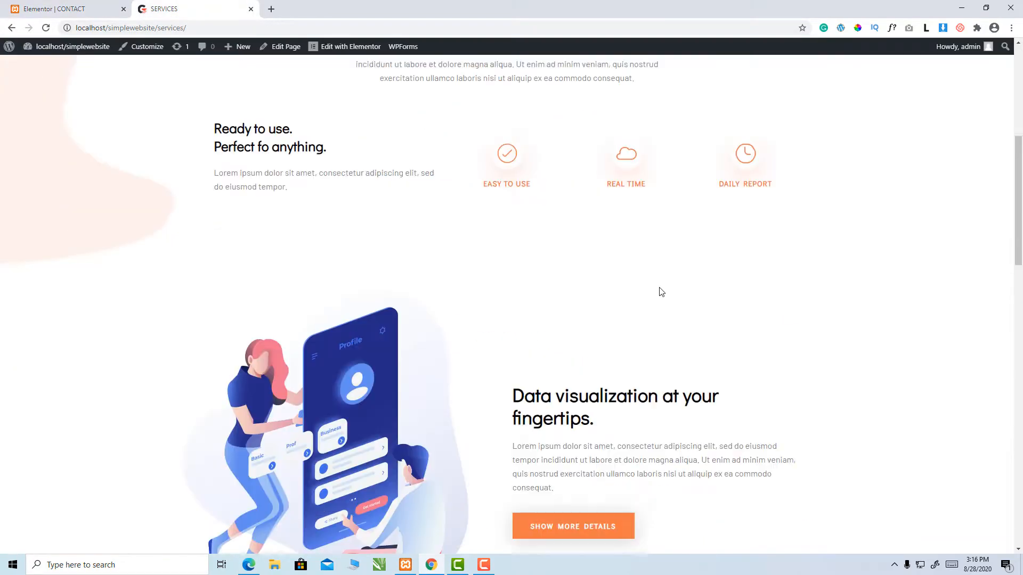
pyautogui.scroll(7, 660, 290)
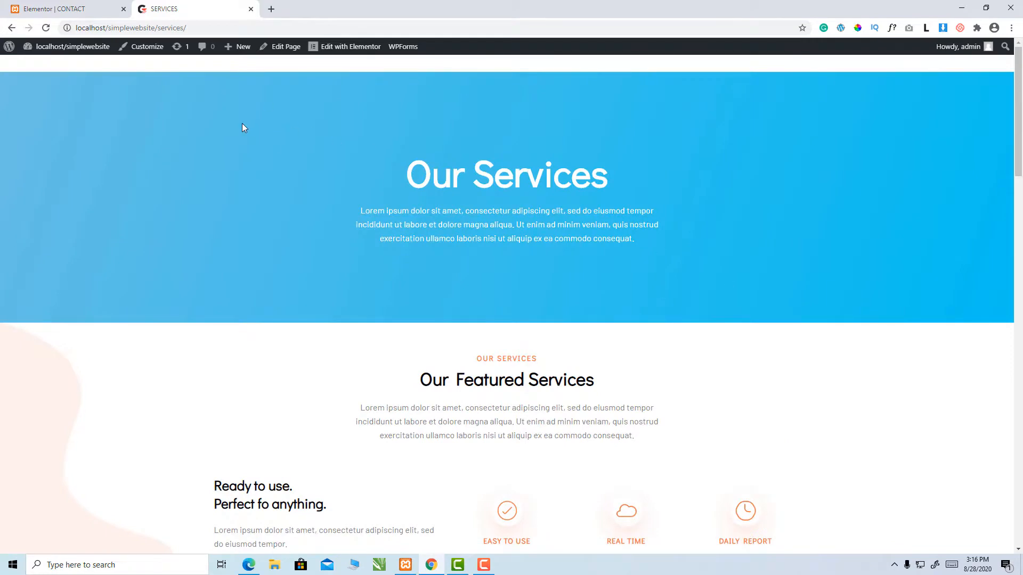
# Step: Reload and review the live Services page, noting its missing top bar and nav header
pyautogui.click(46, 28)
pyautogui.scroll(-20, 714, 265)
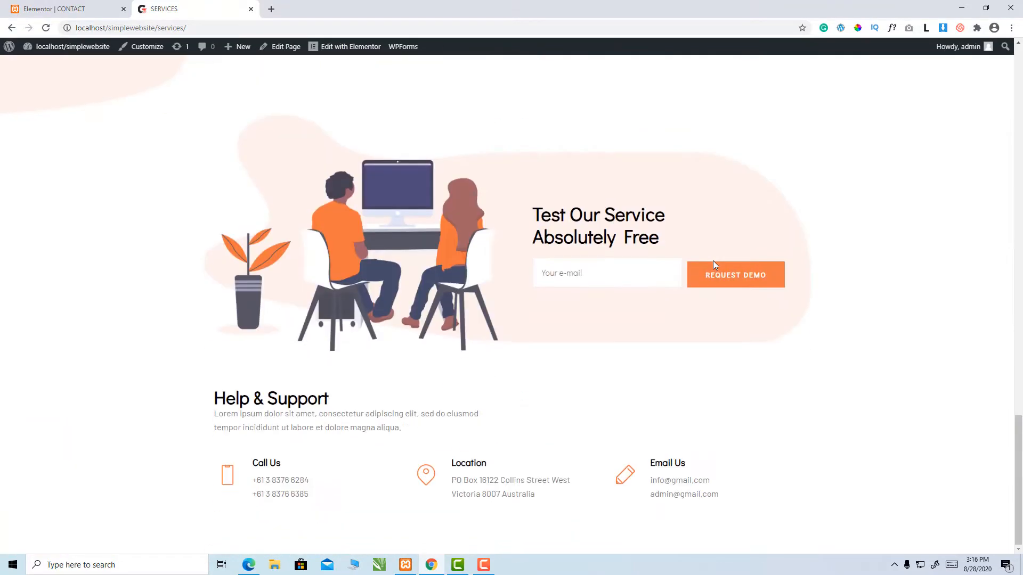
pyautogui.scroll(20, 714, 262)
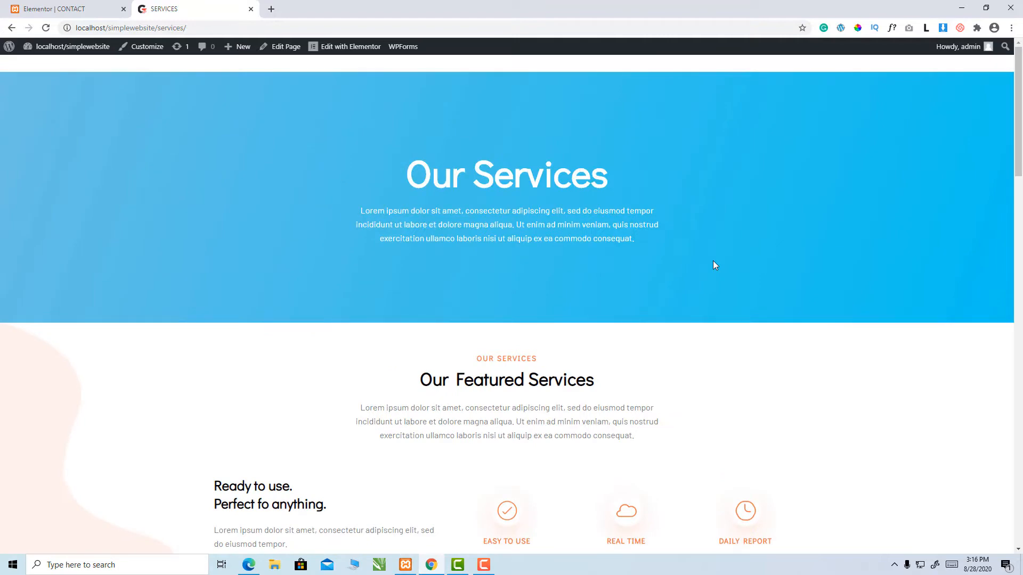
pyautogui.scroll(-18, 486, 213)
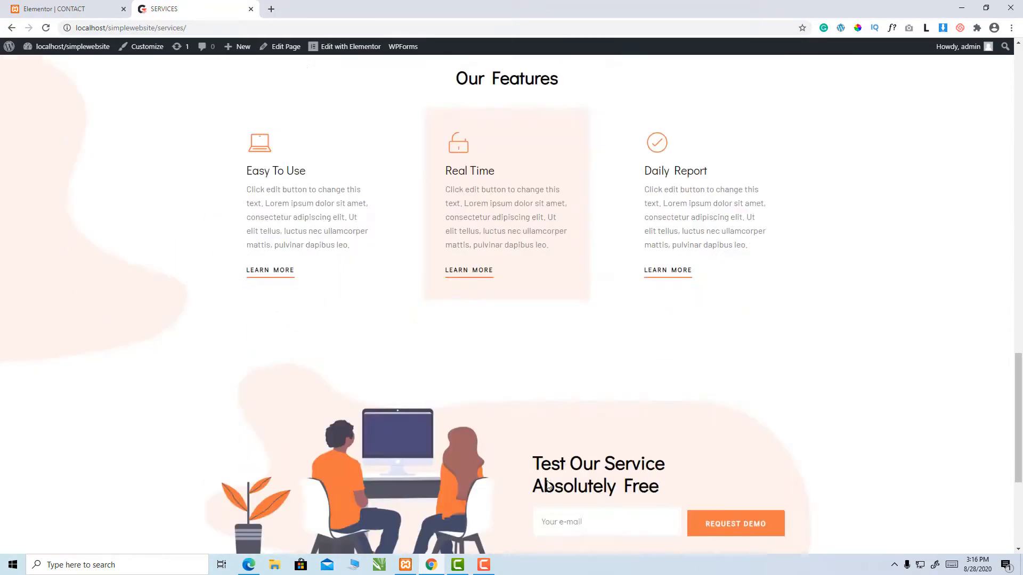
pyautogui.scroll(20, 487, 473)
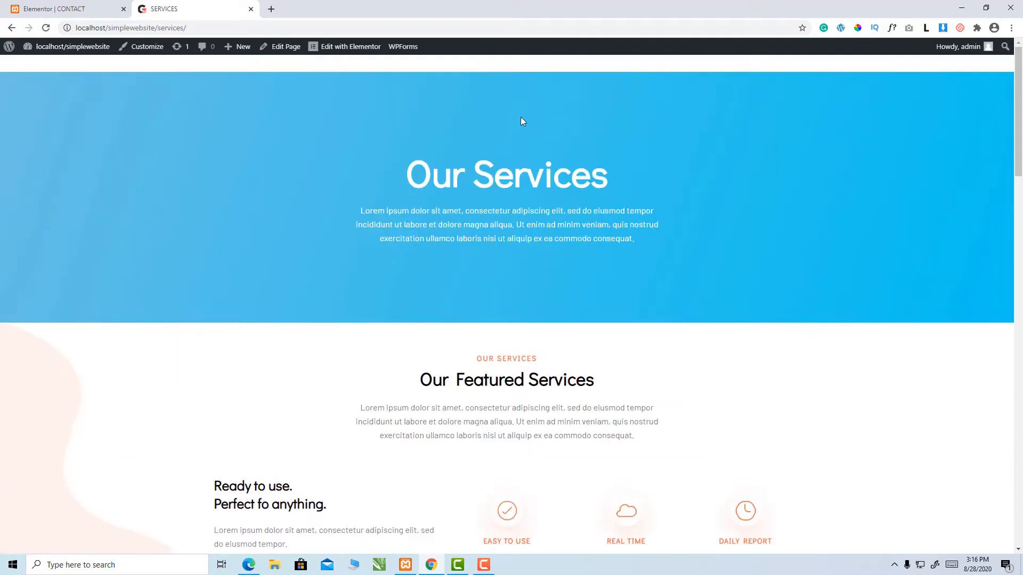
pyautogui.click(360, 49)
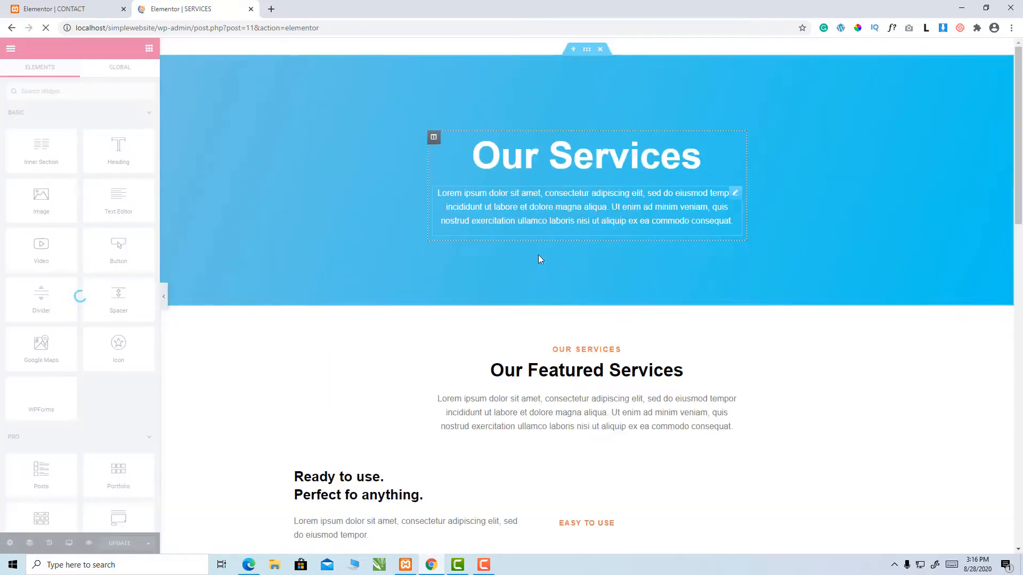
# Step: Insert the saved TOP bar template above the Our Services hero, without document settings
pyautogui.click(573, 50)
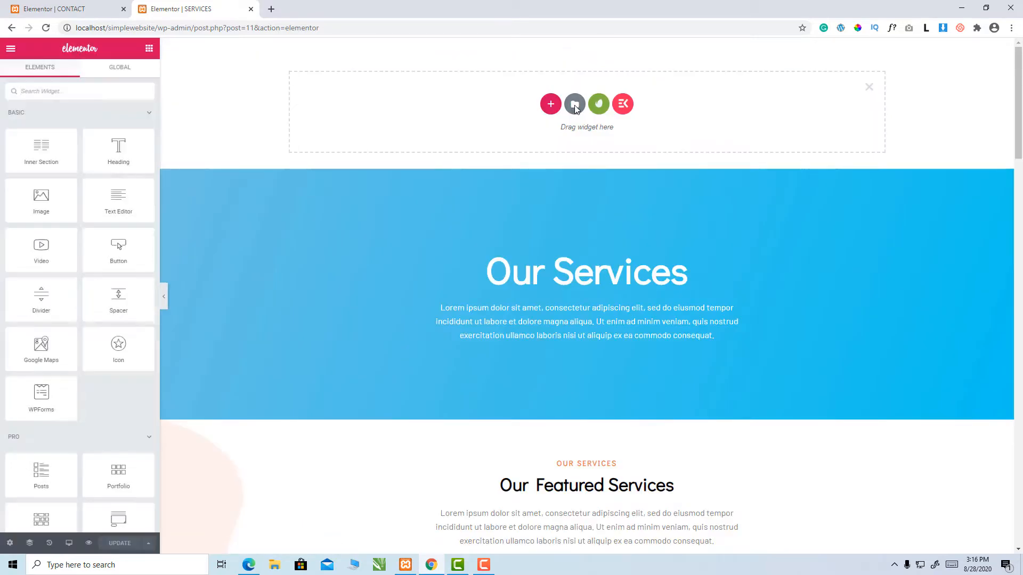
pyautogui.click(575, 105)
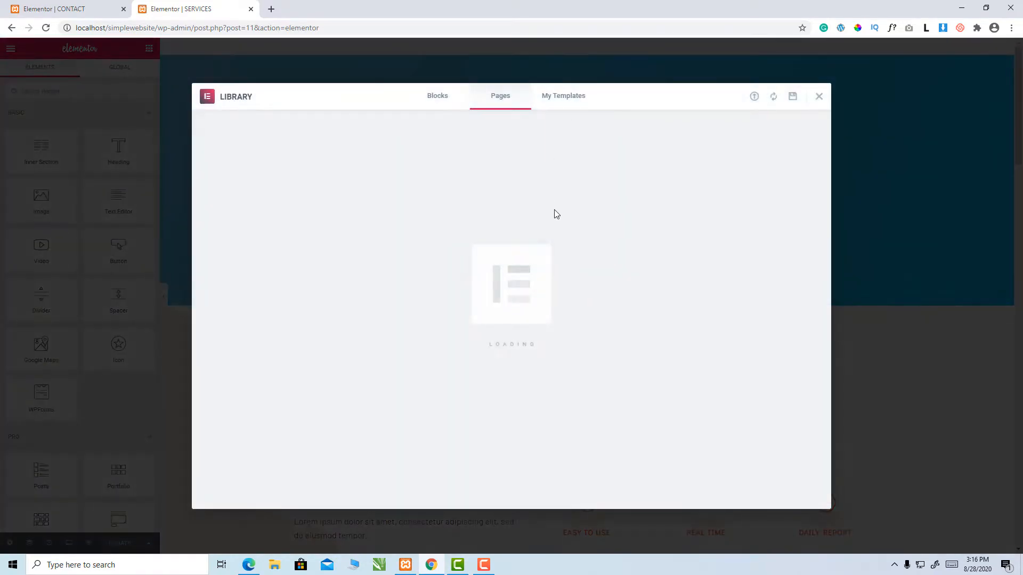
pyautogui.click(571, 103)
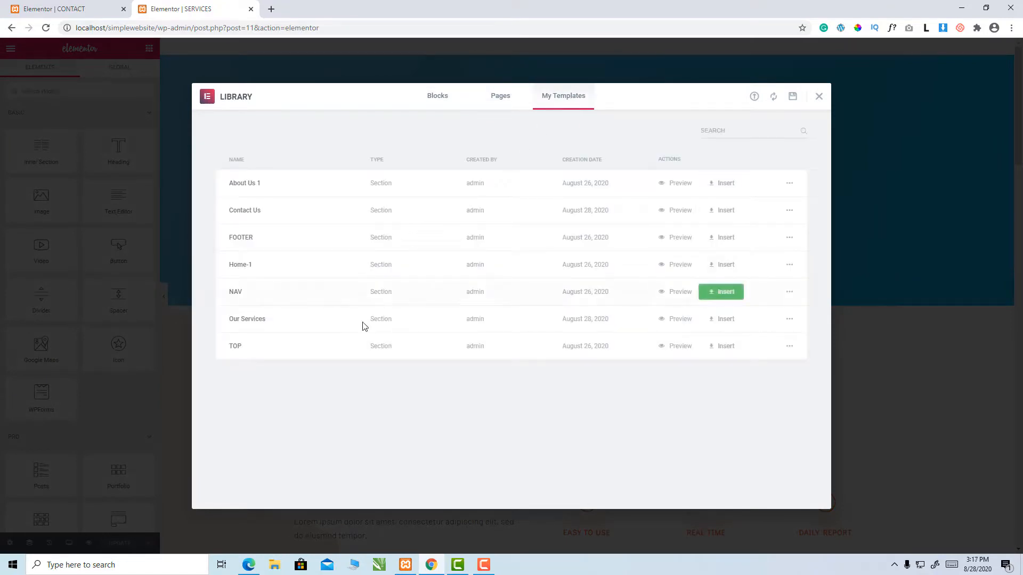
pyautogui.click(731, 351)
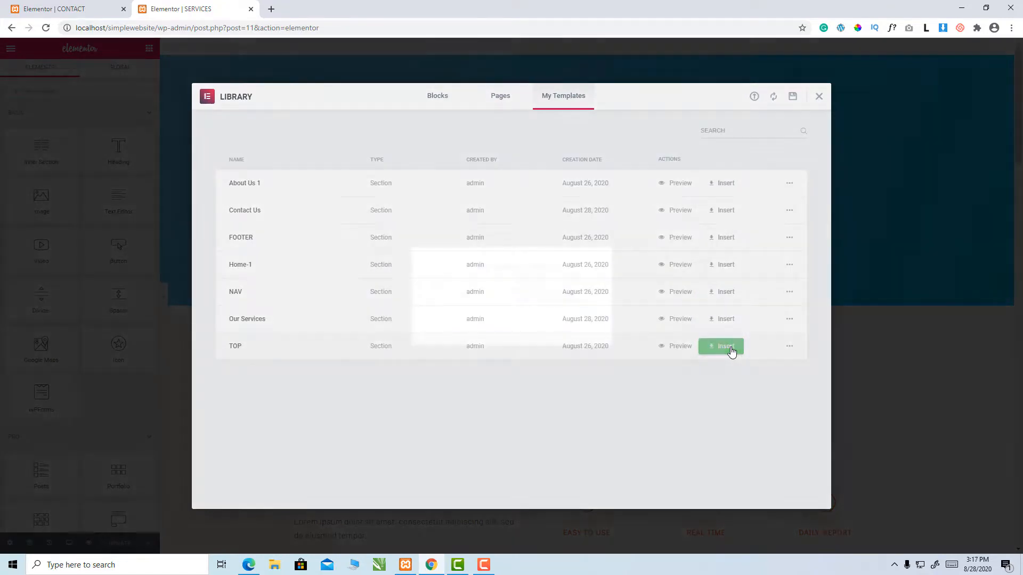
pyautogui.click(461, 334)
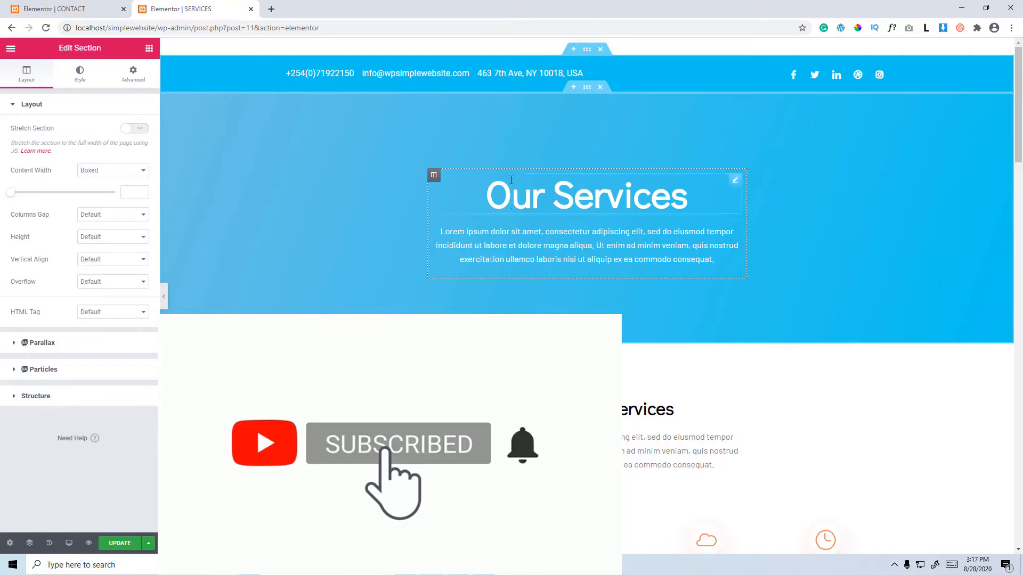
# Step: Insert the NAV header template below the top bar, skipping document settings
pyautogui.click(574, 91)
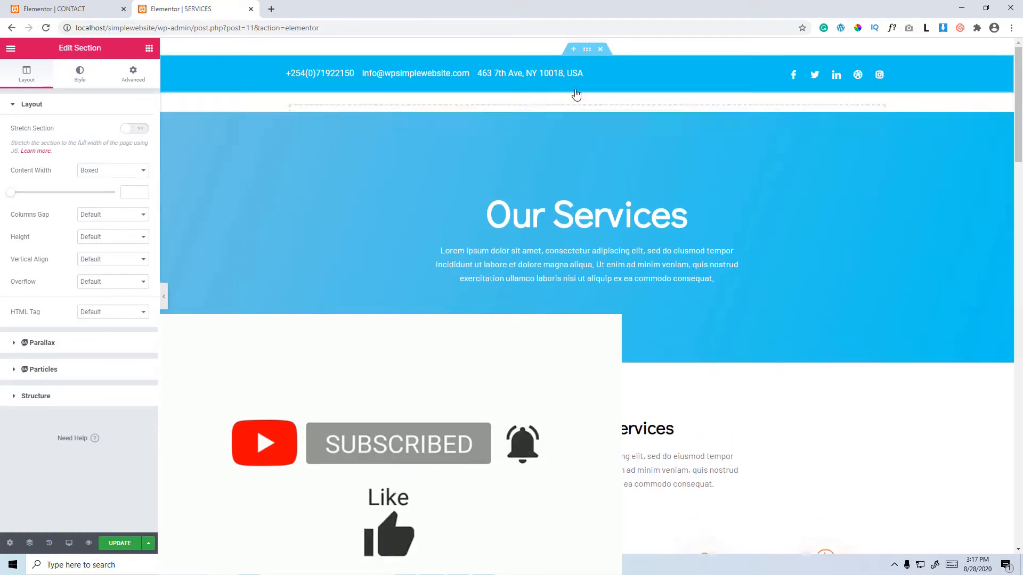
pyautogui.click(575, 144)
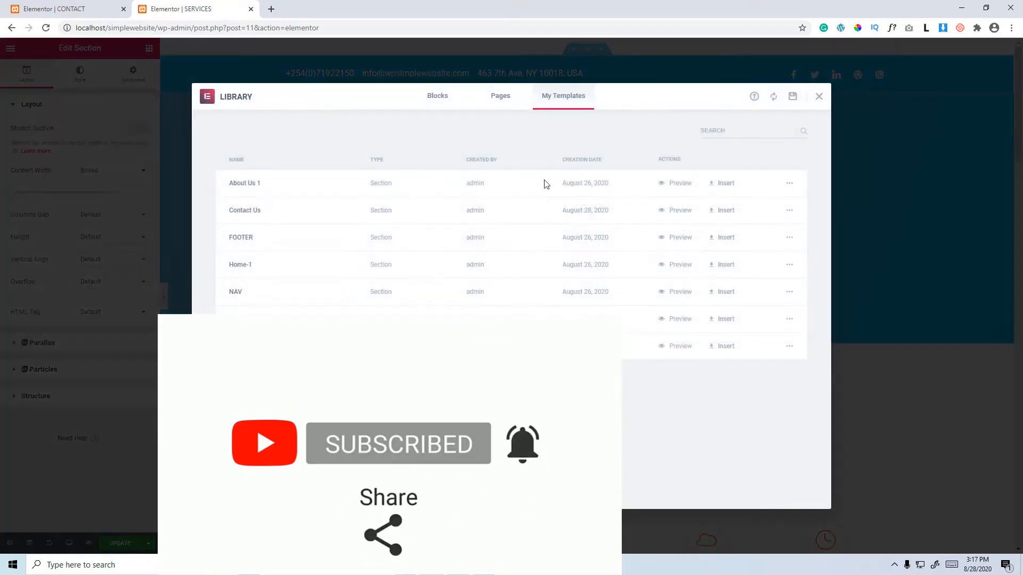
pyautogui.click(731, 298)
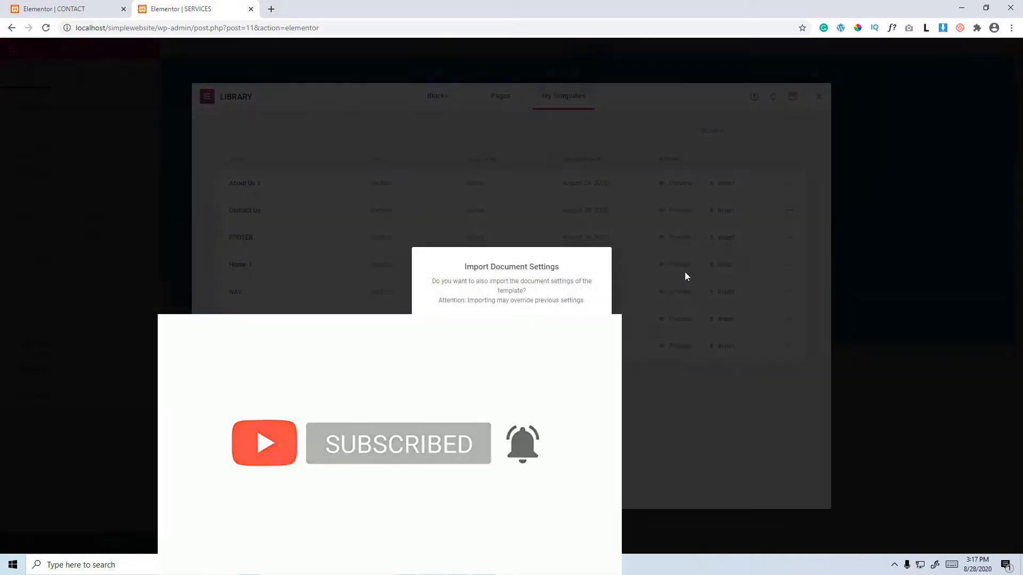
pyautogui.click(467, 340)
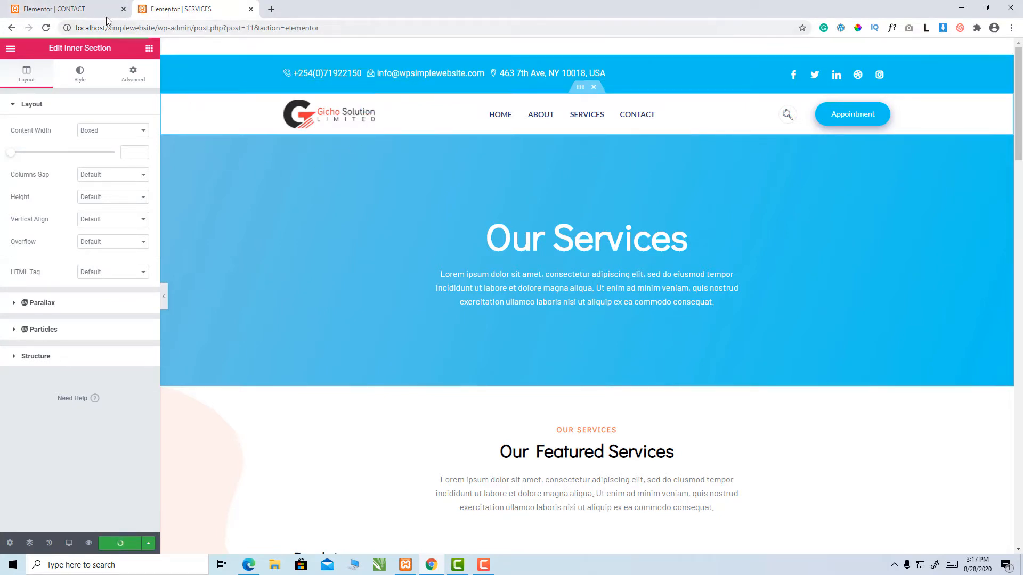
# Step: Return to the Contact page editor and scroll through the page
pyautogui.click(68, 9)
pyautogui.scroll(-20, 435, 221)
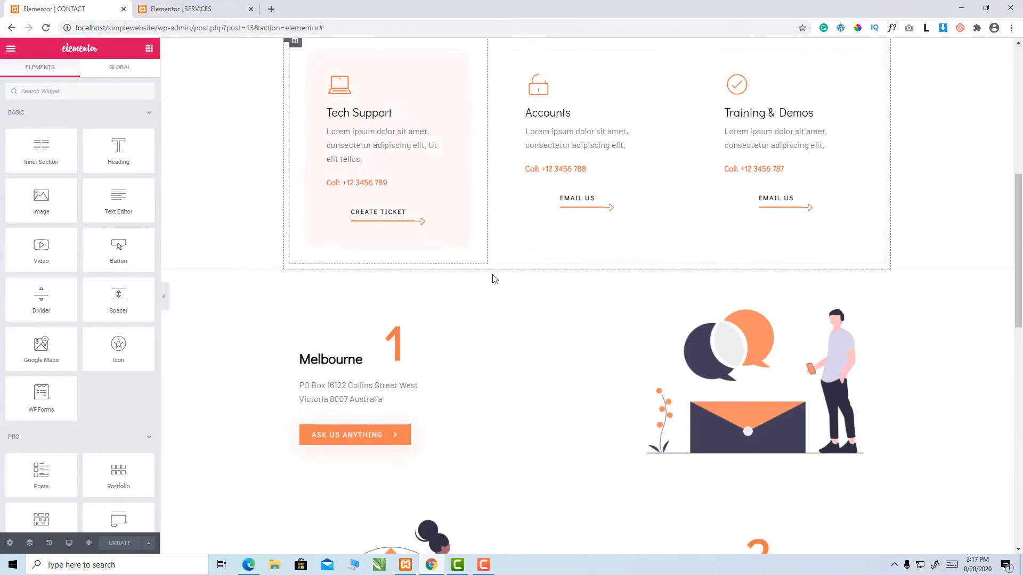
pyautogui.scroll(6, 502, 289)
pyautogui.scroll(15, 502, 289)
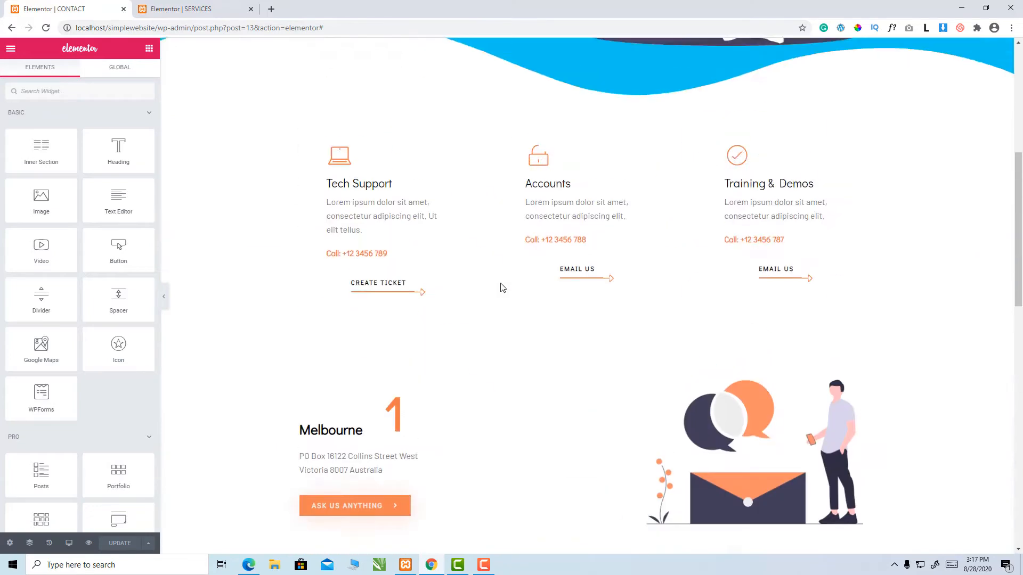
pyautogui.scroll(-9, 501, 283)
pyautogui.scroll(-2, 501, 283)
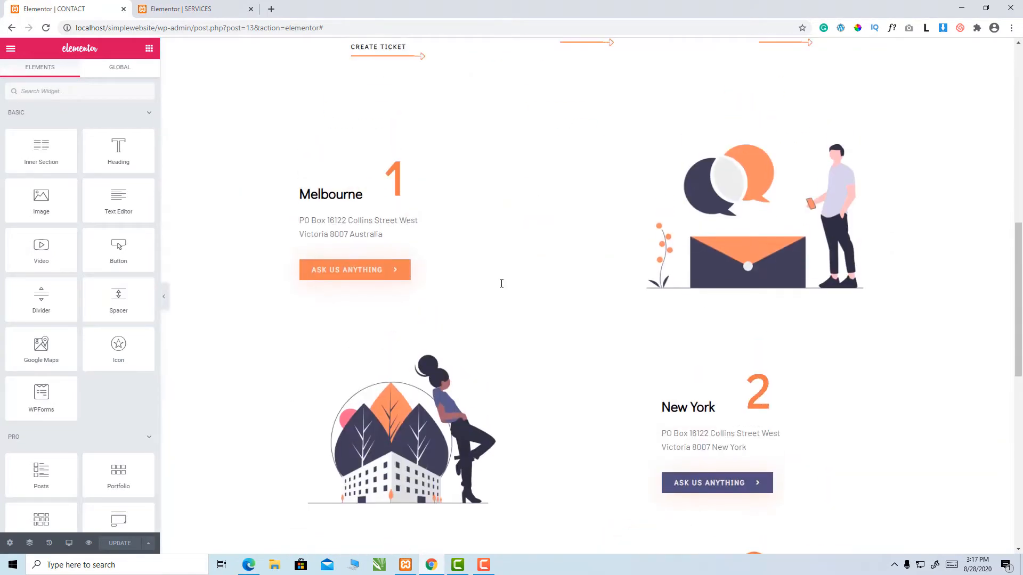
pyautogui.scroll(4, 500, 283)
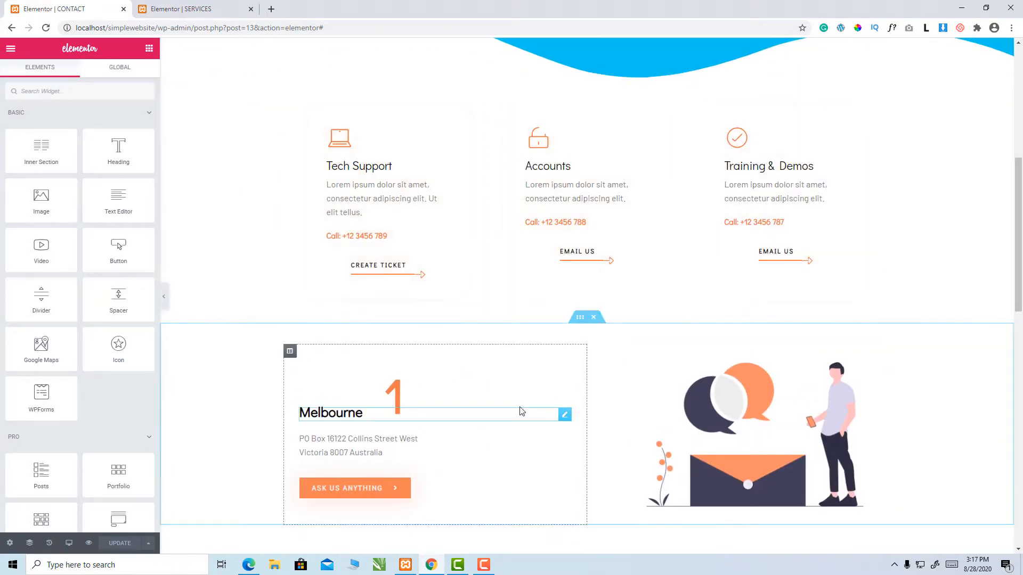
pyautogui.scroll(-5, 520, 413)
pyautogui.scroll(-5, 456, 388)
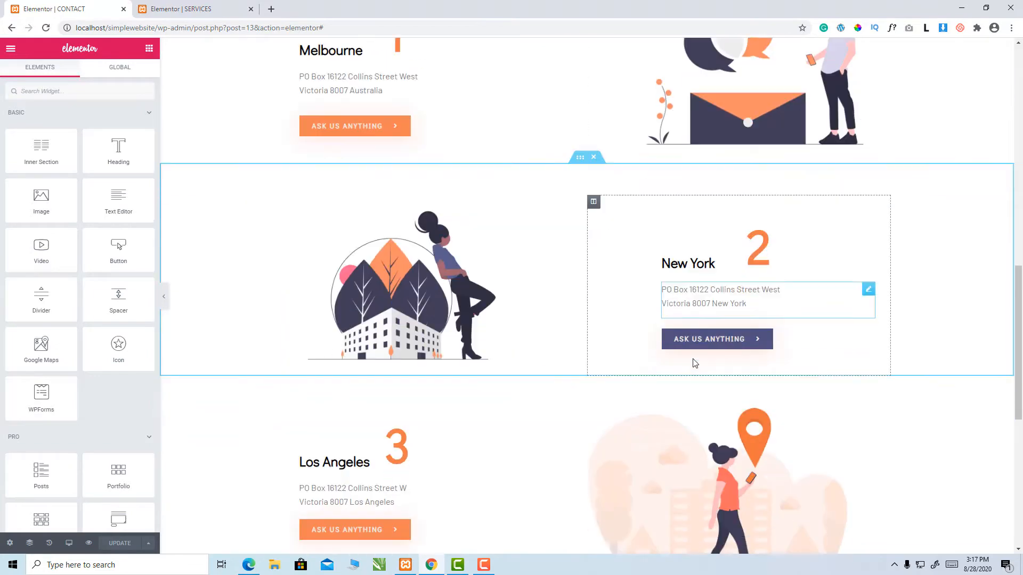
pyautogui.scroll(-3, 455, 435)
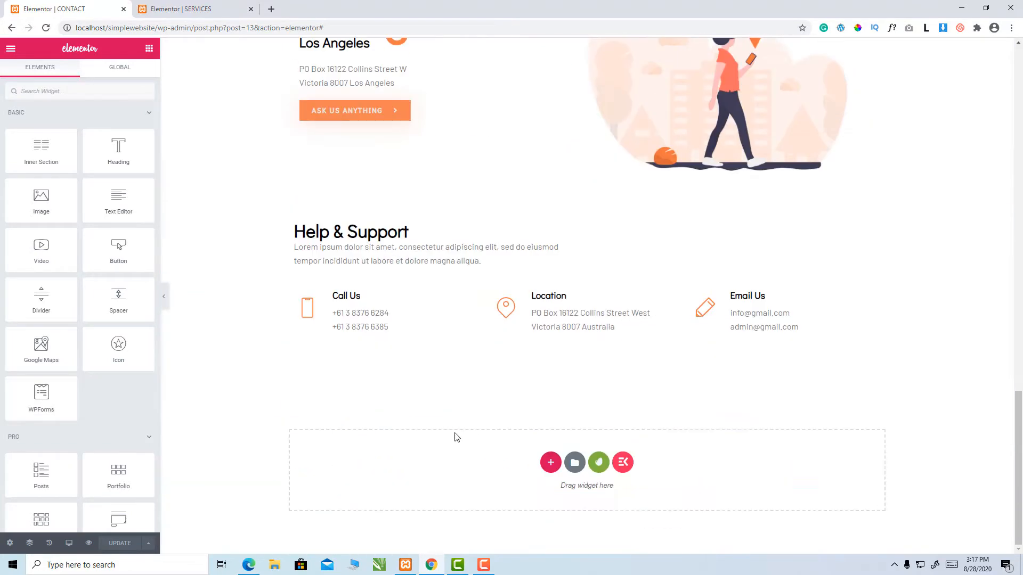
pyautogui.scroll(15, 454, 433)
# Step: Close the Services editor tab, exit the Contact editor to the dashboard, and open the site link's options
pyautogui.click(209, 11)
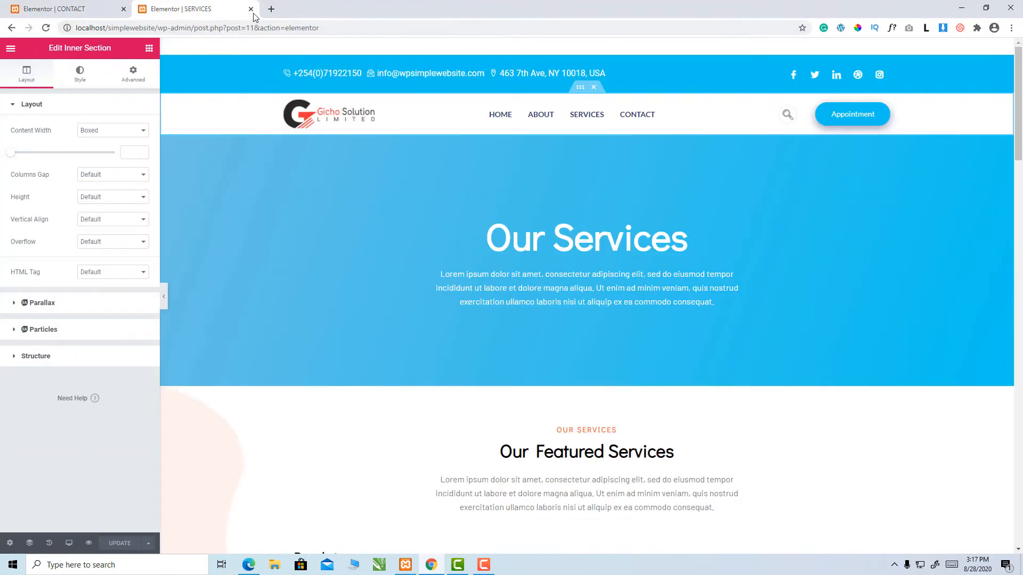
pyautogui.click(250, 9)
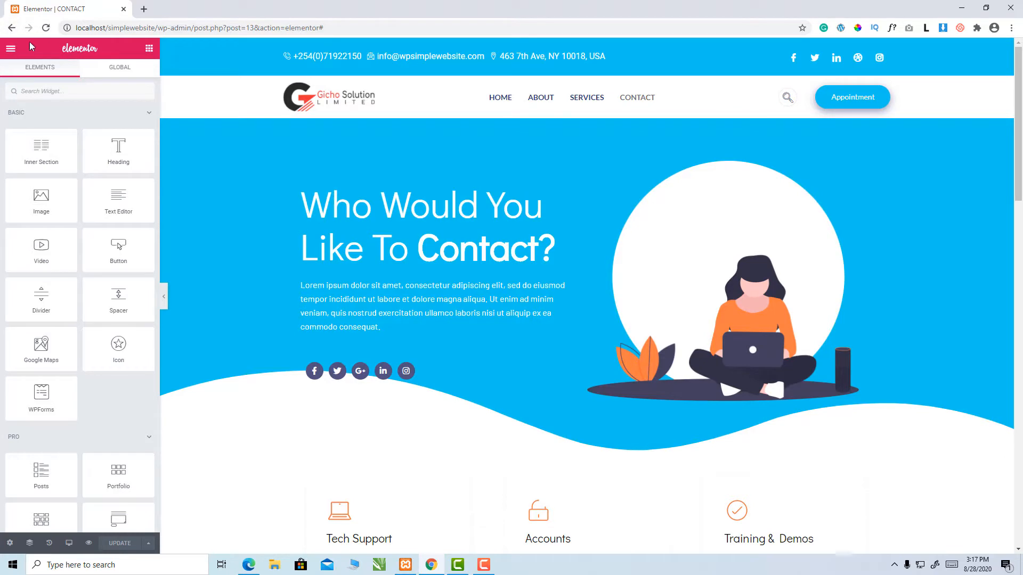
pyautogui.click(11, 51)
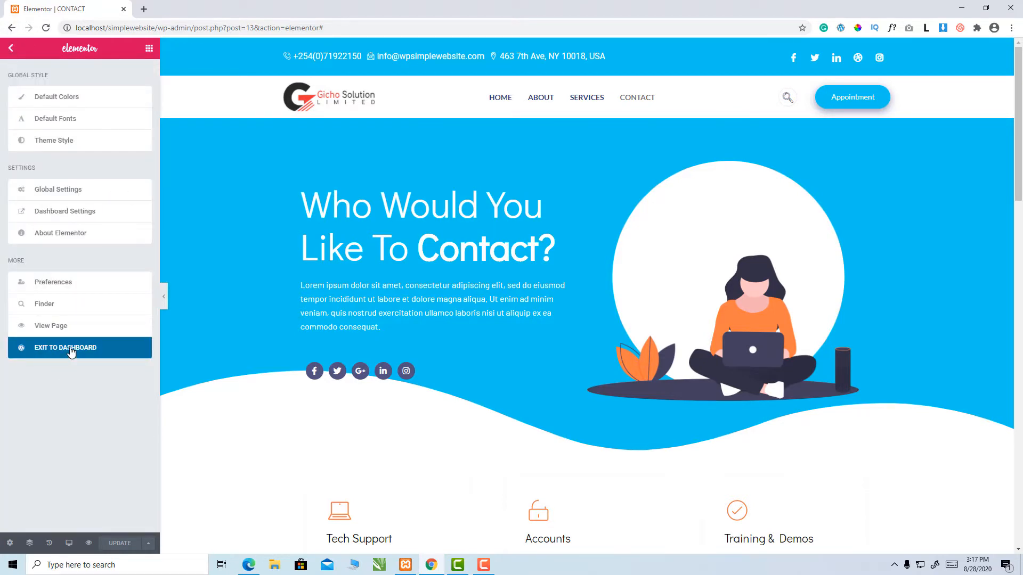
pyautogui.click(71, 349)
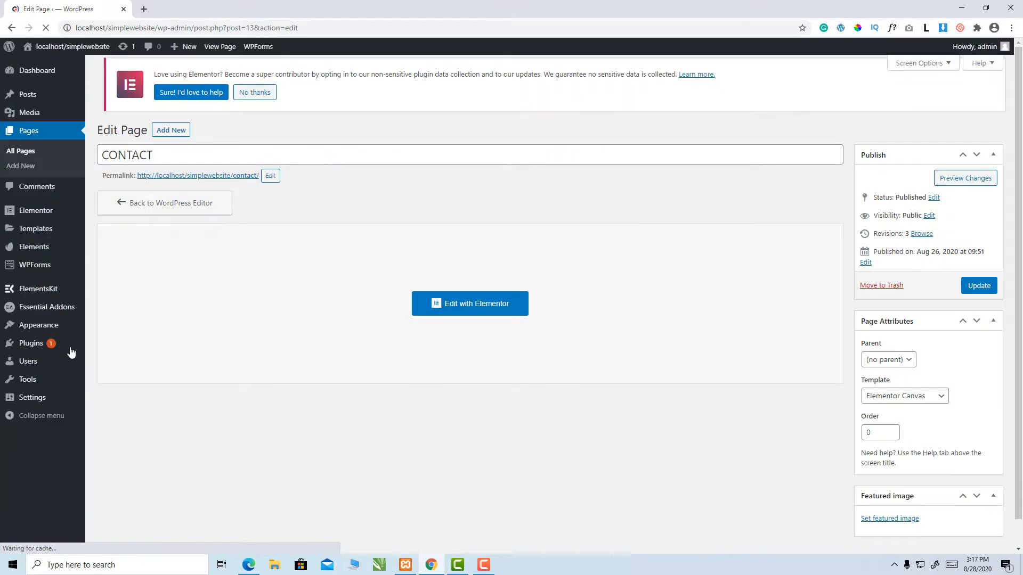
pyautogui.moveTo(51, 47)
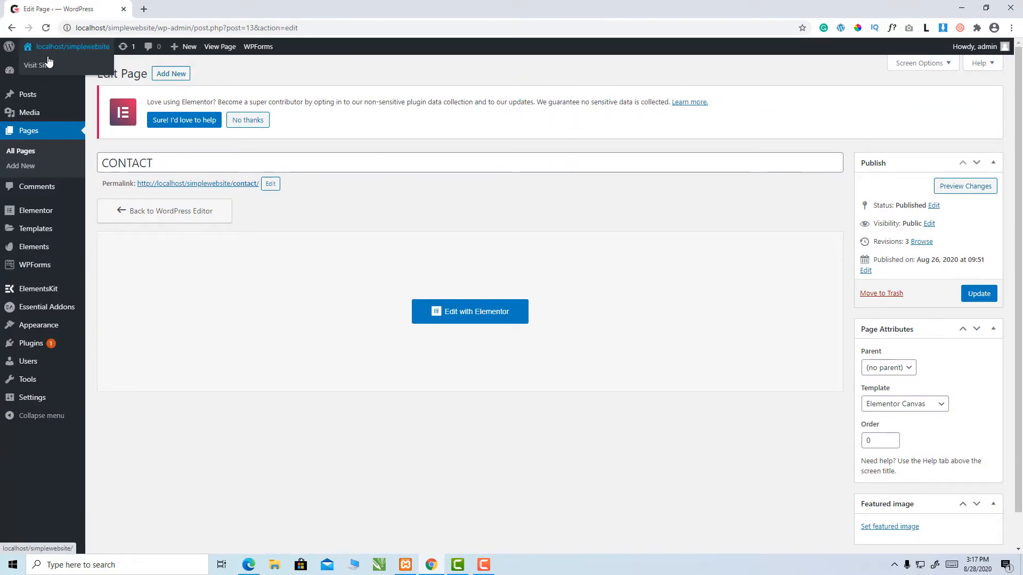
pyautogui.rightClick(45, 66)
# Step: Open the live site in a new tab and scroll through the home page
pyautogui.click(83, 77)
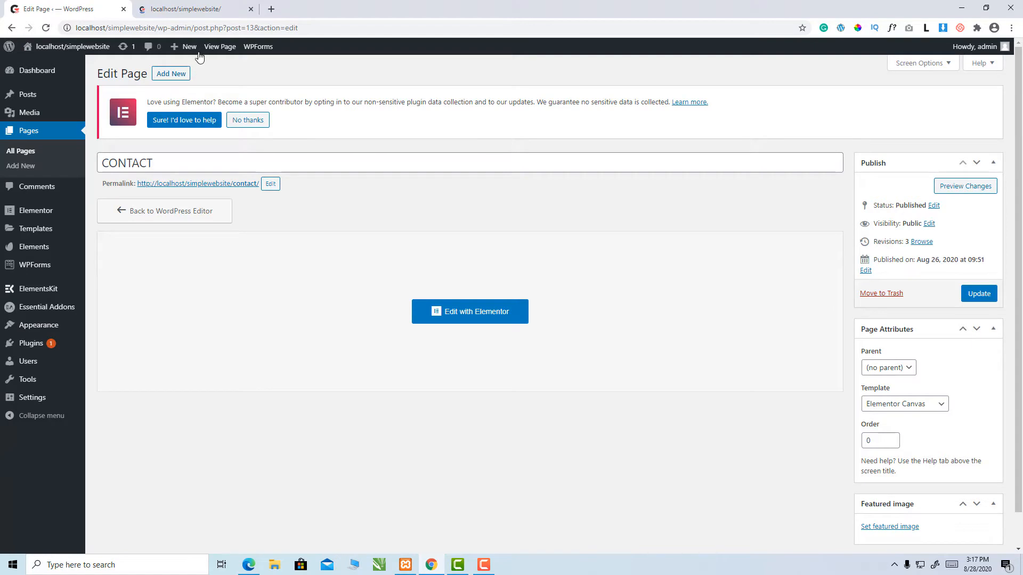
pyautogui.click(189, 11)
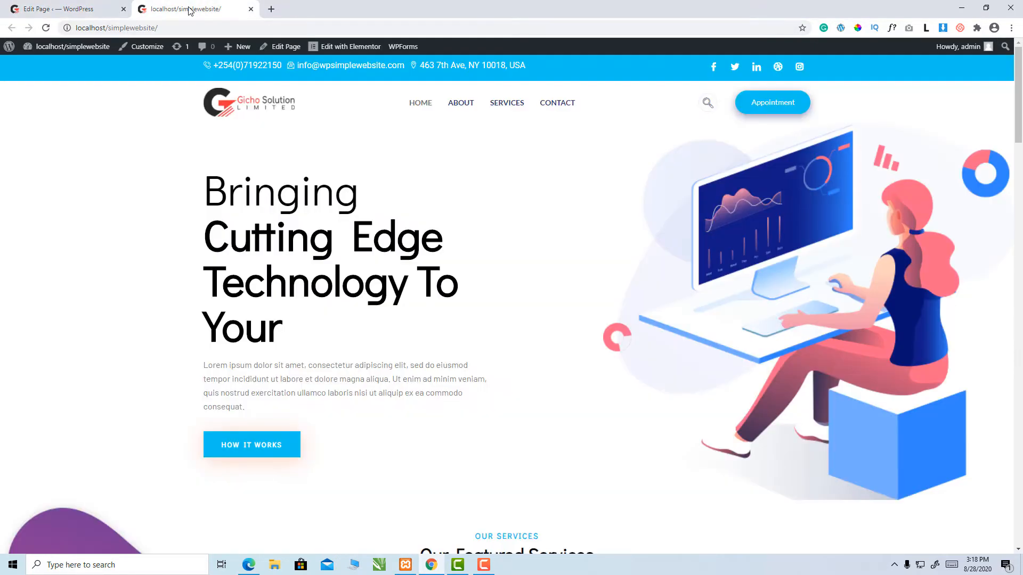
pyautogui.scroll(-20, 428, 215)
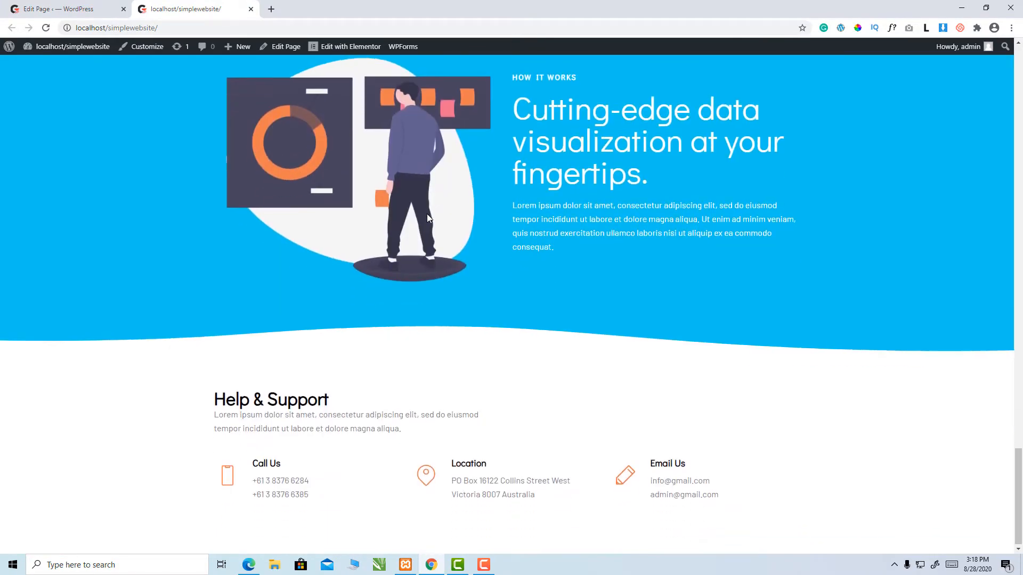
pyautogui.scroll(20, 427, 219)
pyautogui.scroll(15, 426, 217)
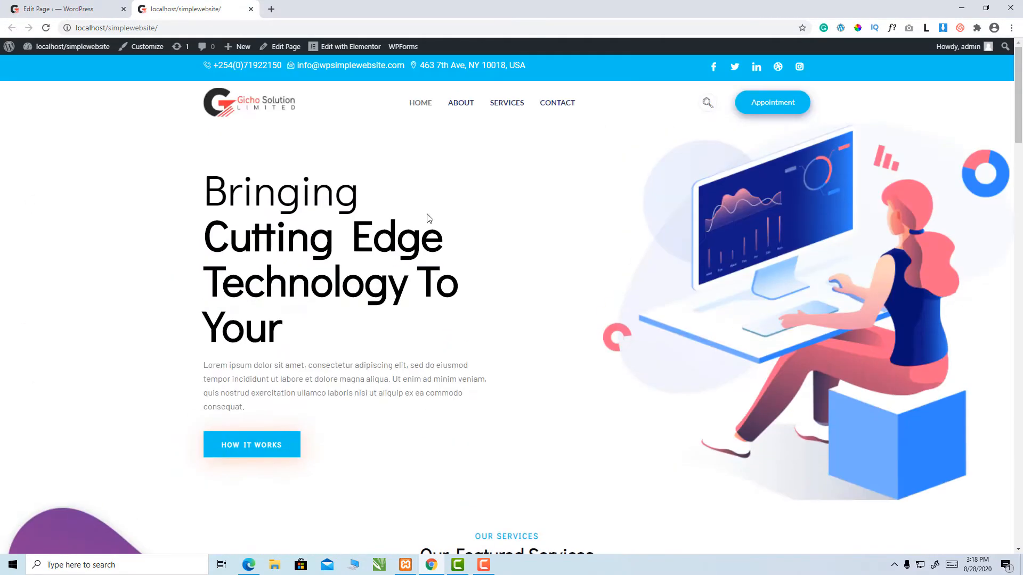
pyautogui.scroll(-1, 318, 301)
pyautogui.scroll(-18, 318, 301)
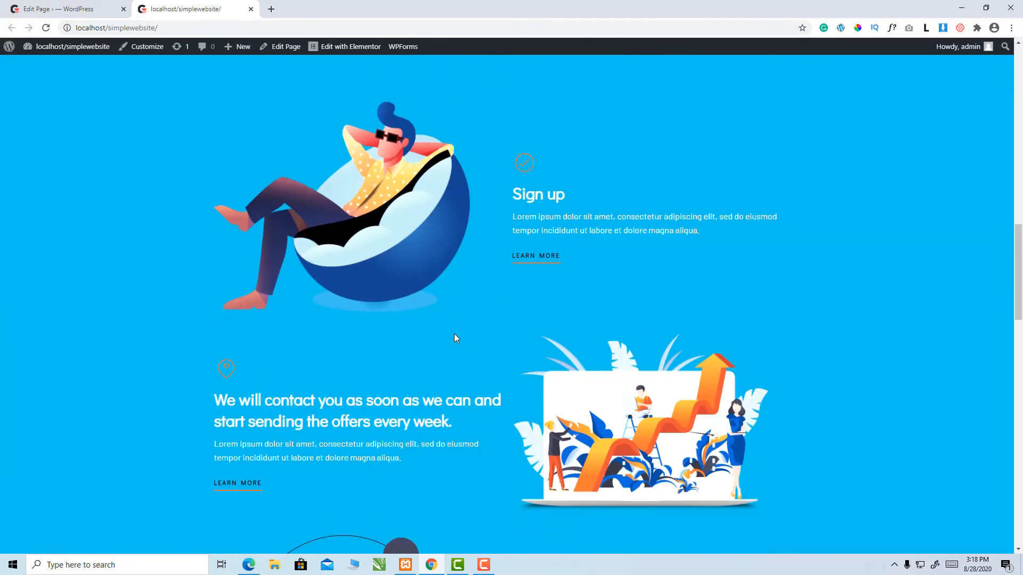
pyautogui.scroll(-6, 455, 349)
pyautogui.scroll(20, 455, 350)
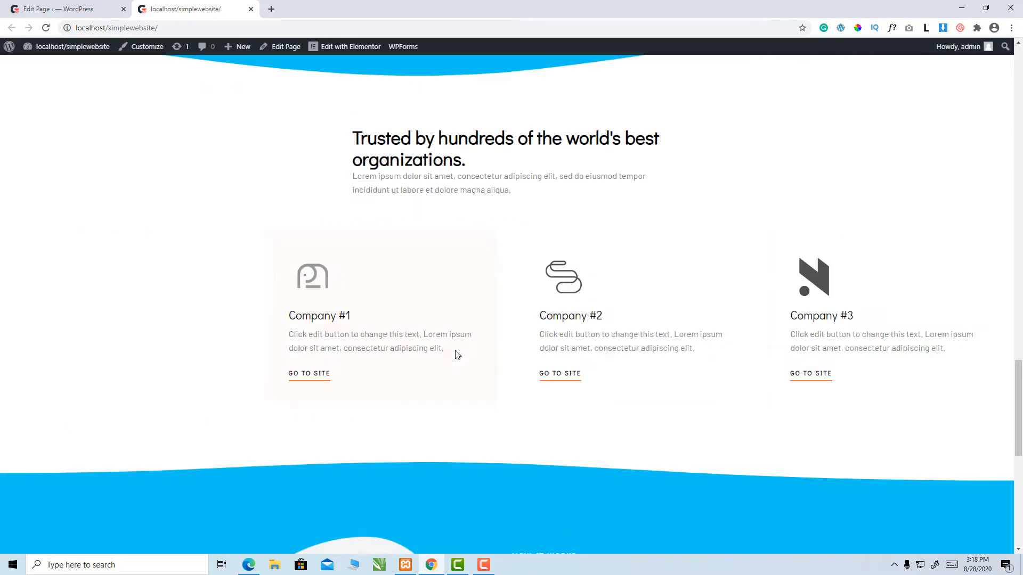
pyautogui.scroll(6, 456, 351)
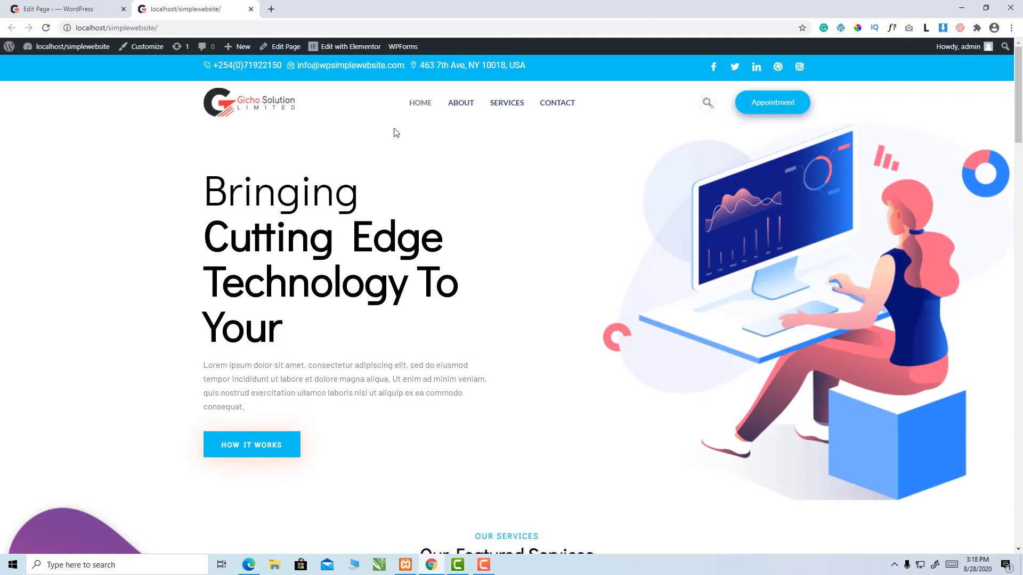
# Step: View the live About page, checking its contact bar, nav header and About Us hero
pyautogui.click(461, 104)
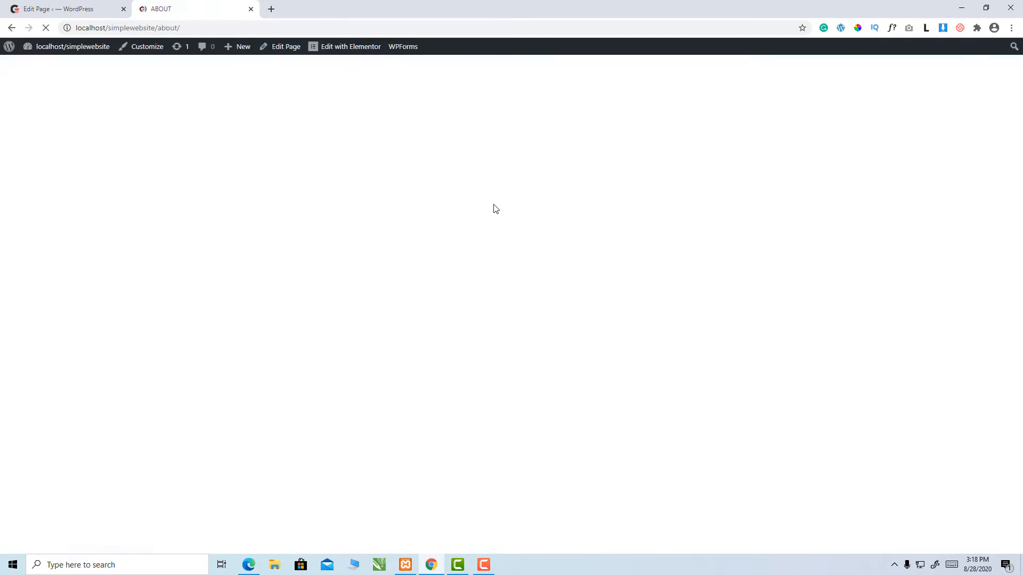
pyautogui.scroll(-12, 527, 245)
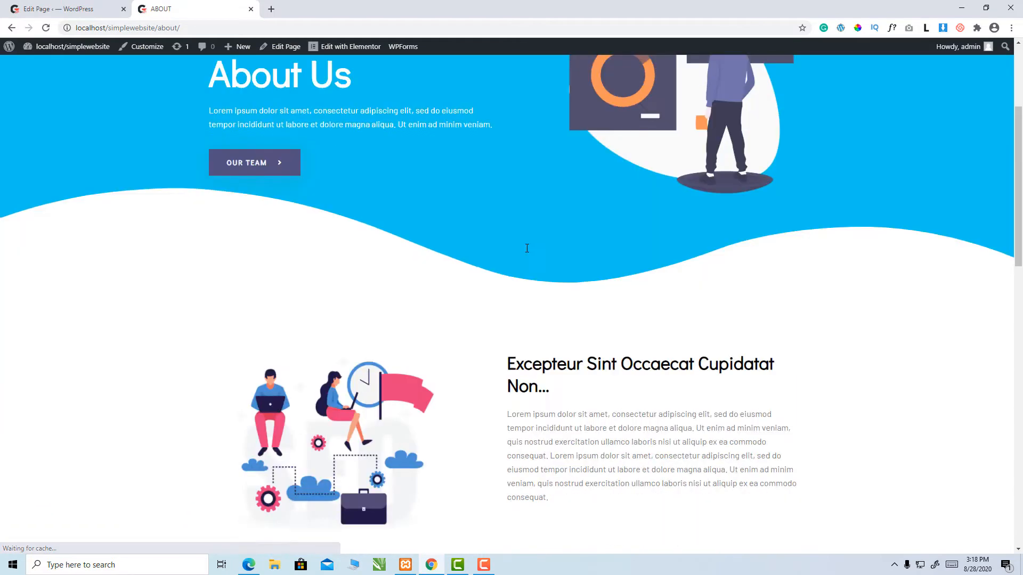
pyautogui.scroll(-10, 519, 279)
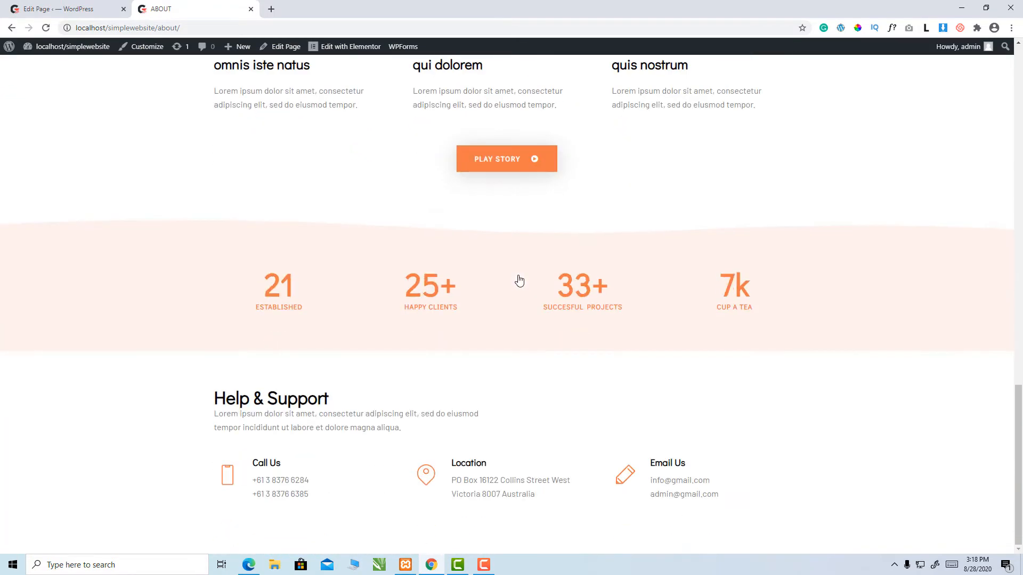
pyautogui.scroll(9, 519, 278)
pyautogui.scroll(12, 520, 283)
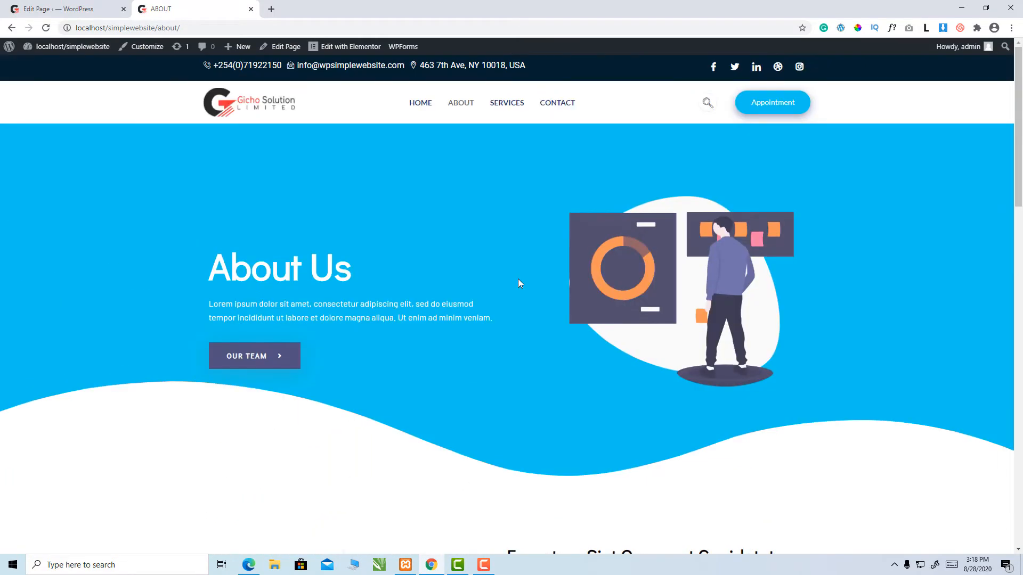
# Step: Review the live Services page, checking its top bar, header and Help & Support footer
pyautogui.click(507, 107)
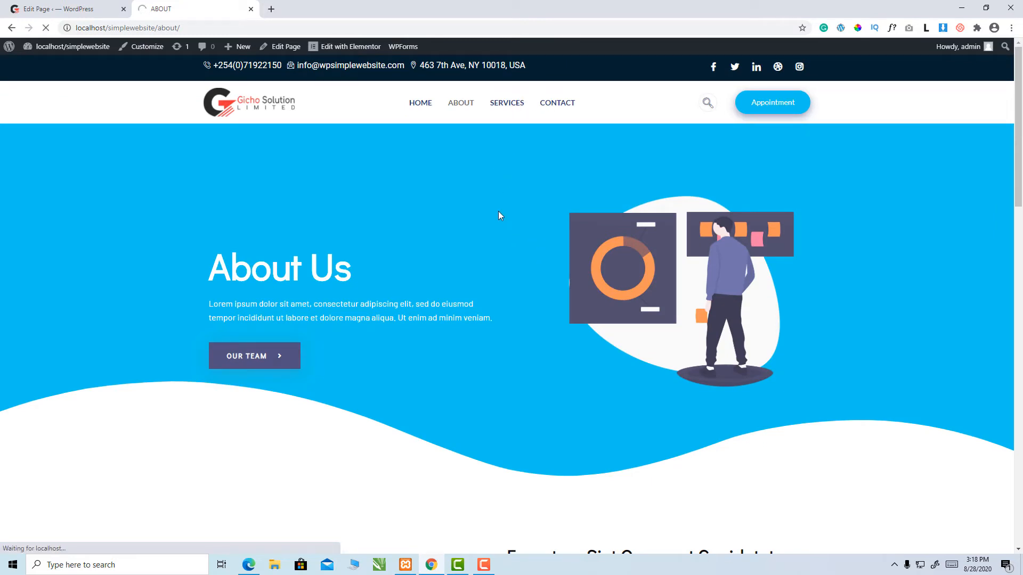
pyautogui.scroll(-2, 535, 192)
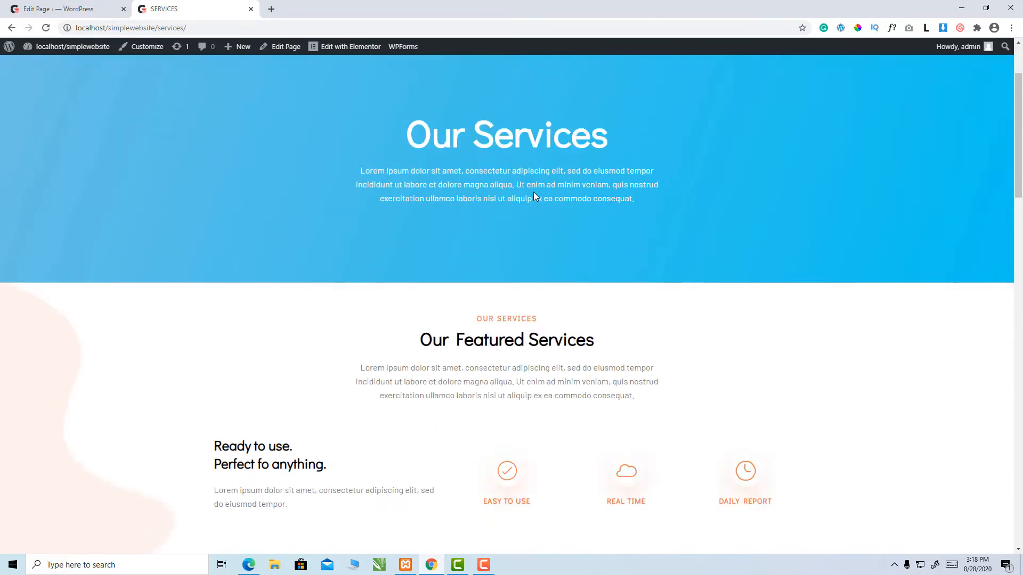
pyautogui.scroll(-20, 535, 196)
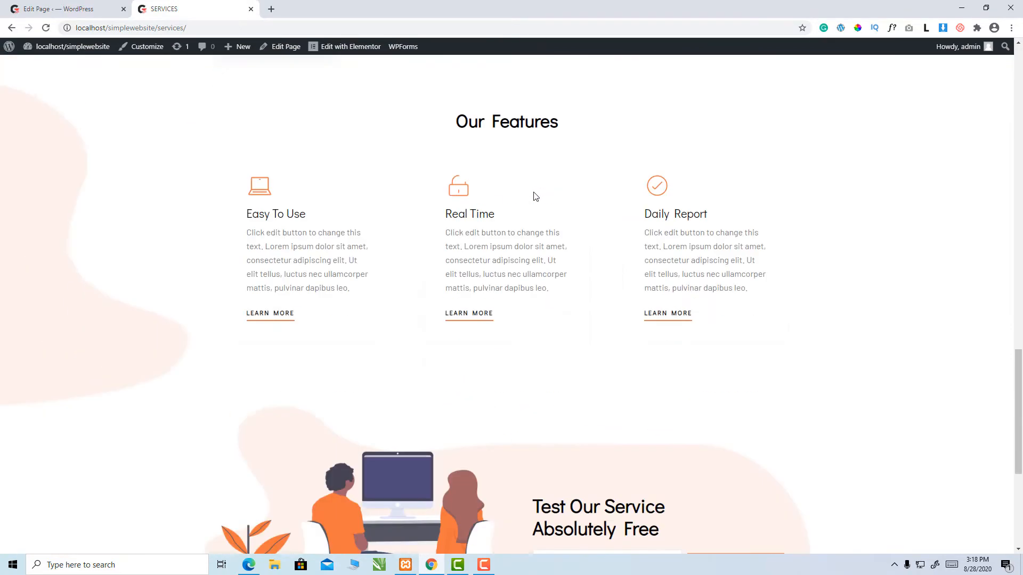
pyautogui.scroll(-5, 535, 197)
pyautogui.scroll(12, 535, 196)
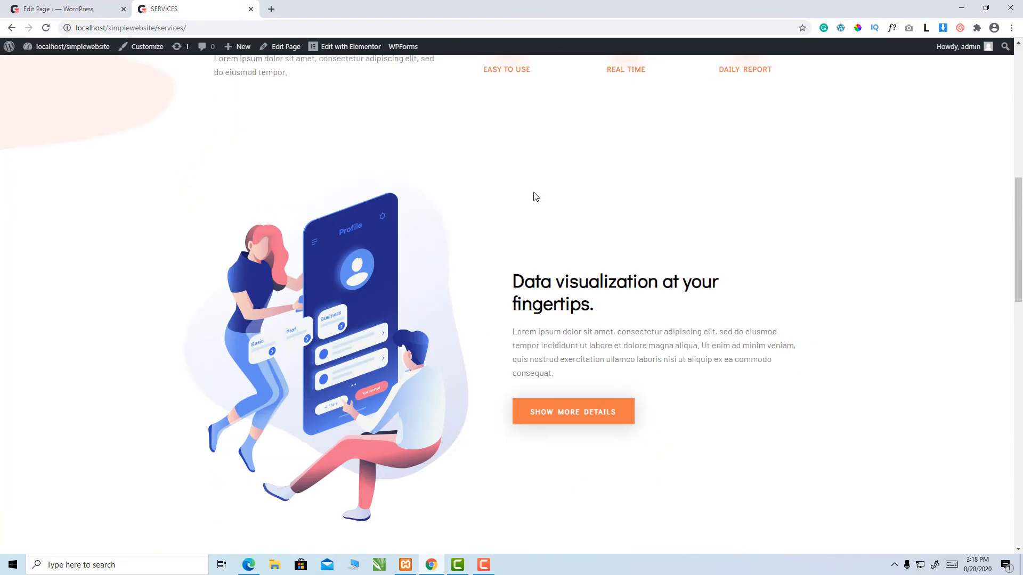
pyautogui.scroll(10, 536, 196)
# Step: Review the live Contact page with its Who Would You Like To Contact? hero
pyautogui.click(557, 120)
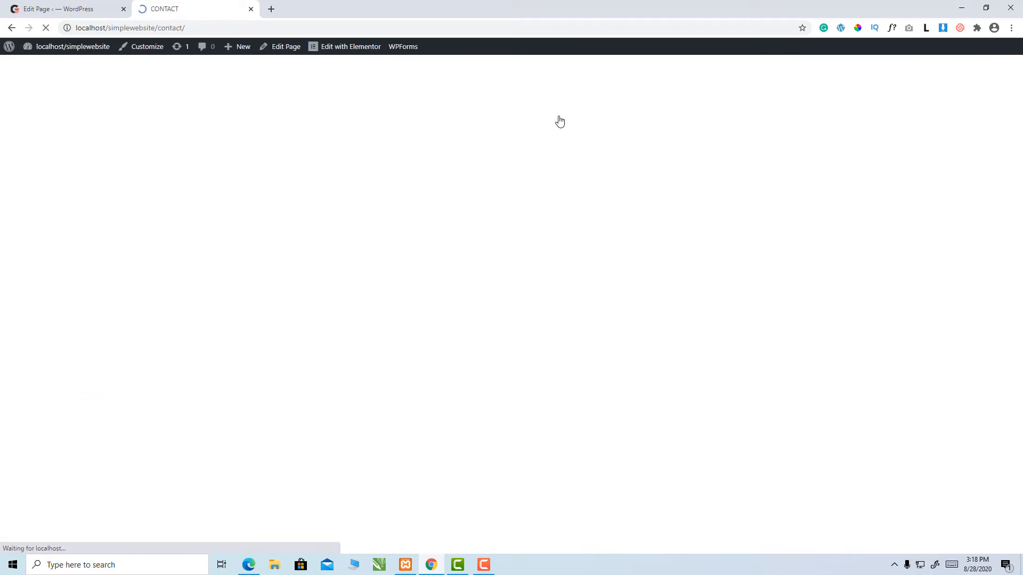
pyautogui.scroll(-1, 506, 229)
pyautogui.scroll(-15, 506, 228)
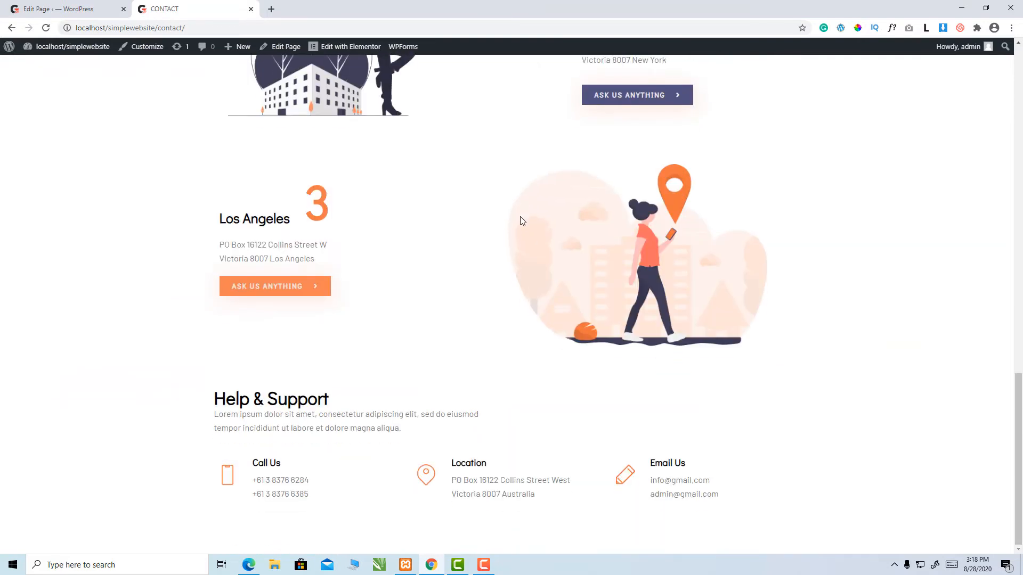
pyautogui.scroll(15, 522, 213)
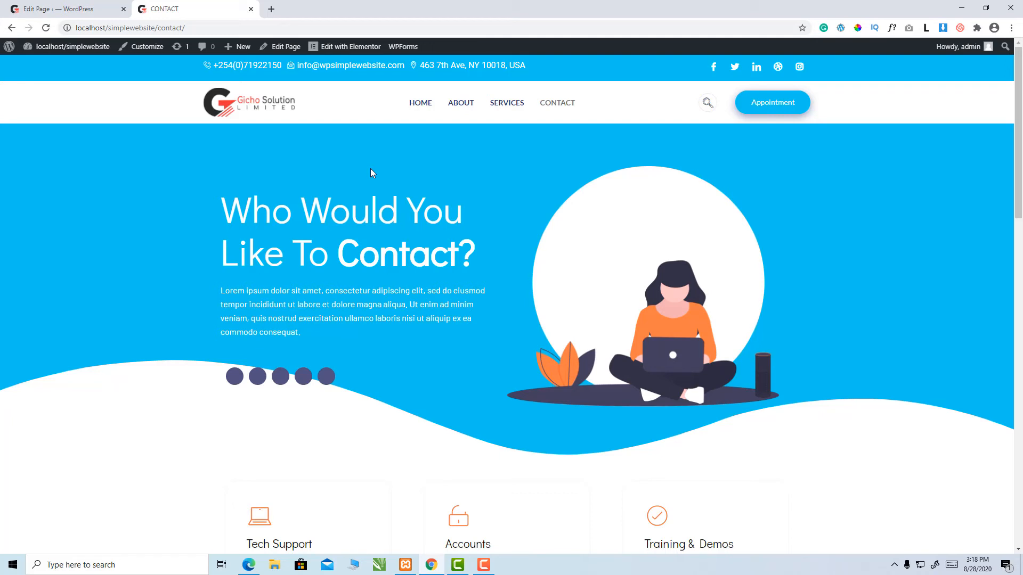
pyautogui.click(483, 564)
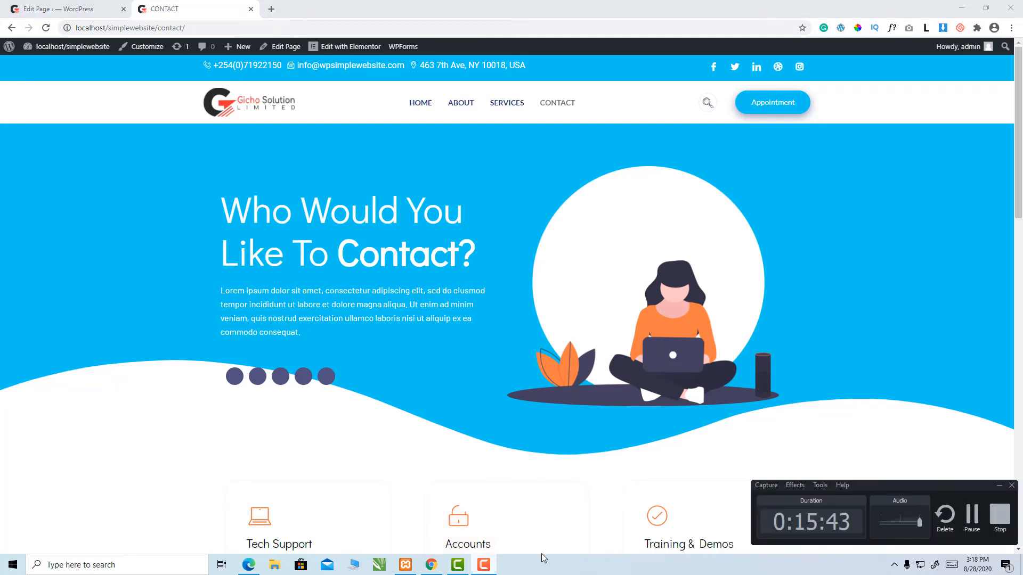